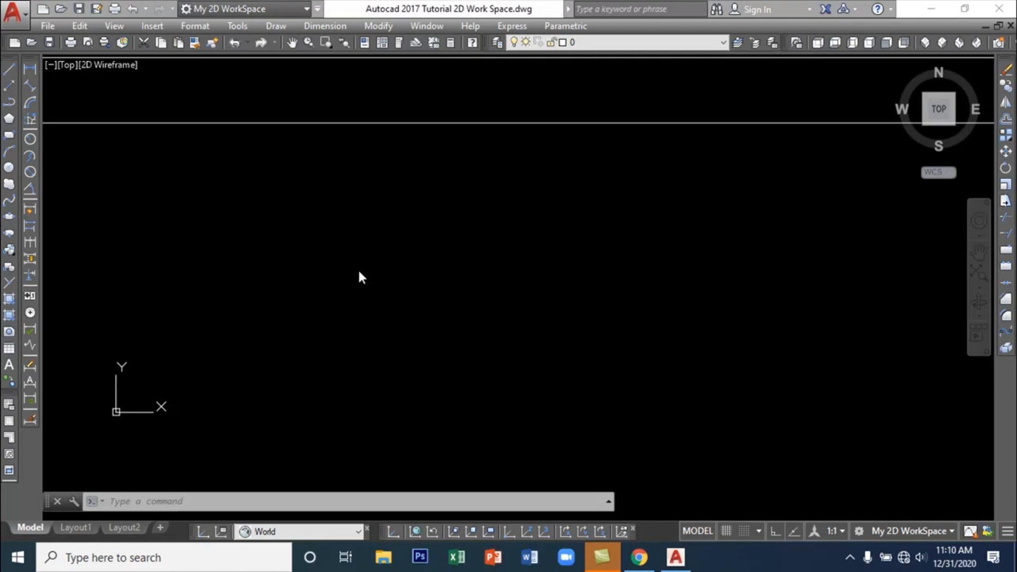
Draw a horizontal line 10000 units long below the two existing lines, with Ortho mode turned on
left_click(275, 24)
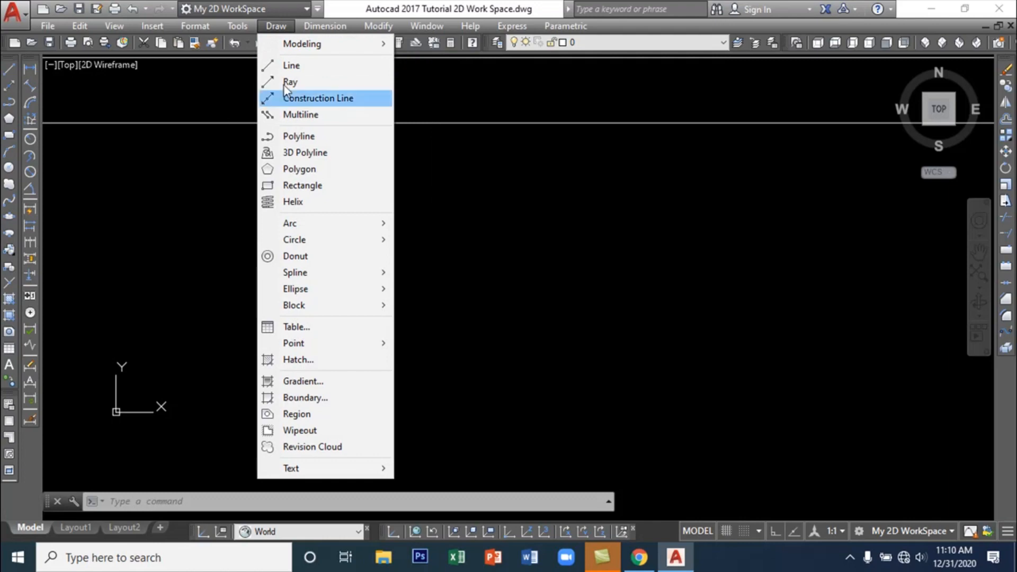
left_click(307, 65)
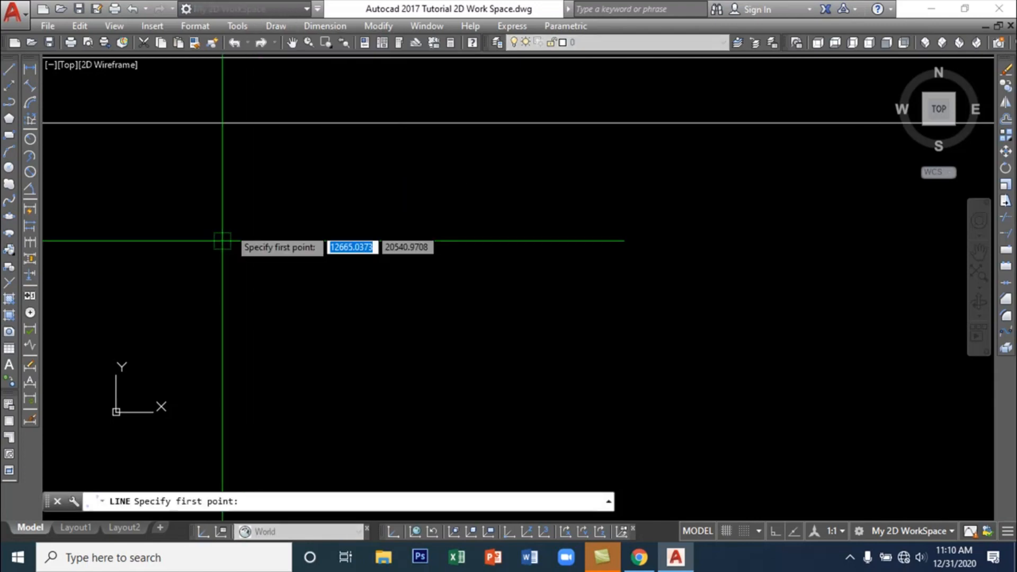
left_click(231, 304)
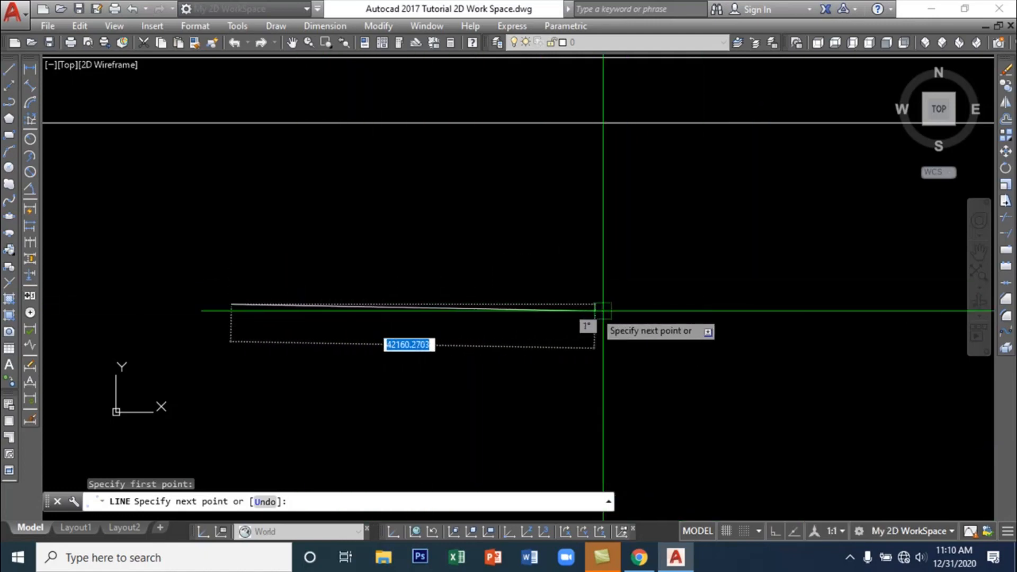
left_click(773, 532)
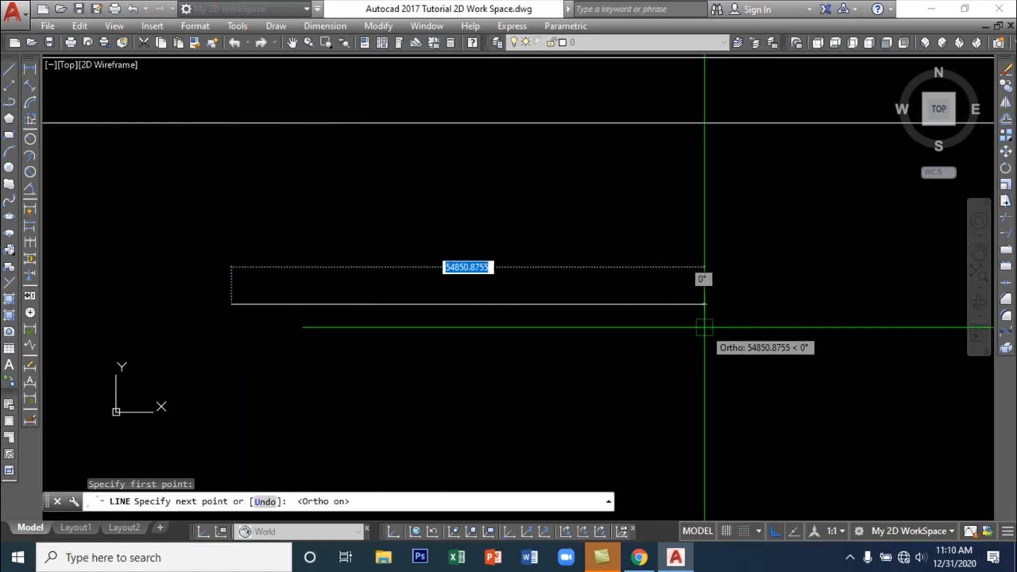
scroll(697, 326, "down", 2)
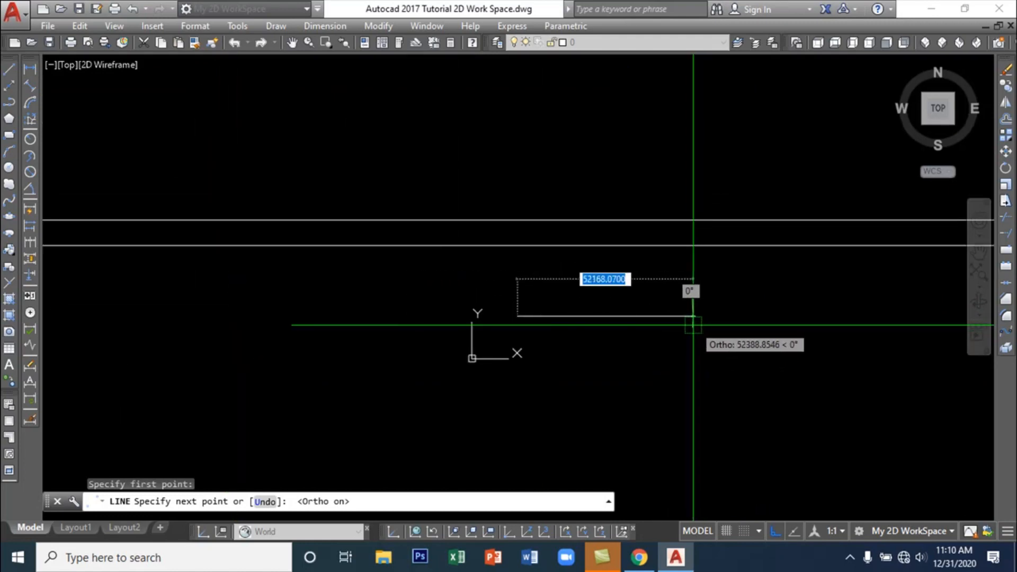
scroll(693, 324, "up", 3)
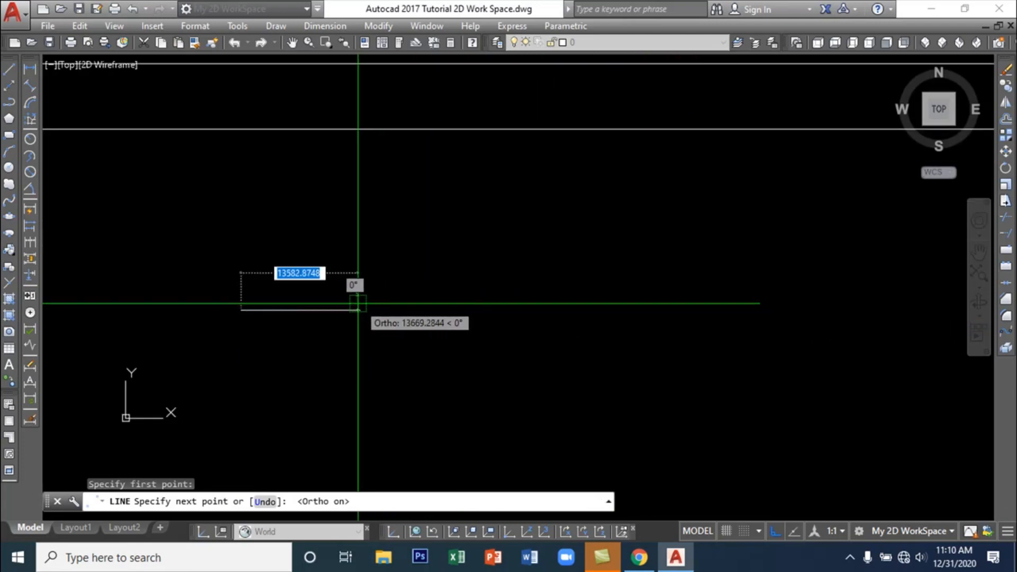
type("0000")
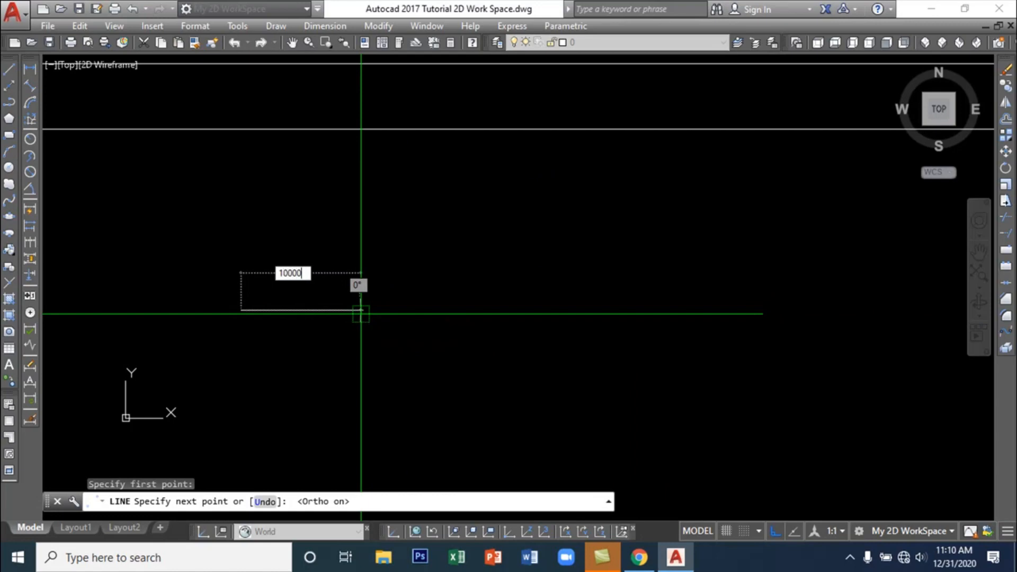
key("Return")
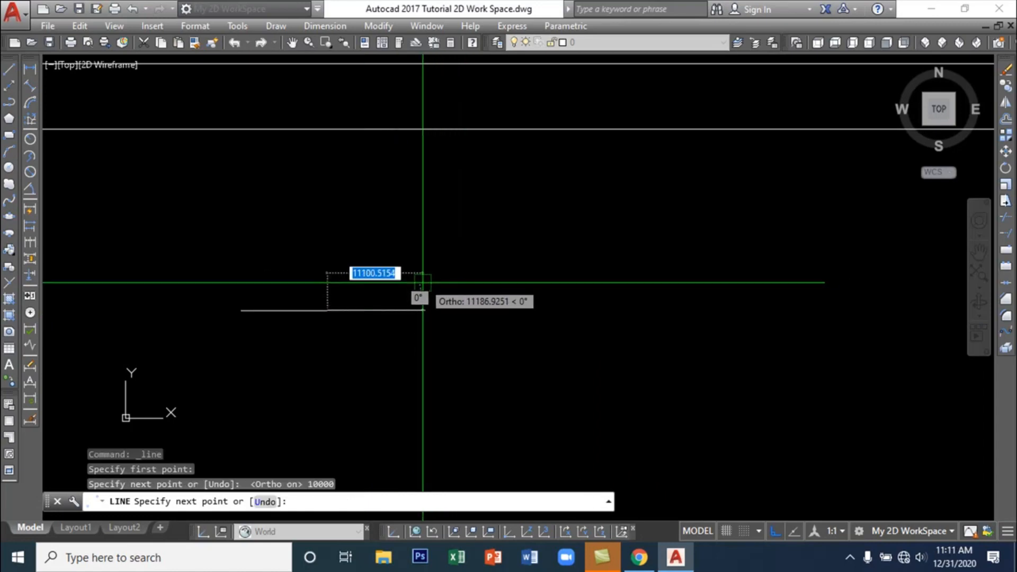
key("Return")
Delete the two long horizontal lines above the new line
scroll(296, 194, "down", 2)
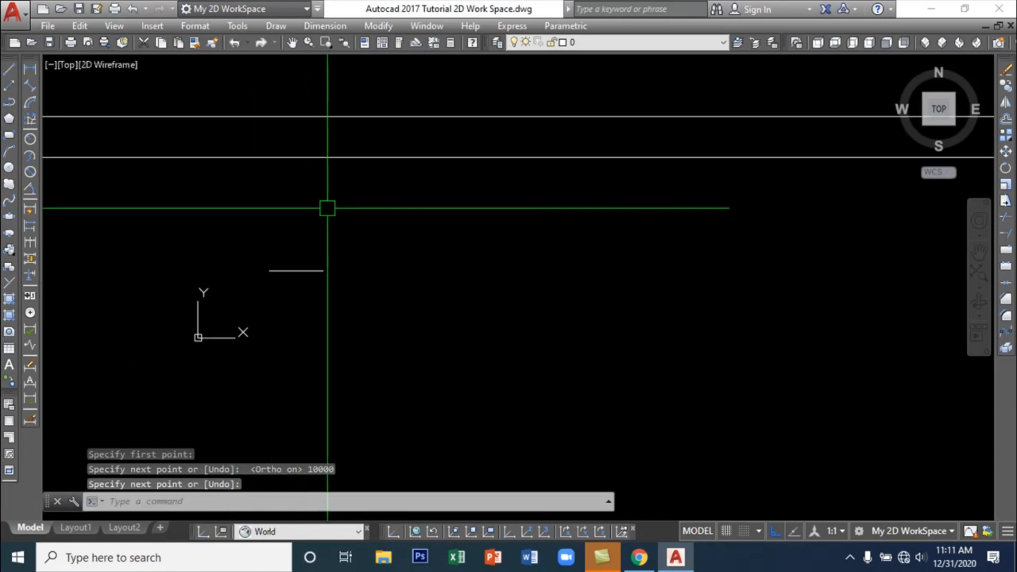
left_click(494, 197)
left_click(379, 91)
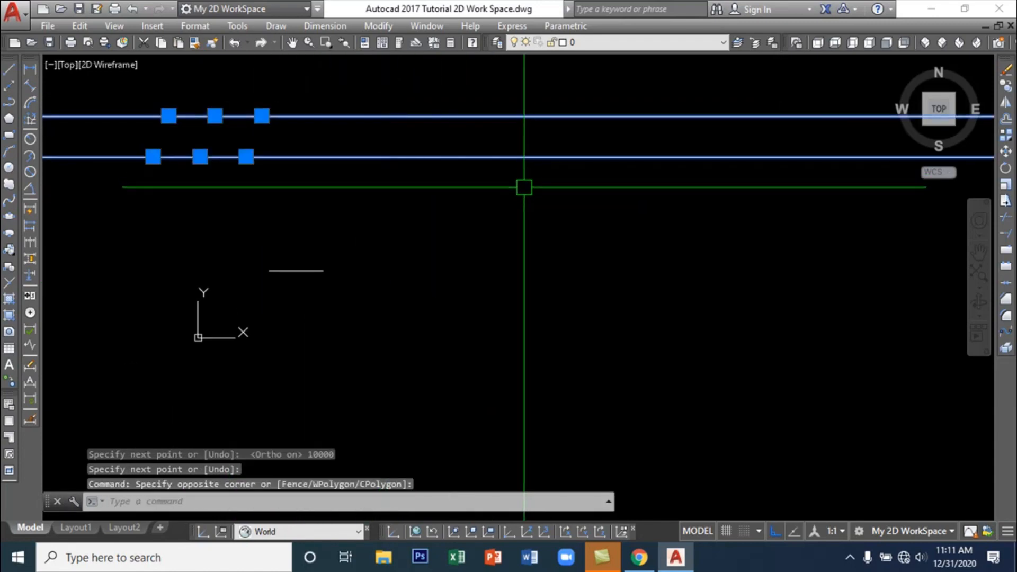
key("Delete")
Add a linear dimension between the line's two endpoints, with the dimension line placed above it
scroll(381, 305, "down", 5)
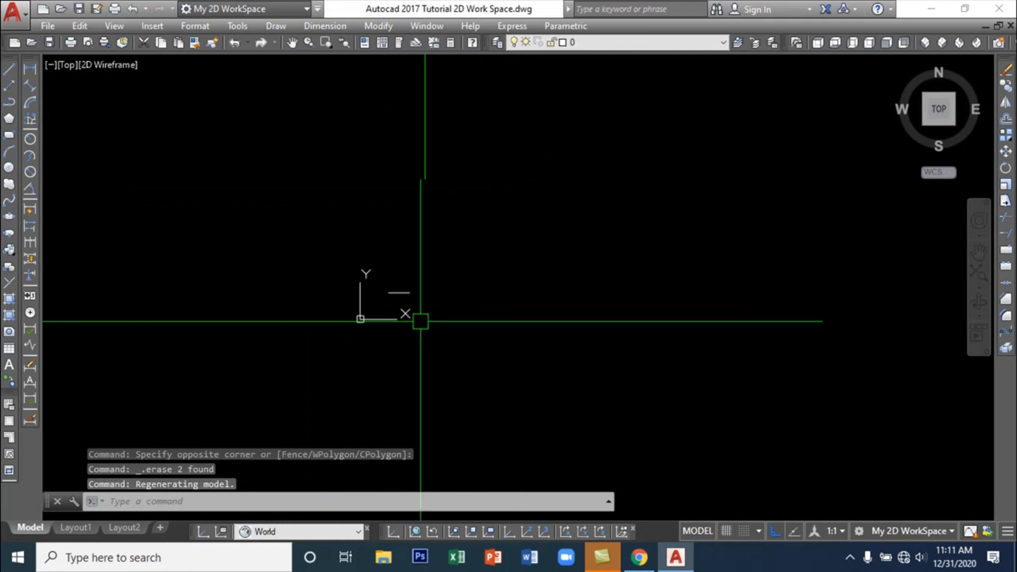
scroll(418, 317, "up", 5)
middle_click_drag(586, 388, 442, 334)
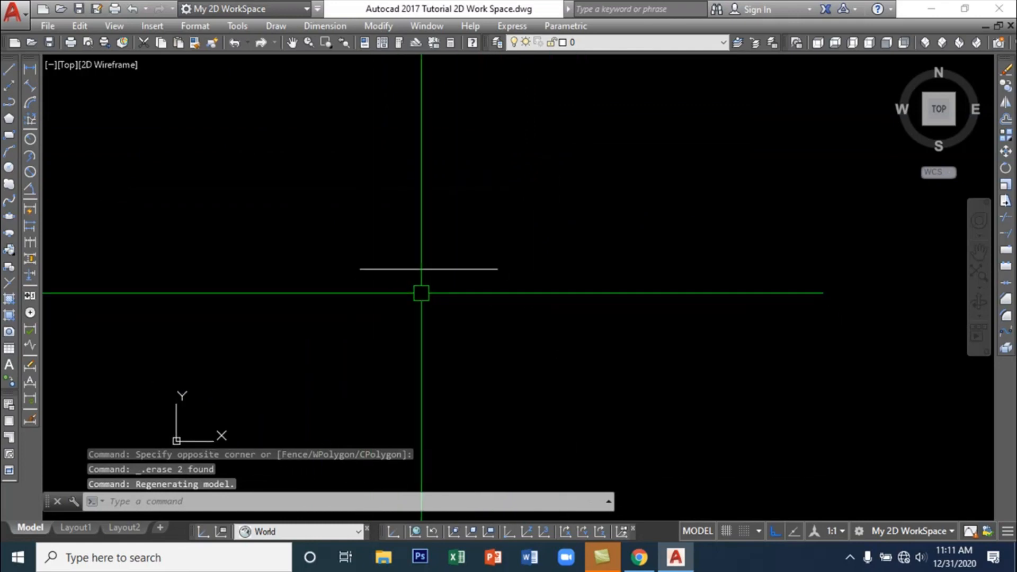
scroll(402, 270, "up", 5)
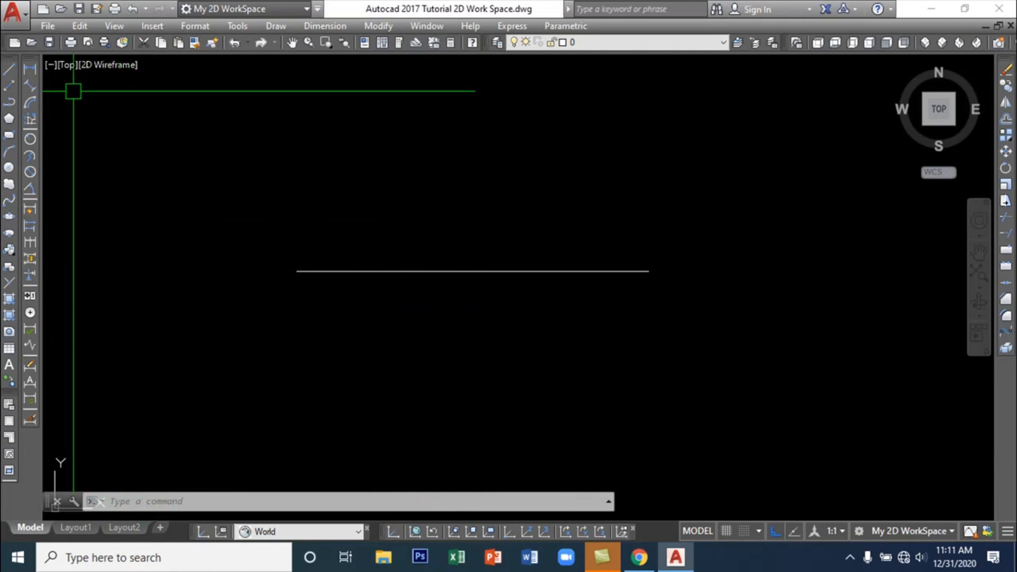
left_click(27, 68)
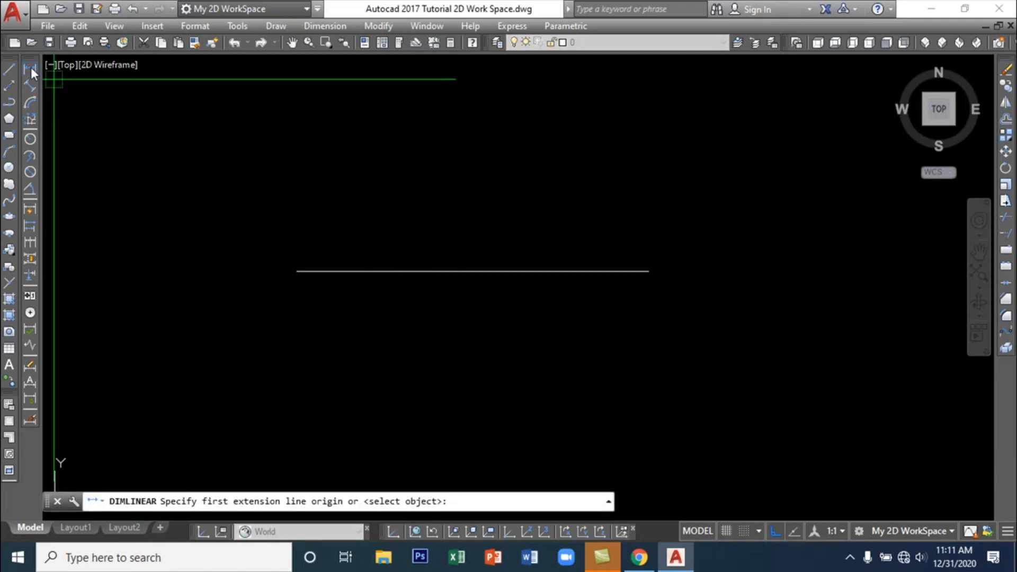
left_click(296, 271)
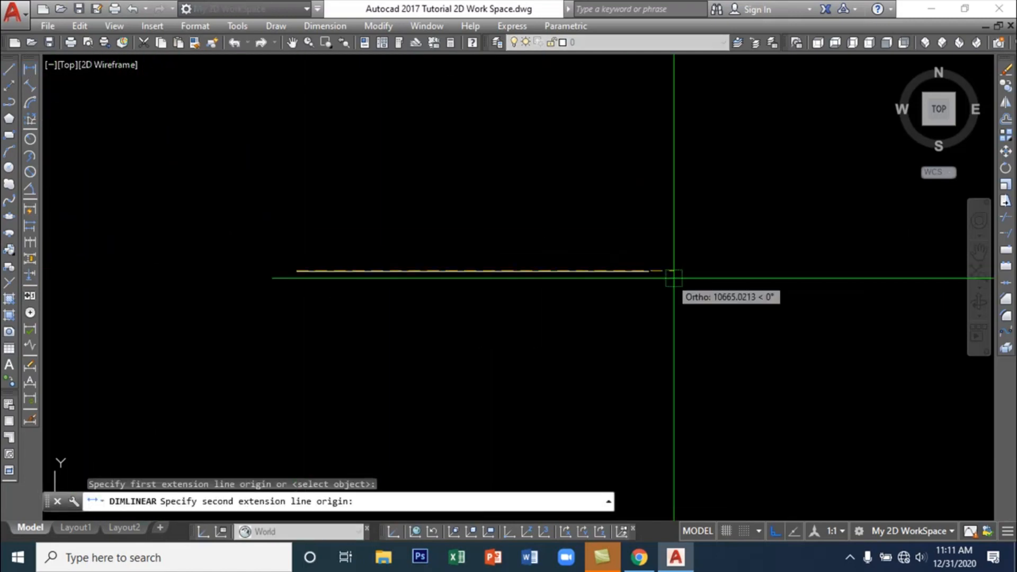
left_click(649, 271)
left_click(642, 220)
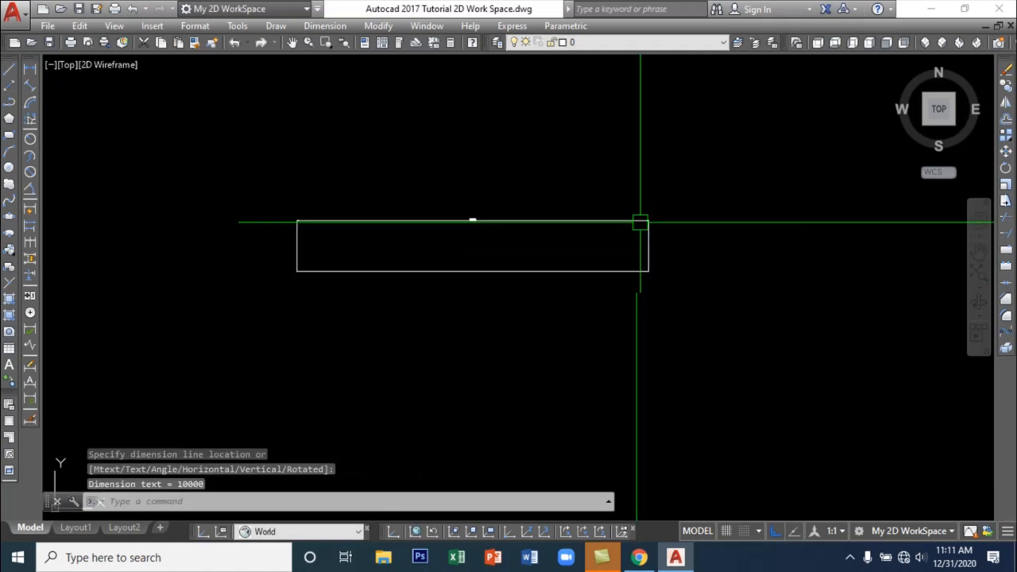
scroll(477, 221, "up", 5)
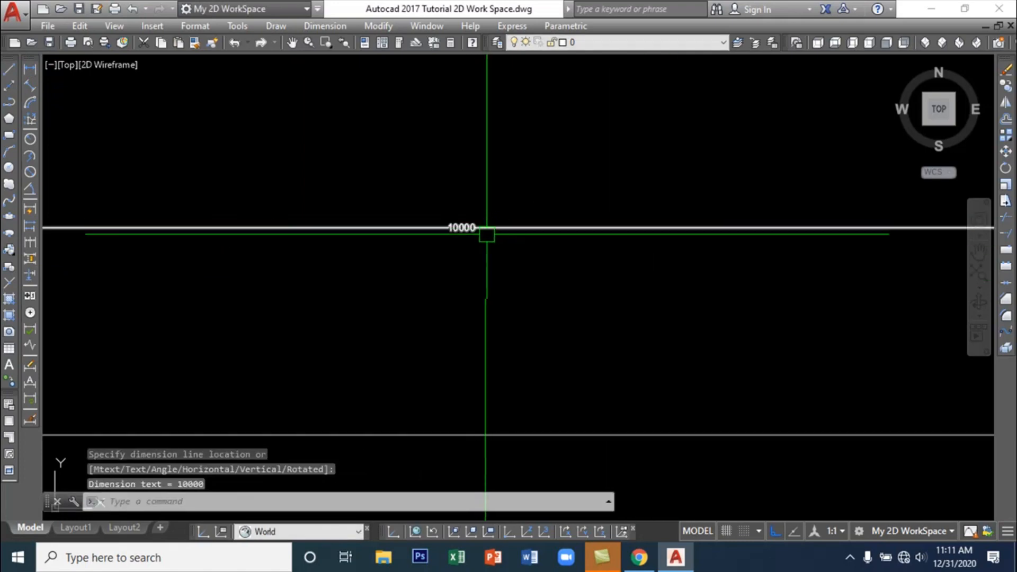
scroll(484, 218, "down", 6)
mouse_move(472, 274)
middle_mouse_down()
mouse_move(500, 277)
mouse_move(497, 243)
mouse_move(497, 271)
middle_mouse_up()
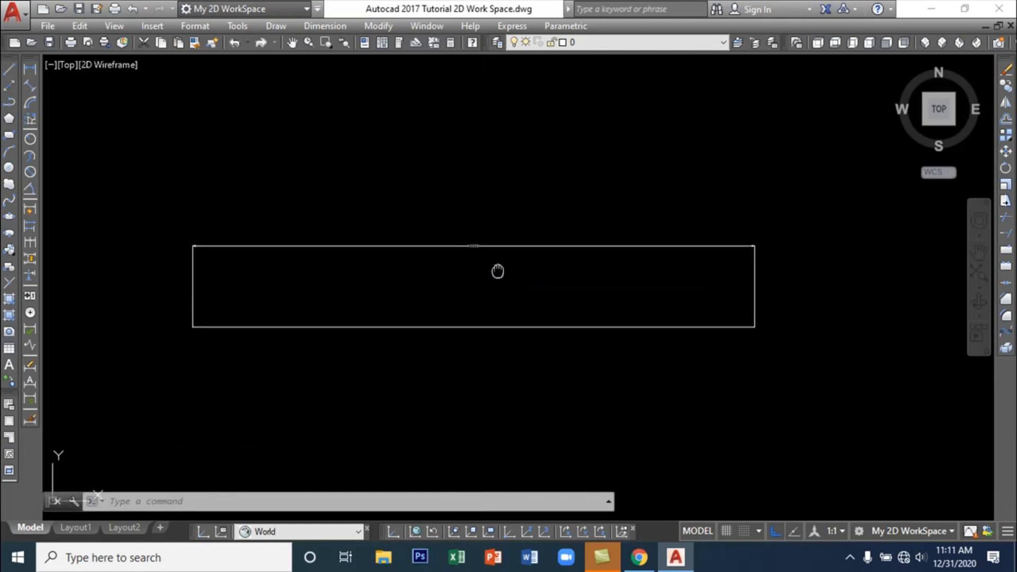
left_click(499, 245)
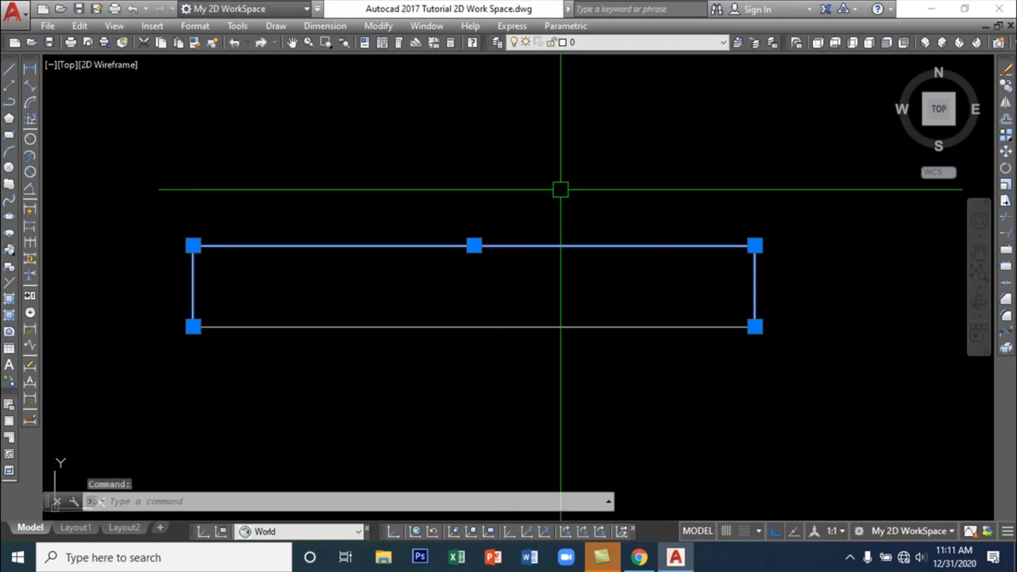
key("Escape")
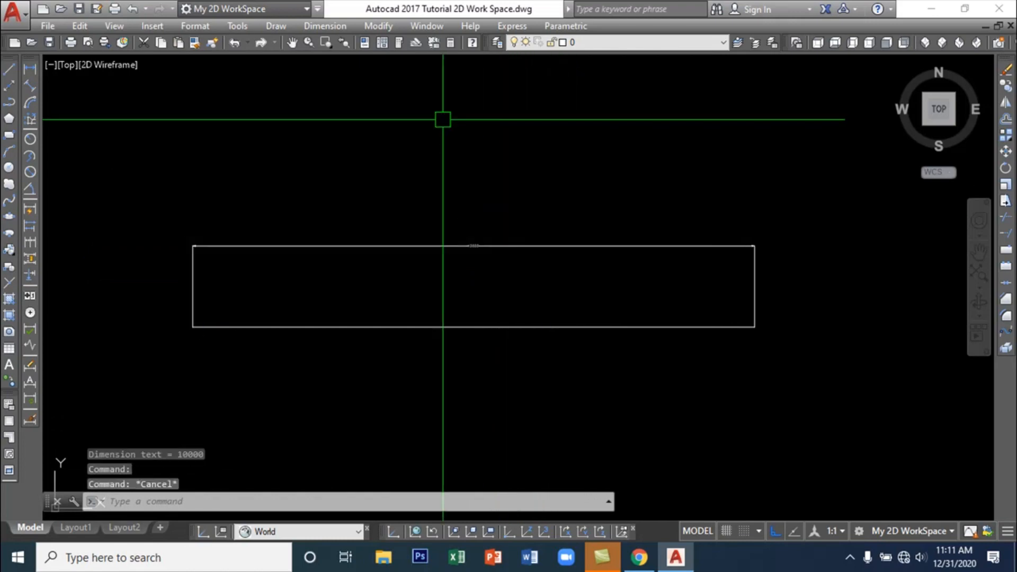
Modify the Standard dimension style to a text height of 100 and an arrow size of 100
left_click(329, 25)
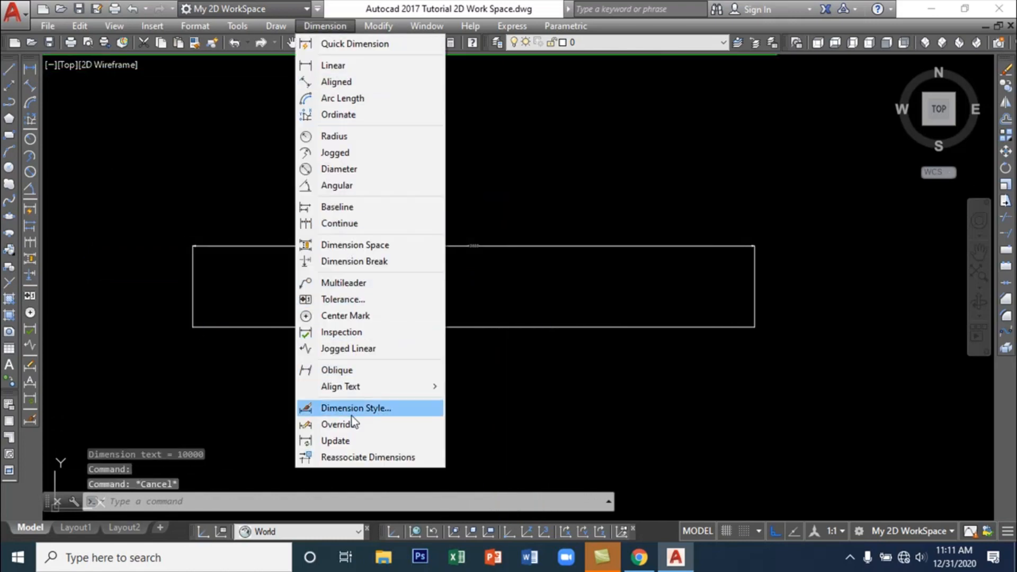
left_click(356, 408)
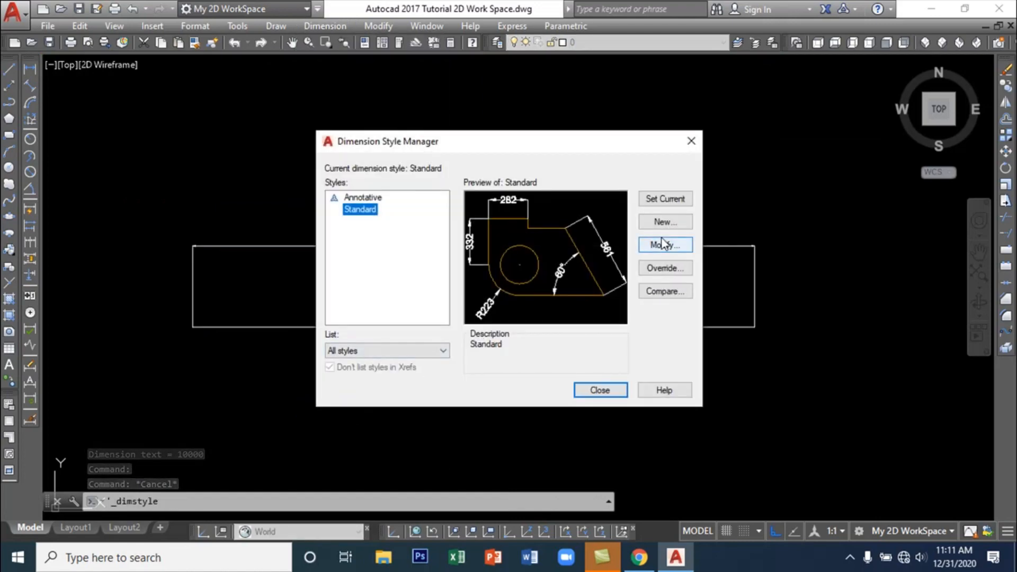
left_click(663, 245)
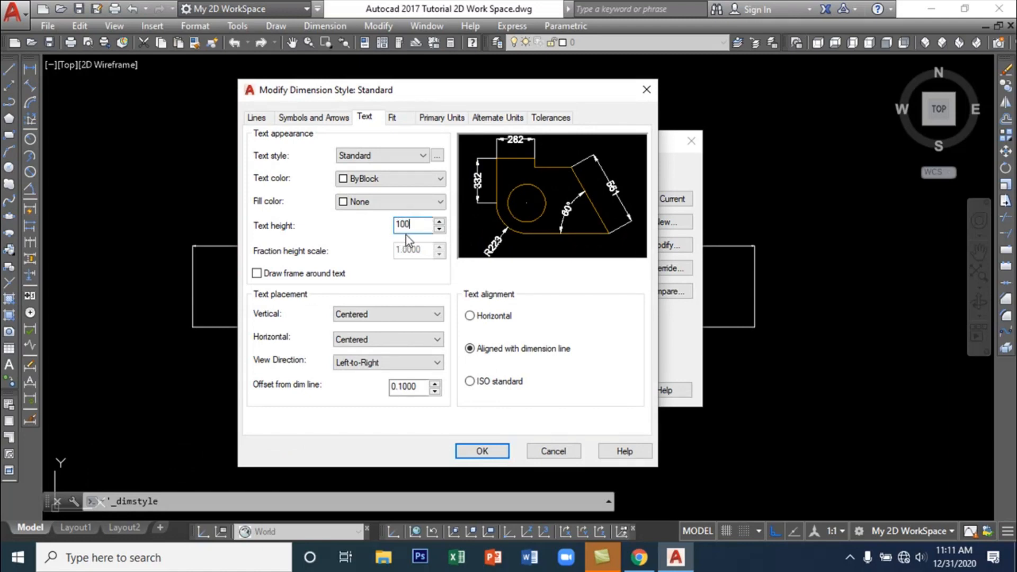
left_click(307, 117)
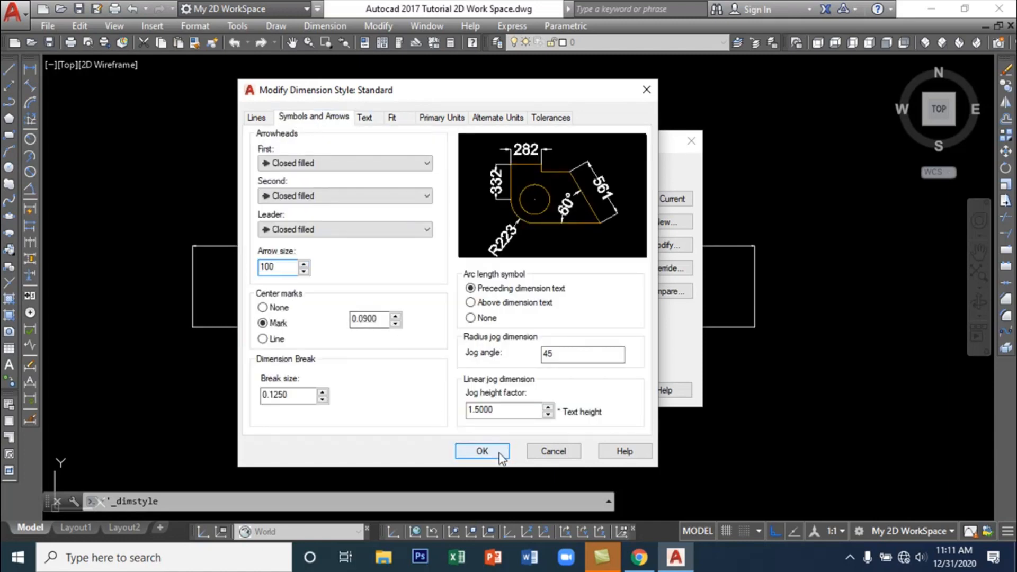
left_click(482, 451)
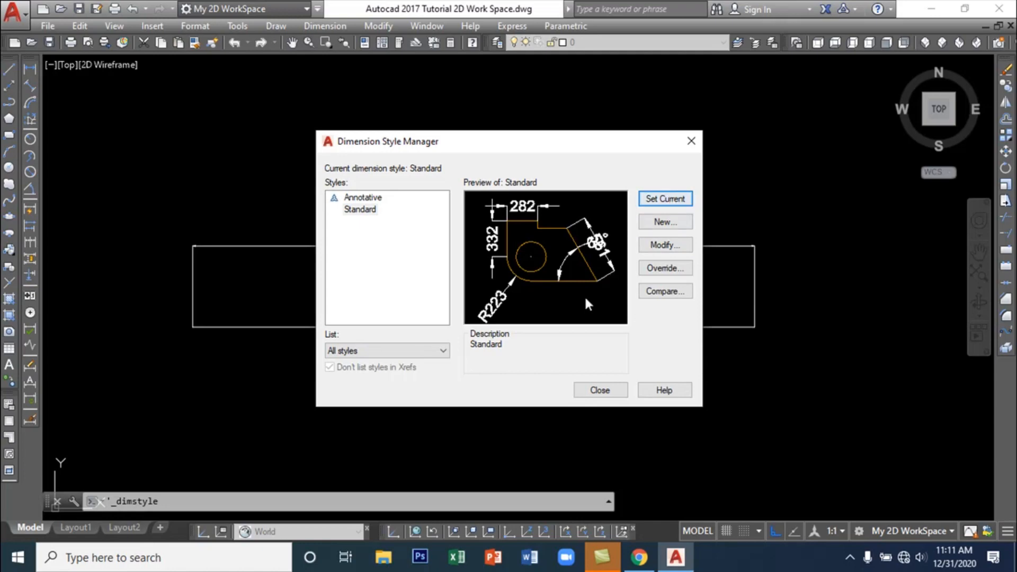
left_click(596, 389)
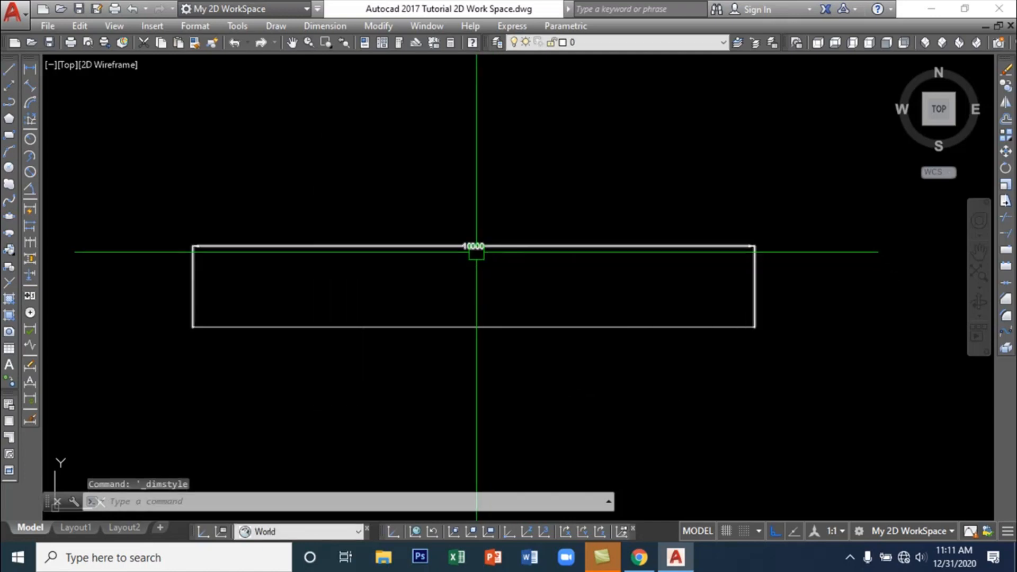
scroll(463, 261, "up", 2)
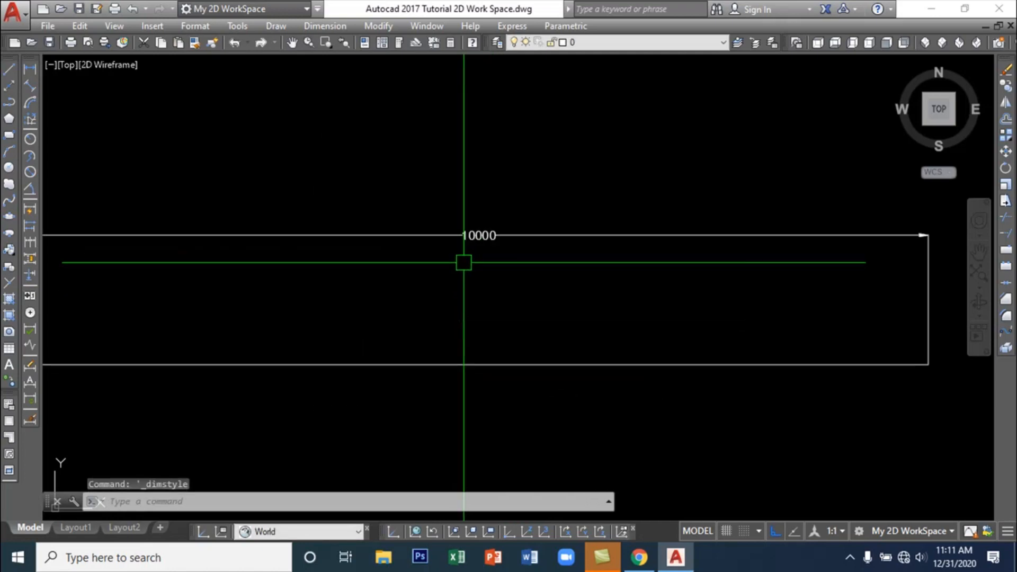
scroll(521, 261, "down", 1)
mouse_move(548, 304)
middle_mouse_down()
mouse_move(560, 286)
mouse_move(564, 295)
middle_mouse_up()
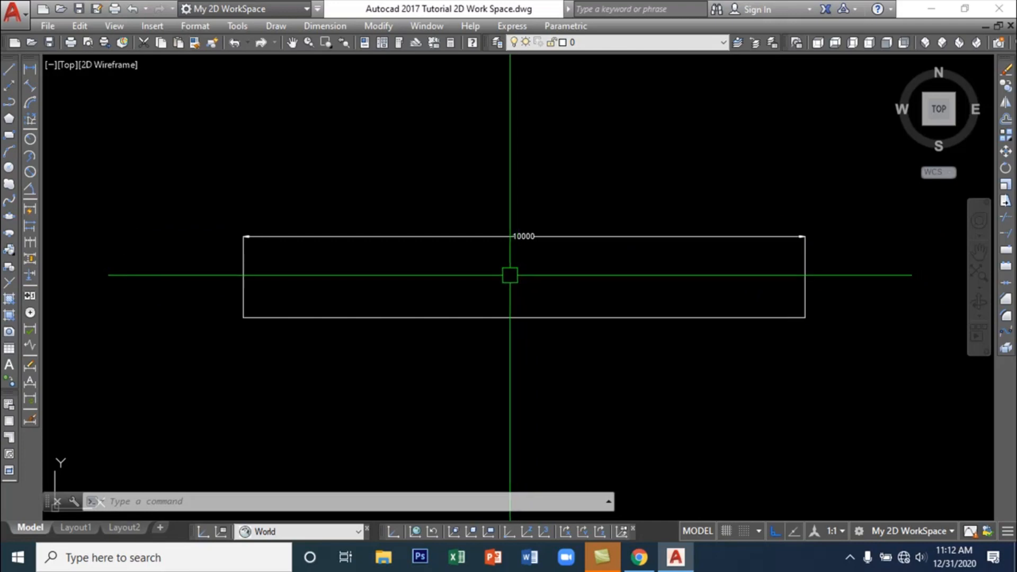
left_click(328, 27)
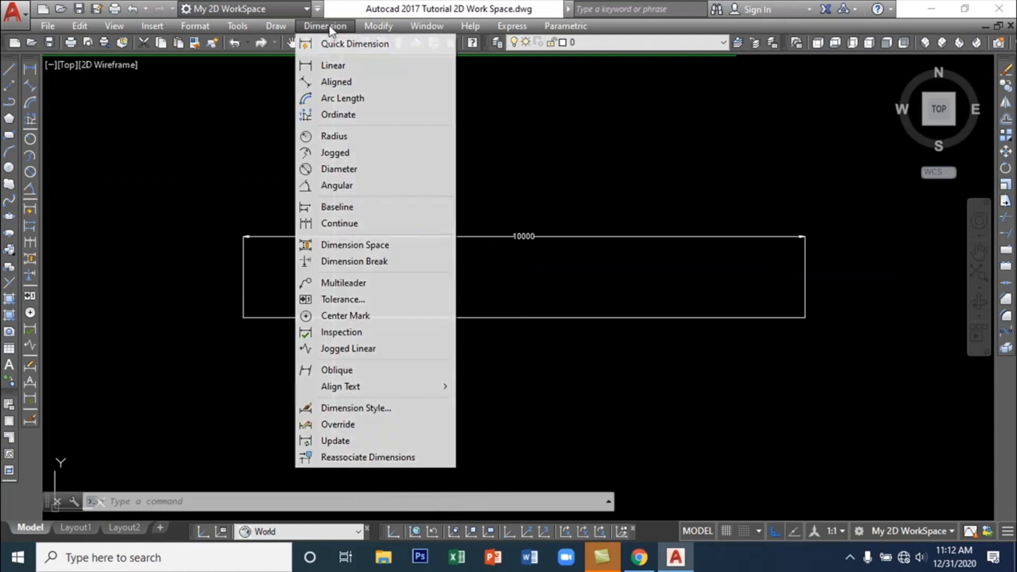
left_click(503, 198)
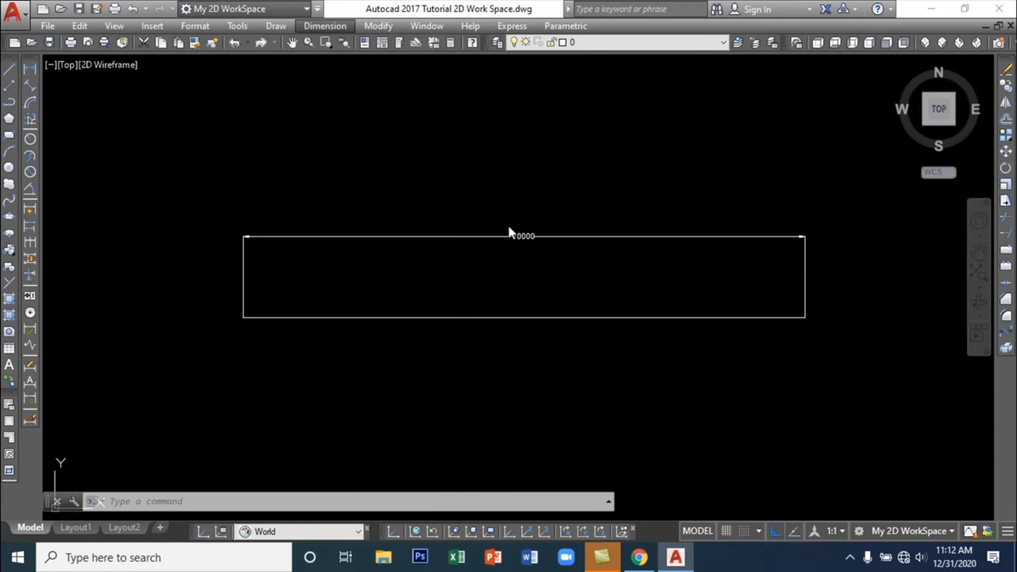
left_click(521, 251)
left_click(521, 255)
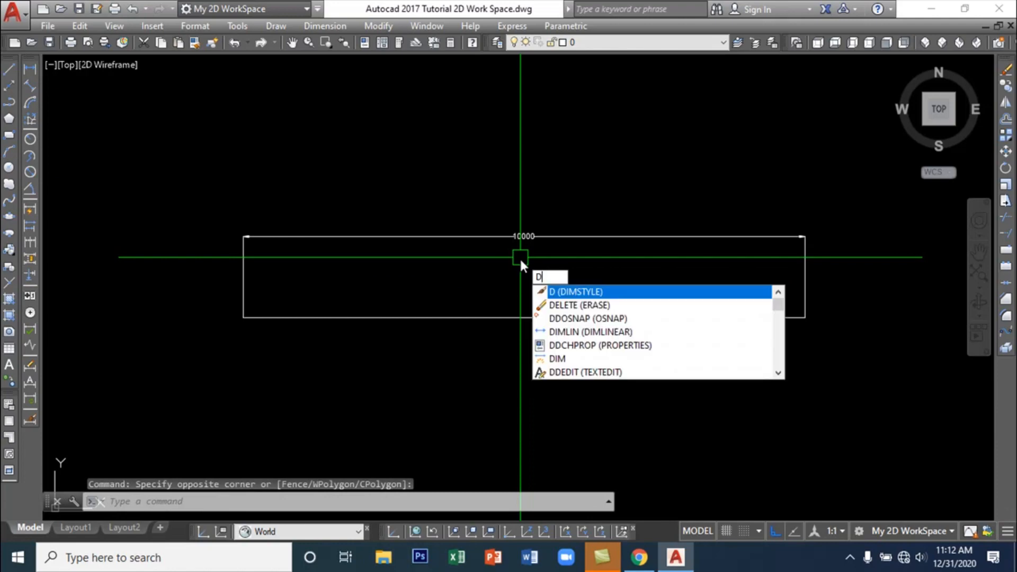
Modify the Standard dimension style to an arrow size of 200 and a larger text height
left_click(584, 292)
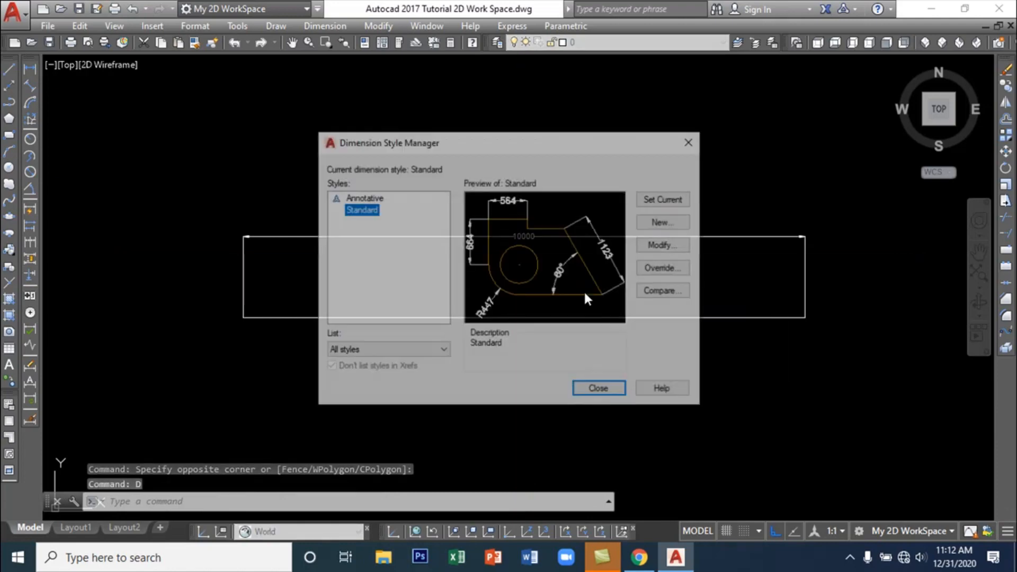
left_click(663, 244)
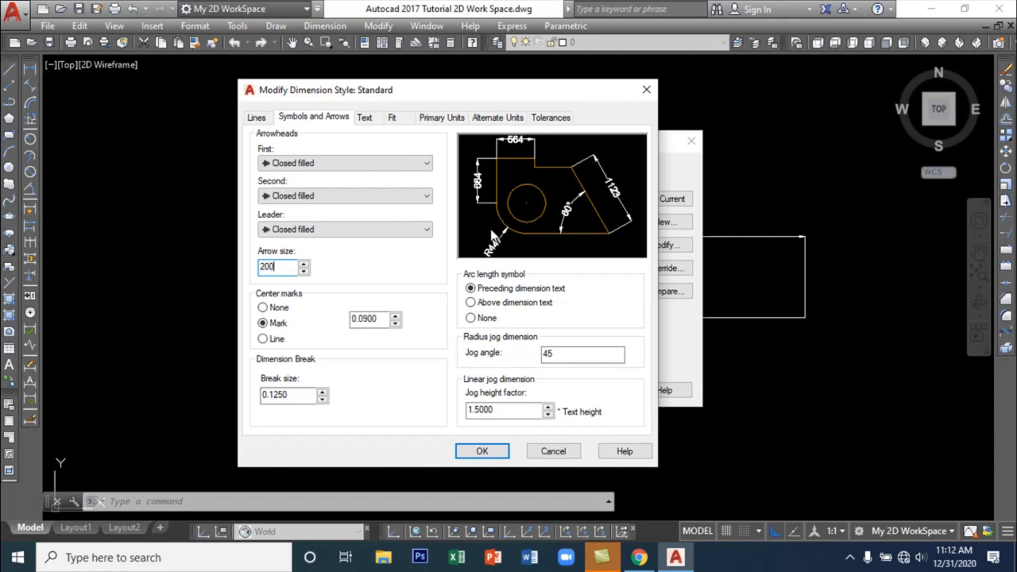
left_click(366, 117)
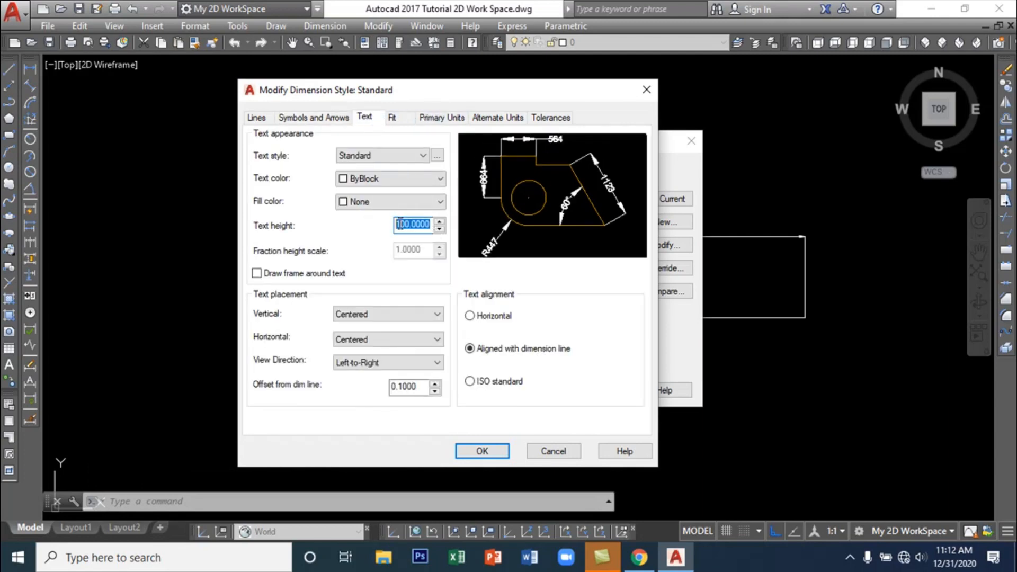
left_click(481, 451)
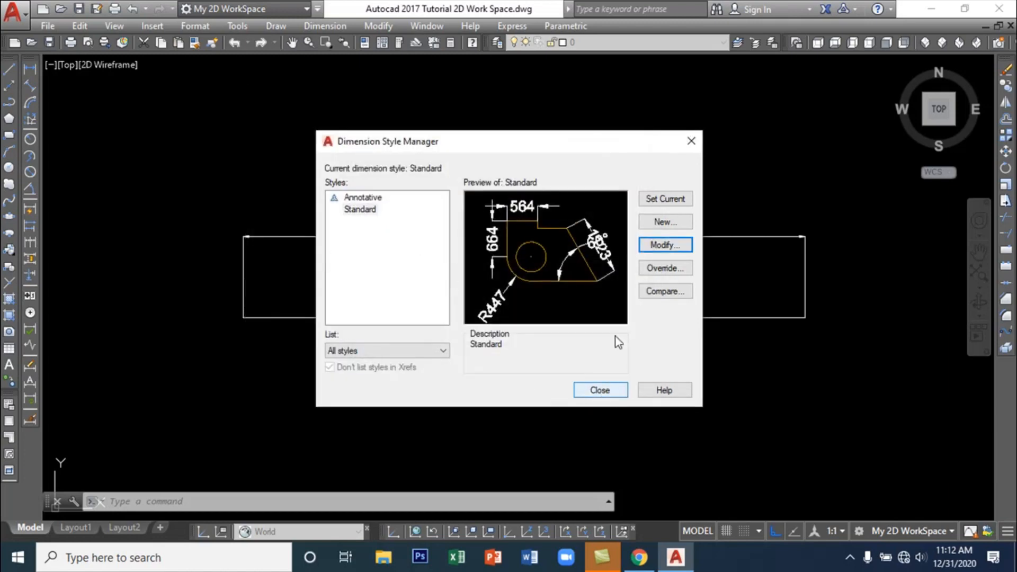
left_click(599, 391)
scroll(538, 261, "down", 2)
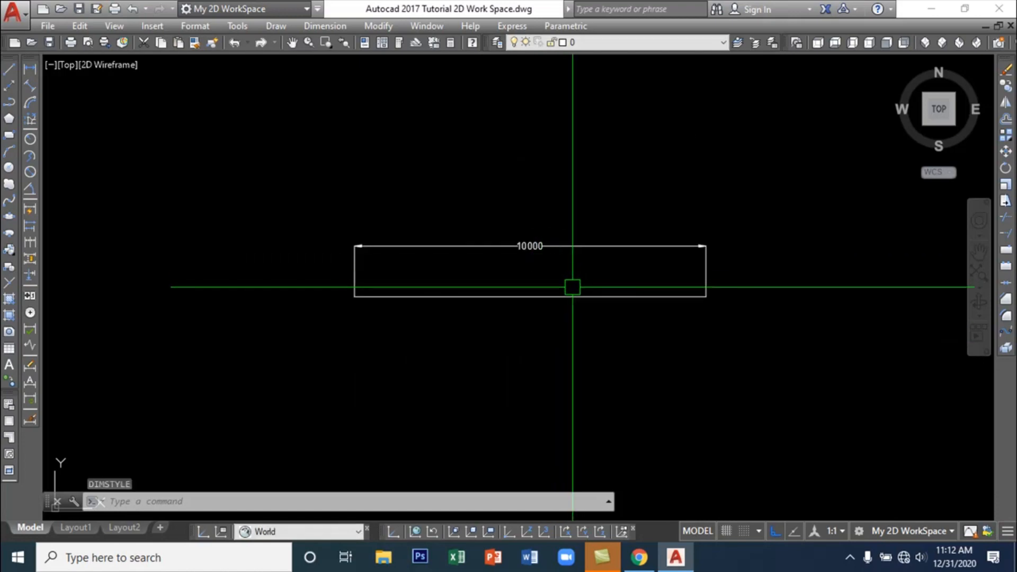
mouse_move(572, 287)
middle_mouse_down()
mouse_move(529, 247)
mouse_move(534, 331)
mouse_move(590, 227)
mouse_move(572, 279)
middle_mouse_up()
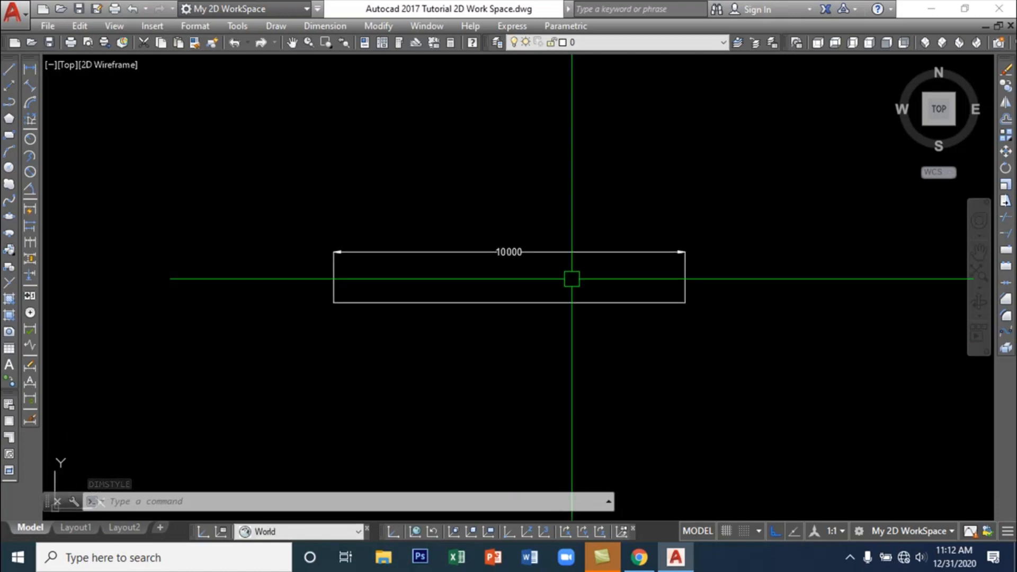
left_click(504, 304)
key("Escape")
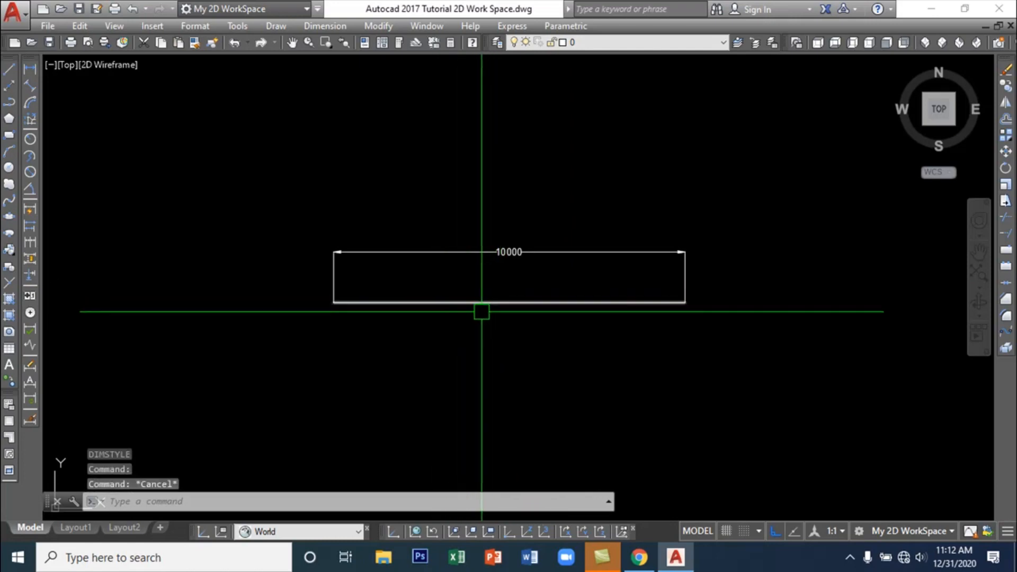
Draw a horizontal line 10000 units long below the dimensioned line, starting near its left end
scroll(492, 305, "down", 1)
mouse_move(493, 313)
middle_mouse_down()
mouse_move(479, 272)
mouse_move(470, 300)
middle_mouse_up()
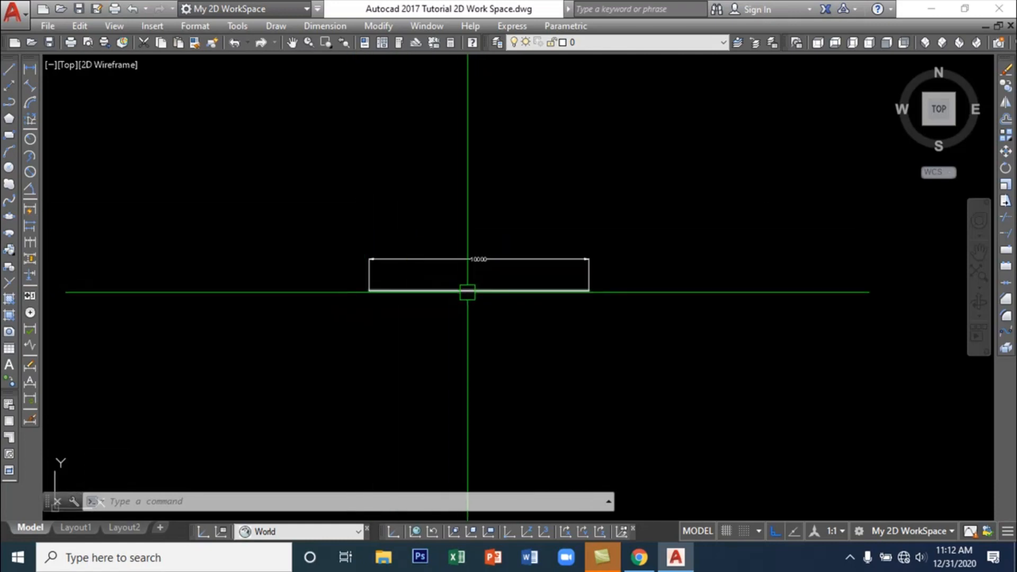
left_click(276, 26)
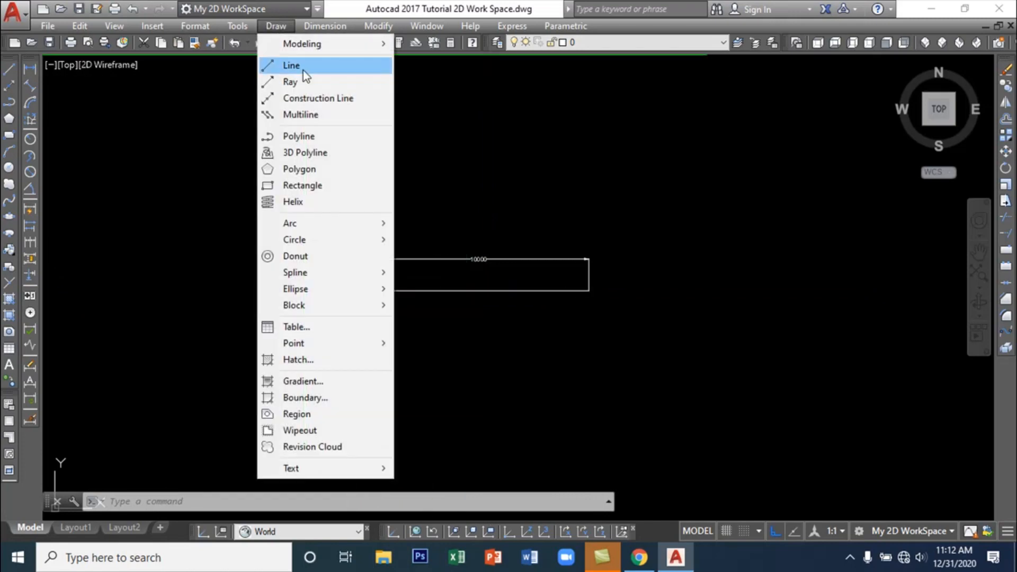
left_click(107, 121)
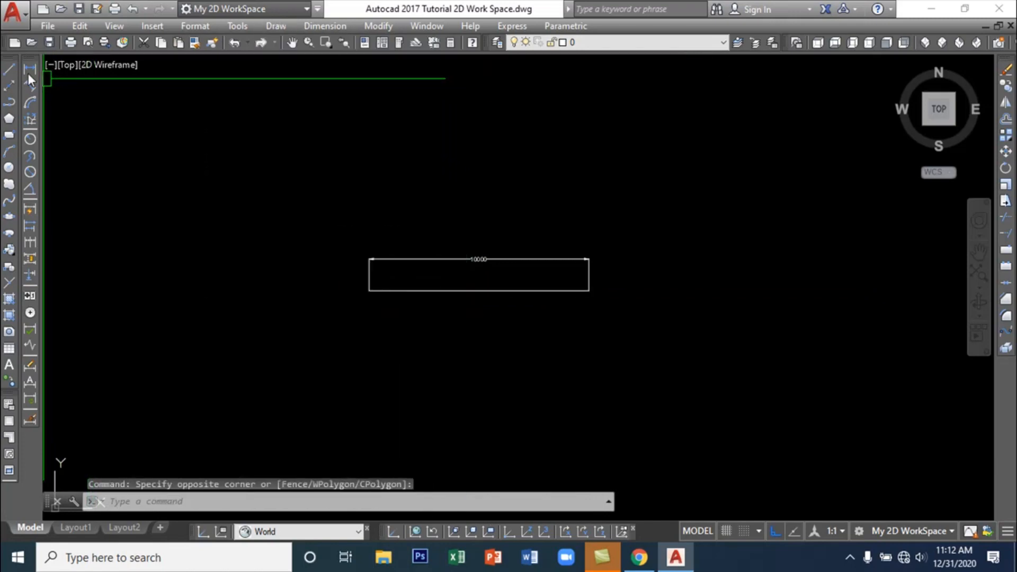
left_click(8, 68)
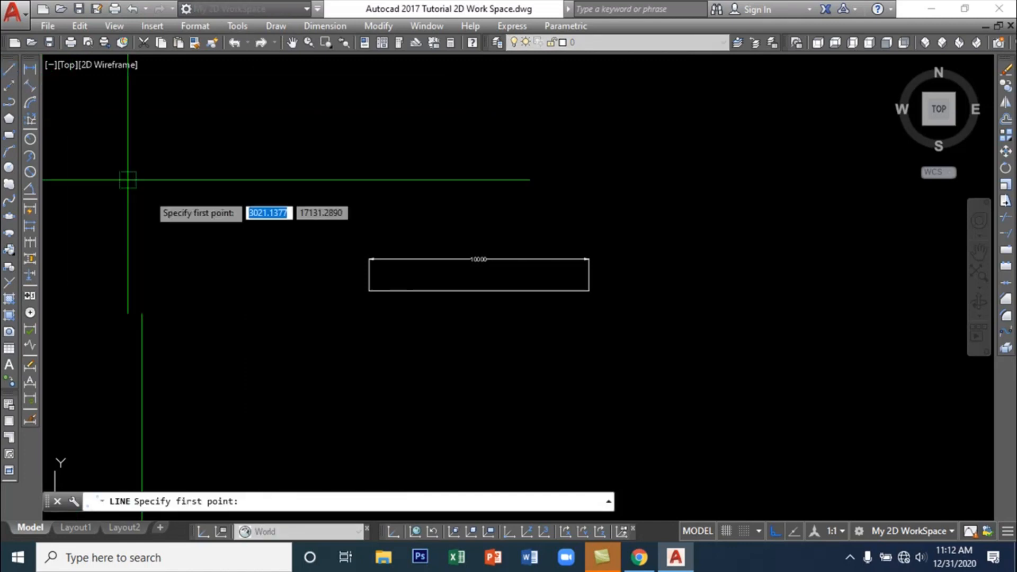
left_click(367, 334)
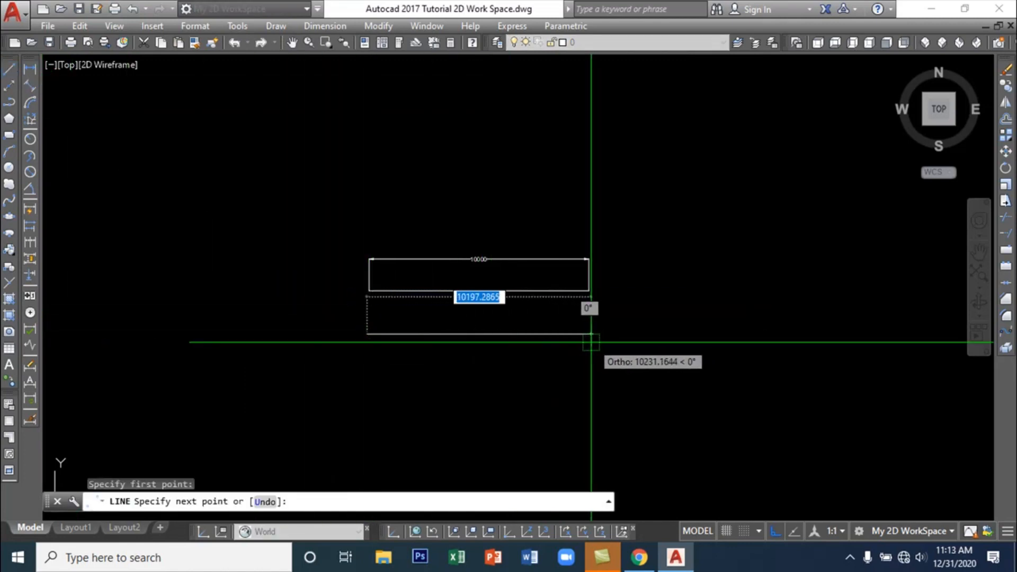
type("1")
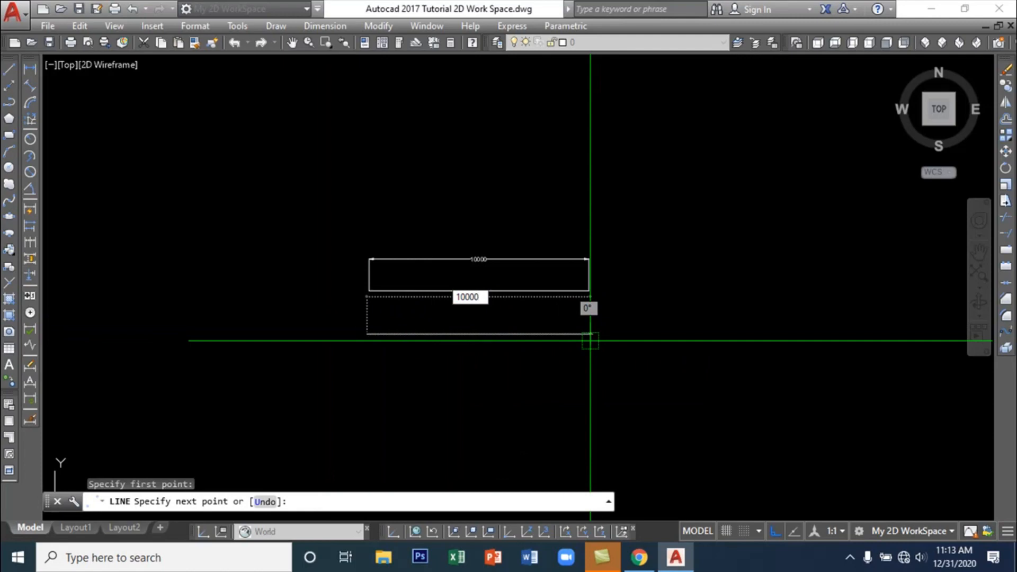
type("0000")
key("Return")
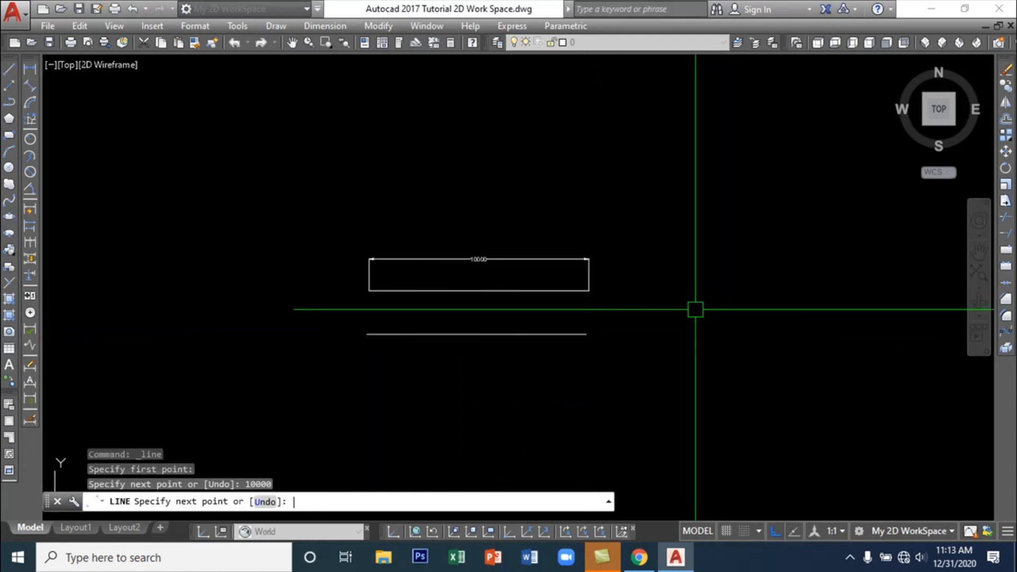
key("Return")
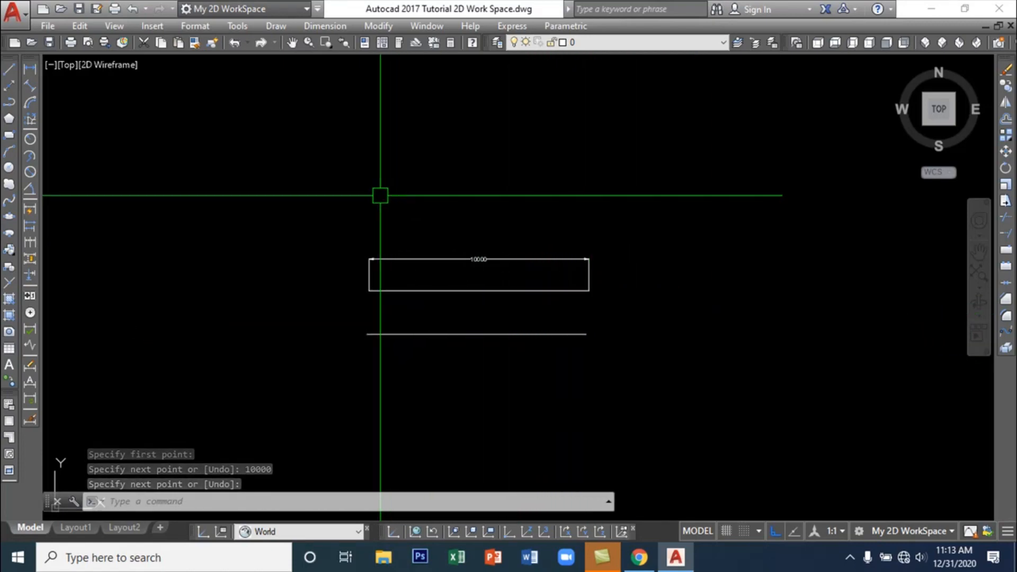
left_click(275, 25)
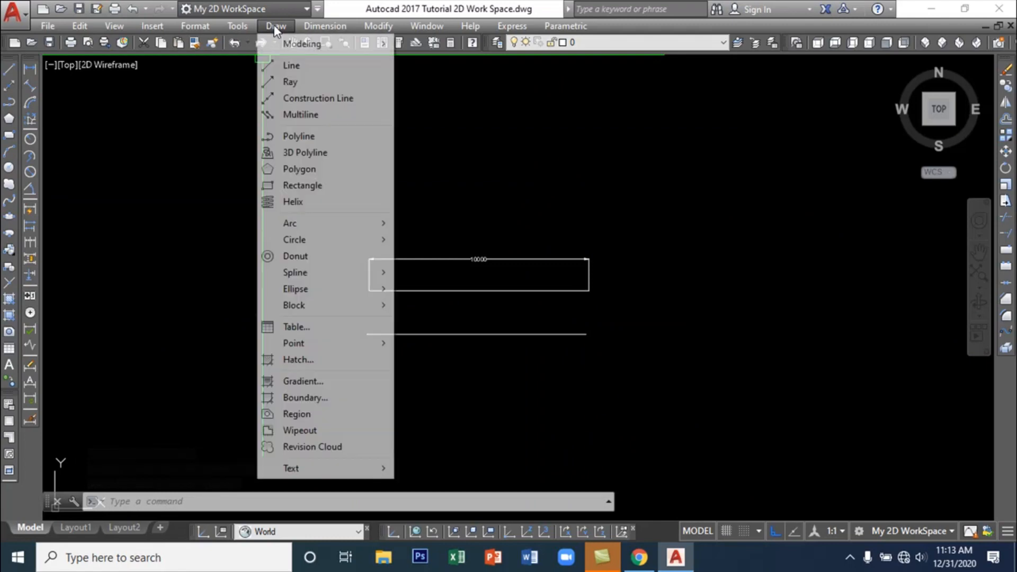
left_click(12, 65)
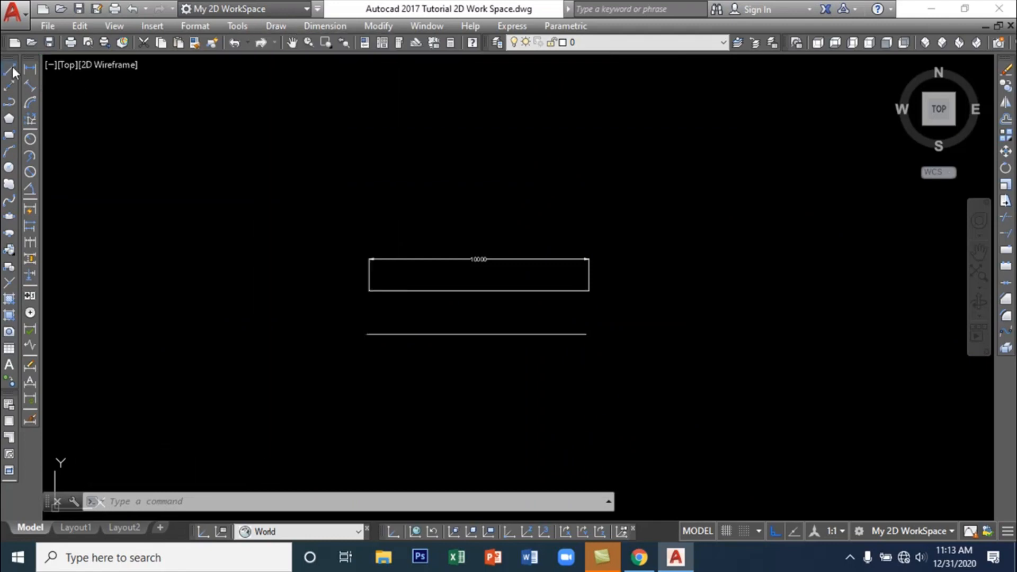
left_click(10, 67)
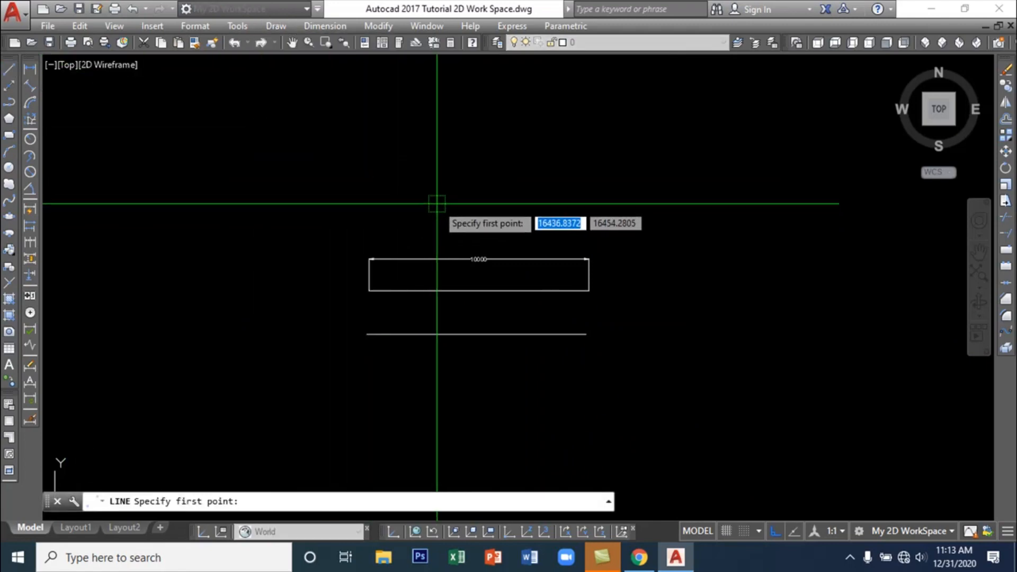
type("l")
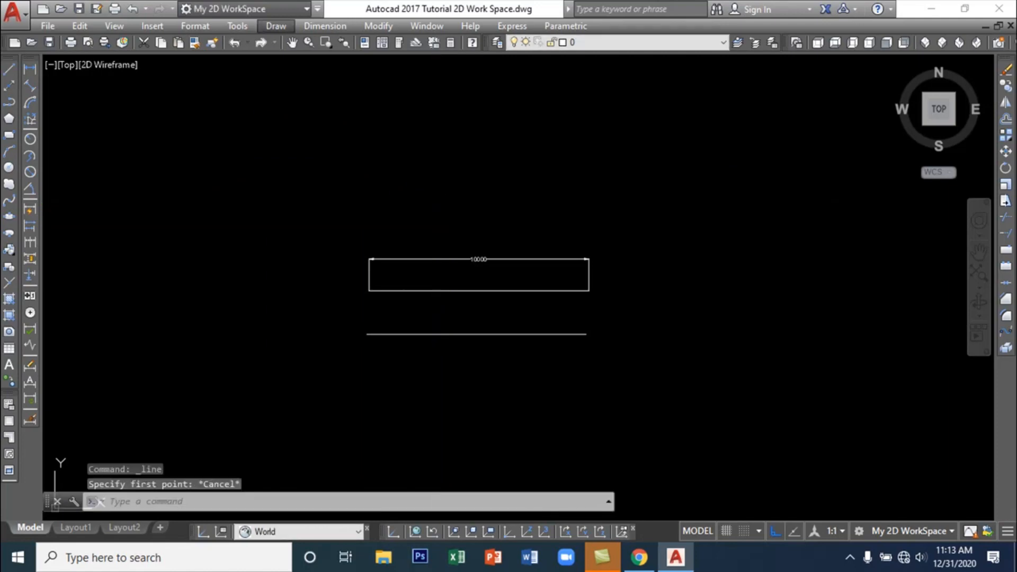
left_click(460, 217)
left_click(459, 216)
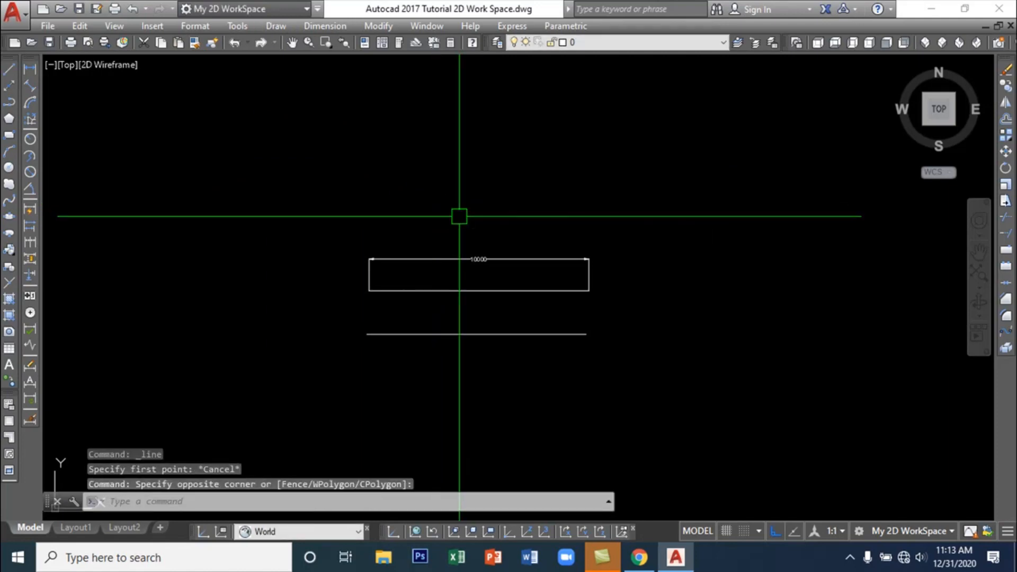
Draw another horizontal line 10000 units long, parallel to and below the two existing lines
type("L")
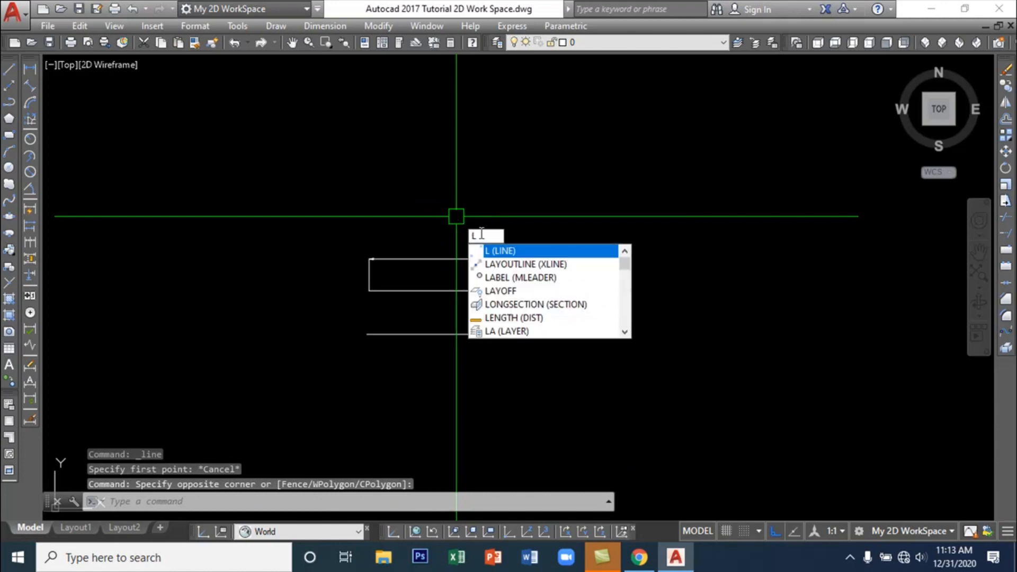
key("Return")
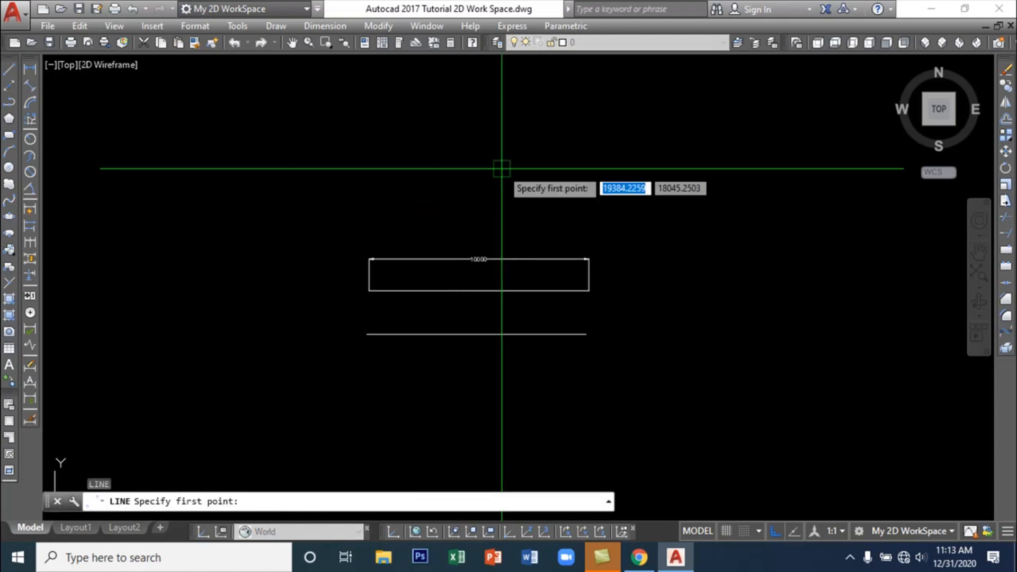
left_click(372, 372)
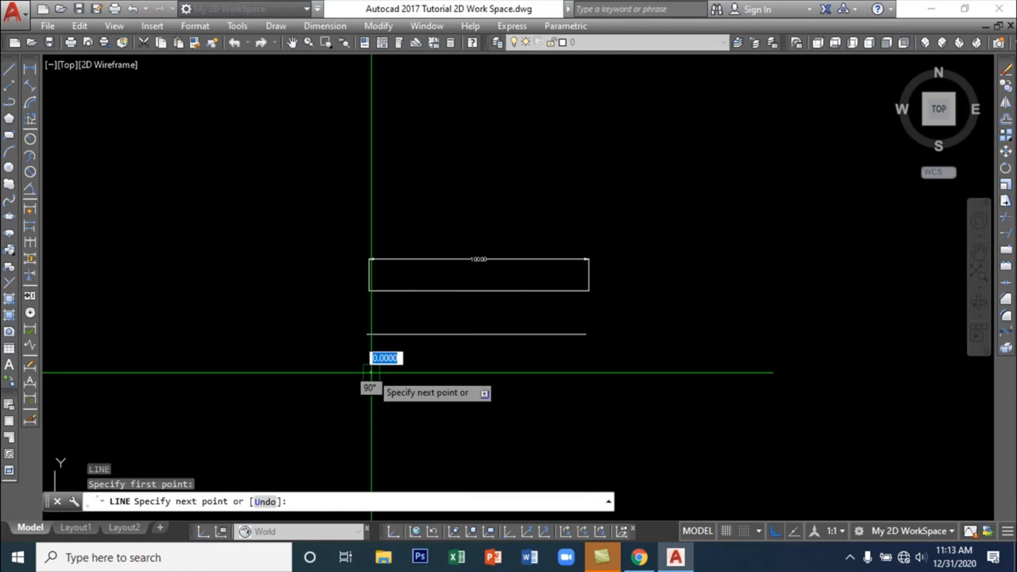
type("100")
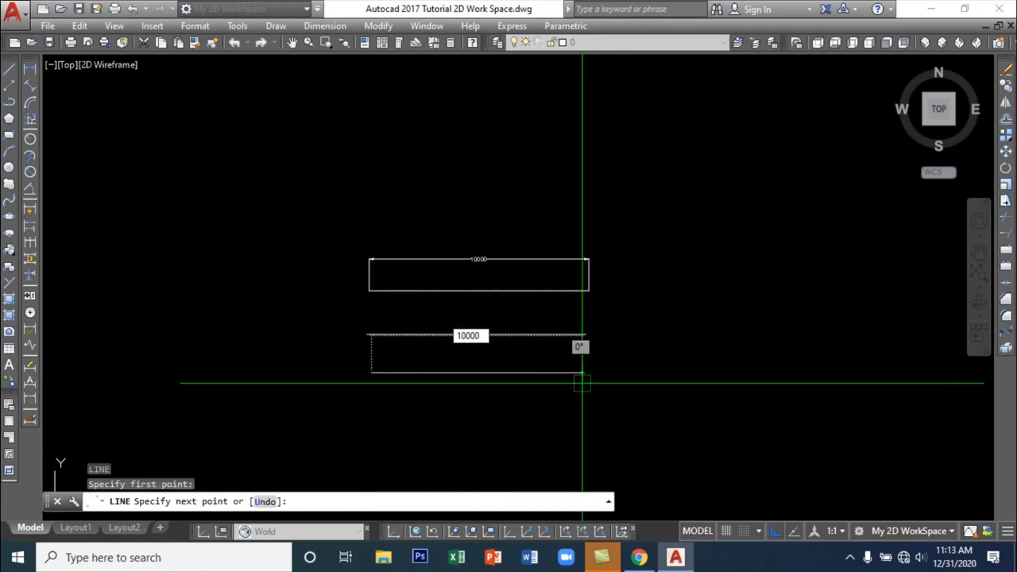
type("00")
key("Return")
key("Escape")
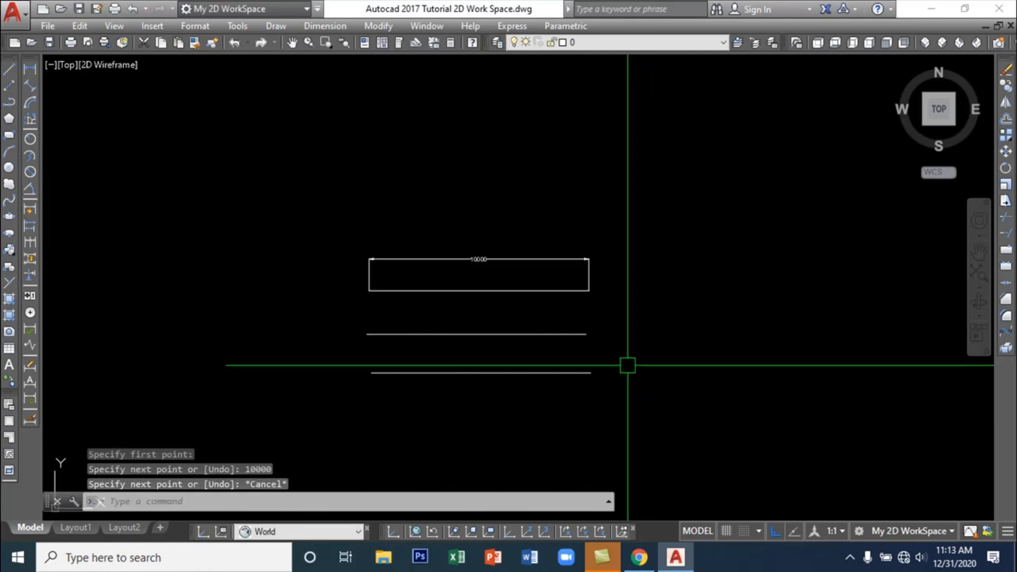
Move the two undimensioned lines up so that they sit close beneath the dimensioned line
left_click(545, 334)
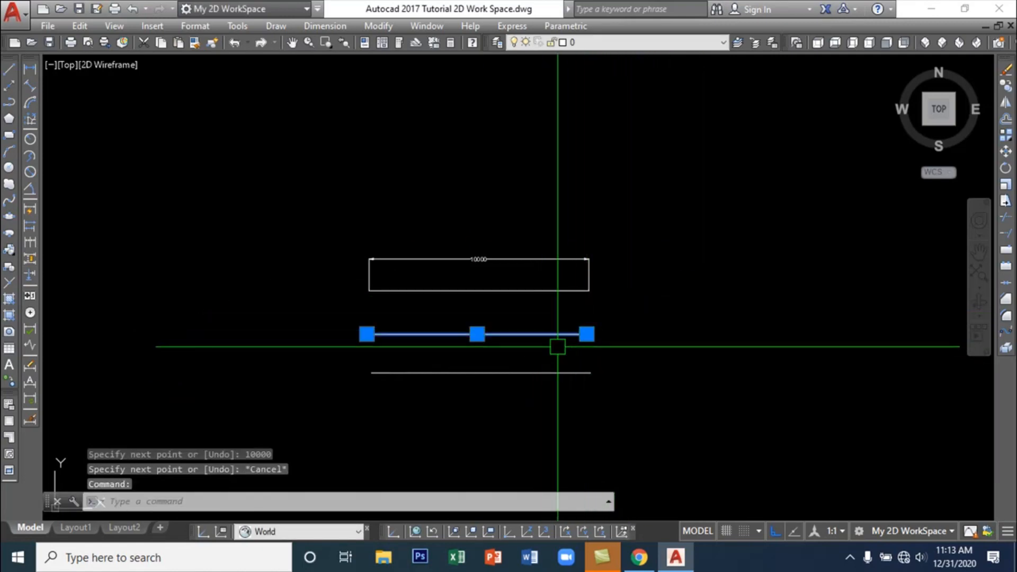
left_click_drag(548, 334, 551, 303)
left_click(496, 373)
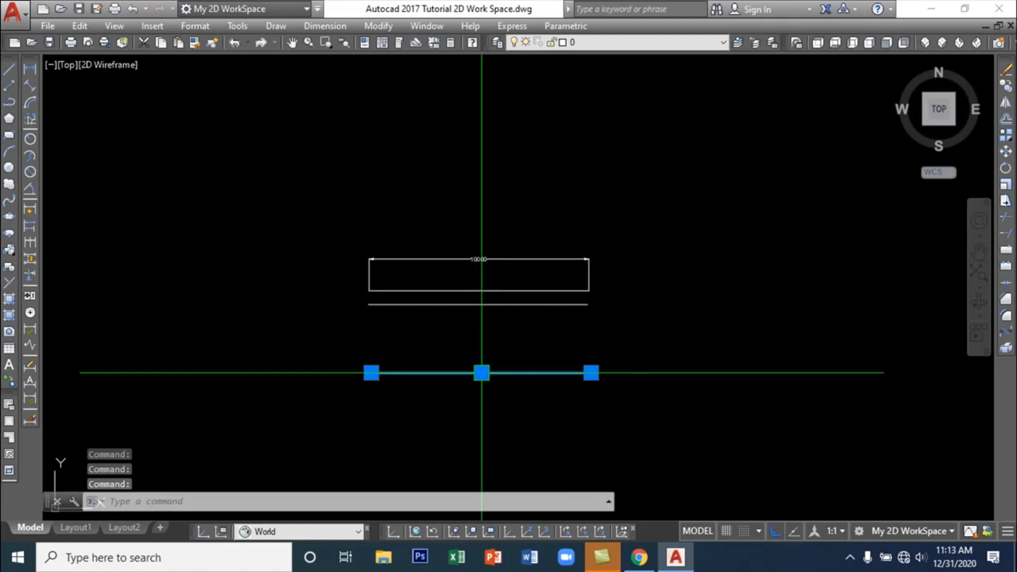
left_click(482, 373)
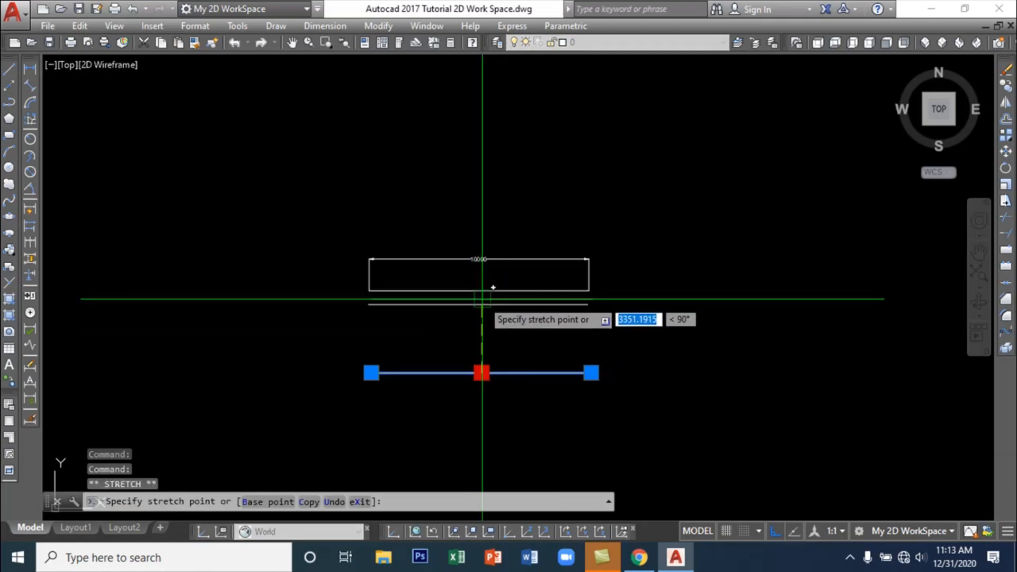
left_click(481, 324)
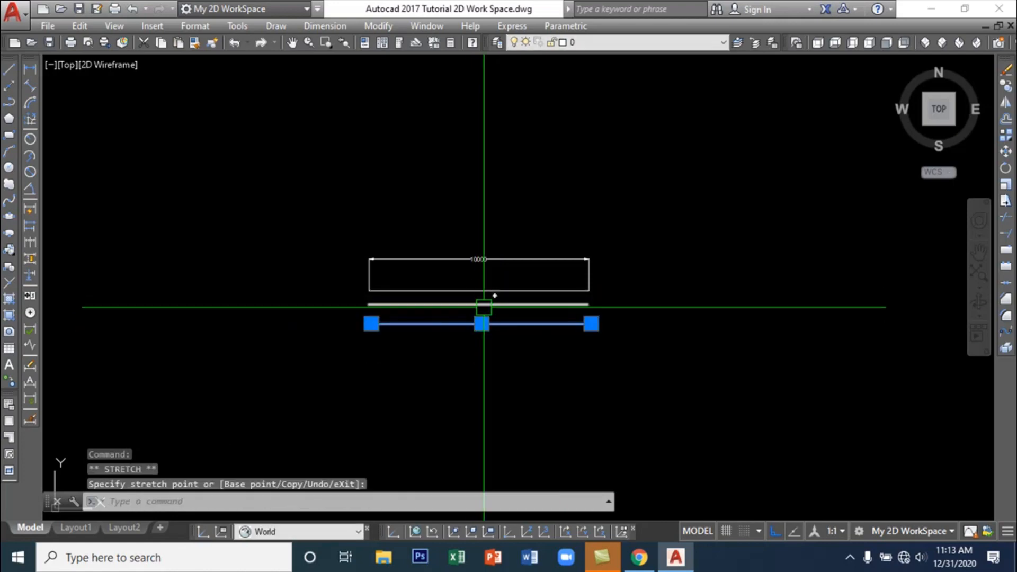
left_click(479, 304)
key("Escape")
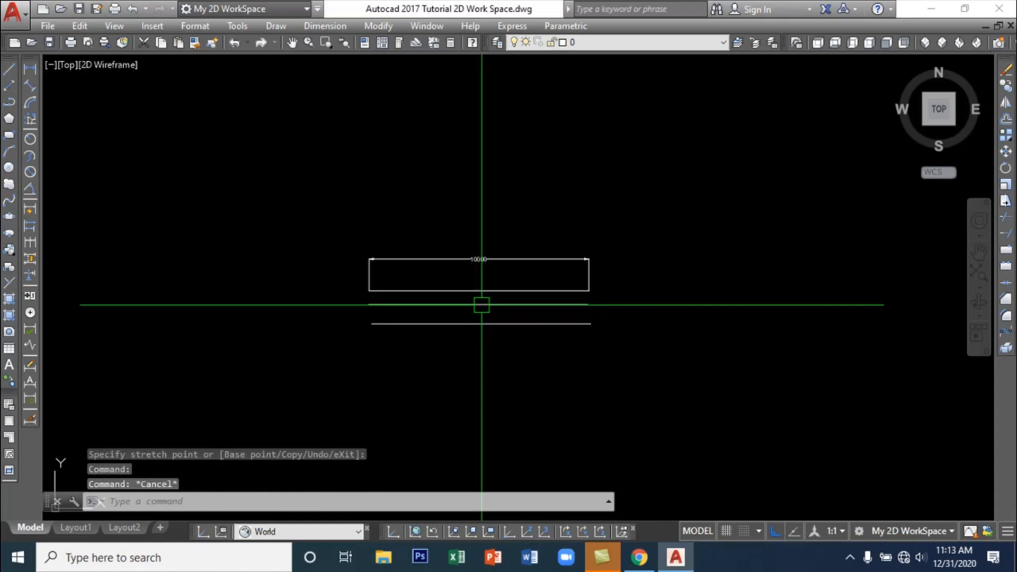
left_click(479, 305)
left_click(479, 305)
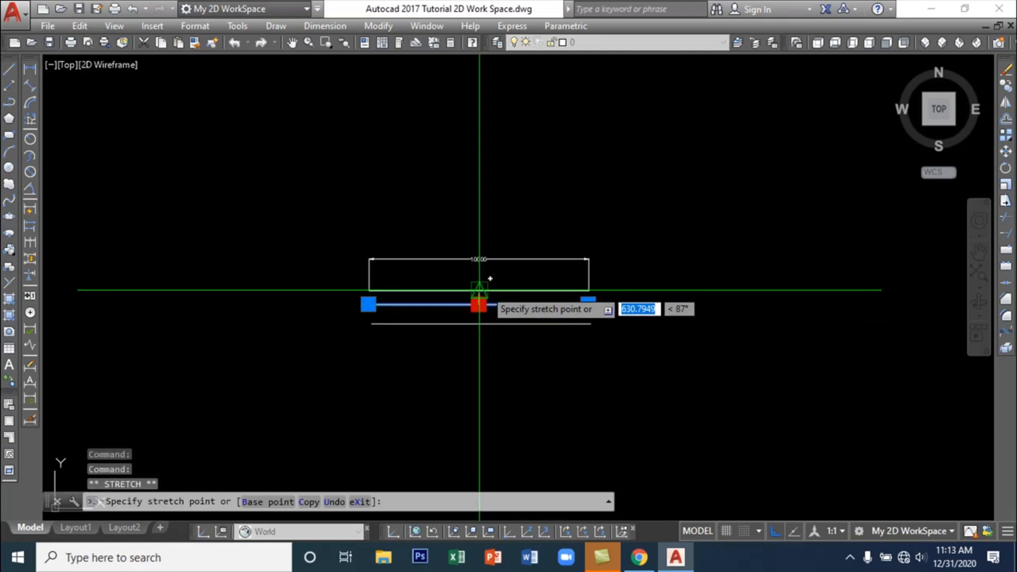
left_click(479, 305)
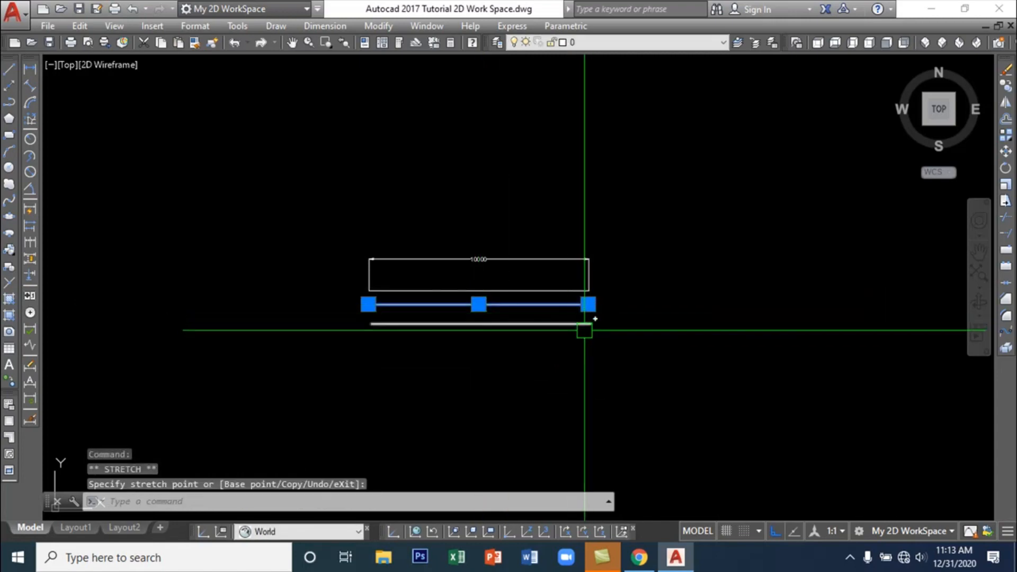
key("Escape")
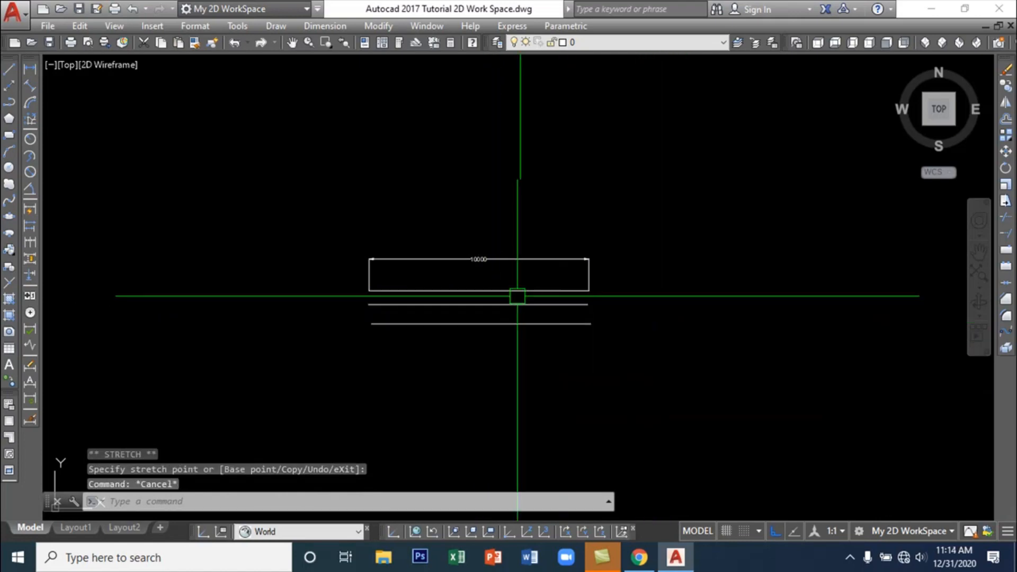
scroll(404, 272, "up", 4)
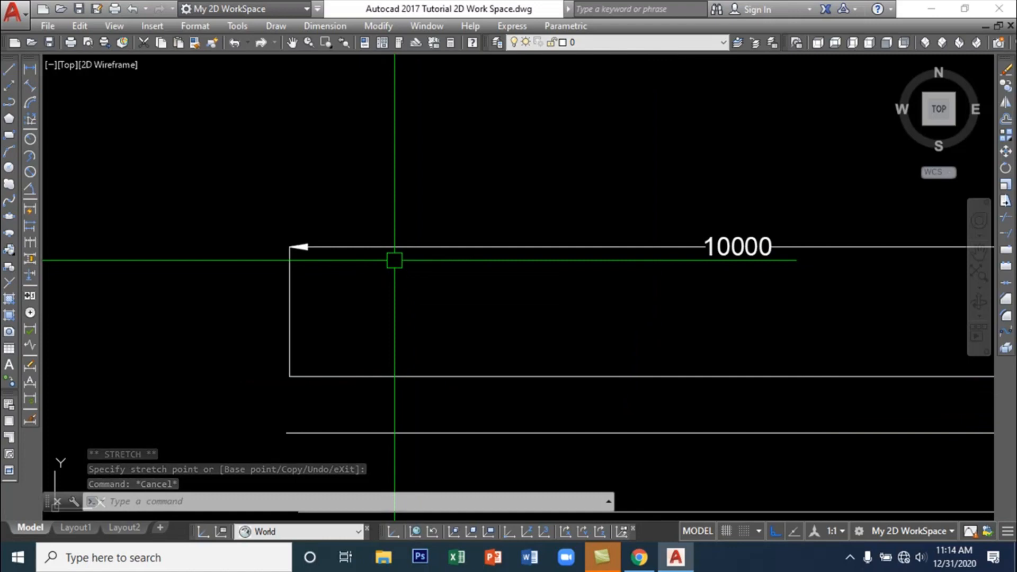
scroll(394, 260, "down", 2)
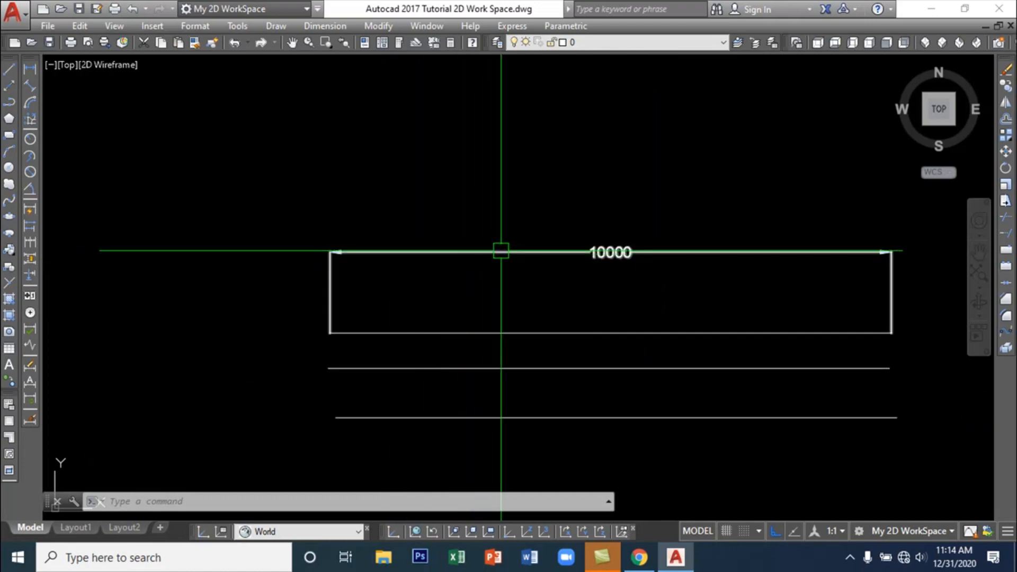
Move the 10000 dimension slightly closer to the line it measures
left_click(498, 252)
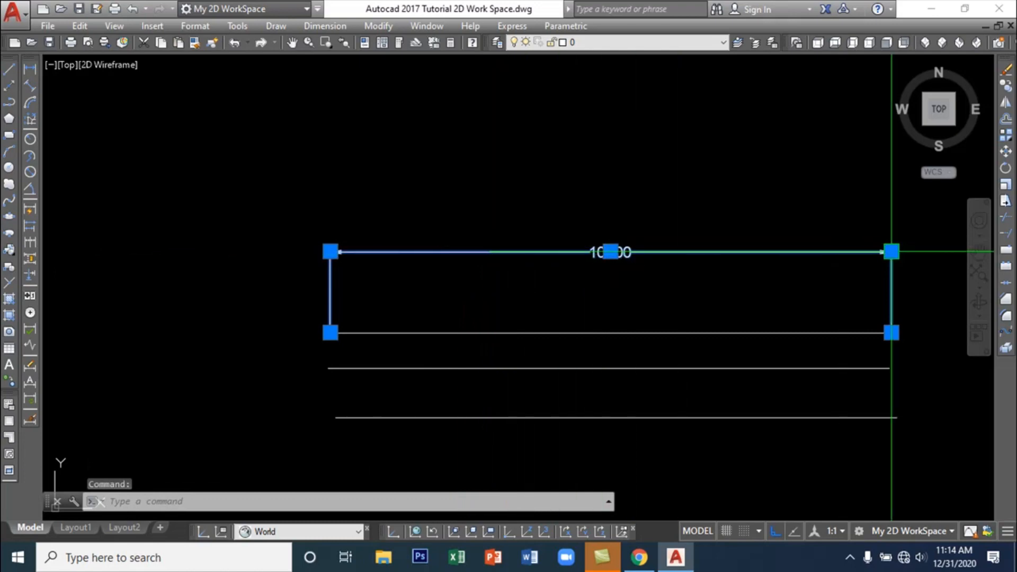
left_click(891, 251)
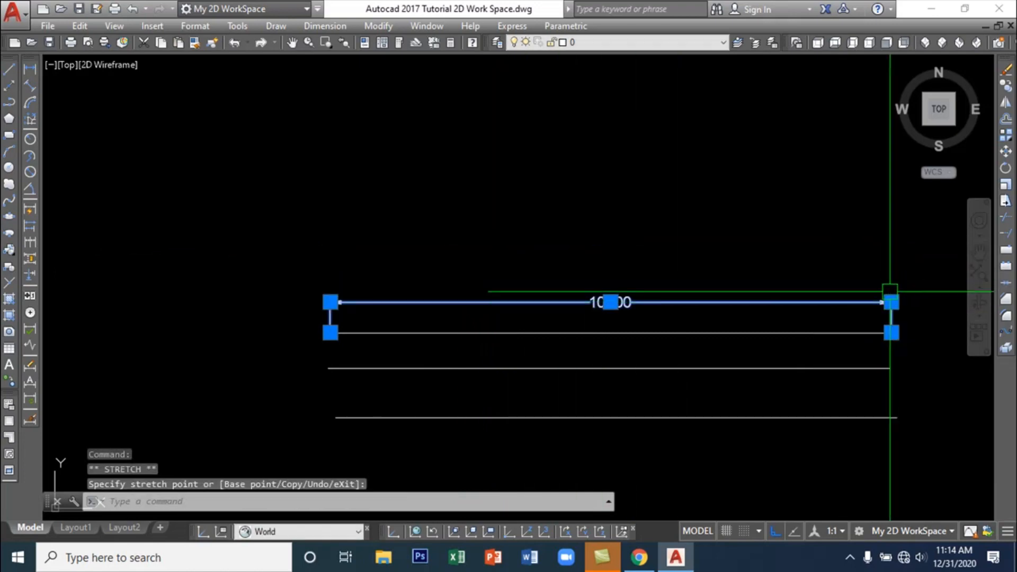
left_click(892, 264)
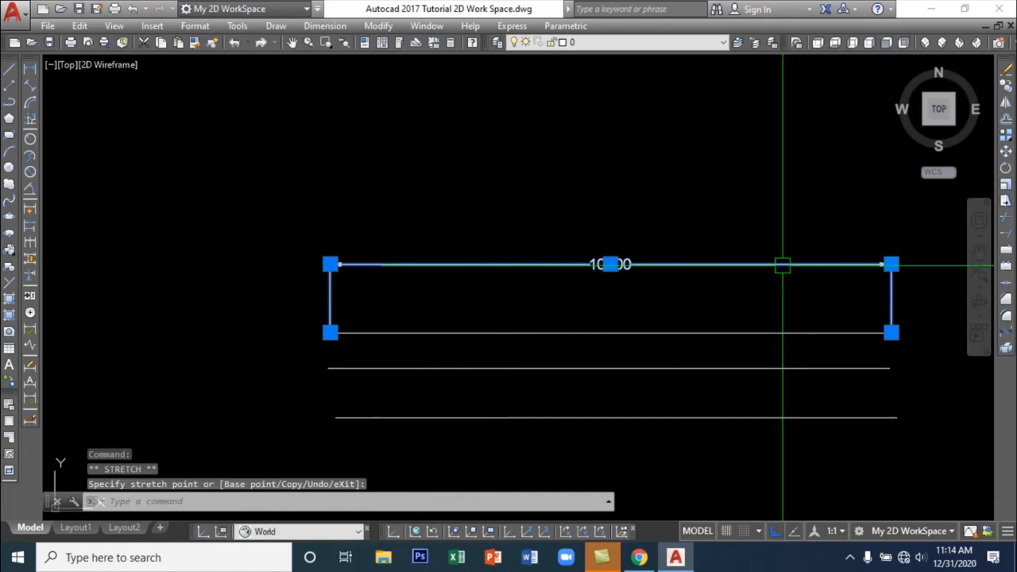
right_click(767, 265)
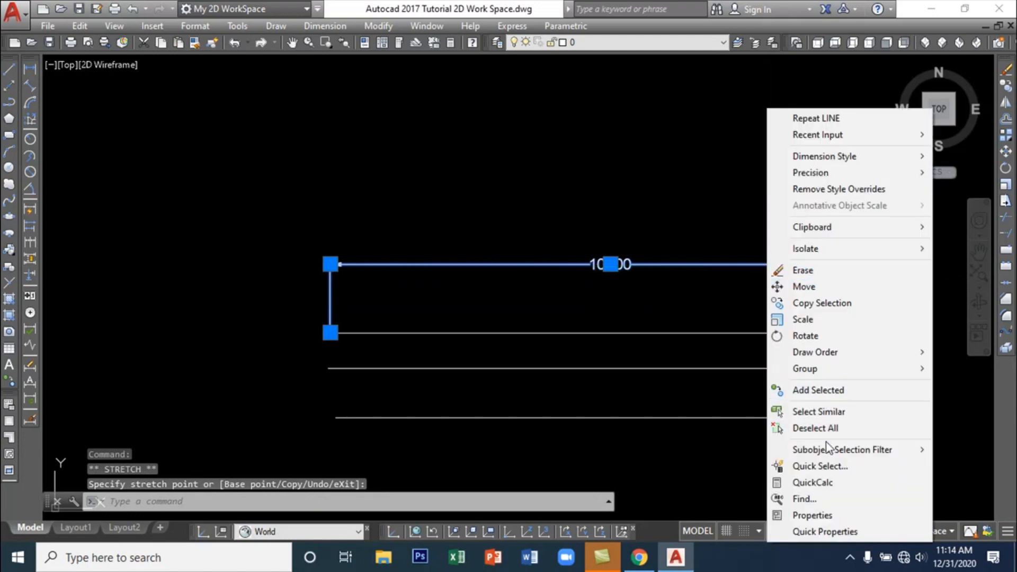
key("Escape")
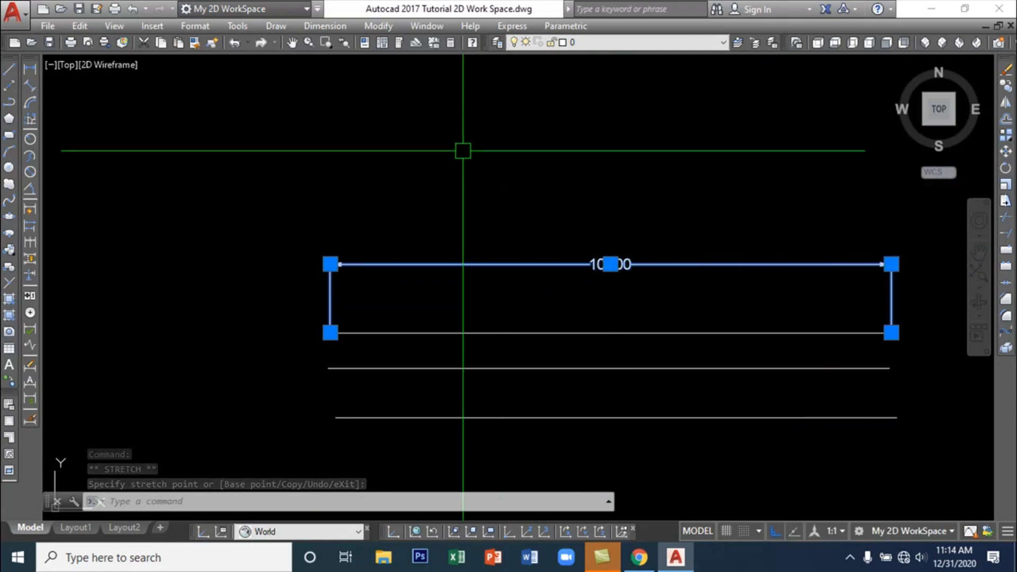
key("Escape")
Modify the Standard dimension style to a text offset from the dimension line of 20
left_click(333, 23)
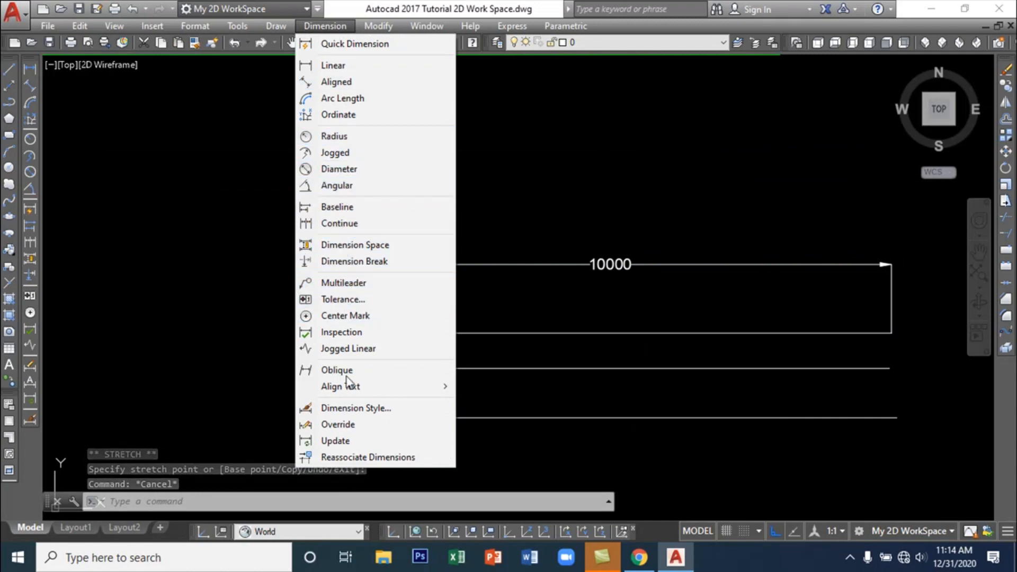
left_click(363, 407)
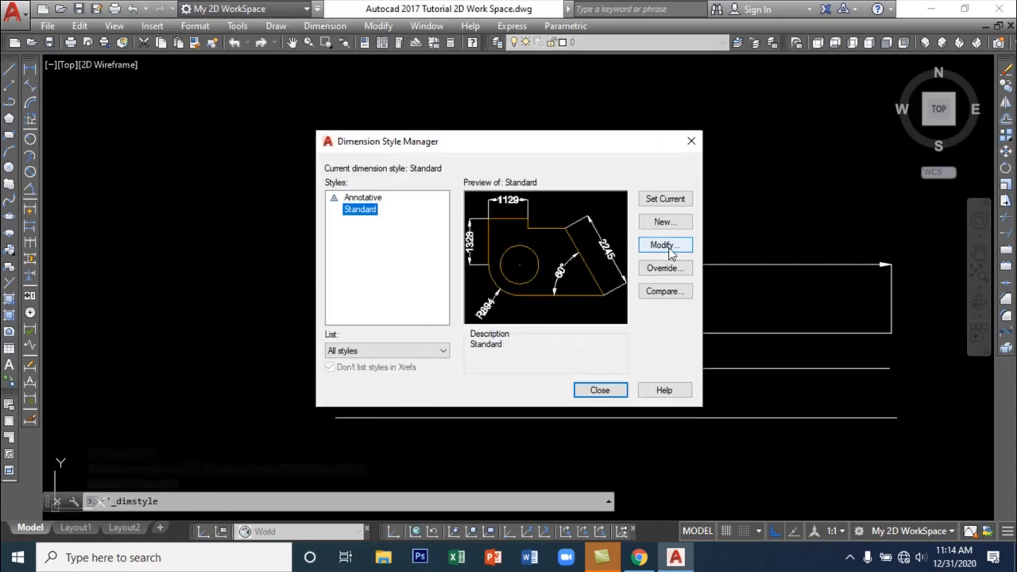
left_click(674, 247)
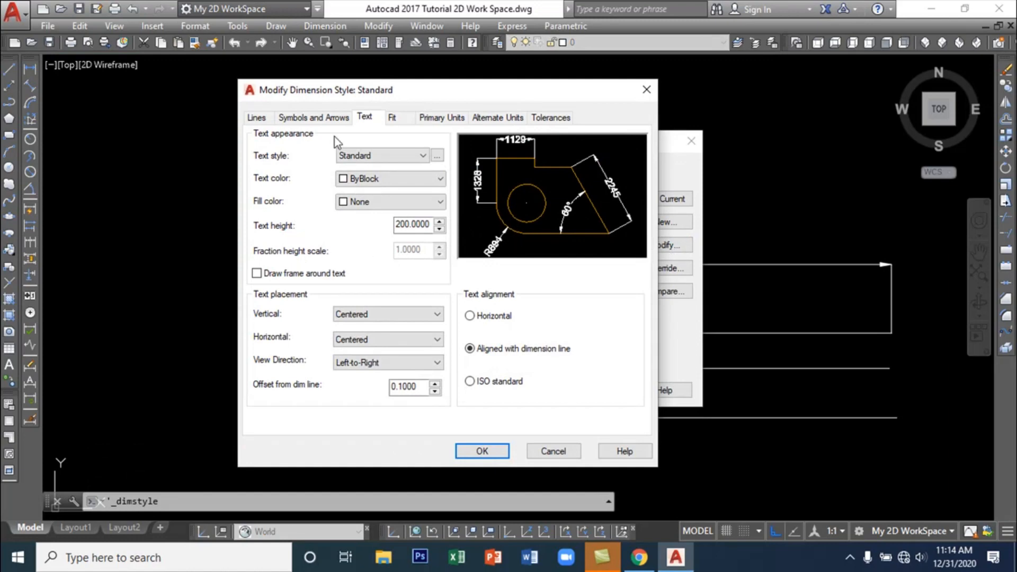
left_click(332, 117)
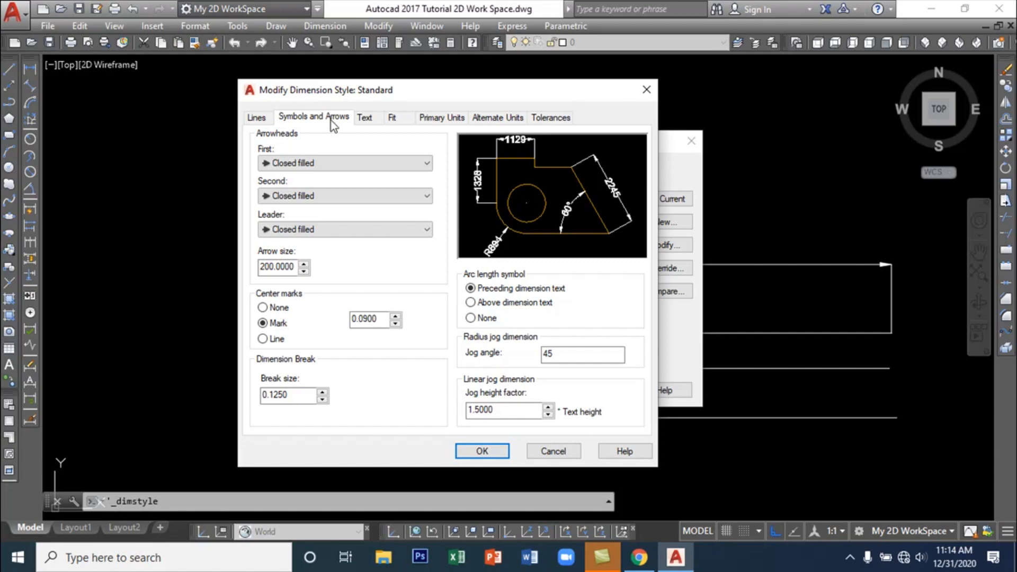
left_click(370, 117)
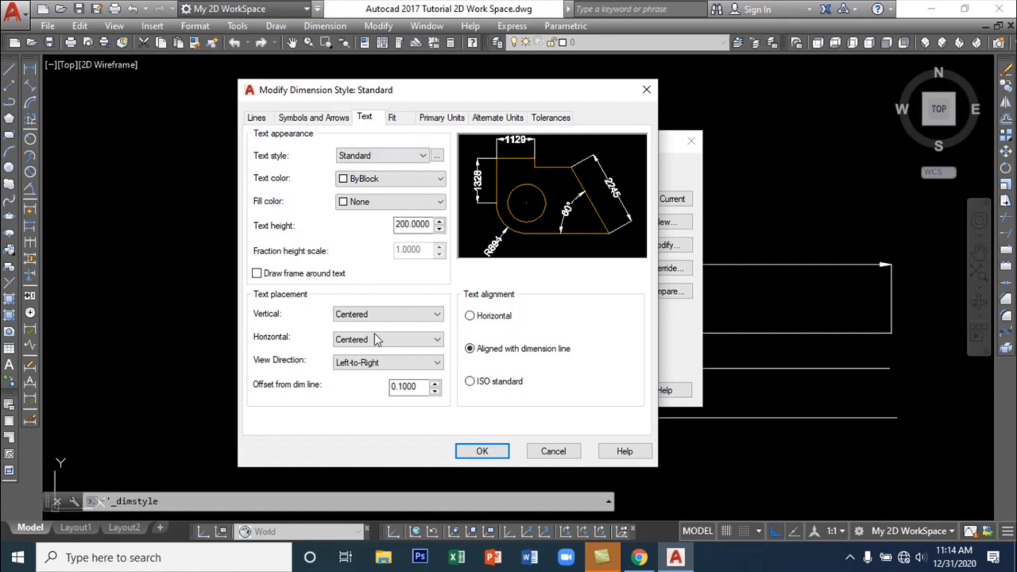
left_click(419, 385)
left_click_drag(419, 385, 397, 389)
type("1")
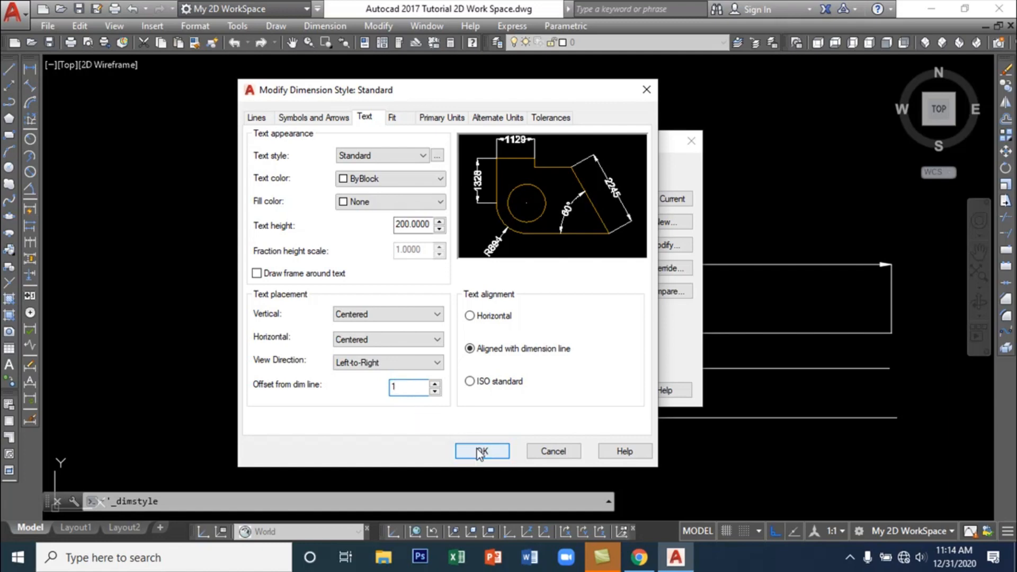
left_click(417, 225)
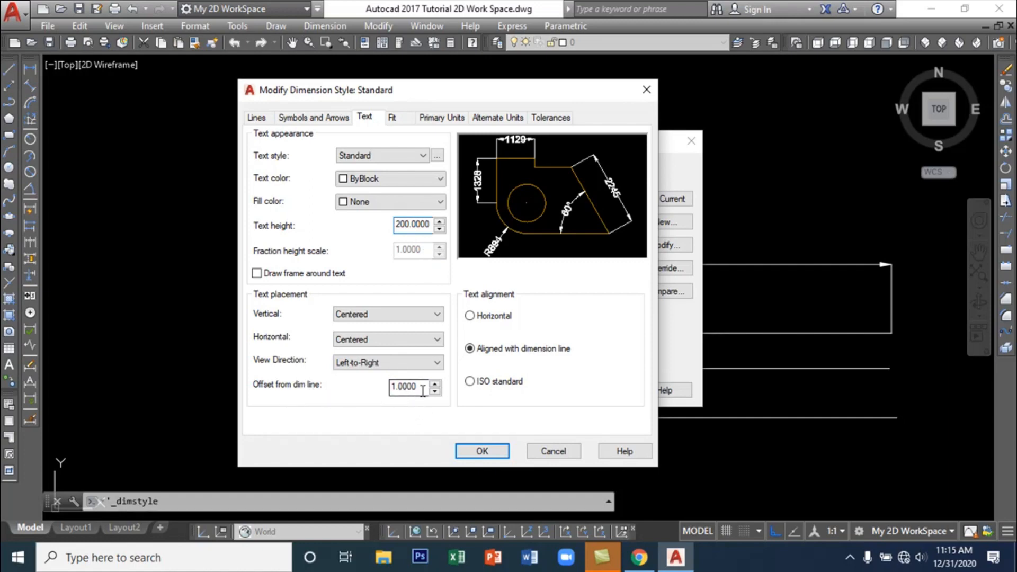
left_click_drag(422, 388, 378, 382)
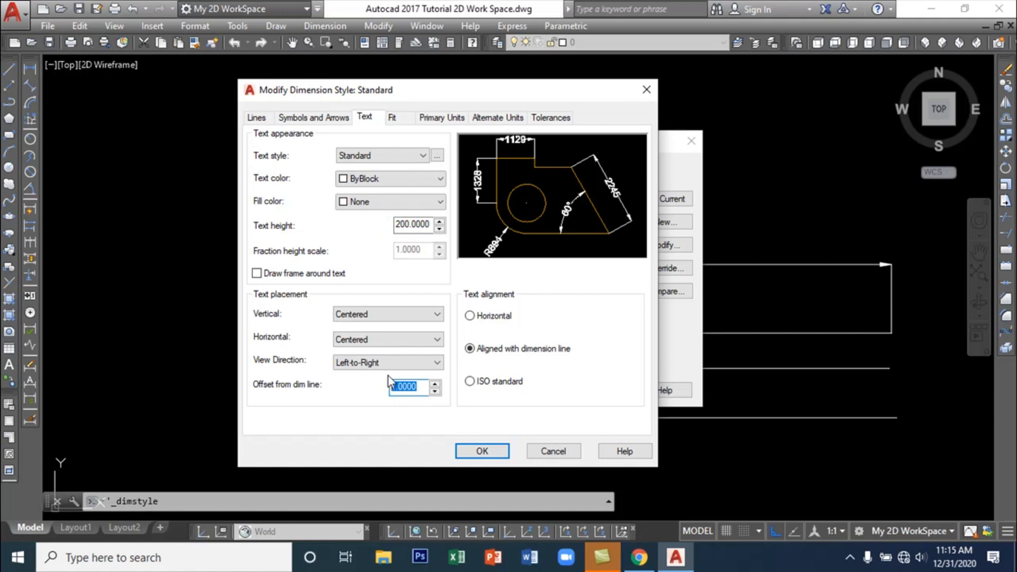
type("20")
left_click(424, 223)
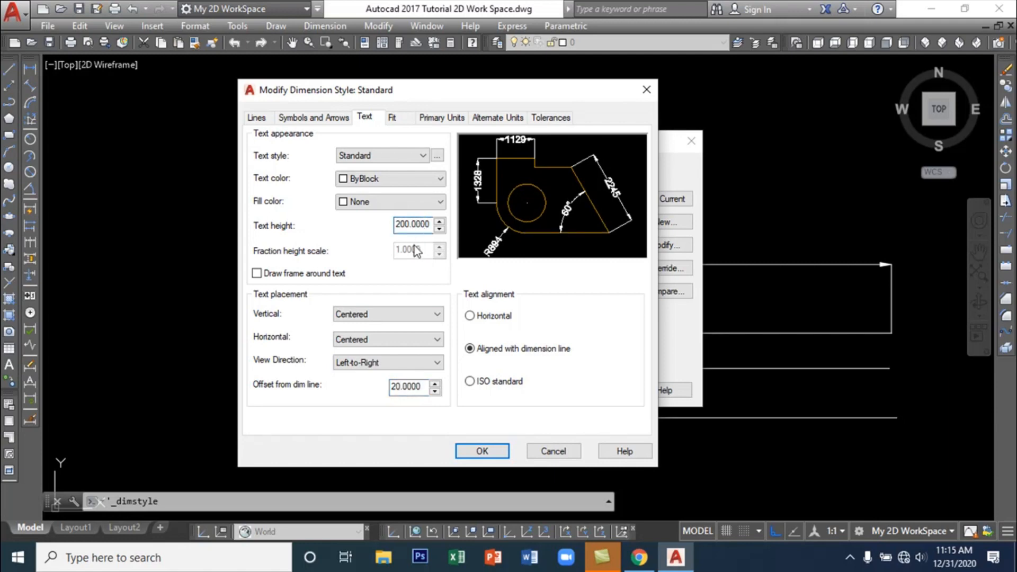
Review the Standard dimension style's fit options, text placement, overall scale and primary units
left_click(398, 120)
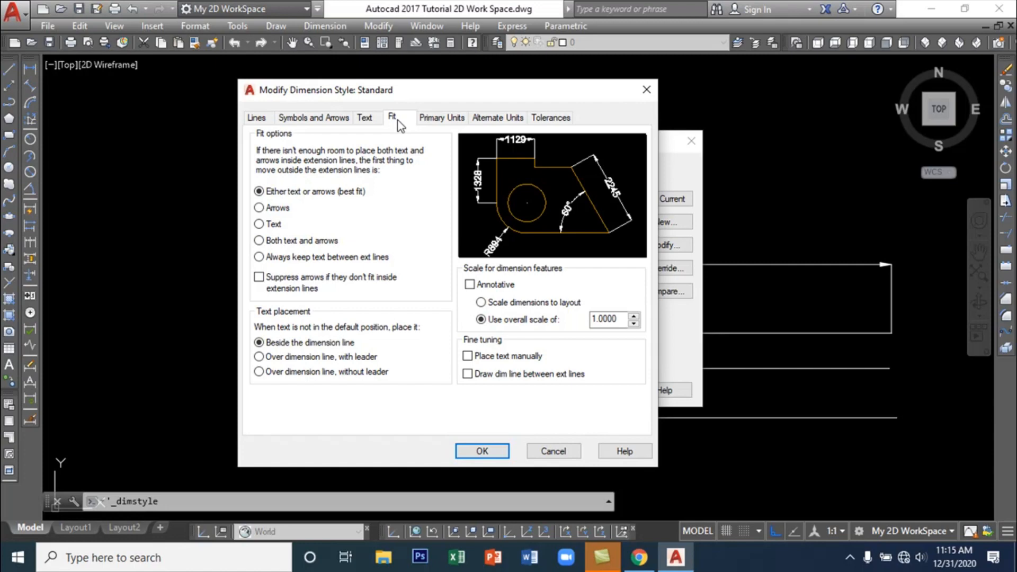
left_click(468, 375)
left_click(260, 356)
left_click(617, 319)
left_click(453, 118)
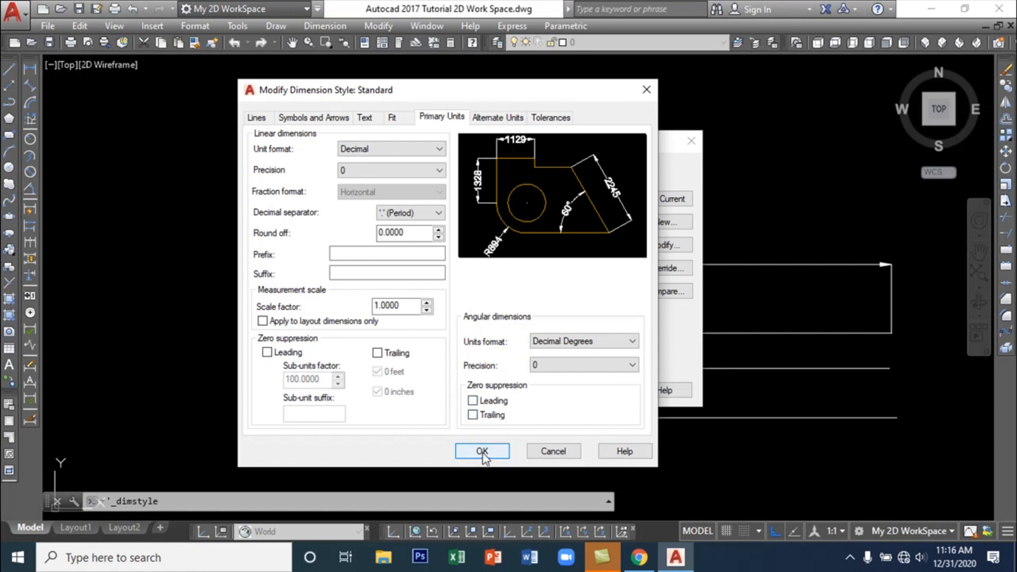
Try the Bottom vertical position in the dimension style's tolerance format, restore Middle and view the available tolerance methods
left_click(548, 119)
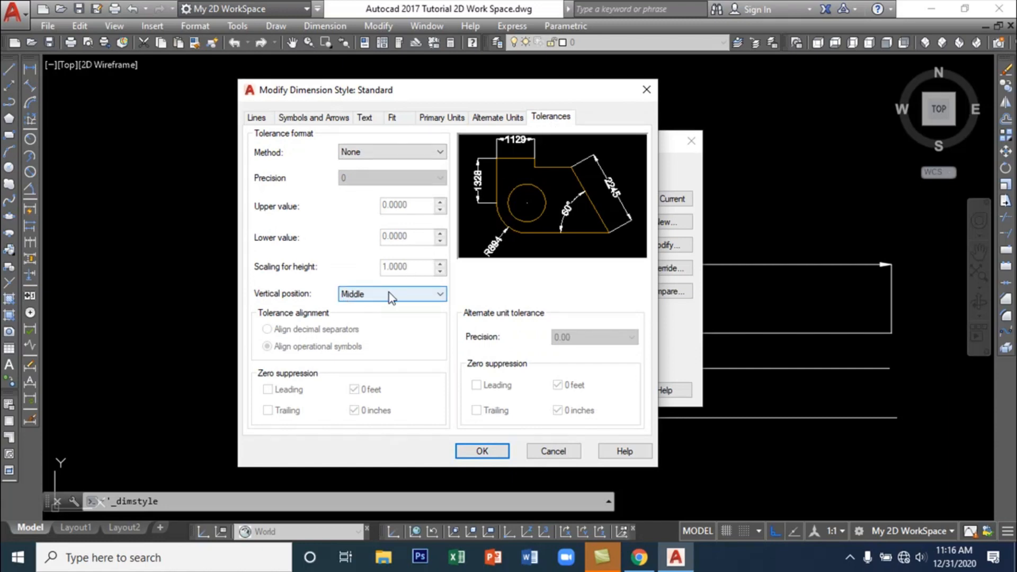
left_click(438, 295)
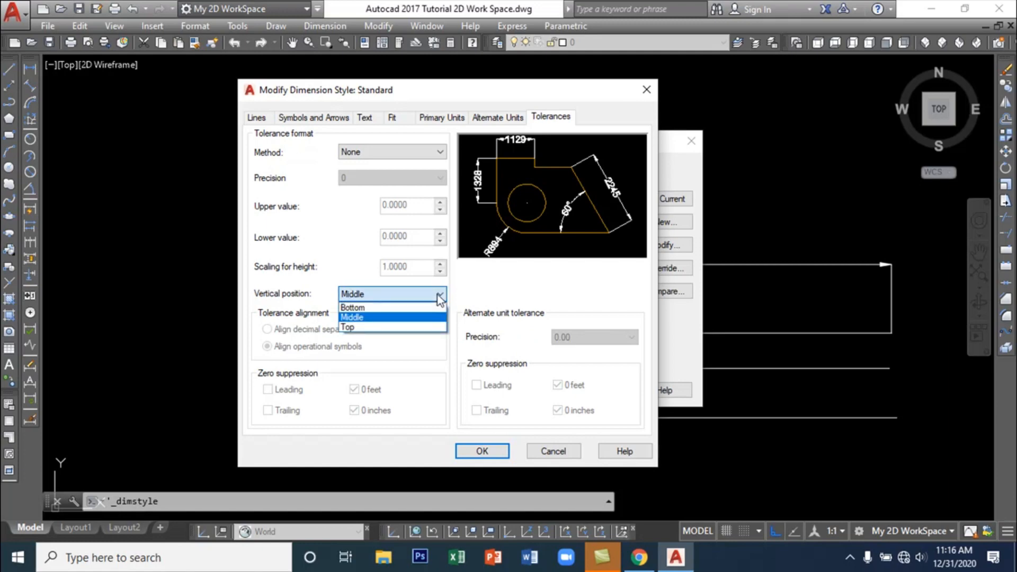
left_click(408, 310)
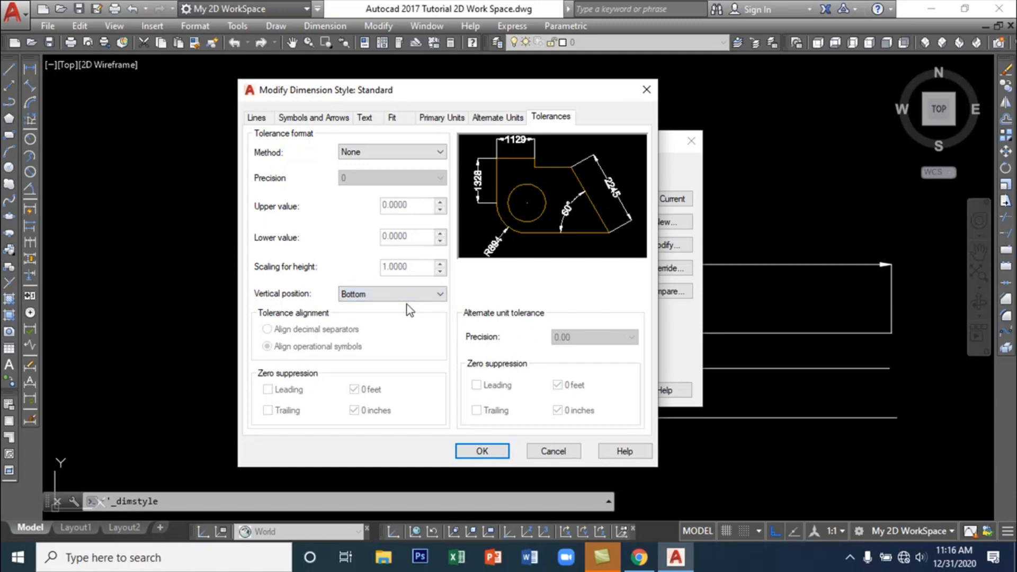
left_click(411, 294)
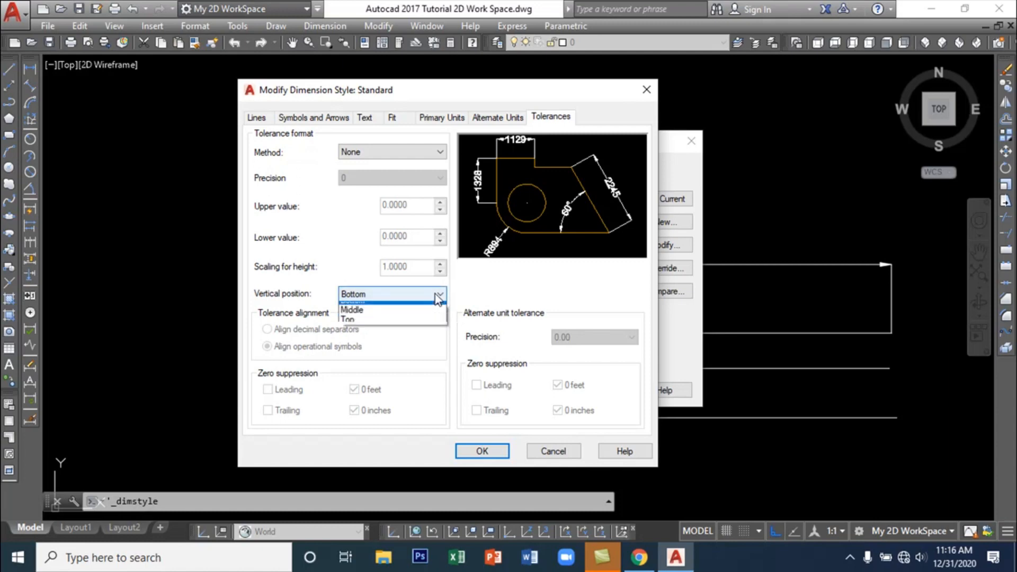
left_click(409, 312)
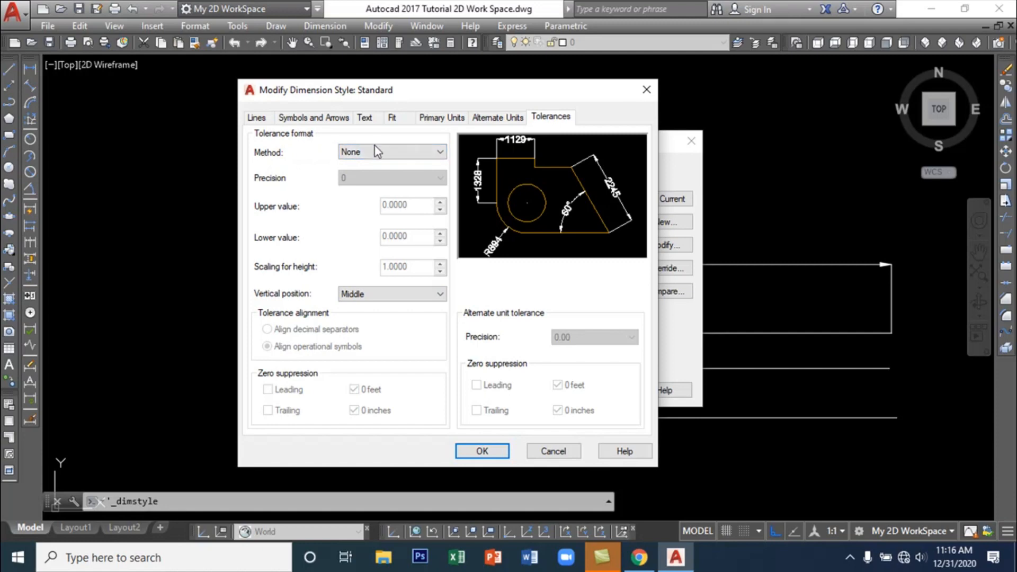
left_click(433, 152)
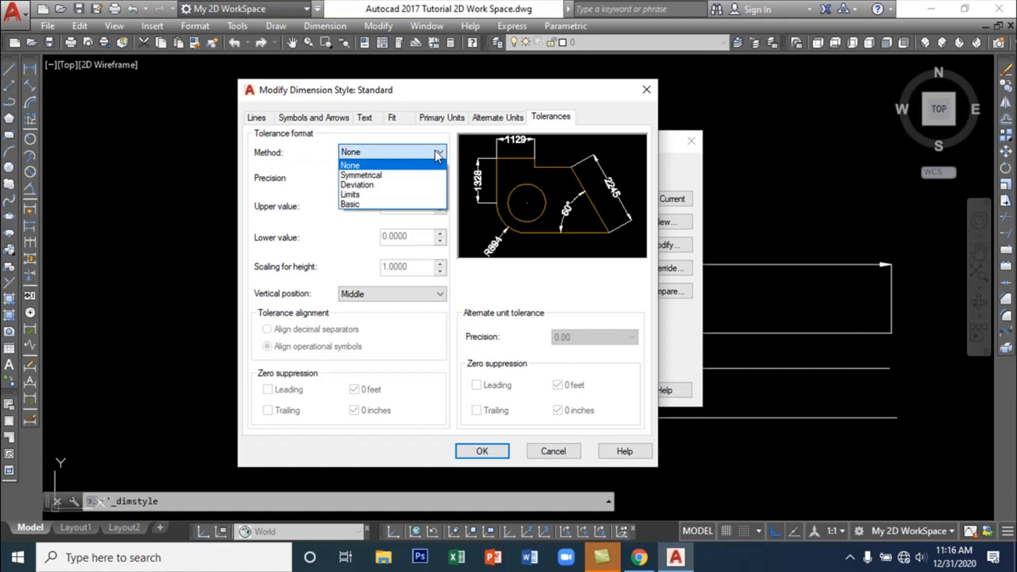
left_click(501, 451)
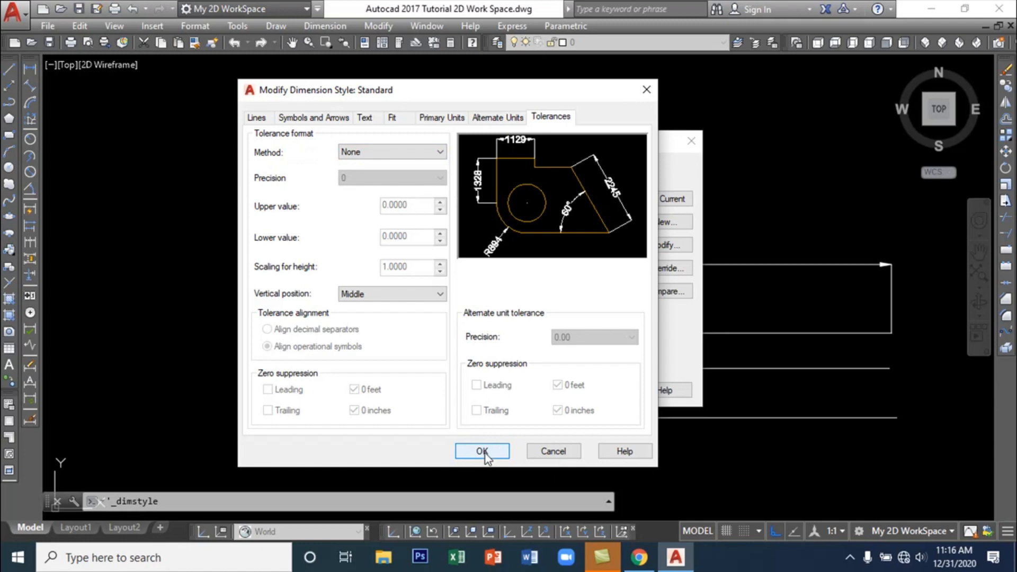
Apply the dimension style changes and make Standard the current dimension style
left_click(483, 452)
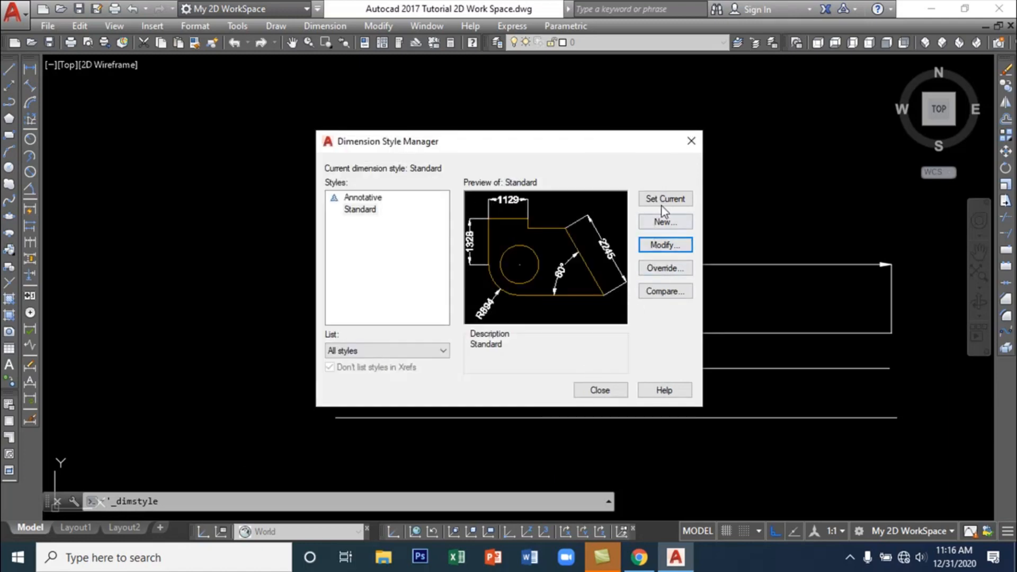
left_click(662, 201)
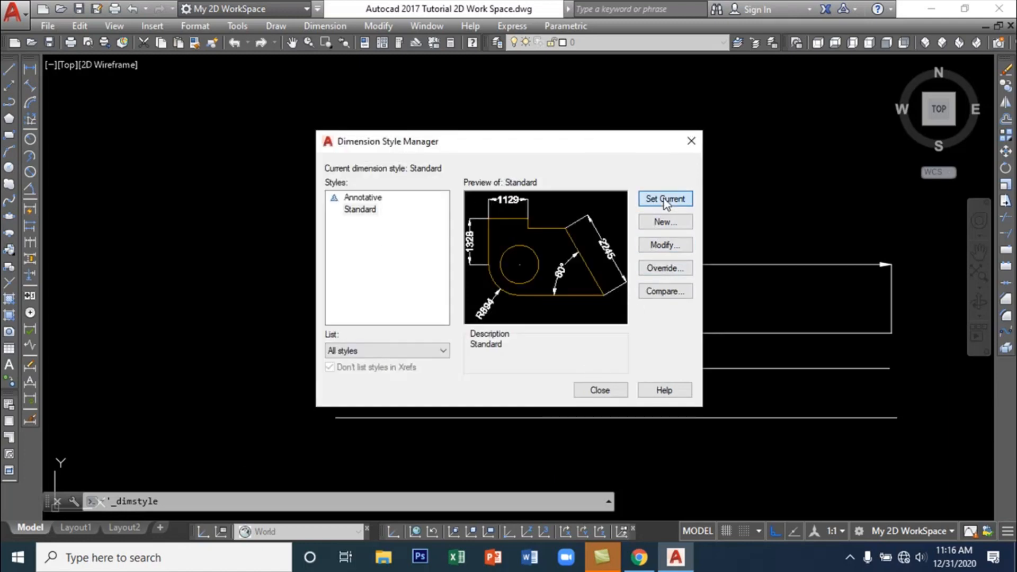
left_click(593, 392)
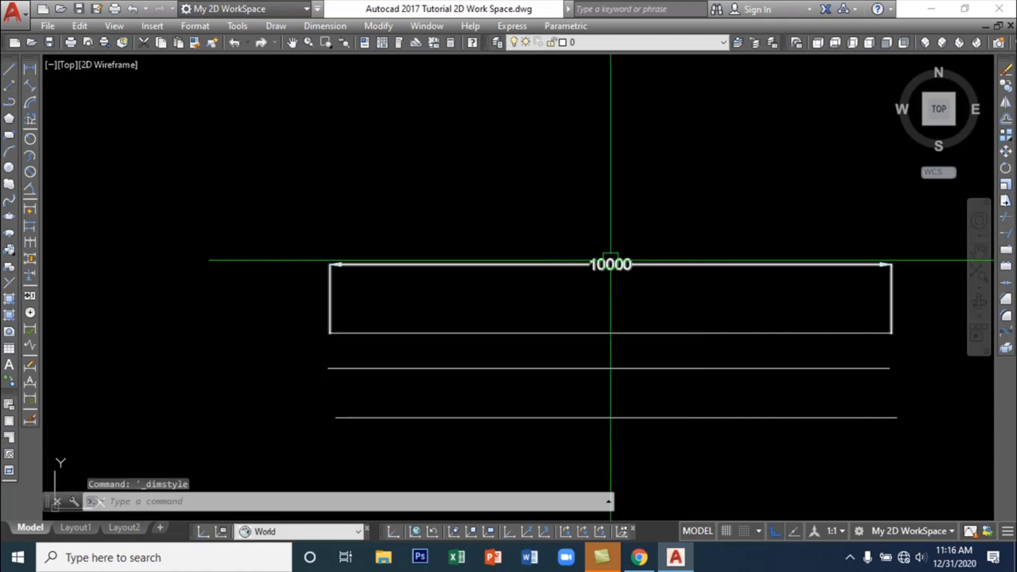
left_click(610, 263)
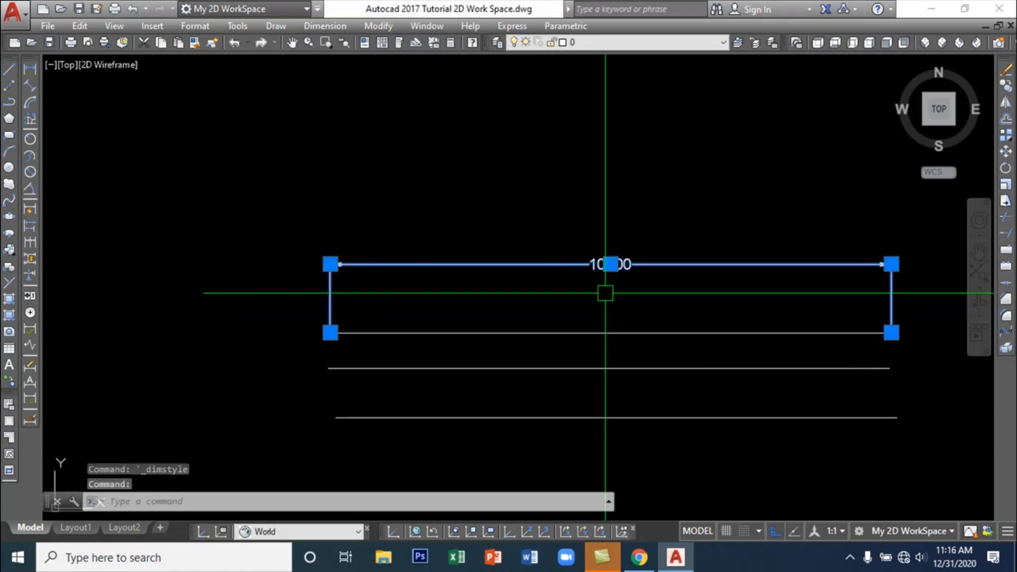
key("Escape")
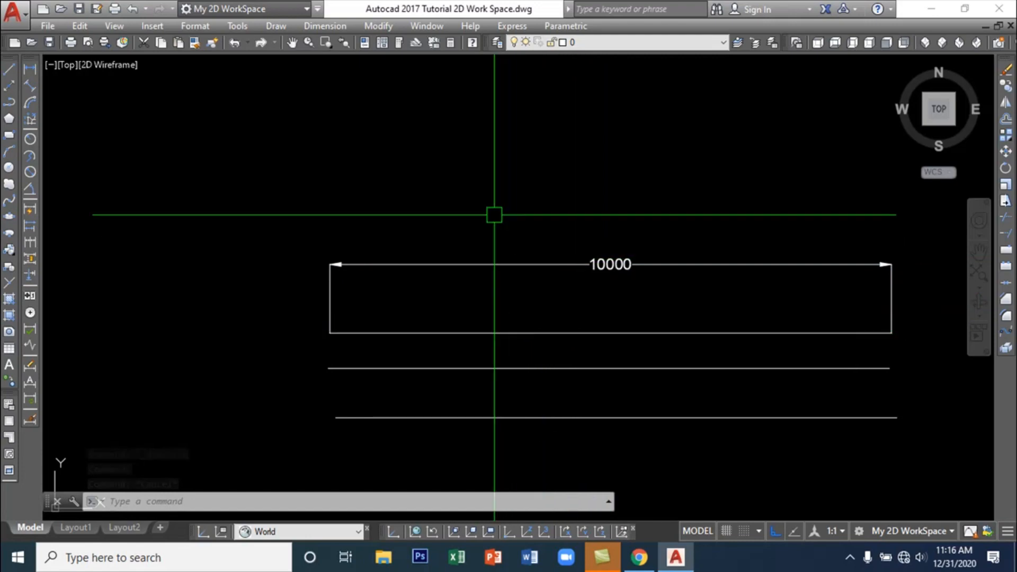
Draw a horizontal ray above the 10000 dimension, starting left of the dimensioned line and extending to the right
scroll(492, 216, "down", 2)
middle_click_drag(540, 284, 460, 315)
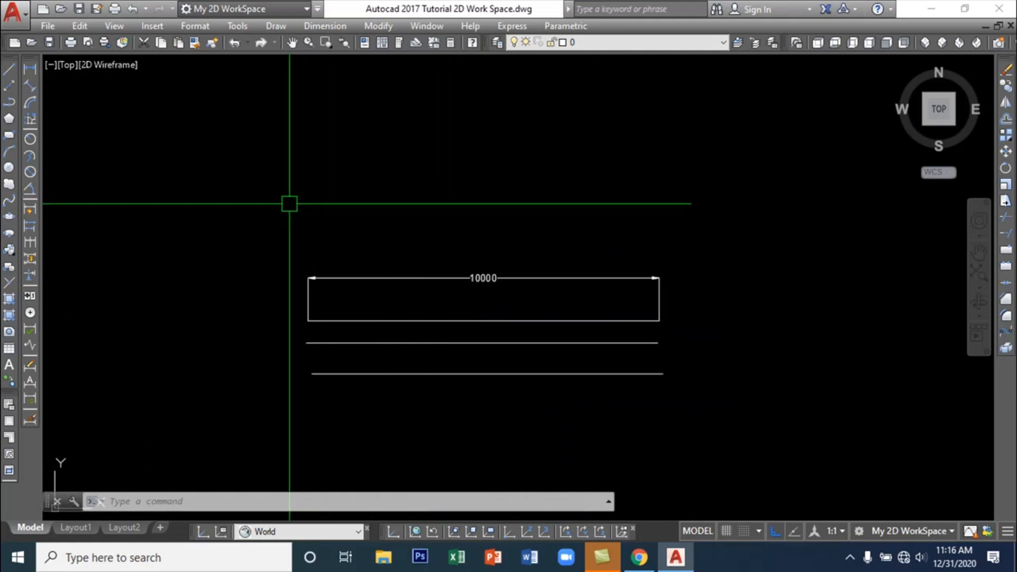
left_click(276, 25)
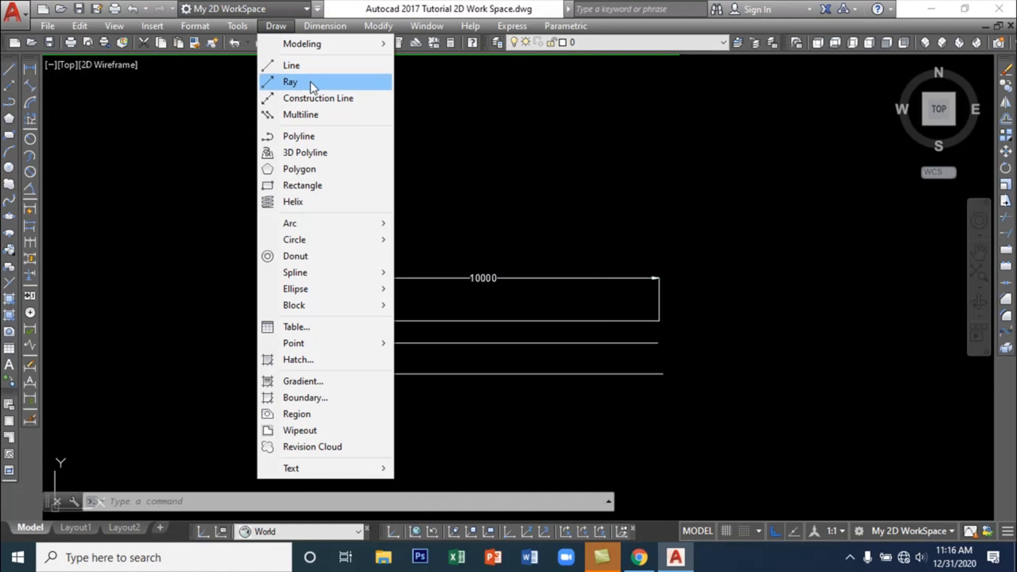
left_click(312, 83)
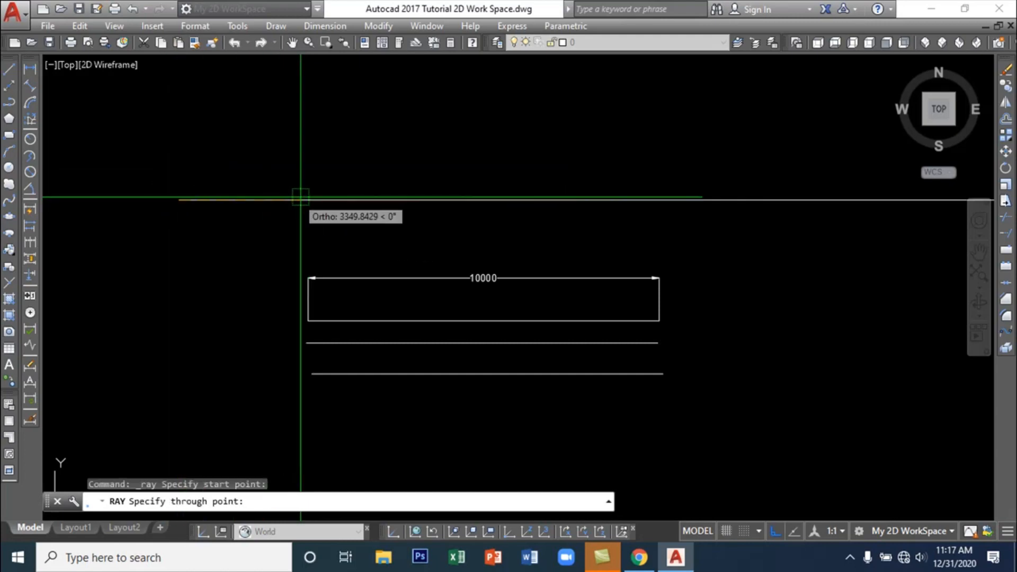
left_click(445, 200)
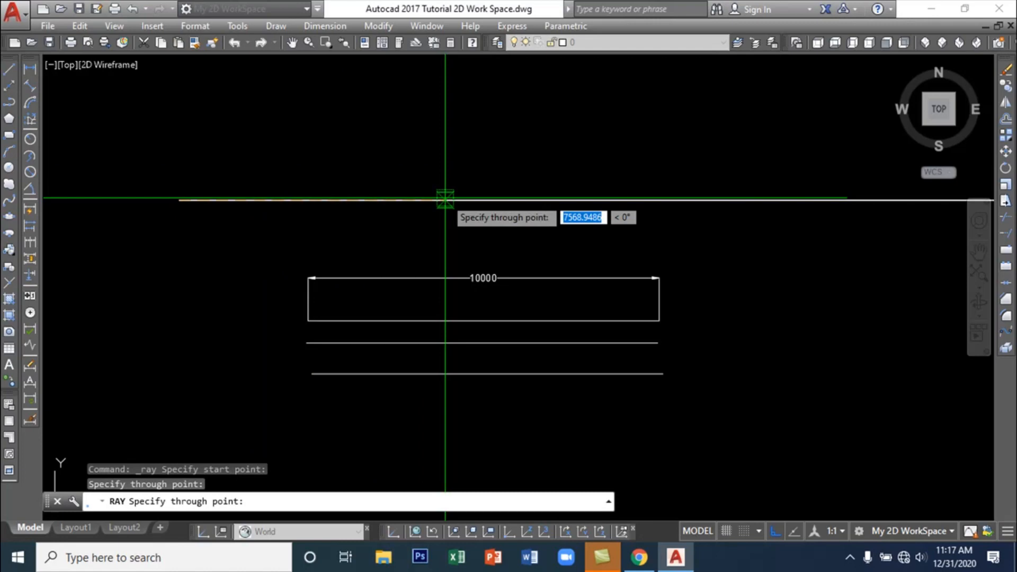
key("Return")
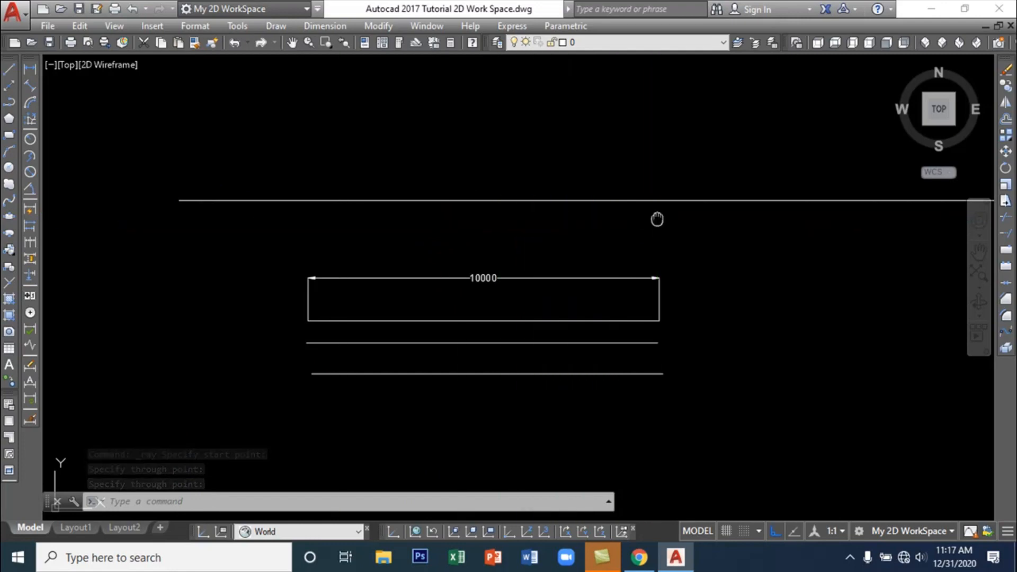
middle_click_drag(656, 217, 567, 261)
scroll(640, 218, "down", 5)
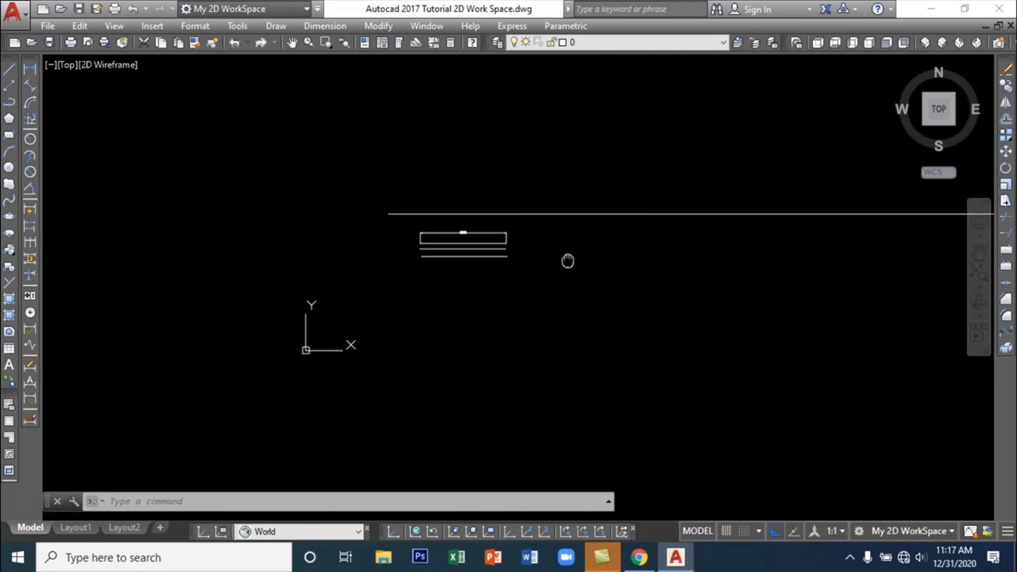
scroll(707, 235, "down", 5)
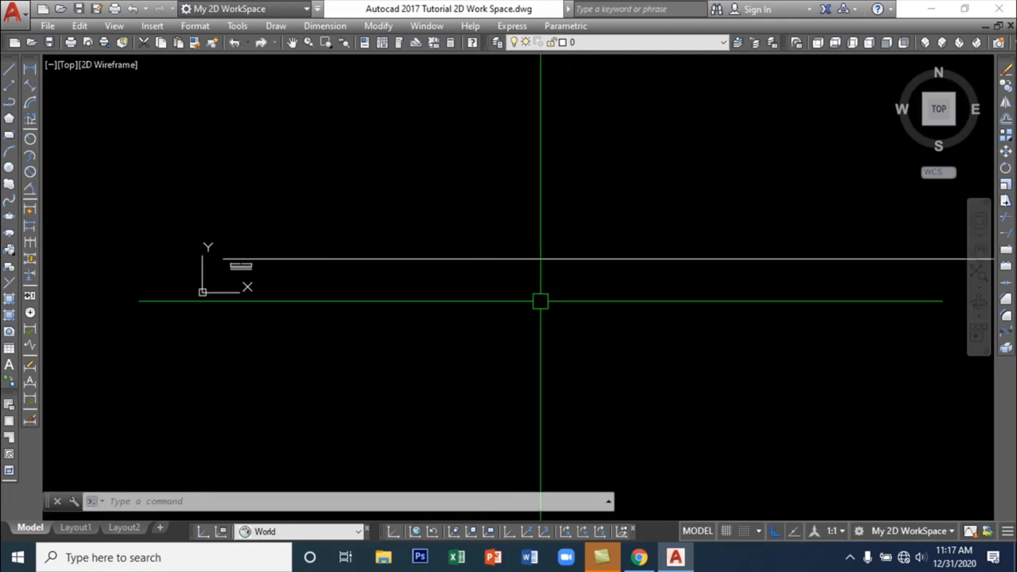
Draw a horizontal ray between the existing ray and the 10000 dimension, starting above the dimensioned line and extending to the left
mouse_move(770, 303)
middle_mouse_down()
mouse_move(410, 303)
mouse_move(706, 275)
middle_mouse_up()
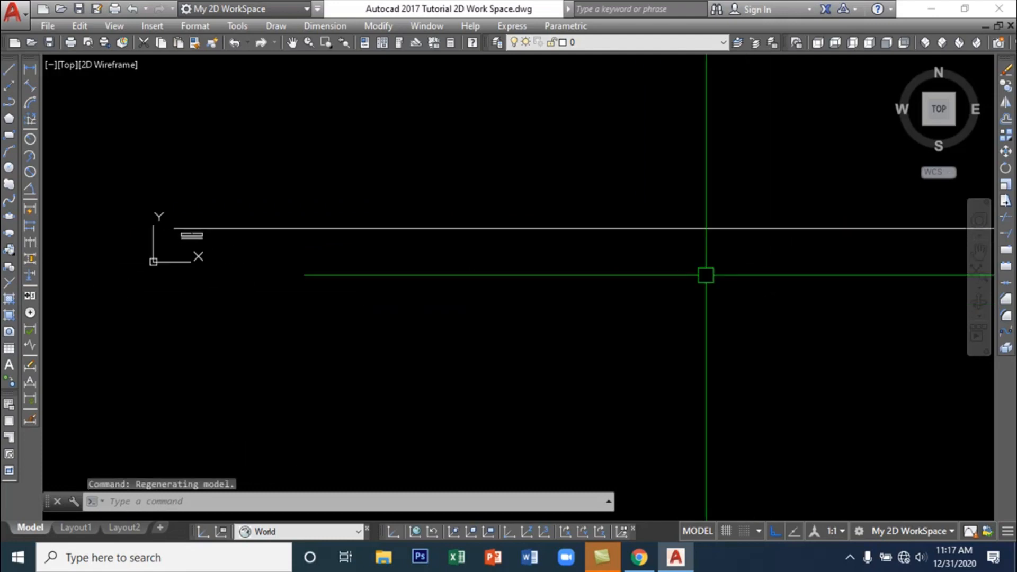
scroll(177, 232, "up", 9)
middle_click_drag(254, 247, 336, 279)
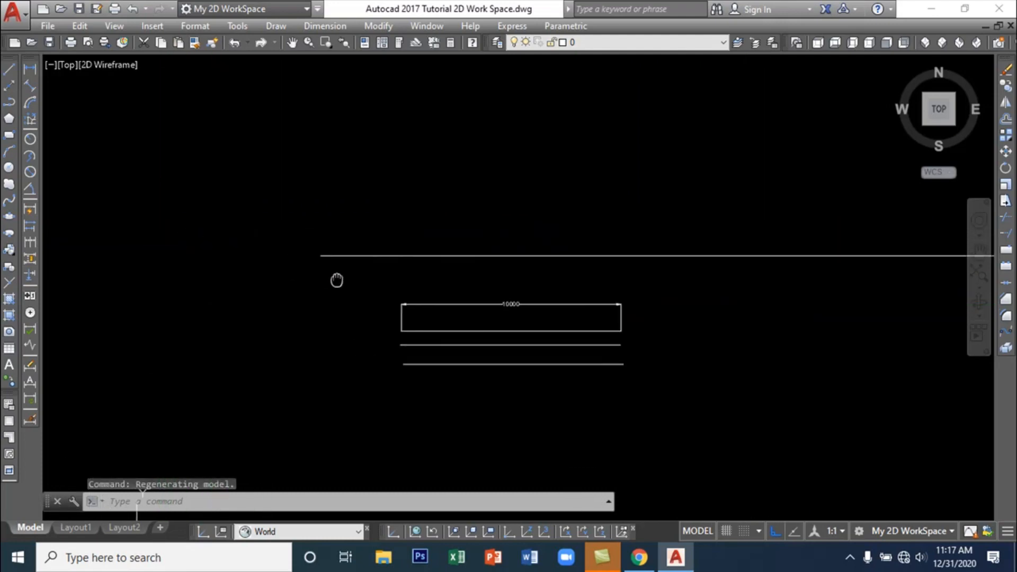
scroll(336, 278, "up", 3)
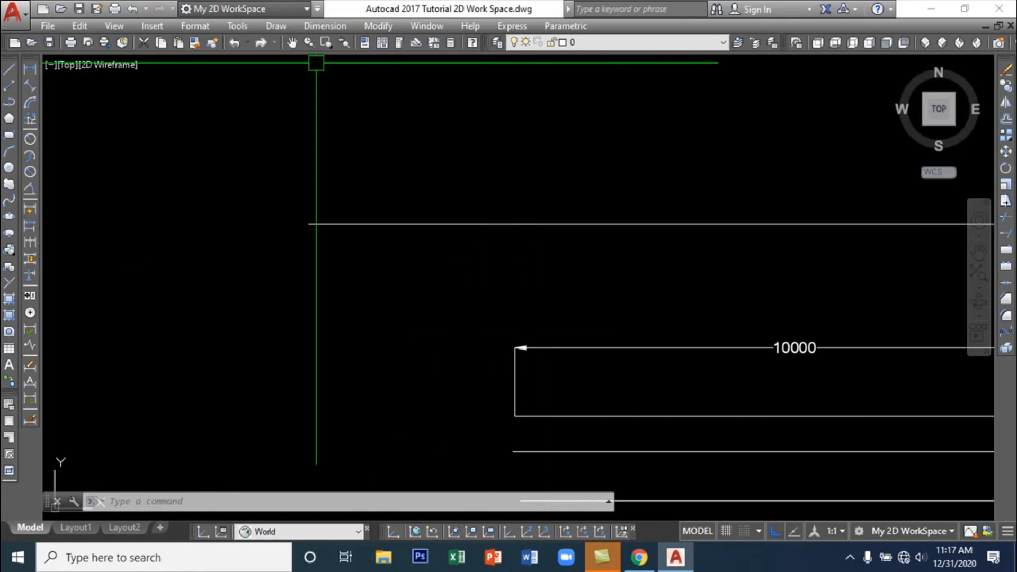
left_click(277, 26)
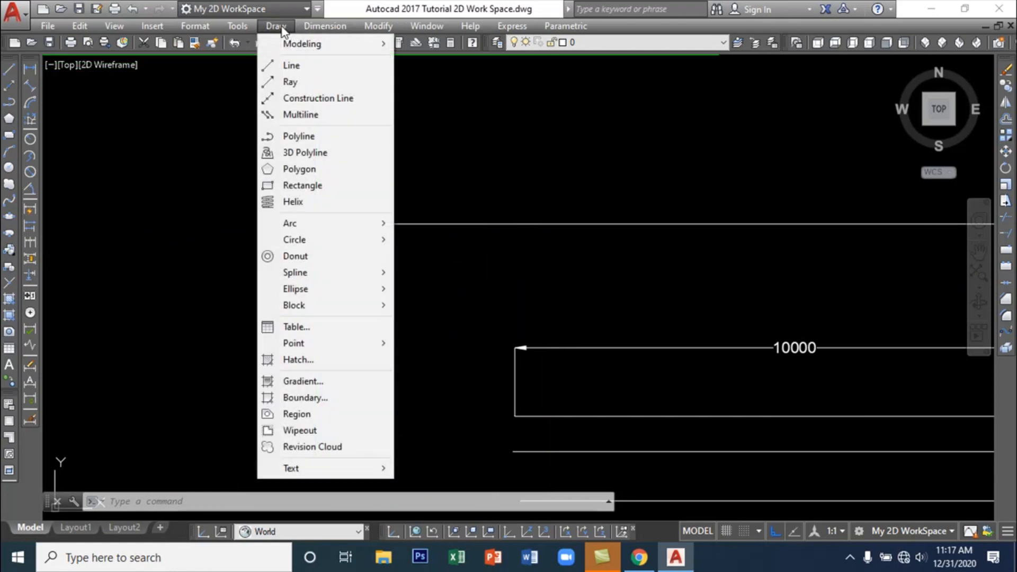
left_click(291, 82)
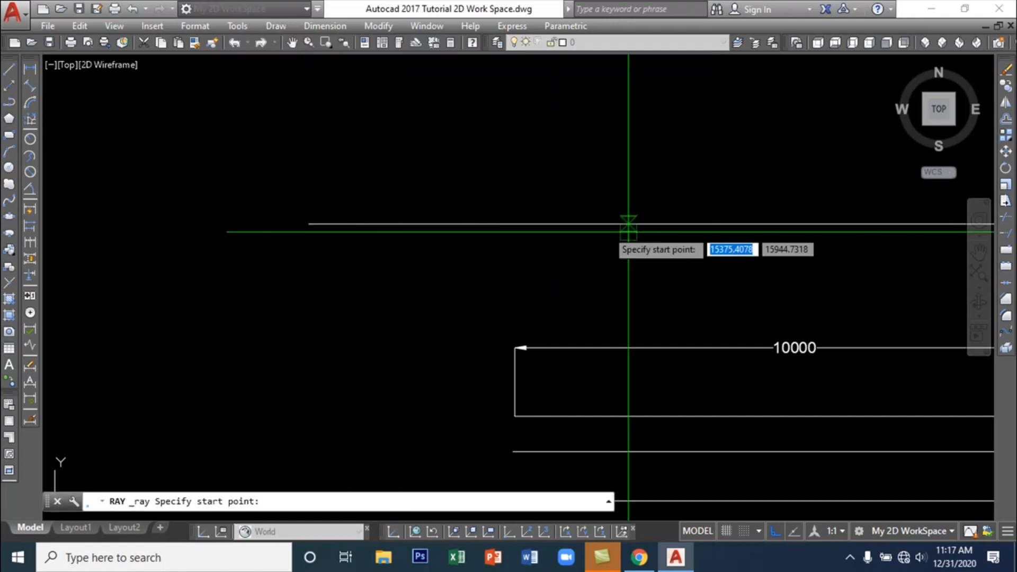
left_click(665, 268)
left_click(407, 272)
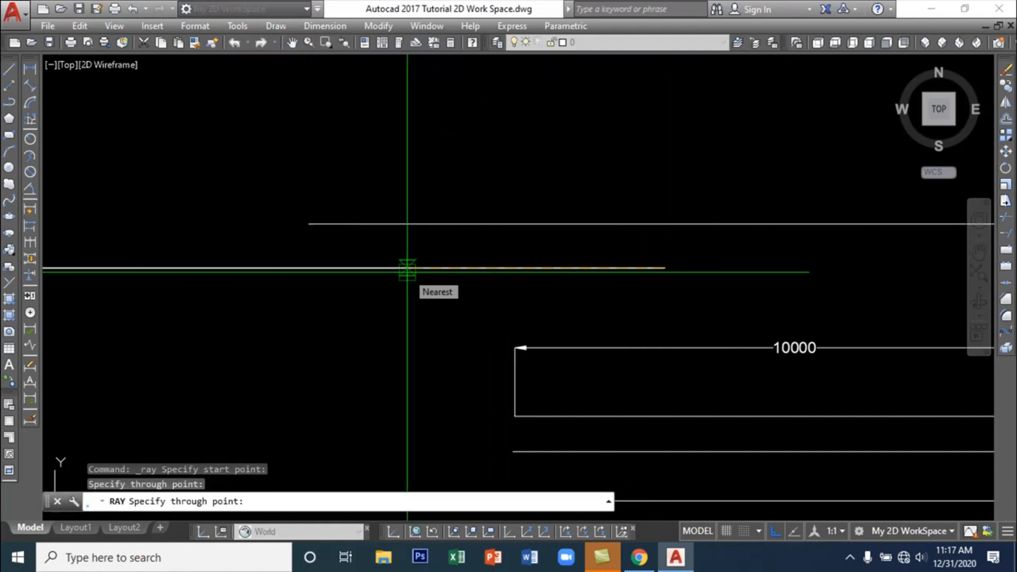
key("Return")
Draw a vertical ray left of the 10000-unit lines, starting above the horizontal rays and extending downward
scroll(557, 288, "down", 2)
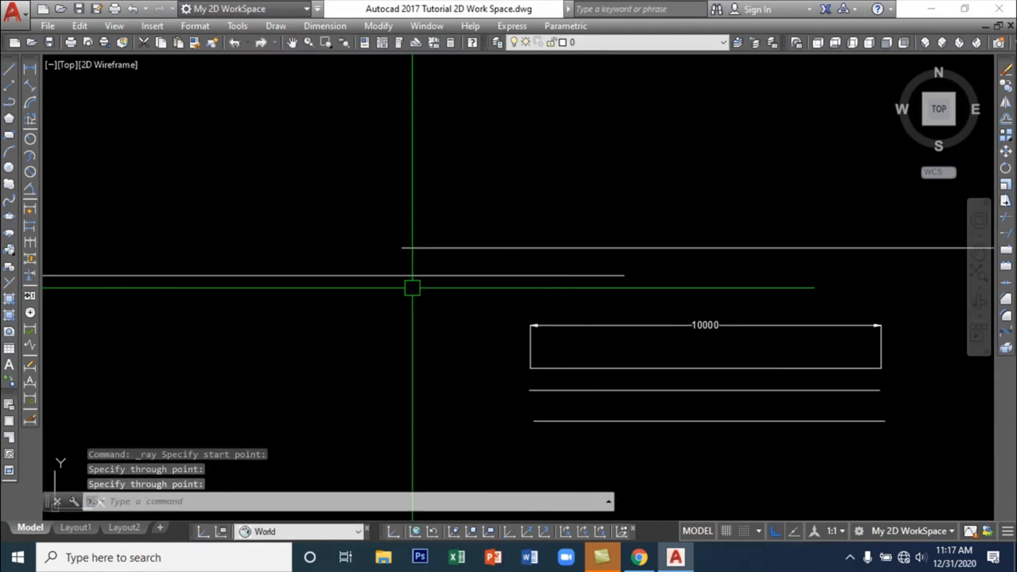
key("Return")
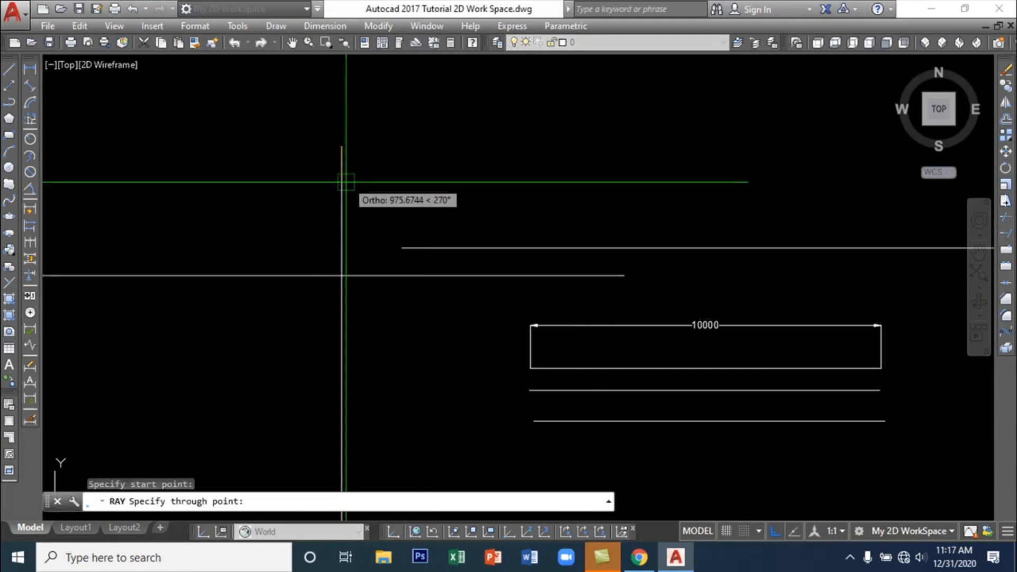
left_click(342, 296)
key("Return")
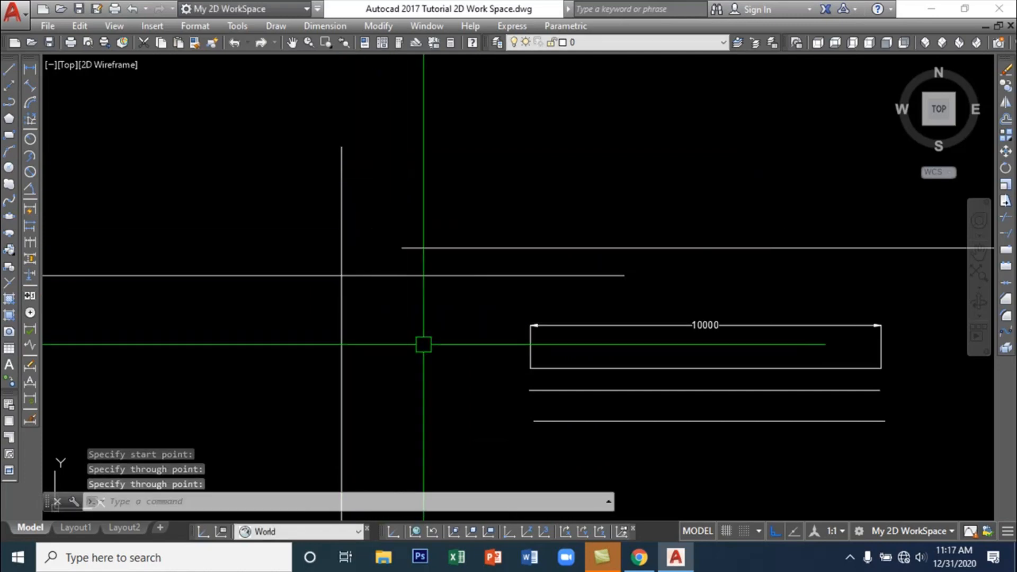
Draw another vertical ray between the downward ray and the 10000-unit lines, starting below the horizontal rays and extending upward
key("Return")
left_click(423, 349)
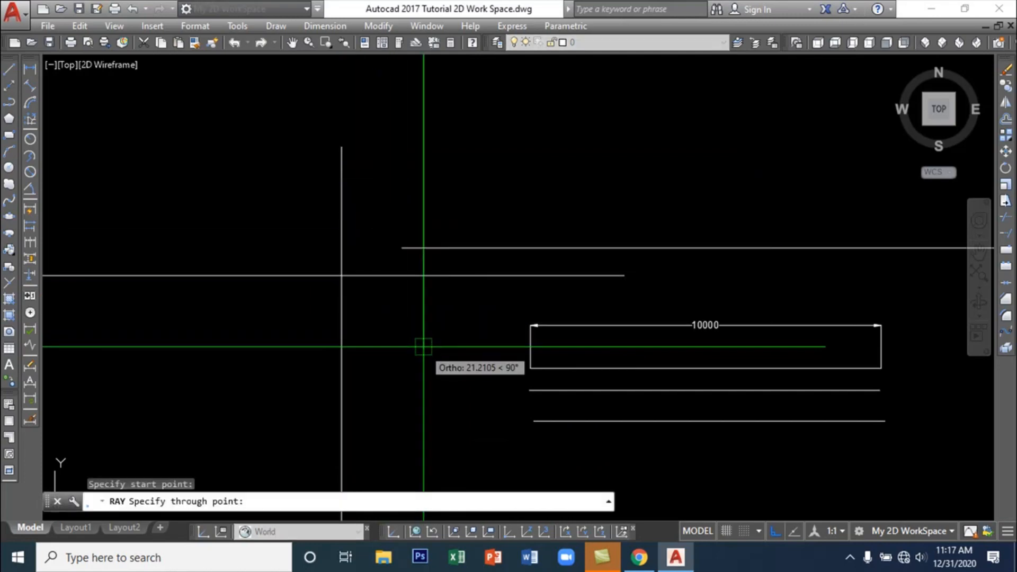
left_click(426, 154)
key("Return")
Examine how far the four rays extend in each direction from their start points around the 10000-unit lines
scroll(519, 242, "down", 5)
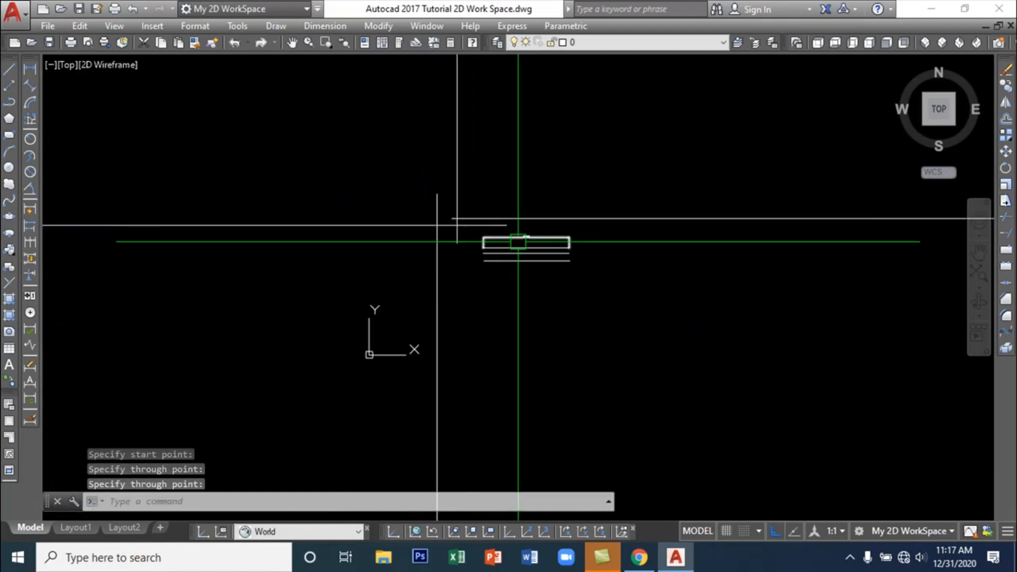
scroll(518, 241, "down", 3)
mouse_move(647, 272)
middle_mouse_down()
mouse_move(554, 427)
mouse_move(585, 461)
middle_mouse_up()
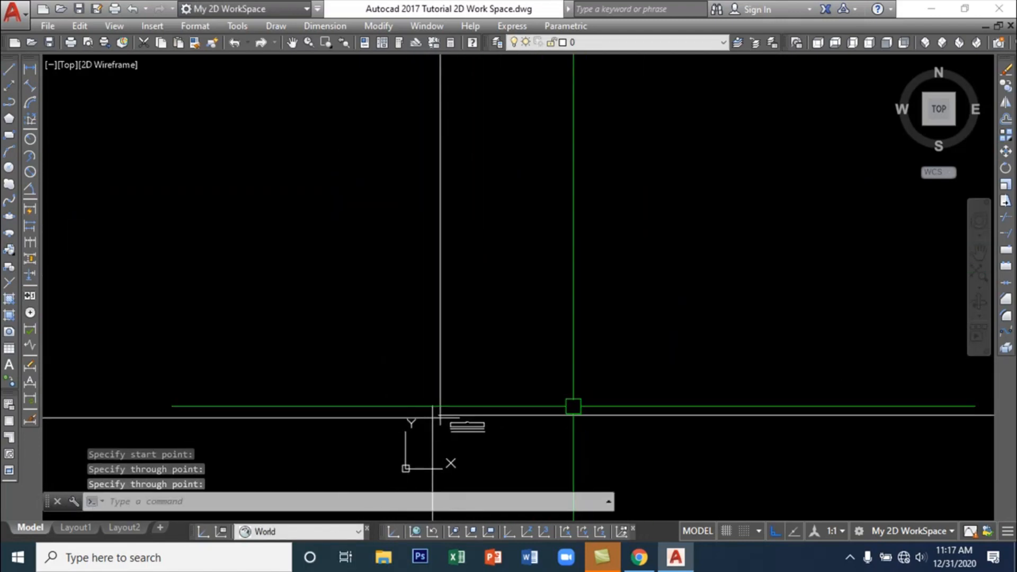
scroll(536, 255, "down", 2)
scroll(579, 238, "up", 3)
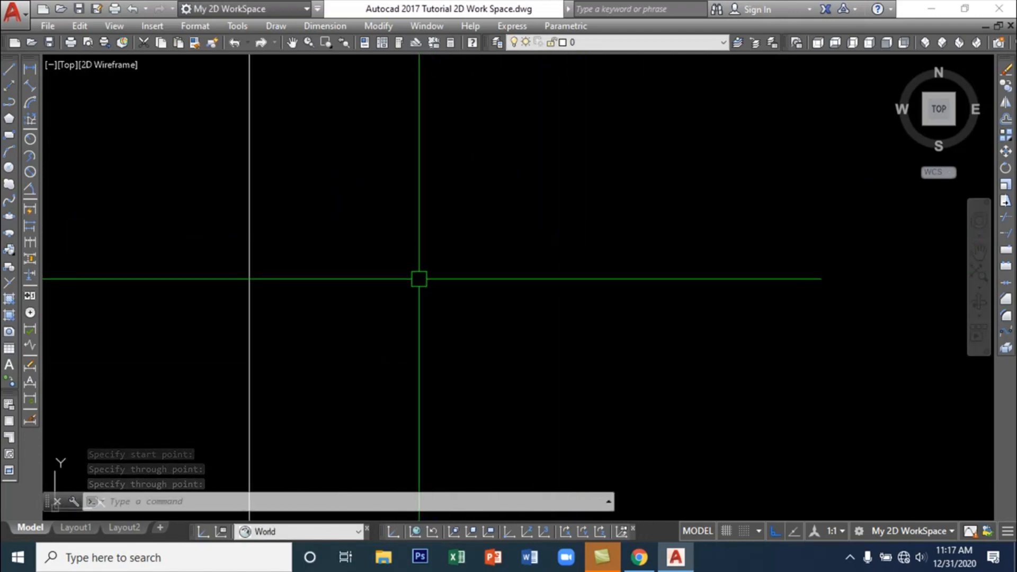
scroll(427, 281, "down", 5)
mouse_move(486, 343)
middle_mouse_down()
mouse_move(546, 298)
mouse_move(551, 313)
middle_mouse_up()
scroll(489, 351, "up", 5)
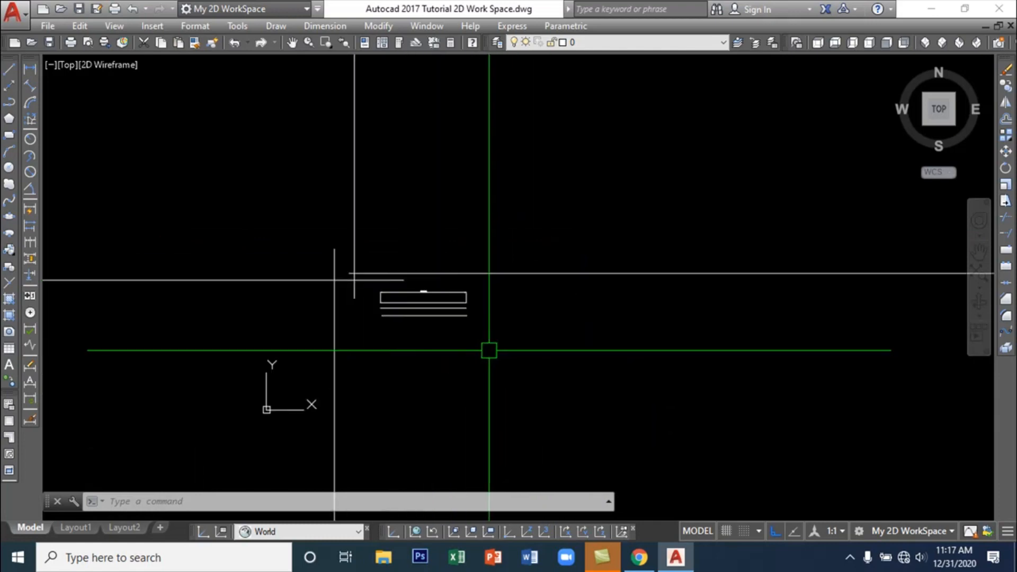
scroll(489, 350, "up", 2)
scroll(404, 325, "up", 2)
scroll(404, 325, "up", 2)
middle_click_drag(424, 326, 702, 401)
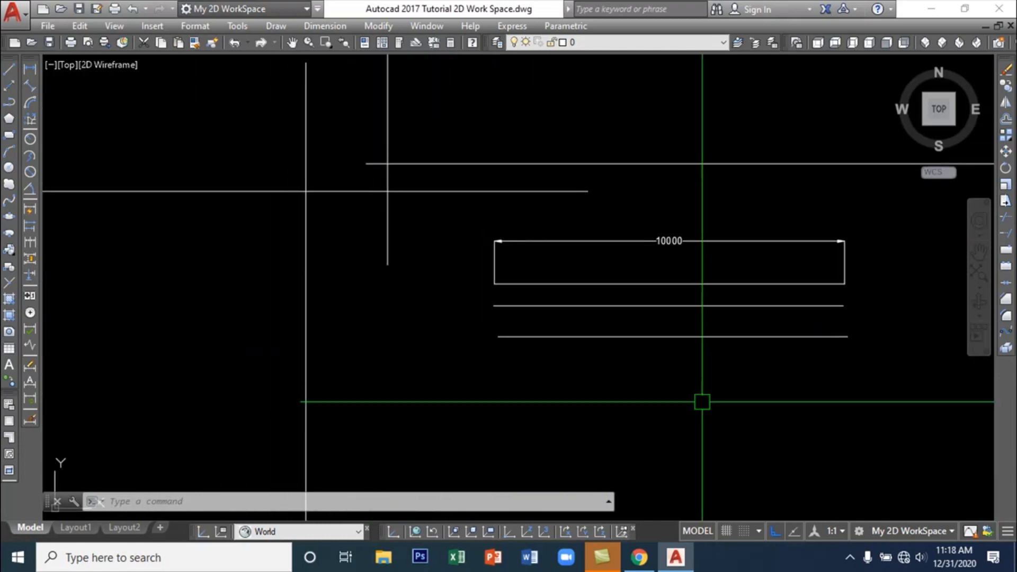
scroll(390, 295, "down", 1)
scroll(368, 345, "down", 2)
middle_click_drag(367, 345, 410, 420)
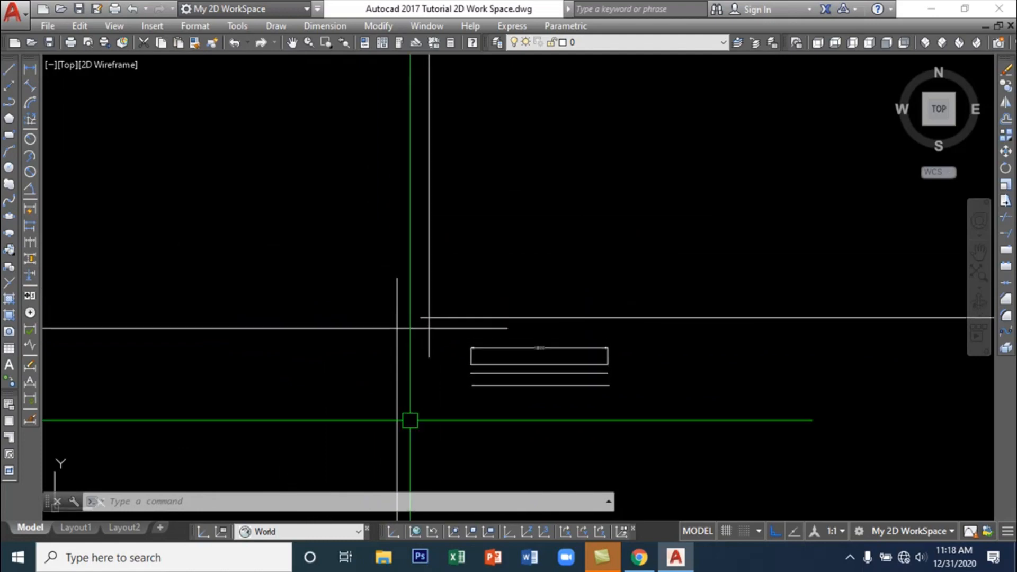
scroll(438, 398, "up", 4)
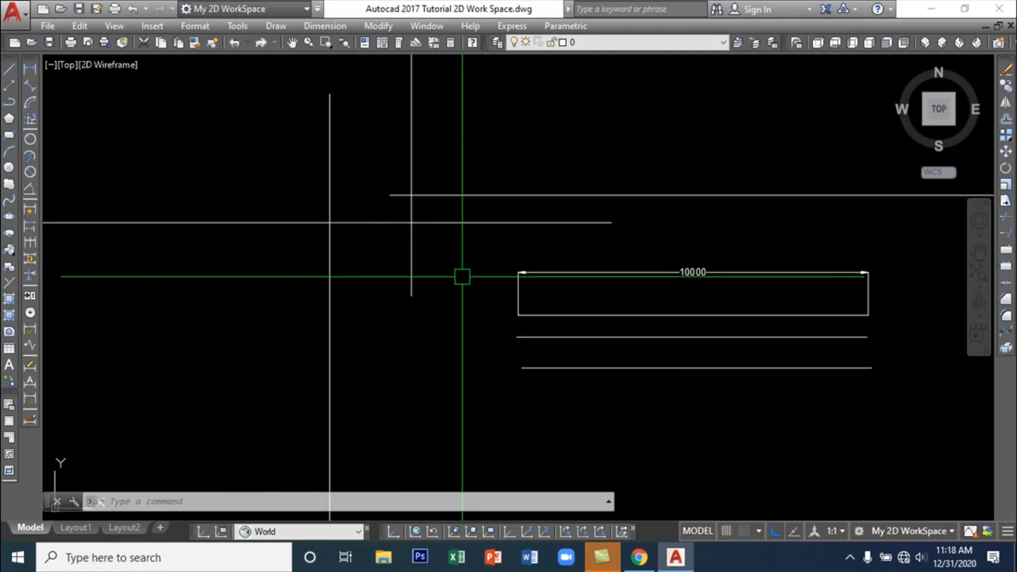
Try selecting the four rays together with a crossing window, and clear the selection
left_click(463, 260)
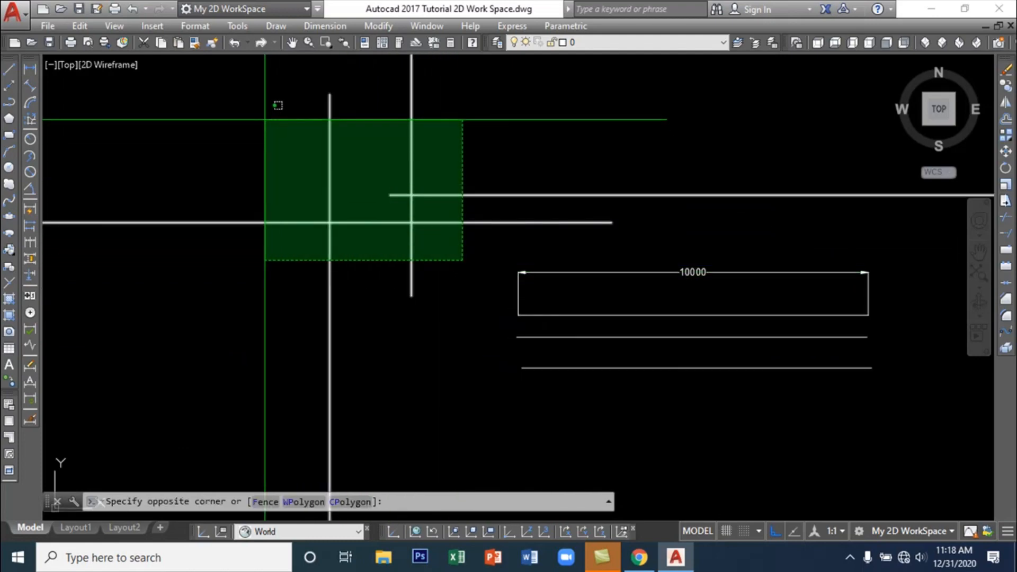
left_click(265, 119)
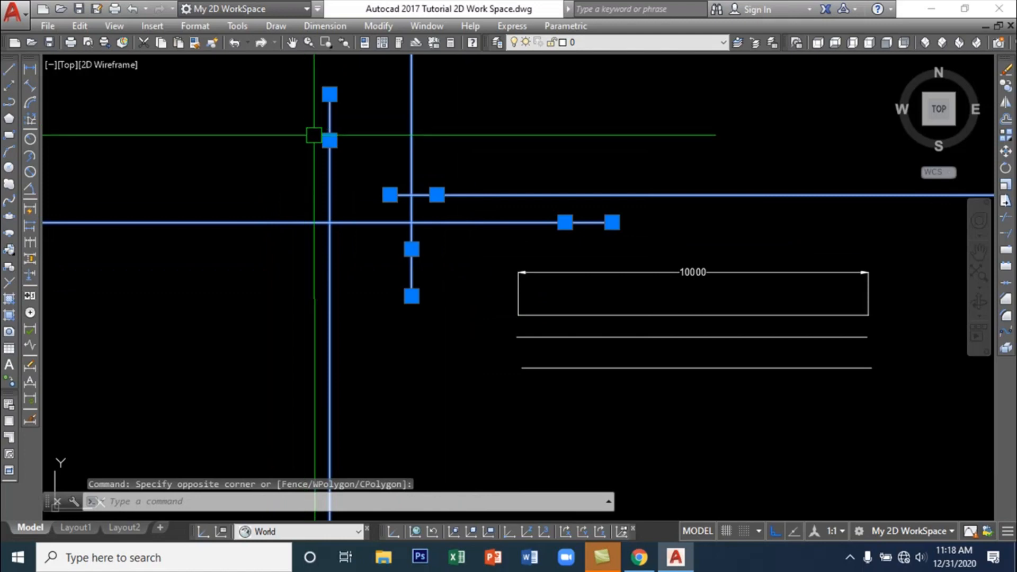
key("Escape")
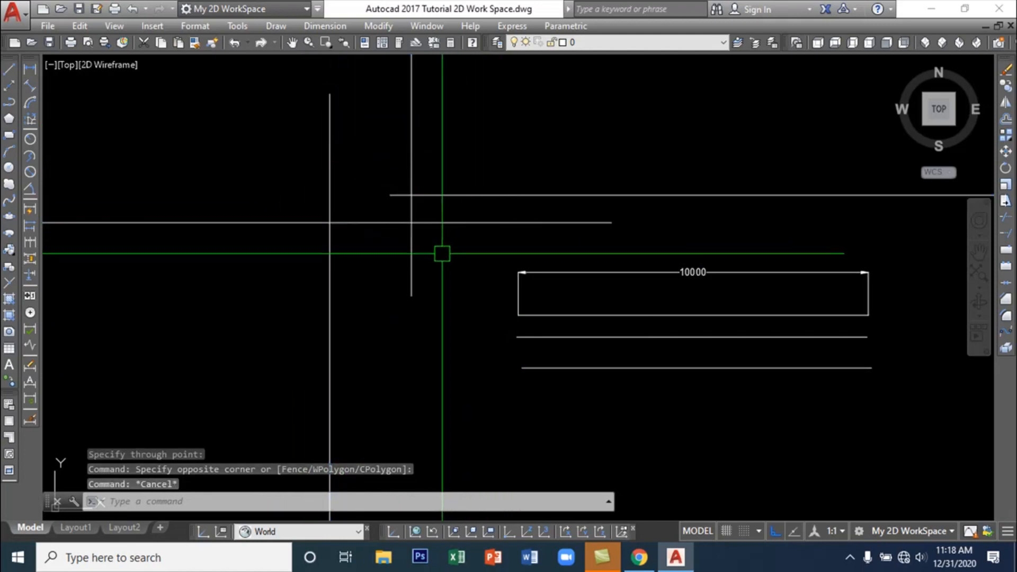
Erase the four rays after selecting them one by one, and undo the erasure
left_click(477, 223)
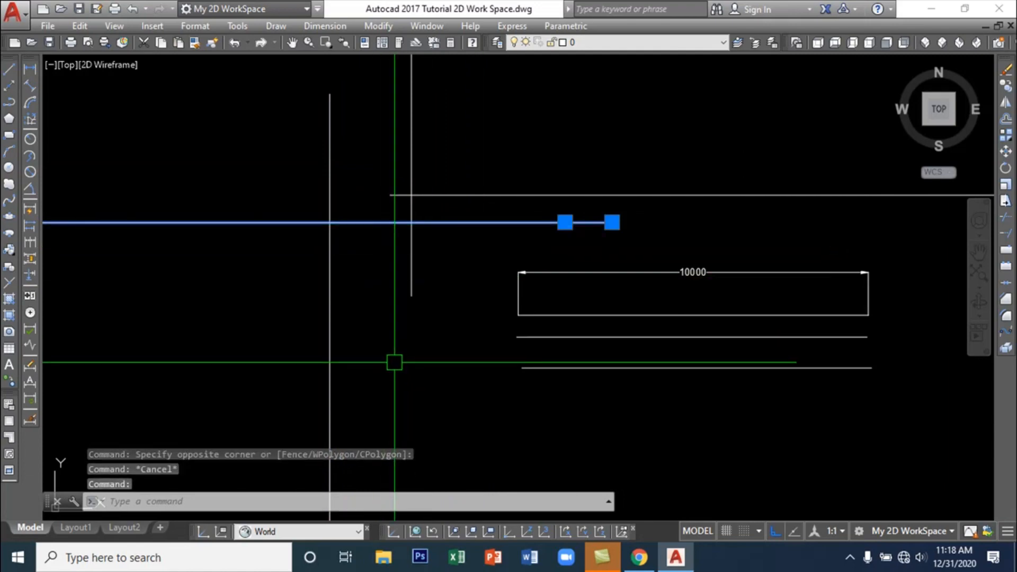
left_click(469, 195)
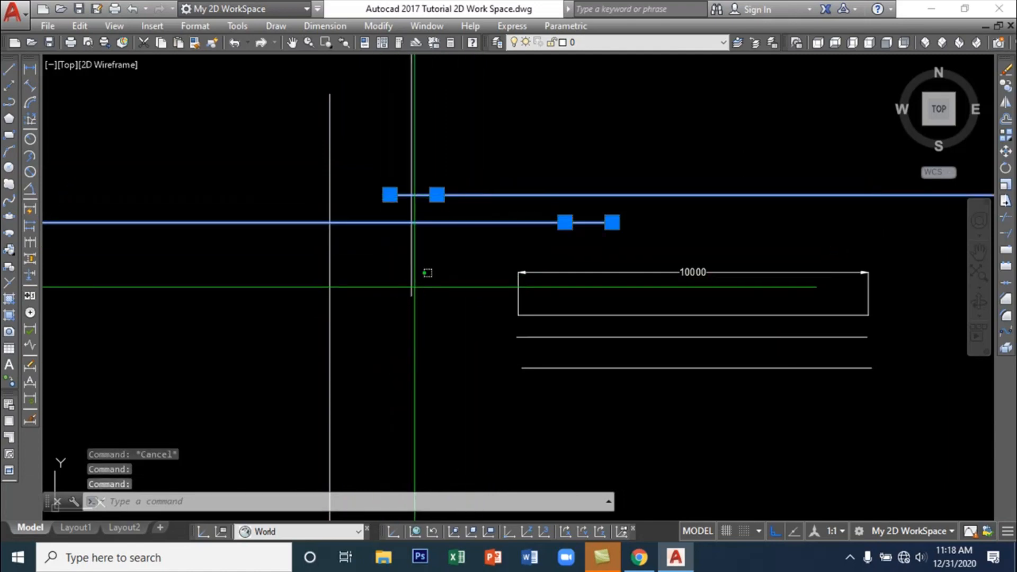
left_click(412, 287)
left_click(330, 295)
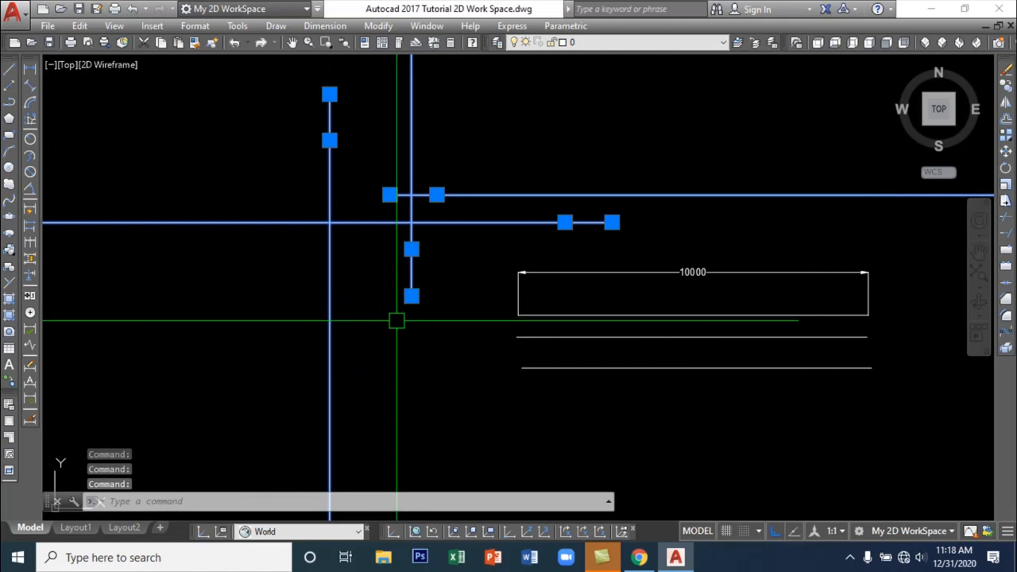
key("Delete")
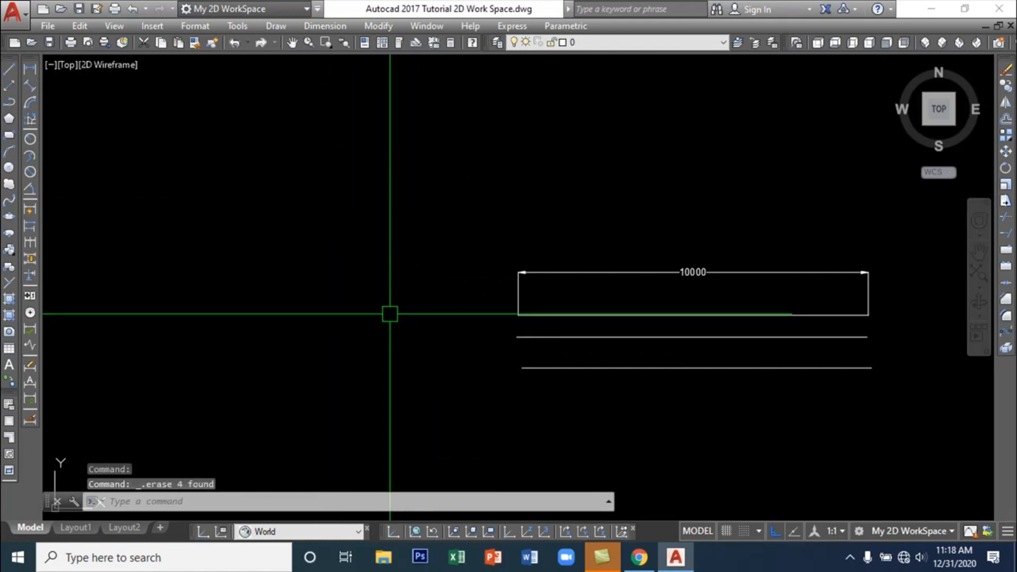
key("ctrl+z")
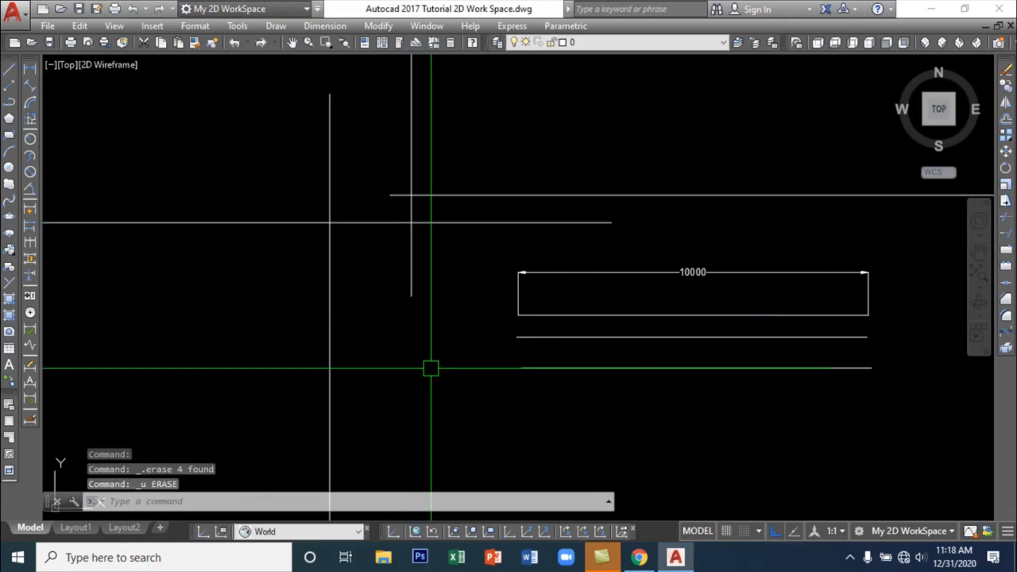
Select the four rays with a crossing window drawn from right to left over their intersections
left_click(462, 279)
left_click(281, 154)
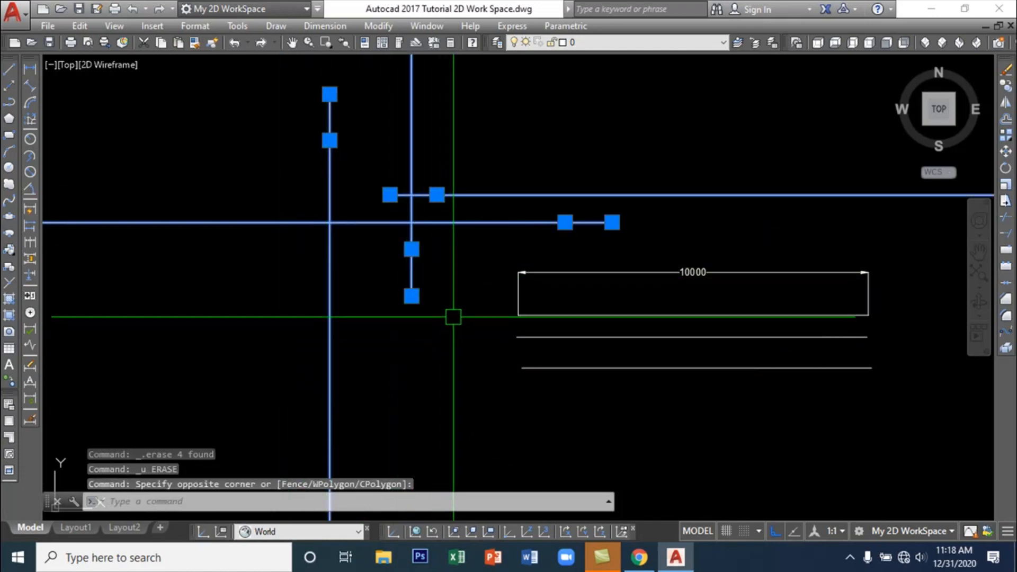
left_click(459, 291)
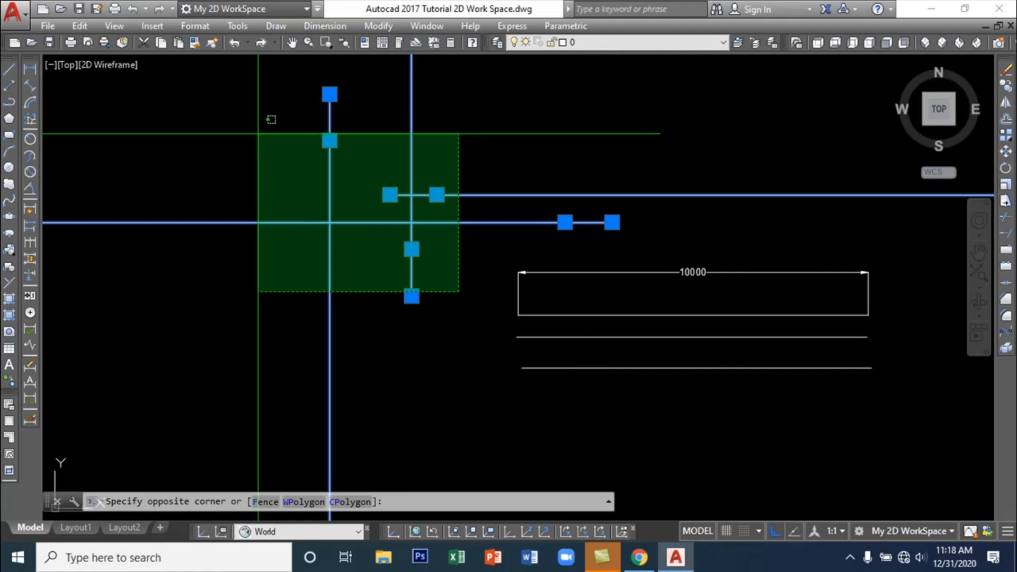
left_click(258, 133)
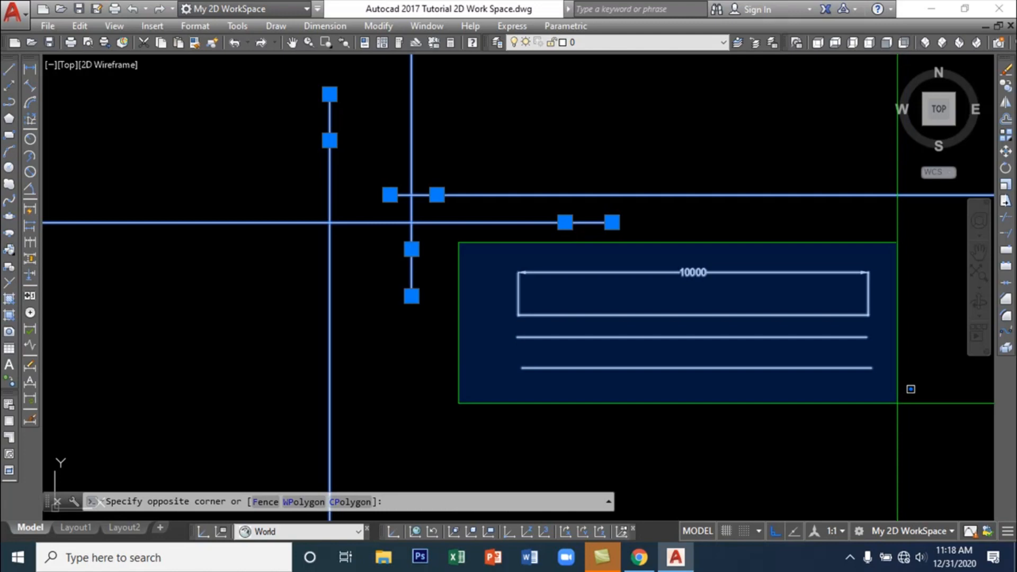
Add the 10000 dimension and the three lines to the selection with a fully enclosing window, and clear the selection
left_click(814, 405)
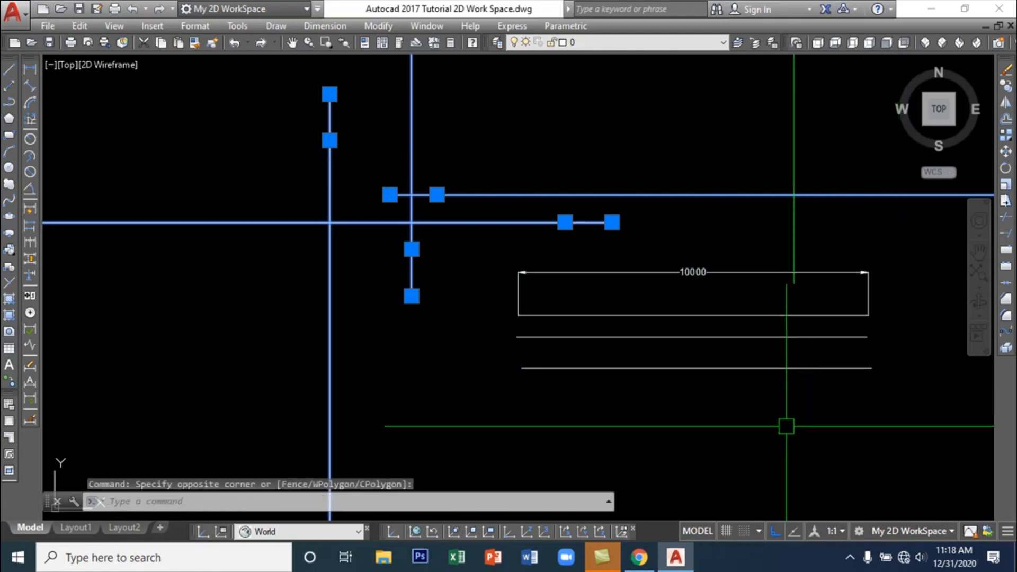
left_click(490, 249)
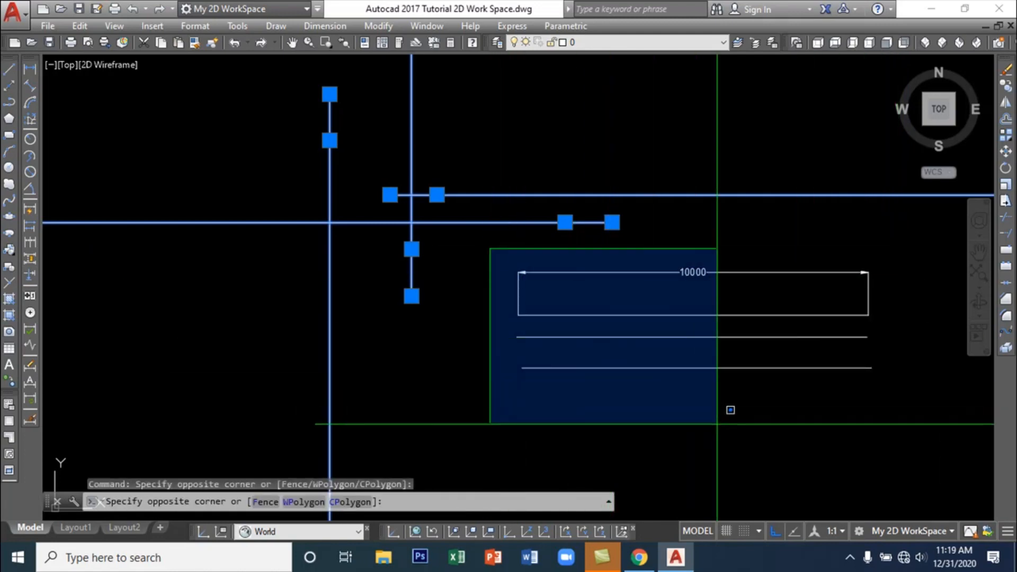
left_click(728, 409)
left_click(493, 244)
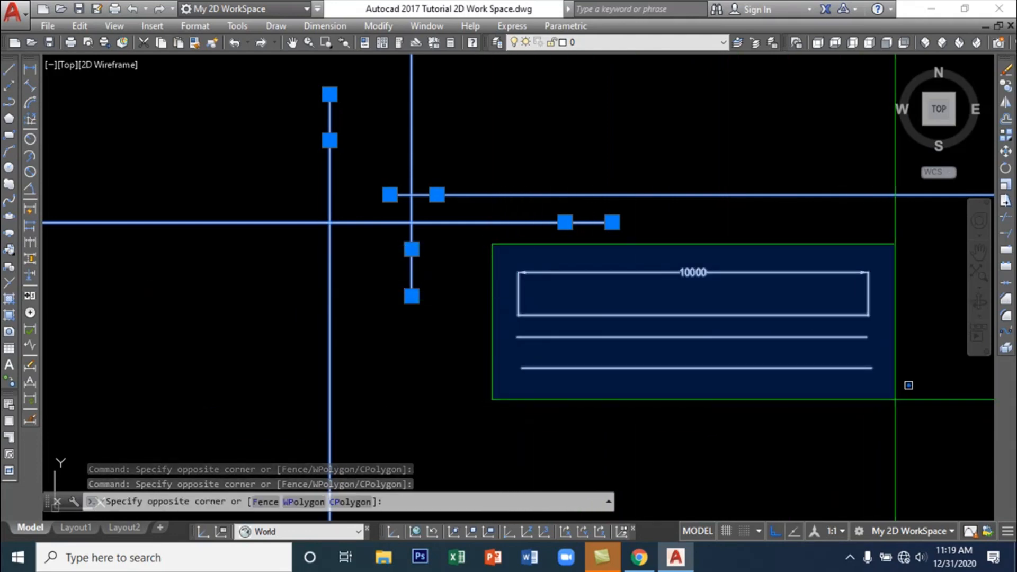
left_click(895, 399)
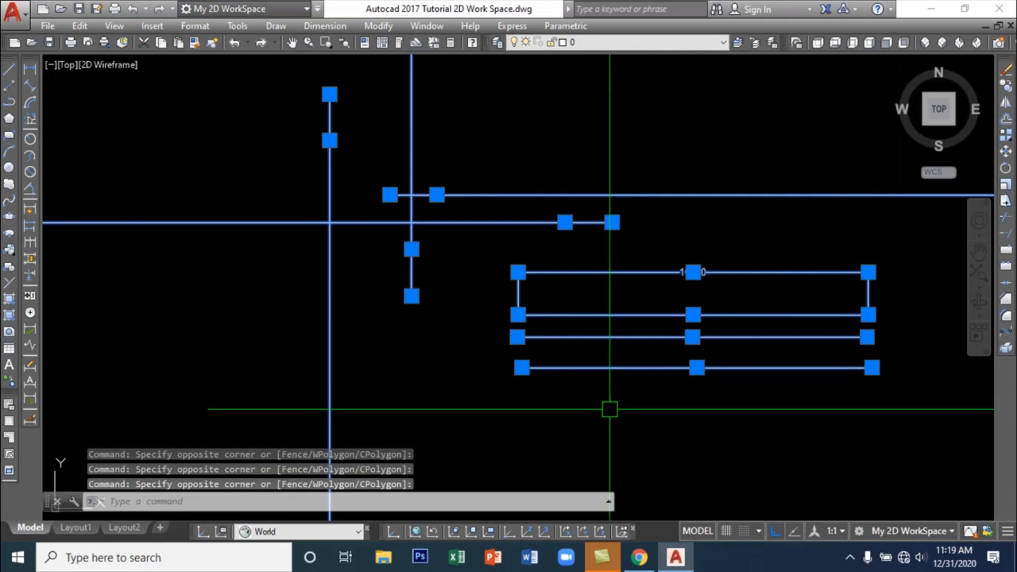
key("Escape")
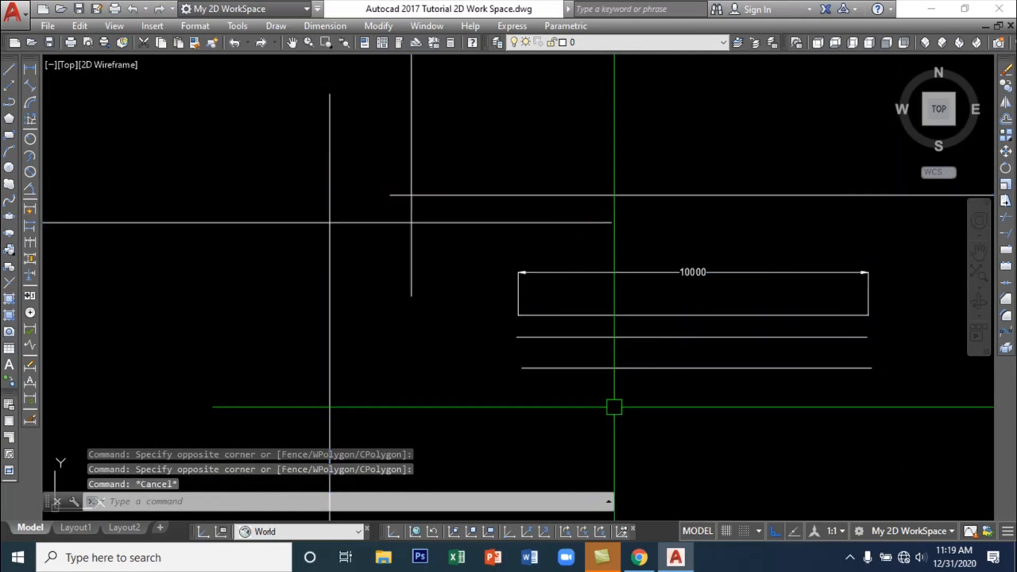
Erase all four rays by selecting them with a crossing window, keeping the dimension and the three lines
left_click(468, 272)
left_click(329, 191)
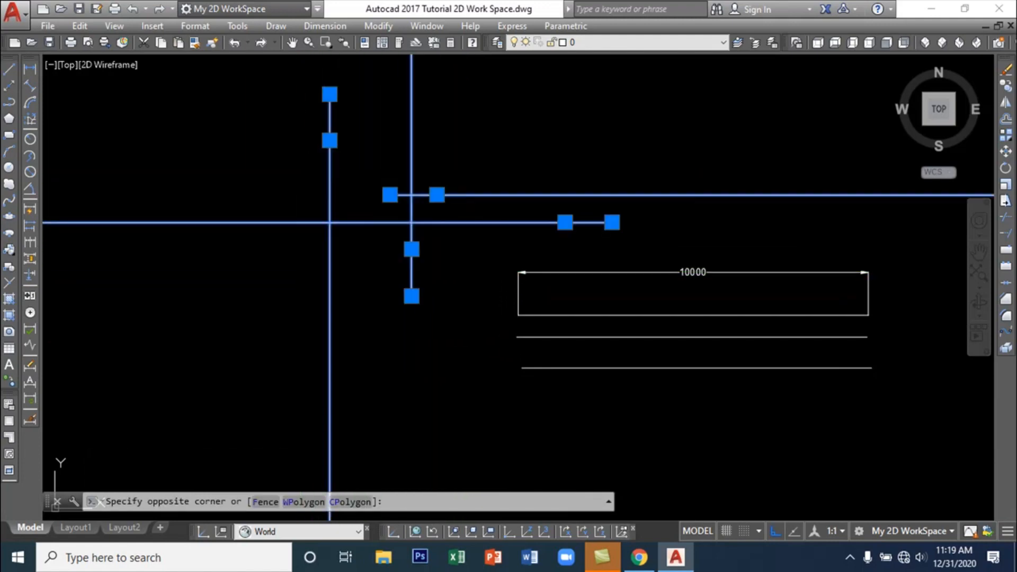
key("Delete")
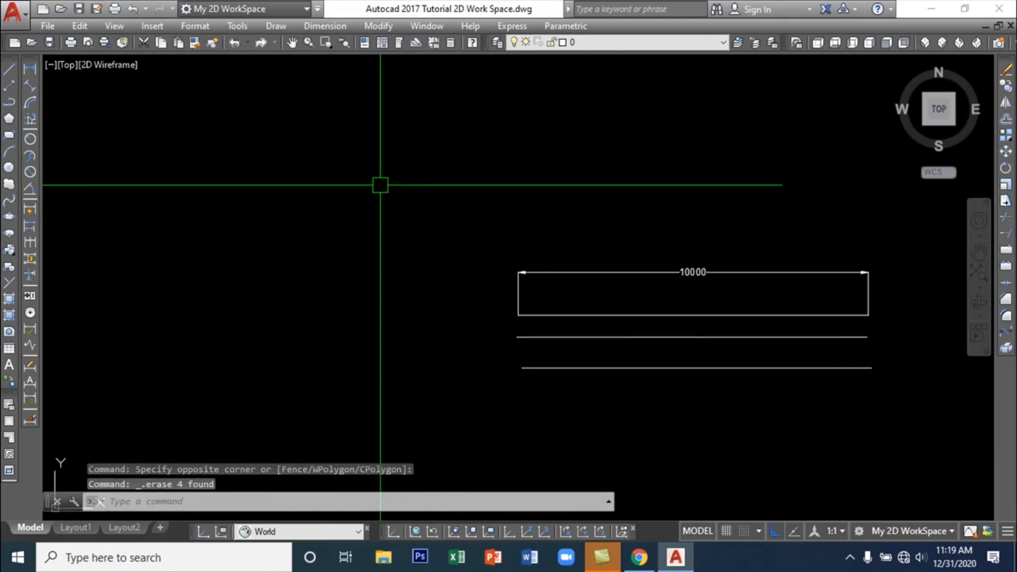
Draw a horizontal construction line above the 10000 dimension and finish the command
middle_click_drag(515, 214, 338, 218)
left_click(276, 26)
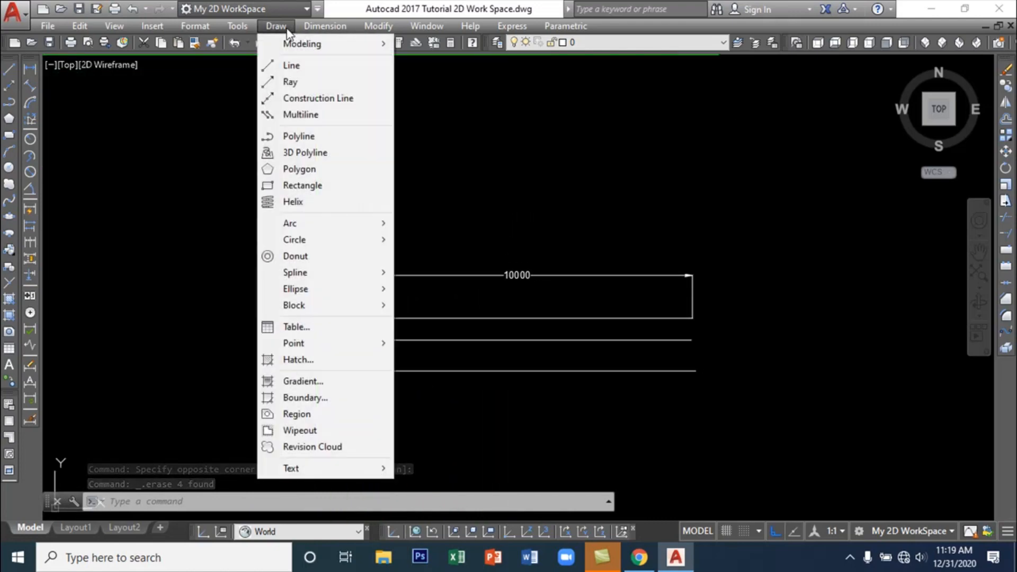
left_click(309, 99)
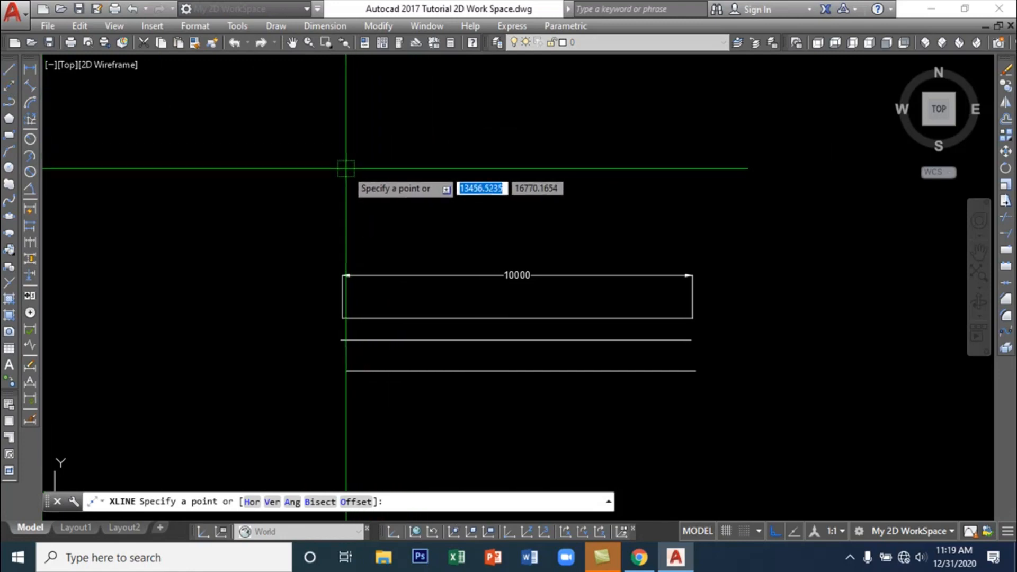
left_click(495, 196)
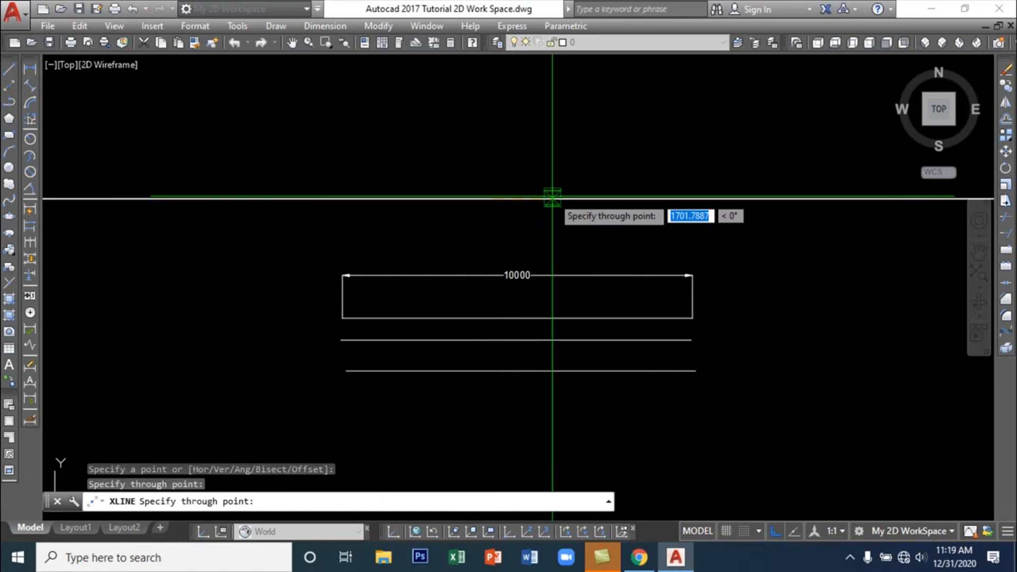
left_click(553, 197)
key("Return")
Examine how far the horizontal construction line extends in both directions, and regenerate the drawing
scroll(454, 220, "down", 8)
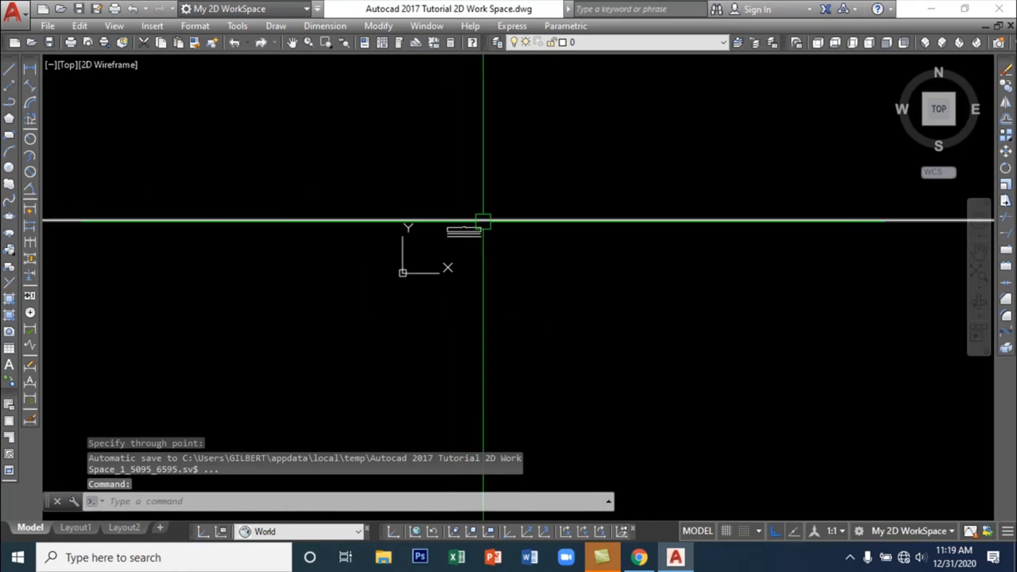
scroll(483, 221, "down", 6)
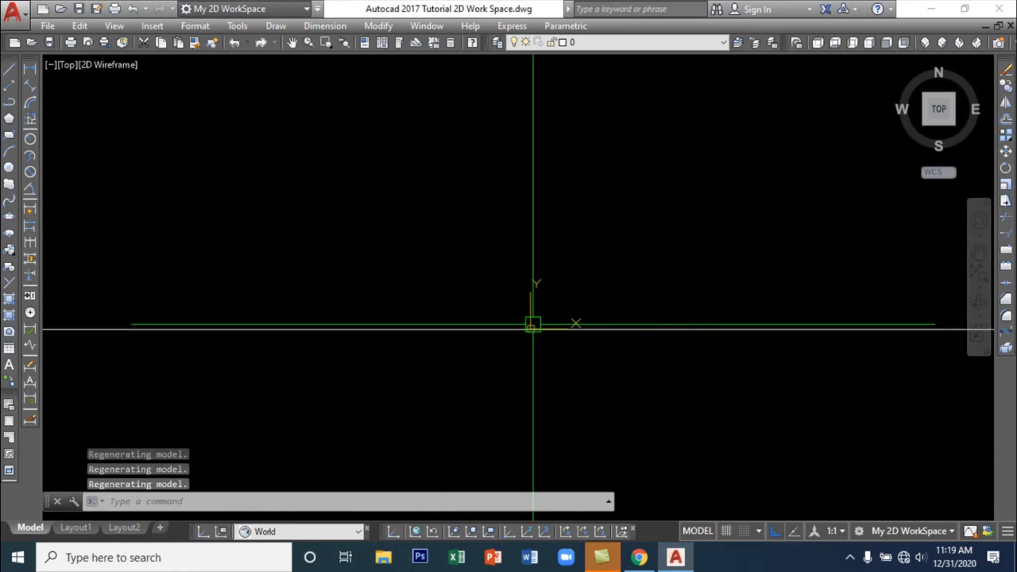
middle_click_drag(533, 324, 514, 369)
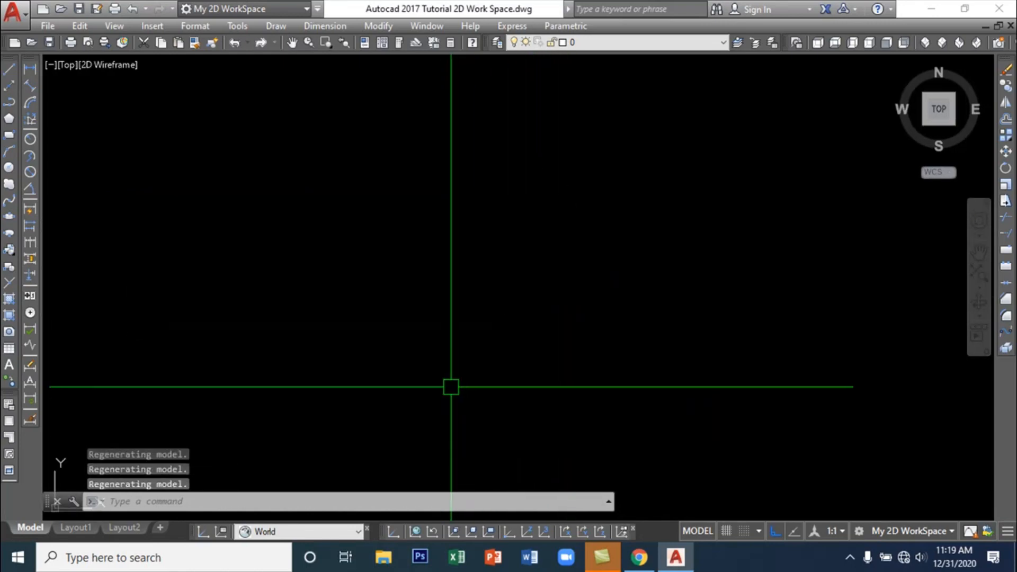
scroll(495, 260, "down", 3)
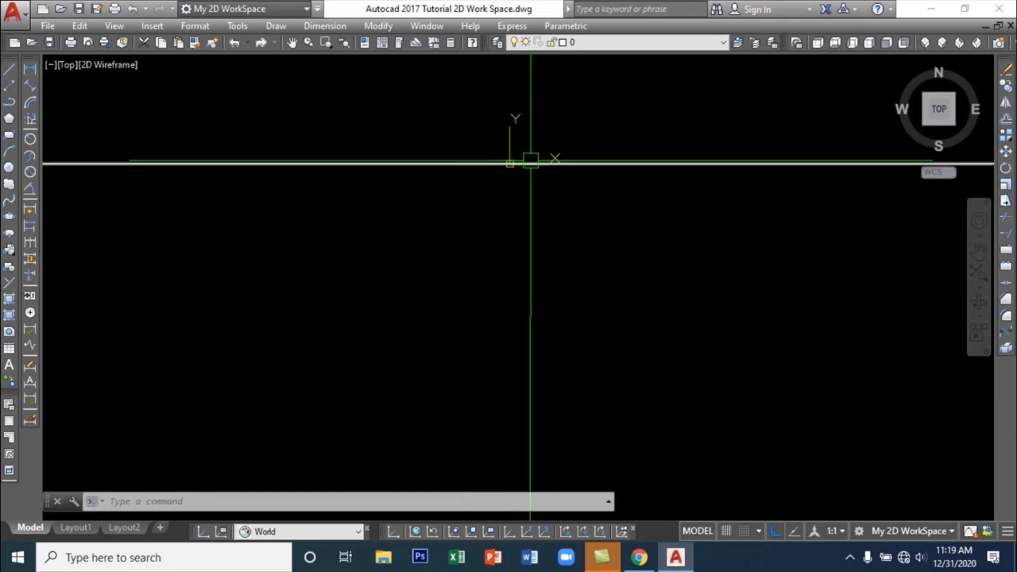
mouse_move(530, 160)
middle_mouse_down()
mouse_move(535, 141)
mouse_move(477, 279)
mouse_move(420, 315)
mouse_move(620, 339)
middle_mouse_up()
scroll(599, 332, "down", 2)
scroll(591, 323, "up", 5)
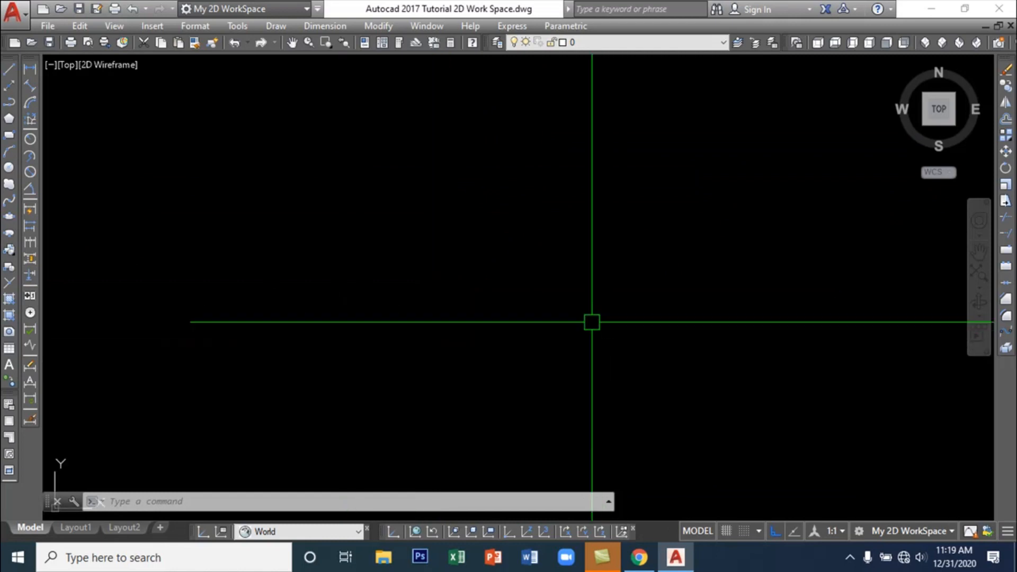
middle_click_drag(413, 427, 706, 186)
scroll(247, 325, "up", 4)
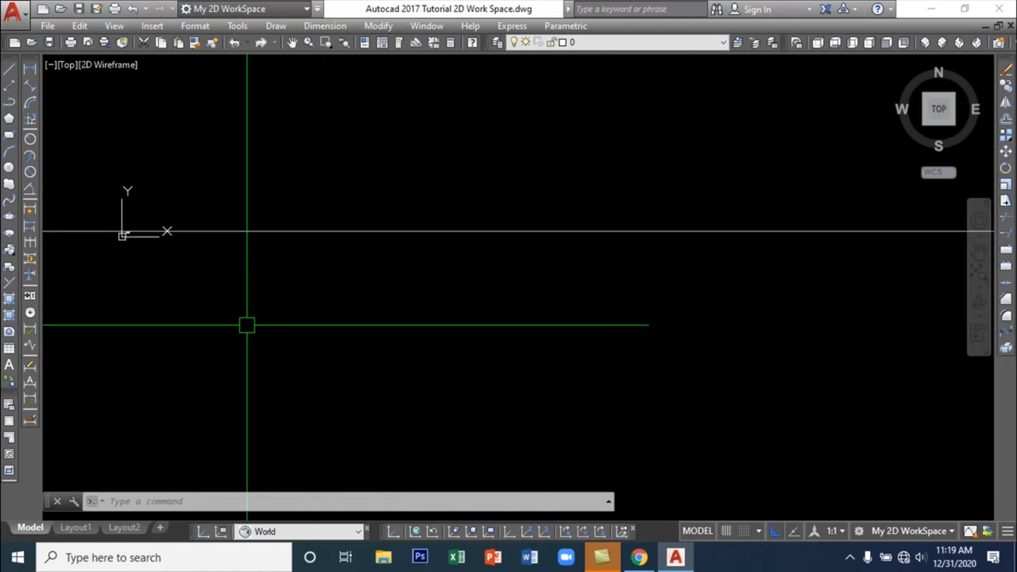
scroll(274, 313, "up", 2)
middle_click_drag(186, 268, 681, 323)
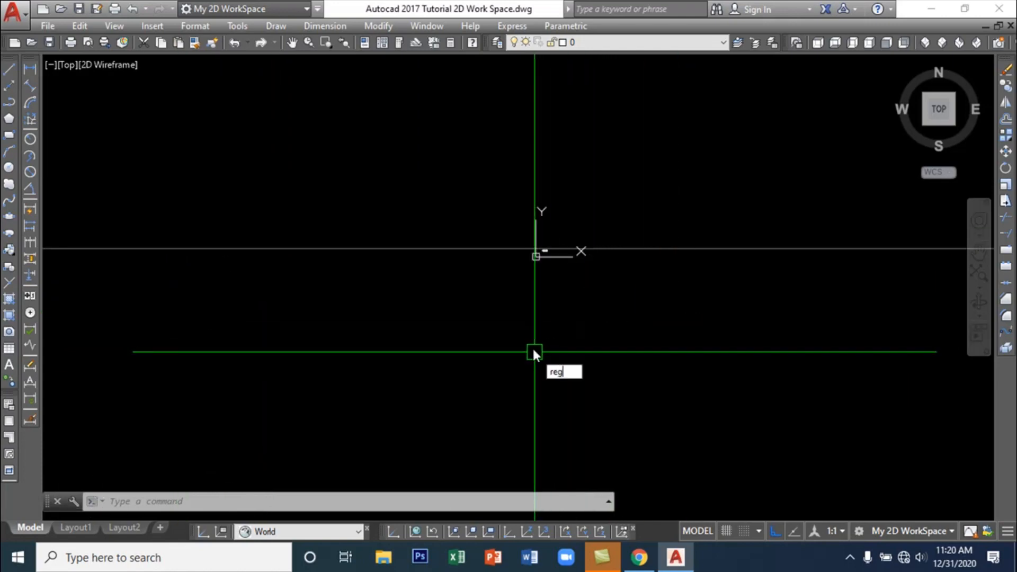
left_click(606, 396)
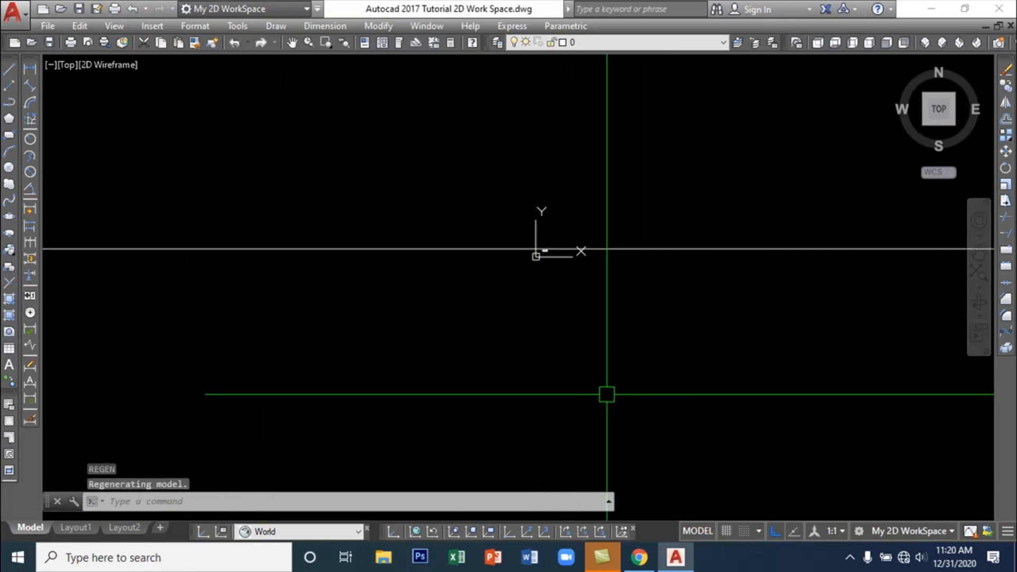
Select the horizontal construction line above the dimension to inspect its grips, and clear the selection
middle_click_drag(512, 257, 628, 231)
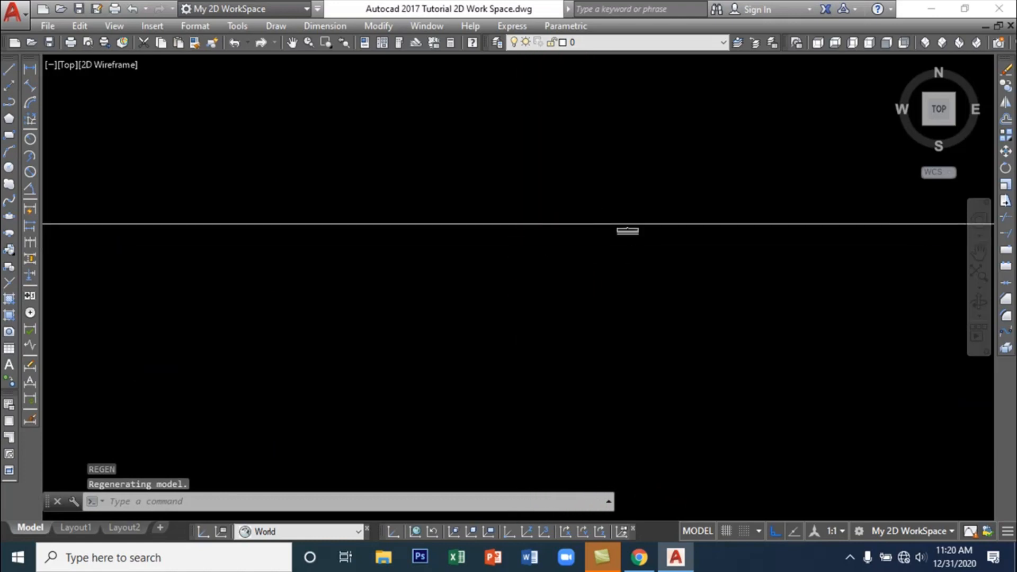
scroll(583, 264, "up", 1)
middle_click_drag(704, 270, 502, 426)
scroll(451, 394, "up", 3)
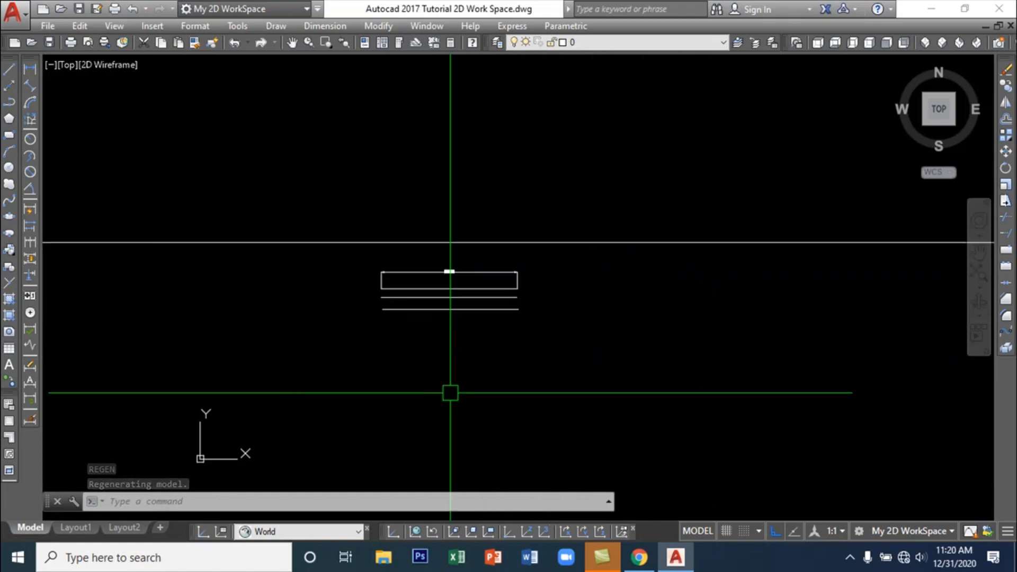
middle_click_drag(482, 370, 550, 422)
scroll(550, 422, "up", 2)
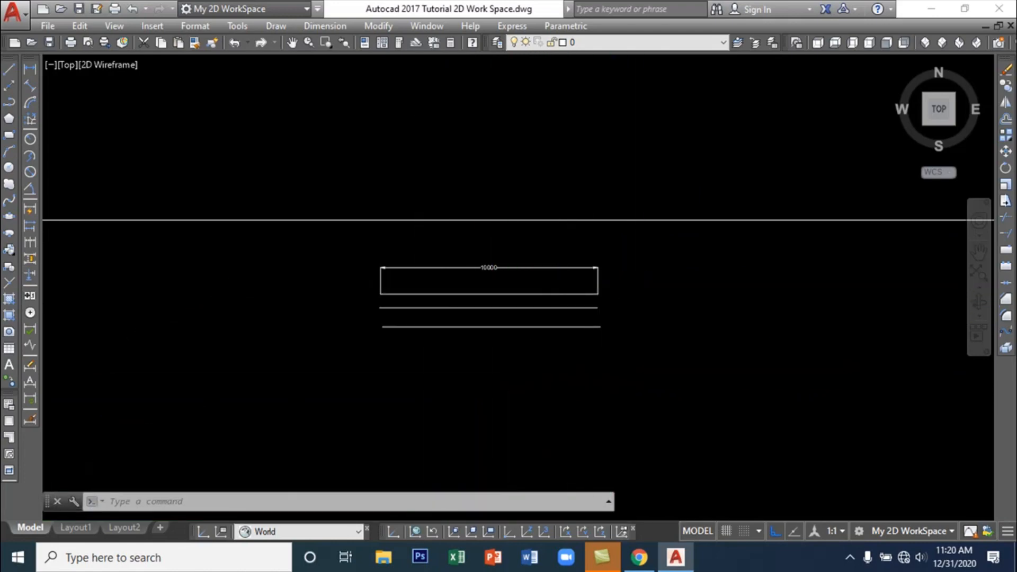
scroll(613, 284, "up", 2)
scroll(731, 295, "up", 2)
middle_click_drag(731, 295, 822, 284)
scroll(829, 308, "down", 2)
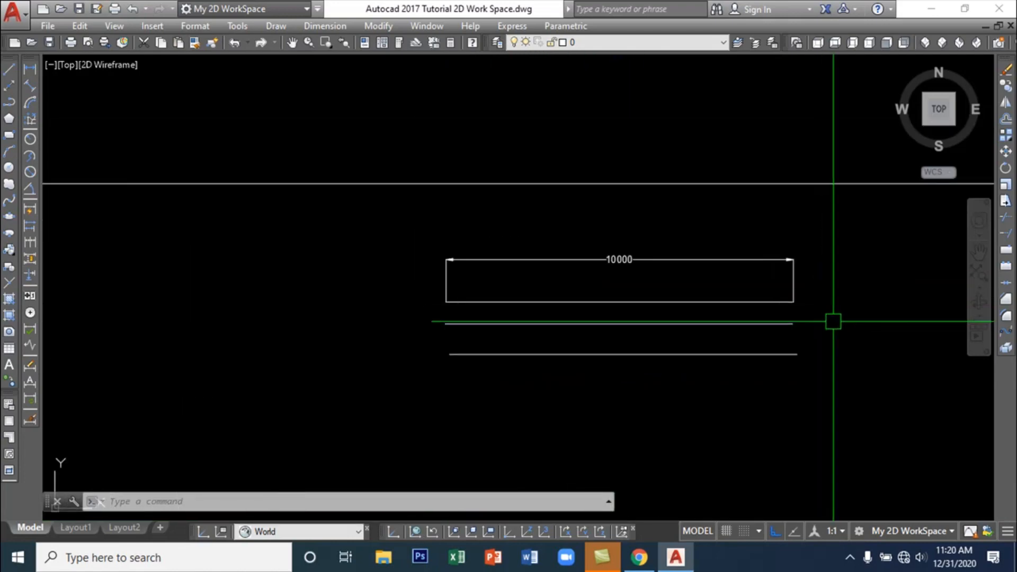
middle_click_drag(834, 321, 766, 328)
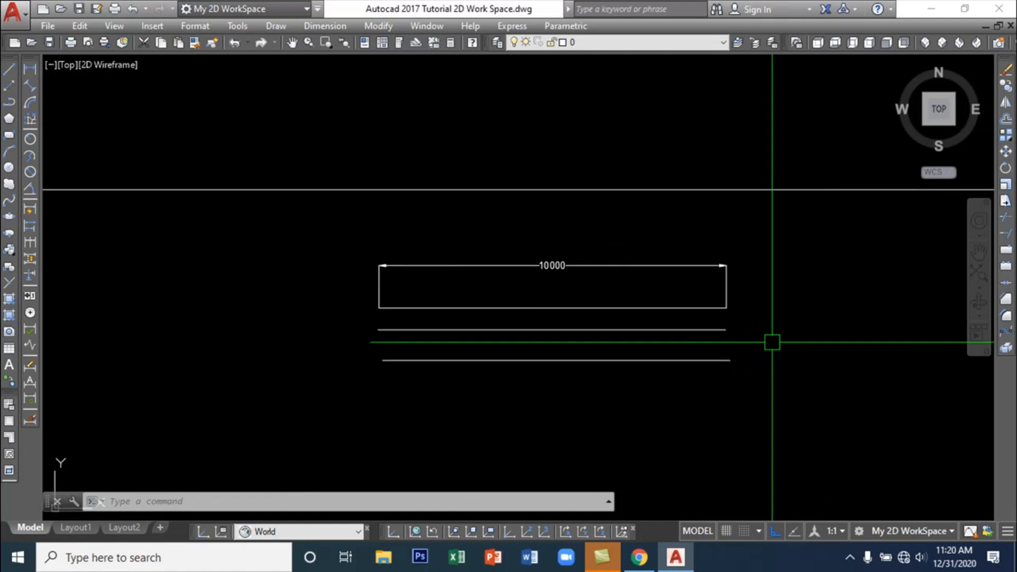
left_click(551, 189)
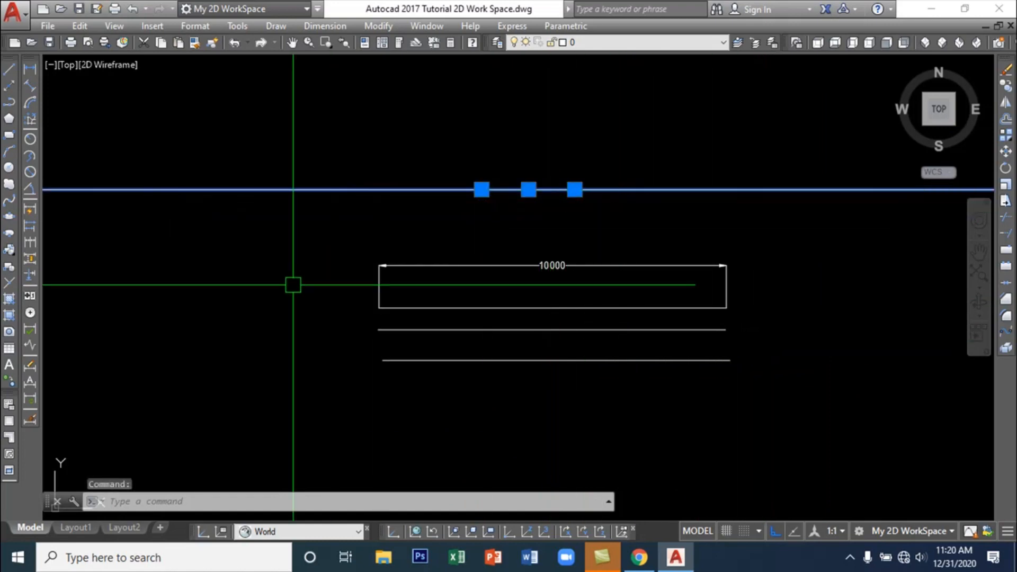
key("Escape")
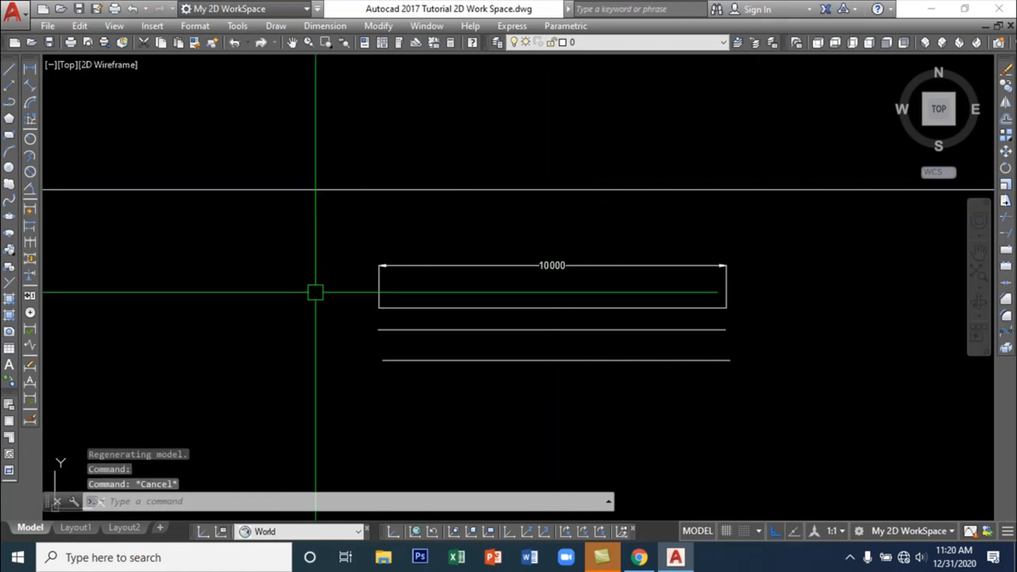
Draw a vertical construction line just left of the dimension and the three lines, crossing the horizontal construction line
left_click(276, 26)
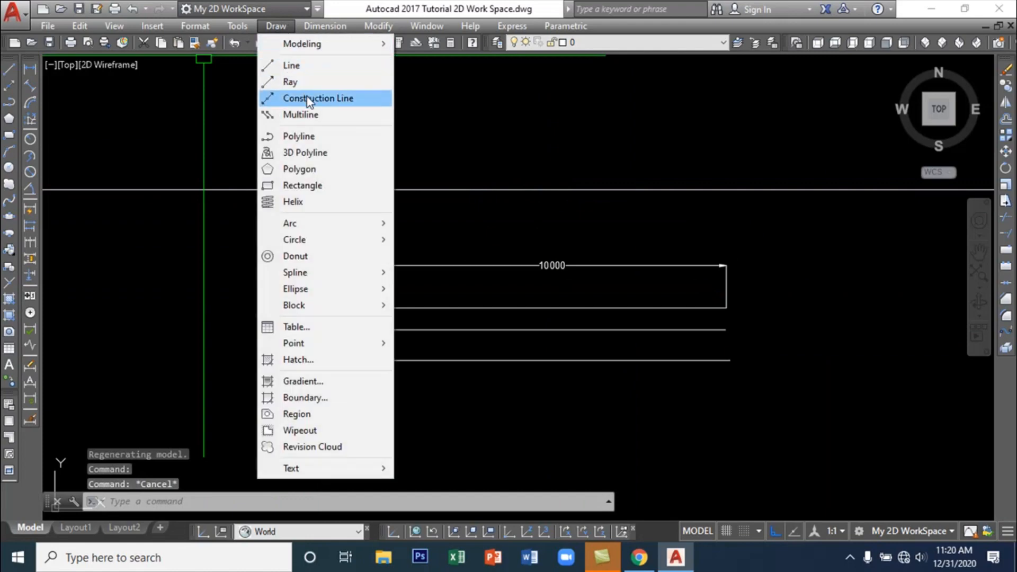
left_click(309, 99)
left_click(342, 148)
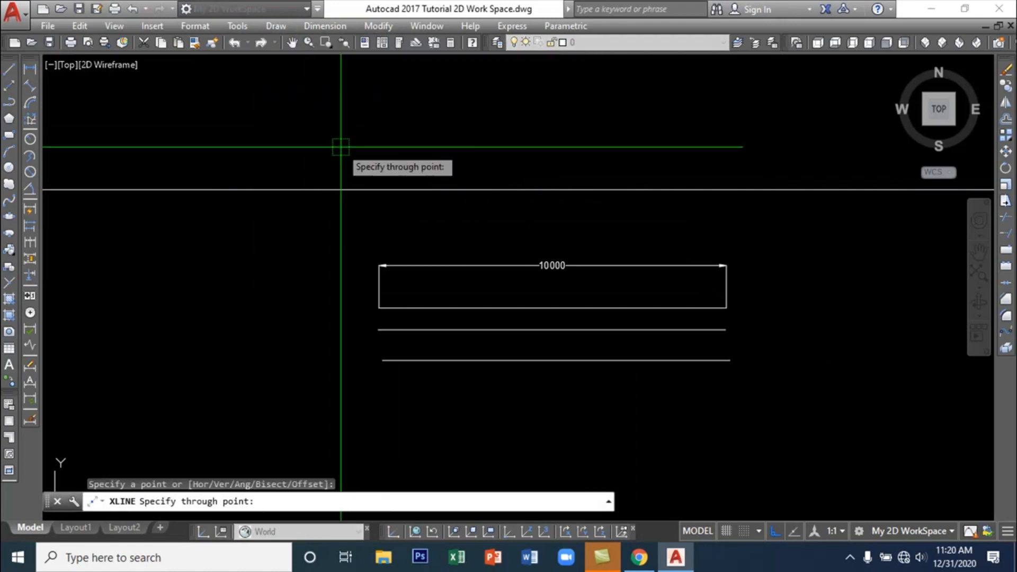
left_click(342, 331)
key("Return")
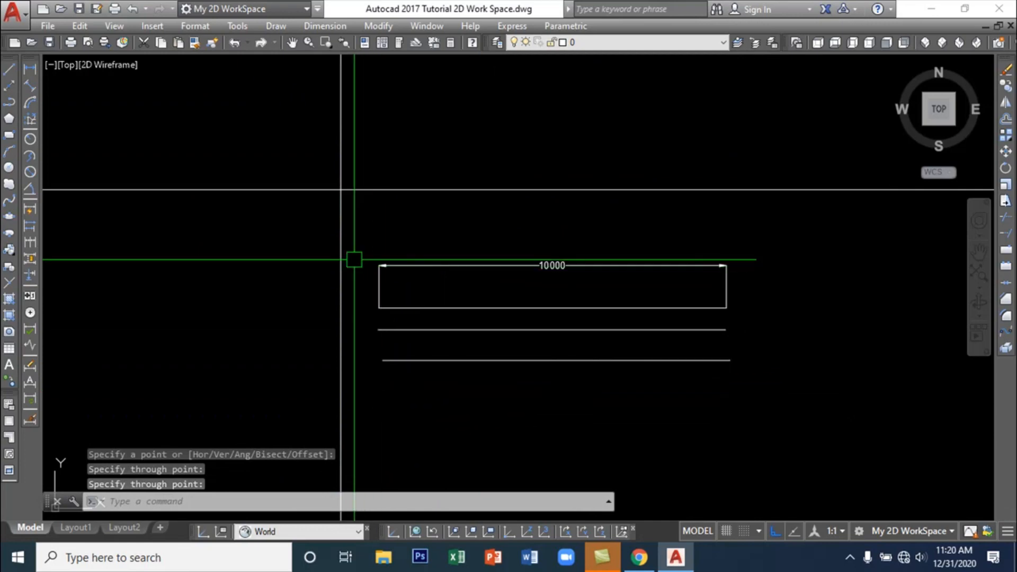
scroll(354, 259, "down", 5)
scroll(358, 306, "up", 5)
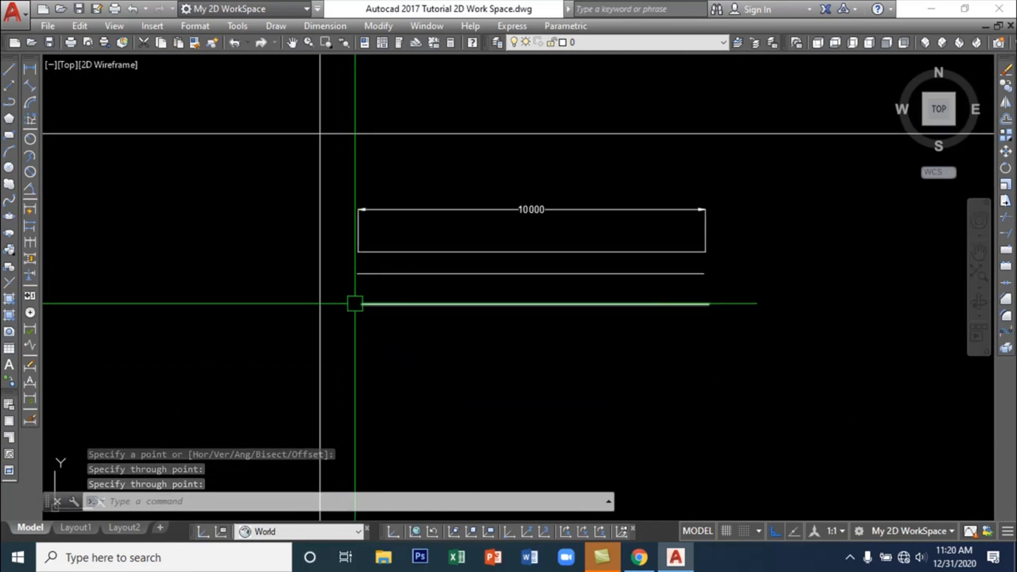
middle_click_drag(355, 303, 461, 388)
mouse_move(526, 415)
middle_mouse_down()
mouse_move(395, 378)
mouse_move(373, 349)
middle_mouse_up()
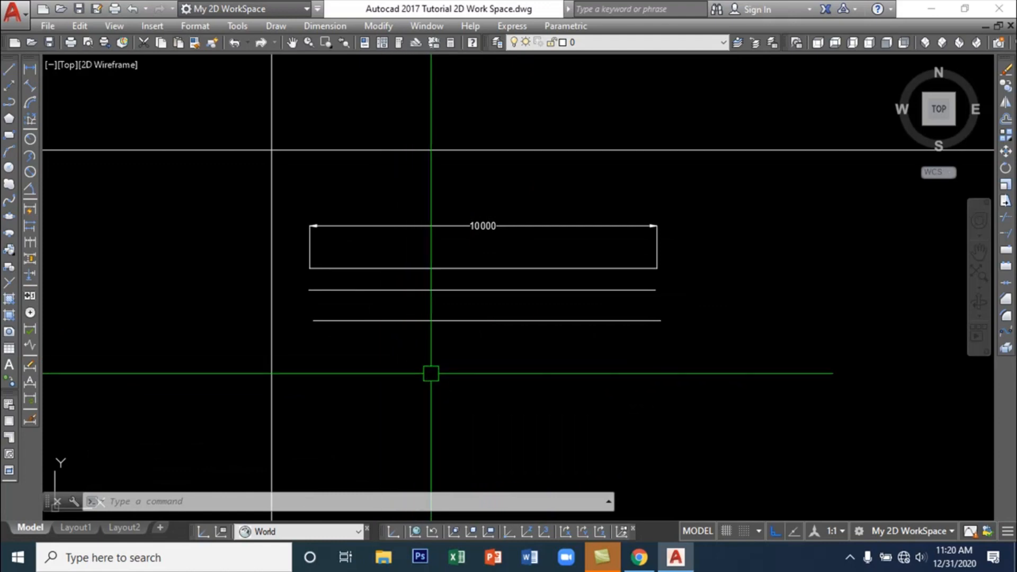
Start a multiline with Top justification and set its scale to 100
left_click(277, 24)
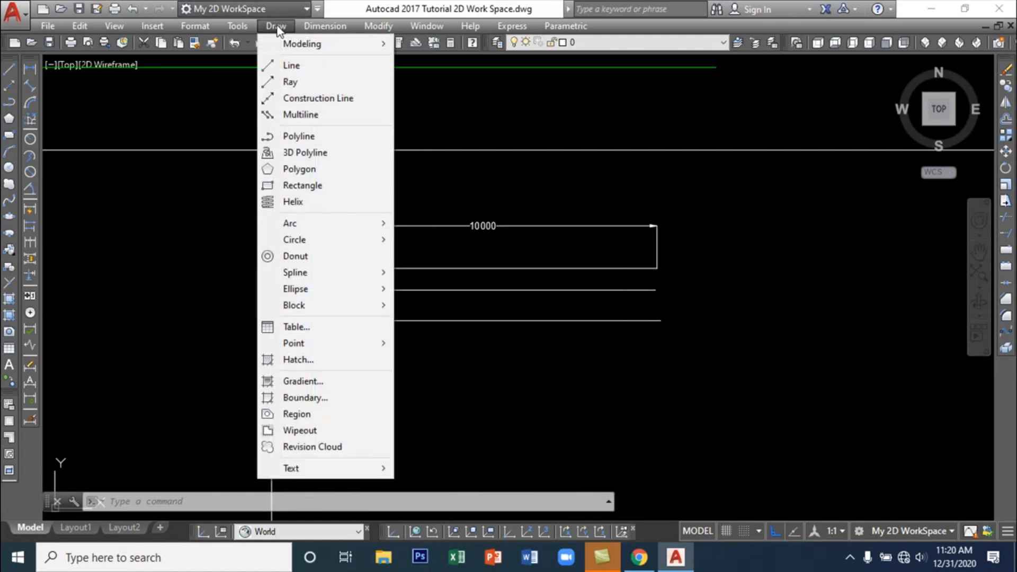
left_click(309, 115)
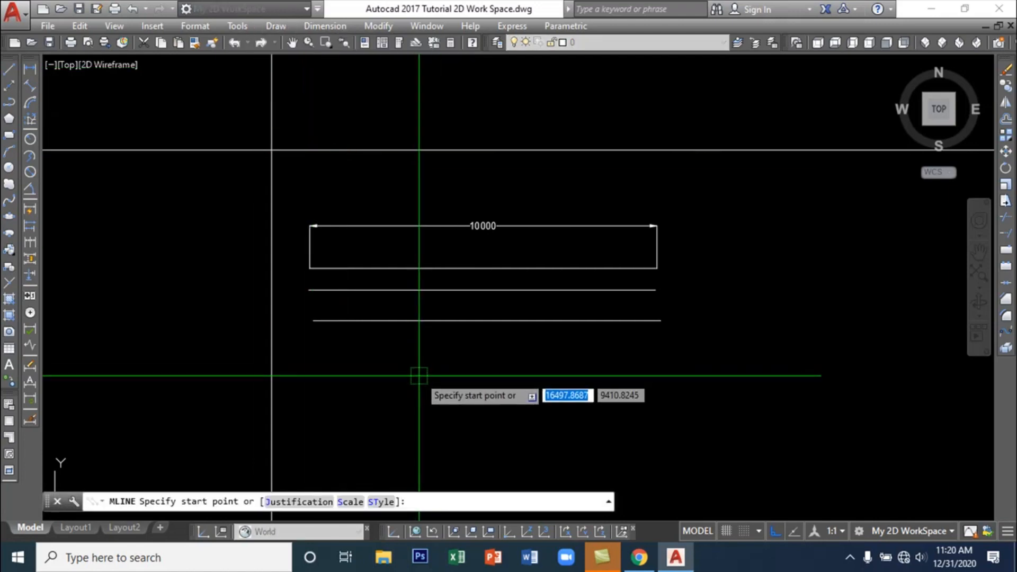
middle_click_drag(419, 376, 405, 234)
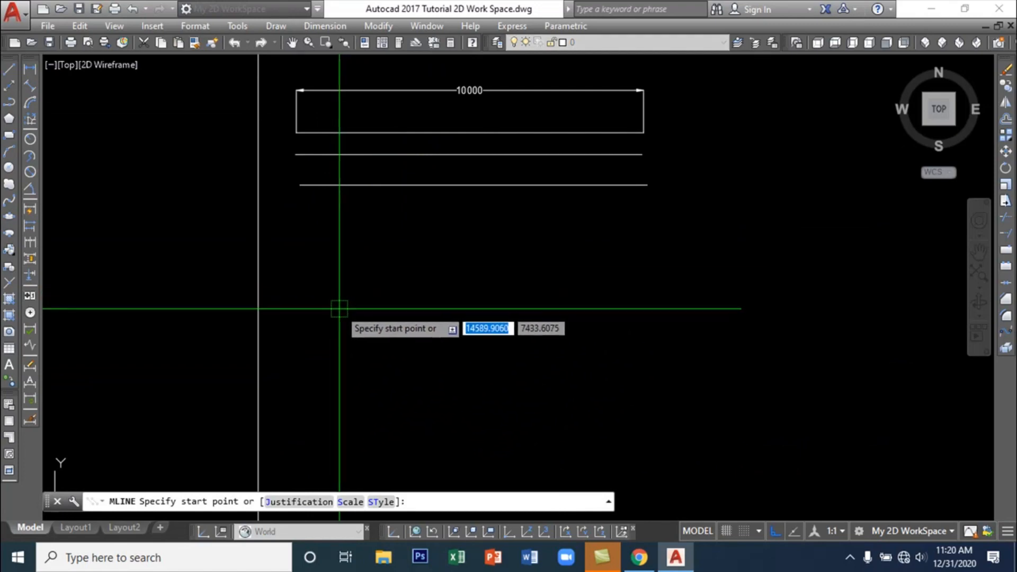
left_click(298, 501)
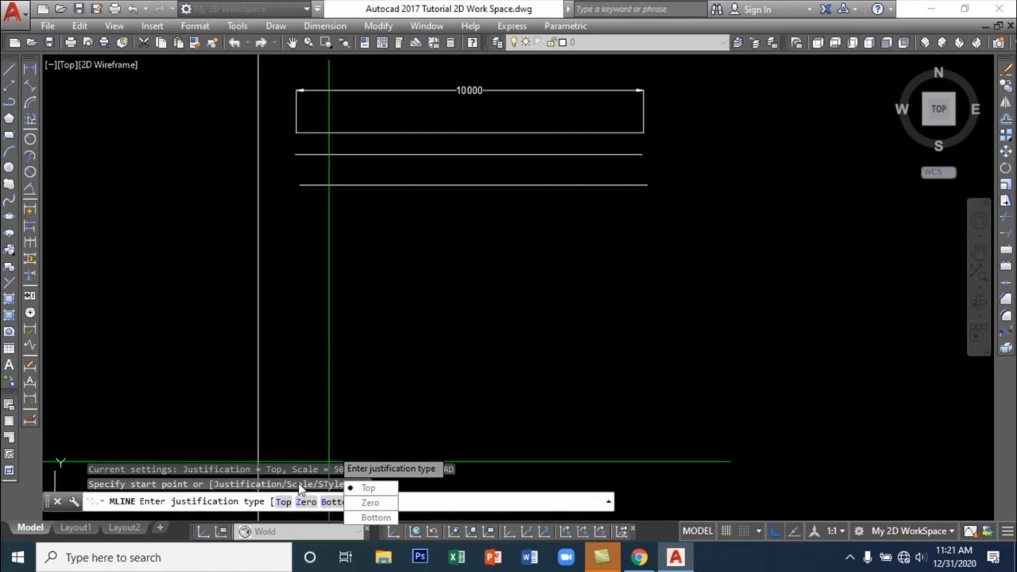
left_click(385, 489)
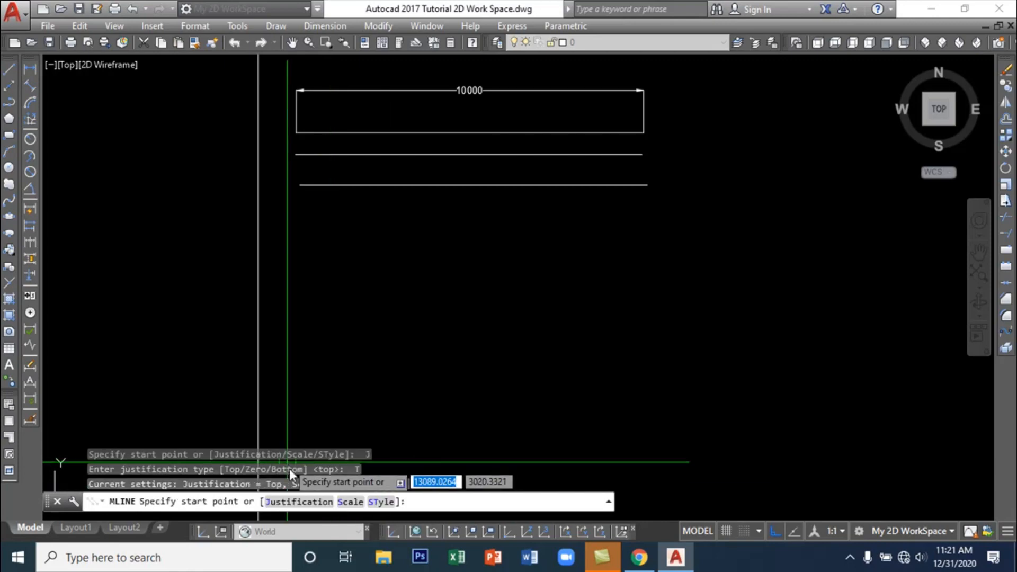
left_click(351, 502)
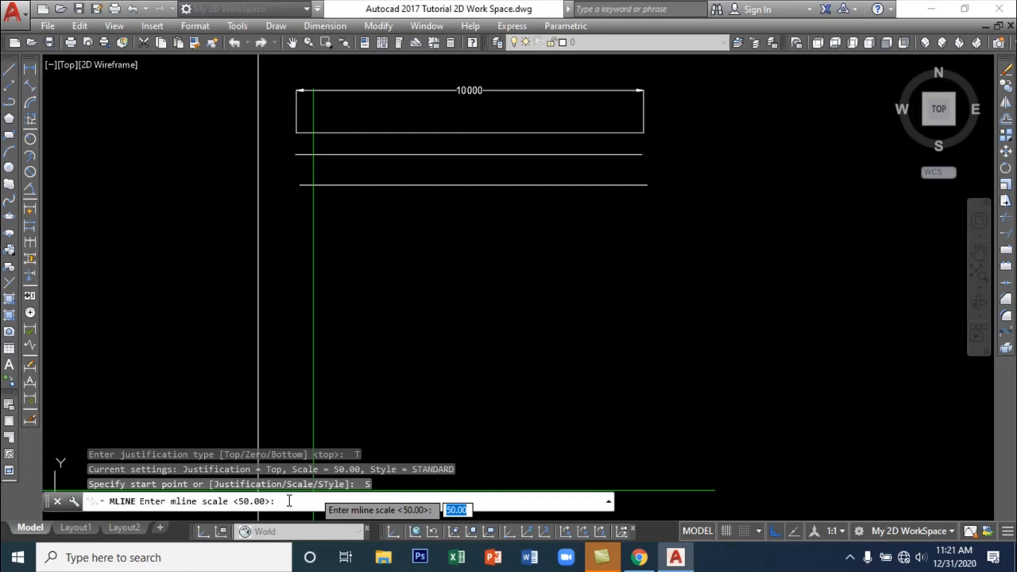
type("100")
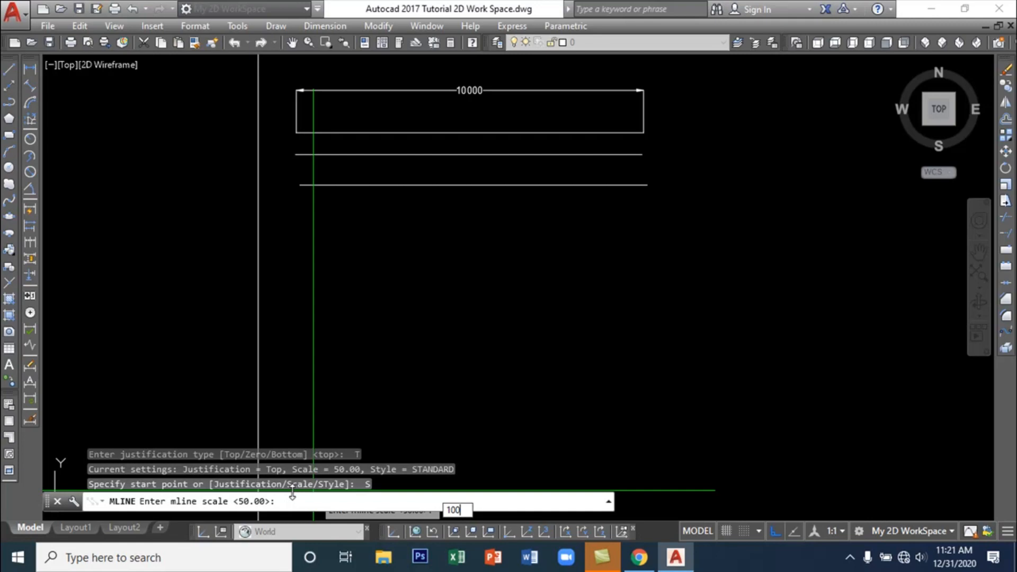
key("Return")
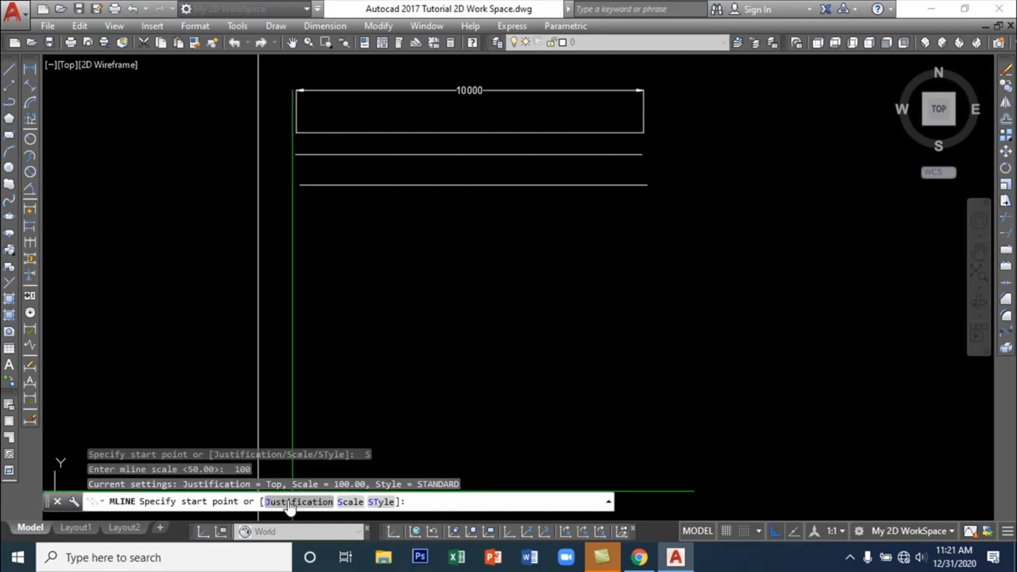
List the loaded multiline styles and leave the style prompt without choosing another style
type("ST")
key("Return")
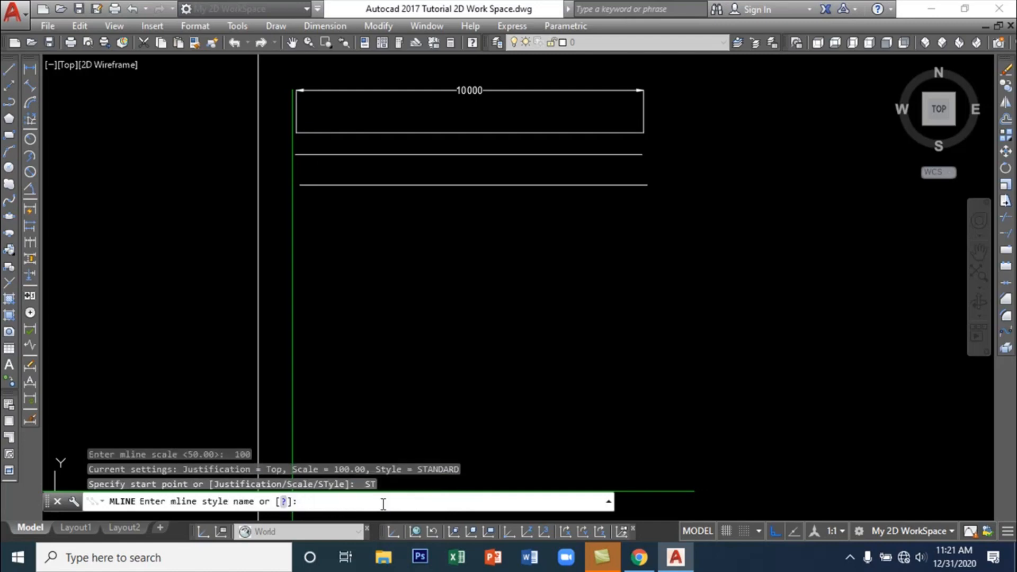
left_click(284, 502)
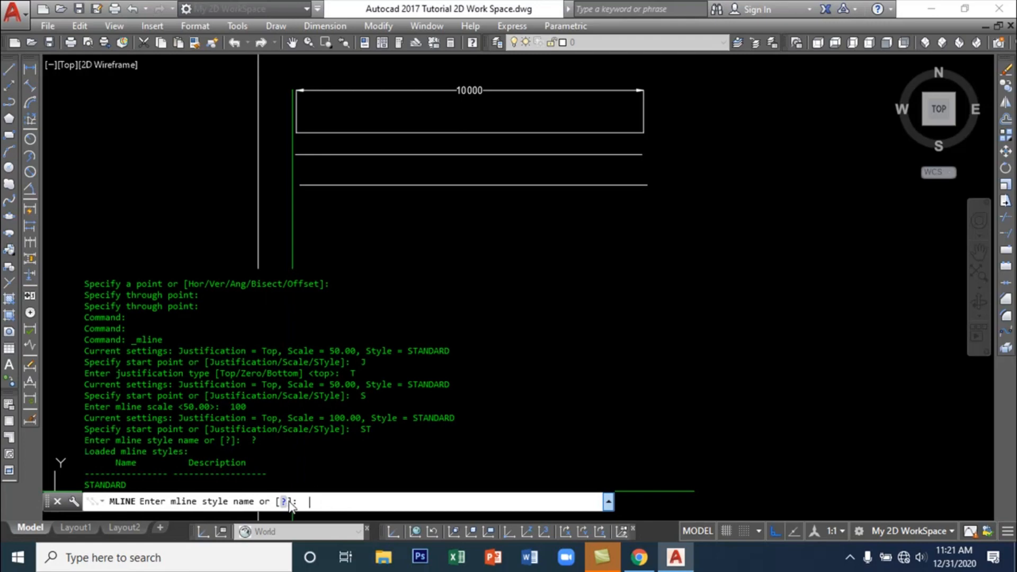
key("Escape")
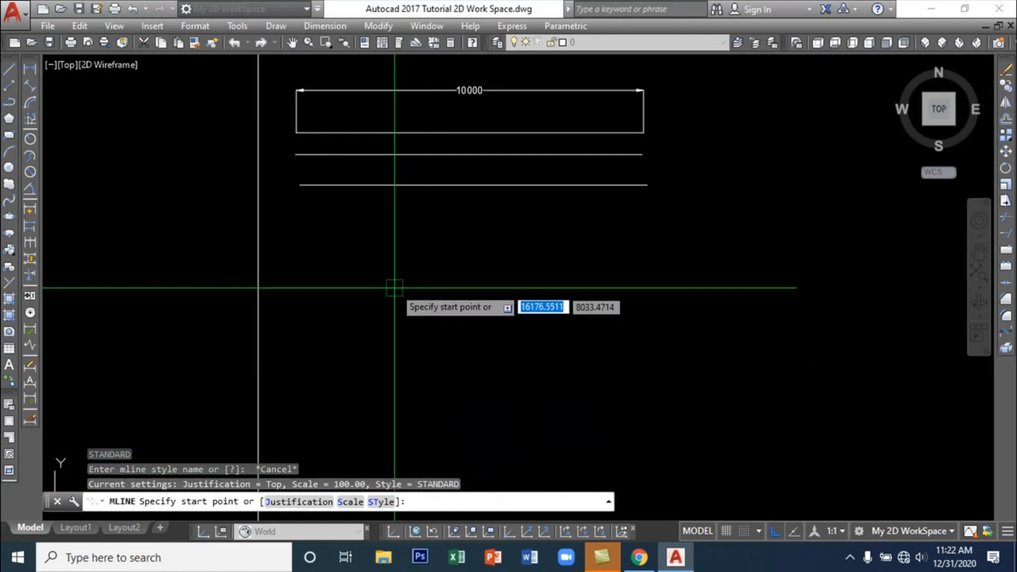
Draw a stepped, eight-cornered multiline outline below the three lines and close it back to its start point
left_click(354, 286)
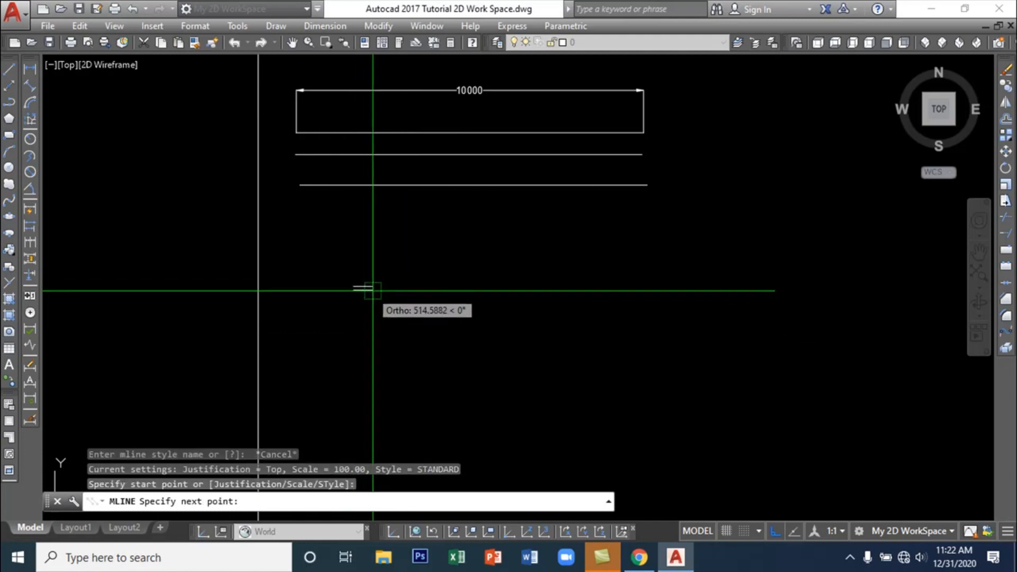
left_click(534, 298)
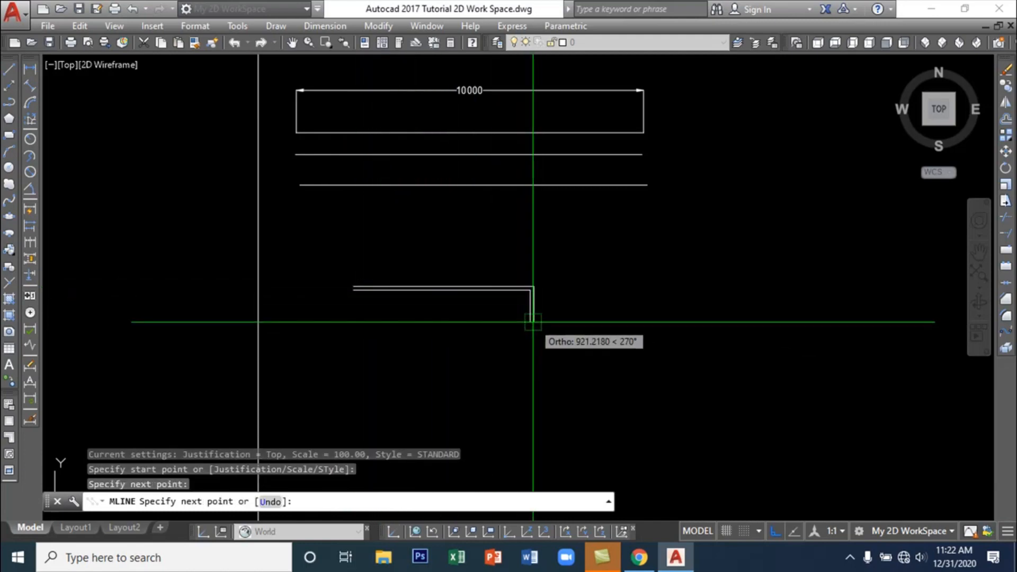
left_click(530, 356)
left_click(640, 356)
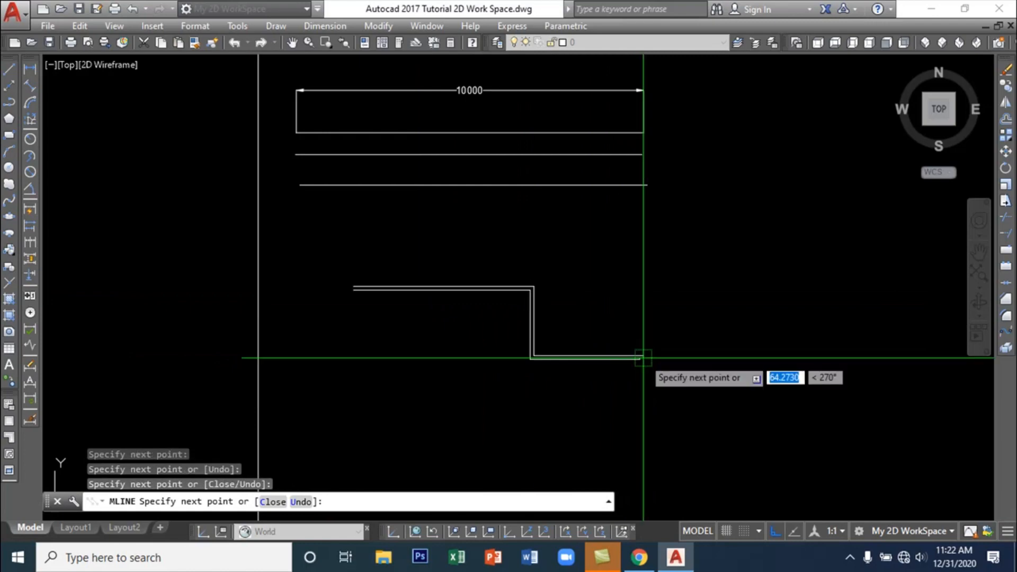
left_click(643, 406)
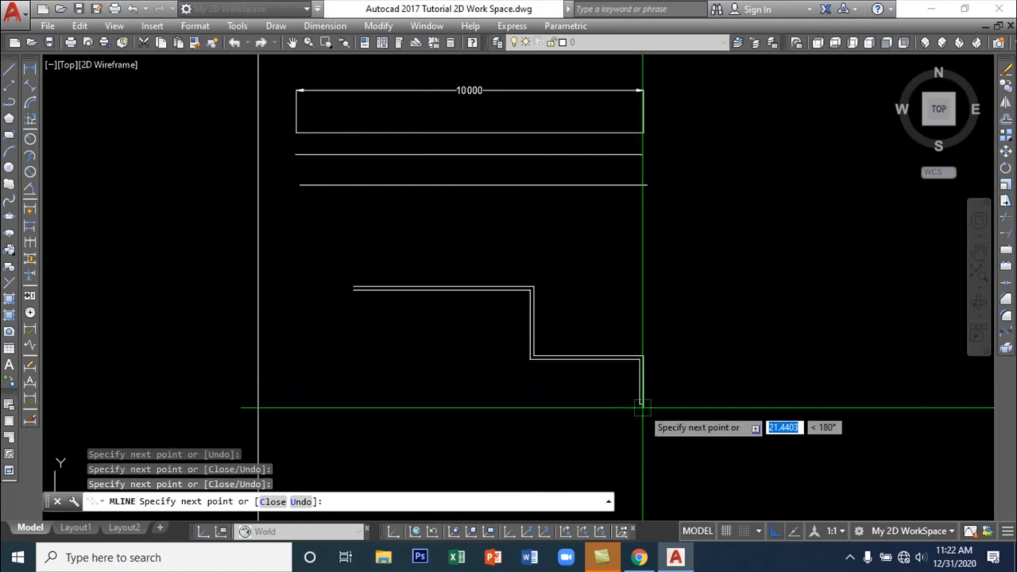
left_click(389, 410)
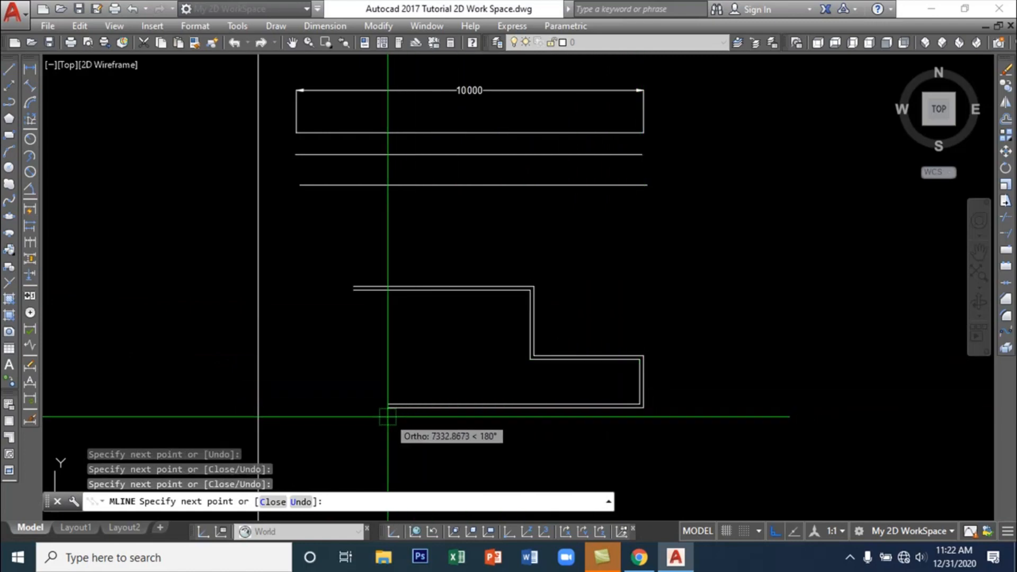
left_click(361, 338)
left_click(338, 339)
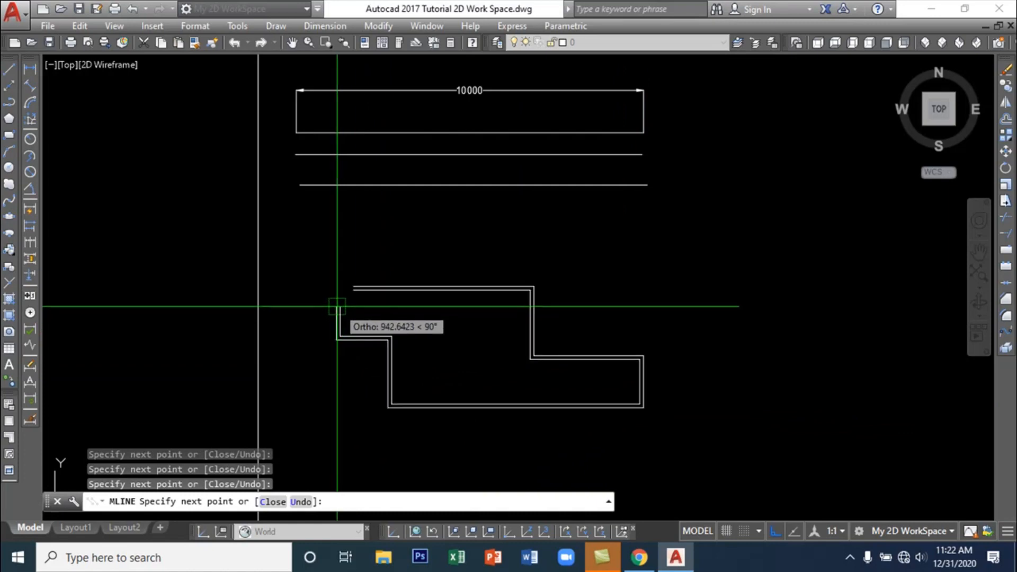
type("c")
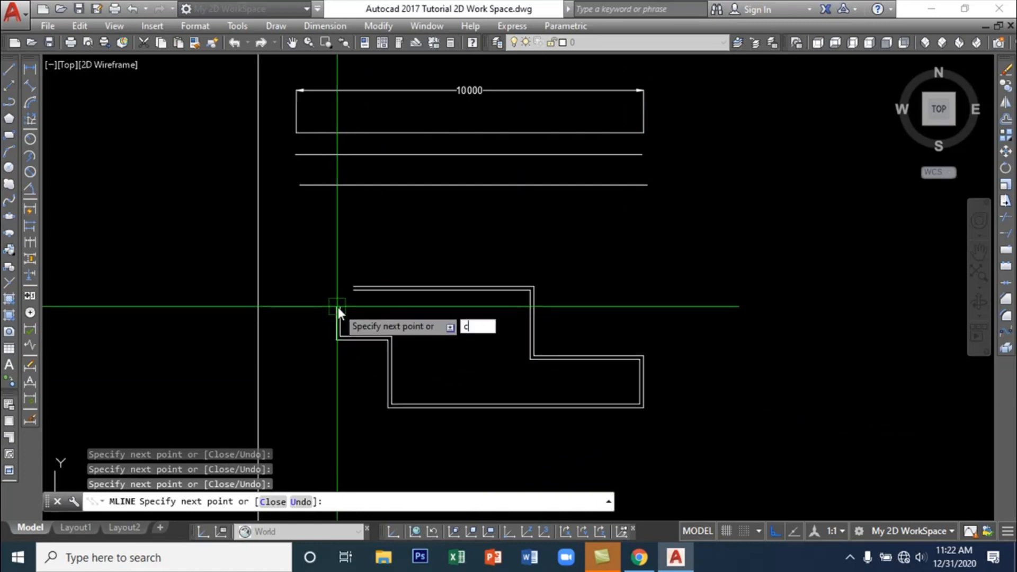
key("Return")
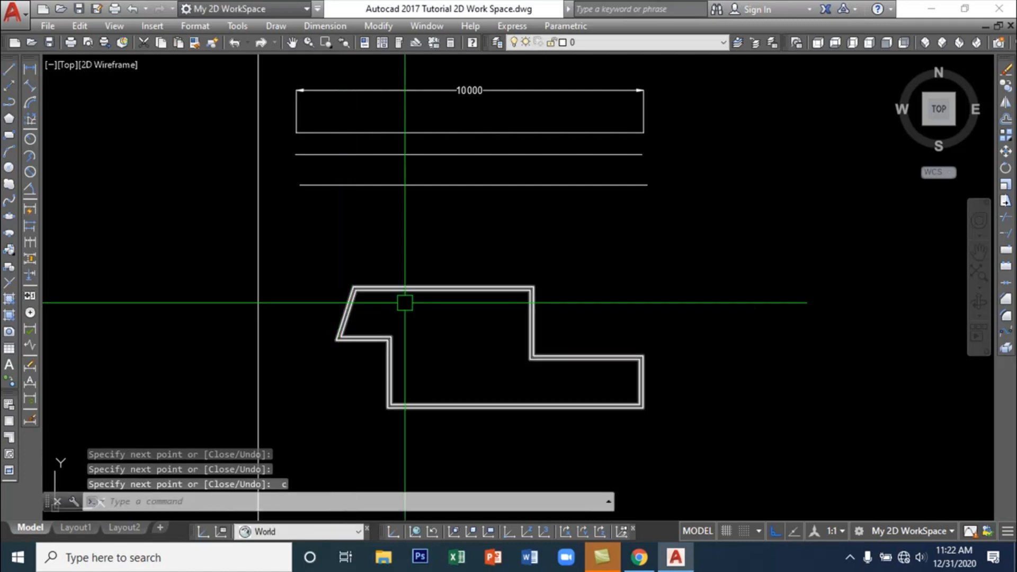
Set the closed multiline's scale to 200 in its properties and clear the selection
scroll(494, 288, "up", 3)
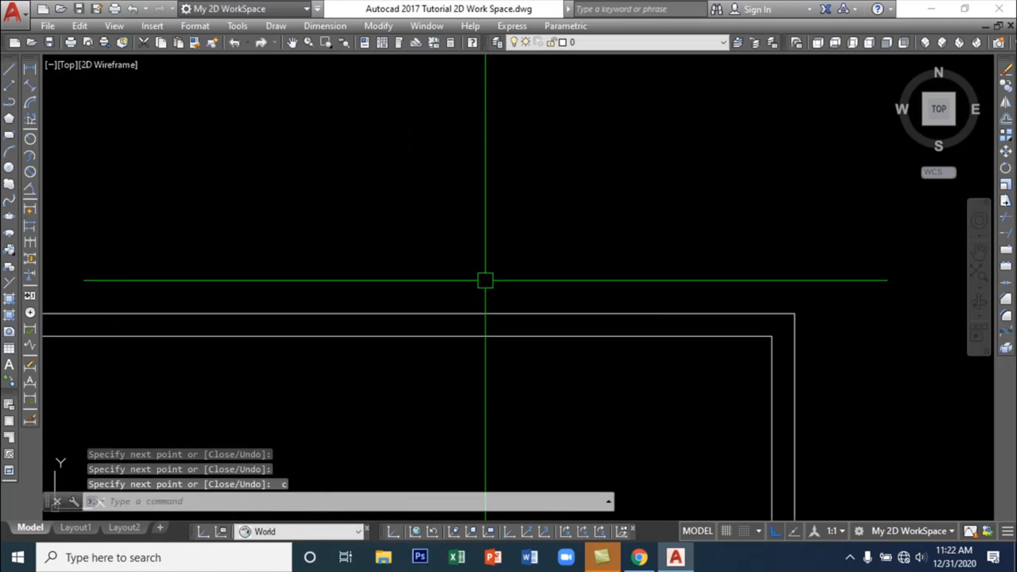
scroll(484, 279, "down", 3)
left_click(483, 295)
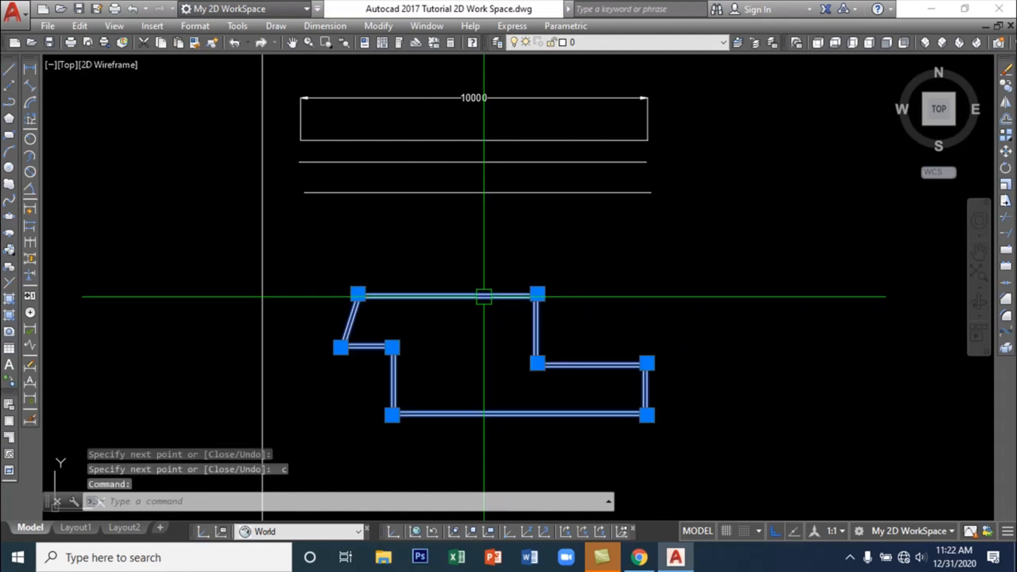
right_click(484, 298)
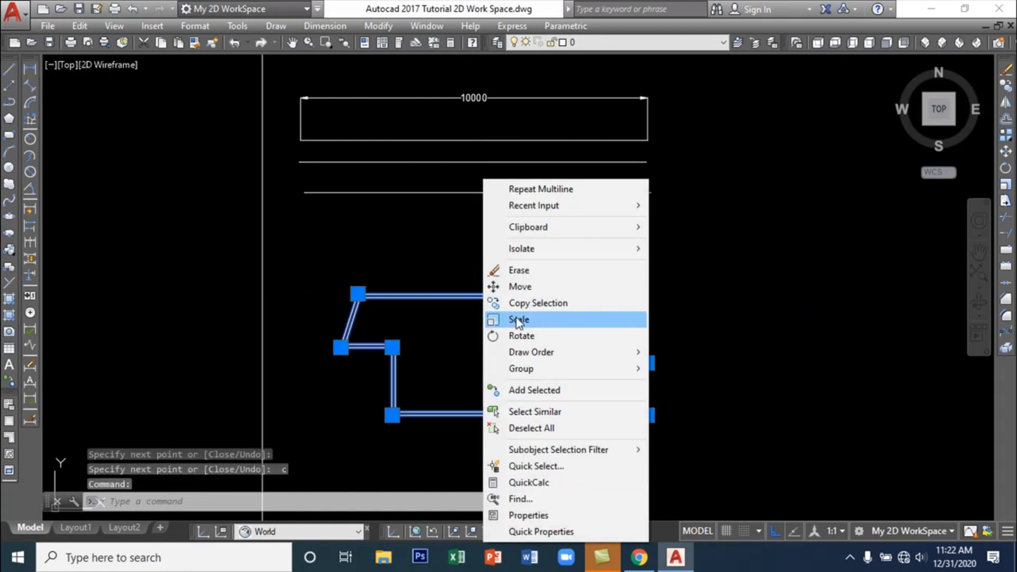
left_click(529, 515)
left_click(208, 250)
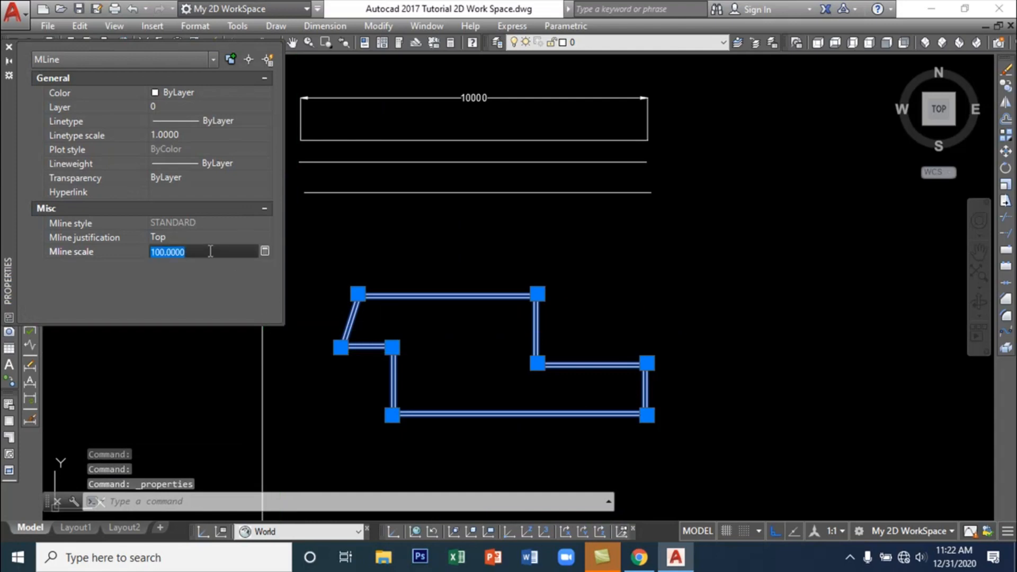
type("200")
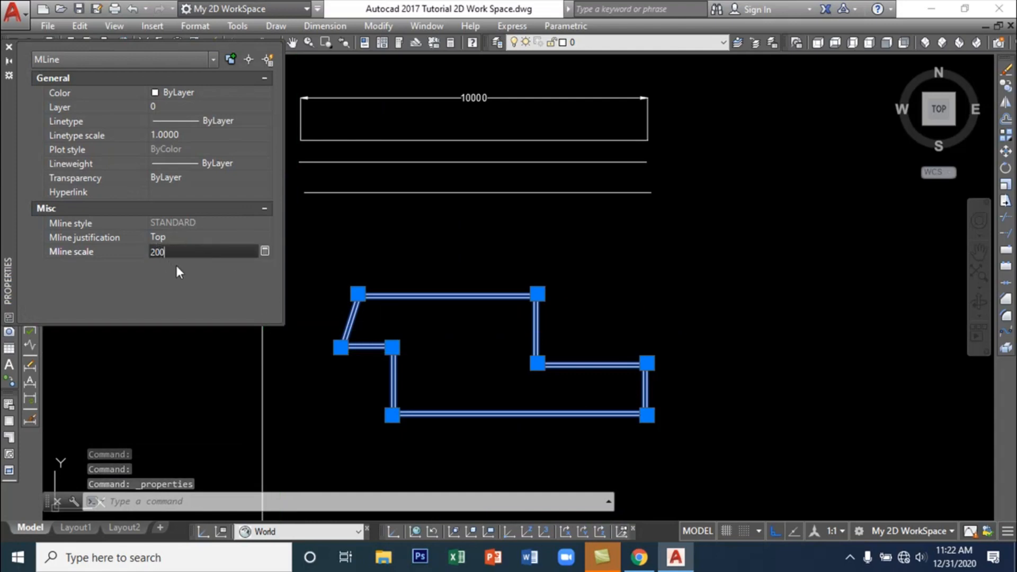
key("Return")
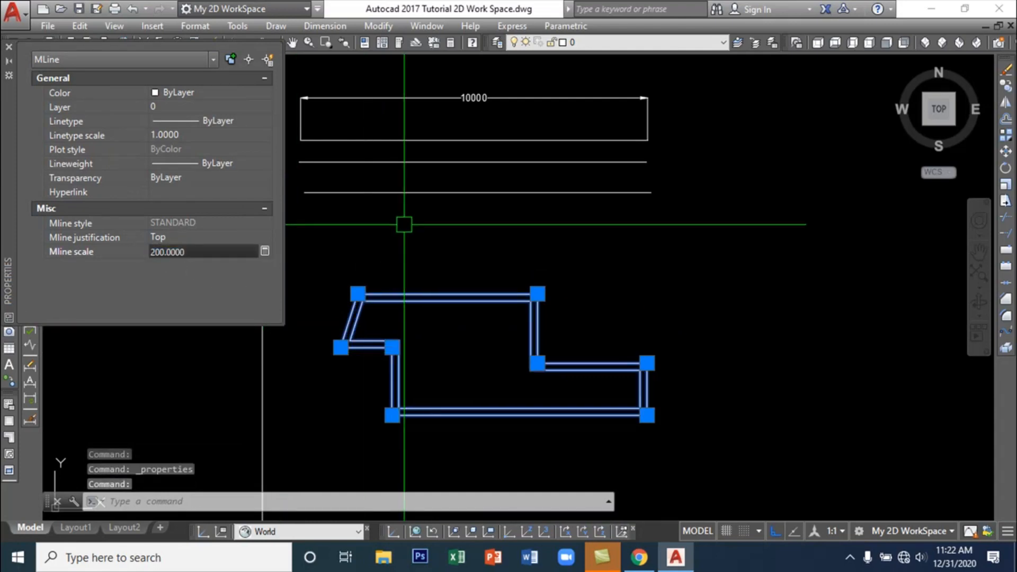
left_click(9, 45)
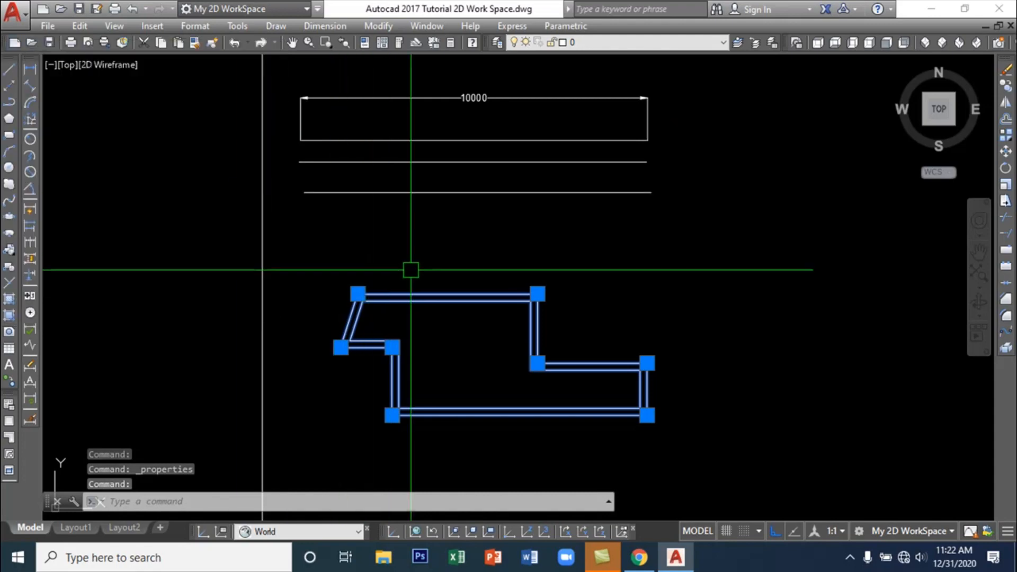
scroll(433, 296, "up", 5)
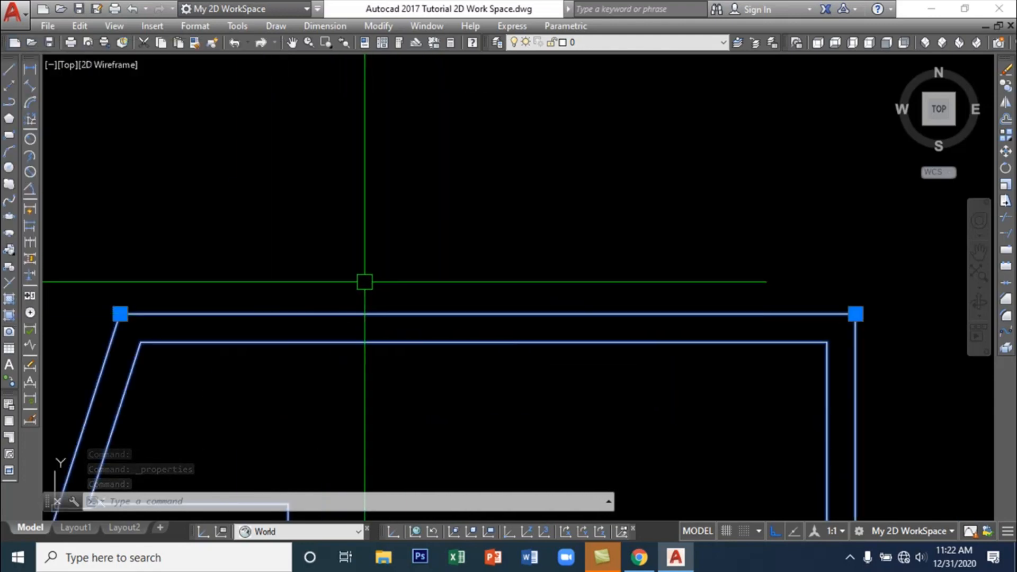
key("Escape")
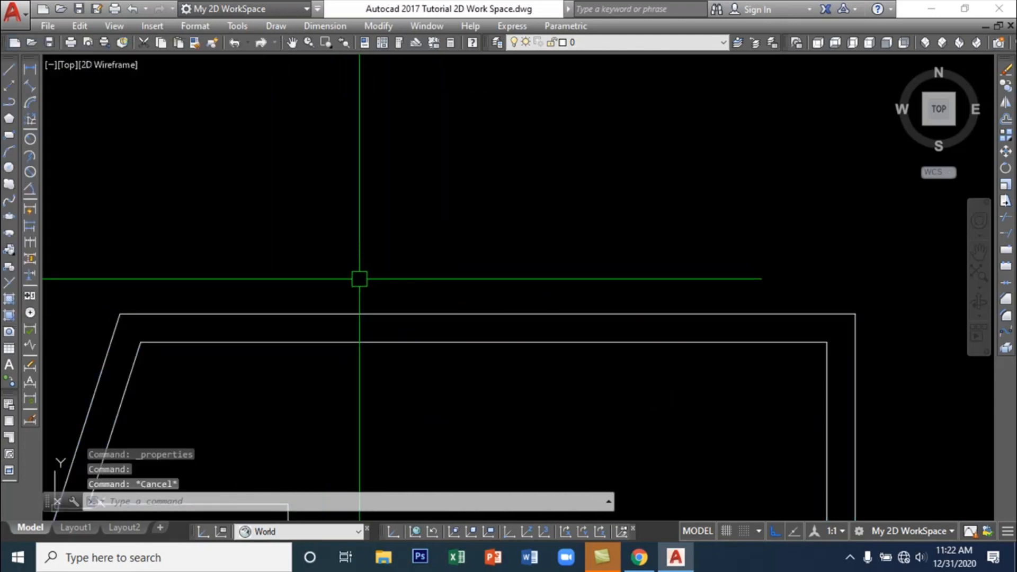
Add a vertical linear dimension between the two parallel lines of the multiline's upper edge
left_click(29, 69)
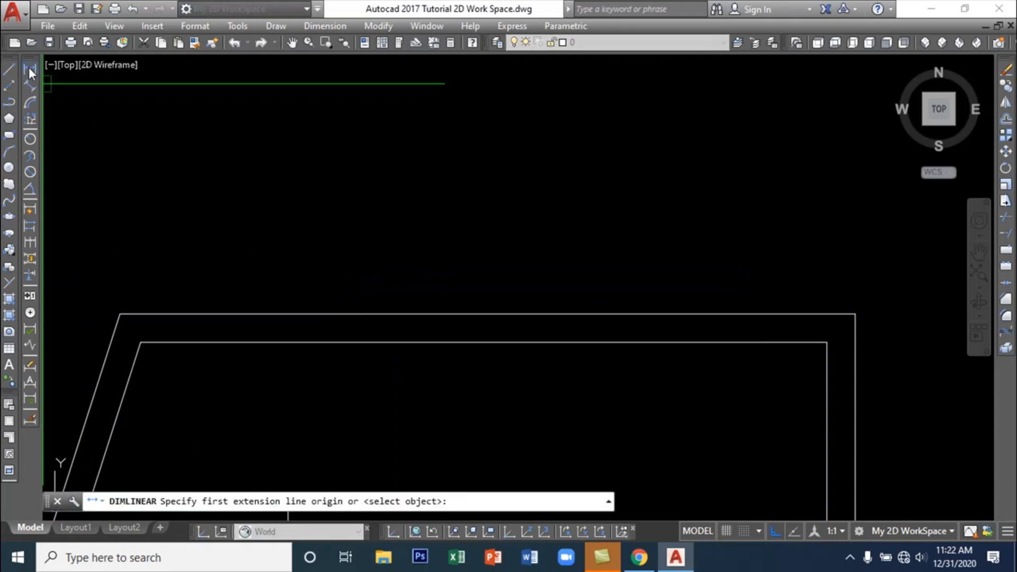
left_click(386, 314)
left_click(386, 342)
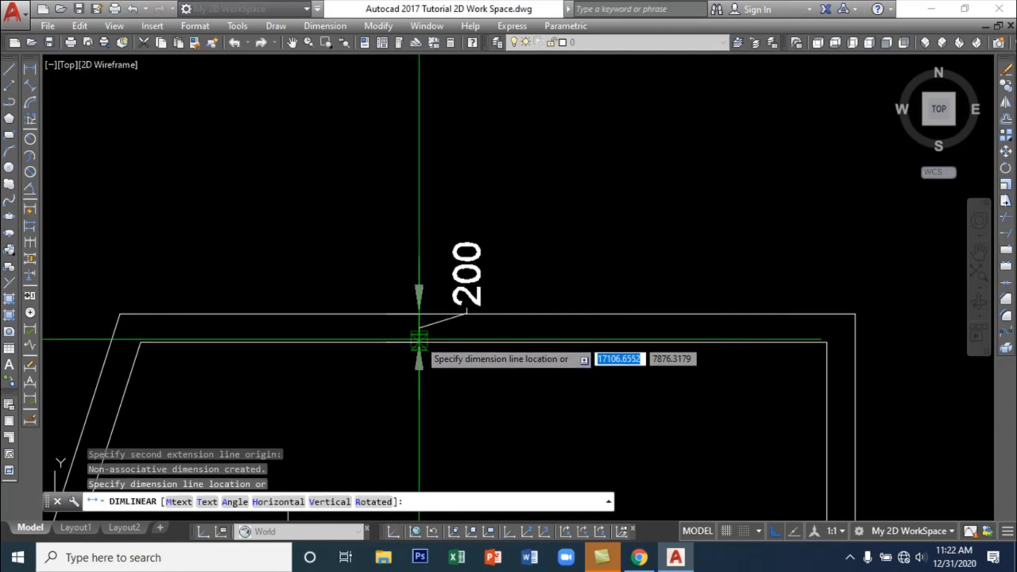
left_click(420, 340)
key("Return")
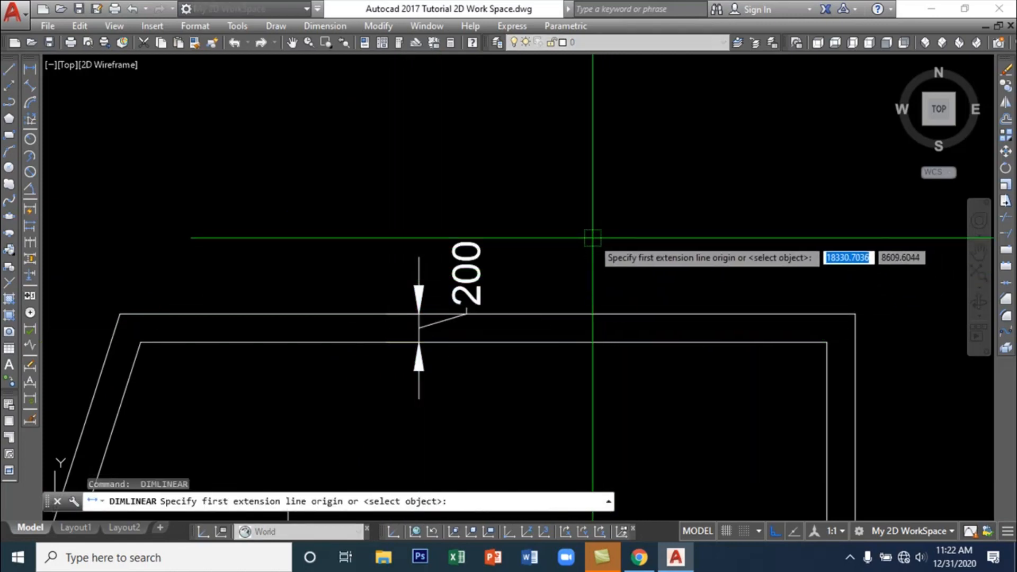
Start a polyline to the right of the multiline outline with segments 200 down and 10000 to the right
scroll(593, 237, "down", 4)
mouse_move(613, 289)
middle_mouse_down()
mouse_move(477, 311)
mouse_move(457, 304)
middle_mouse_up()
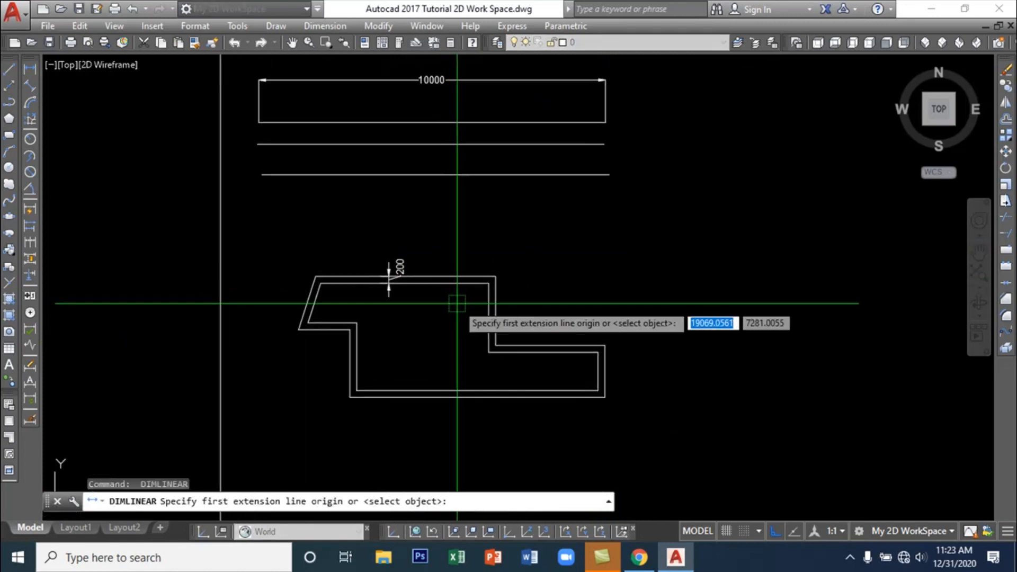
mouse_move(448, 251)
middle_mouse_down()
mouse_move(454, 284)
mouse_move(439, 296)
middle_mouse_up()
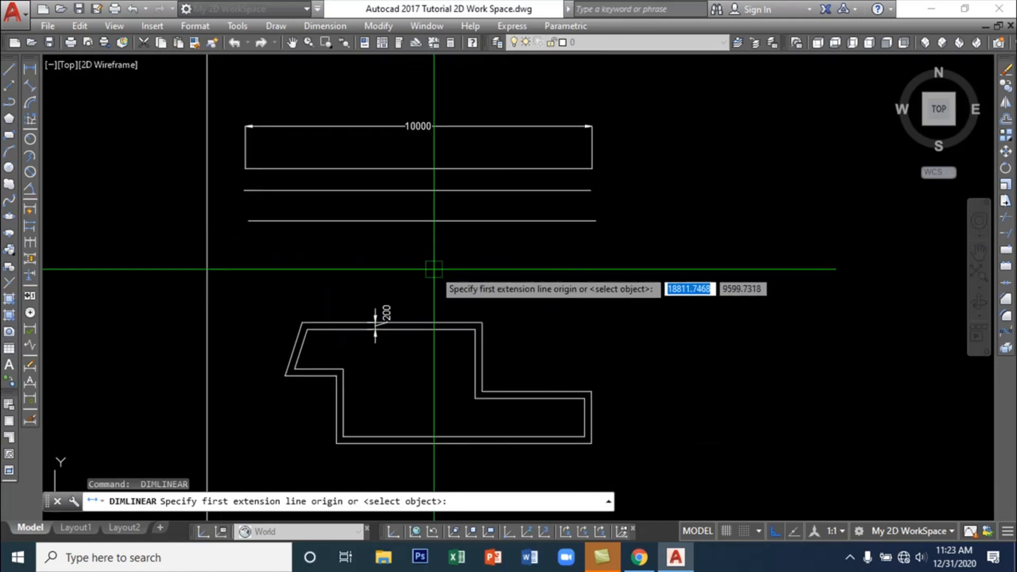
scroll(459, 277, "down", 2)
left_click(274, 25)
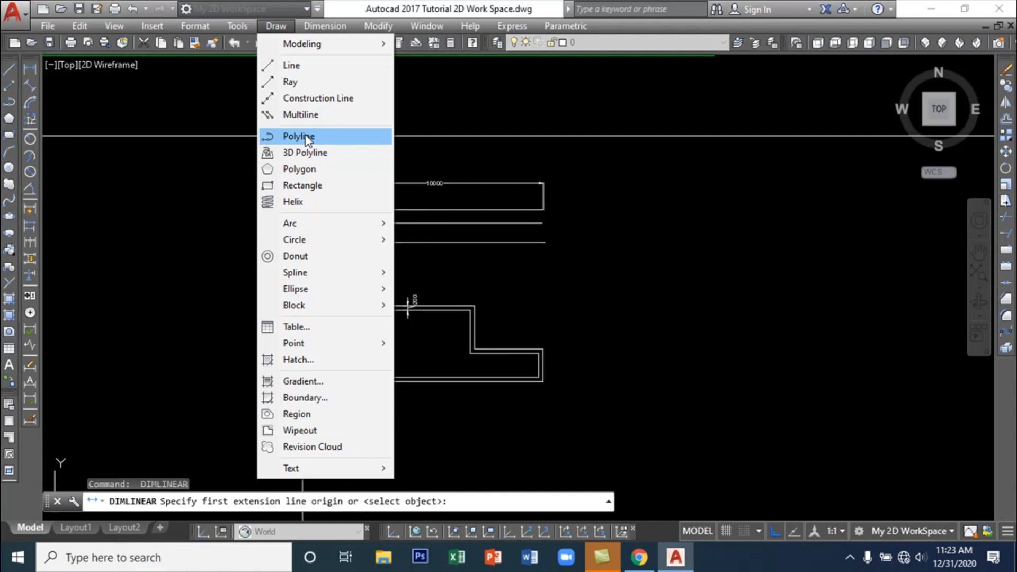
left_click(305, 138)
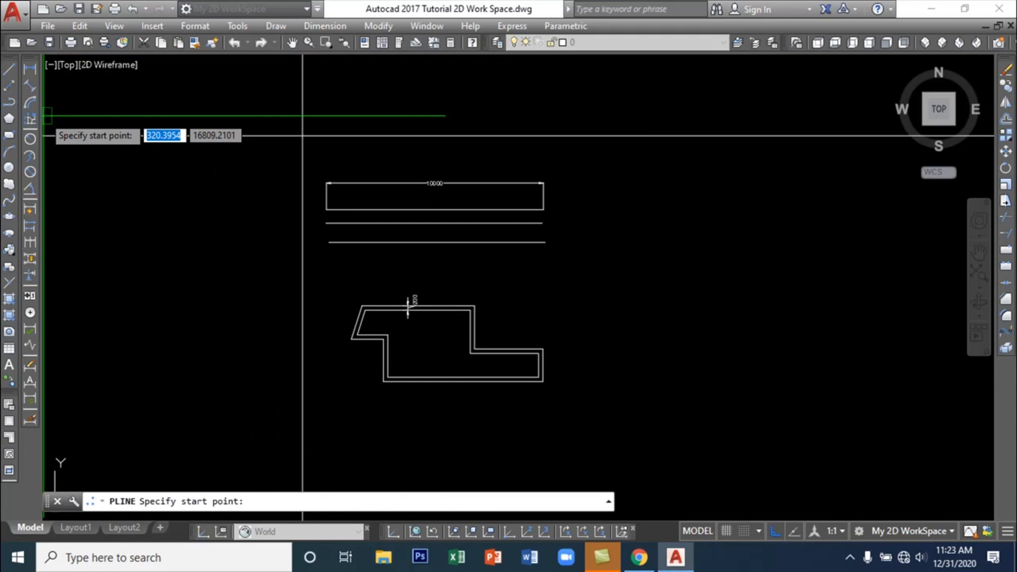
left_click(610, 285)
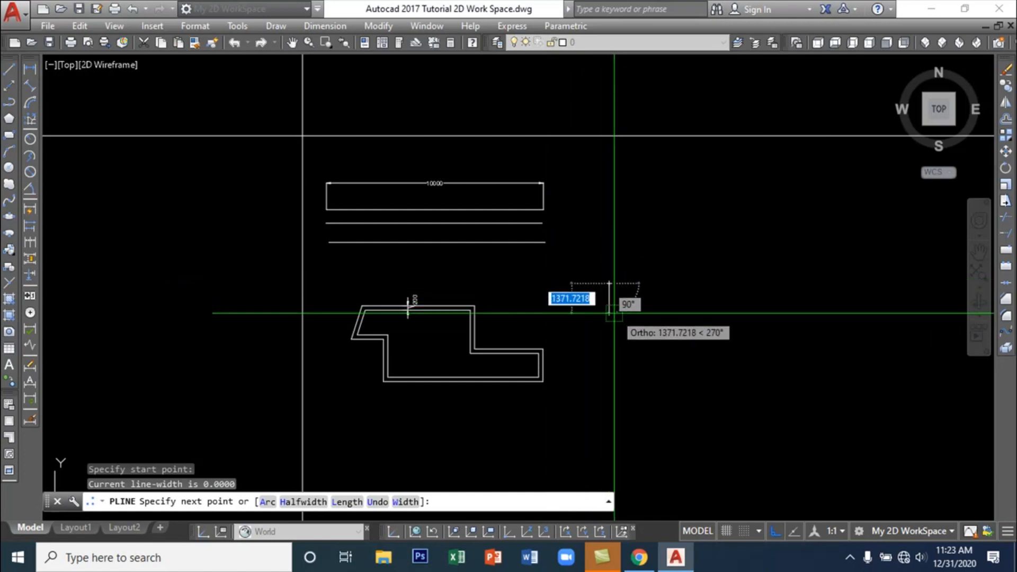
type("200")
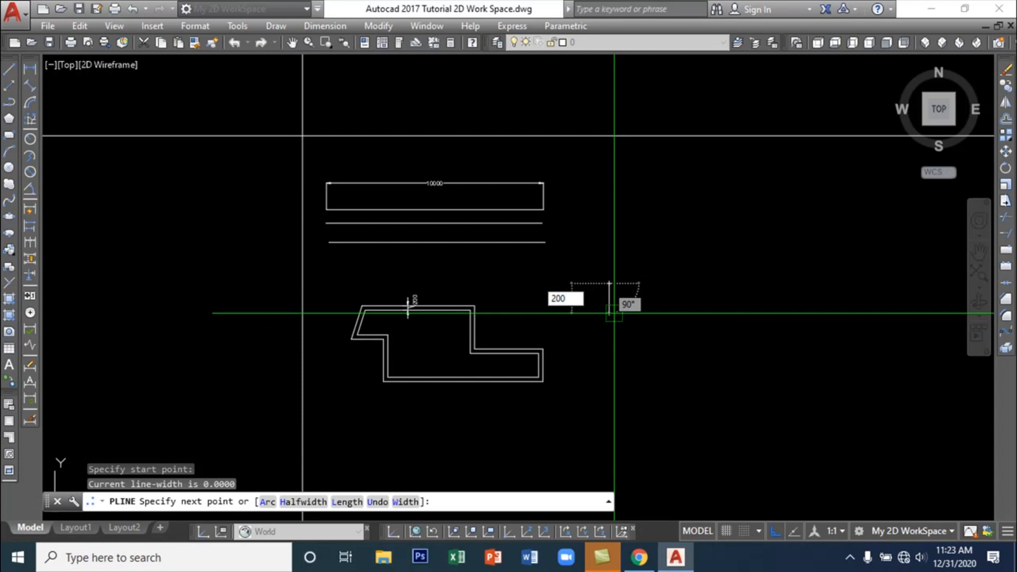
key("Return")
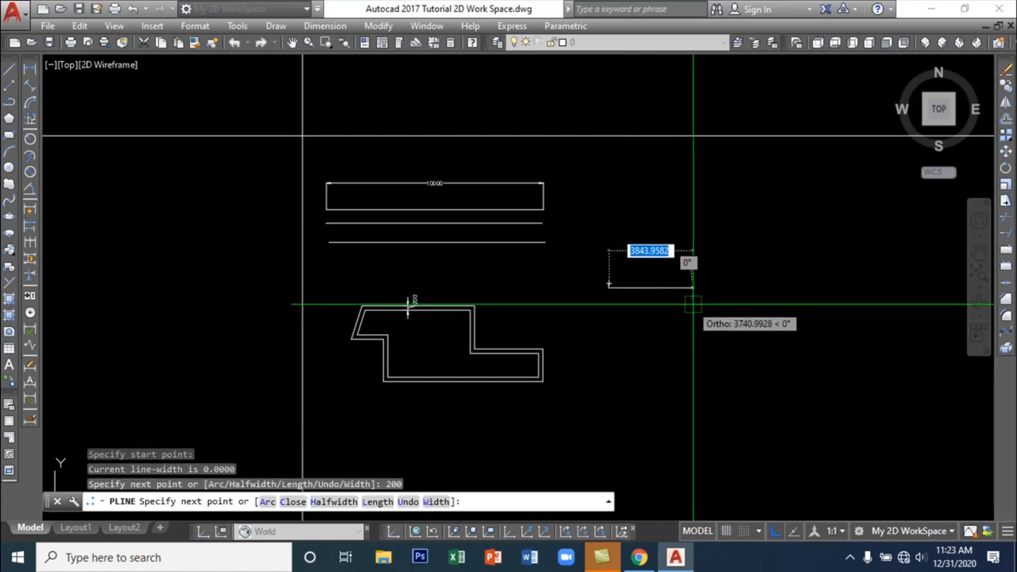
scroll(583, 302, "up", 3)
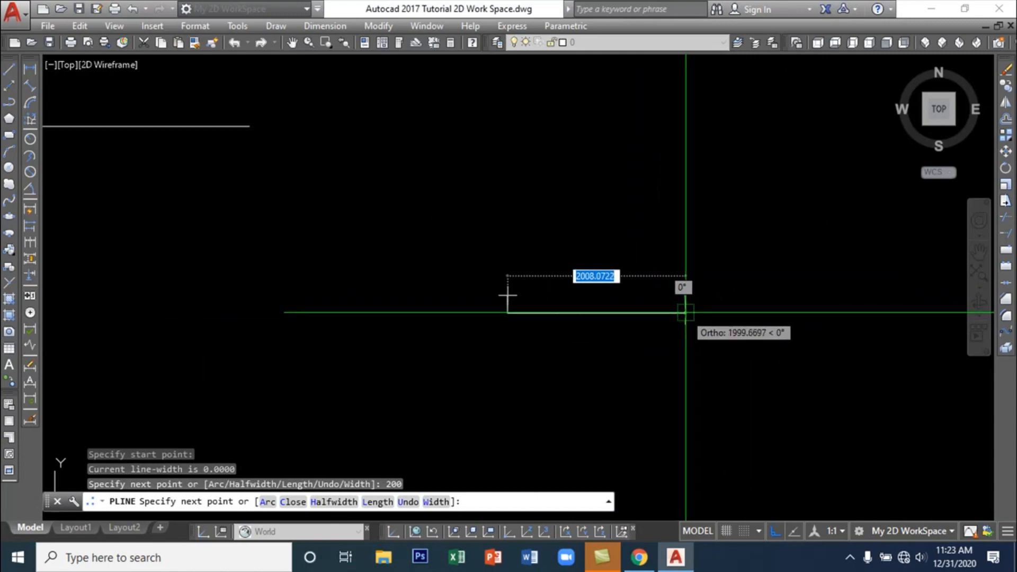
type("1000")
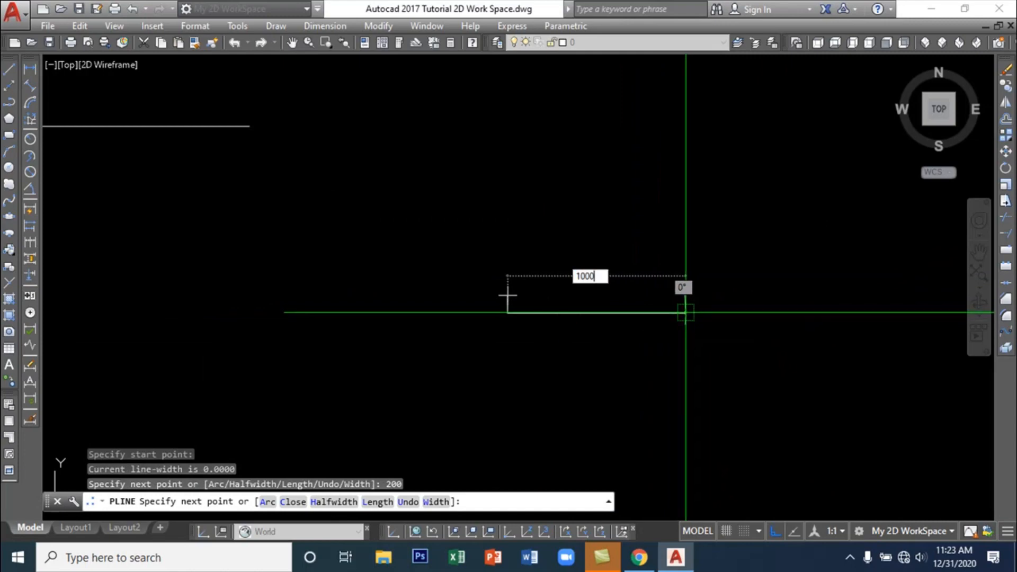
type("0")
key("Return")
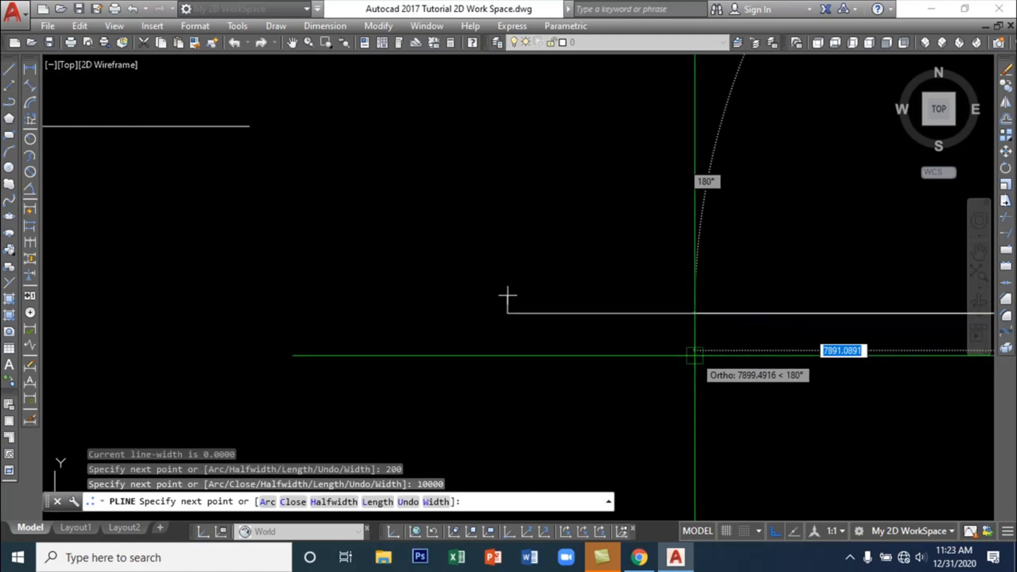
Continue the polyline with segments 3000 down, 10000 to the right, 8000 up and 20000 to the left
scroll(695, 354, "down", 5)
middle_click_drag(764, 374, 560, 320)
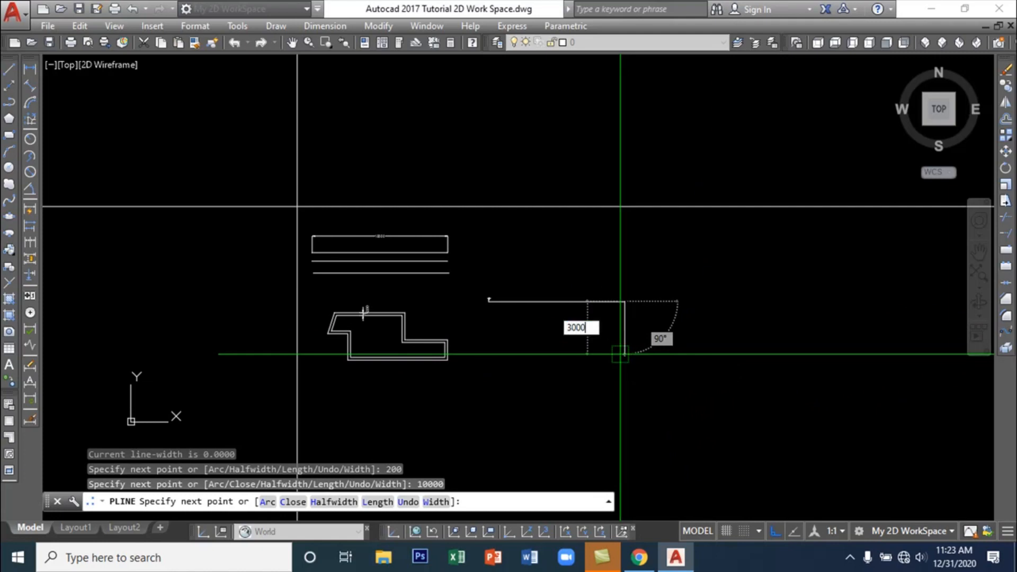
key("Return")
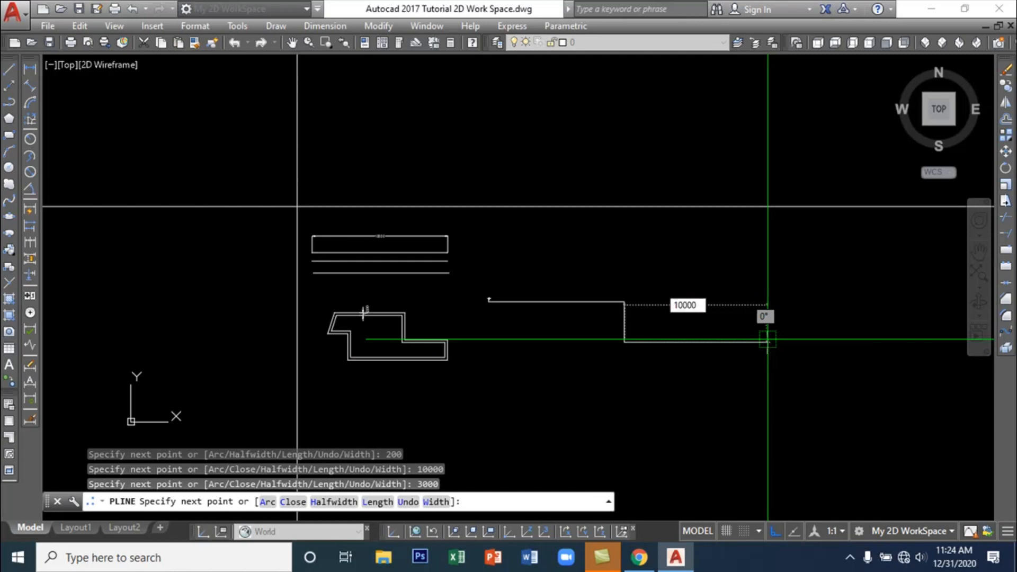
key("Return")
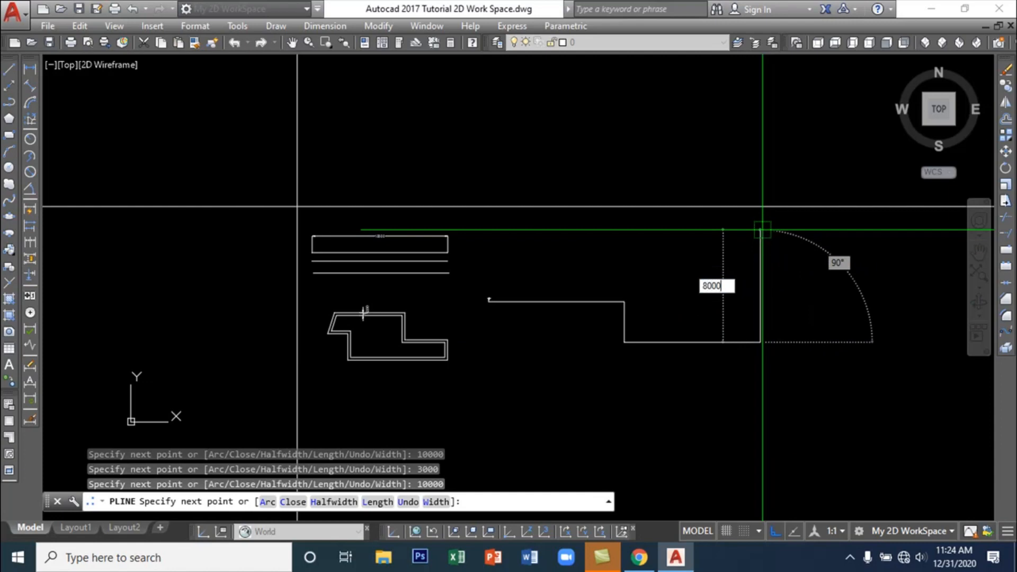
type("8000")
key("Return")
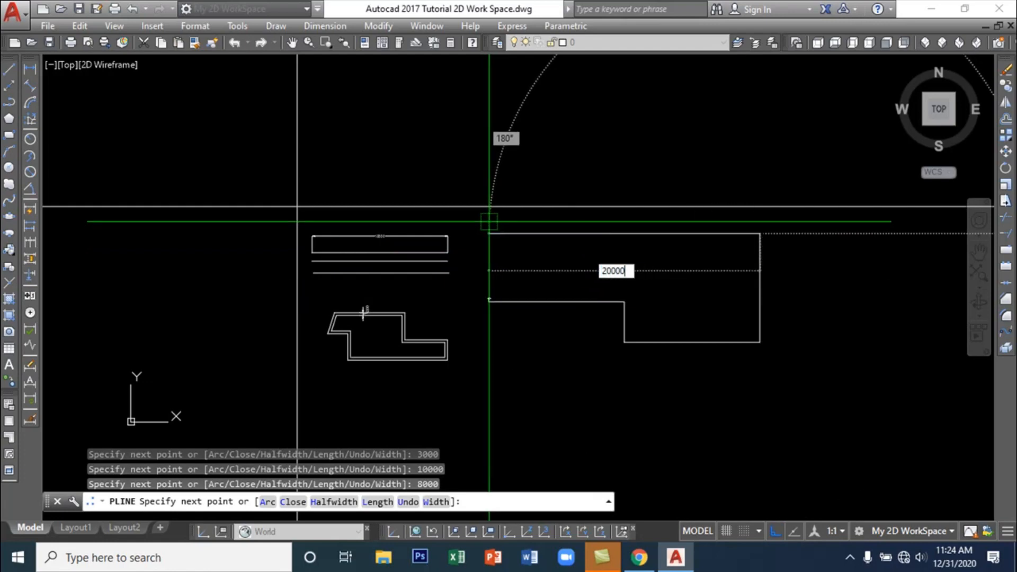
key("Return")
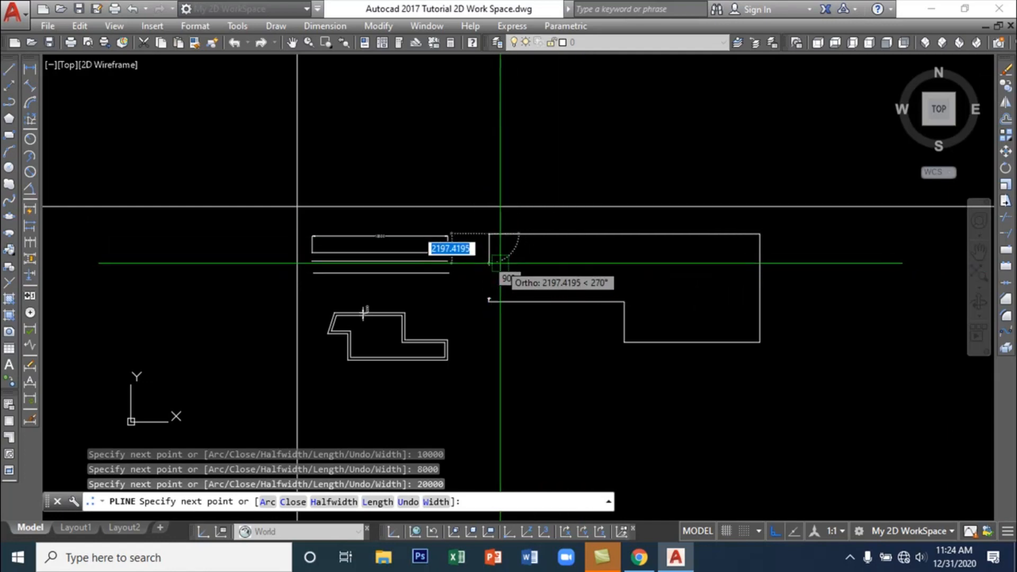
Add polyline segments 2000 down, 4000 to the right and 2500 down, and close the outline to its start point
type("2000")
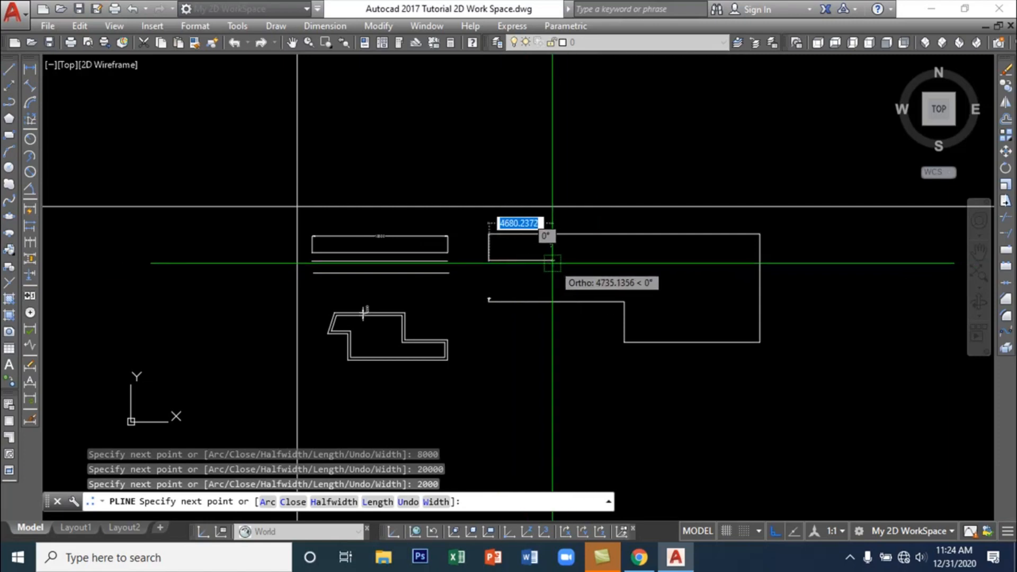
type("4")
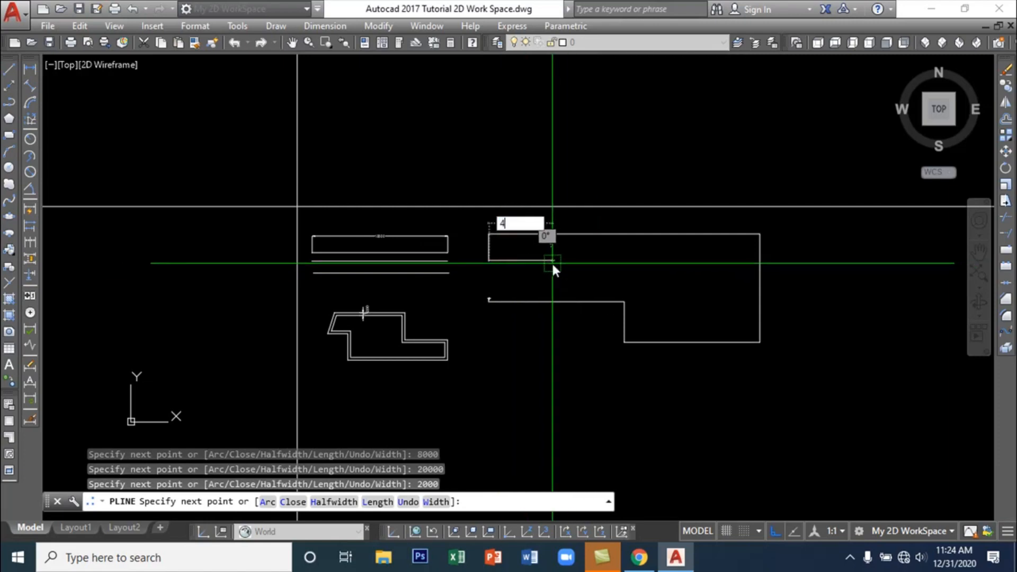
type("000")
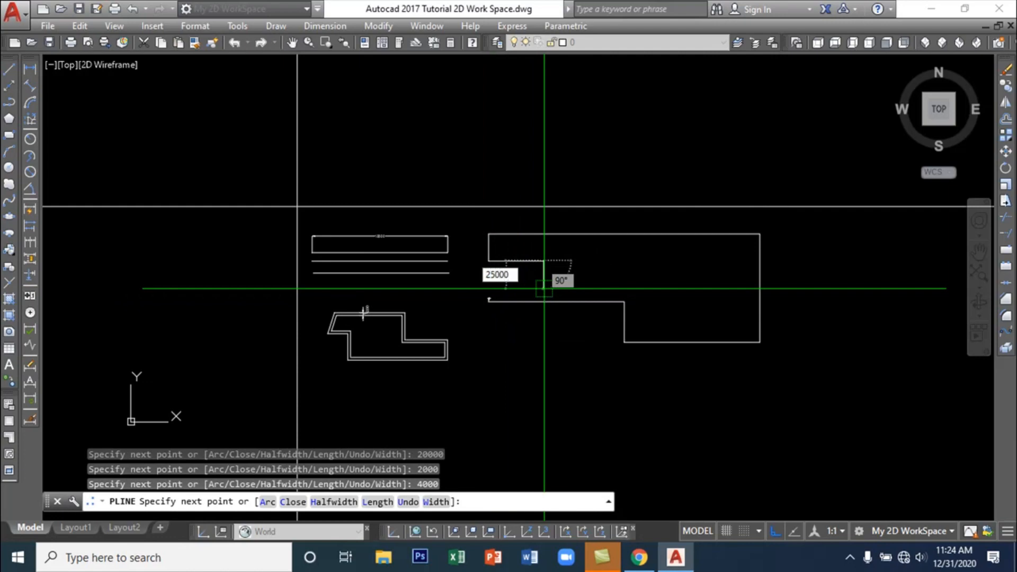
key("Return")
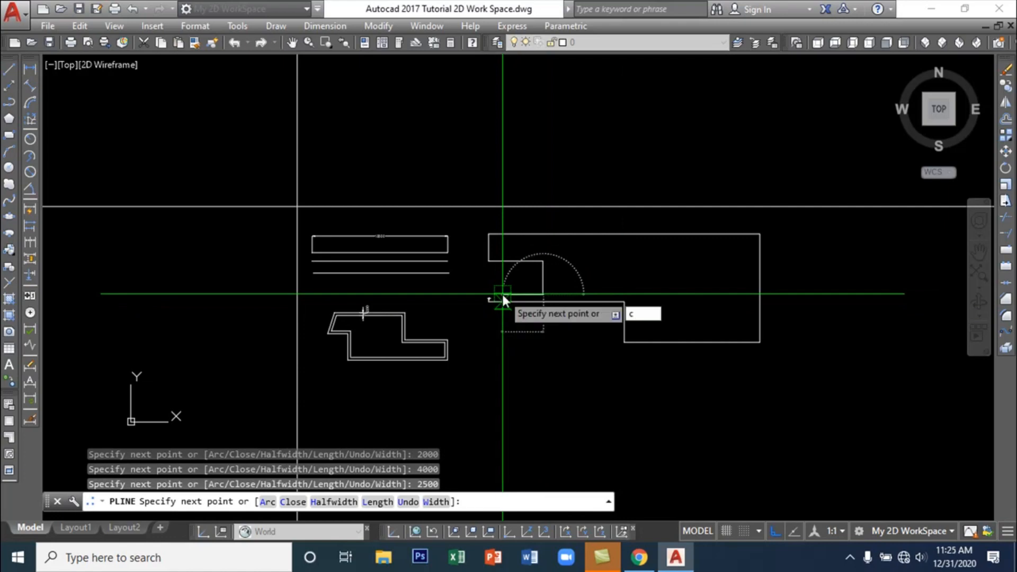
key("Return")
scroll(496, 295, "up", 1)
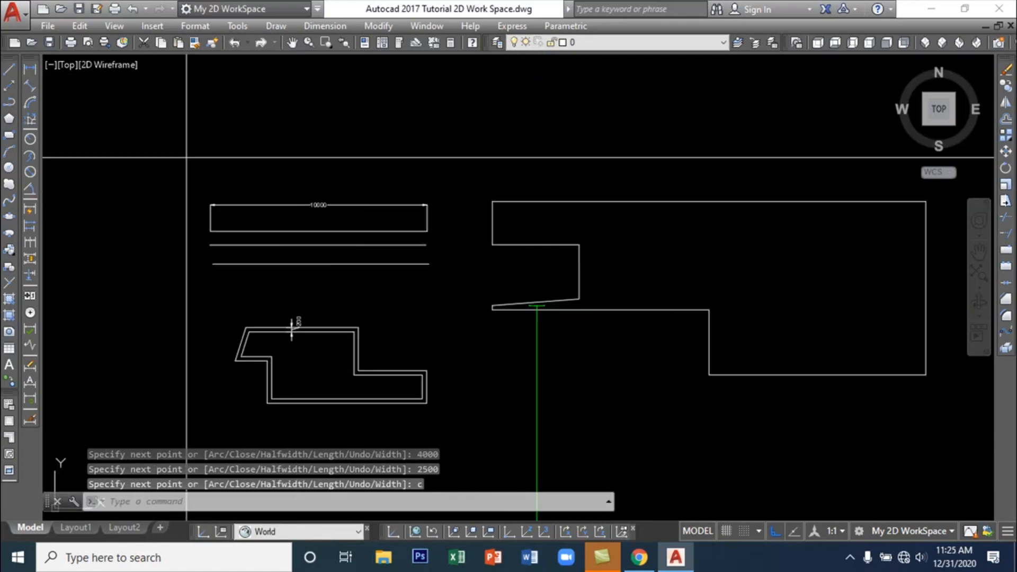
scroll(537, 300, "down", 1)
scroll(584, 310, "up", 1)
scroll(584, 311, "down", 1)
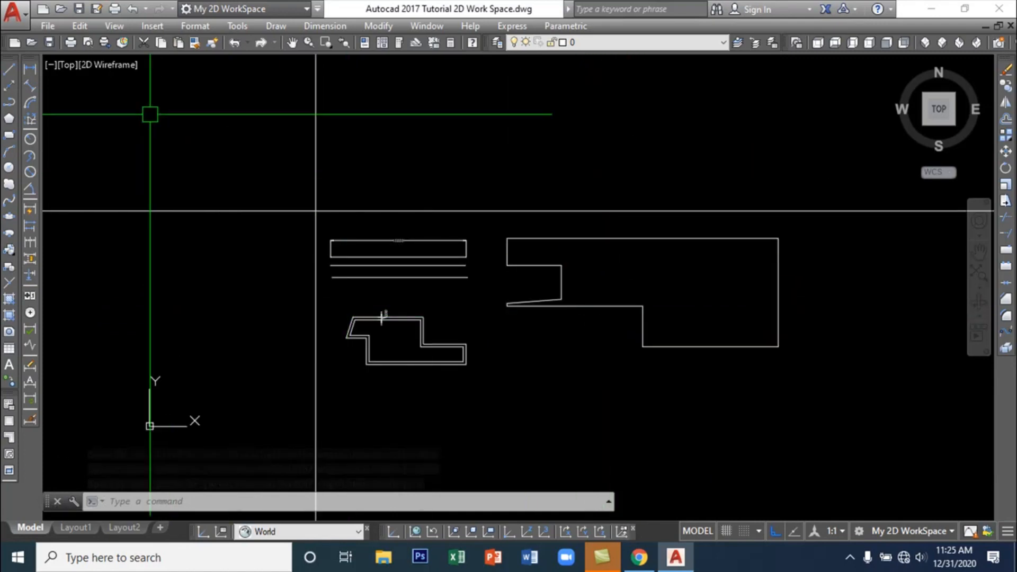
scroll(586, 301, "up", 1)
middle_click_drag(586, 301, 414, 292)
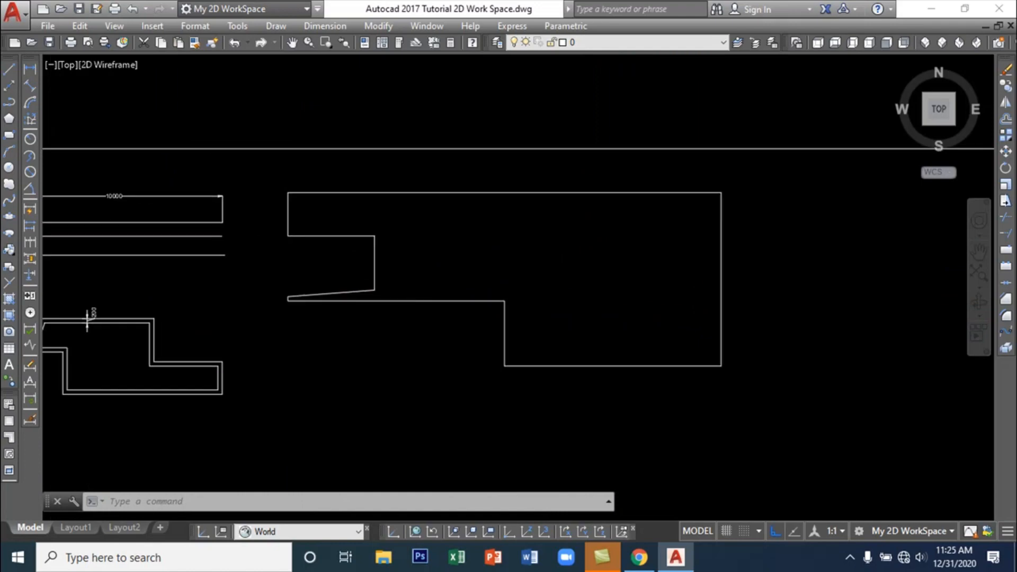
left_click(29, 70)
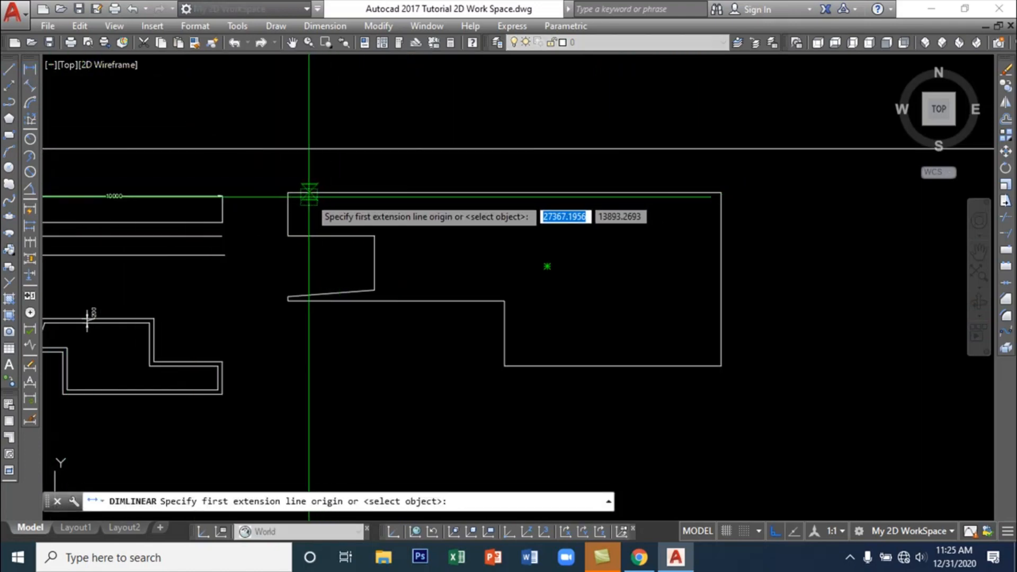
left_click(27, 86)
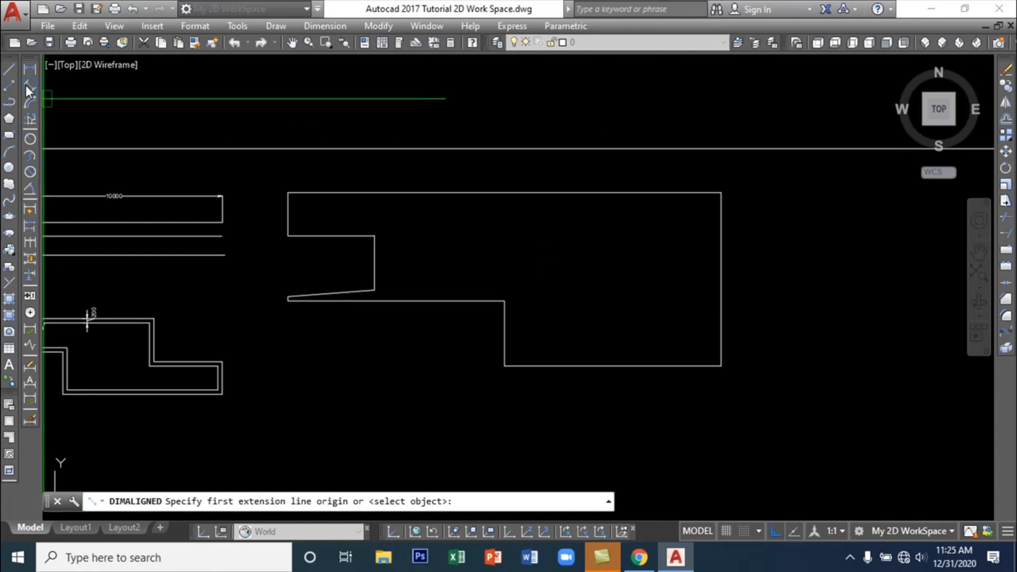
left_click(504, 192)
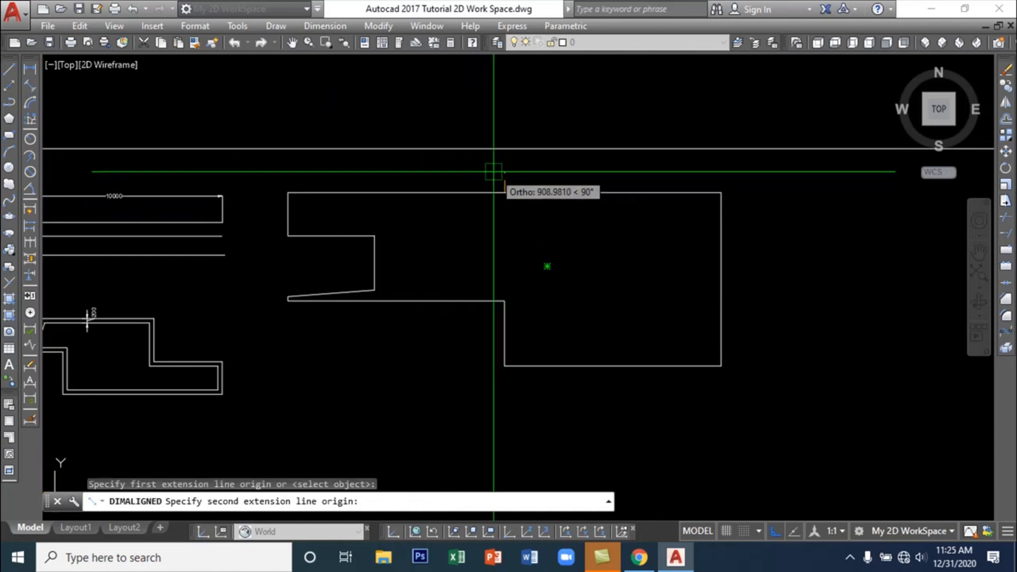
left_click(502, 152)
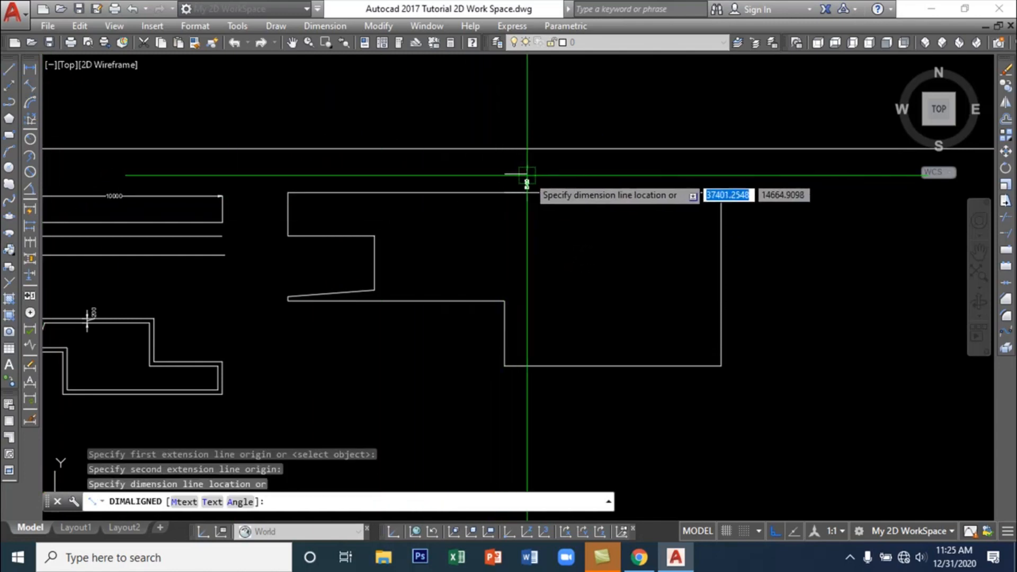
type("1")
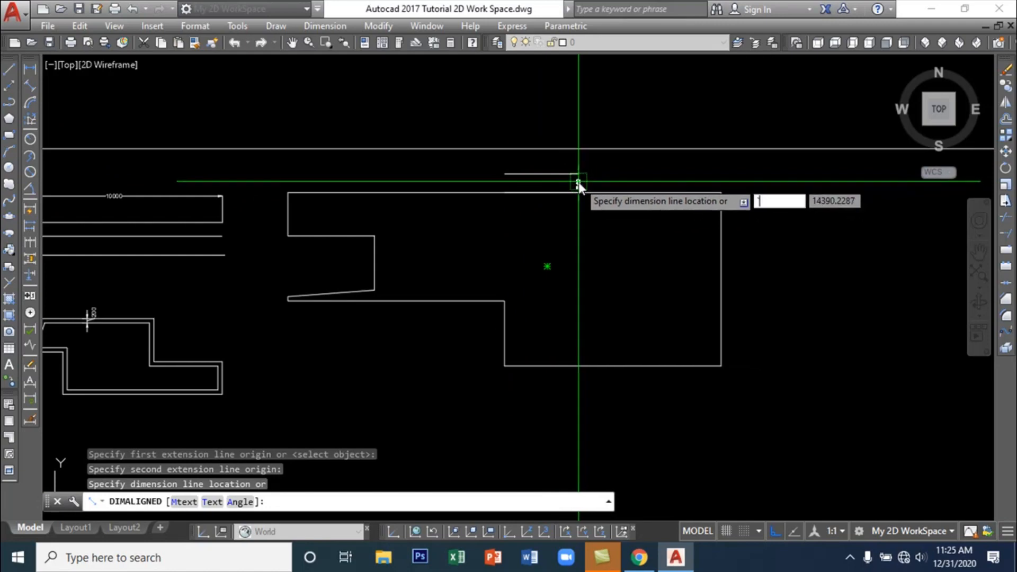
key("Escape")
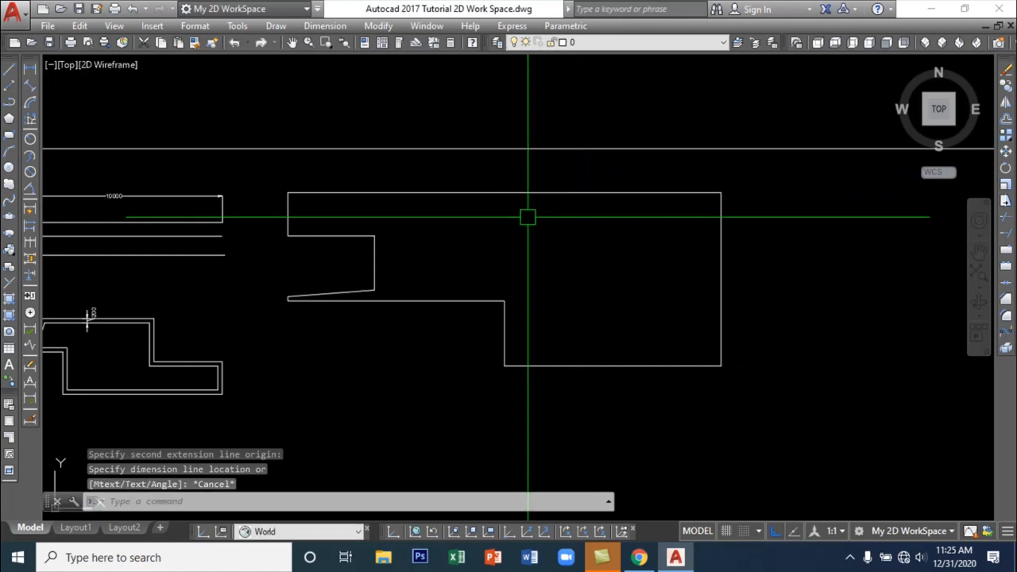
Add an aligned dimension above the polyline's full top edge, from its left corner to its right corner
left_click(28, 88)
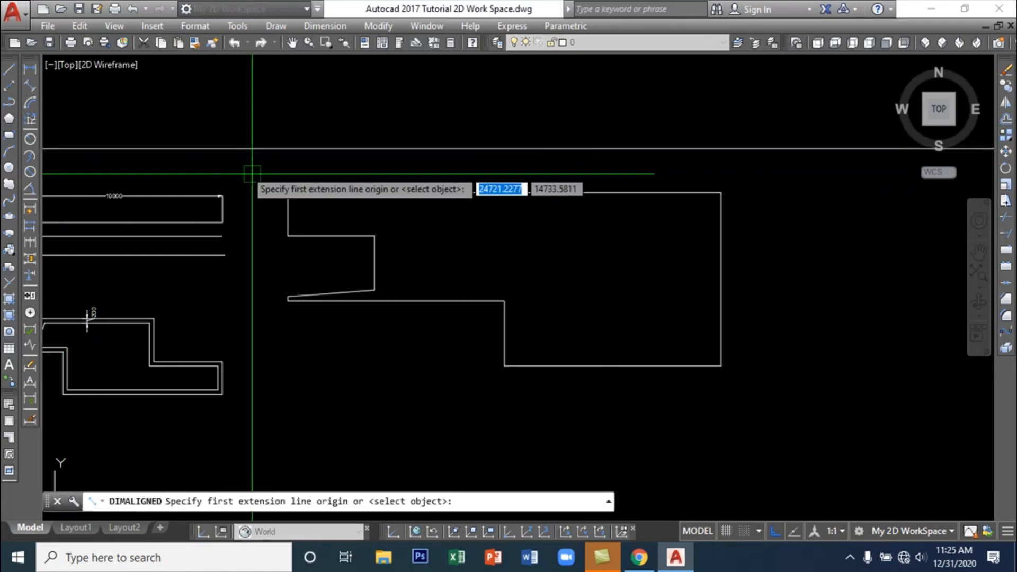
left_click(288, 193)
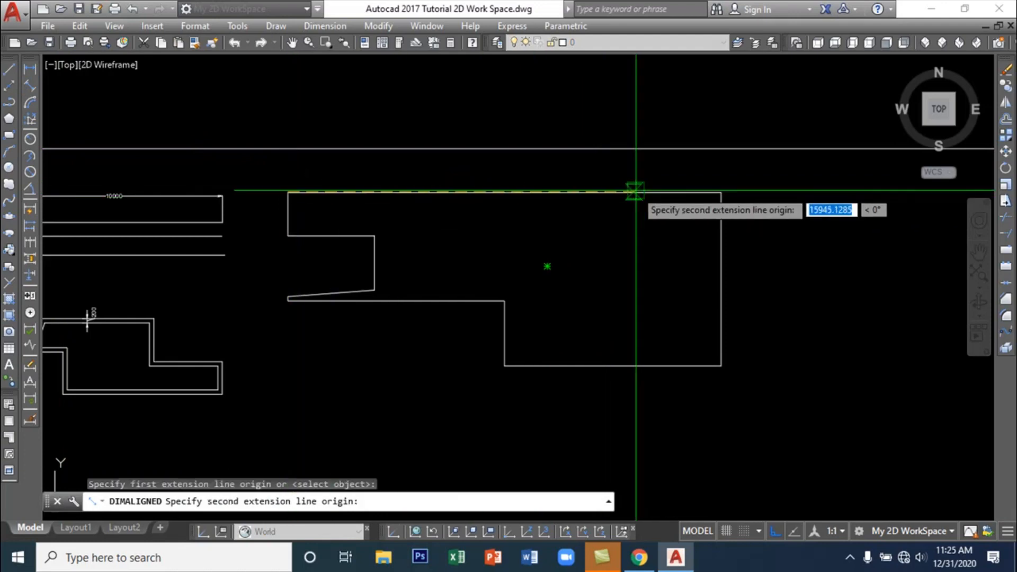
left_click(721, 192)
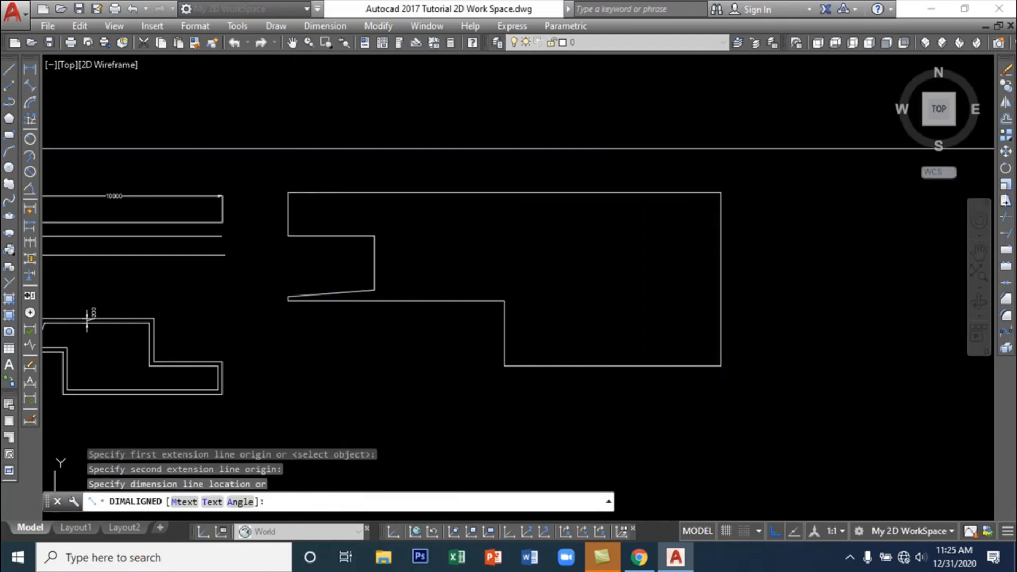
left_click(718, 168)
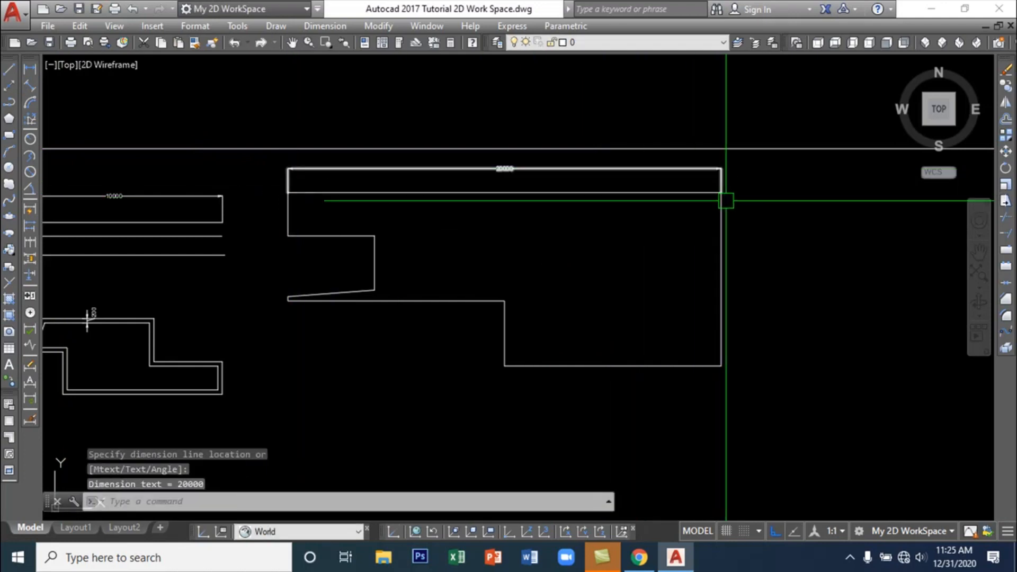
left_click(29, 90)
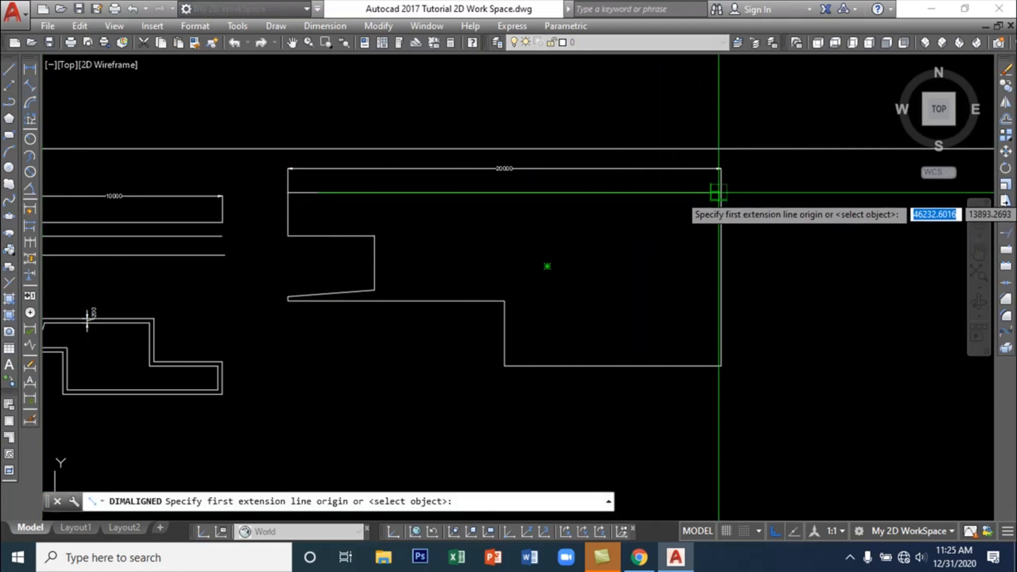
left_click(29, 69)
left_click(722, 278)
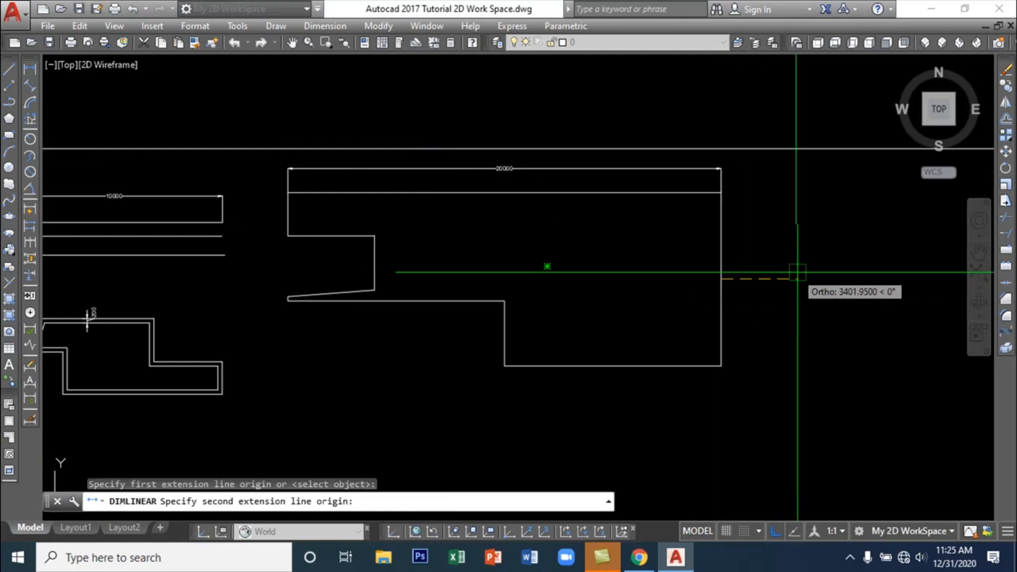
key("Escape")
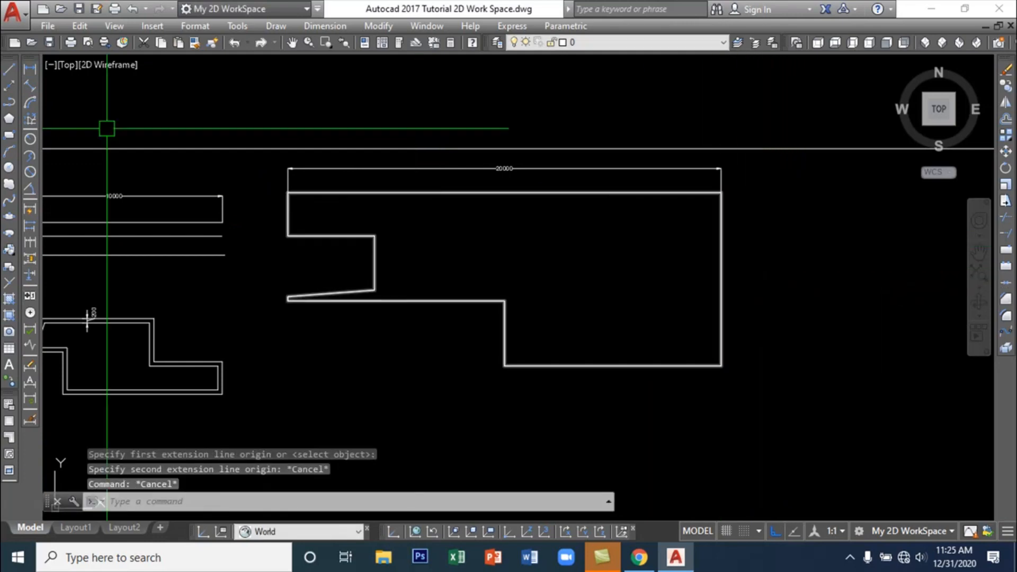
Add a vertical linear dimension for the polyline's right edge, placed just outside the outline
left_click(29, 69)
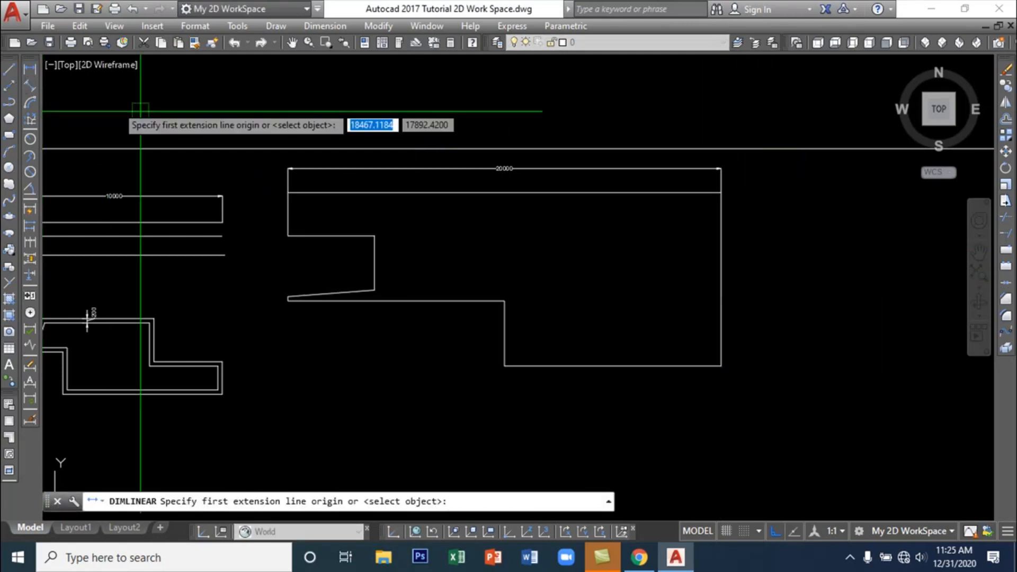
left_click(723, 201)
left_click(723, 366)
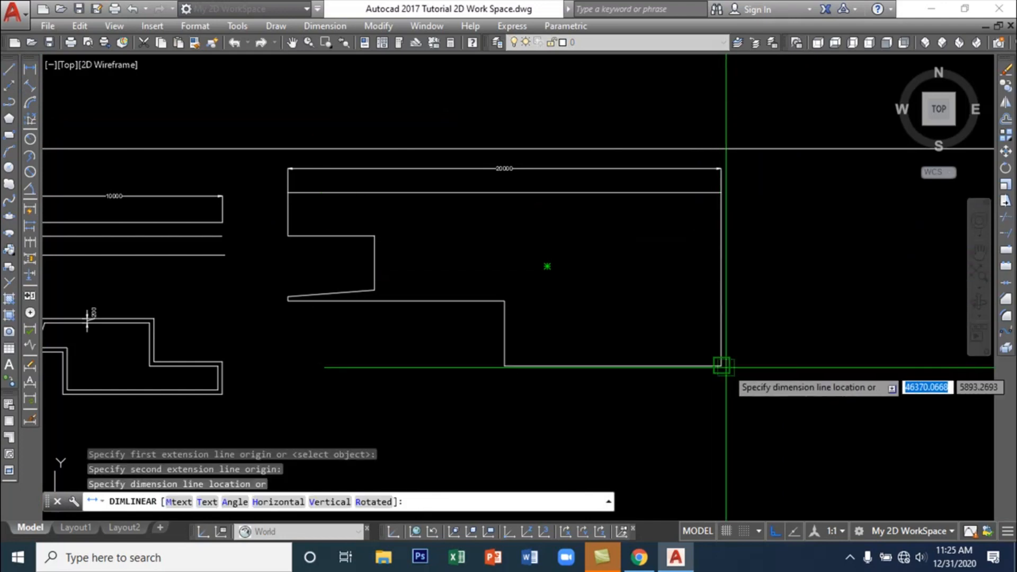
left_click(742, 367)
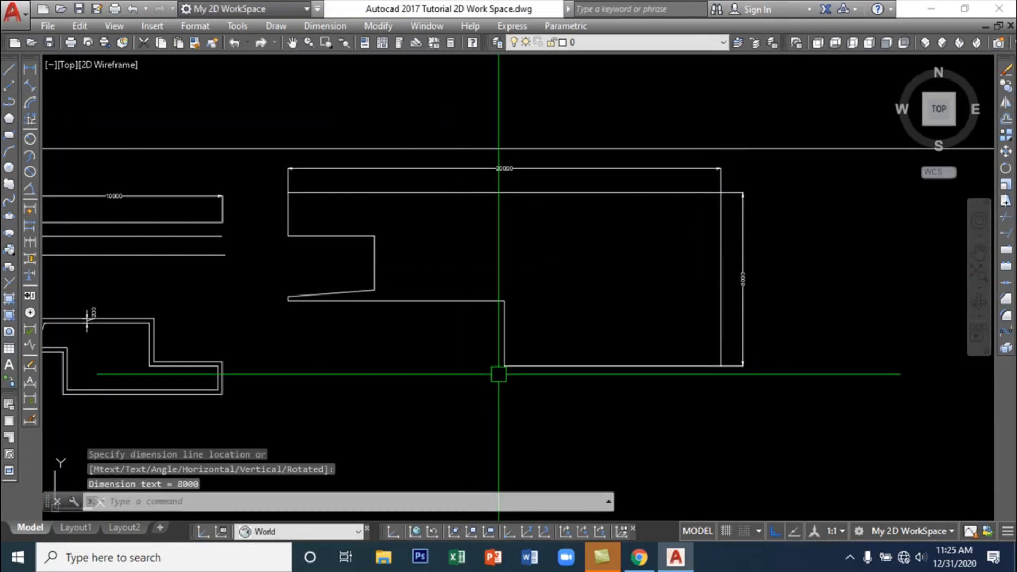
Add a horizontal linear dimension below the polyline's lowest edge, between its two bottom corners
key("Return")
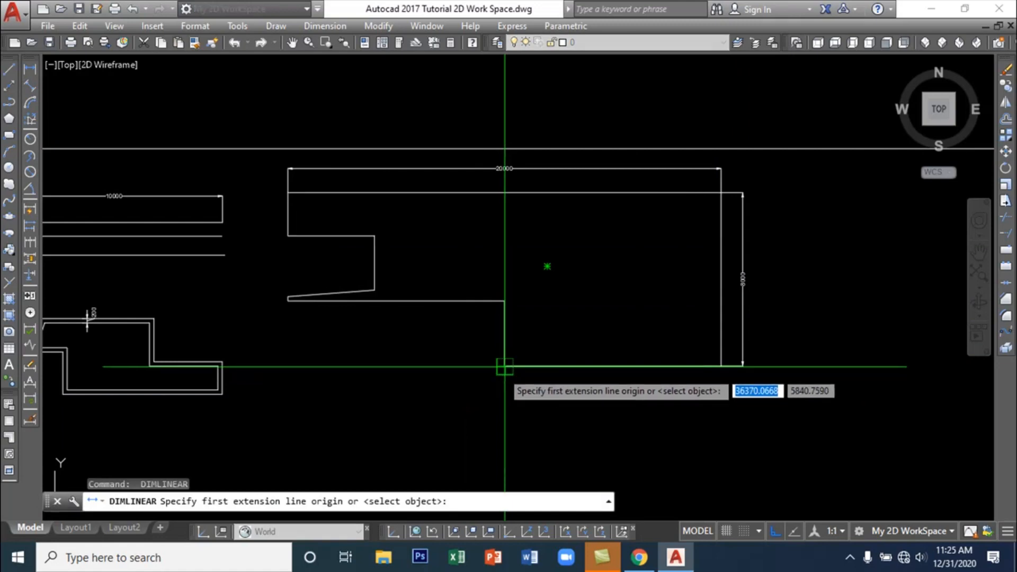
left_click(506, 371)
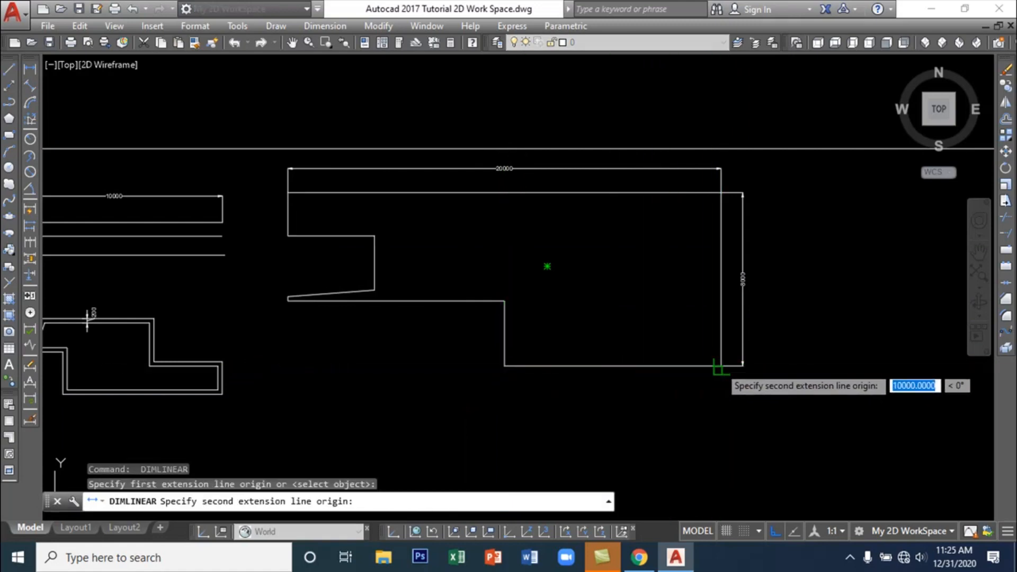
left_click(718, 367)
left_click(710, 387)
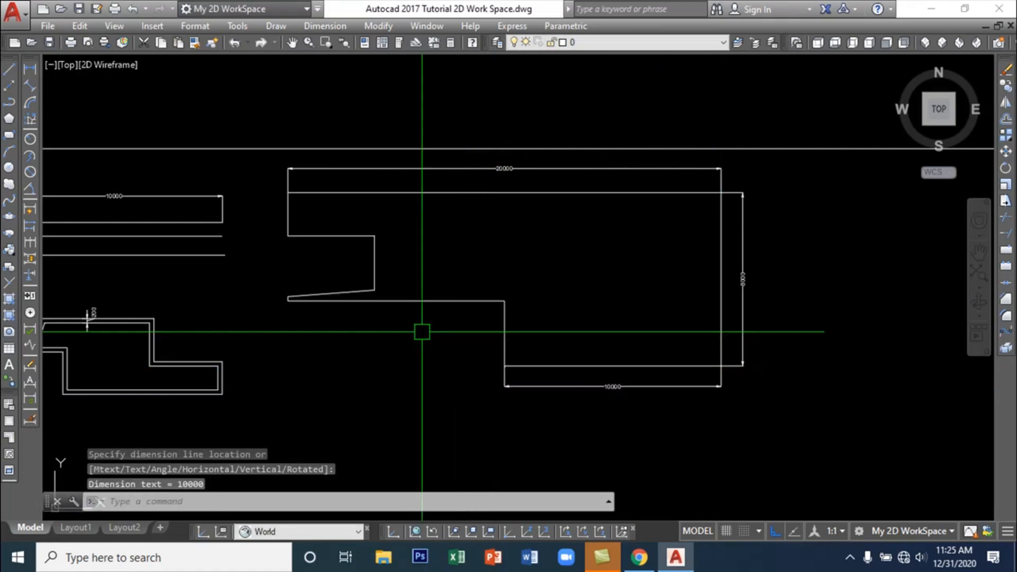
Add a horizontal linear dimension just below the polyline's raised lower-left edge, from the start corner to the step corner
key("Return")
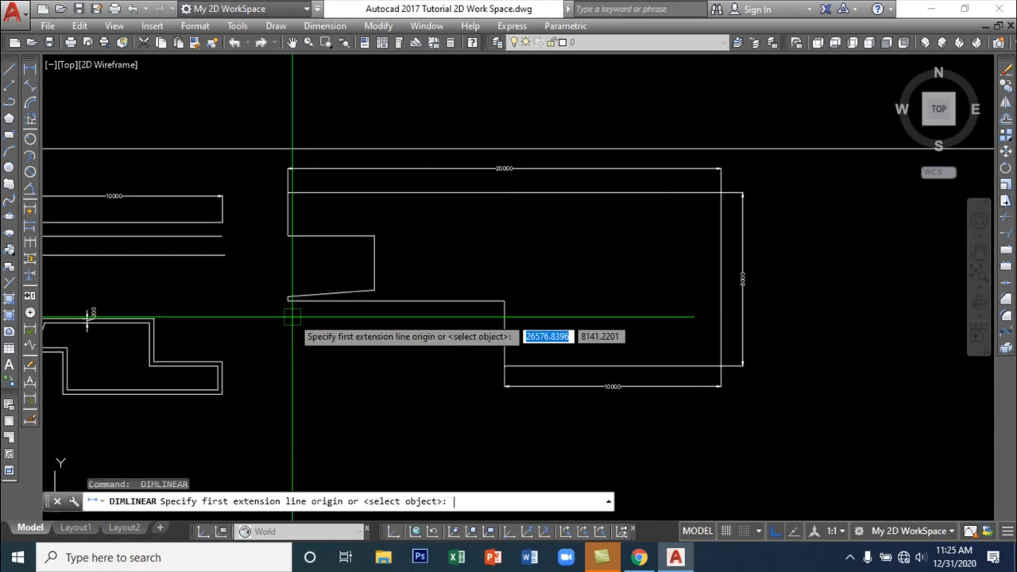
left_click(288, 300)
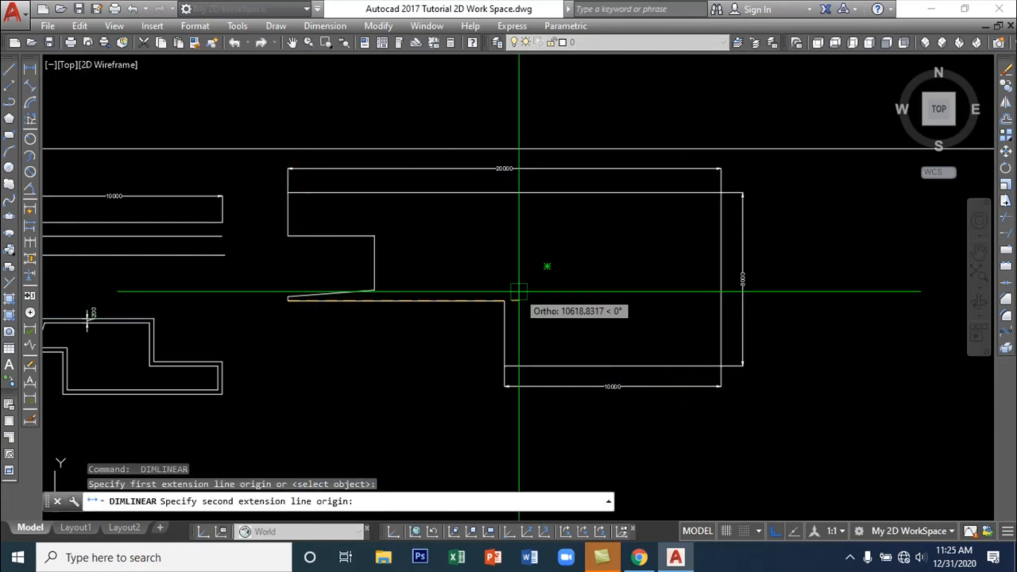
left_click(505, 300)
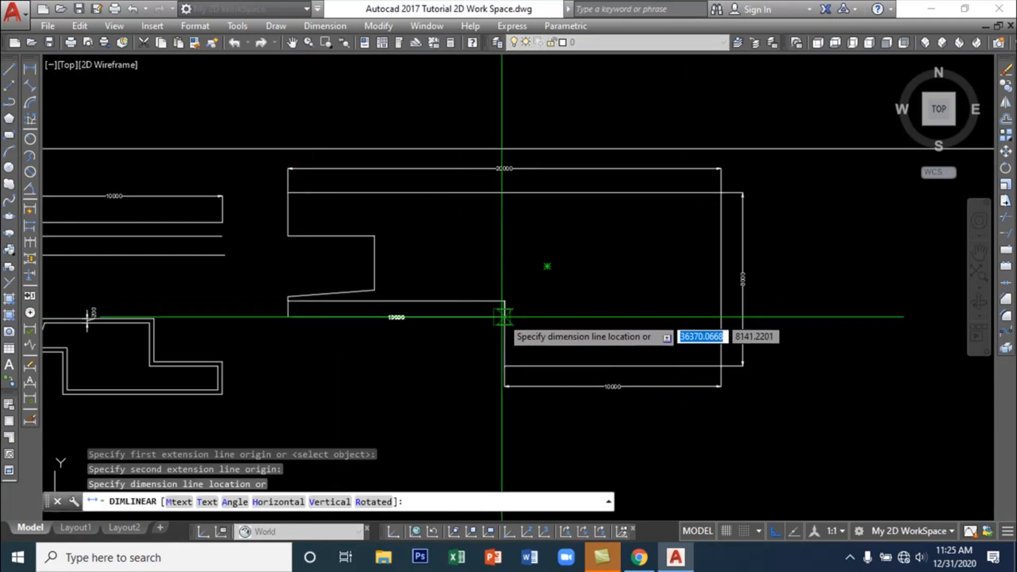
left_click(506, 317)
key("Escape")
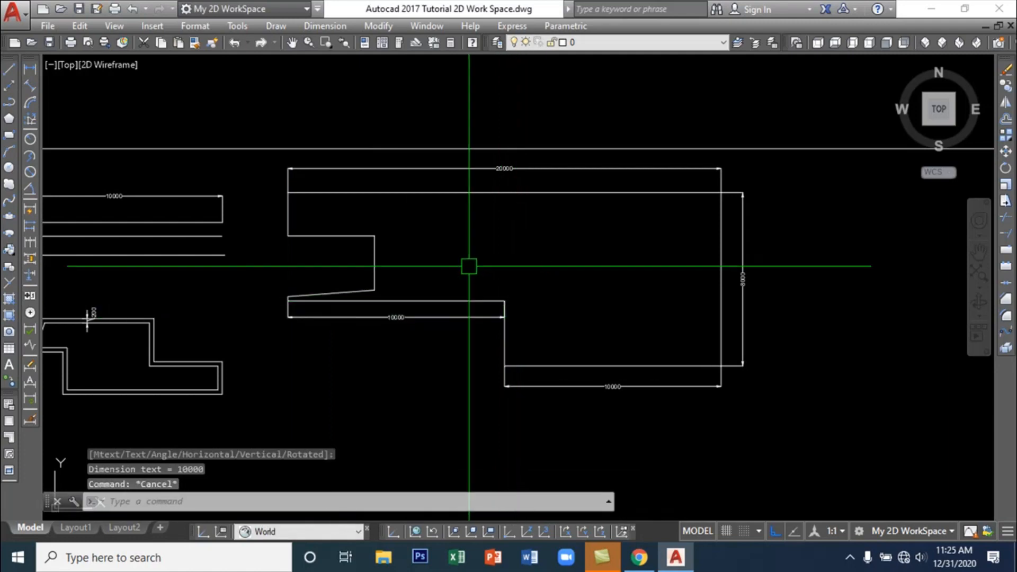
Add a vertical linear dimension for the polyline's lower step edge, placed just inside the outline
left_click(29, 68)
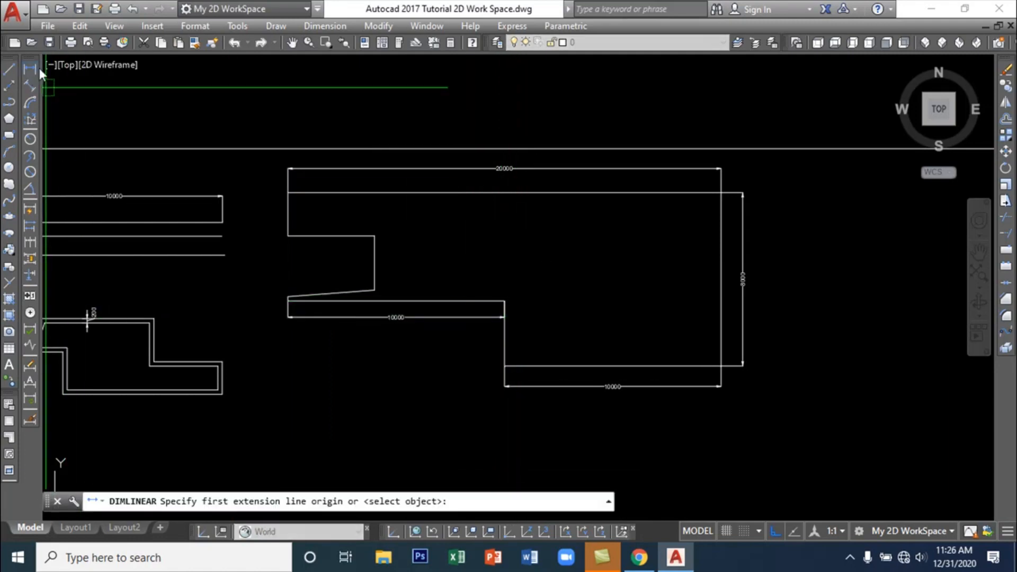
left_click(504, 300)
left_click(504, 366)
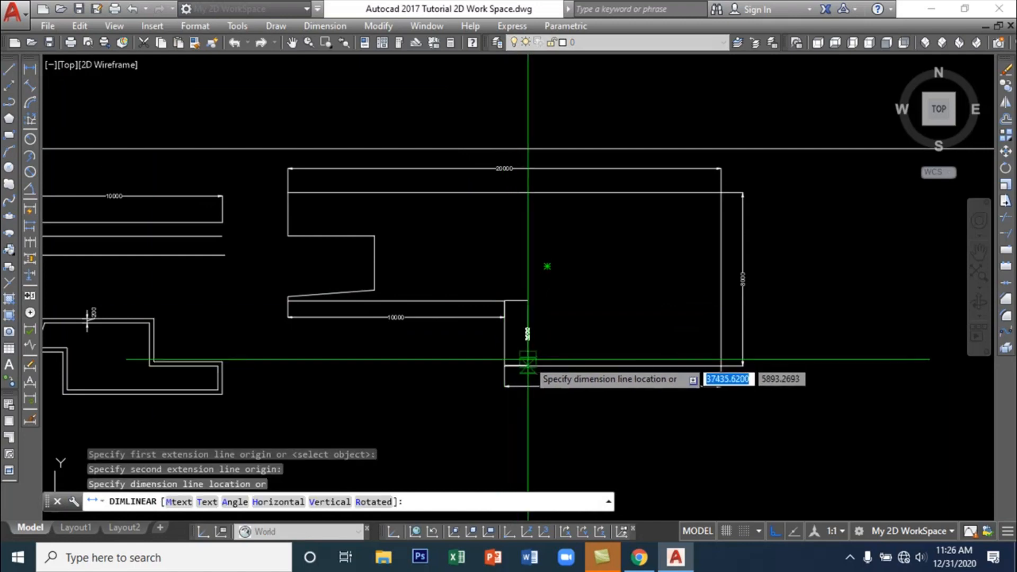
left_click(527, 334)
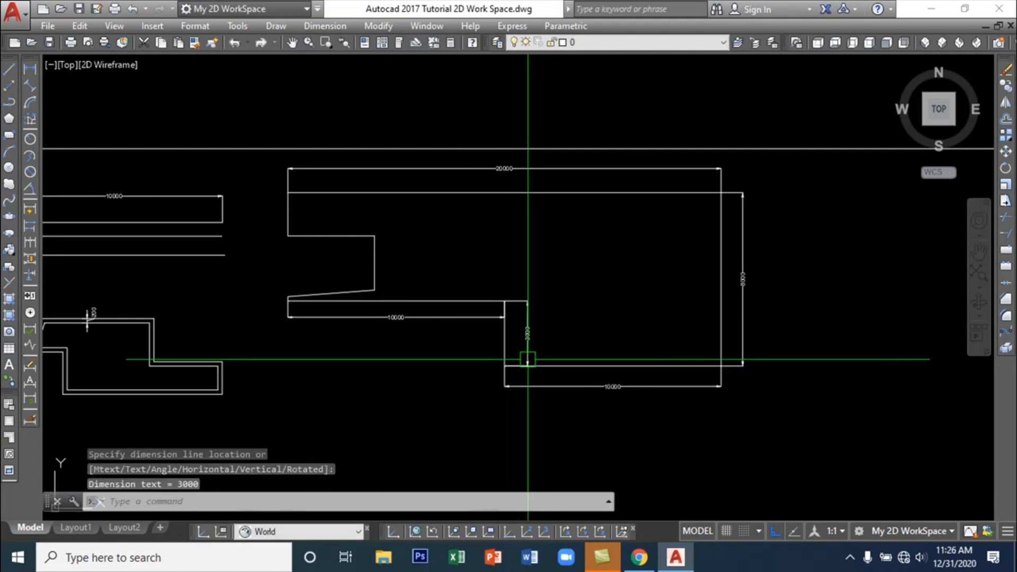
Add a vertical linear dimension for the inner edge of the left notch, placed just inside the outline
key("Return")
left_click(374, 236)
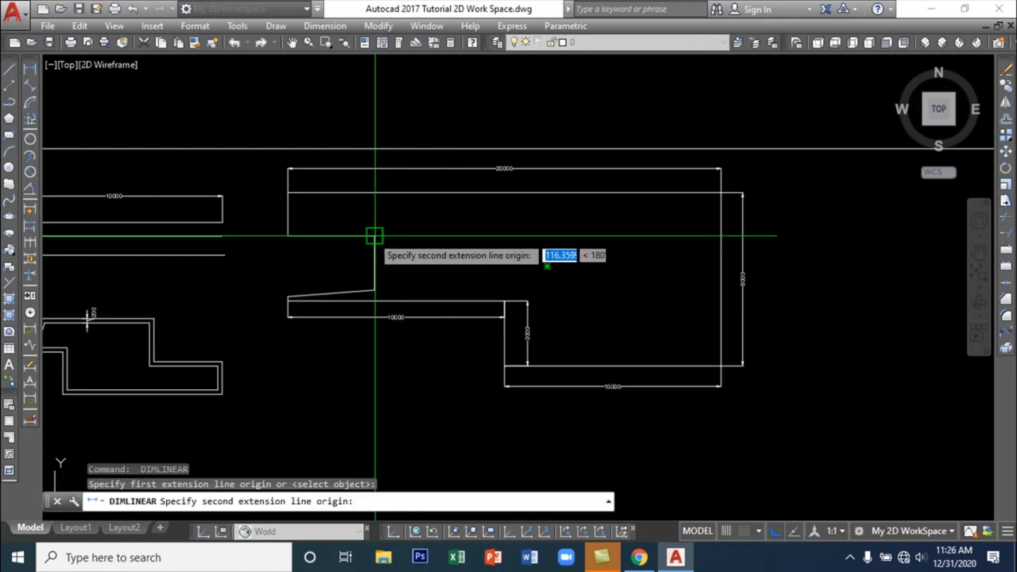
left_click(375, 290)
left_click(401, 291)
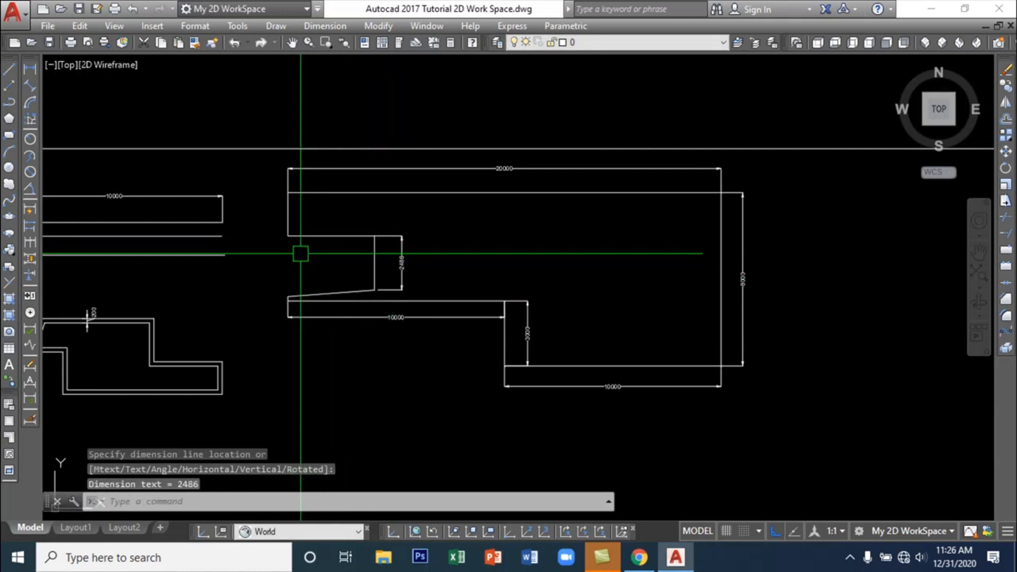
Add a horizontal linear dimension just above the notch's upper edge, from its outer corner to its inner corner
key("Return")
left_click(288, 236)
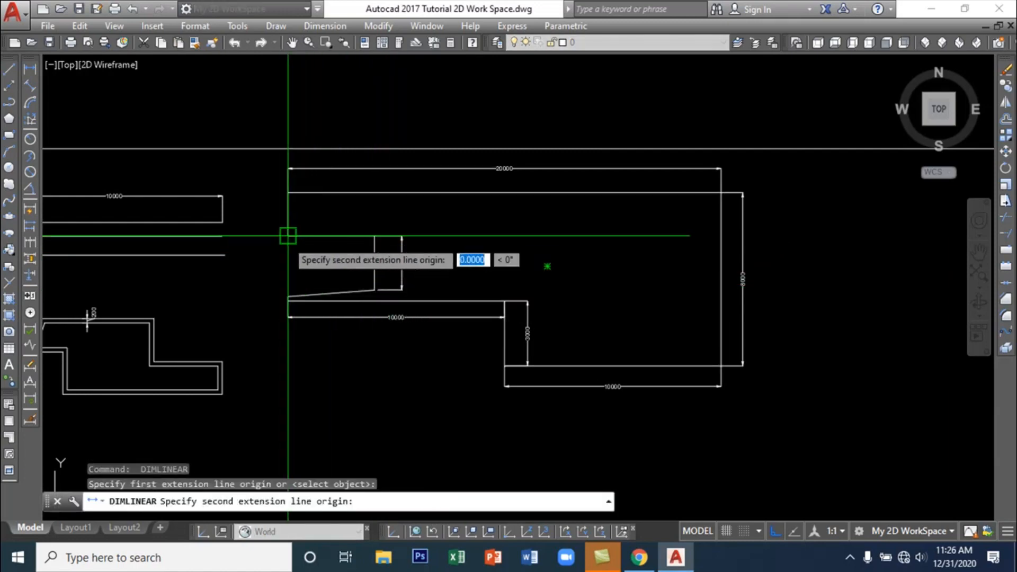
left_click(372, 236)
left_click(347, 225)
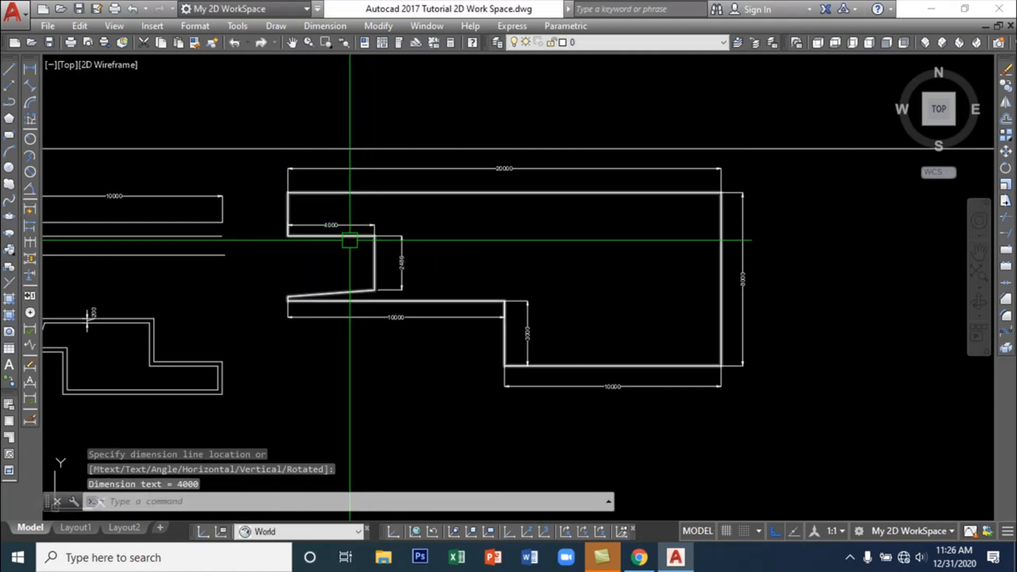
Add a vertical linear dimension for the polyline's upper-left edge above the notch, placed just outside the outline
key("Return")
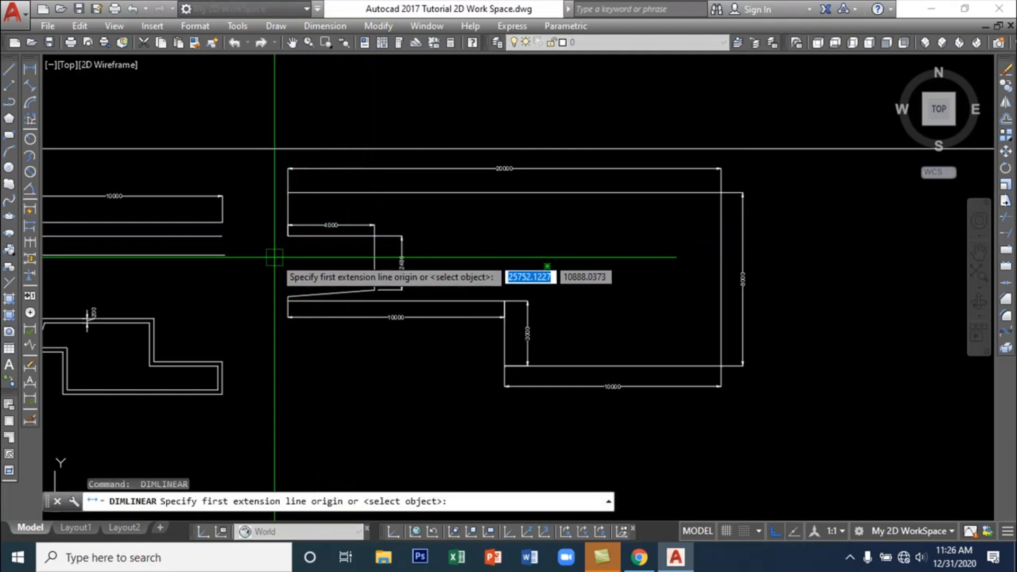
key("Return")
key("Escape")
key("Return")
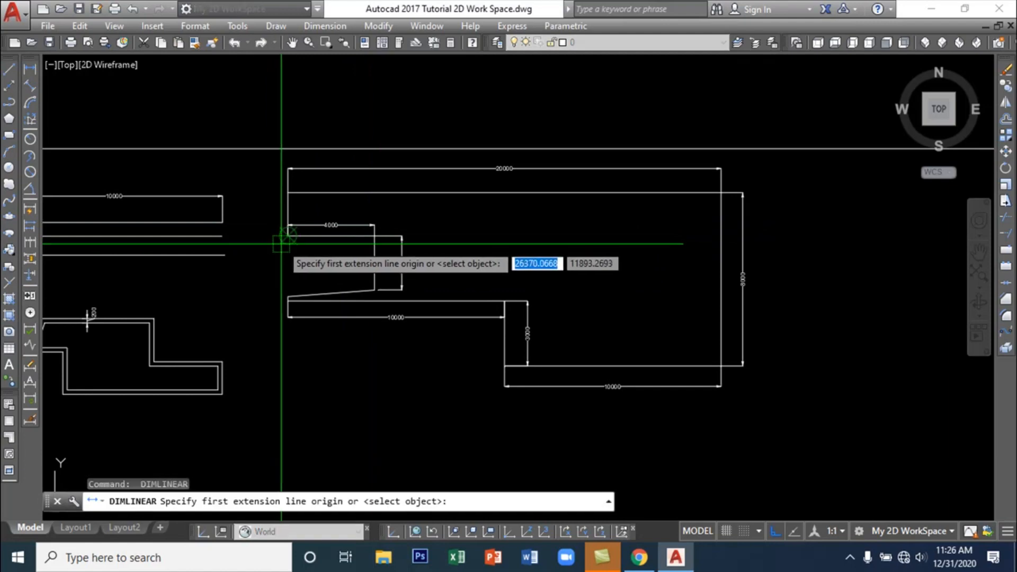
left_click(288, 237)
left_click(288, 193)
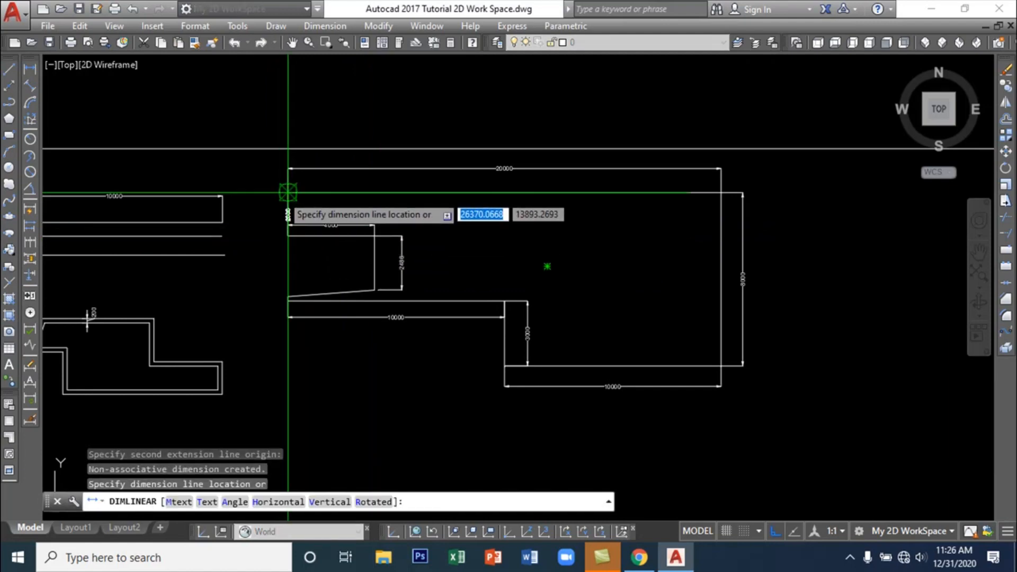
left_click(270, 199)
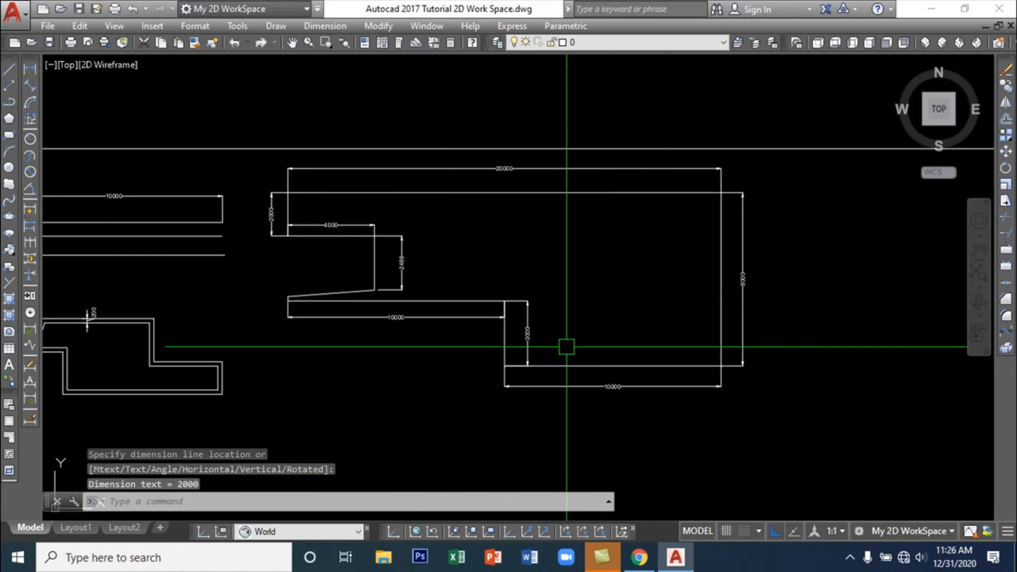
Try a linear dimension at the short left edge below the notch and erase the misplaced dimension
scroll(325, 289, "up", 4)
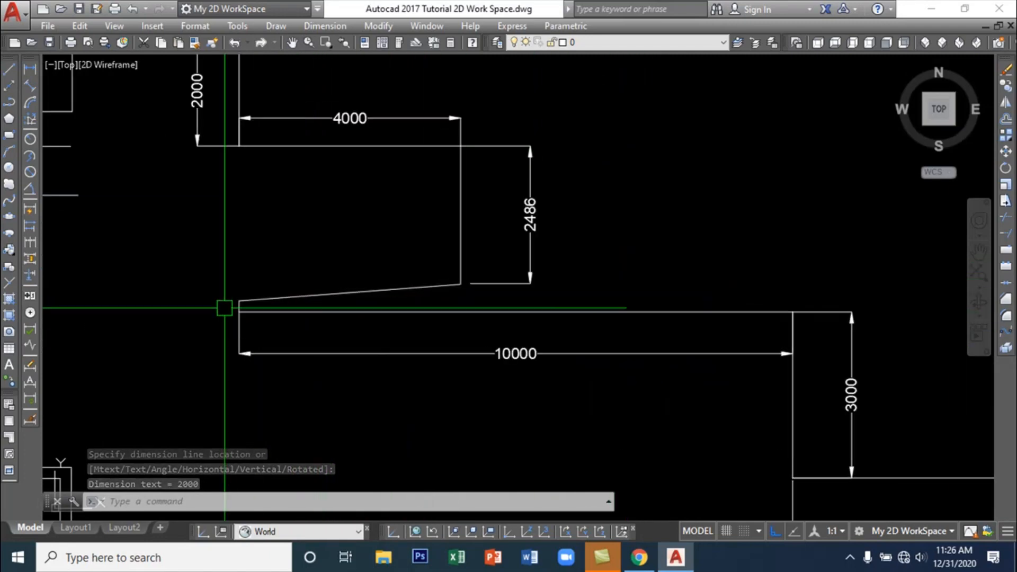
key("Return")
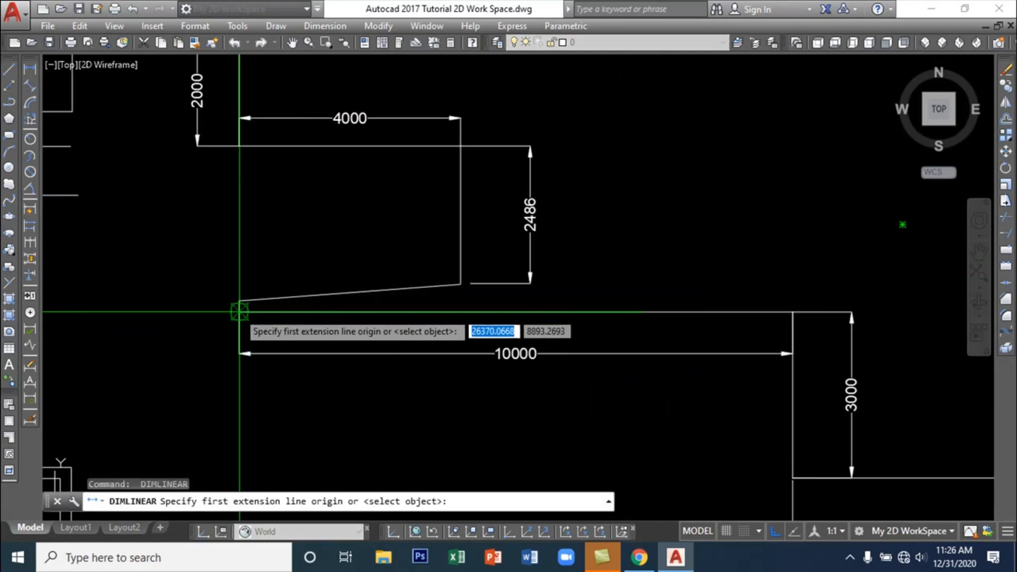
left_click(239, 301)
left_click(239, 301)
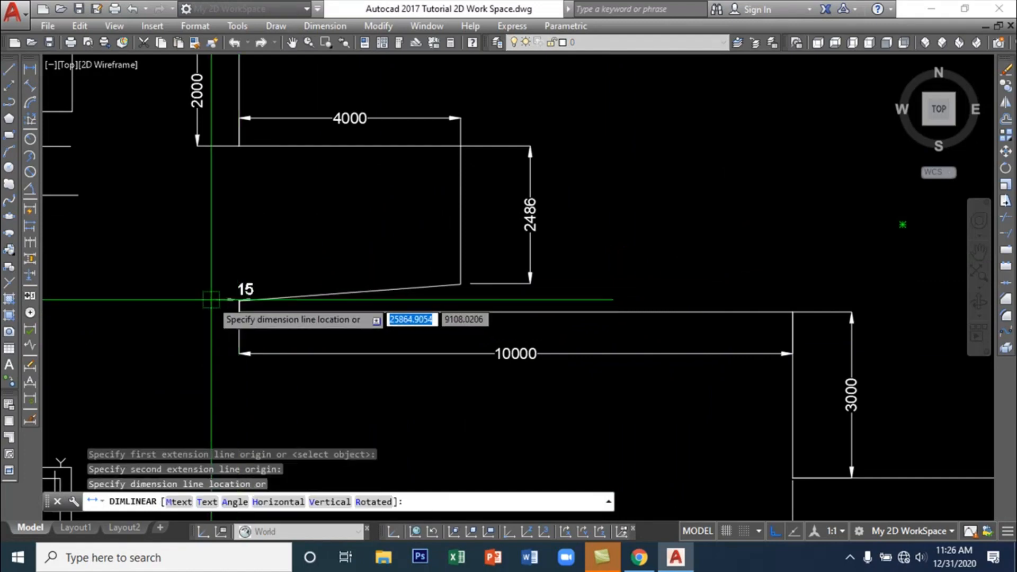
left_click(211, 300)
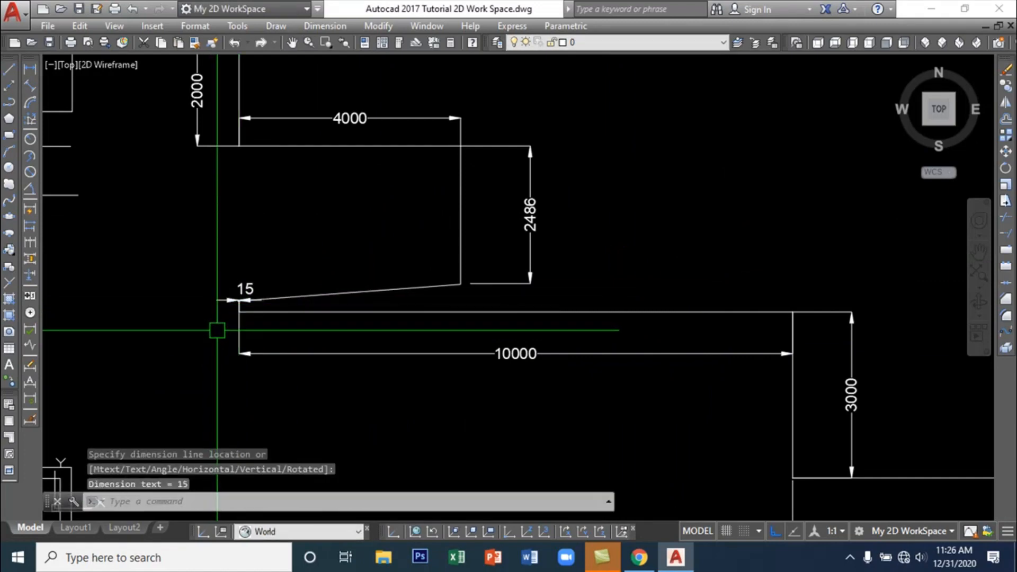
key("Escape")
left_click(249, 286)
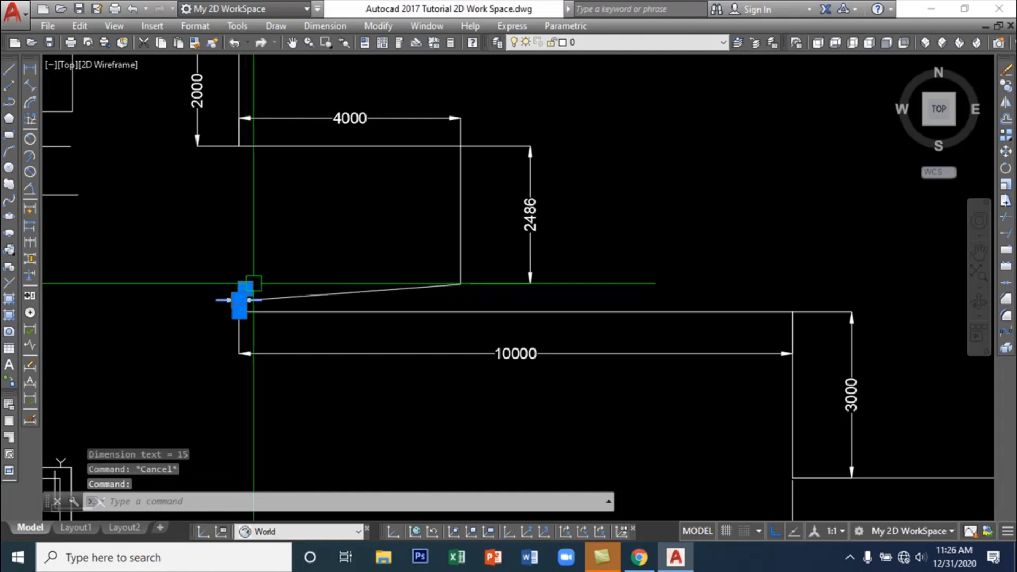
key("Delete")
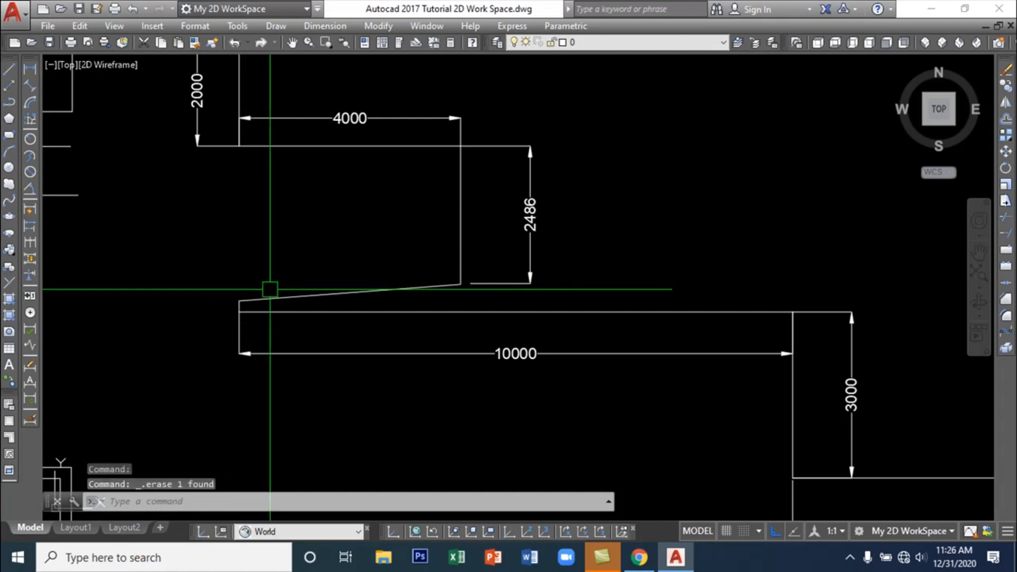
Add a vertical linear dimension for the short left edge below the notch, placed just outside the outline
left_click(31, 68)
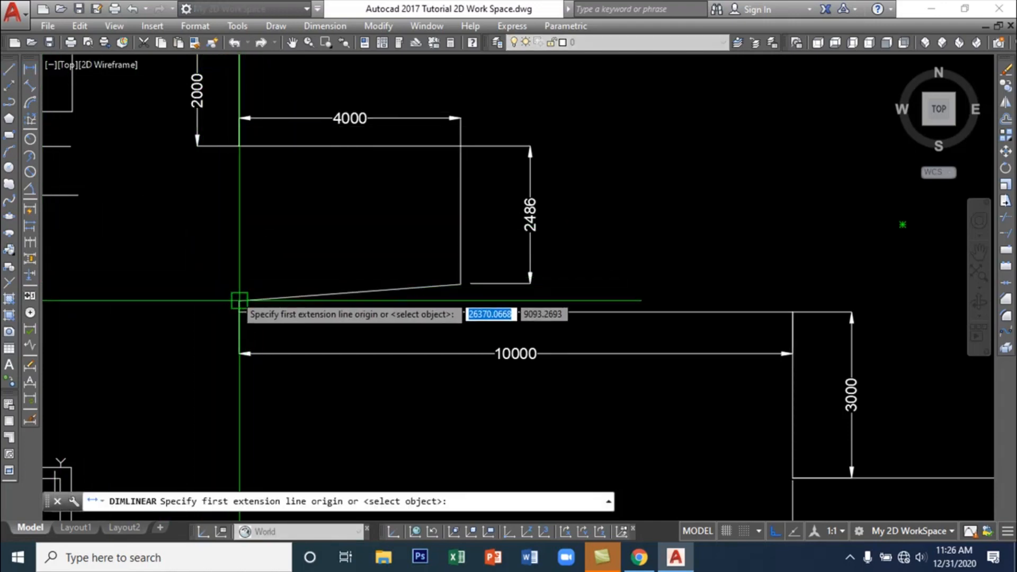
left_click(197, 312)
Place a horizontal linear dimension above the notch's slanted lower edge, between its two ends, and erase it
key("Return")
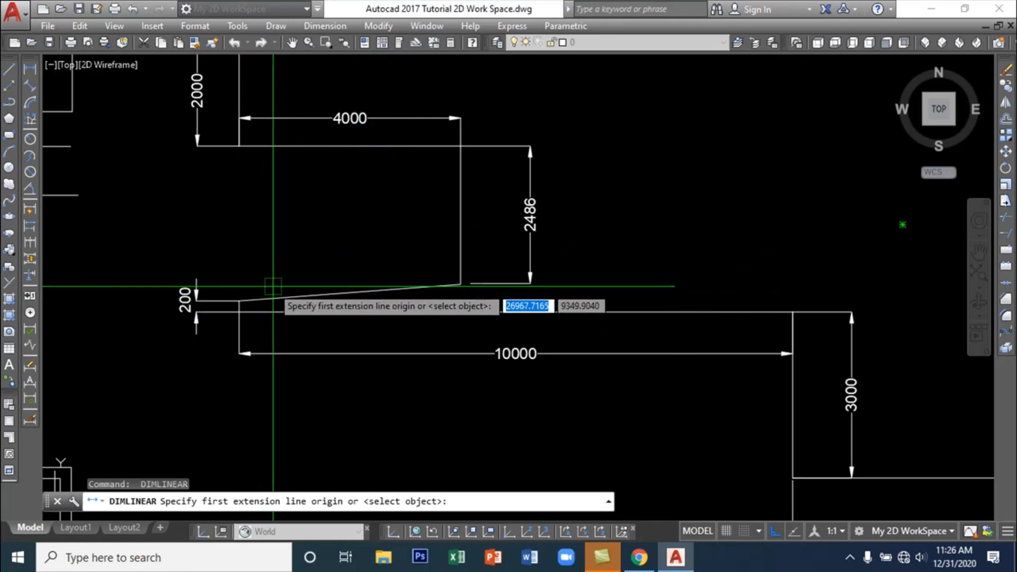
left_click(29, 69)
left_click(239, 301)
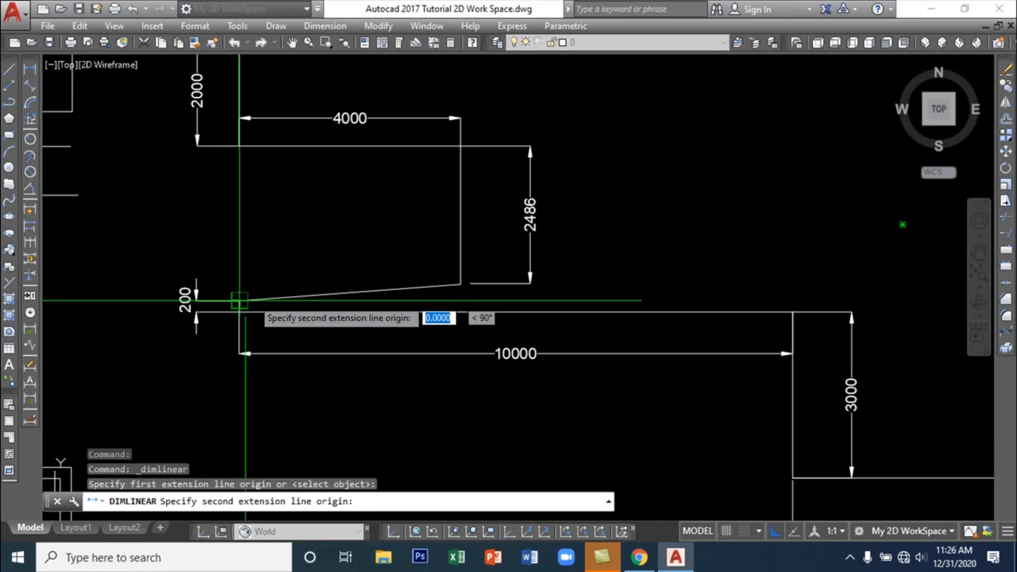
left_click(461, 284)
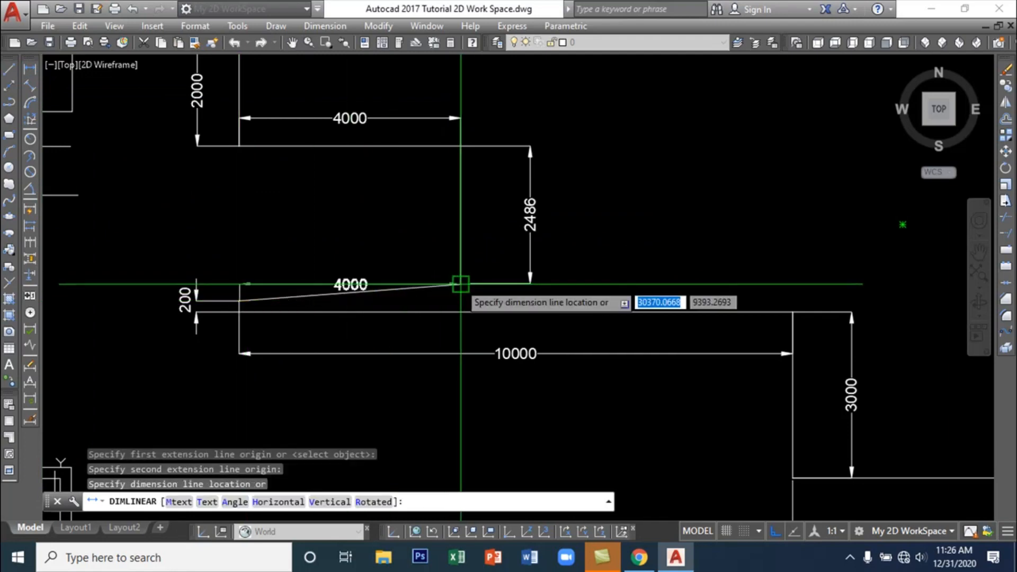
left_click(461, 227)
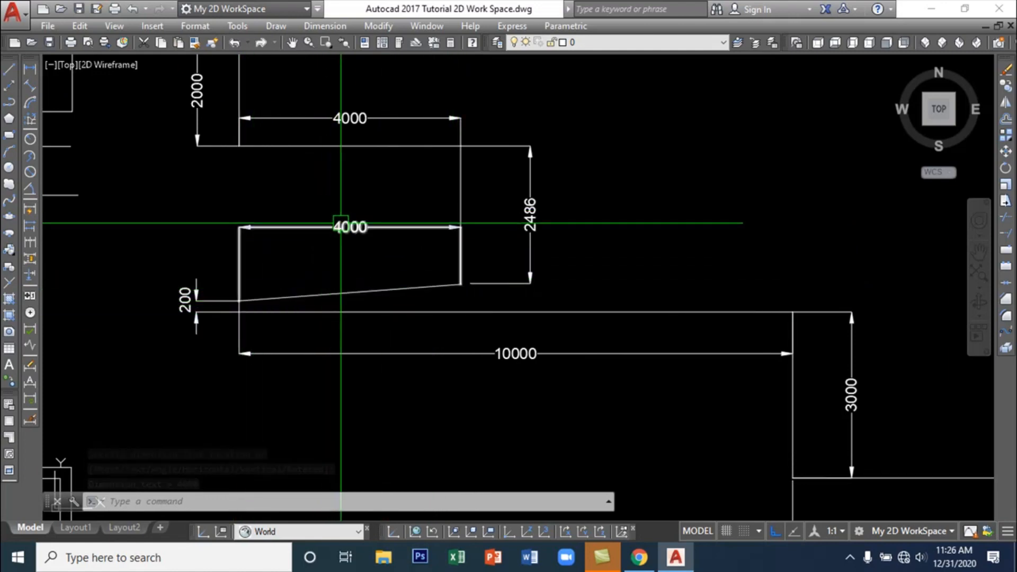
left_click(346, 227)
mouse_move(348, 227)
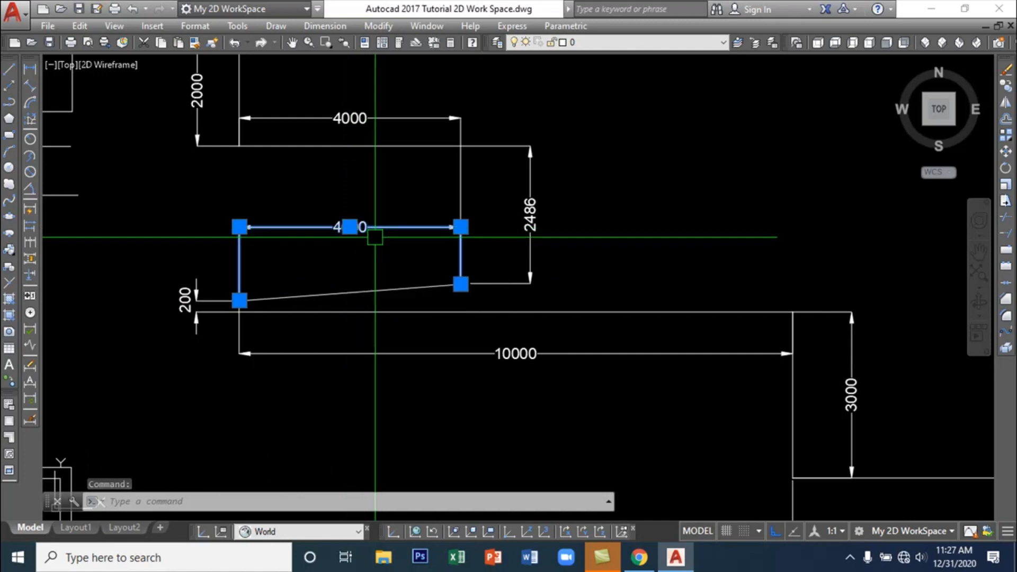
key("Delete")
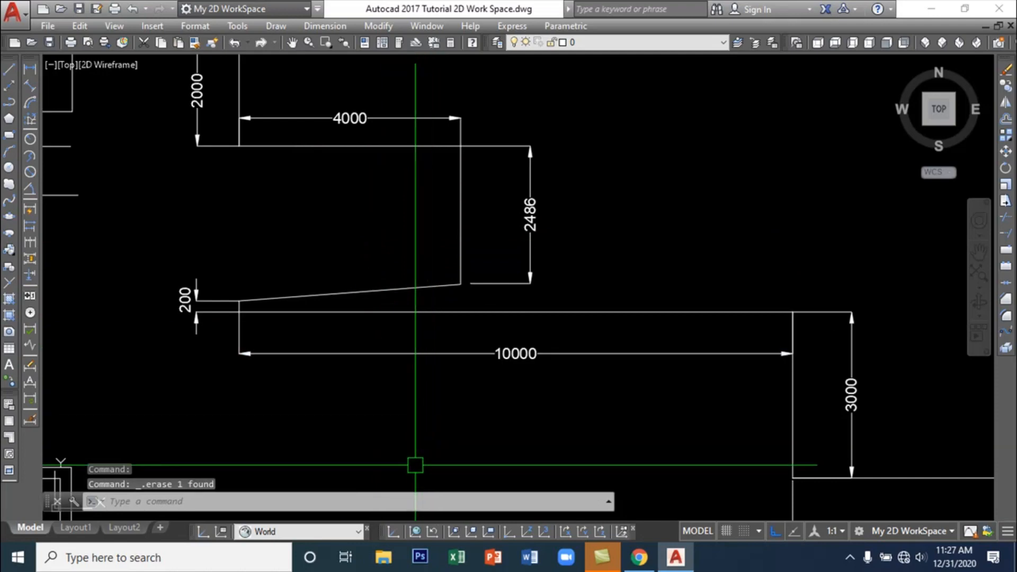
Align the UCS with the notch's slanted edge, with its origin at the outer end and the X-axis through the inner end
left_click(394, 532)
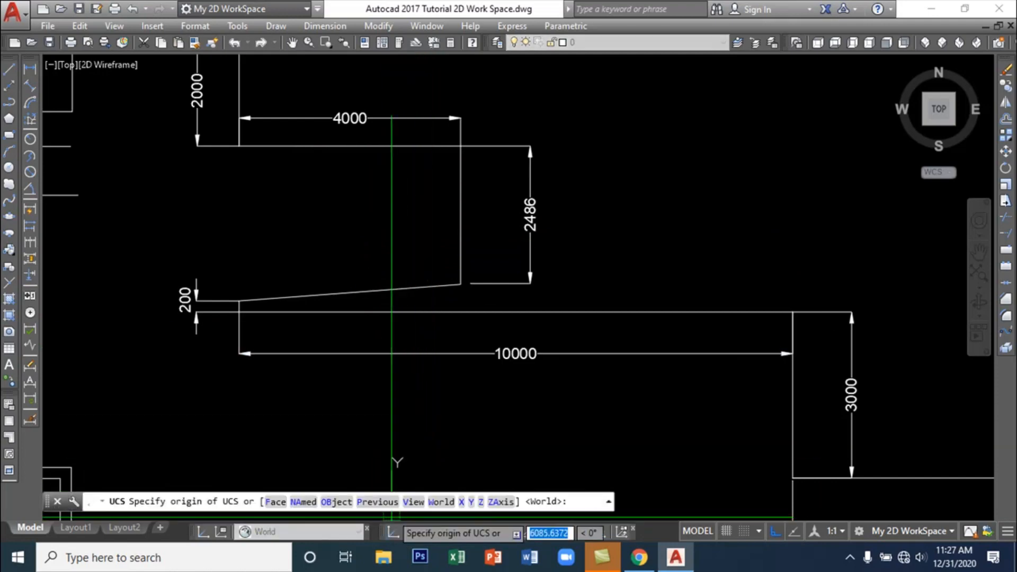
left_click(240, 300)
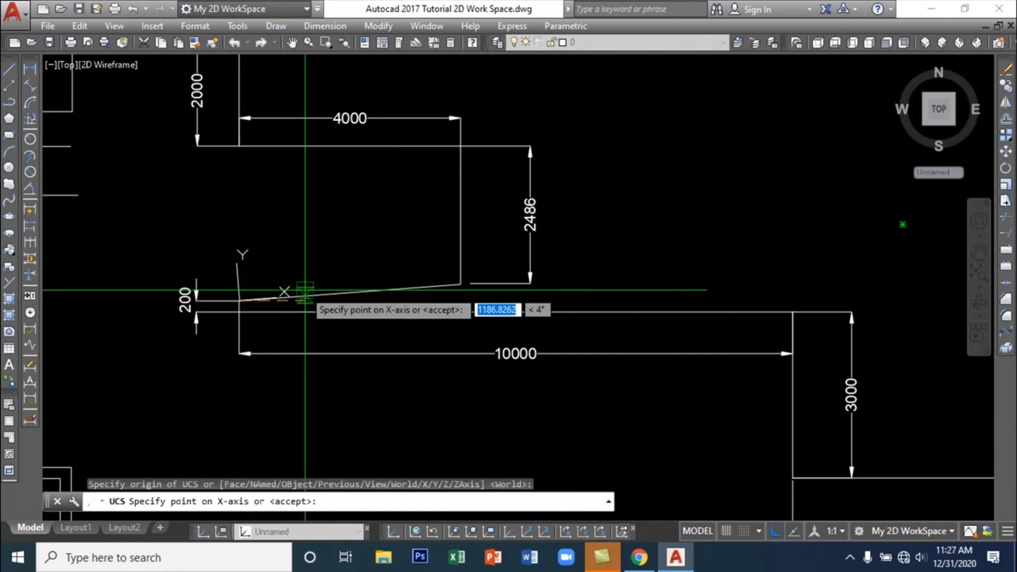
left_click(459, 284)
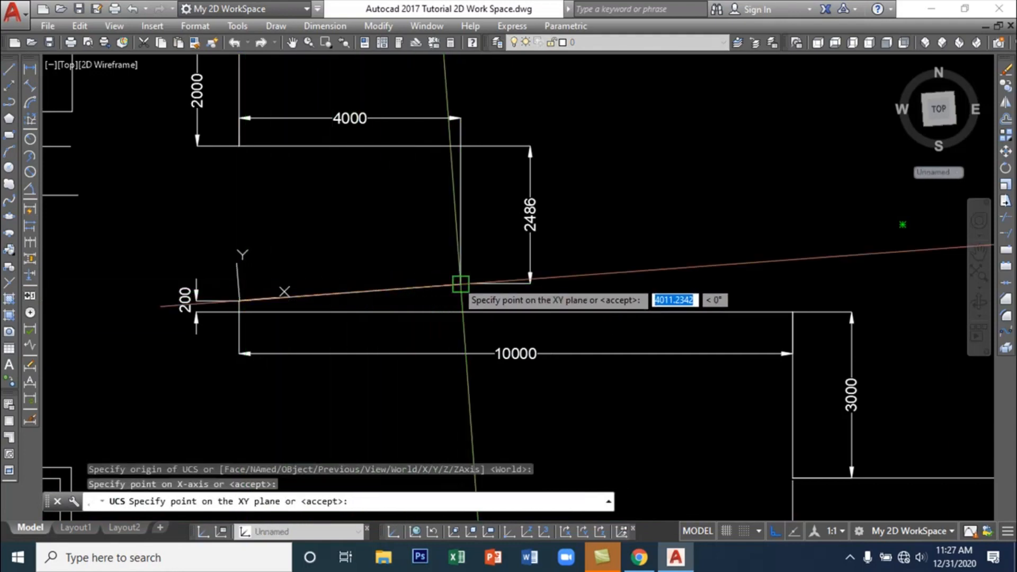
left_click(335, 197)
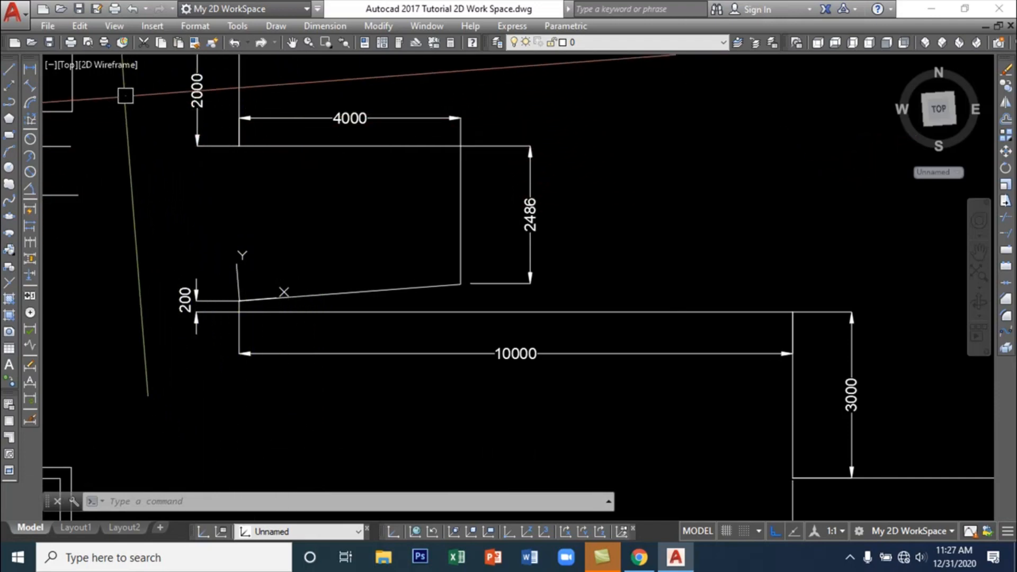
Add a linear dimension parallel to the notch's slanted edge, between its two ends, placed just above it
left_click(29, 69)
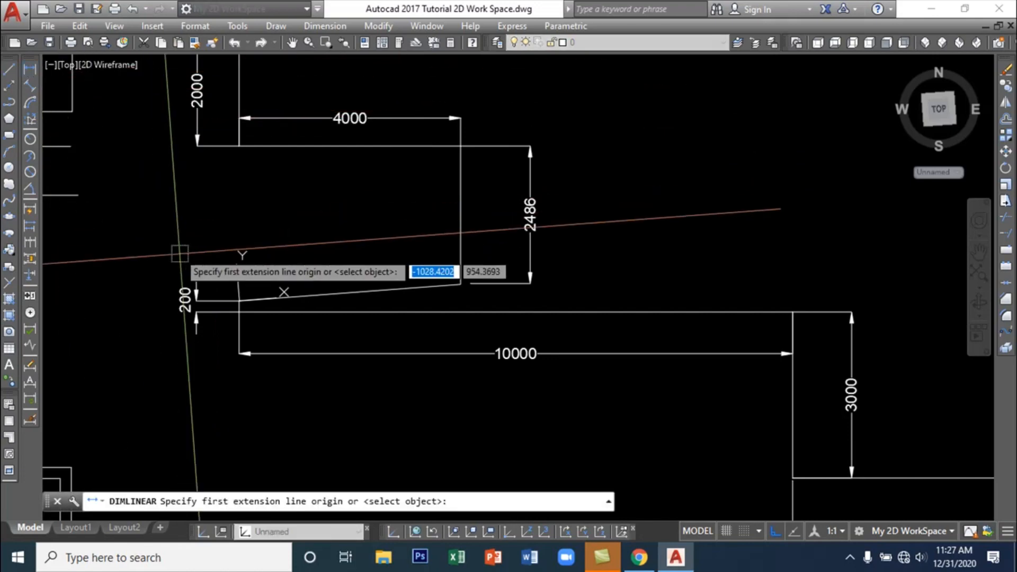
left_click(240, 300)
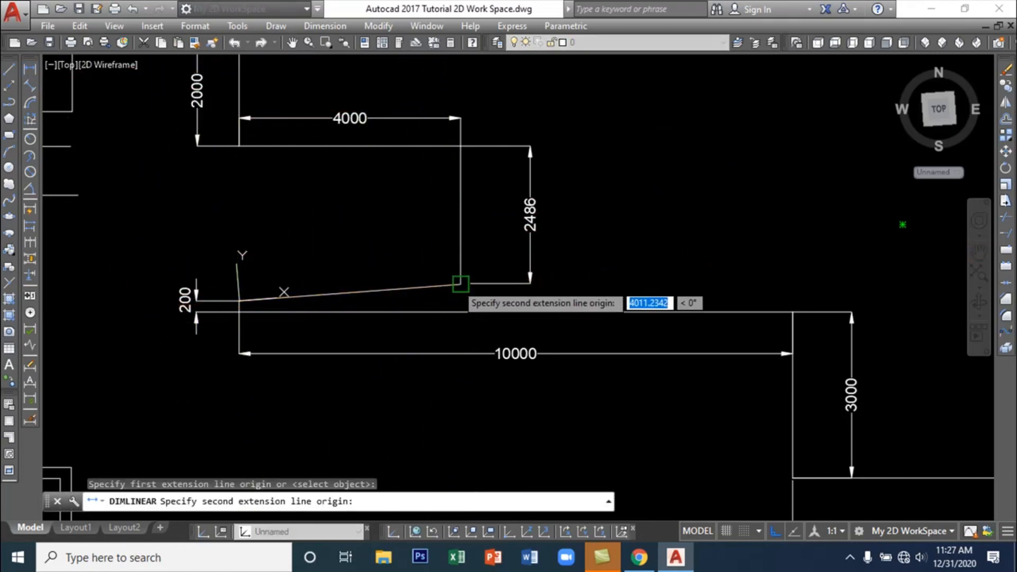
left_click(459, 284)
left_click(444, 249)
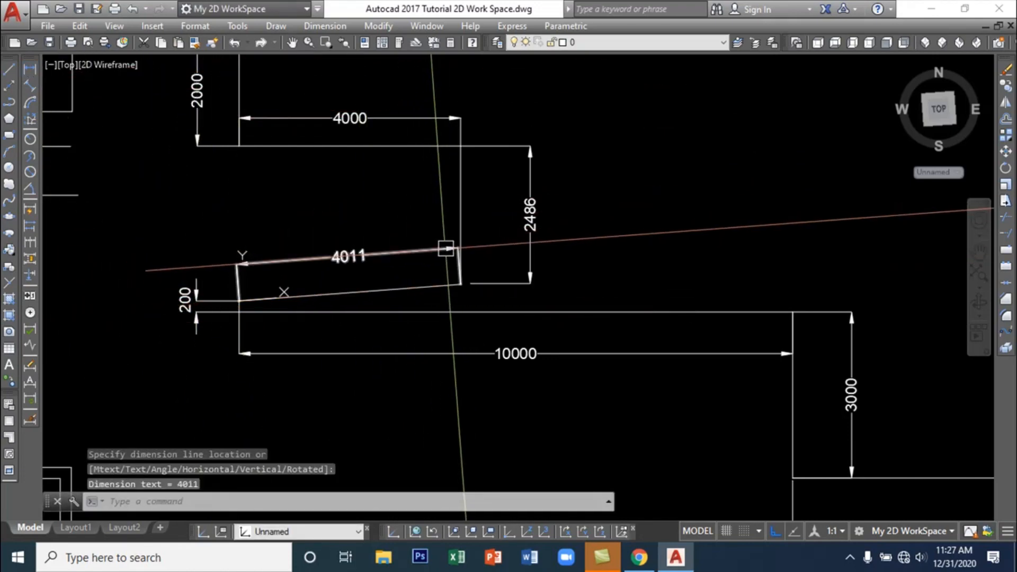
Restore the World coordinate system
key("Return")
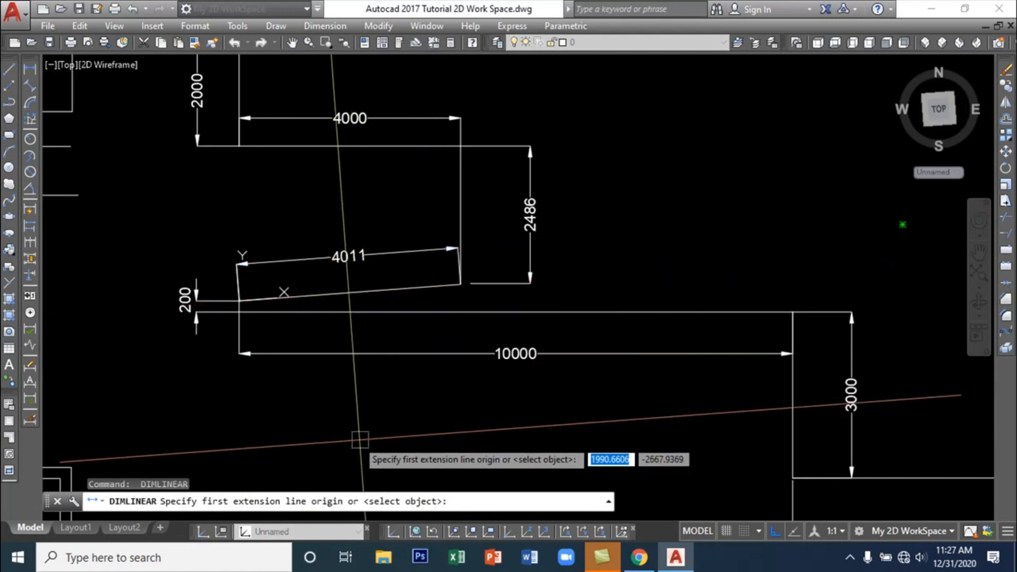
left_click(407, 531)
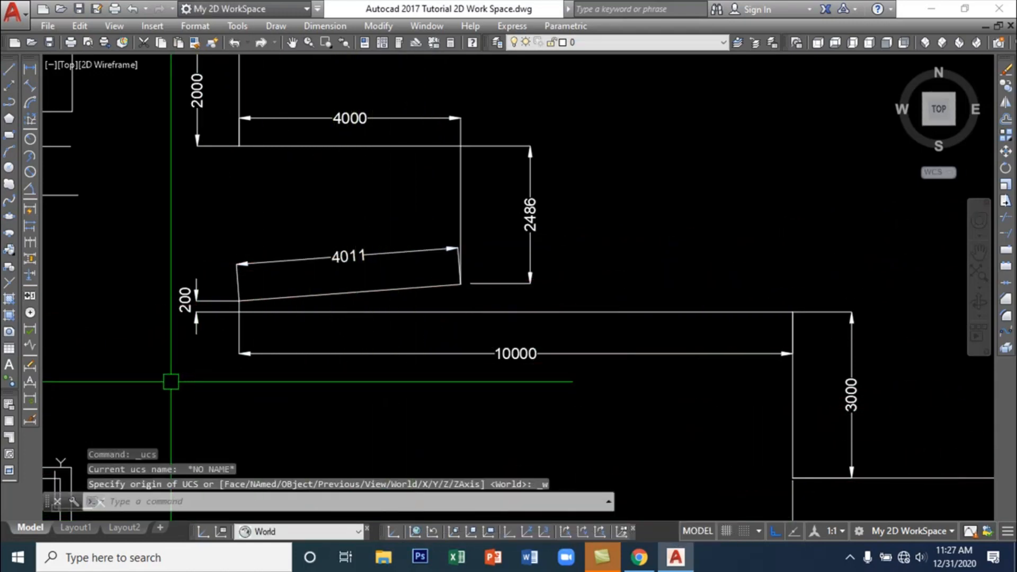
Inspect the dimensions around the left notch up close and across the whole polyline
scroll(402, 397, "down", 2)
scroll(335, 360, "up", 2)
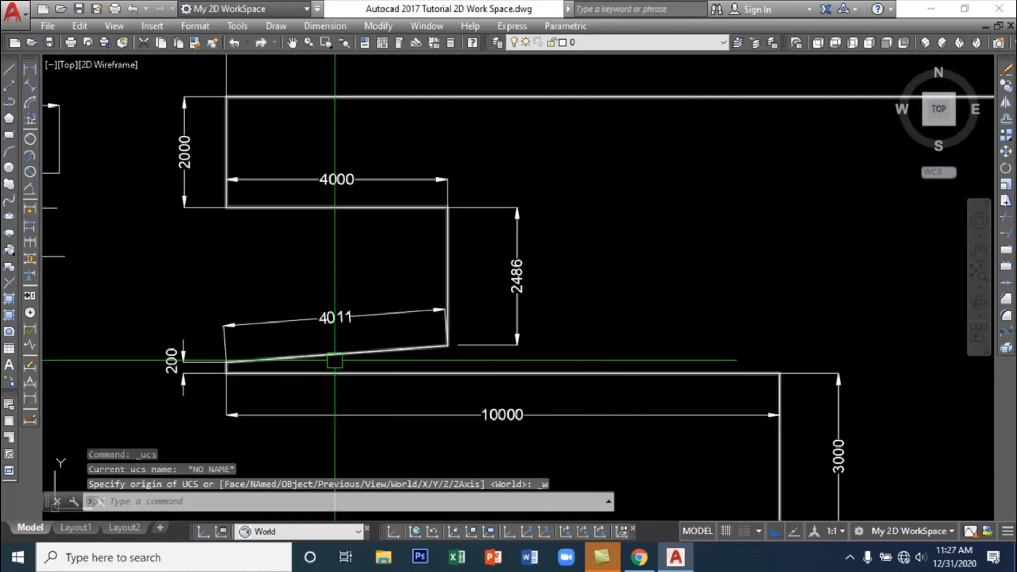
scroll(336, 359, "up", 2)
scroll(373, 369, "down", 2)
mouse_move(373, 371)
middle_mouse_down()
mouse_move(391, 381)
mouse_move(315, 285)
mouse_move(312, 299)
middle_mouse_up()
scroll(345, 334, "down", 2)
scroll(372, 372, "down", 2)
middle_click_drag(447, 382, 393, 383)
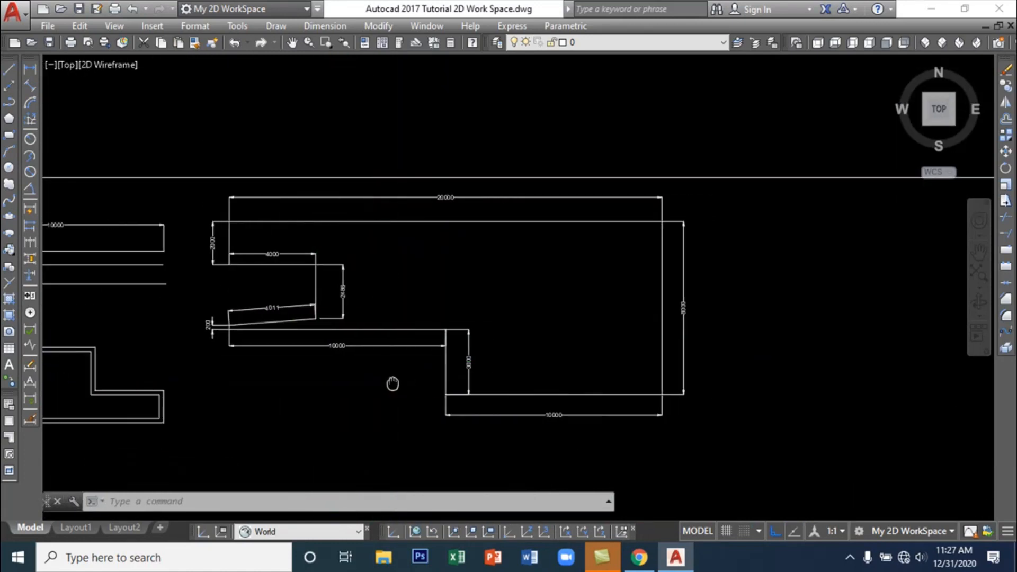
Examine the dimensioned polyline and select it to show that all its edges form one object
scroll(399, 332, "up", 2)
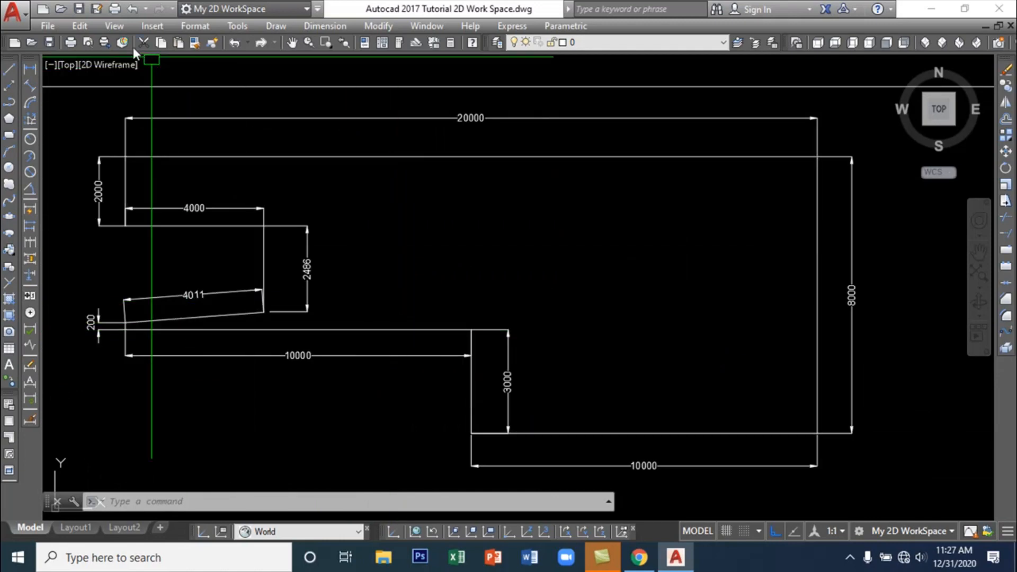
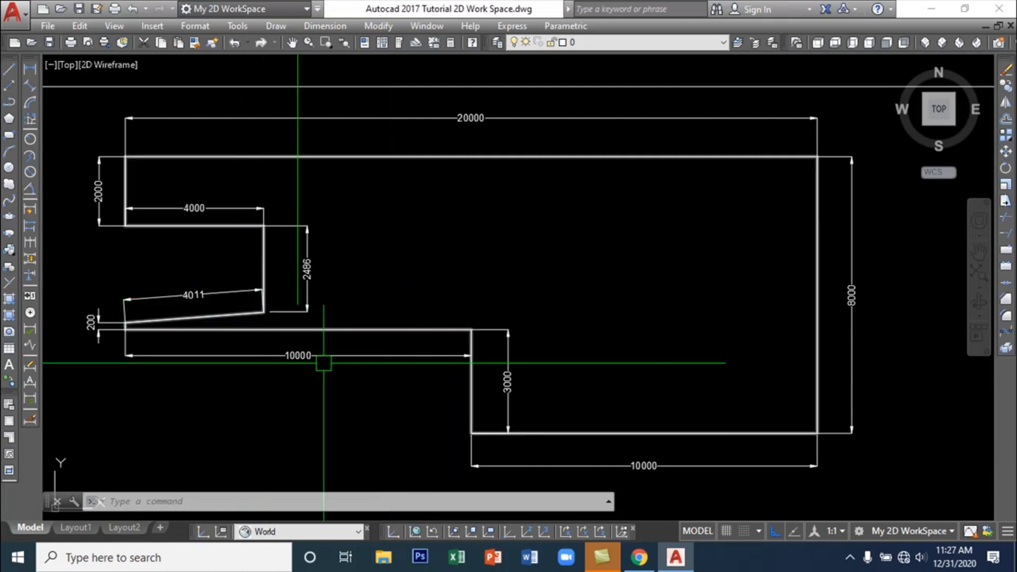
scroll(443, 304, "down", 3)
scroll(411, 400, "up", 1)
mouse_move(411, 400)
middle_mouse_down()
mouse_move(413, 390)
mouse_move(402, 402)
middle_mouse_up()
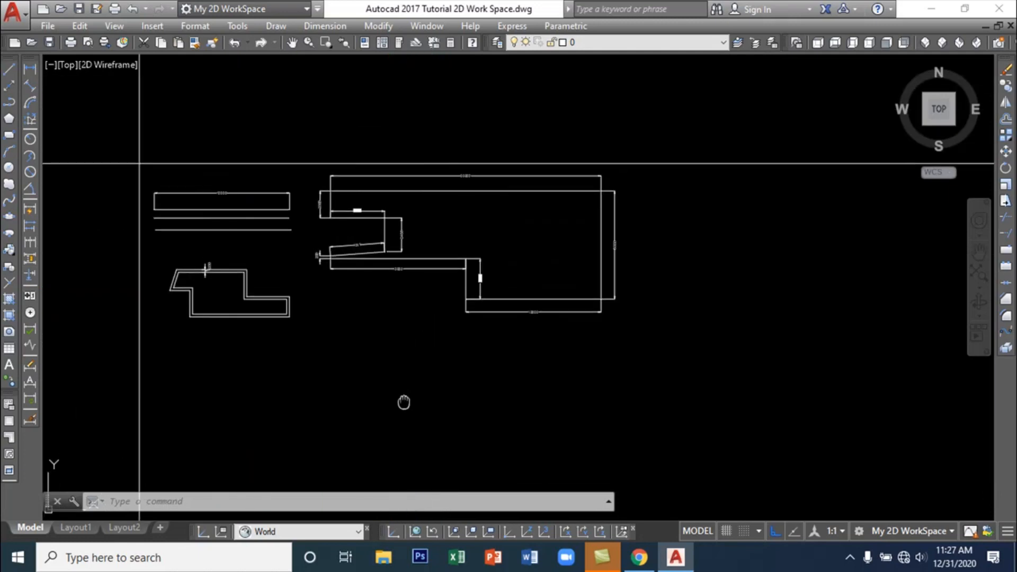
left_click(490, 189)
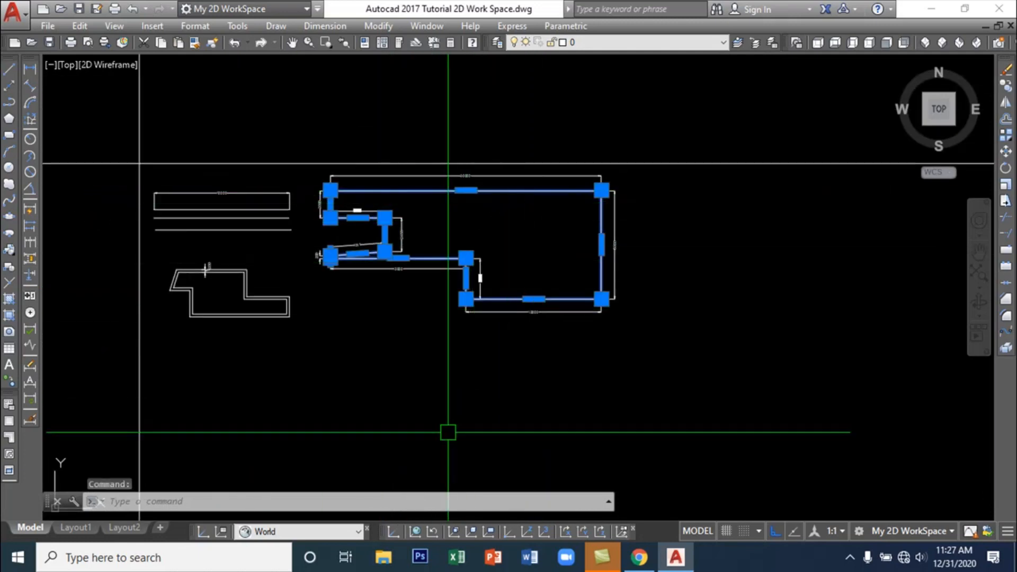
scroll(412, 298, "up", 2)
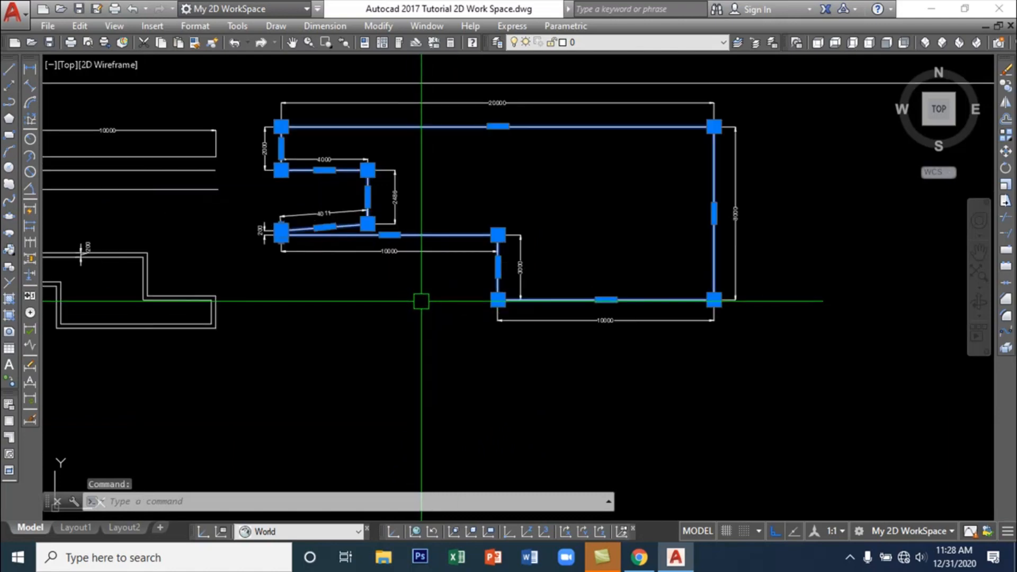
middle_click_drag(421, 301, 397, 363)
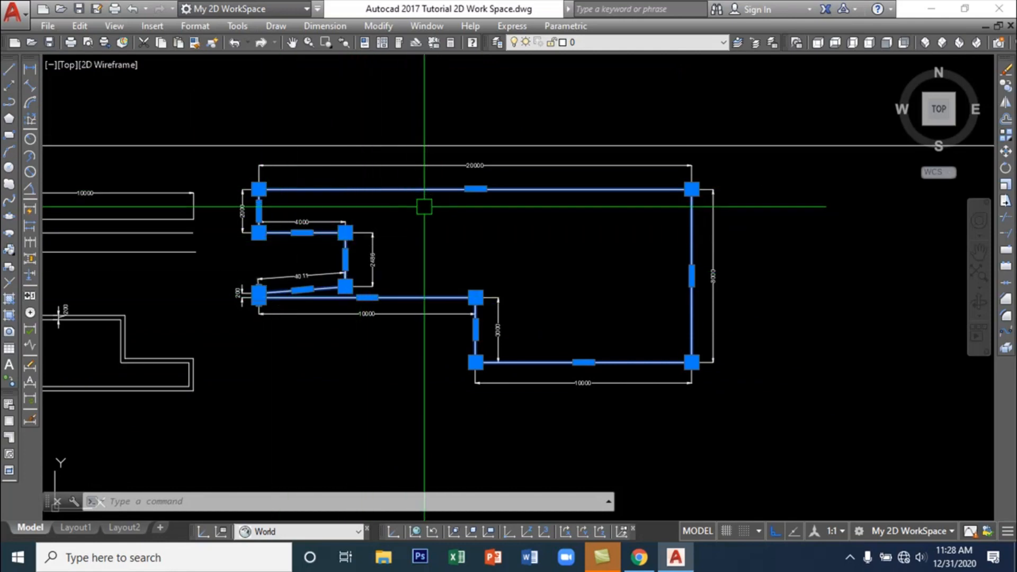
Draw connected line segments 200 down and 10000 to the right in the empty space below the dimensioned polyline
left_click(276, 26)
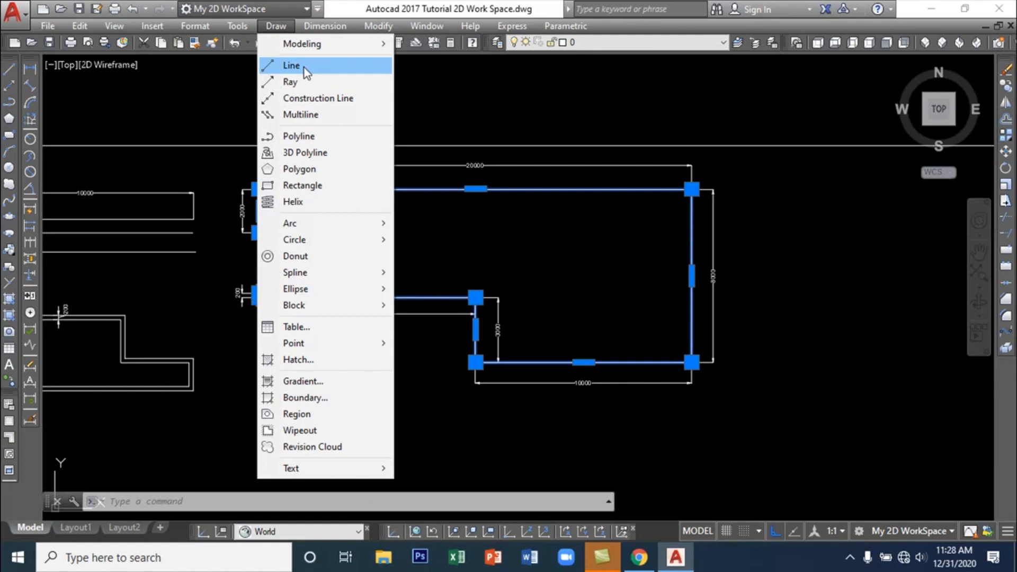
left_click(304, 68)
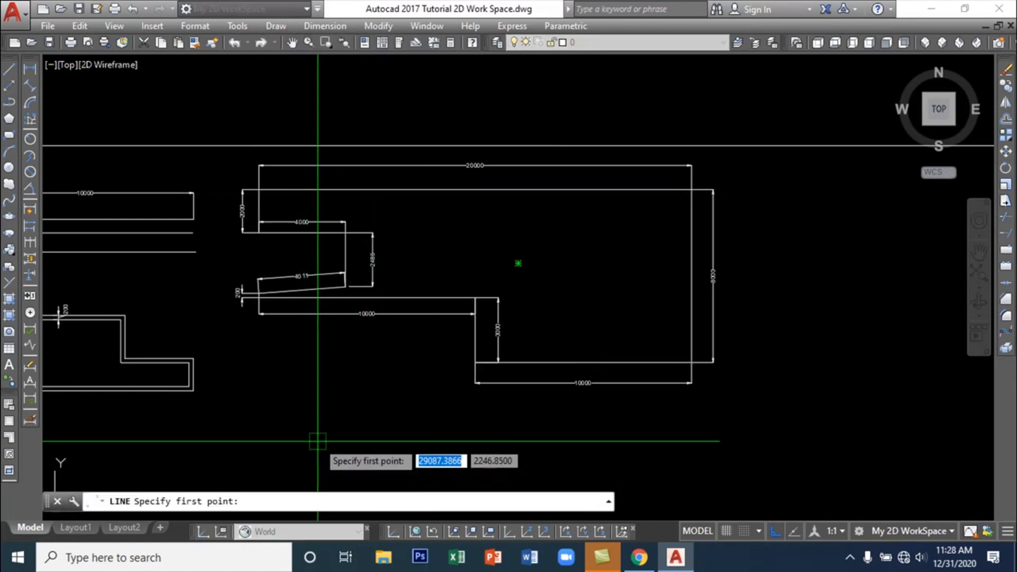
mouse_move(286, 432)
middle_mouse_down()
mouse_move(329, 379)
mouse_move(328, 347)
mouse_move(306, 350)
middle_mouse_up()
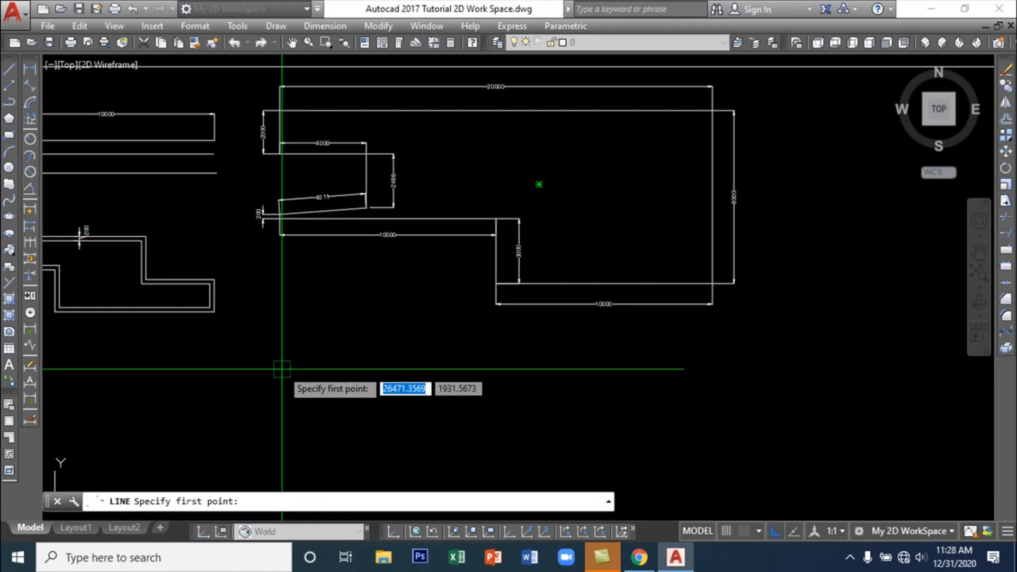
type("2")
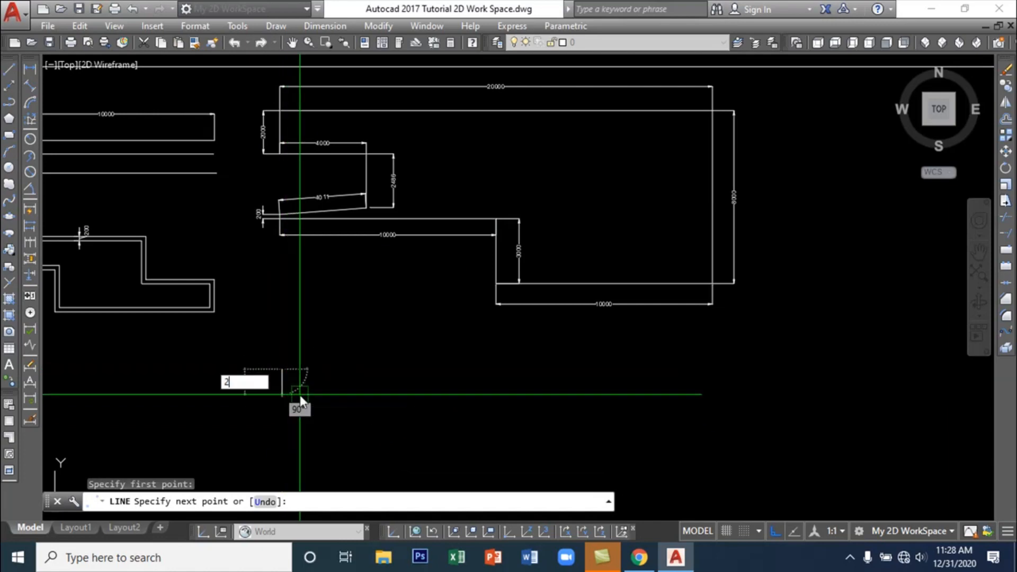
type("00")
key("Return")
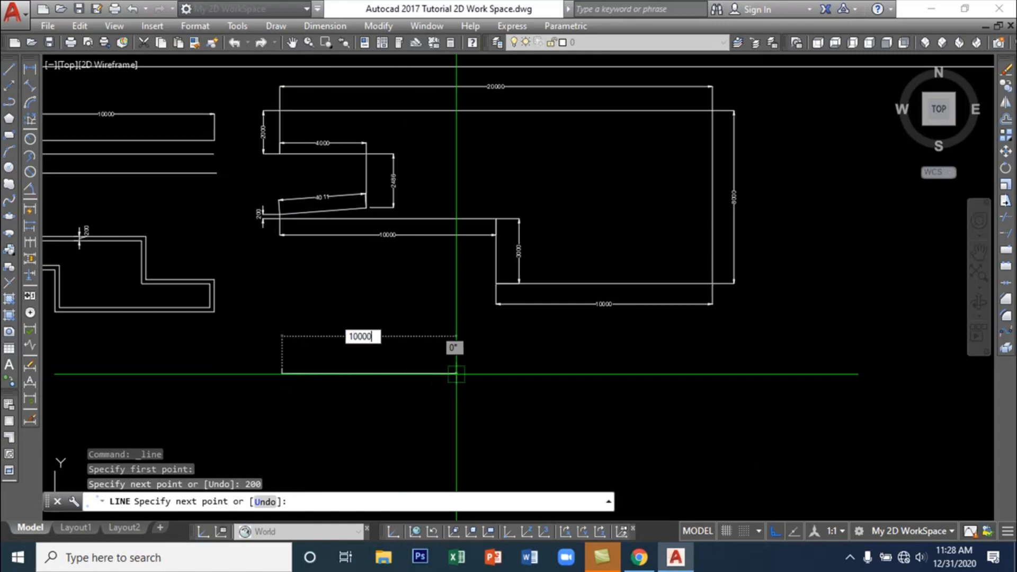
type("10000")
key("Return")
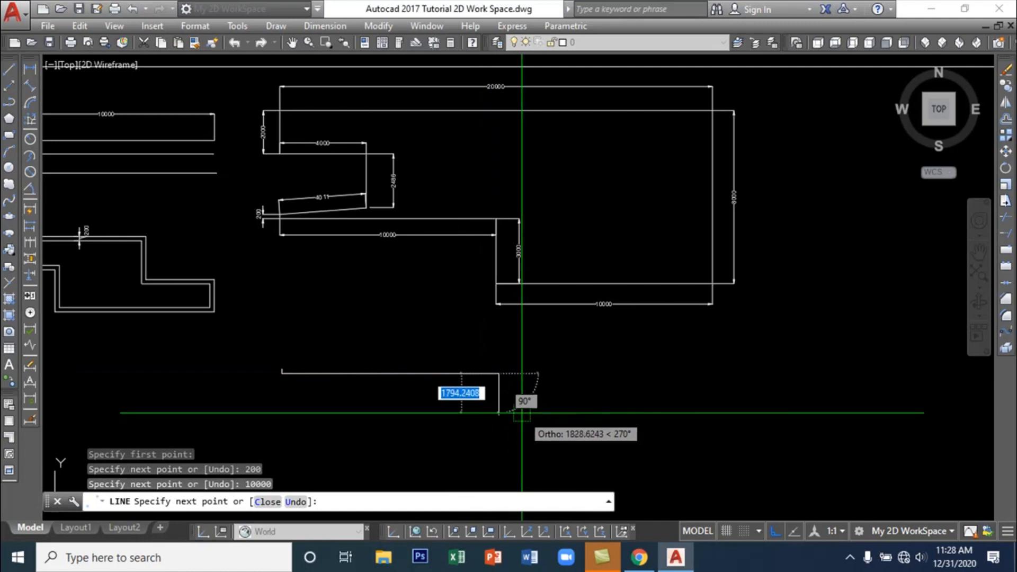
End the Line command and erase the two new segments below the dimensioned polyline
key("Escape")
left_click(561, 443)
left_click(273, 334)
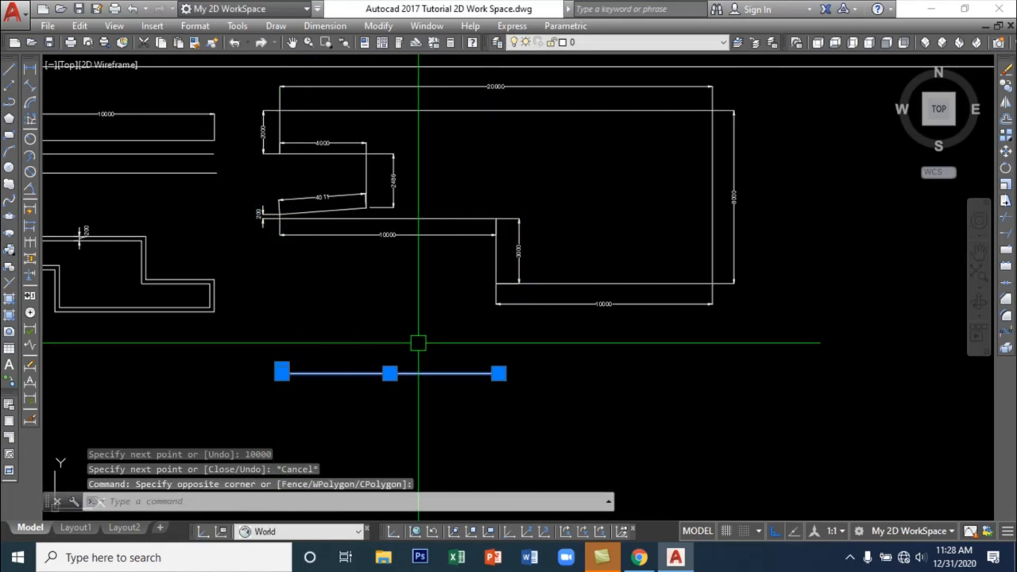
key("Delete")
scroll(418, 342, "down", 4)
mouse_move(418, 343)
middle_mouse_down()
mouse_move(501, 354)
mouse_move(518, 368)
mouse_move(524, 440)
middle_mouse_up()
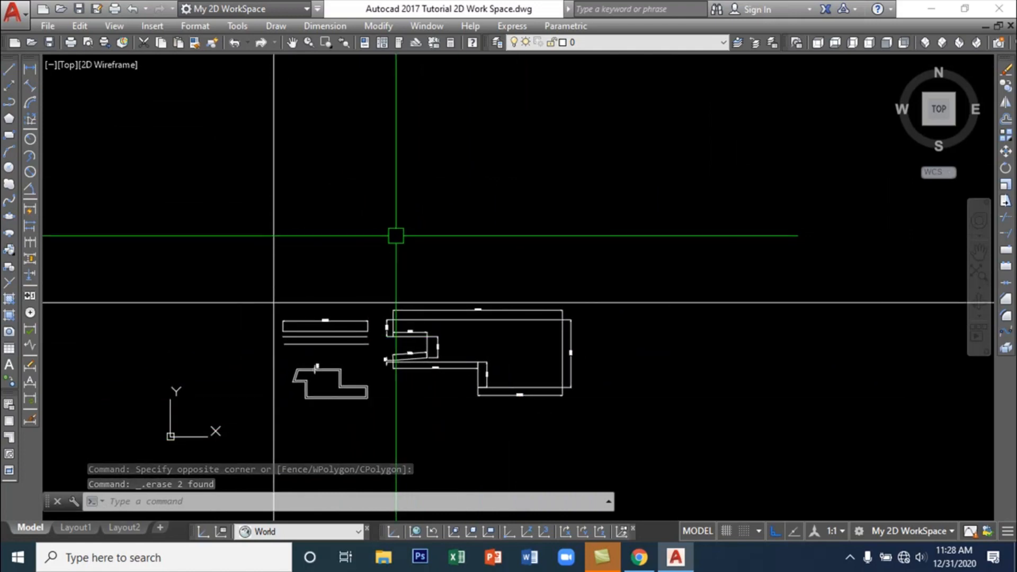
scroll(396, 244, "up", 2)
scroll(396, 246, "up", 2)
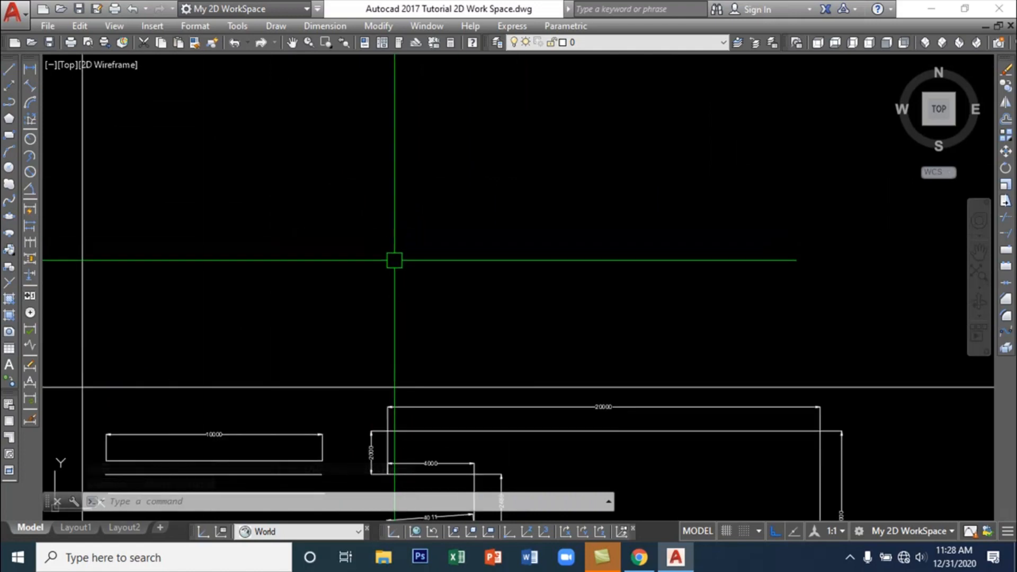
type("e")
key("Return")
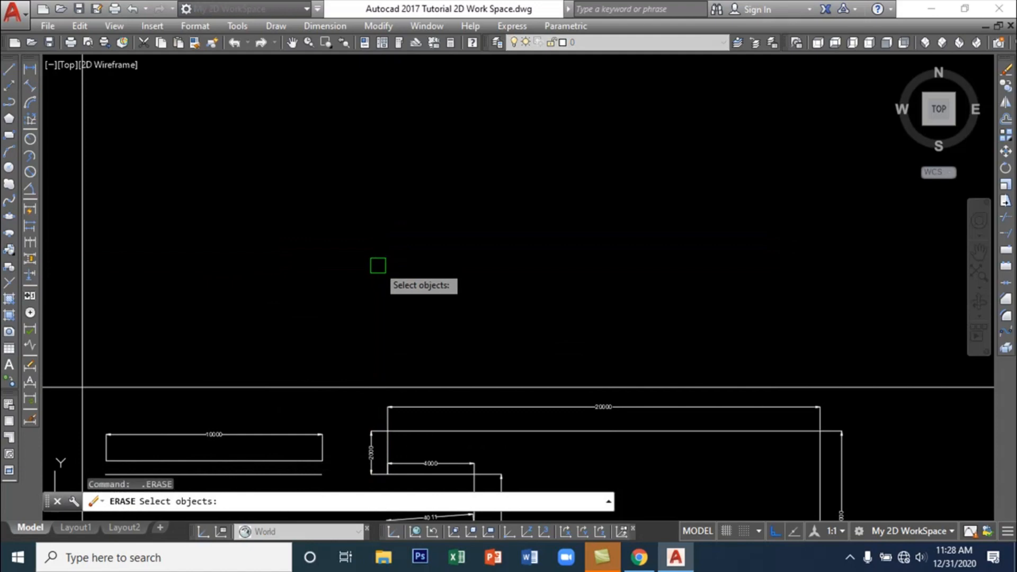
key("Escape")
Start a copy of the polyline's outline with the Line command above the horizontal construction line, drawing segments 200 down and 10000 right
left_click(10, 68)
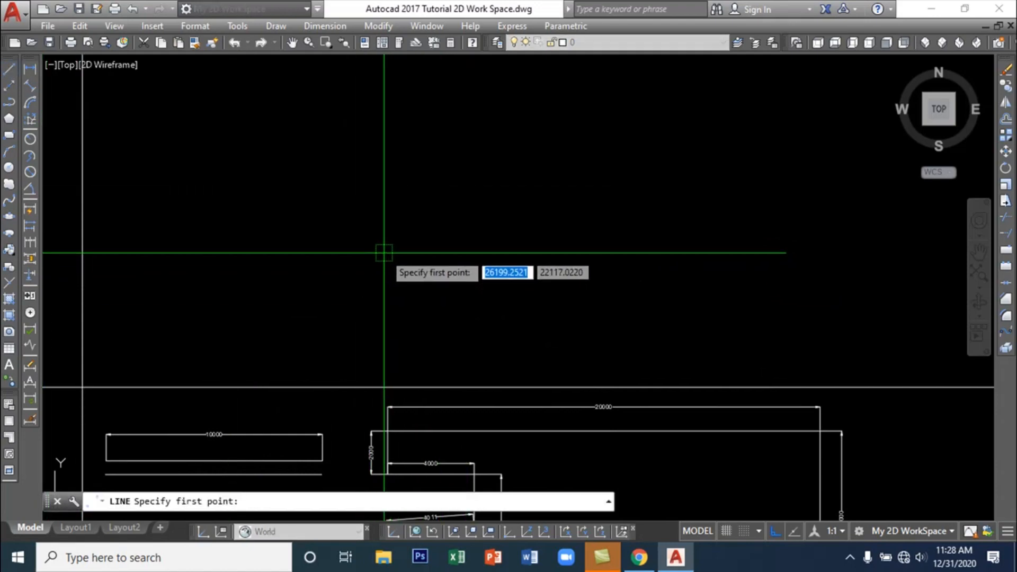
type("20")
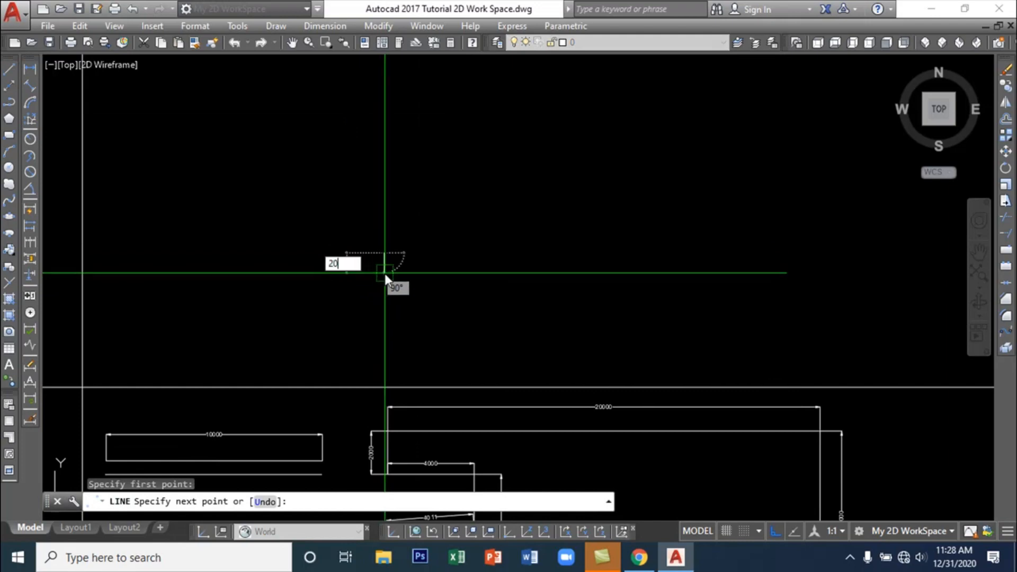
type("0")
key("Return")
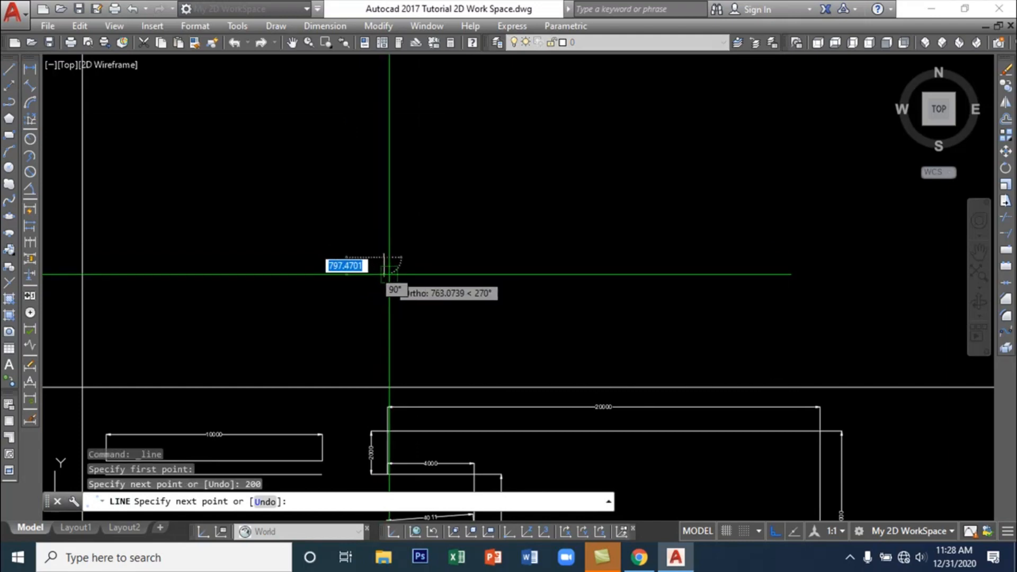
scroll(386, 269, "down", 2)
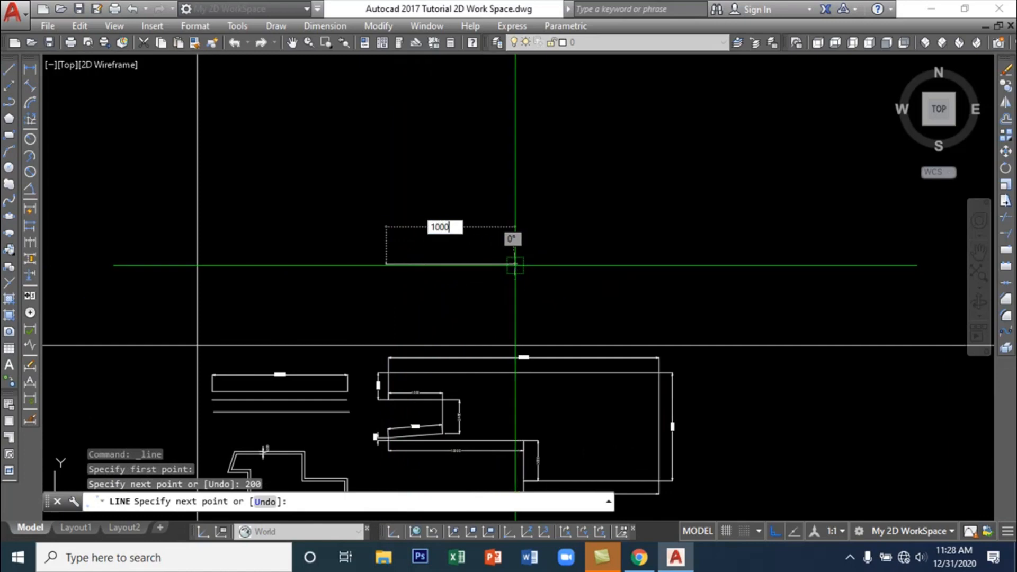
type("10000")
key("Return")
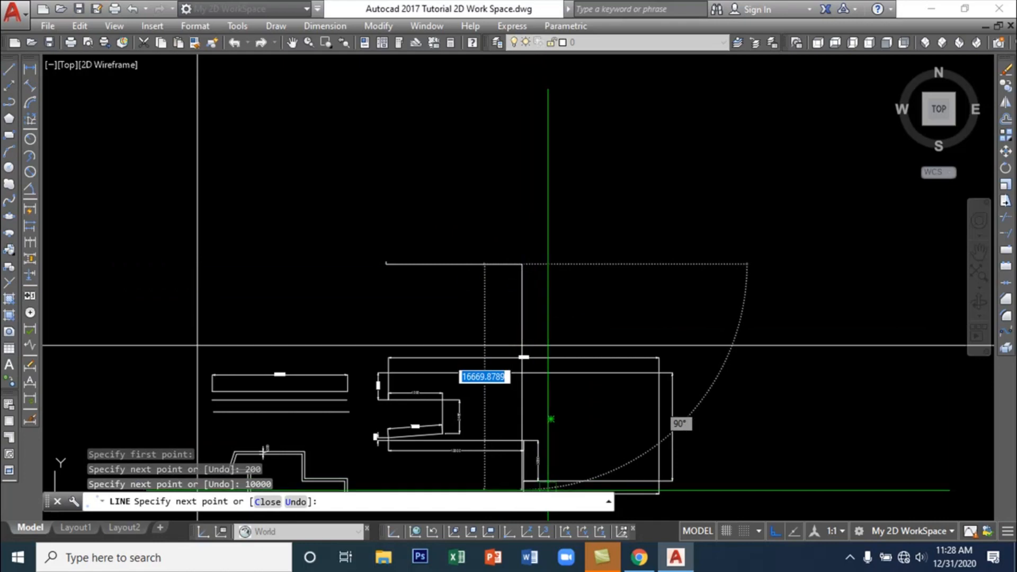
Continue the line outline with a segment 3000 down and another 10000 to the right
middle_click_drag(546, 491, 539, 394)
scroll(533, 385, "up", 5)
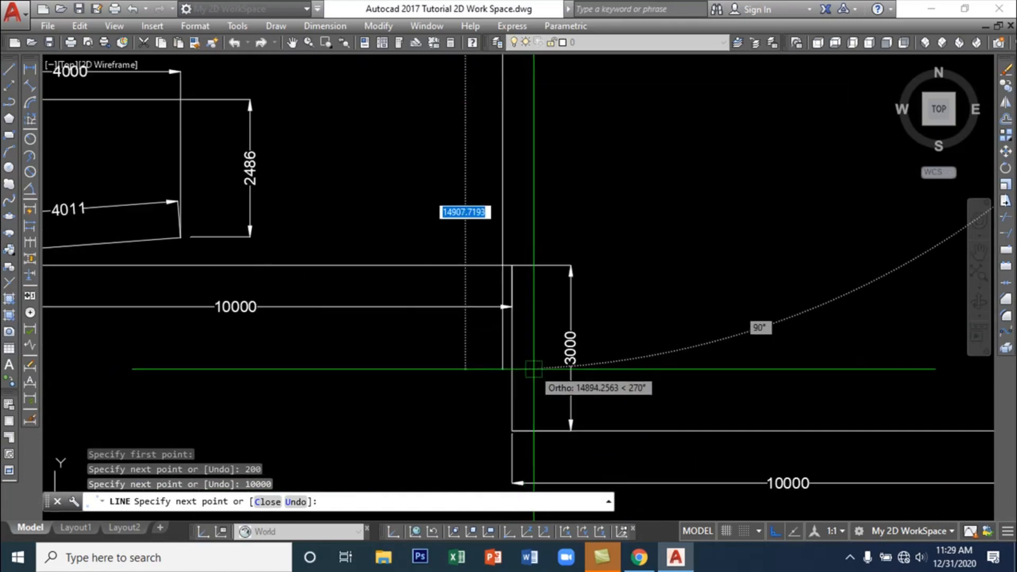
scroll(574, 346, "down", 3)
middle_click_drag(586, 261, 581, 506)
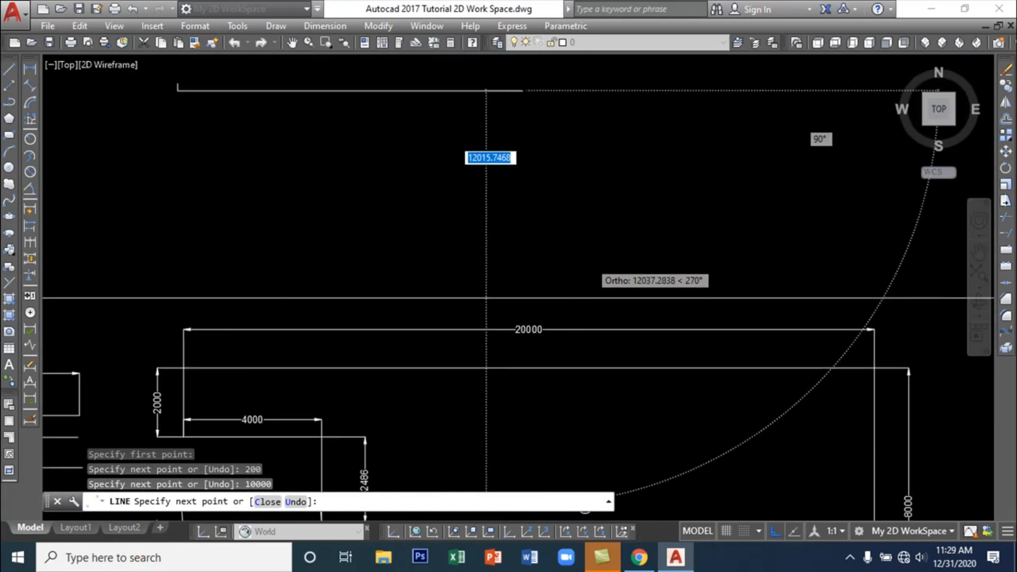
scroll(567, 468, "down", 1)
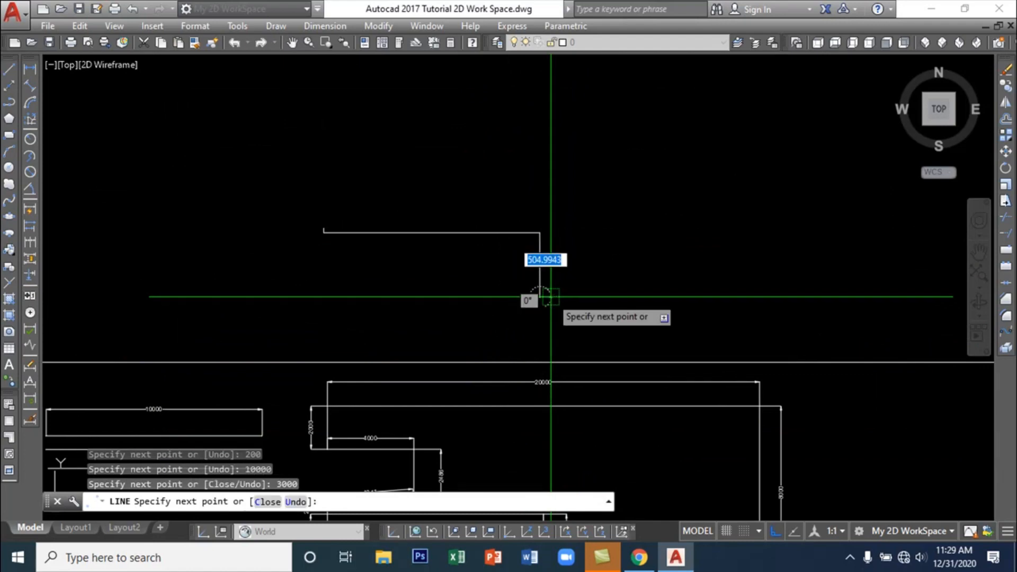
middle_click_drag(726, 307, 546, 121)
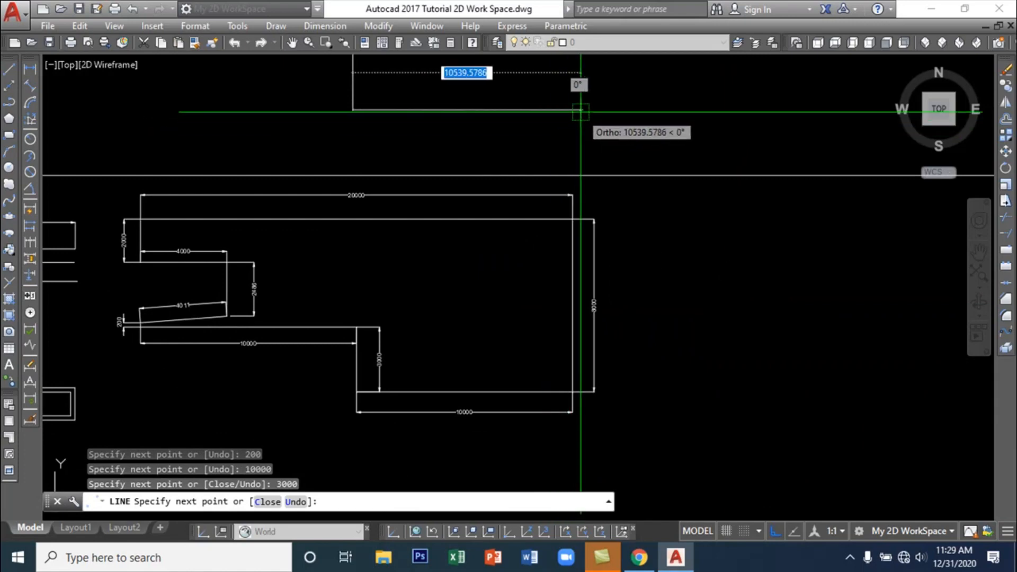
type("10000")
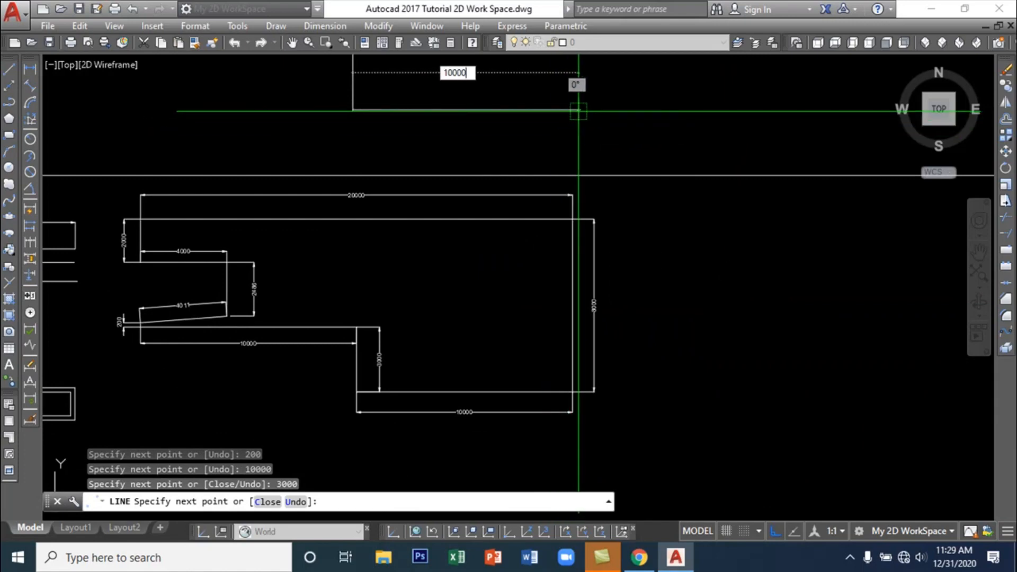
mouse_move(593, 132)
middle_mouse_down()
mouse_move(689, 376)
mouse_move(638, 119)
middle_mouse_up()
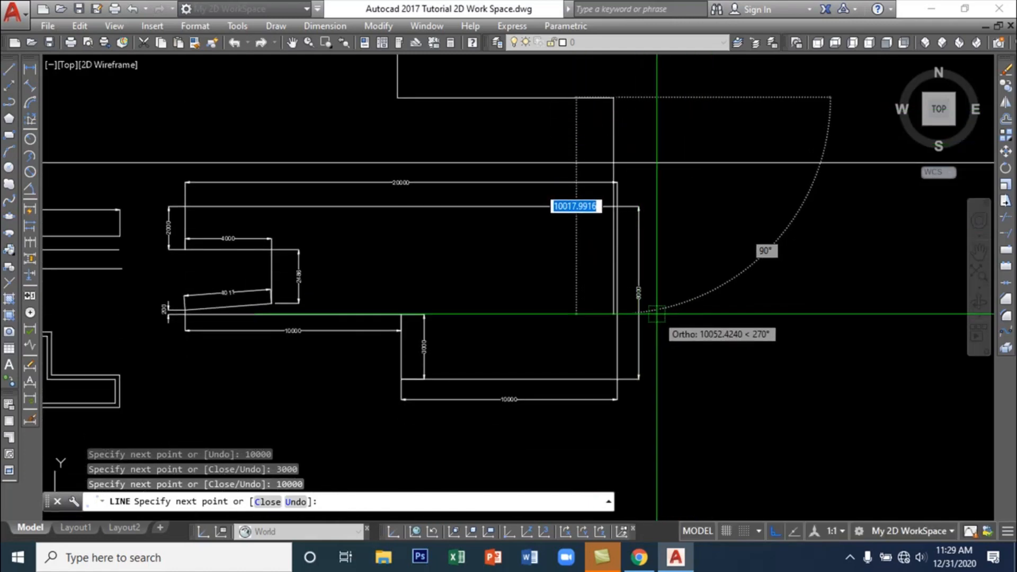
Continue the line outline with the right edge 8000 up and the top edge 20000 to the left
scroll(654, 310, "up", 5)
scroll(658, 320, "down", 5)
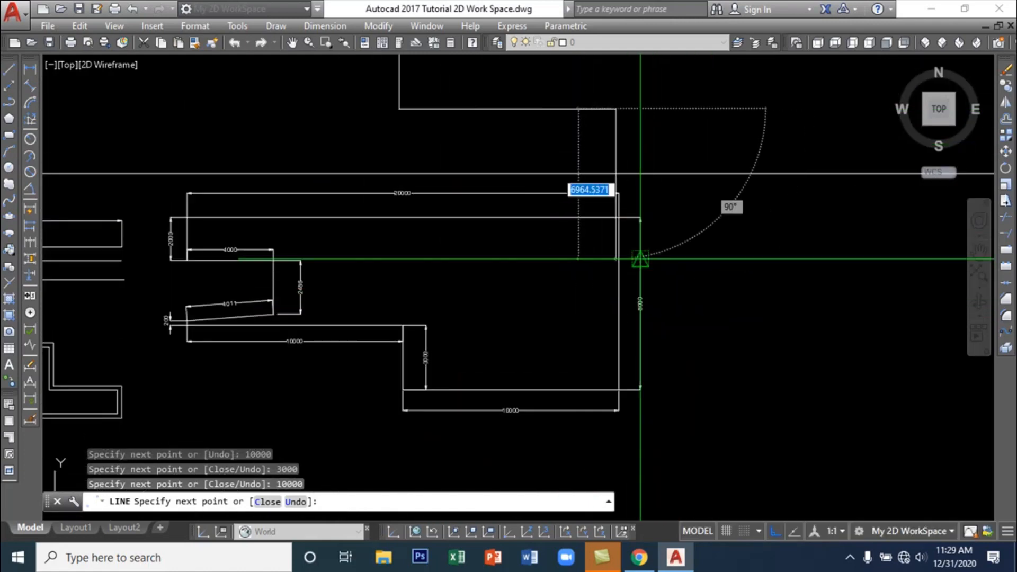
scroll(647, 272, "up", 3)
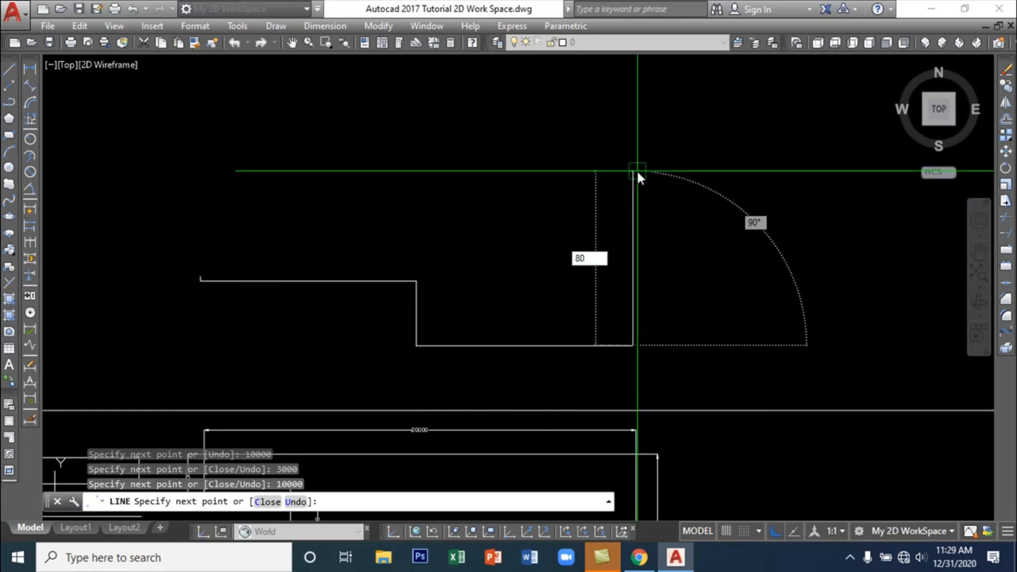
key("Return")
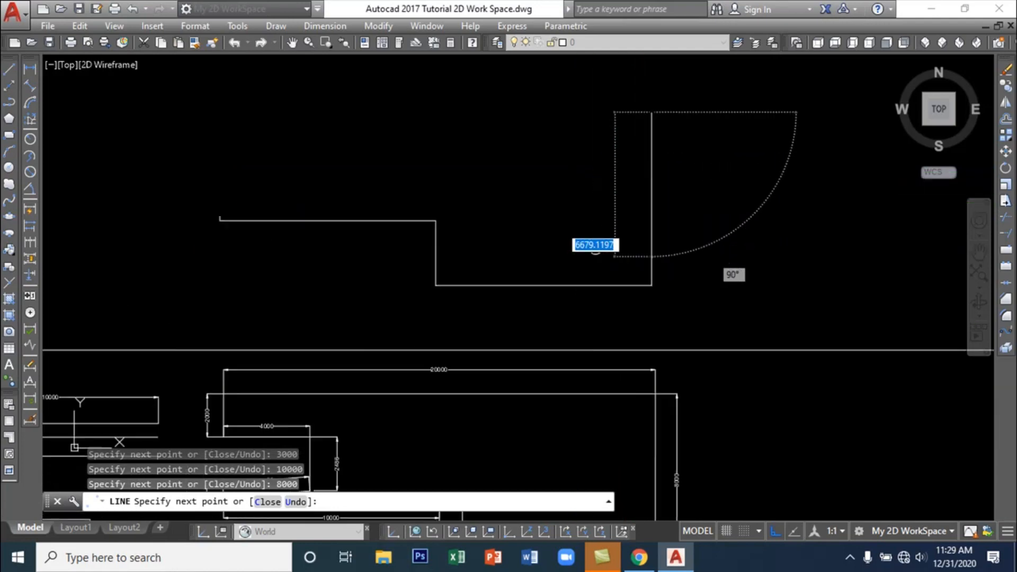
scroll(595, 245, "down", 3)
scroll(604, 152, "up", 3)
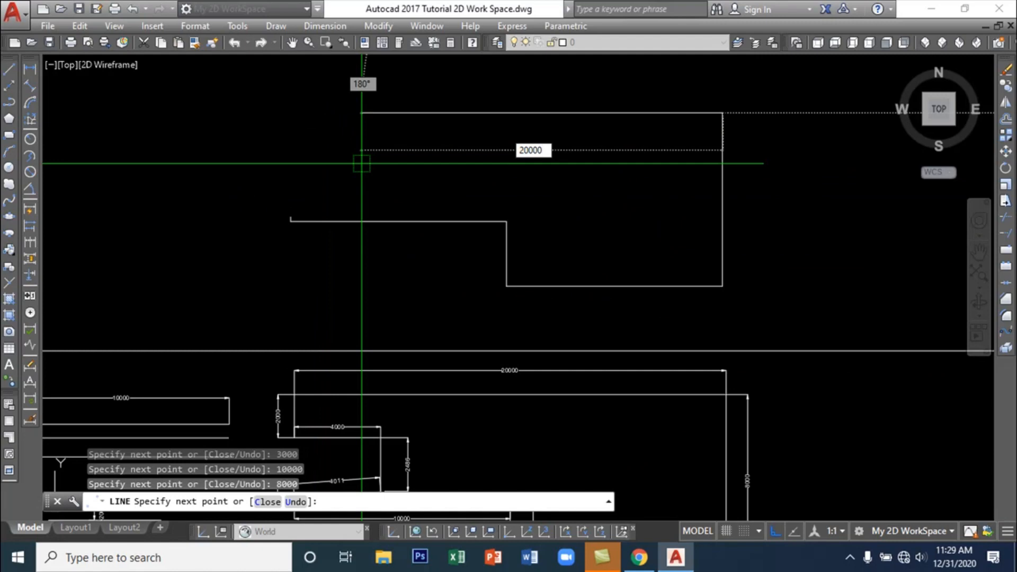
key("Return")
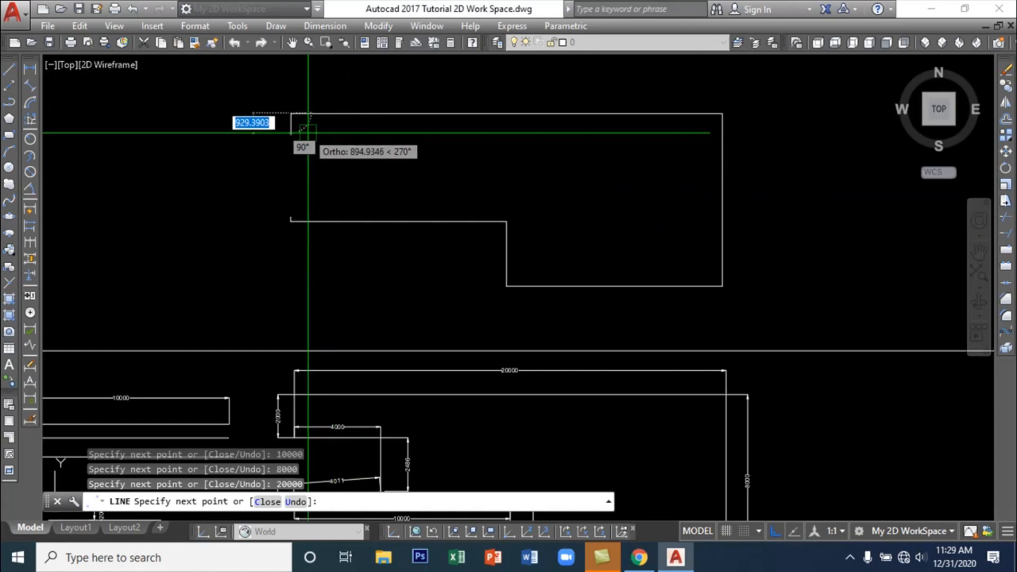
Continue the line outline with a segment 2000 down and the notch's upper edge 4000 to the right
type("2000")
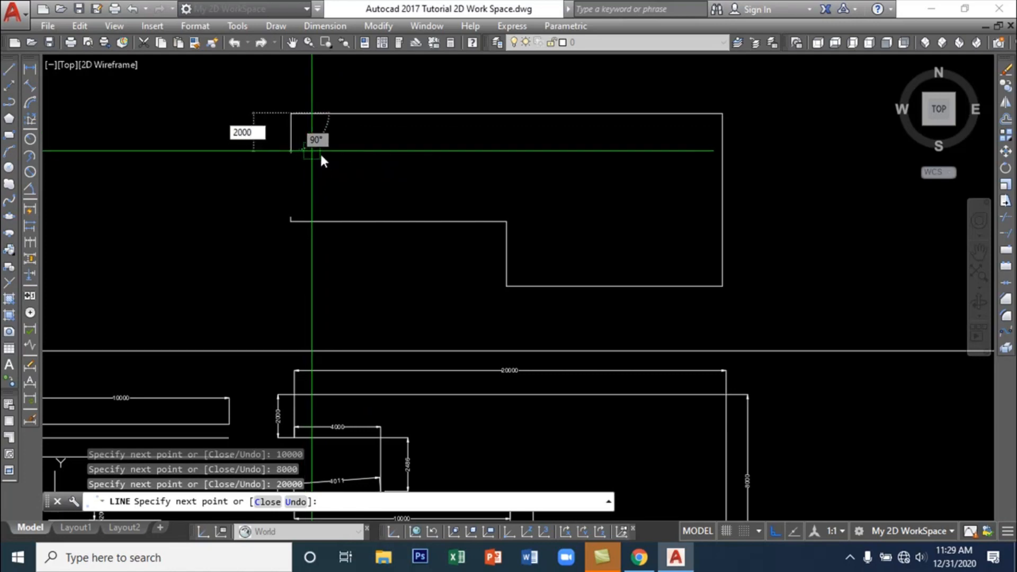
key("Return")
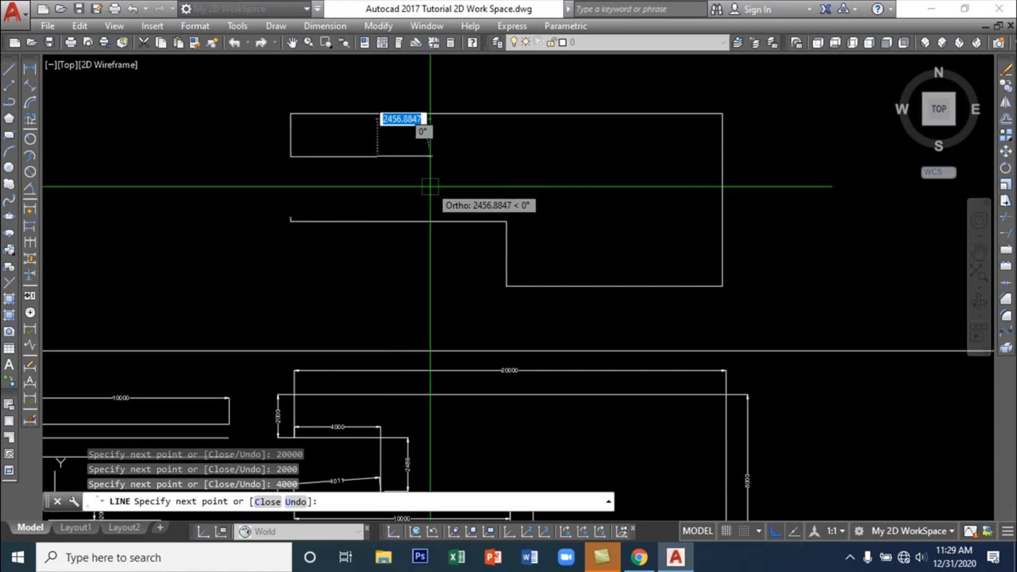
middle_click_drag(430, 187, 420, 90)
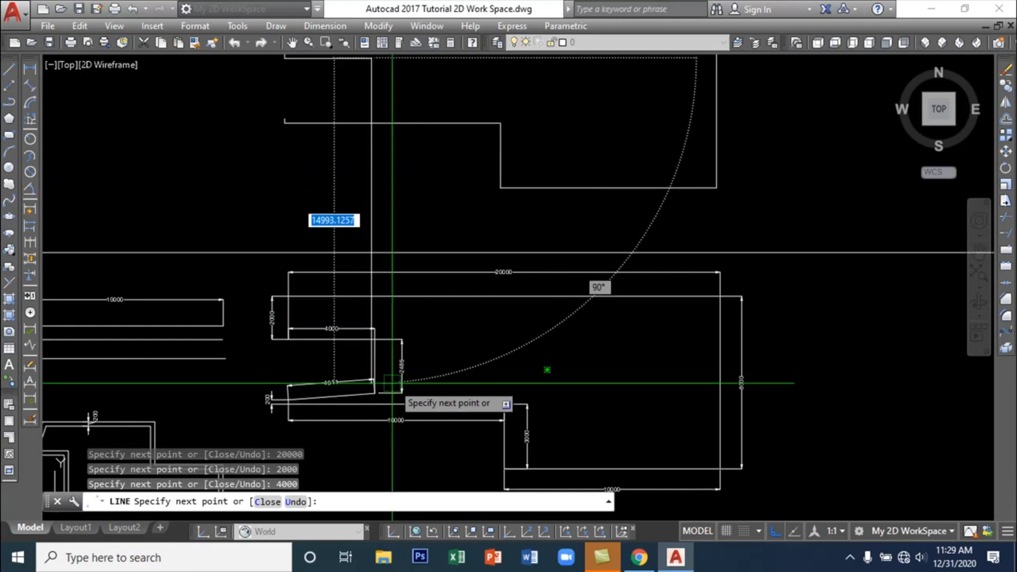
Continue the line outline with the notch's vertical edge 2486 down and end the Line command there
scroll(392, 383, "up", 4)
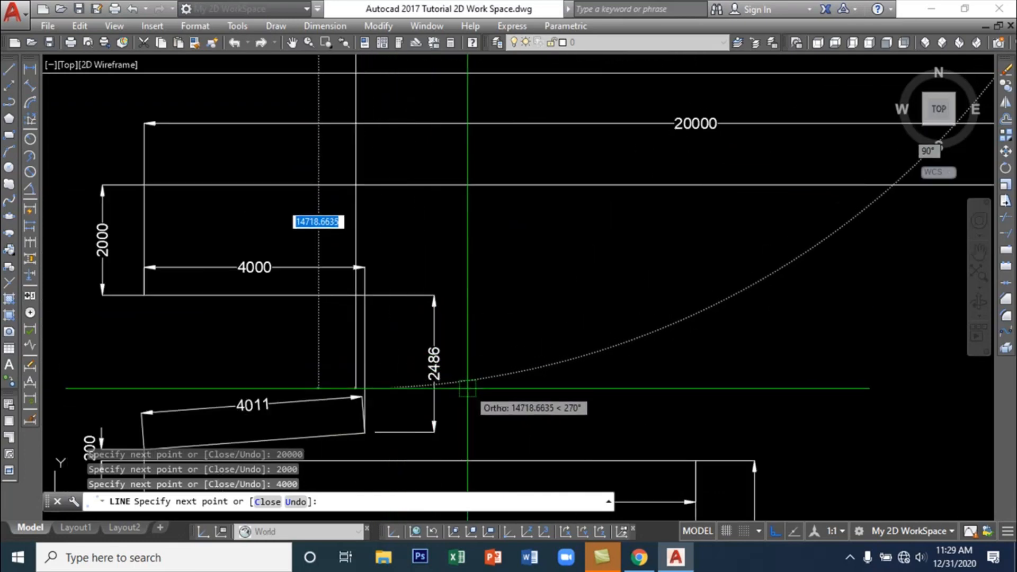
scroll(468, 339, "up", 2)
scroll(483, 275, "down", 6)
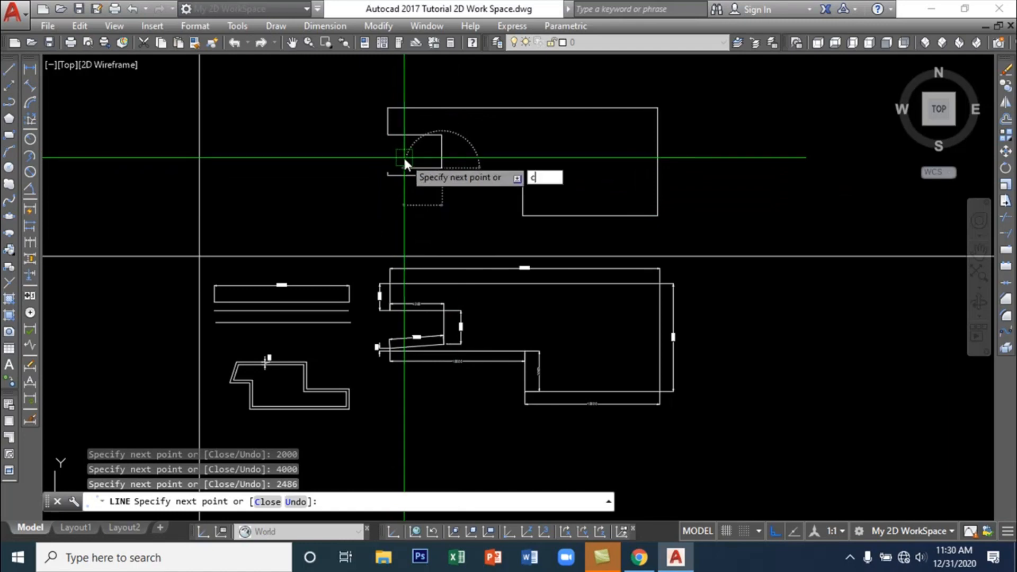
key("Return")
key("Escape")
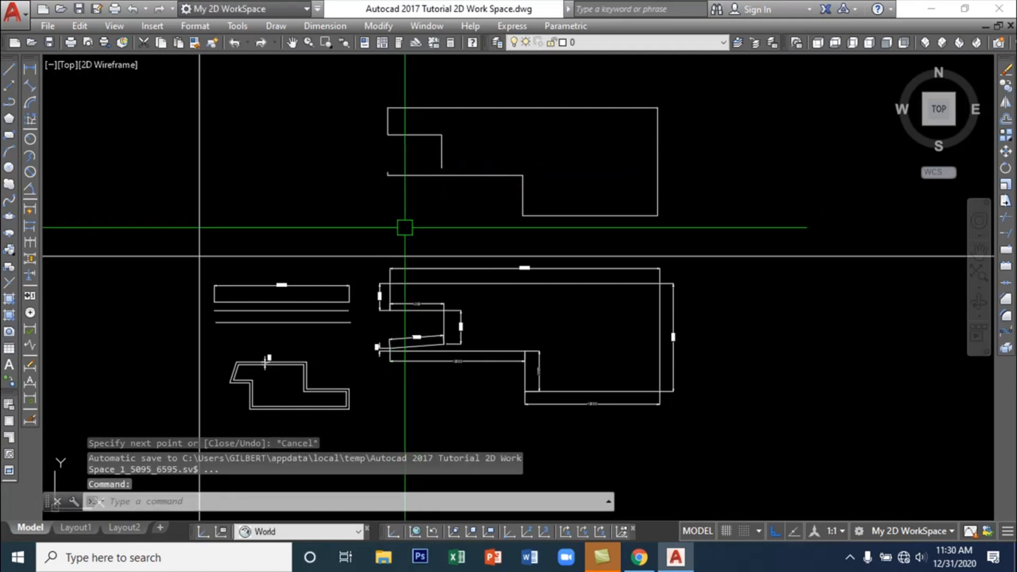
Close the outline with a separate sloped line from the notch edge's lower end to the free end of the short 200 segment
type("l")
key("Return")
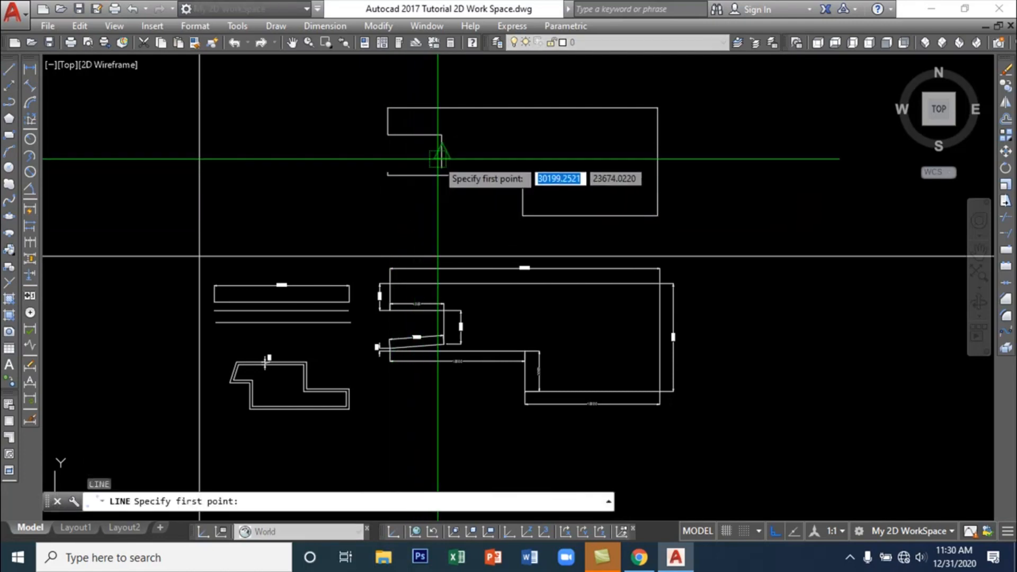
left_click(442, 168)
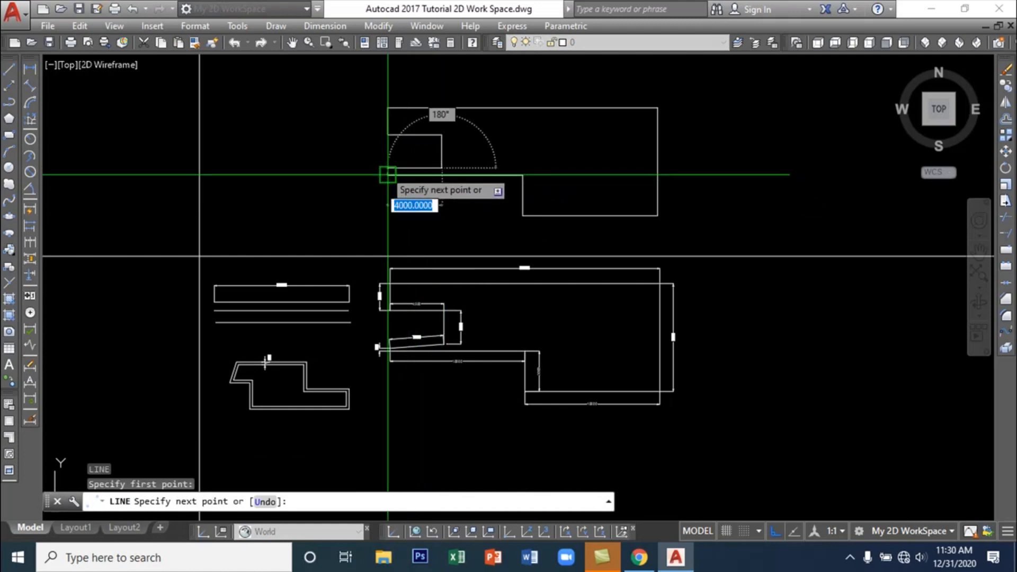
scroll(383, 178, "up", 4)
left_click(421, 140)
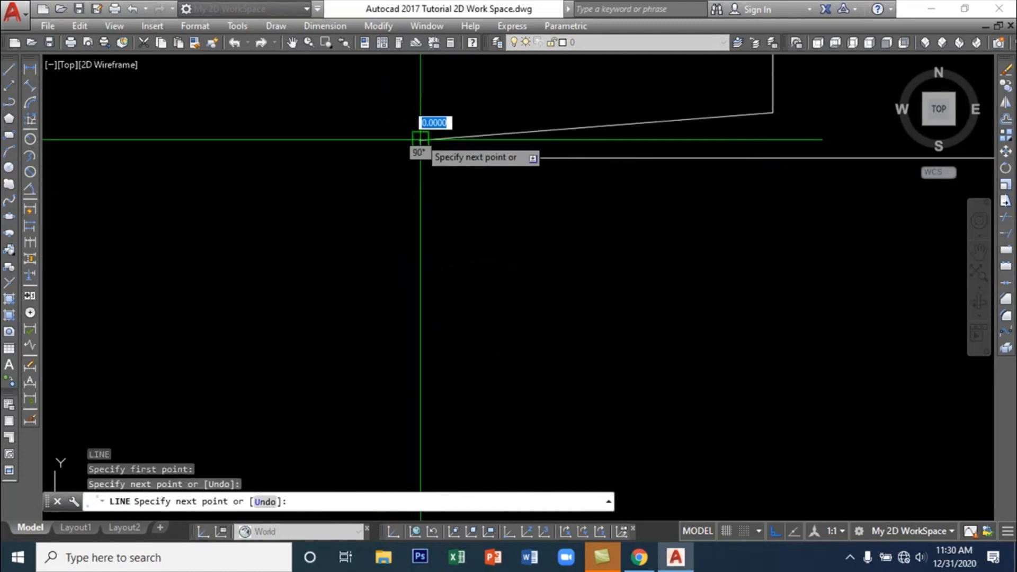
Finish the line-drawn outline above the dimensioned shape and end the Line command
key("Return")
scroll(493, 246, "down", 5)
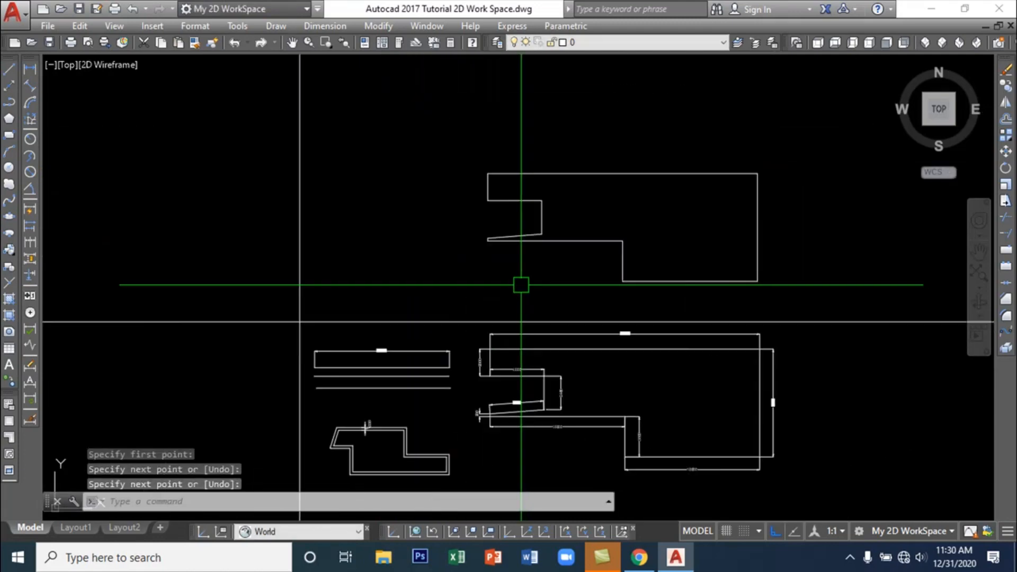
mouse_move(521, 284)
middle_mouse_down()
mouse_move(336, 249)
mouse_move(345, 250)
middle_mouse_up()
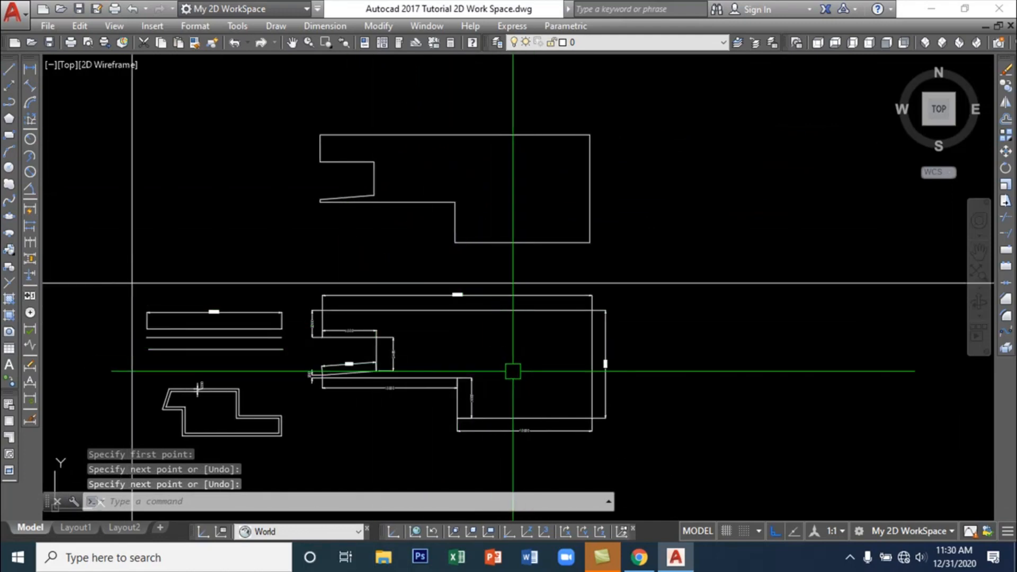
Compare how the dimensioned polyline and the individual line segments of the outline above it are selected, then clear the selection
left_click(518, 311)
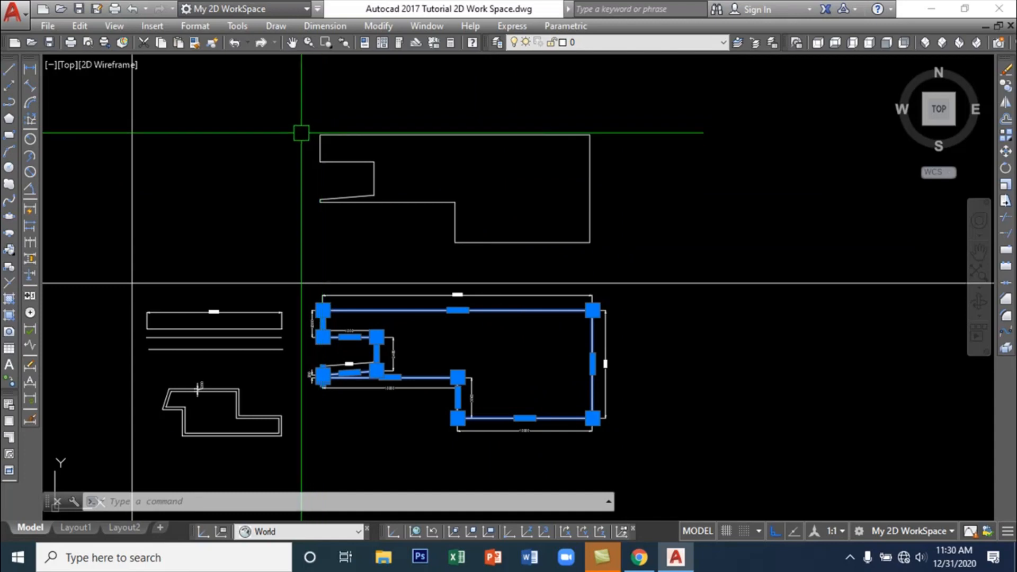
left_click(425, 135)
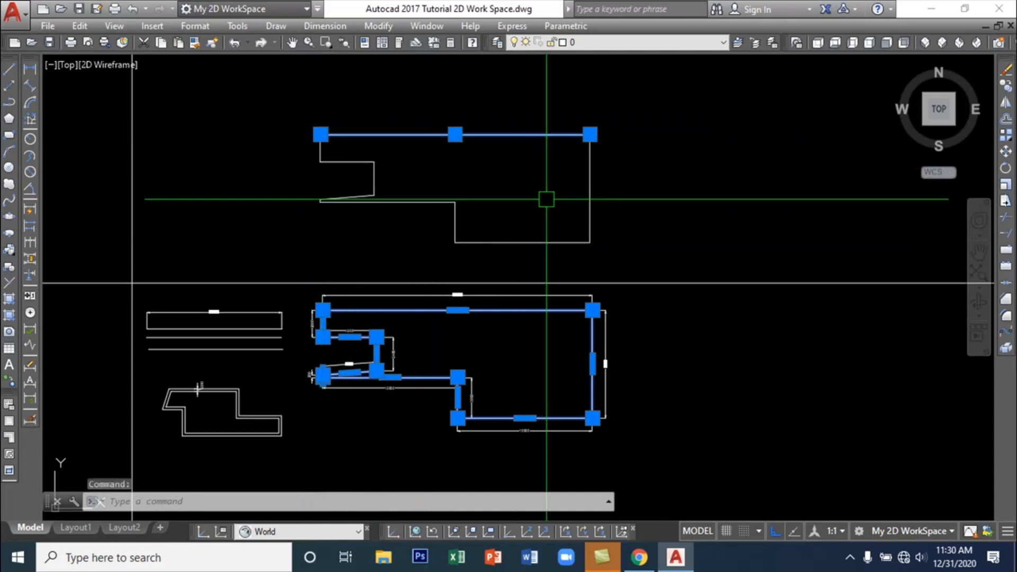
left_click(590, 191)
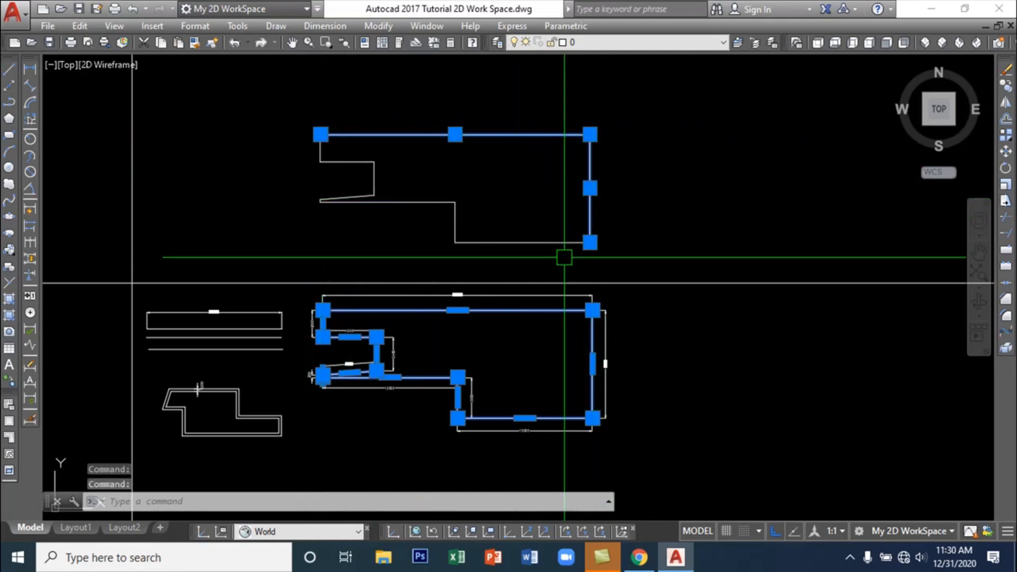
left_click(525, 242)
left_click(456, 218)
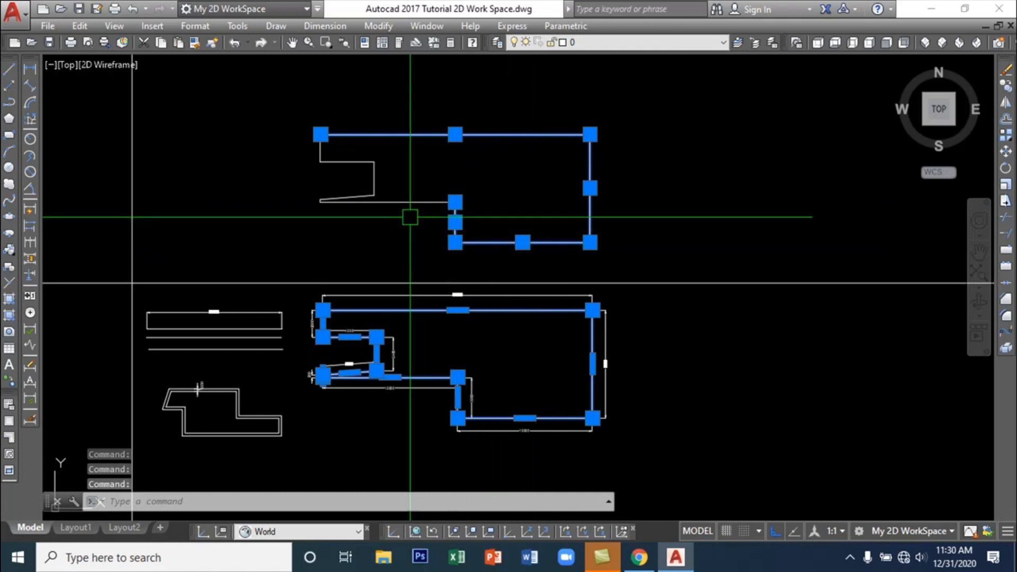
left_click(353, 203)
left_click(353, 196)
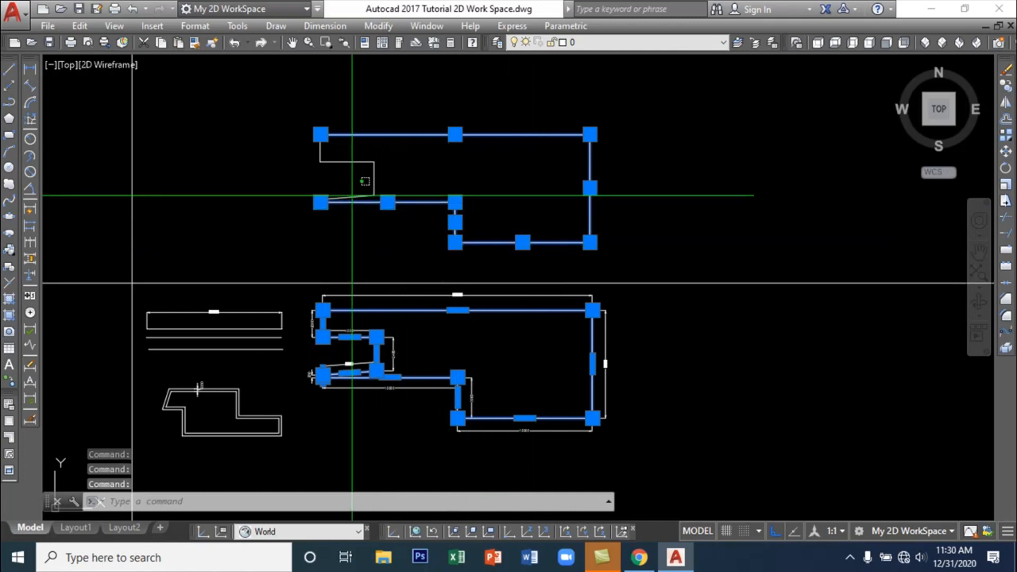
left_click(374, 181)
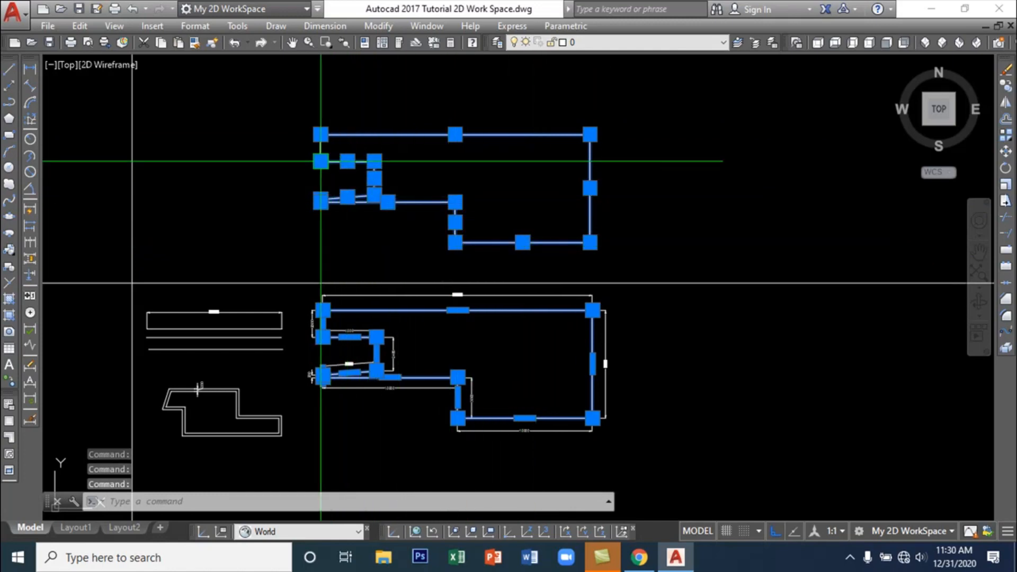
left_click(321, 154)
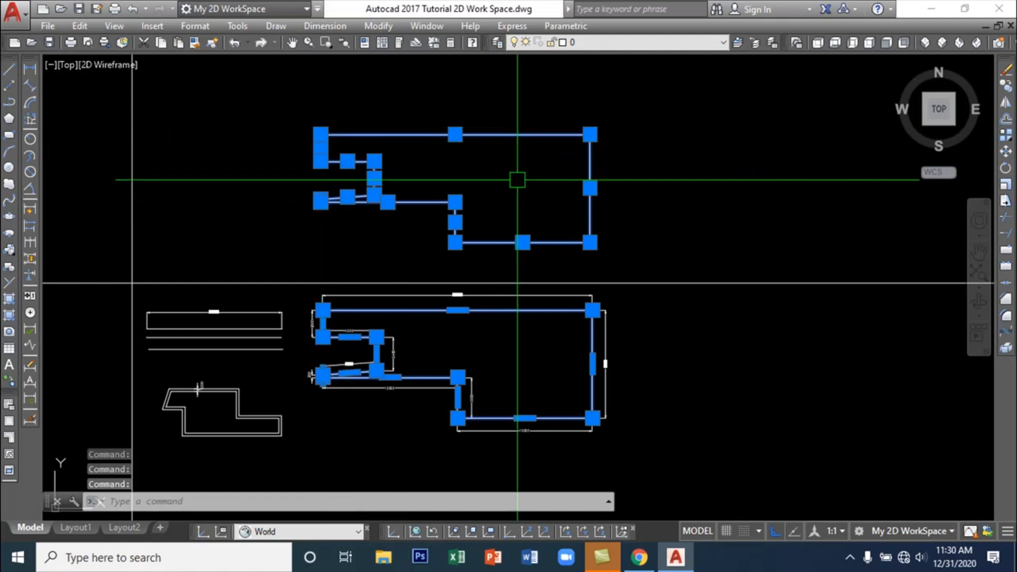
key("Escape")
left_click(552, 243)
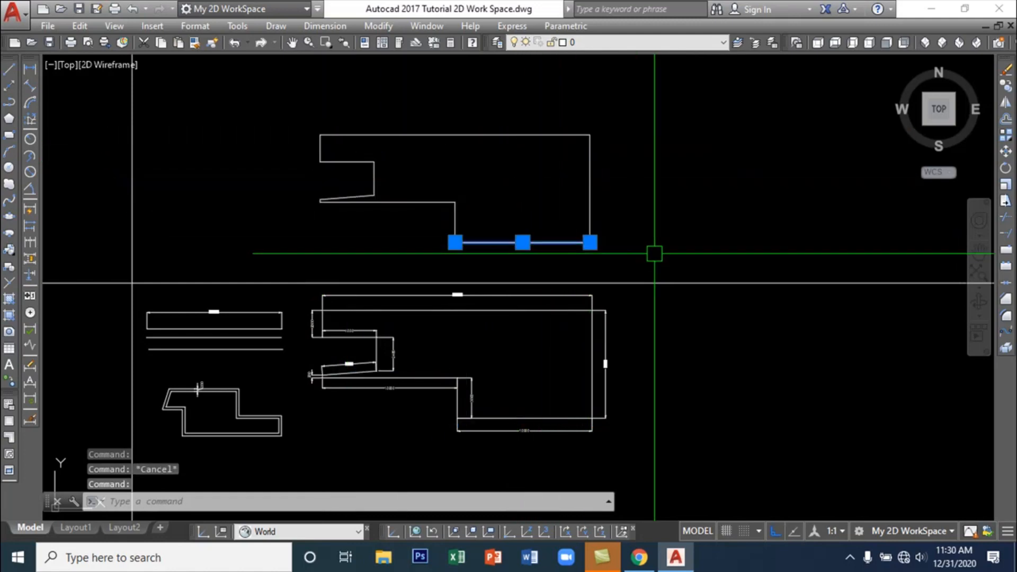
key("Escape")
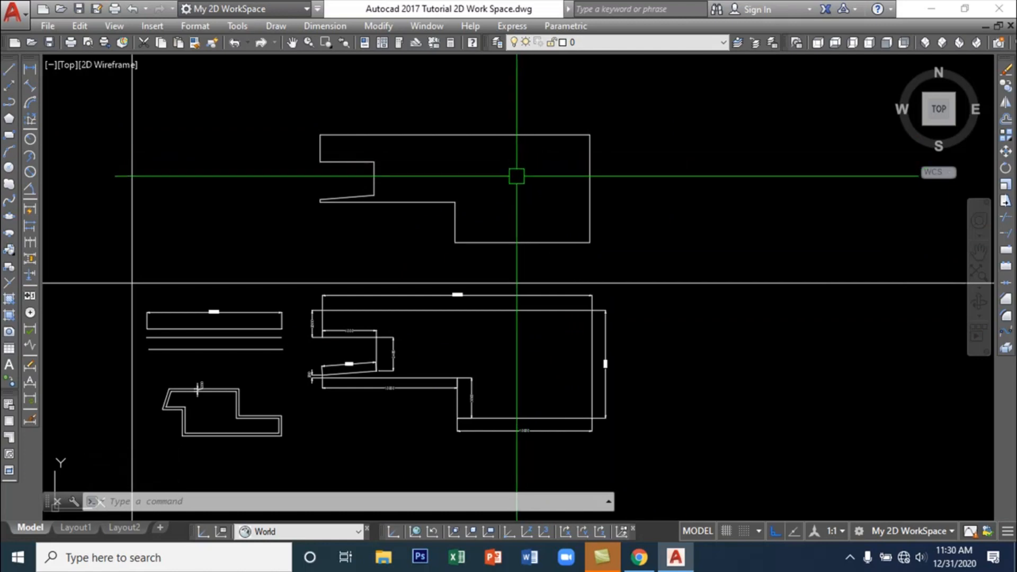
Join all nine line segments of the upper outline into a single polyline
type("J")
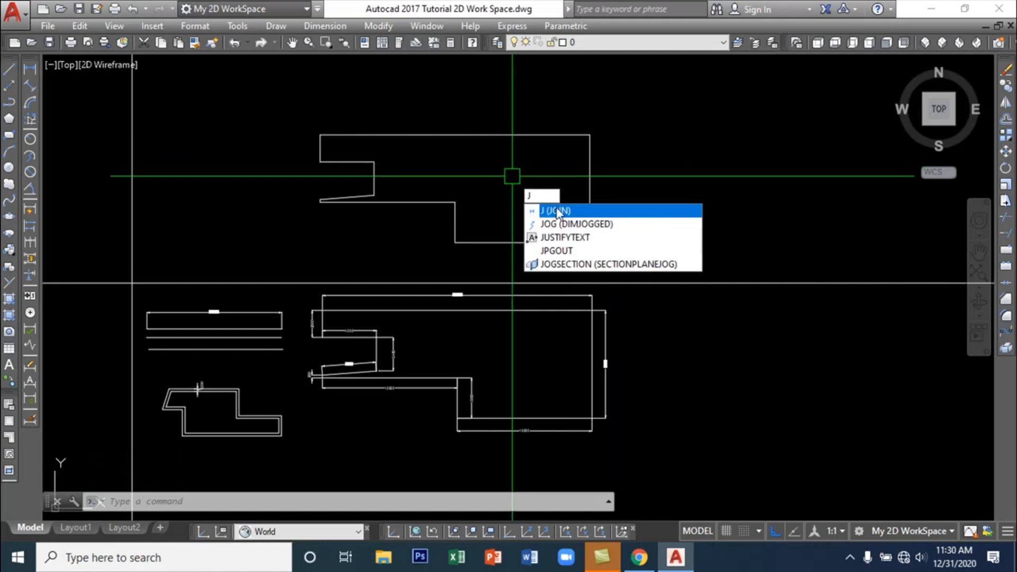
key("Return")
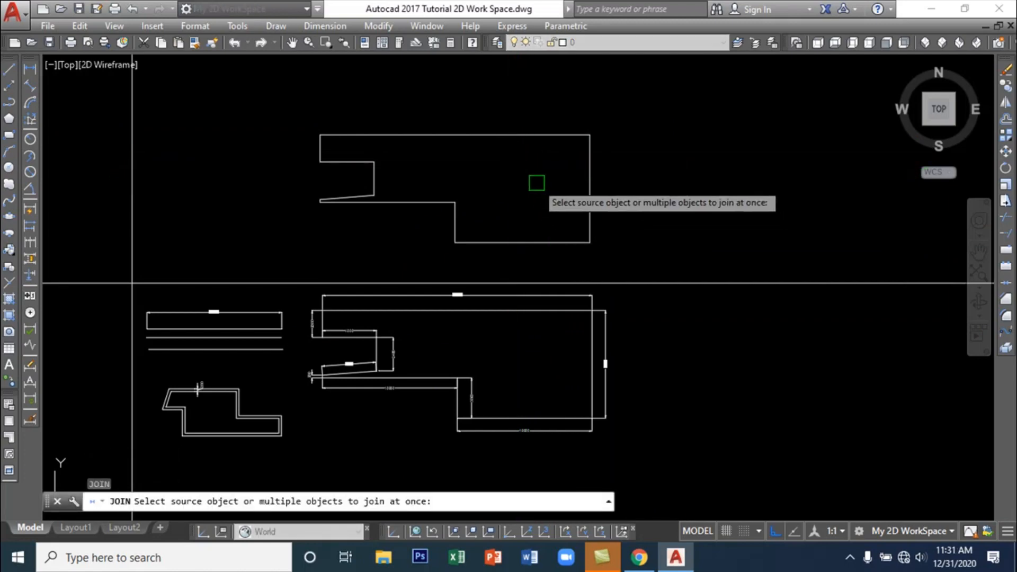
left_click(517, 135)
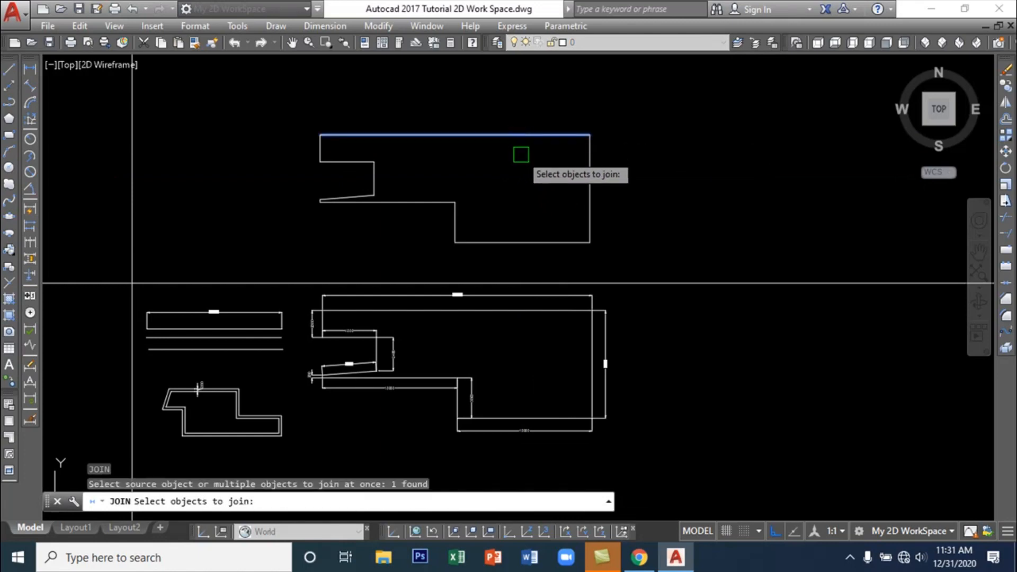
left_click(588, 194)
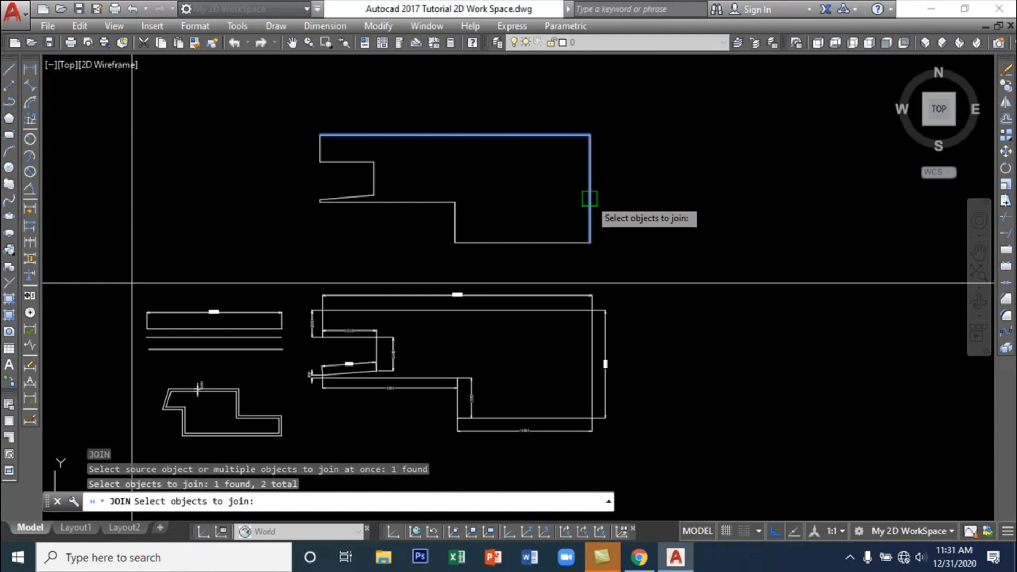
left_click(557, 243)
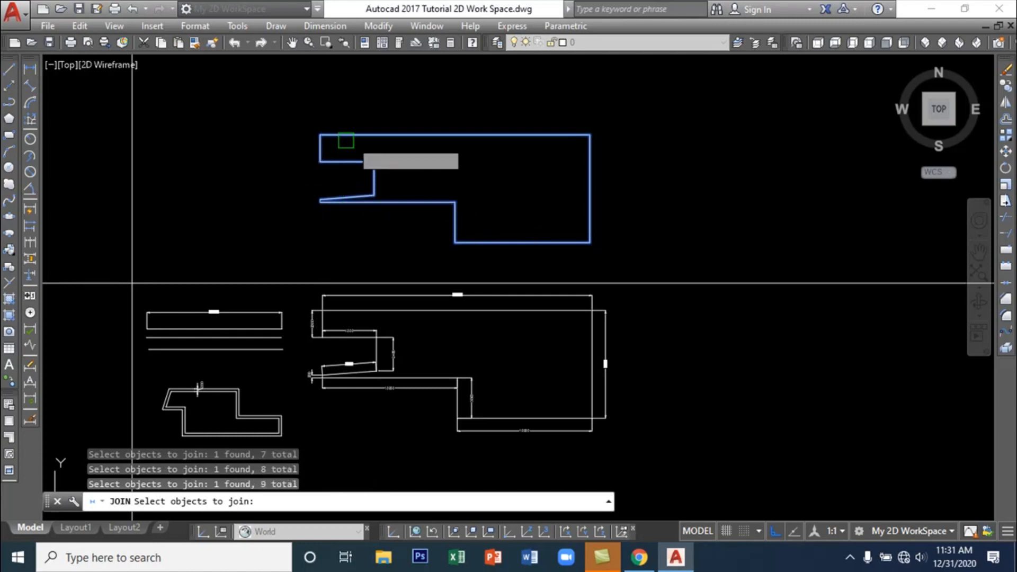
key("Return")
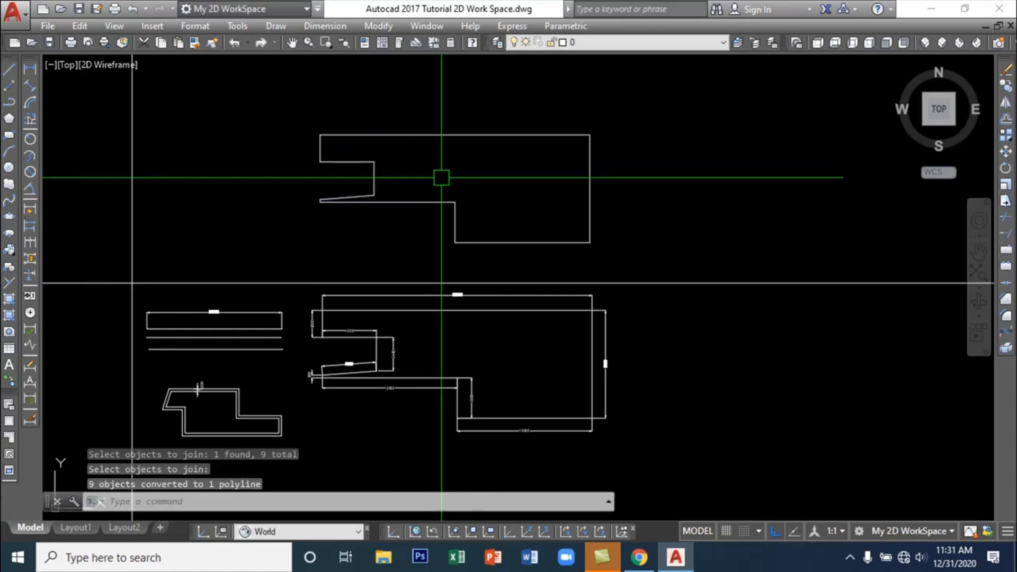
Select the joined upper outline and the dimensioned polyline below it to compare them, then clear the selection
left_click(455, 222)
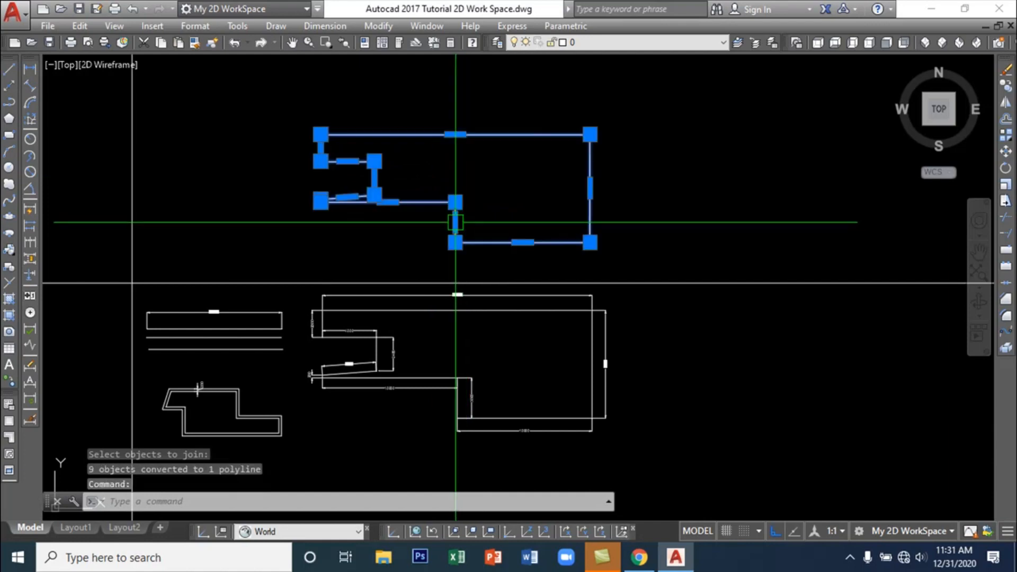
left_click(547, 313)
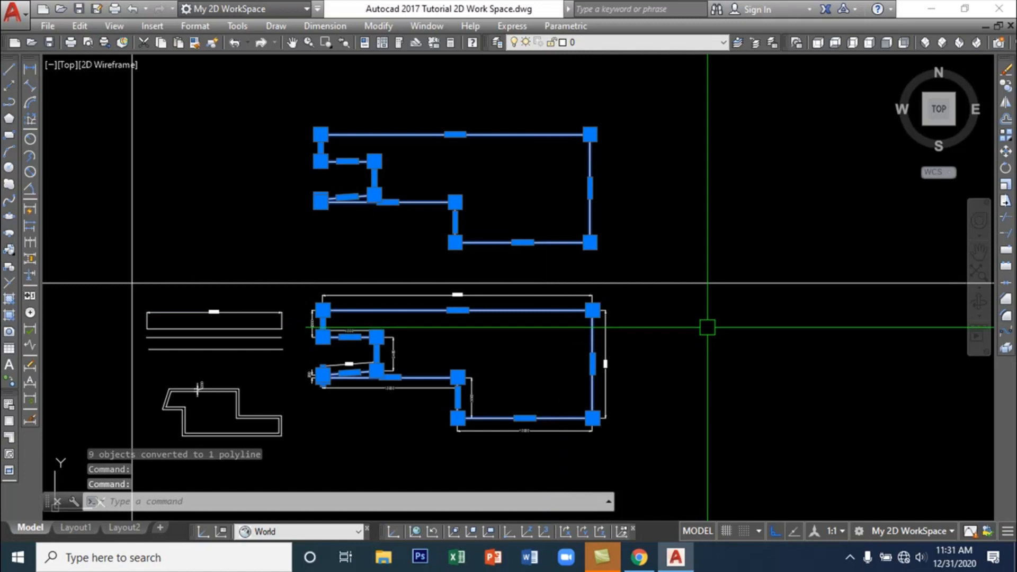
key("Escape")
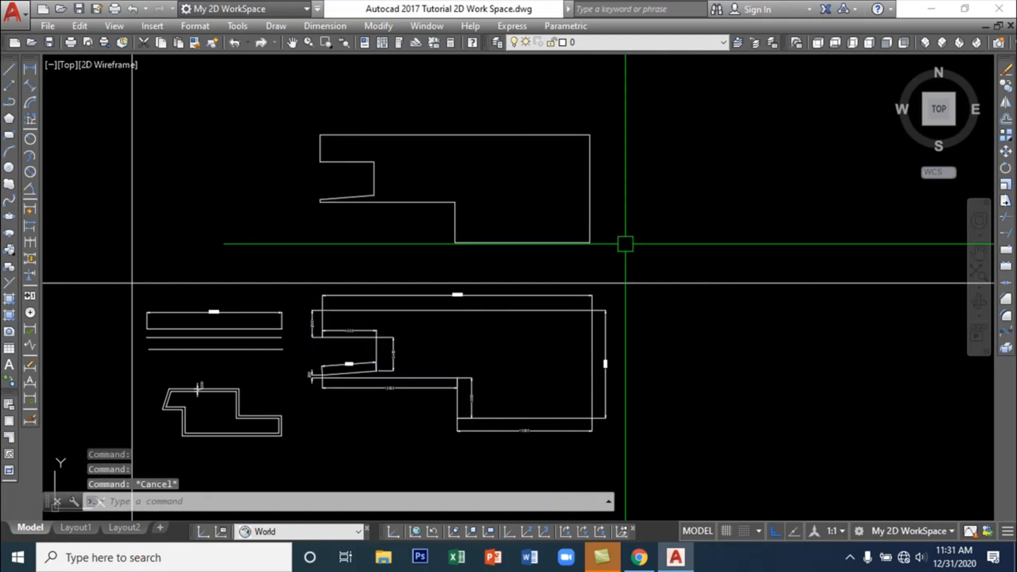
scroll(572, 250, "down", 2)
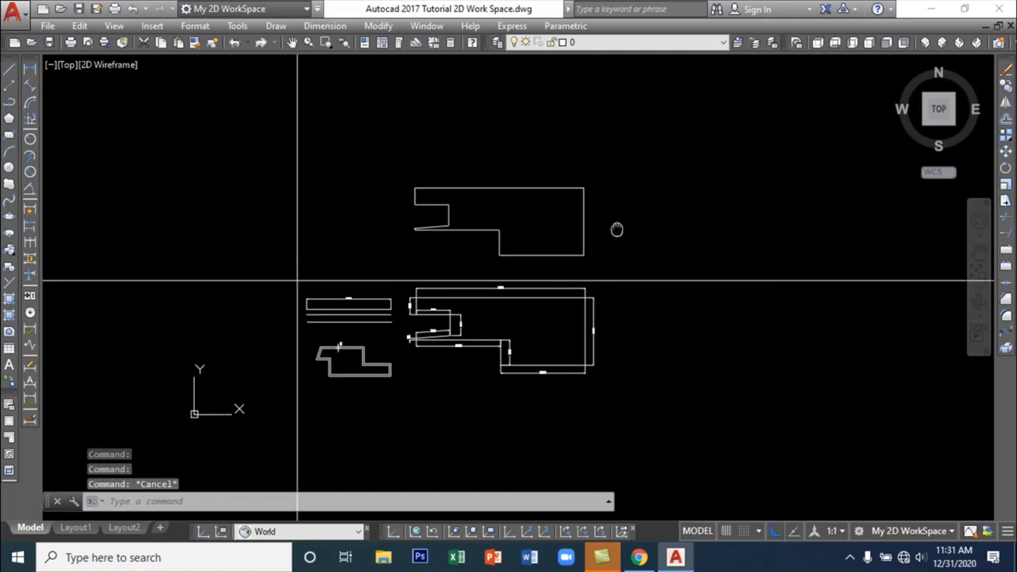
middle_click_drag(618, 230, 550, 284)
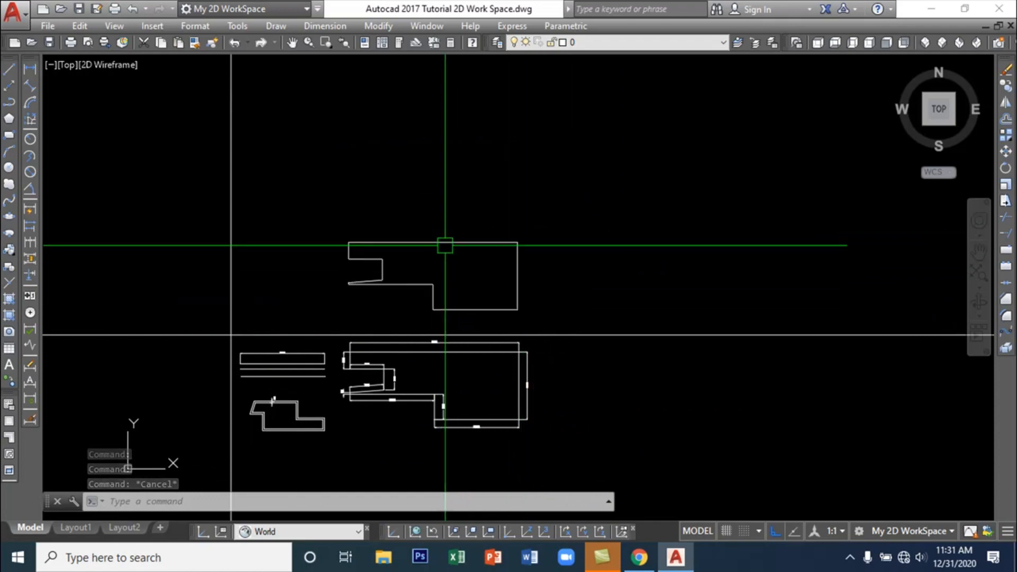
left_click(485, 243)
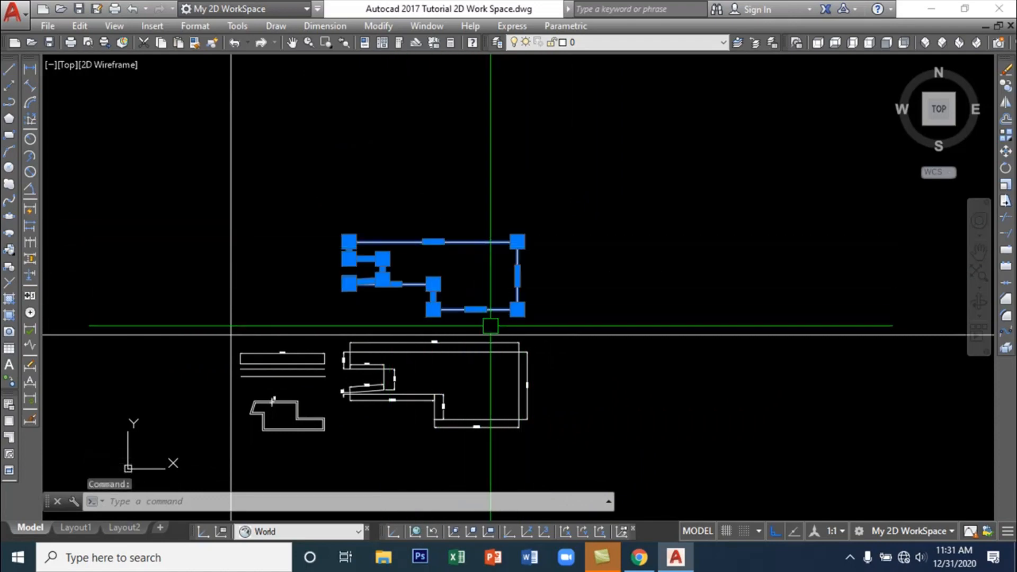
left_click(517, 350)
key("Escape")
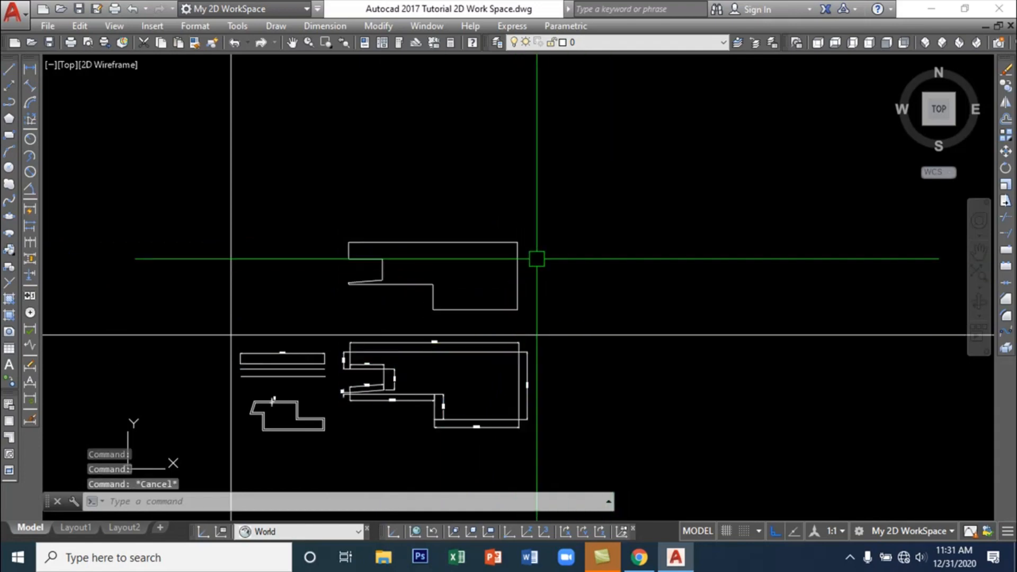
left_click(518, 273)
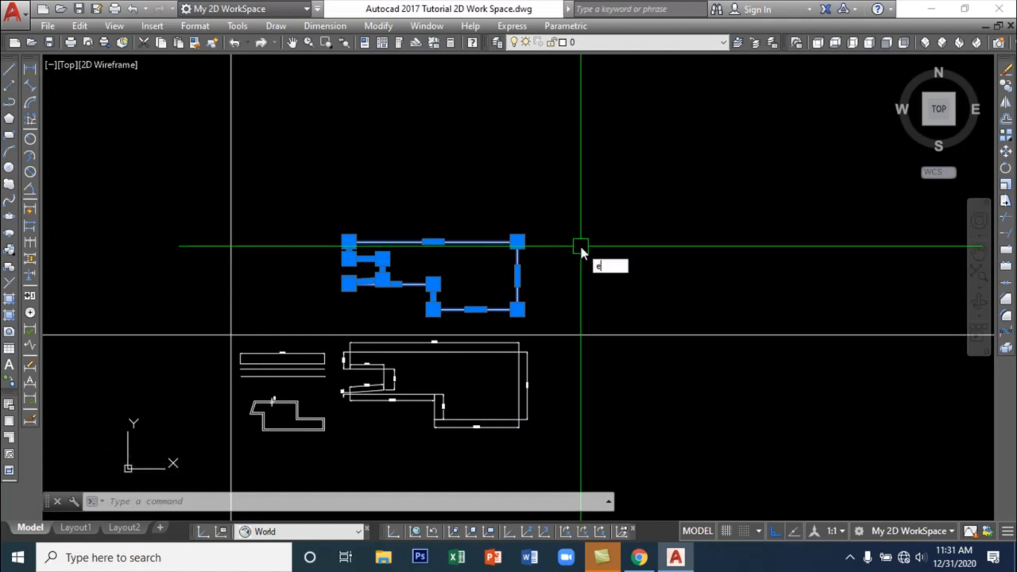
type("x")
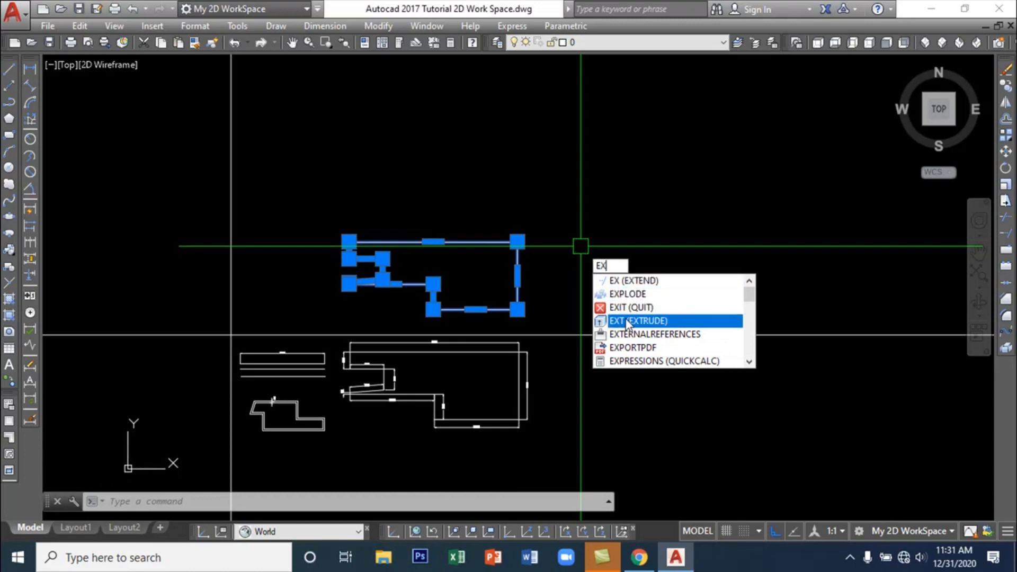
left_click(630, 281)
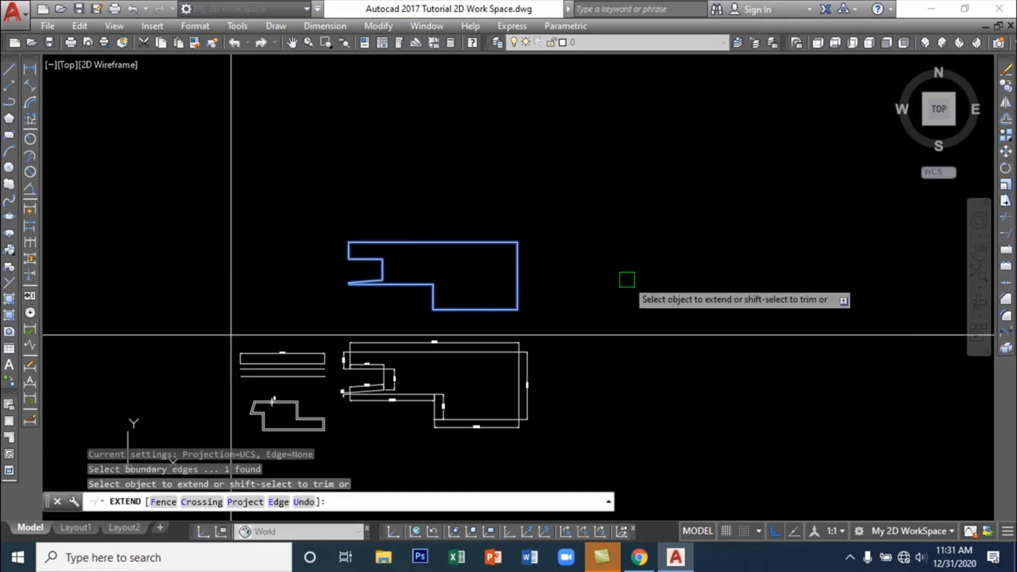
key("Escape")
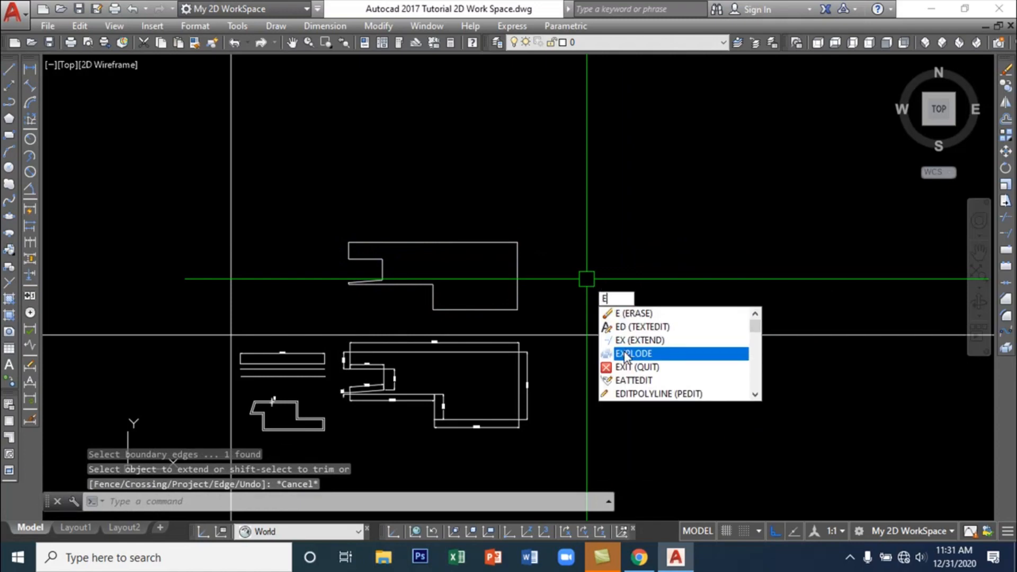
Explode the upper outline's polyline into separate line segments
left_click(625, 353)
left_click(516, 283)
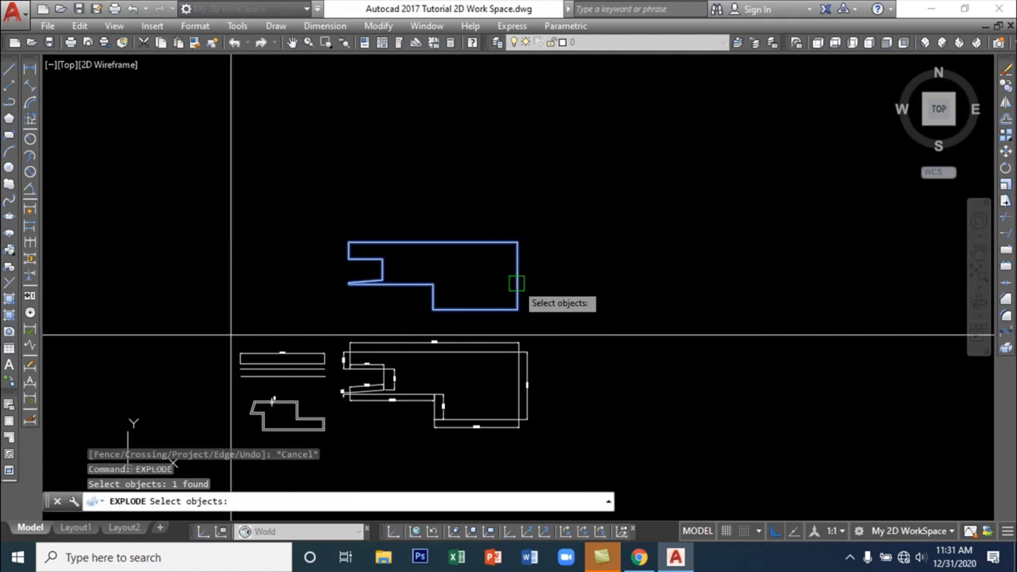
key("Return")
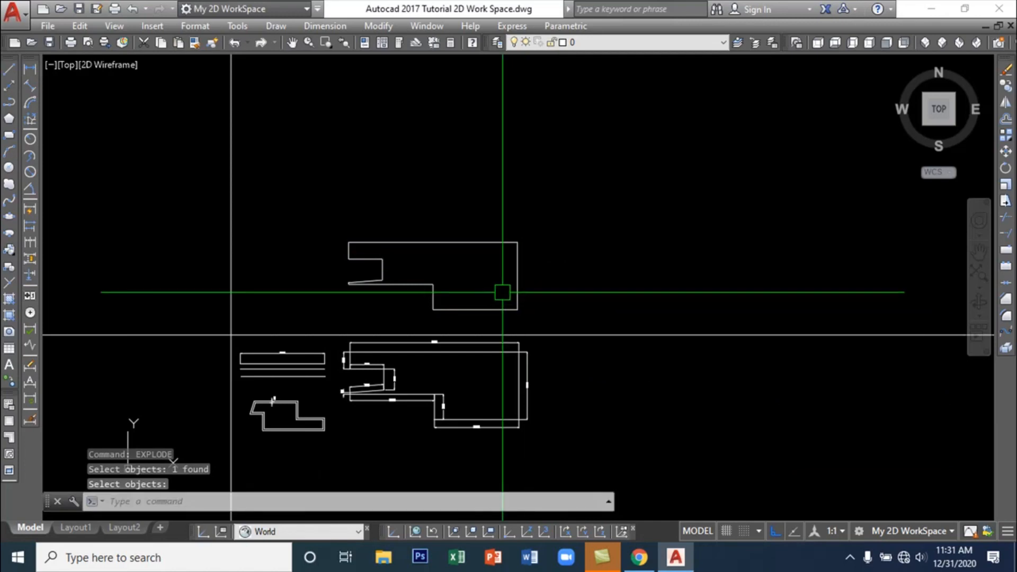
Select several segments of the exploded upper outline to check that they are separate, then clear the selection
left_click(518, 267)
left_click(469, 244)
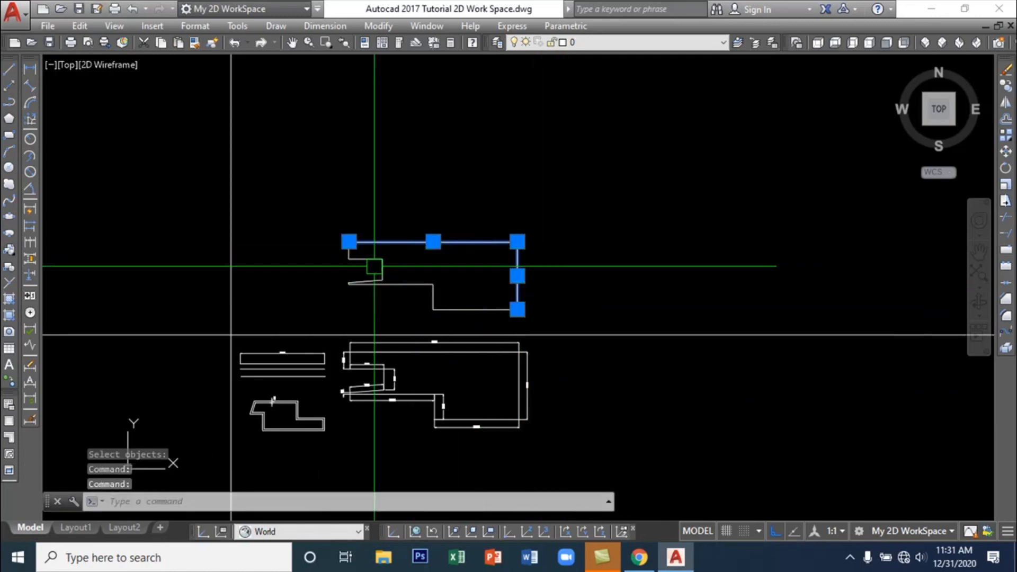
left_click(378, 260)
left_click(380, 279)
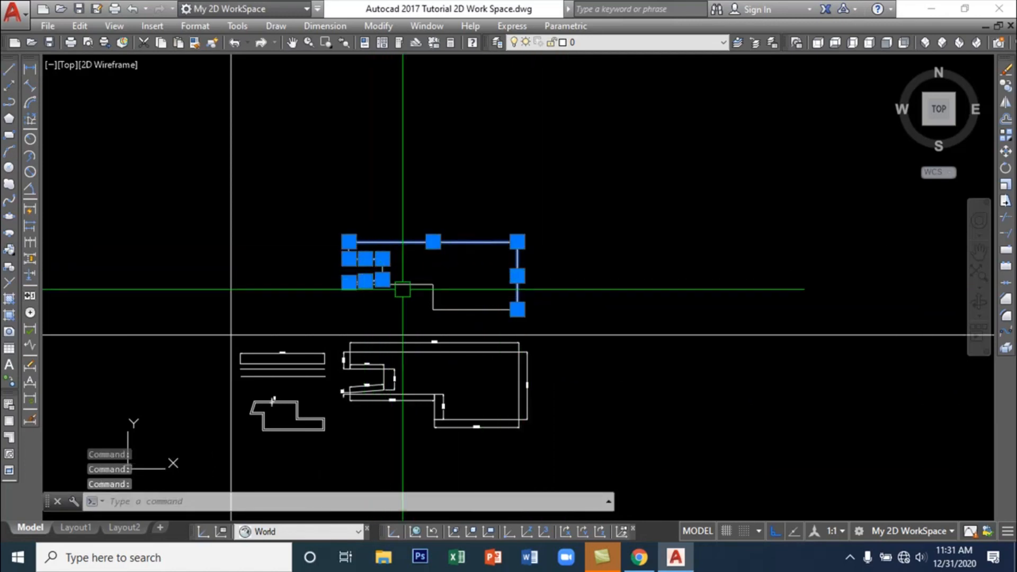
left_click(418, 284)
key("Escape")
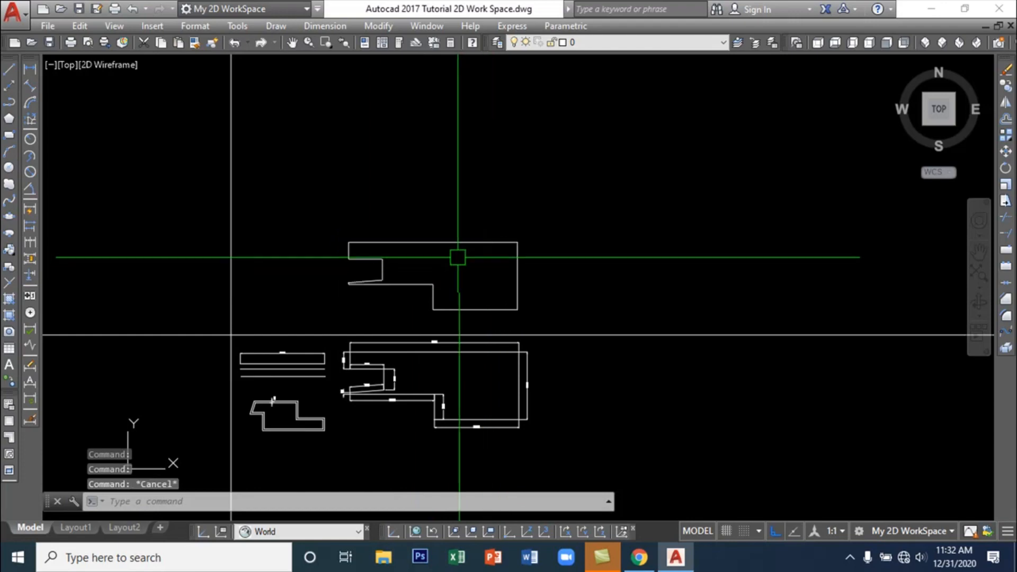
middle_click_drag(456, 281, 505, 272)
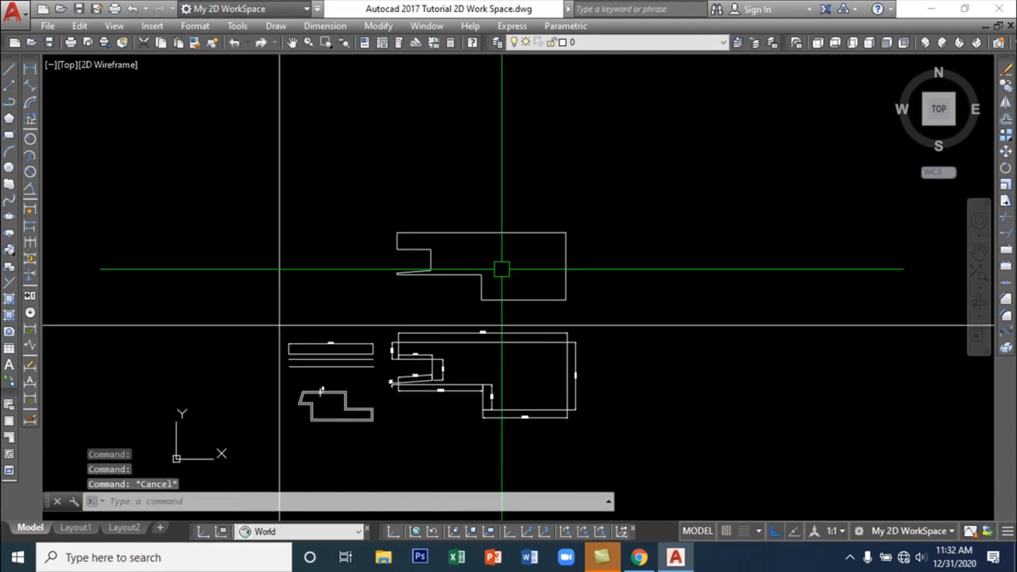
Draw an eight-sided polygon above the upper outline, inscribed in a circle with a radius of about 5468
left_click(275, 26)
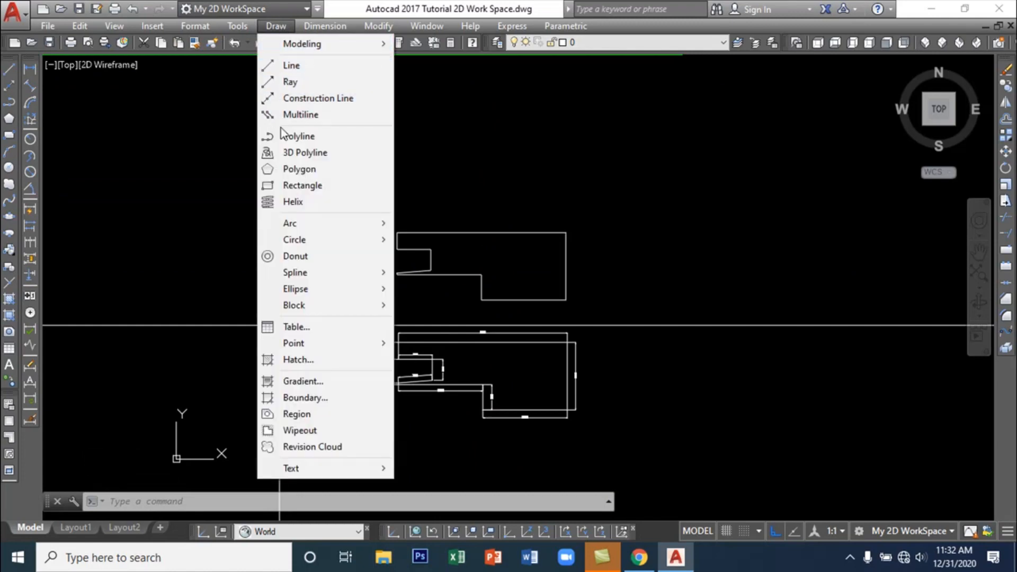
left_click(299, 169)
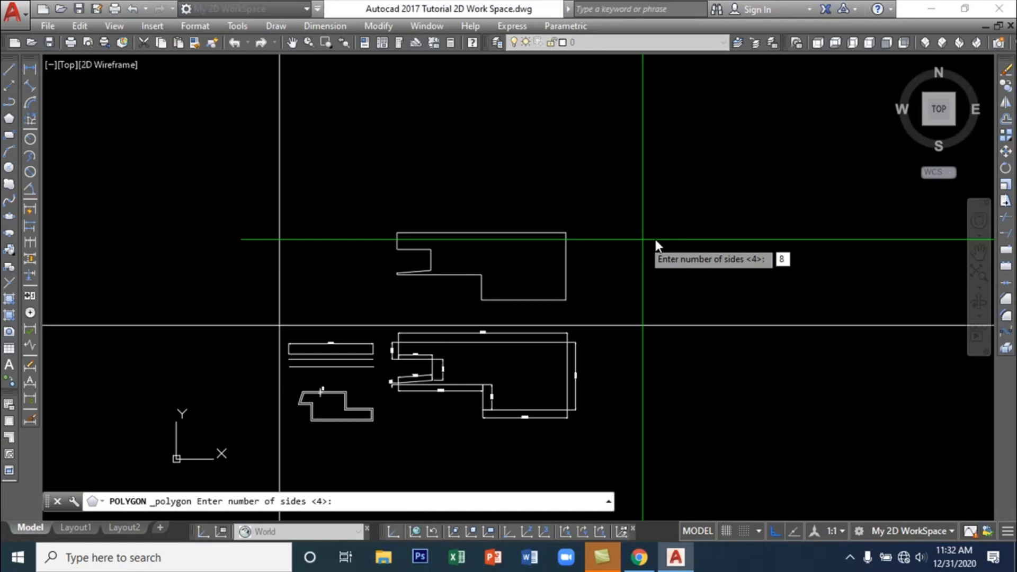
key("Return")
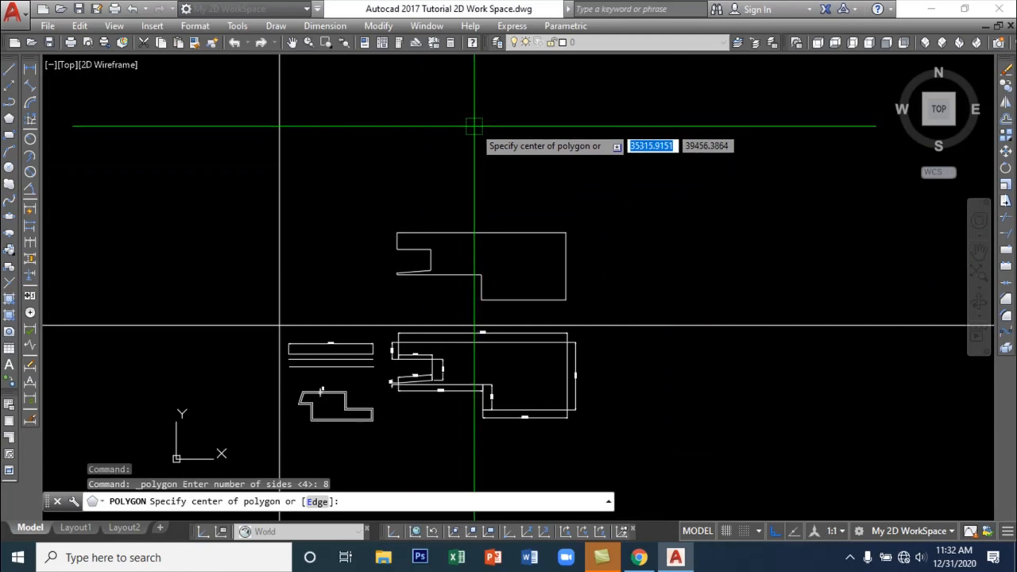
left_click(474, 126)
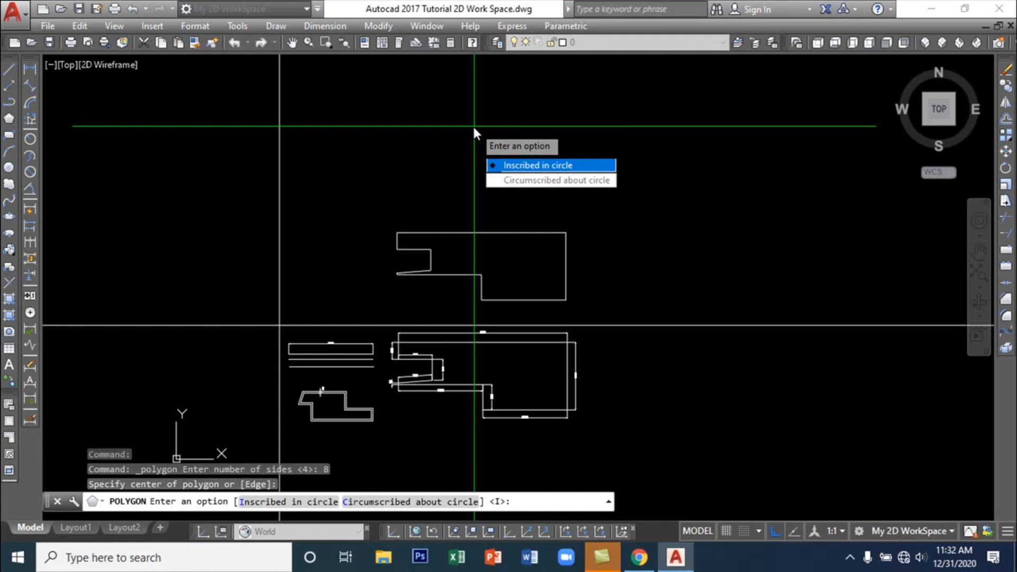
left_click(506, 166)
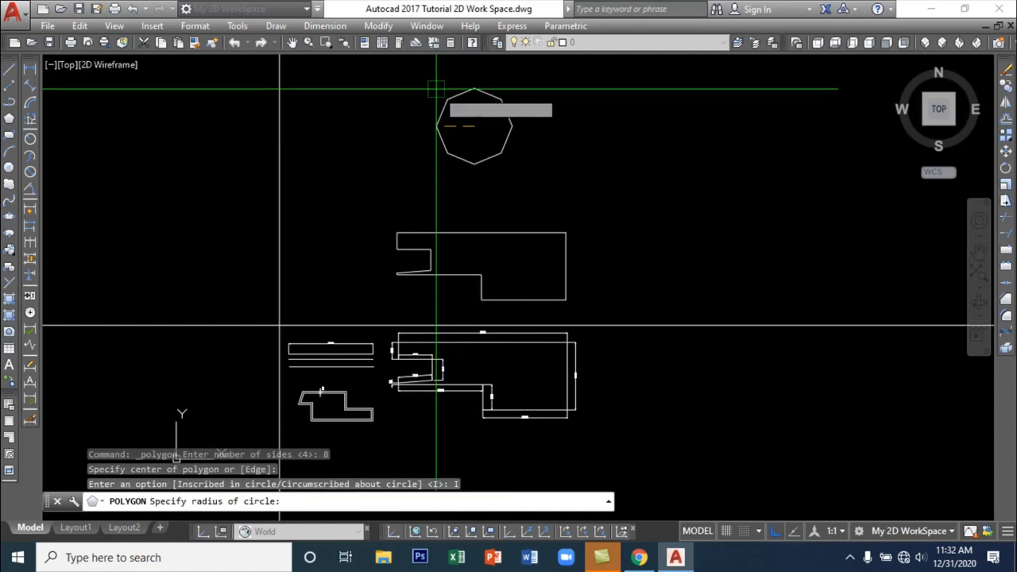
left_click(465, 78)
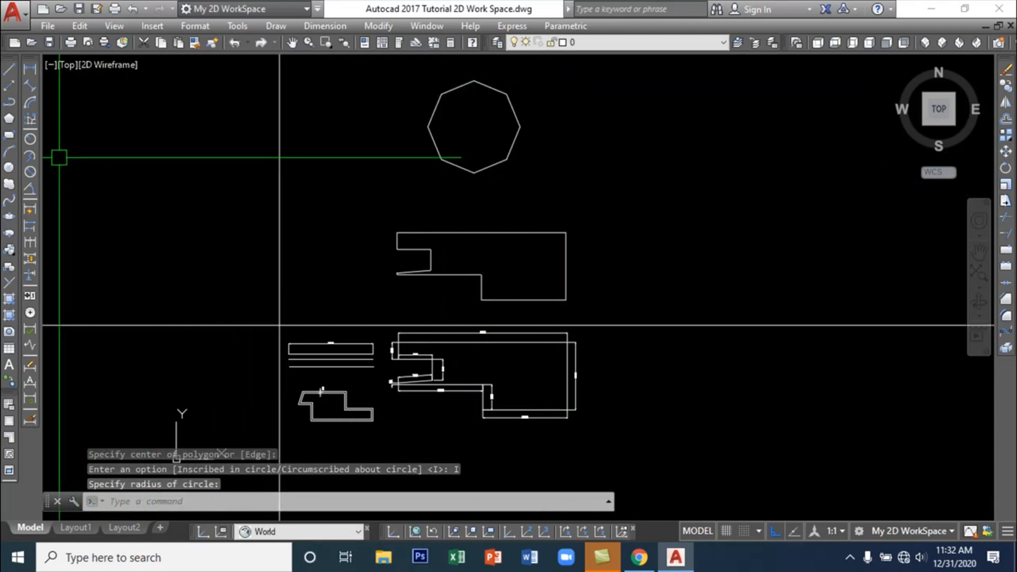
Draw a circle around the inscribed octagon, centred on it and passing through its topmost vertex
left_click(9, 168)
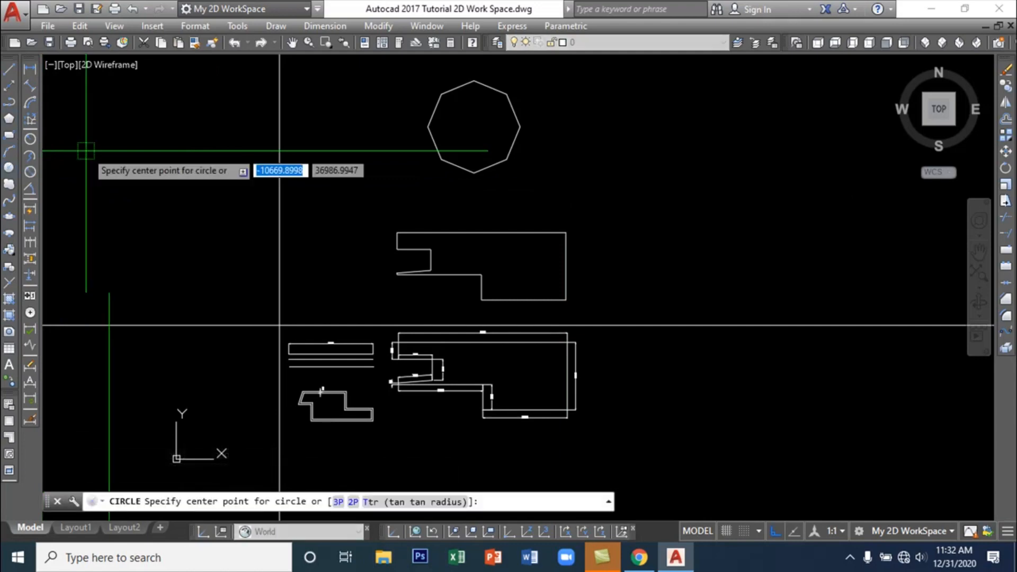
left_click(474, 126)
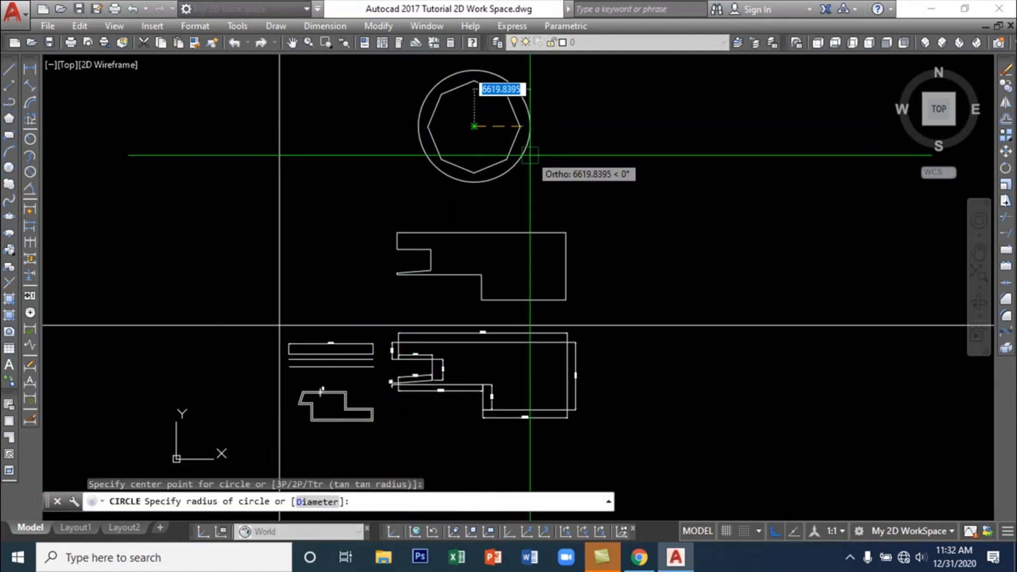
left_click(474, 81)
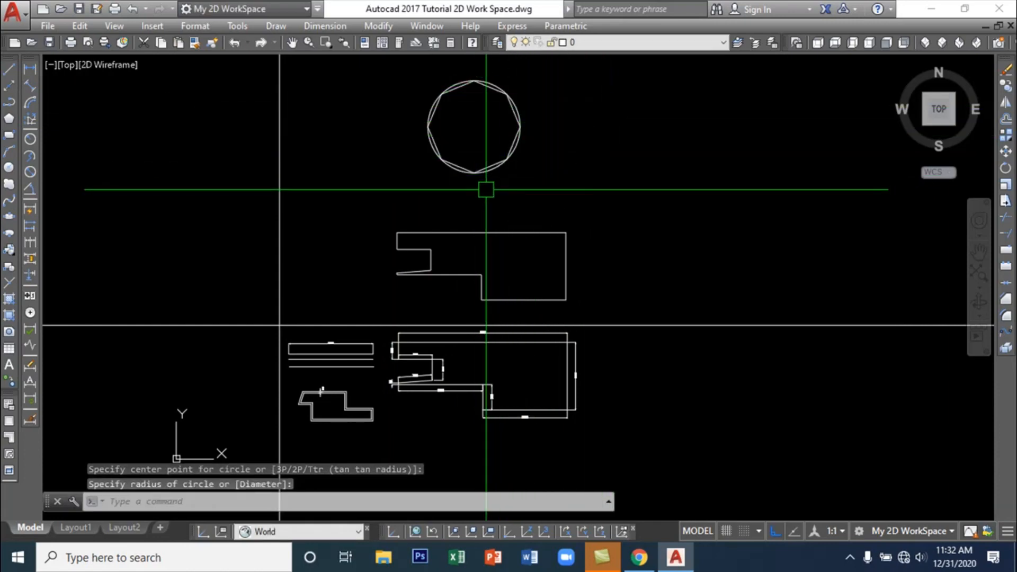
Draw a second eight-sided polygon beside the inscribed octagon, circumscribed about a circle with a radius of about 5680
scroll(494, 170, "up", 2)
middle_click_drag(522, 162, 463, 254)
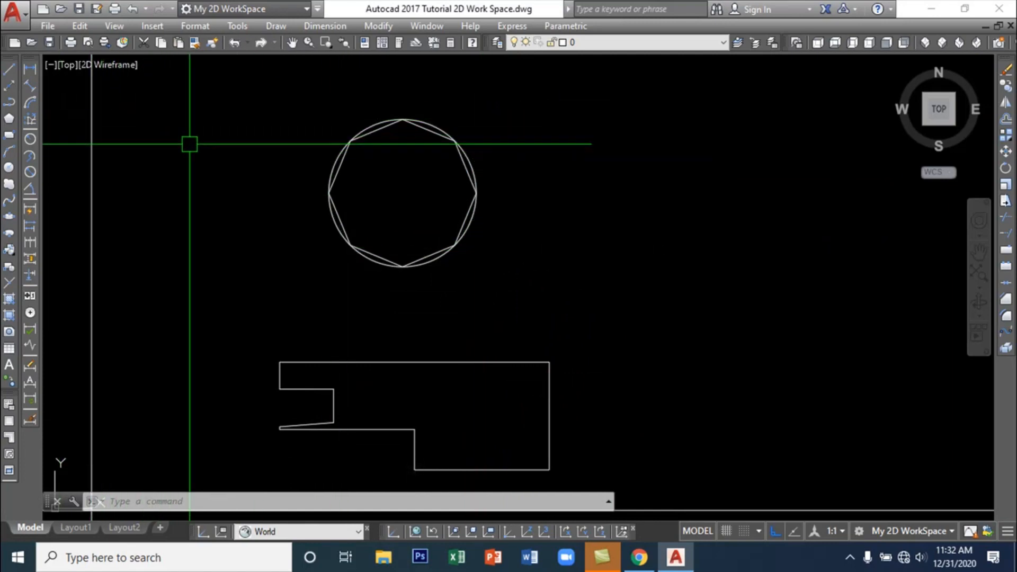
left_click(9, 119)
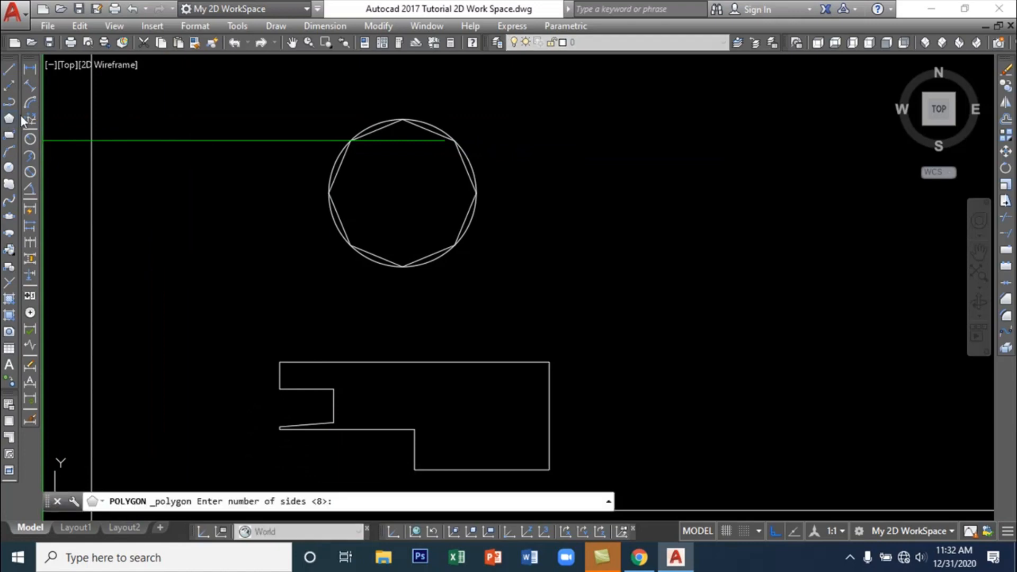
key("Return")
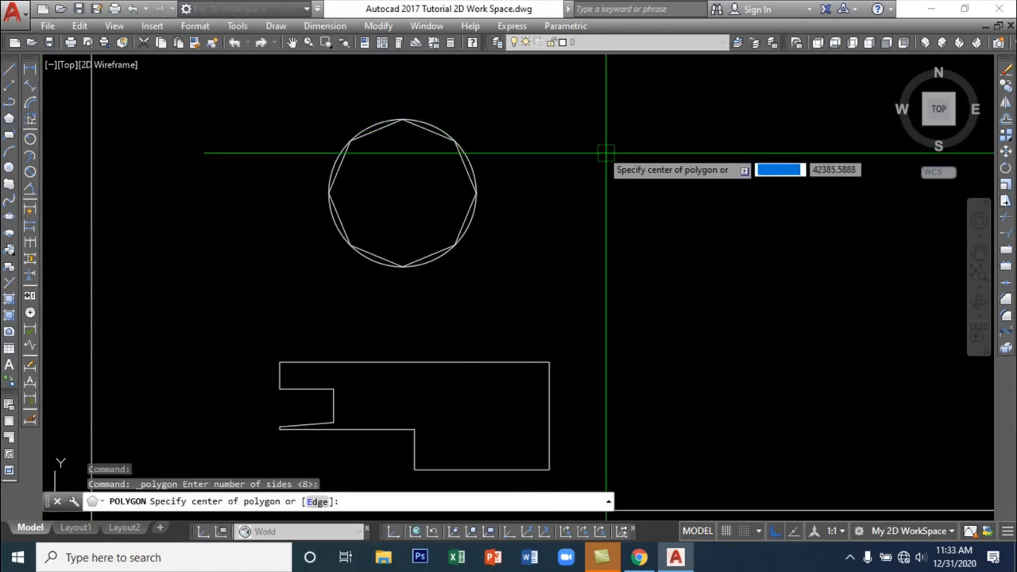
left_click(645, 195)
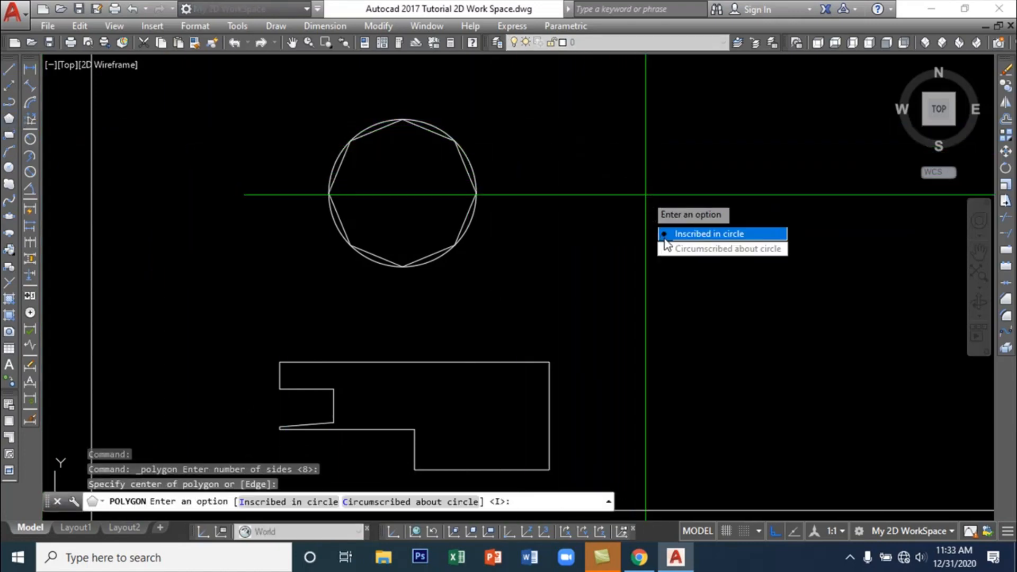
left_click(705, 250)
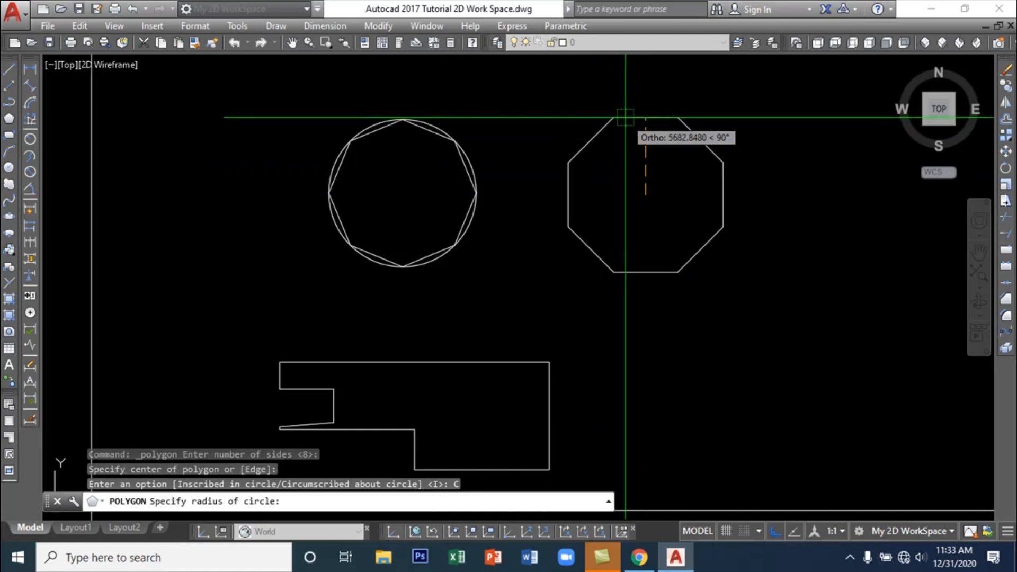
left_click(623, 117)
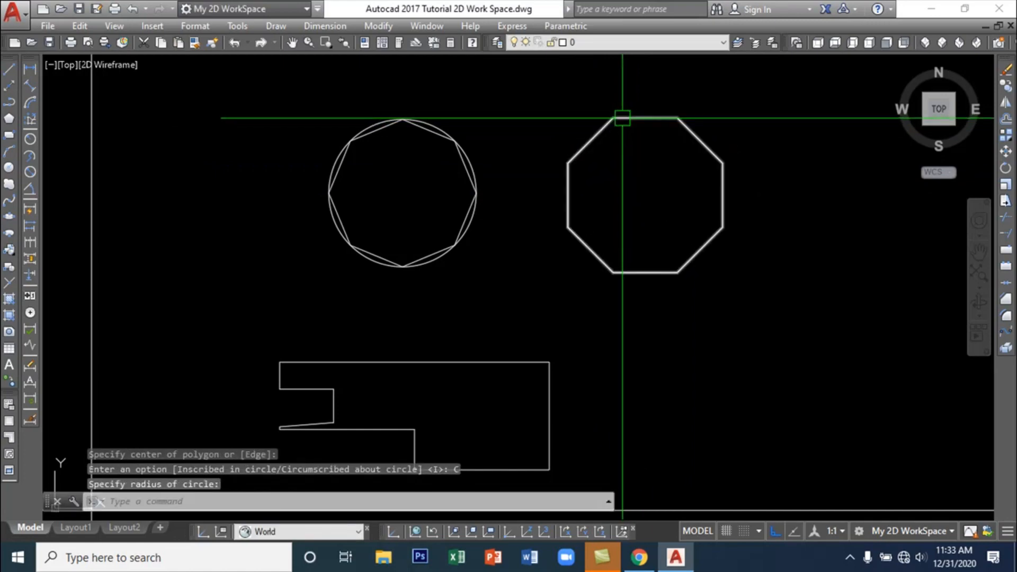
Draw a circle inside the second octagon, centred on it and touching the middle of its upper edge
left_click(9, 168)
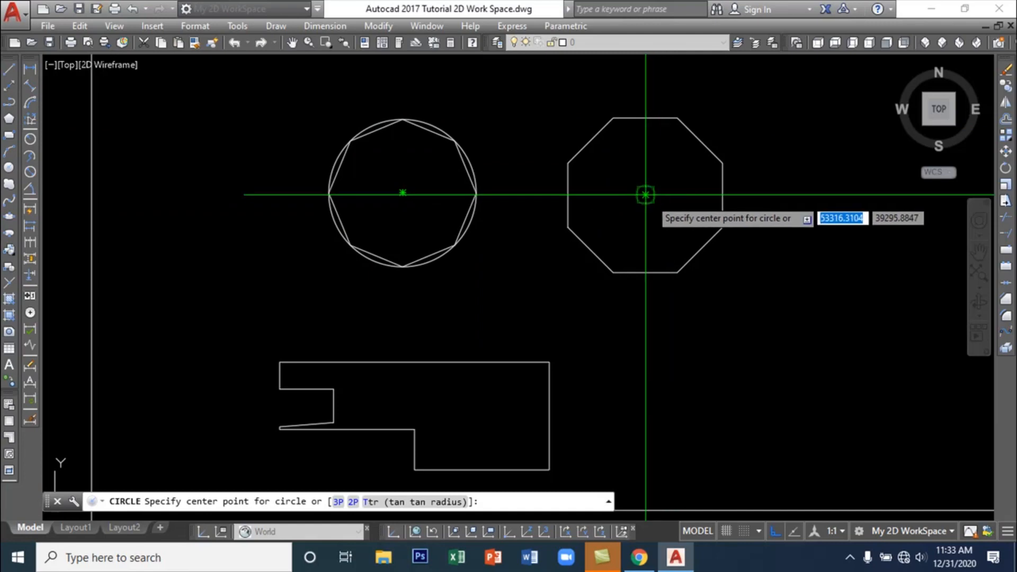
left_click(645, 195)
left_click(650, 118)
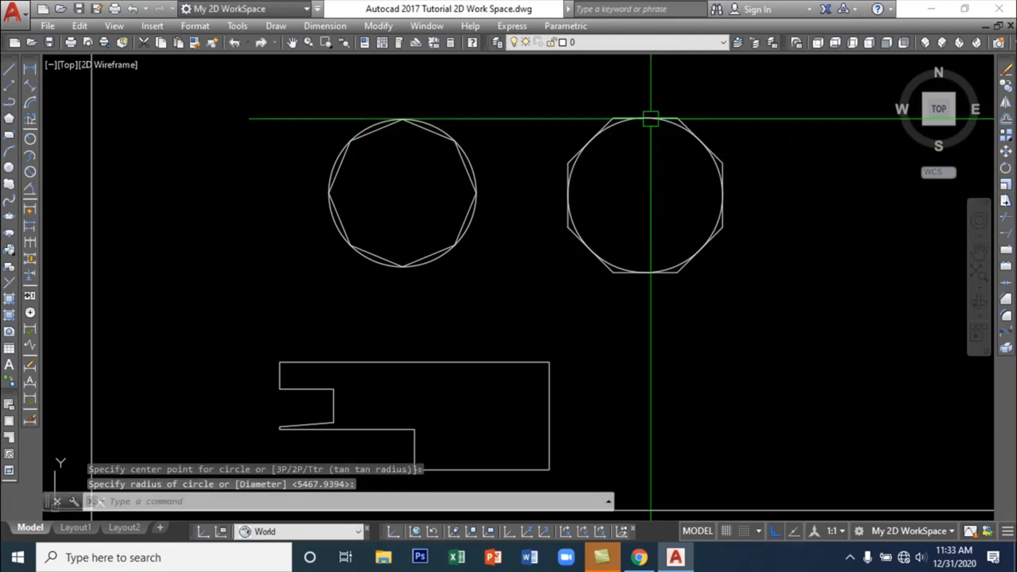
scroll(838, 220, "down", 2)
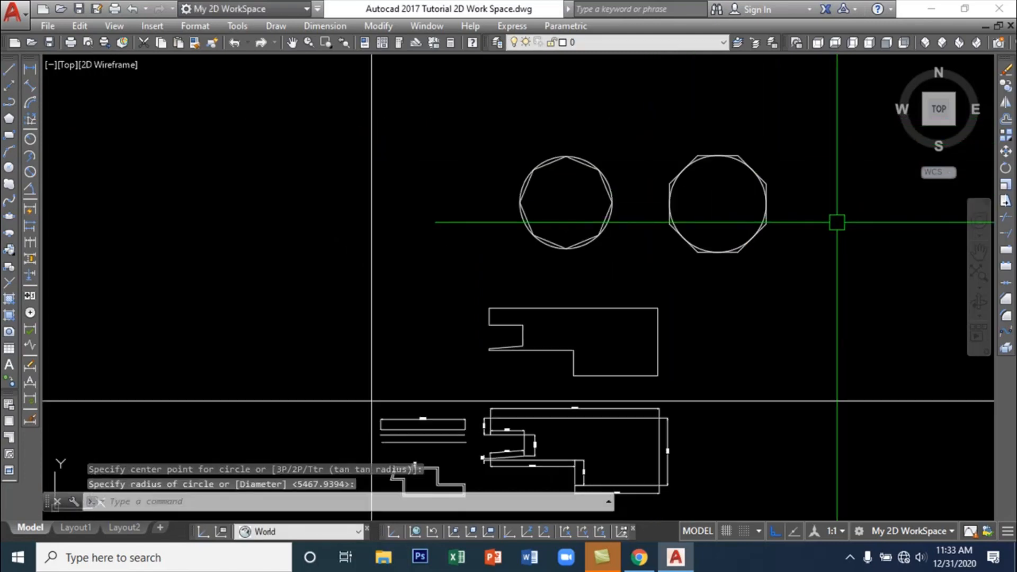
mouse_move(837, 219)
middle_mouse_down()
mouse_move(796, 263)
mouse_move(686, 246)
middle_mouse_up()
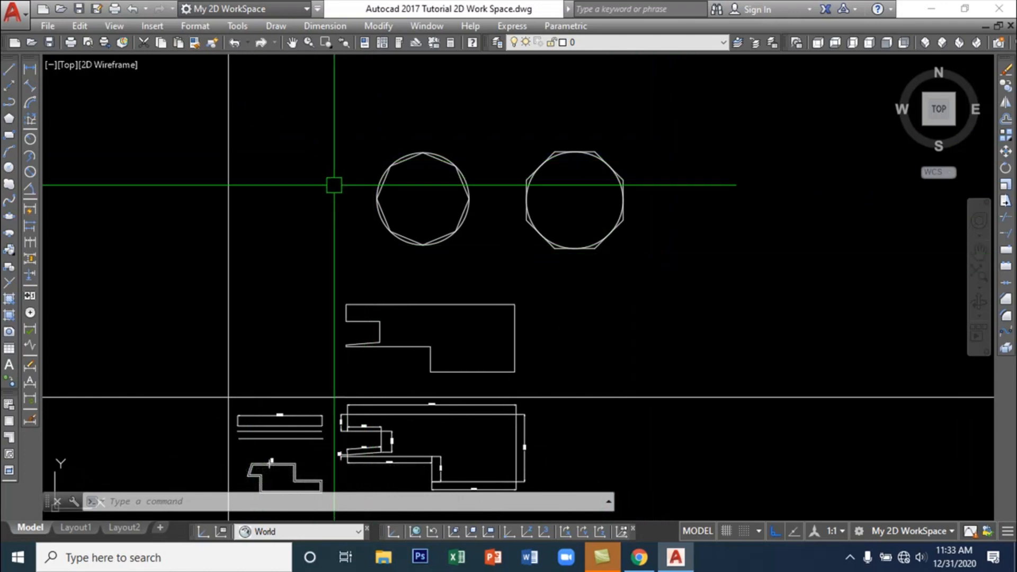
left_click(276, 26)
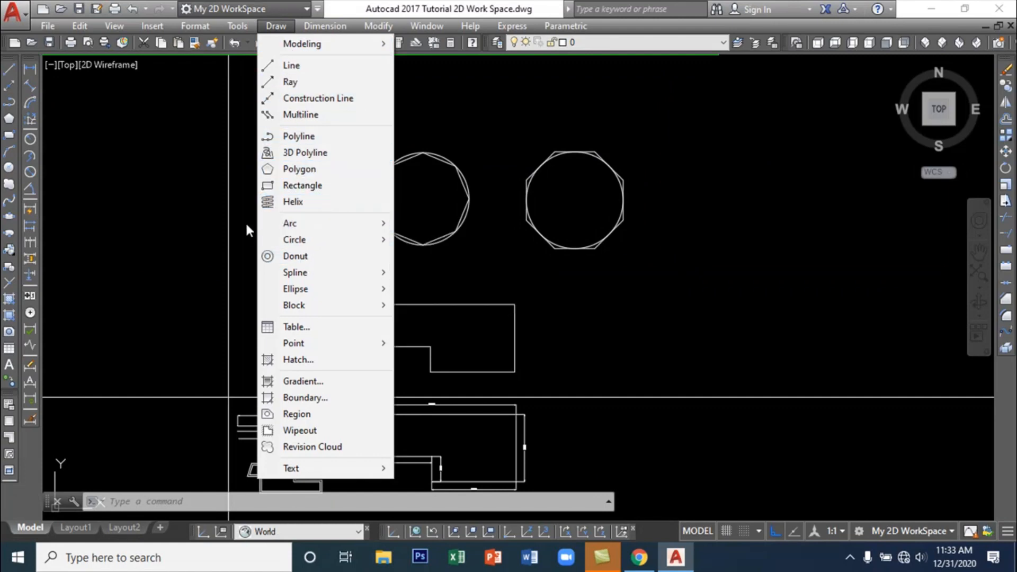
left_click(311, 192)
scroll(626, 254, "down", 2)
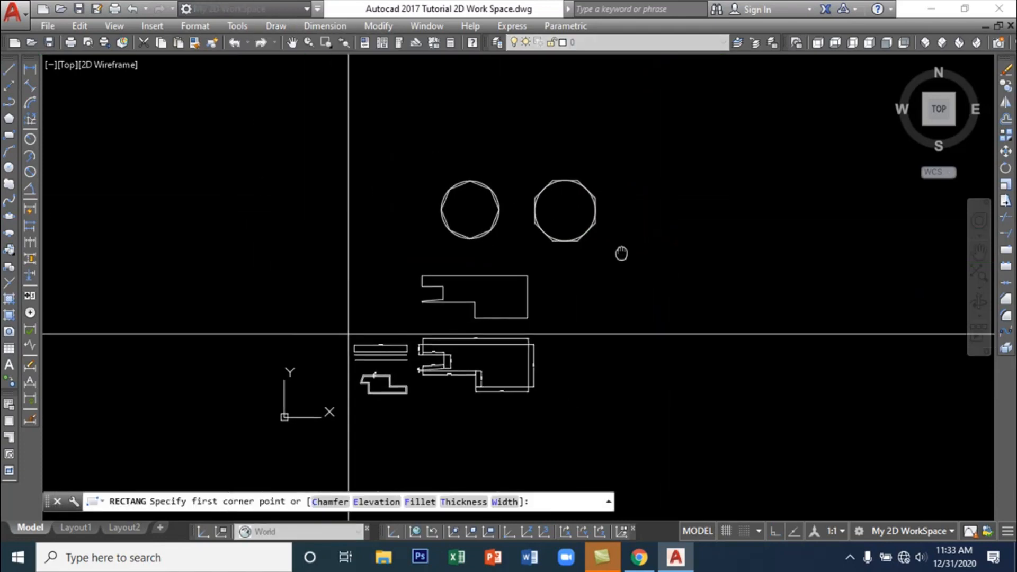
Draw a rectangle 10000 wide and 6000 high, starting from a corner to the upper right of the second octagon
left_click(279, 25)
left_click(311, 192)
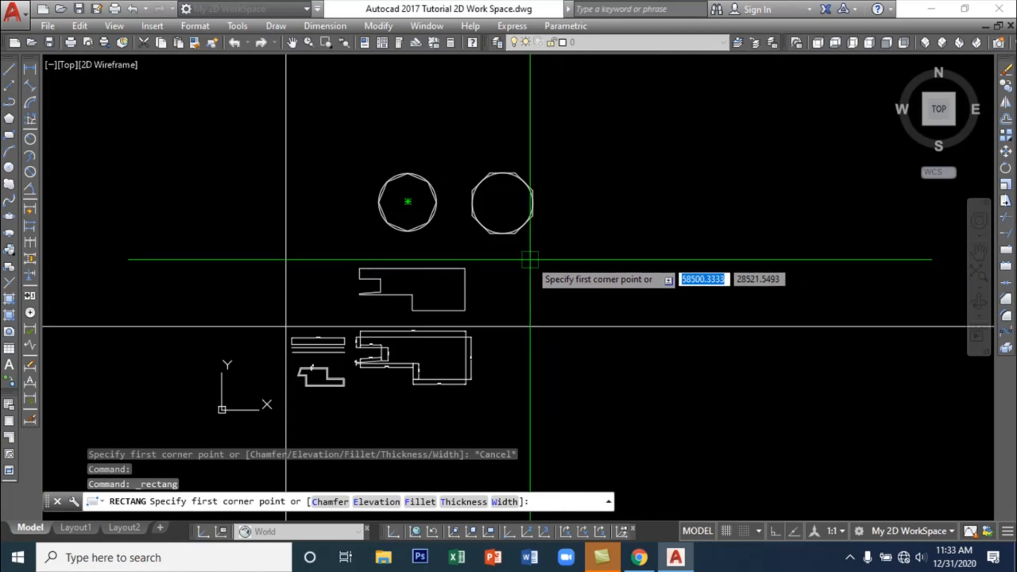
left_click(573, 181)
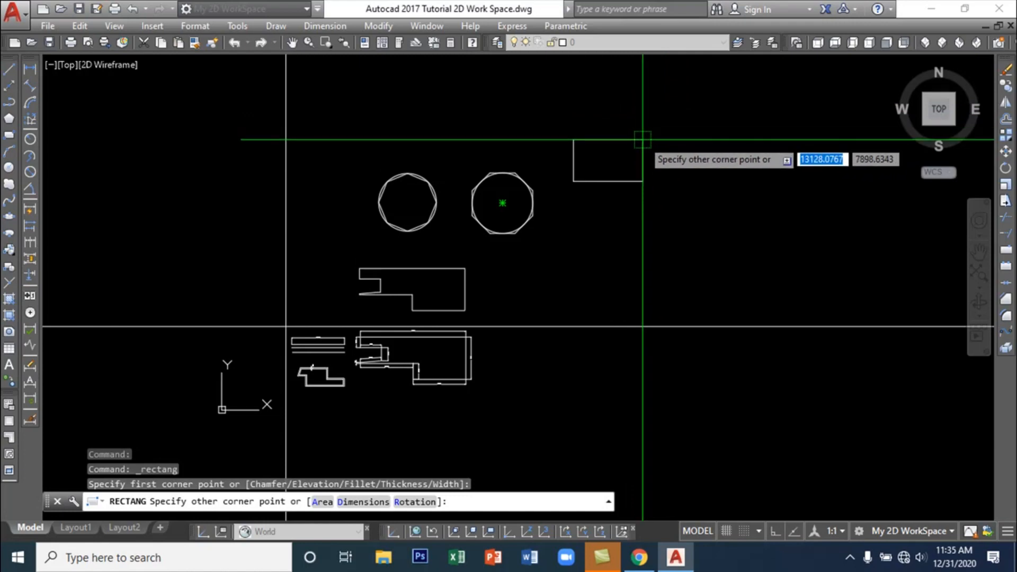
type("10000")
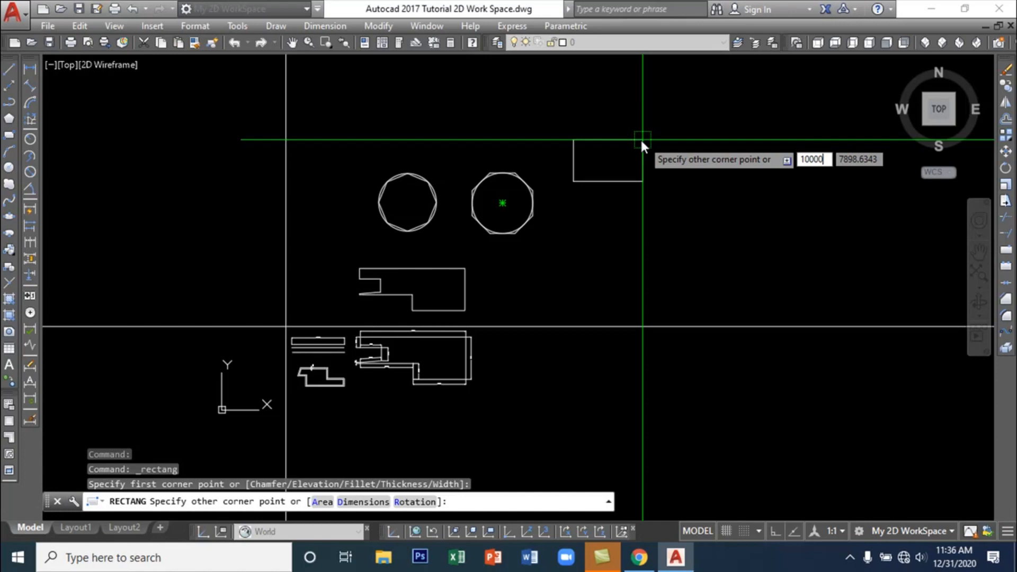
key("Tab")
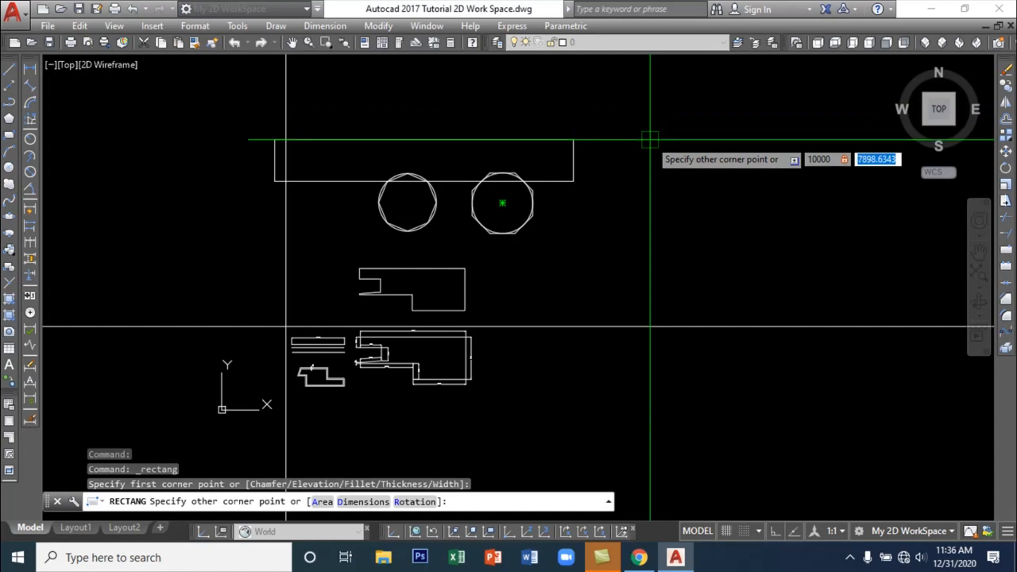
type("6")
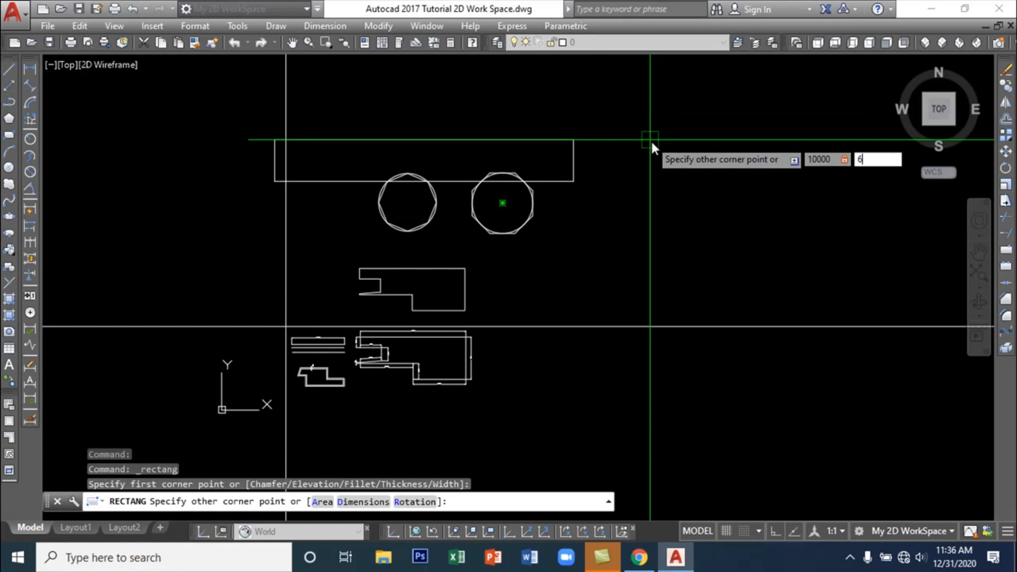
type("000")
key("Return")
Add a linear dimension for the rectangle's width, placed below its lower edge
scroll(598, 169, "up", 6)
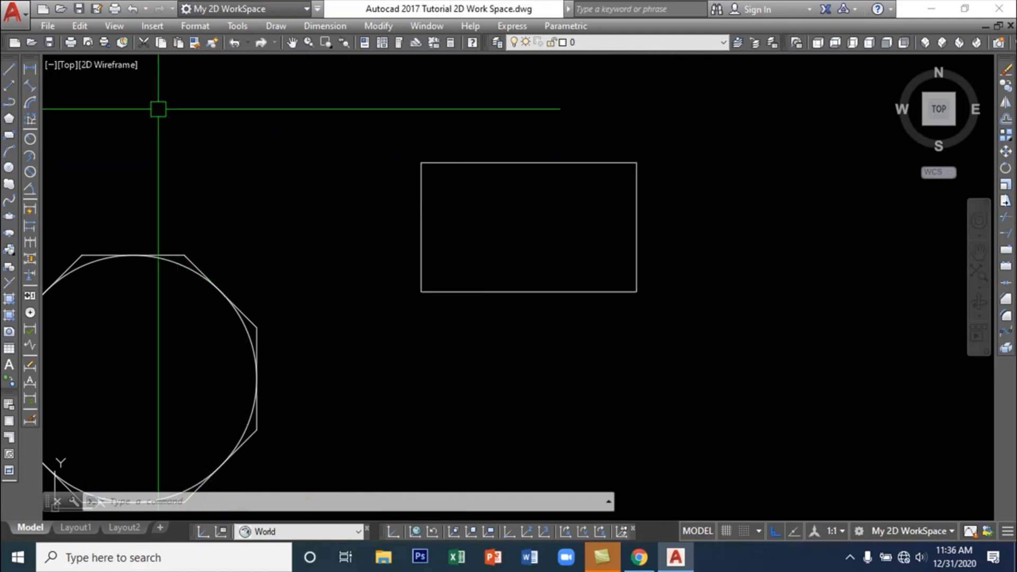
left_click(29, 67)
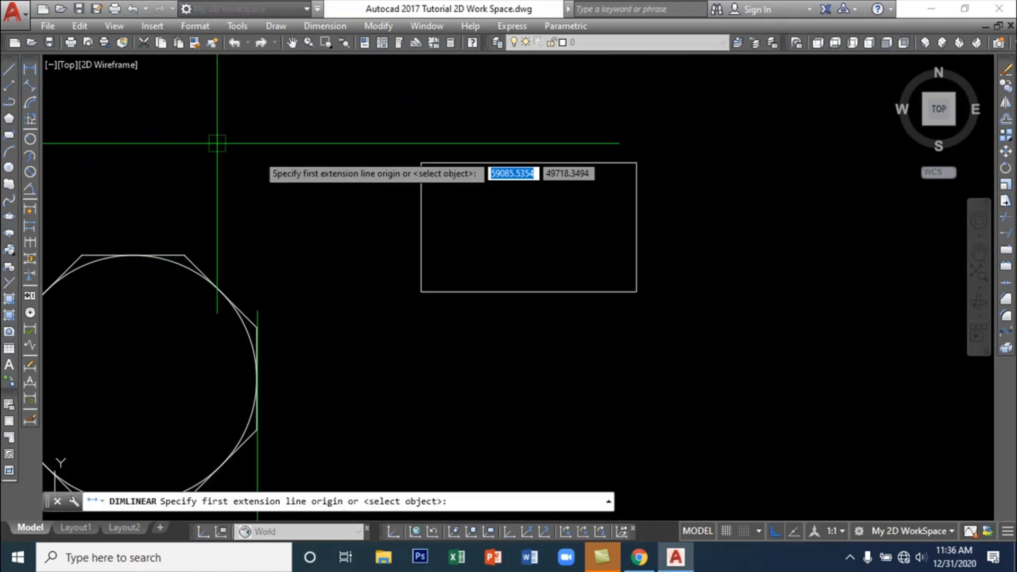
left_click(421, 291)
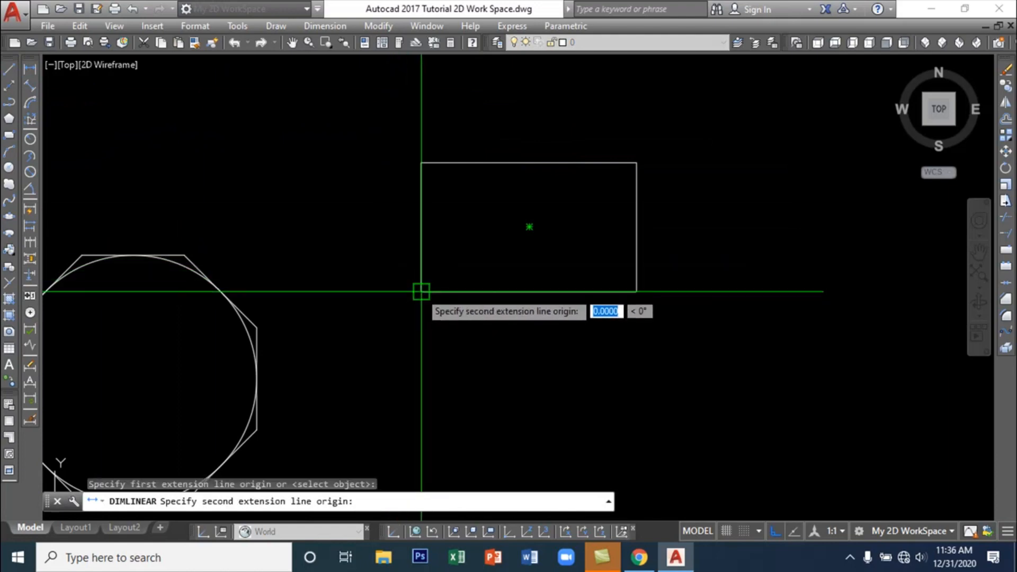
left_click(636, 291)
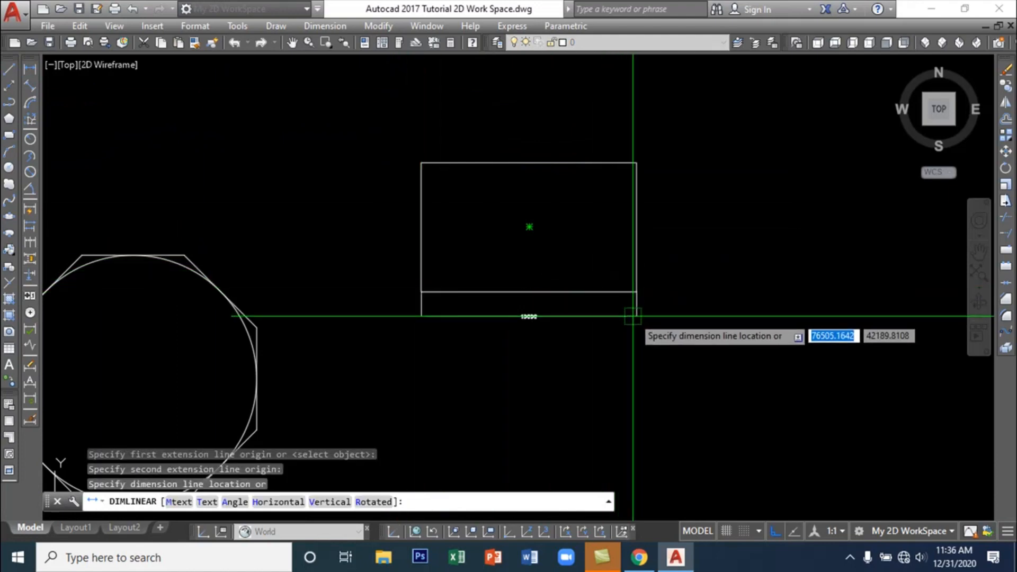
left_click(633, 316)
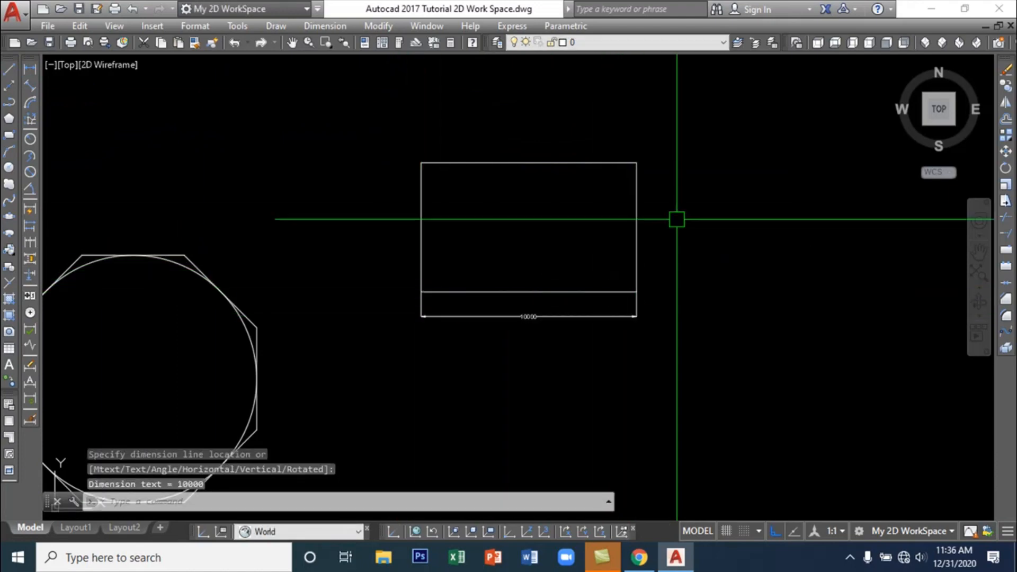
Add a linear dimension for the rectangle's height, placed beyond its right edge
left_click(29, 68)
left_click(636, 162)
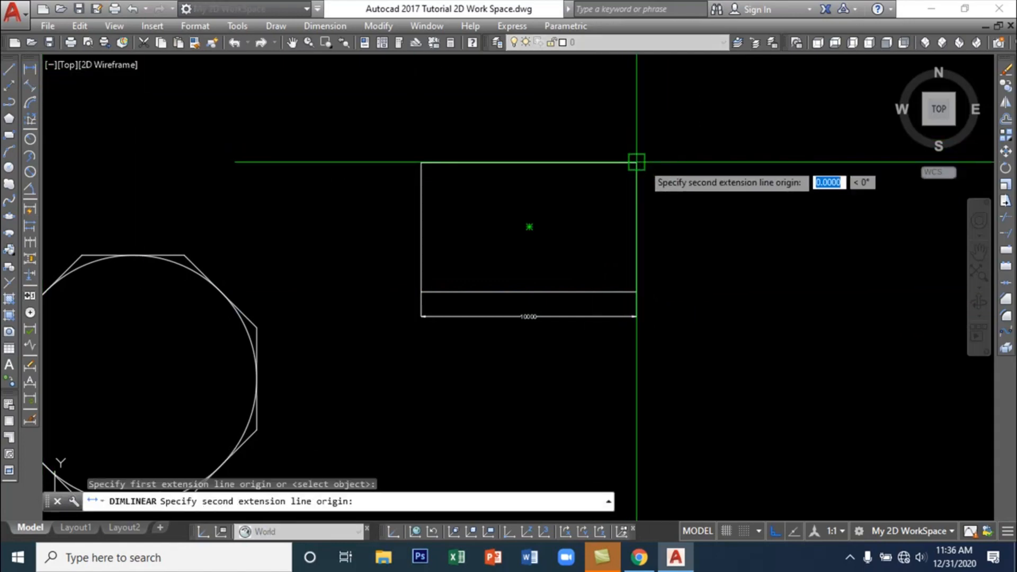
left_click(637, 291)
left_click(671, 238)
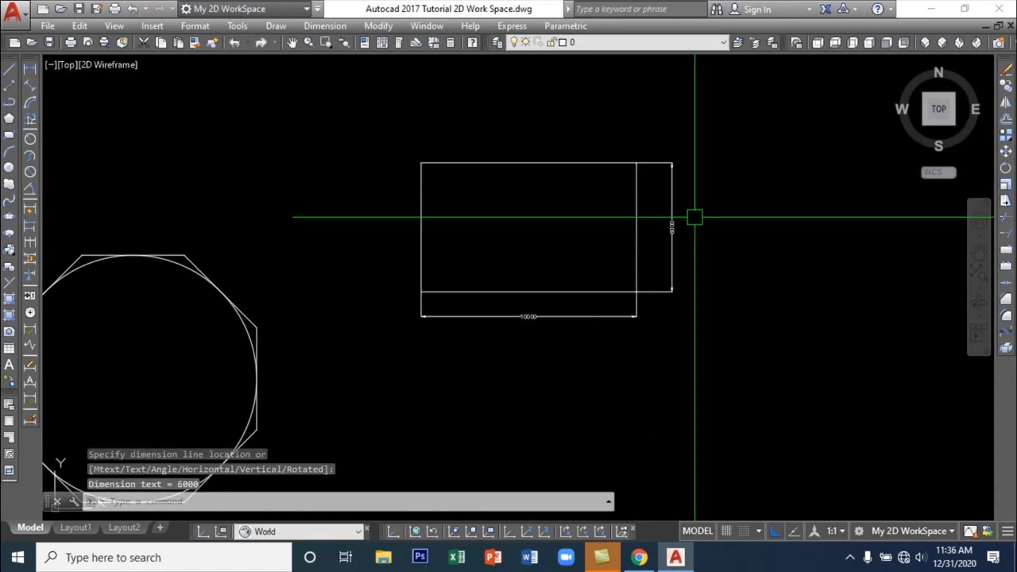
scroll(690, 214, "up", 5)
scroll(688, 217, "down", 5)
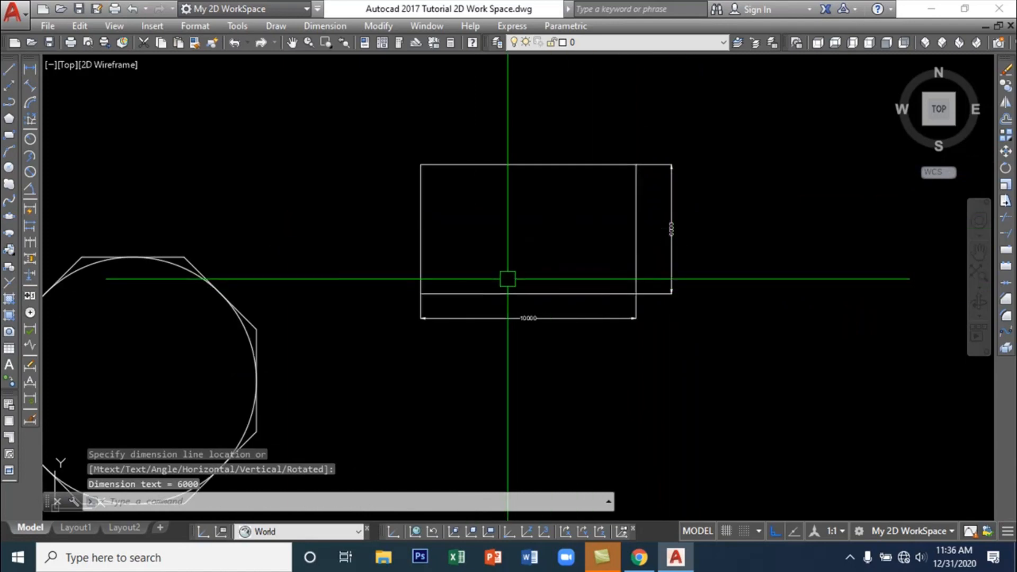
scroll(525, 284, "down", 2)
mouse_move(560, 333)
middle_mouse_down()
mouse_move(682, 270)
mouse_move(561, 307)
middle_mouse_up()
scroll(724, 249, "down", 2)
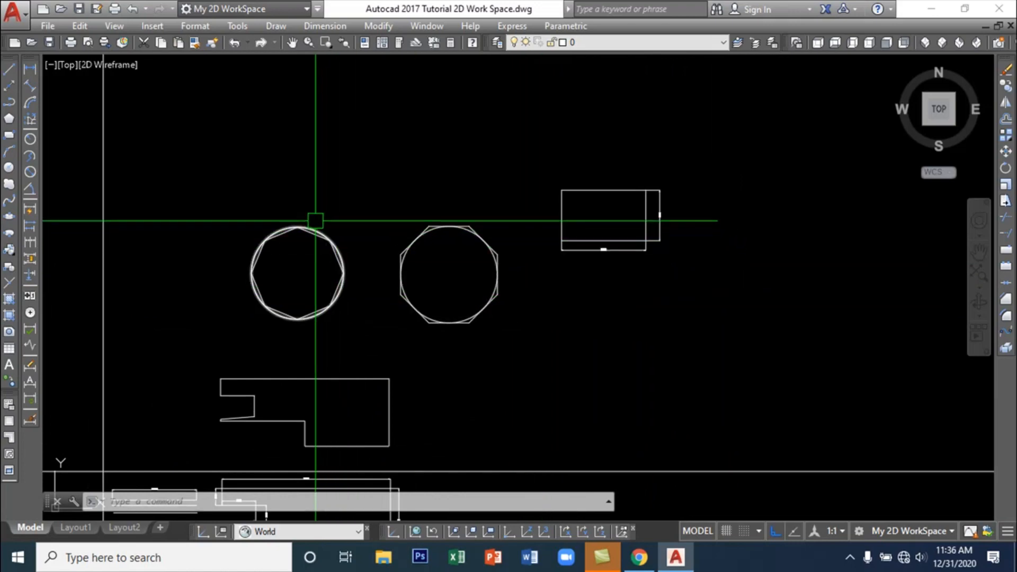
Draw a circle by centre and radius below the dimensioned rectangle, with a radius of about 6450
left_click(277, 26)
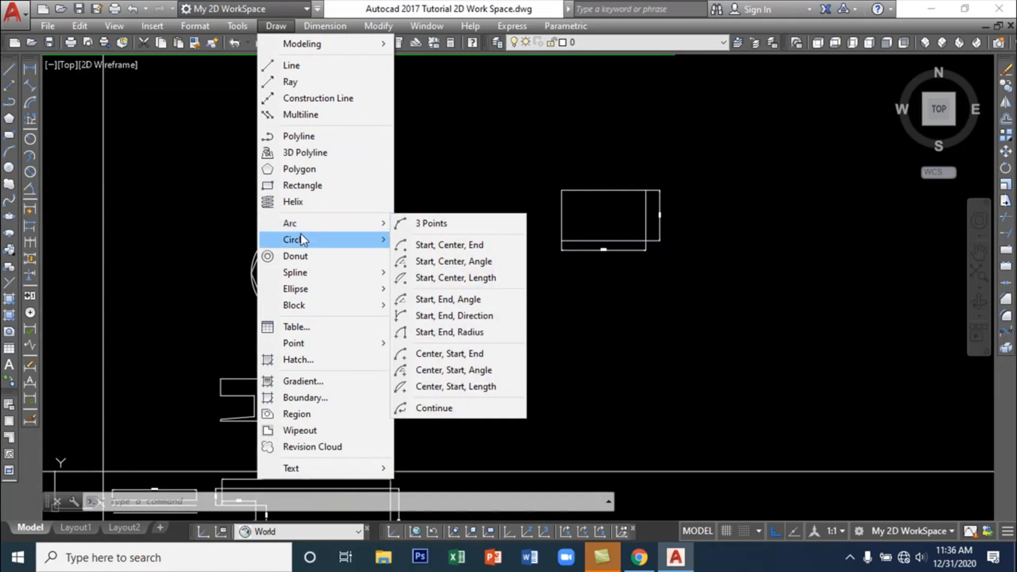
mouse_move(305, 240)
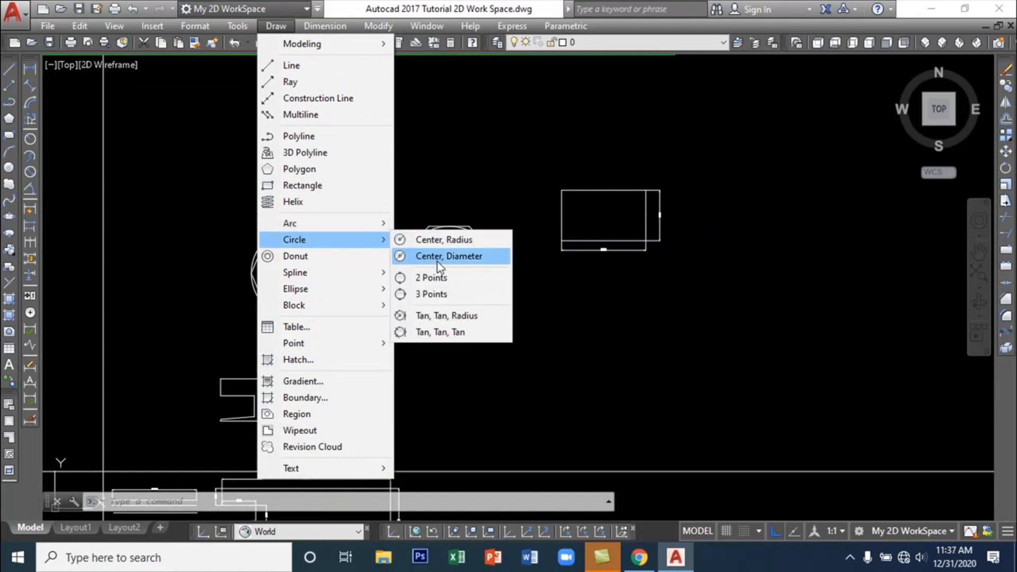
left_click(443, 241)
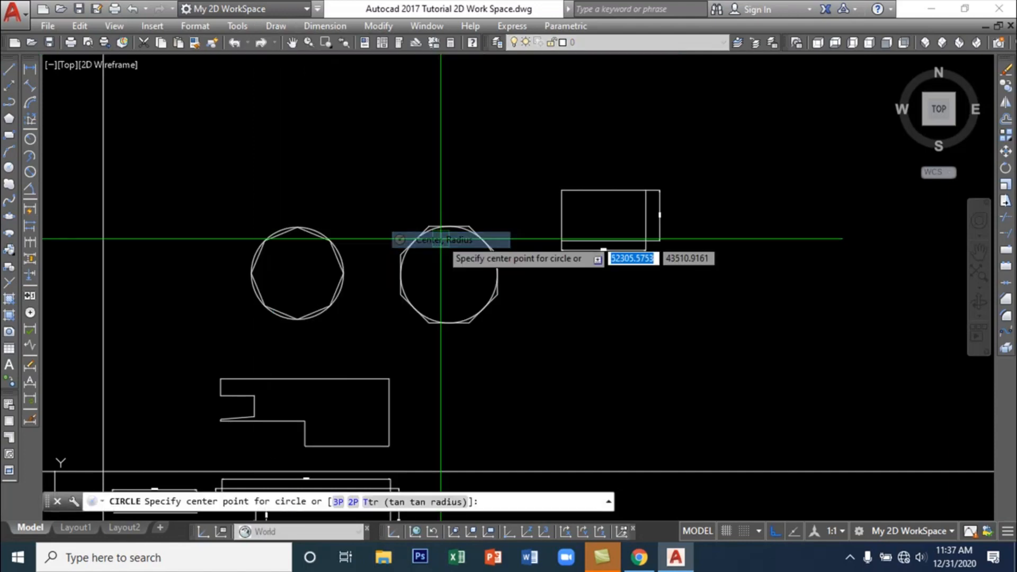
left_click(605, 358)
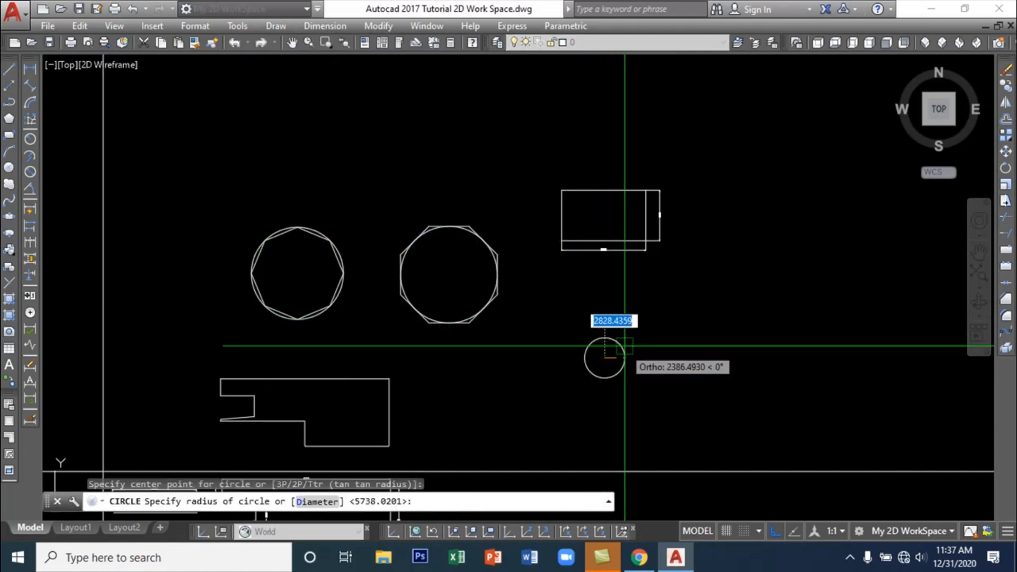
left_click(653, 331)
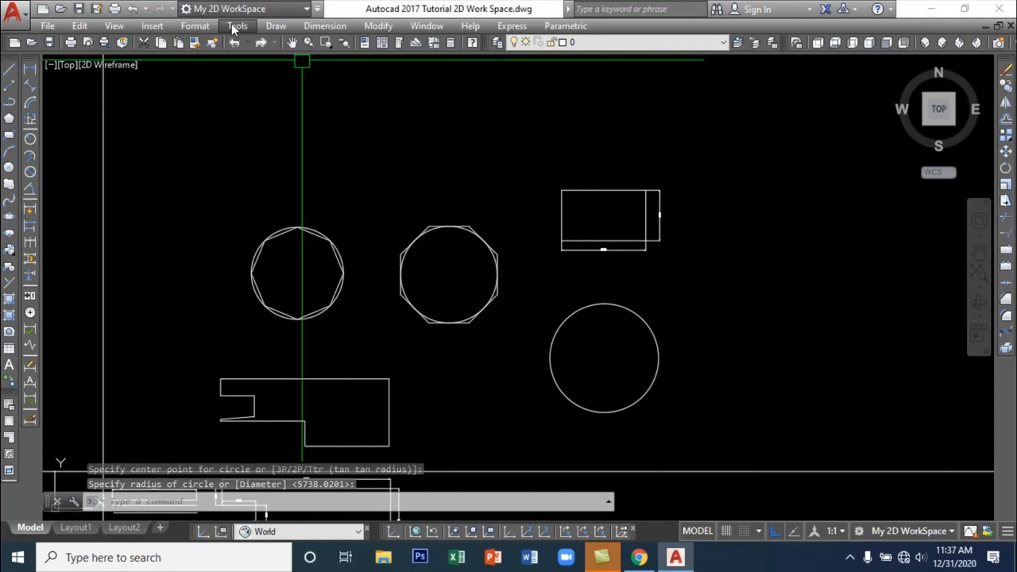
left_click(269, 25)
mouse_move(315, 250)
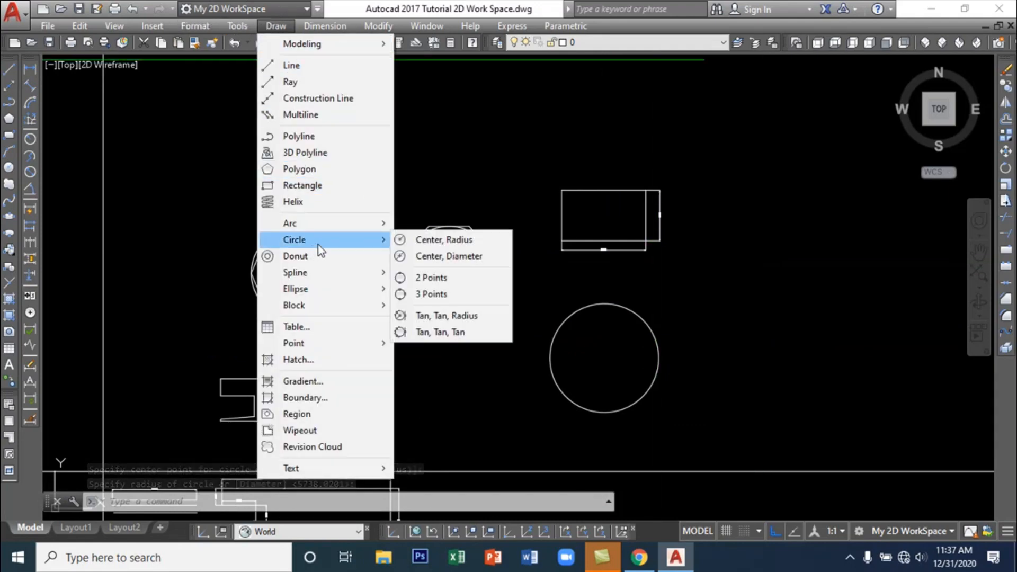
left_click(472, 255)
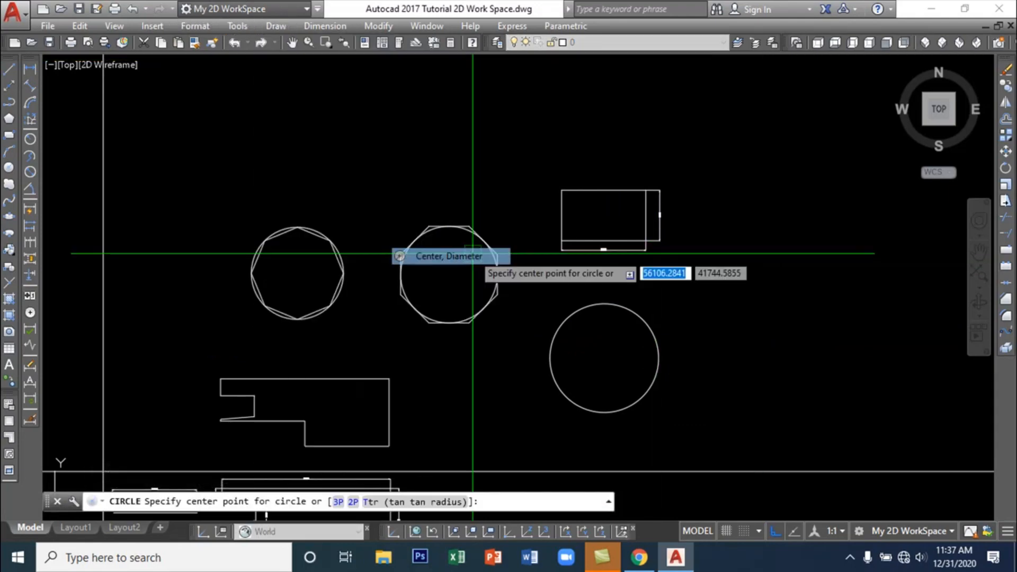
left_click(713, 360)
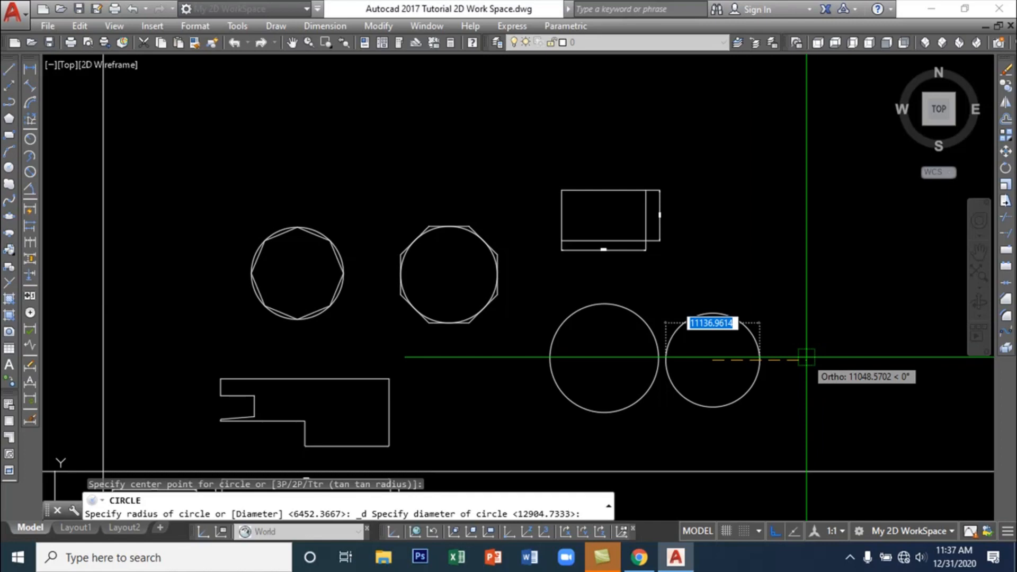
key("Escape")
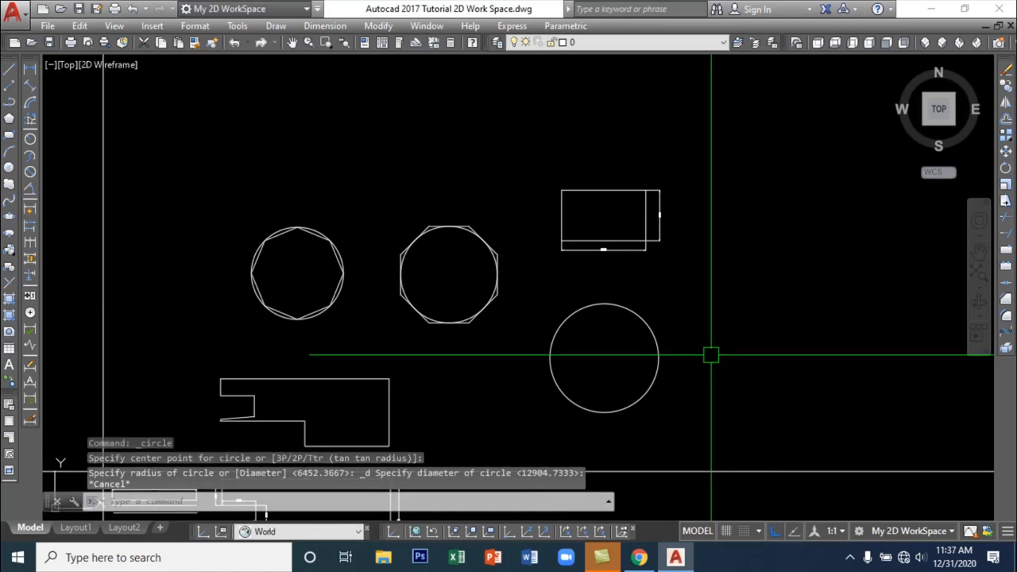
Add a vertical linear dimension from the new circle's centre to its topmost point, placed beyond the circle's right edge
left_click(659, 334)
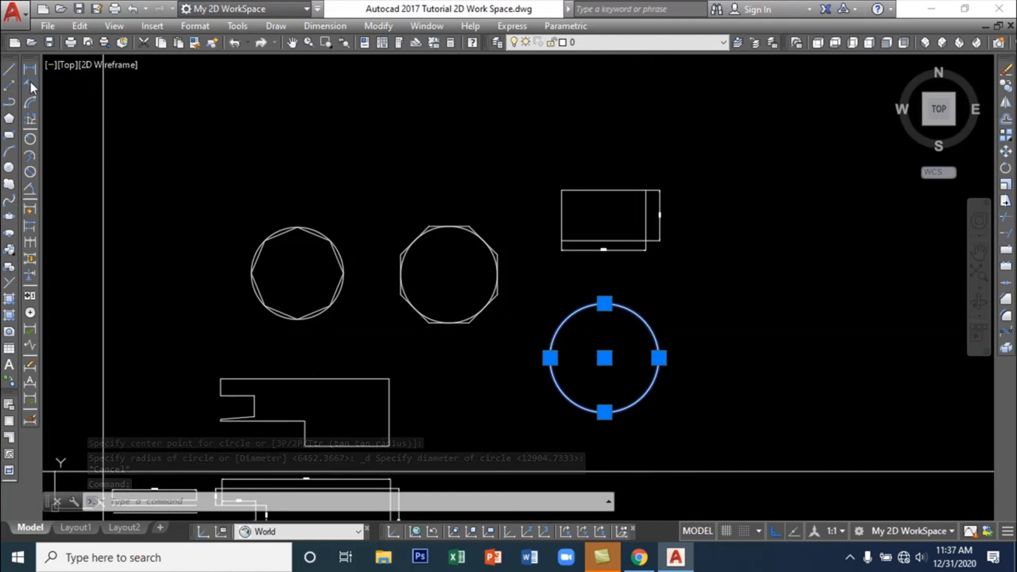
left_click(31, 141)
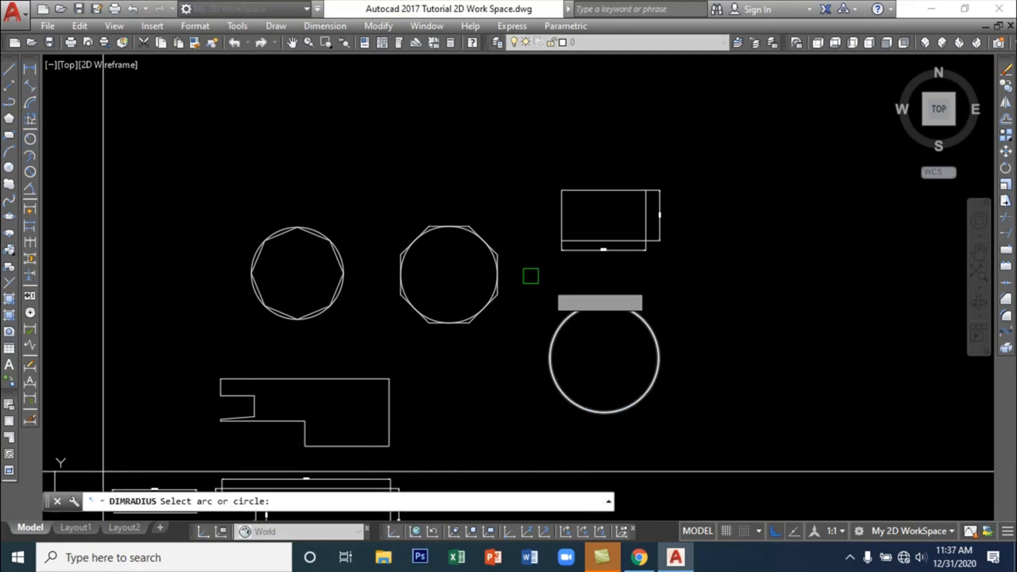
left_click(31, 67)
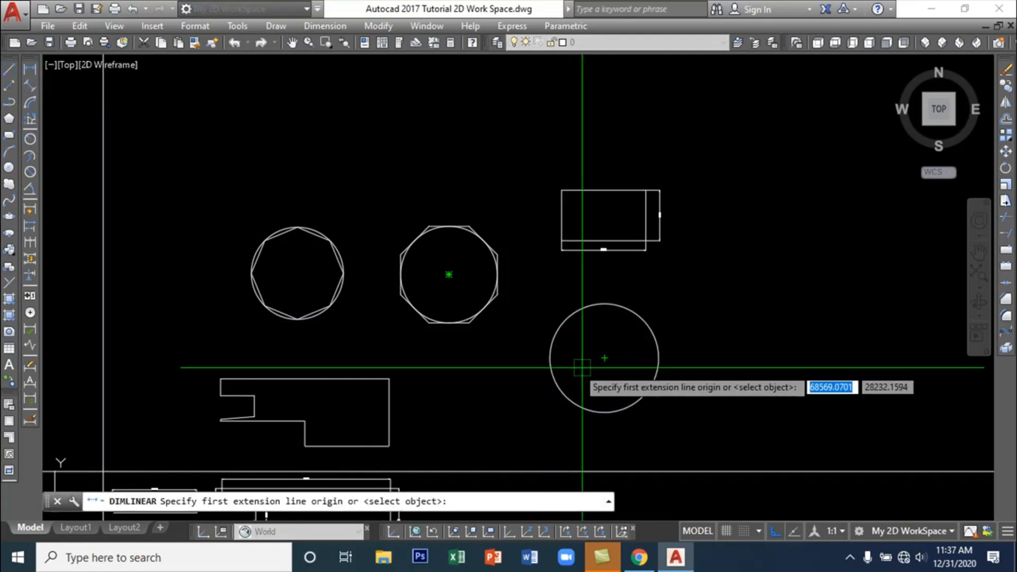
left_click(604, 358)
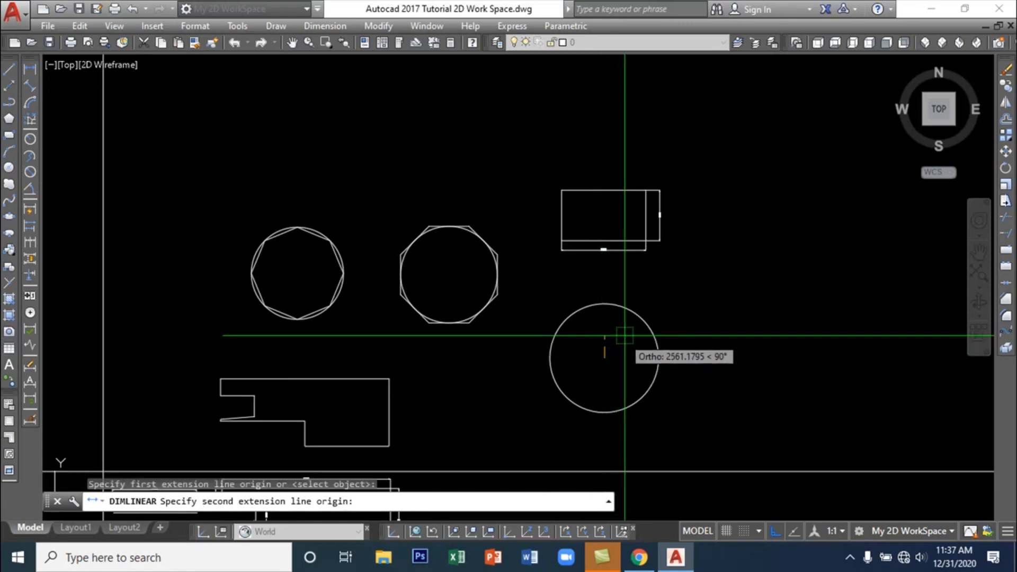
left_click(603, 303)
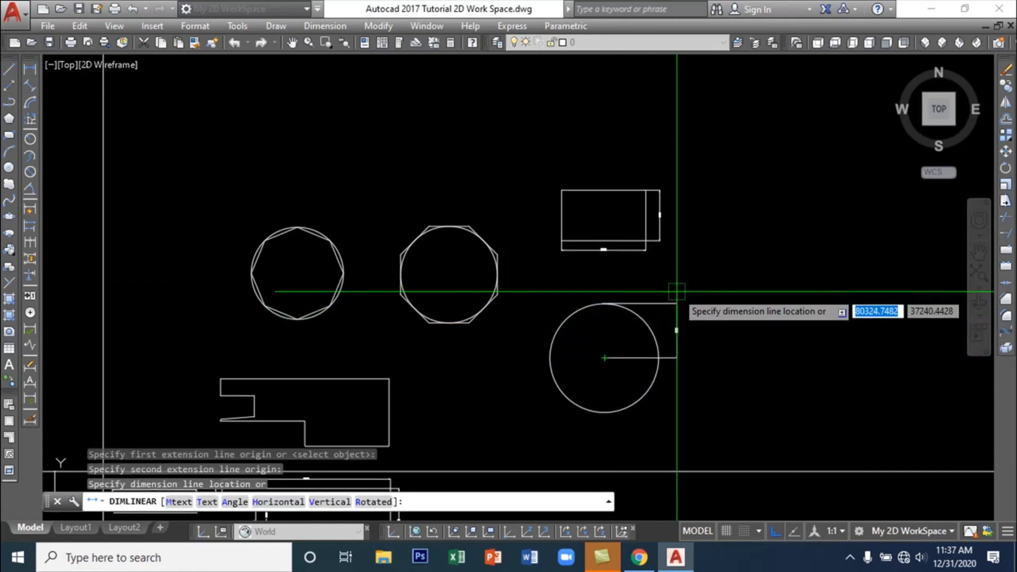
left_click(677, 324)
scroll(699, 332, "up", 5)
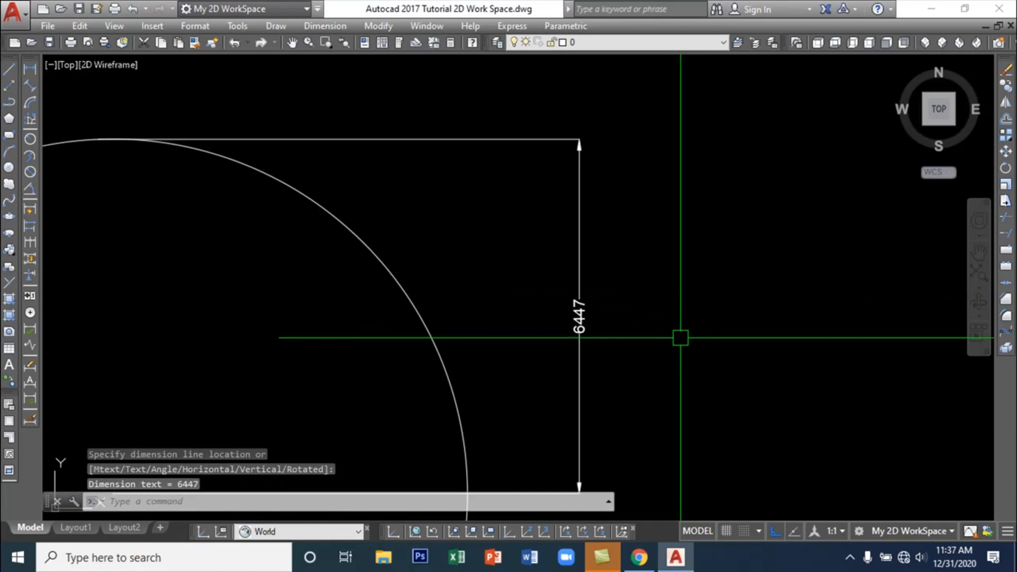
scroll(679, 338, "down", 4)
mouse_move(712, 377)
middle_mouse_down()
mouse_move(647, 331)
mouse_move(607, 323)
middle_mouse_up()
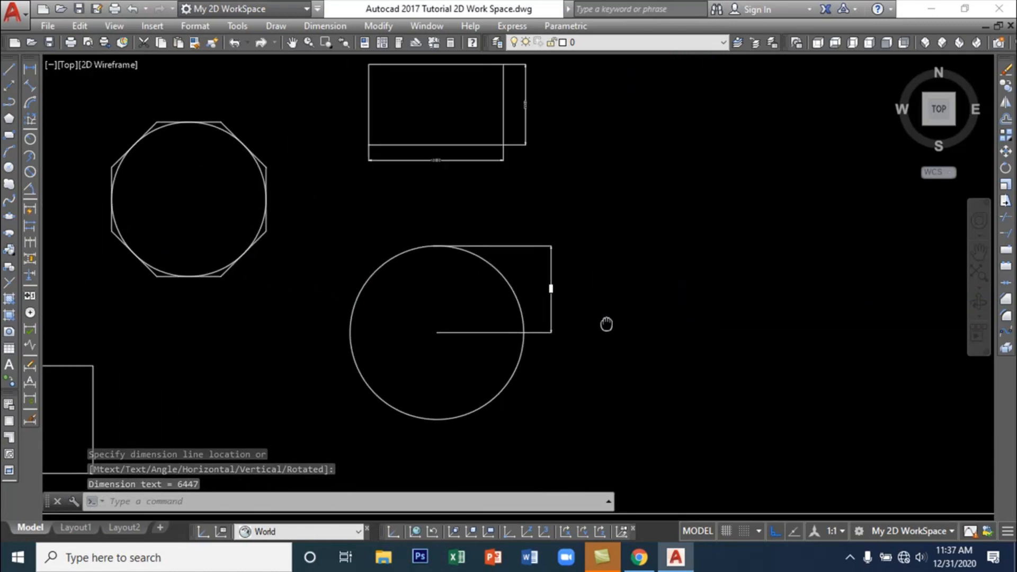
scroll(554, 286, "up", 4)
scroll(553, 318, "down", 4)
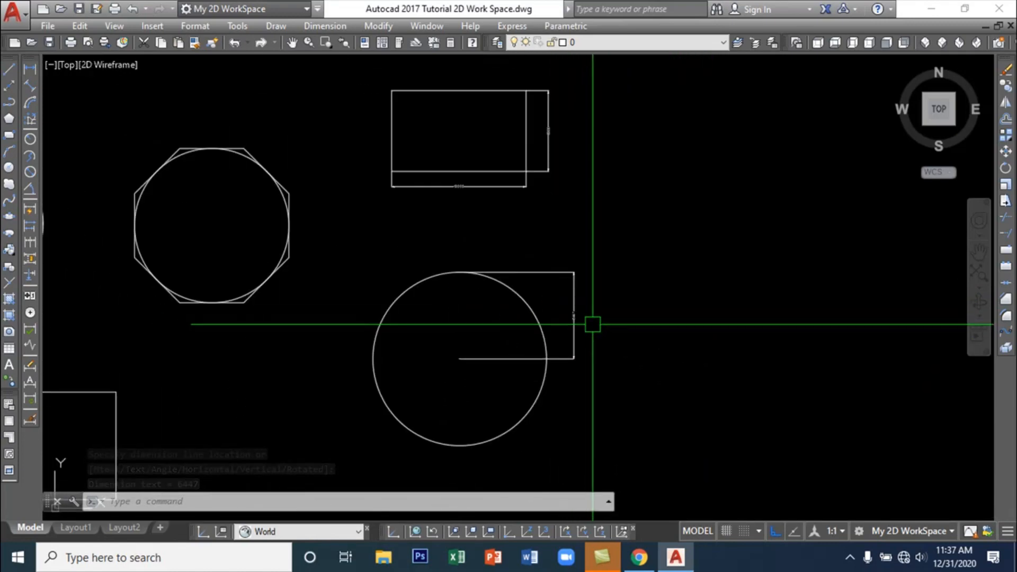
middle_click_drag(620, 339, 561, 289)
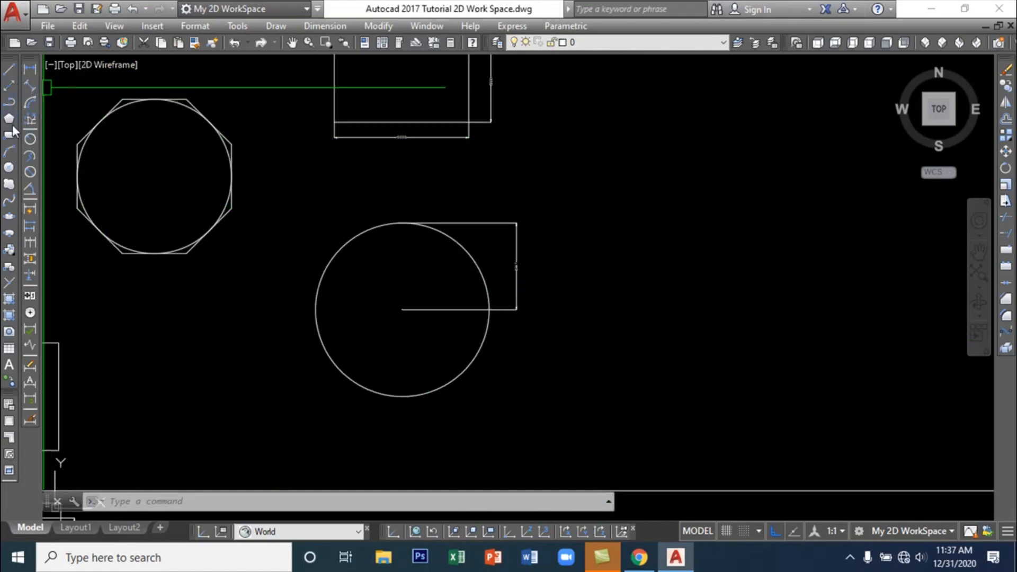
Start a new circle using the centre and diameter method
left_click(274, 24)
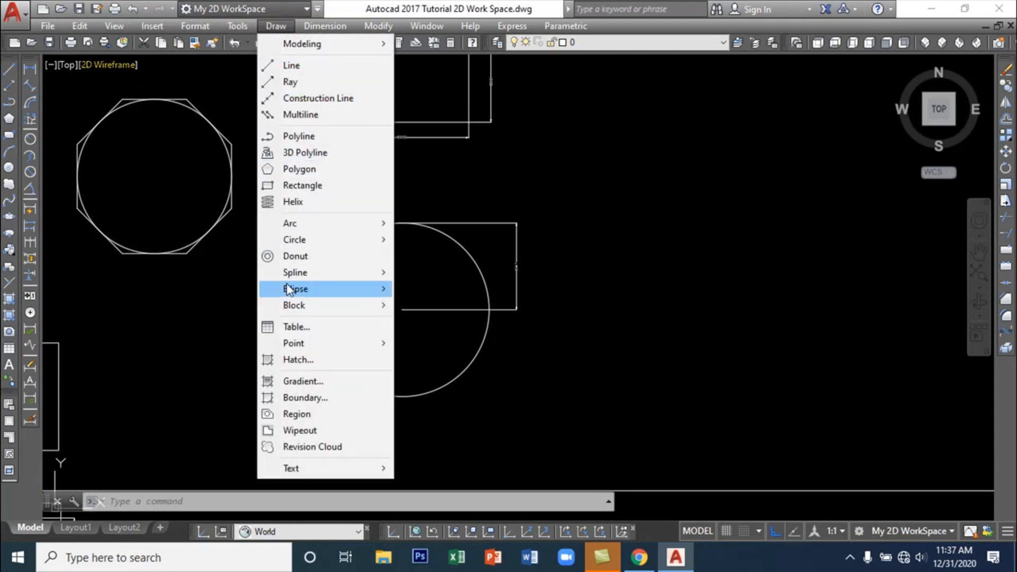
mouse_move(334, 241)
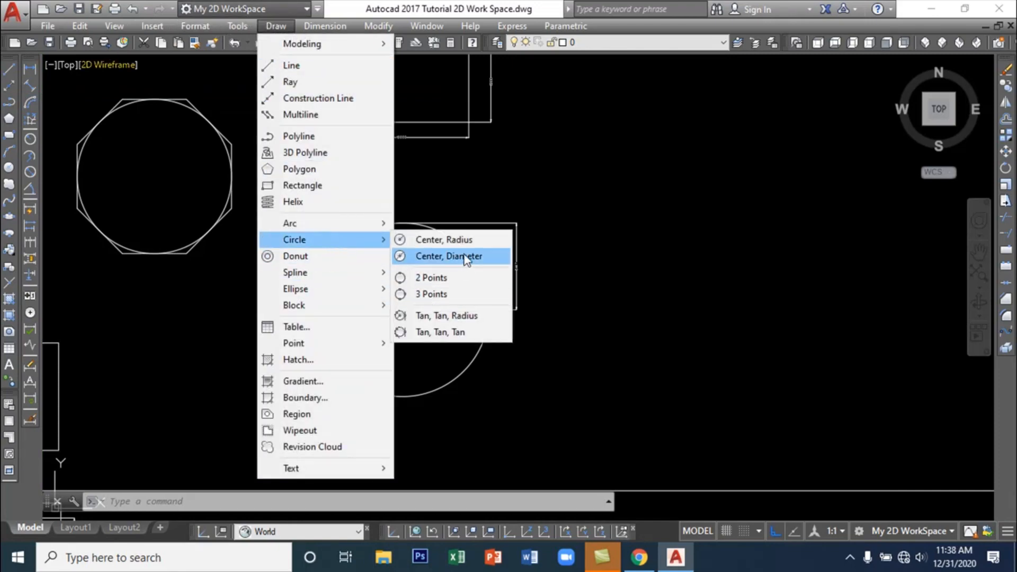
left_click(471, 258)
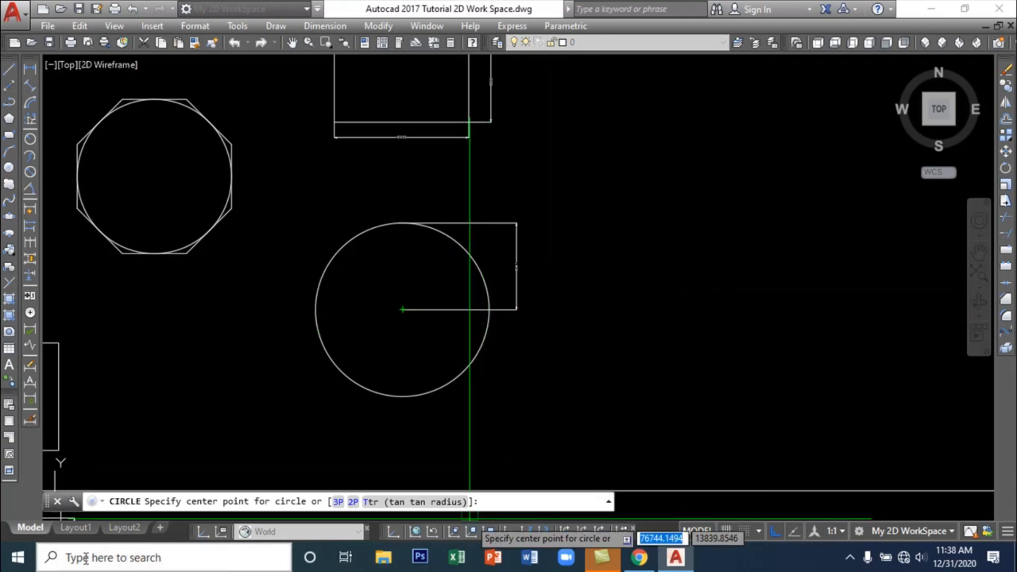
Open the Calculator in Standard mode, narrow its window and place it beside the dimensioned circle
left_click(17, 557)
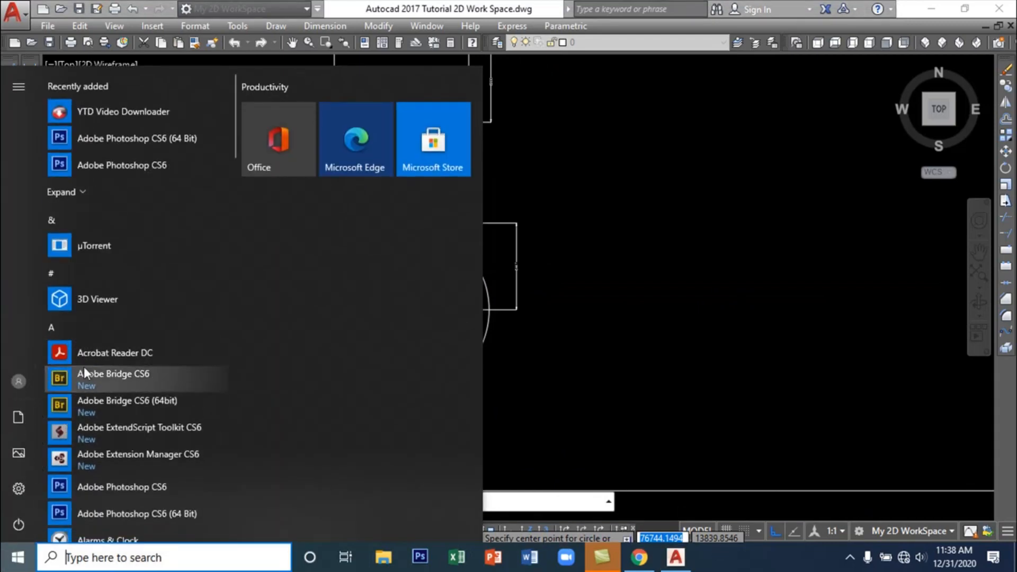
scroll(91, 437, "down", 5)
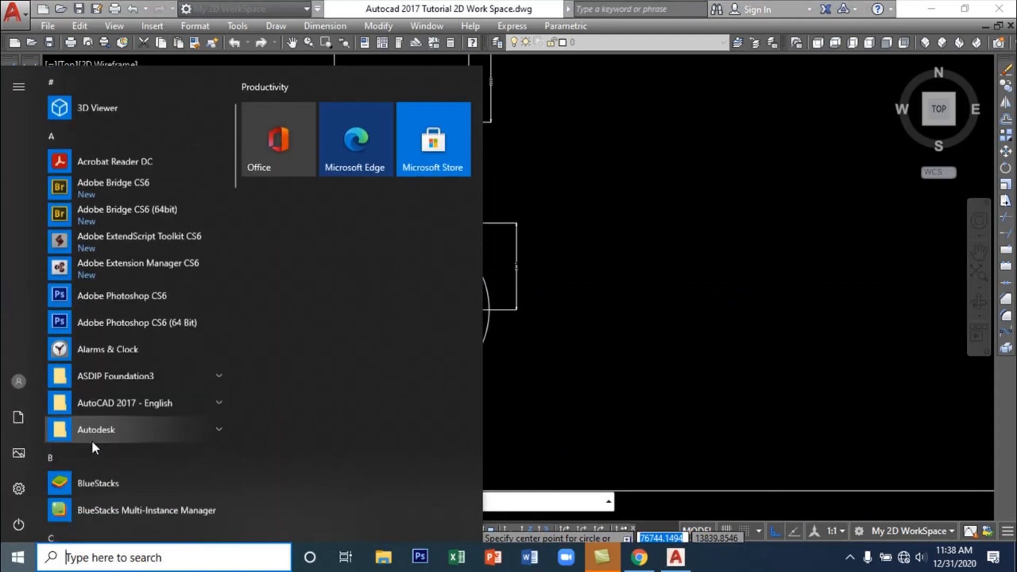
scroll(91, 442, "down", 3)
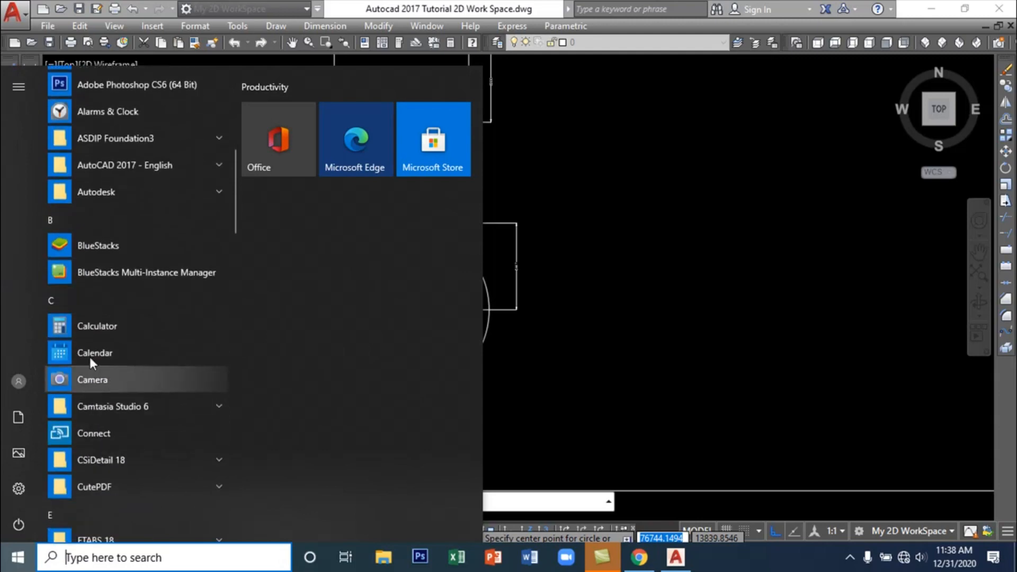
left_click(107, 326)
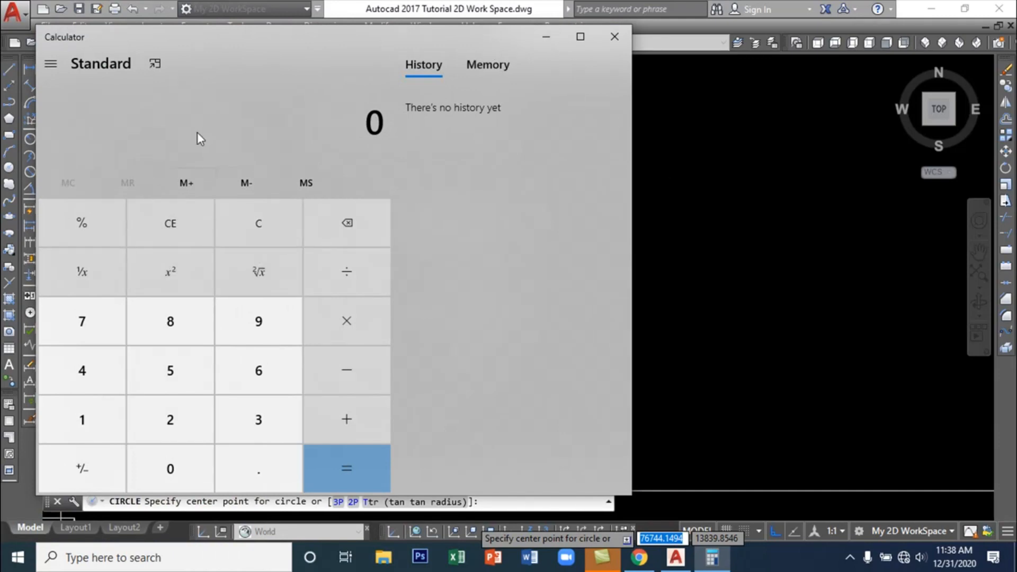
left_click(51, 66)
left_click(80, 130)
mouse_move(632, 67)
left_mouse_down()
mouse_move(351, 90)
mouse_move(337, 111)
left_mouse_up()
mouse_move(195, 39)
left_mouse_down()
mouse_move(680, 37)
mouse_move(832, 19)
left_mouse_up()
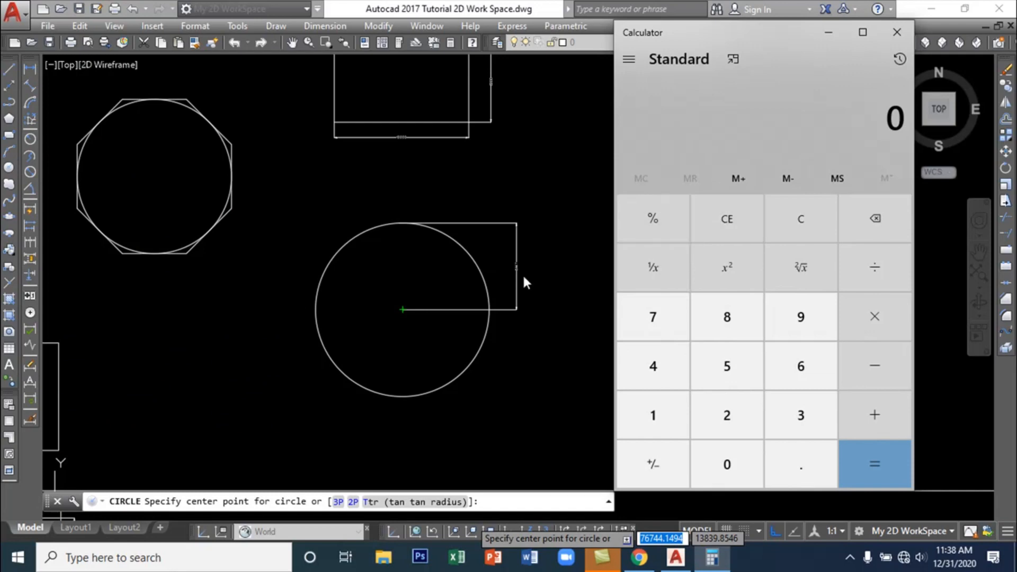
Zoom in on the circle's radius dimension, multiply 6447 by 2 in the Calculator and minimize it
left_click(520, 272)
scroll(529, 273, "up", 2)
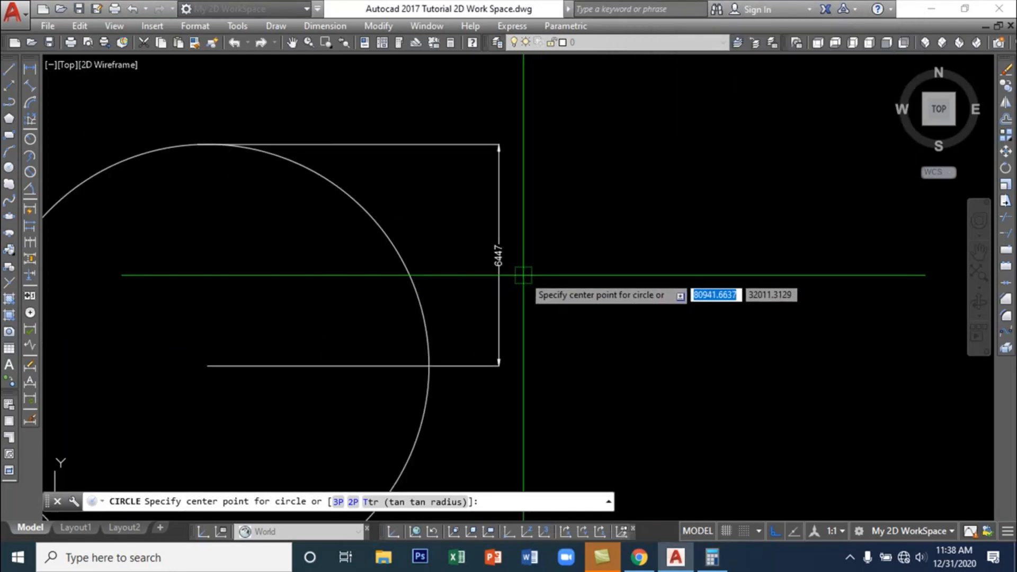
left_click(712, 557)
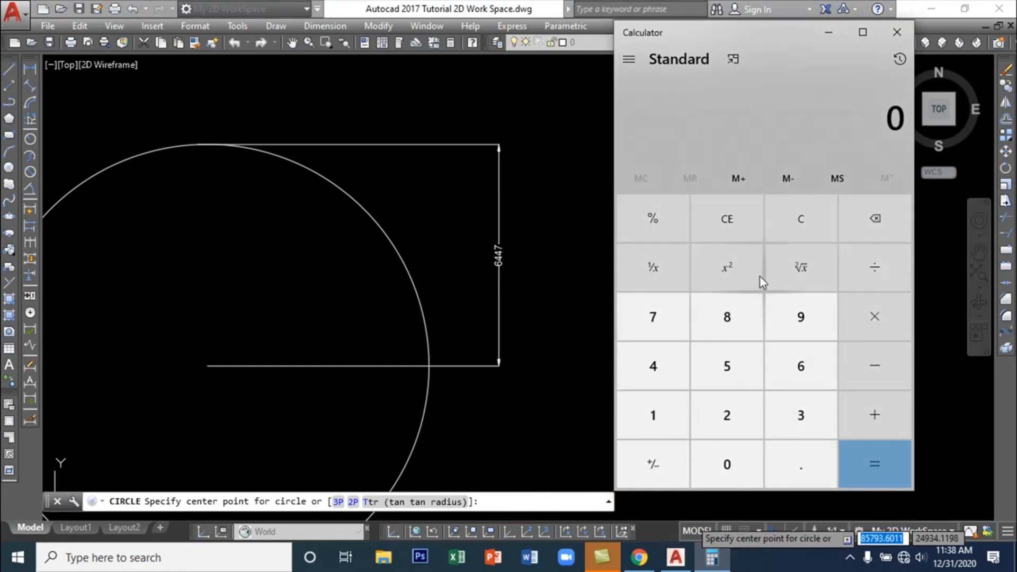
type("6447 × ")
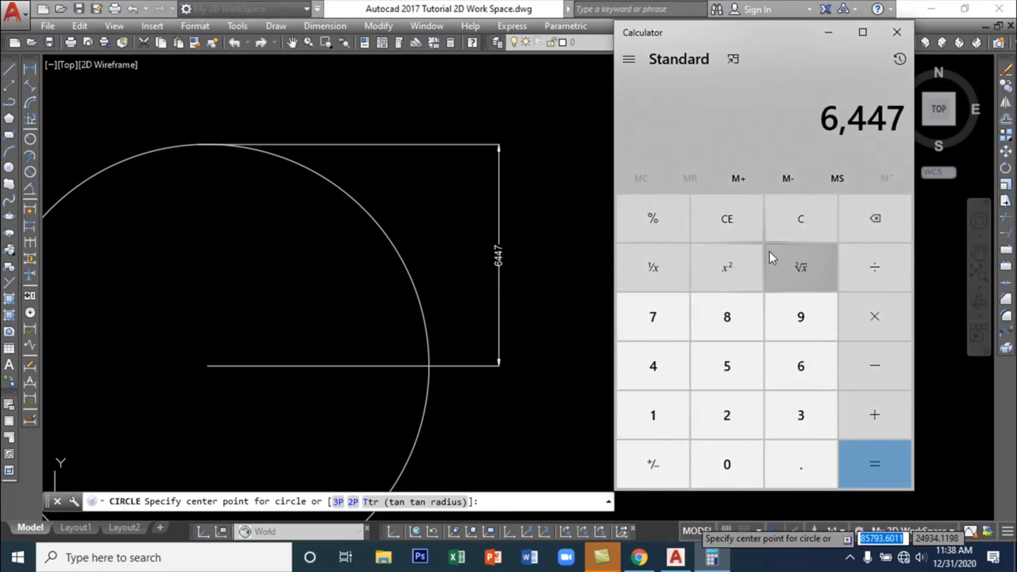
type("2")
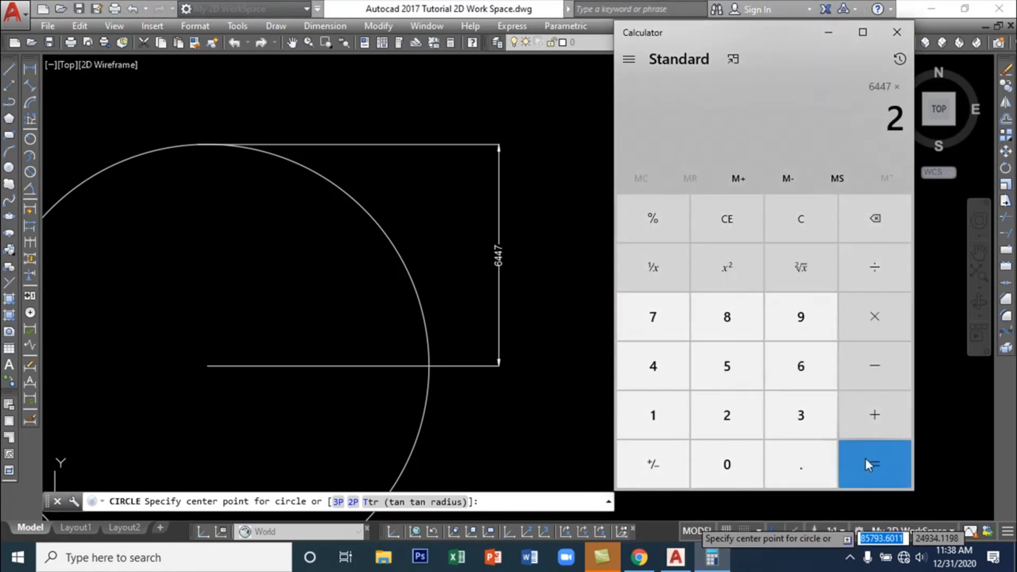
left_click(887, 467)
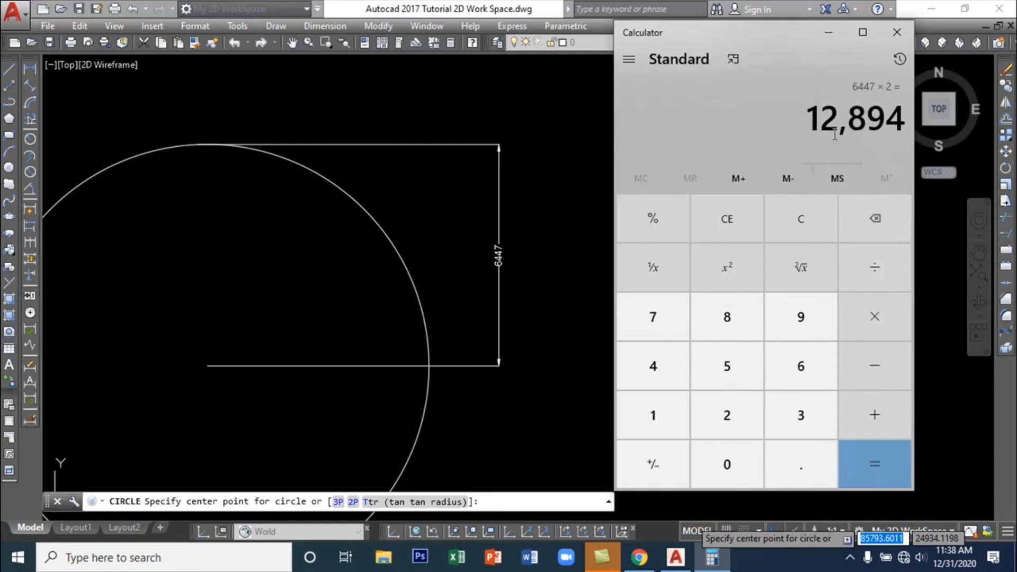
left_click(829, 31)
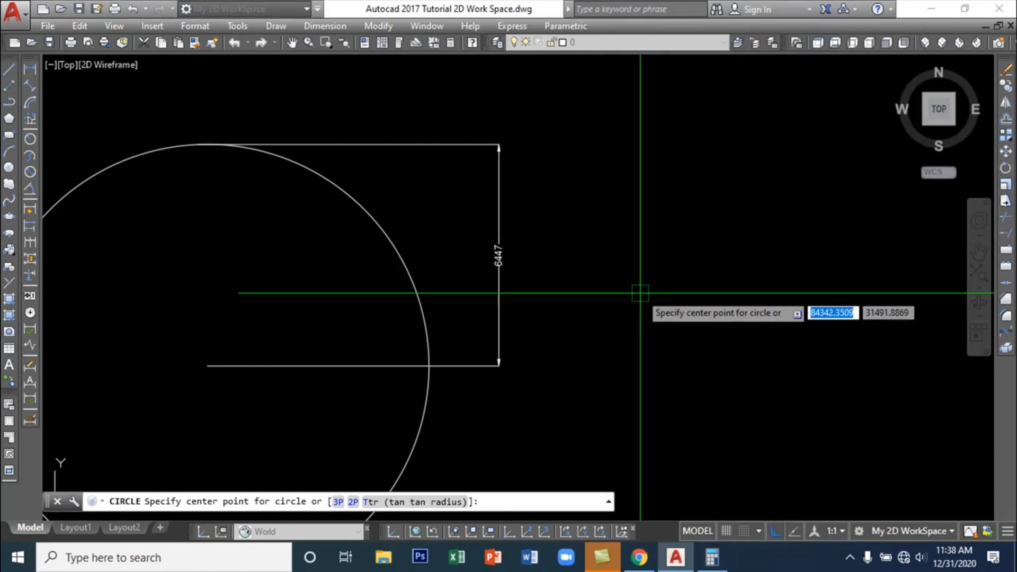
Place the new circle's centre to the right of the radius dimension and set its diameter to 12894
left_click(626, 336)
type("d")
key("Return")
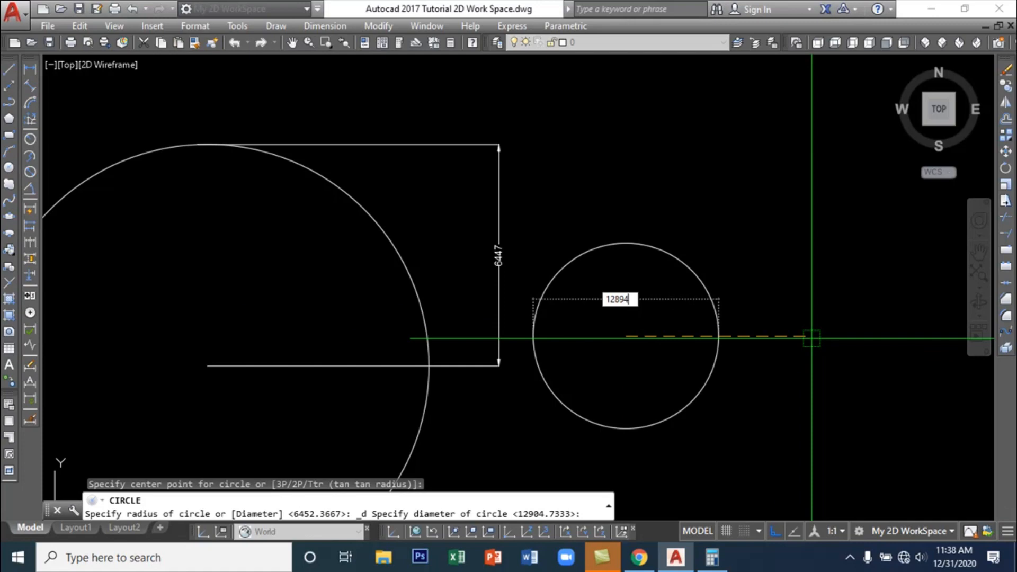
key("Return")
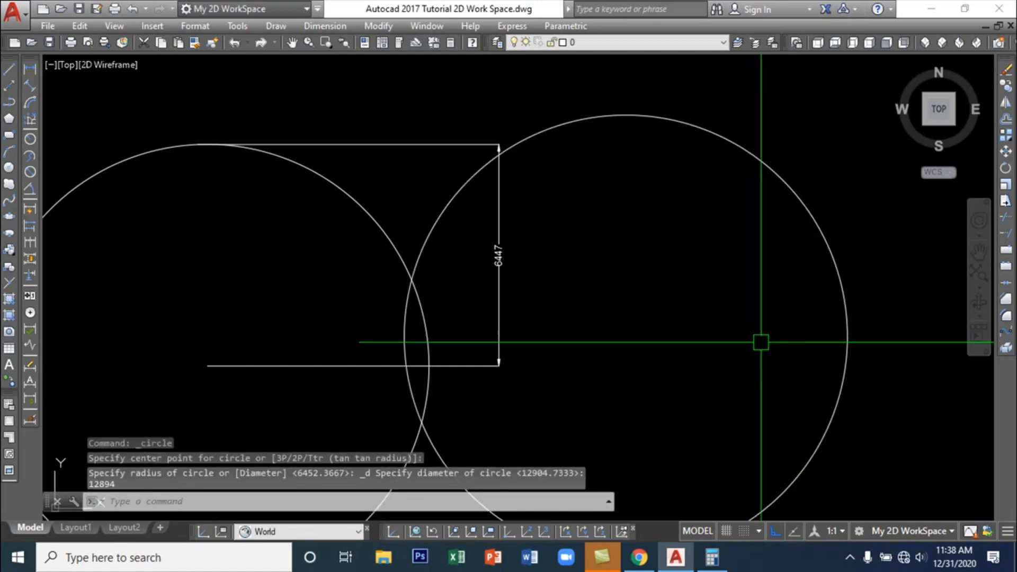
scroll(761, 341, "down", 4)
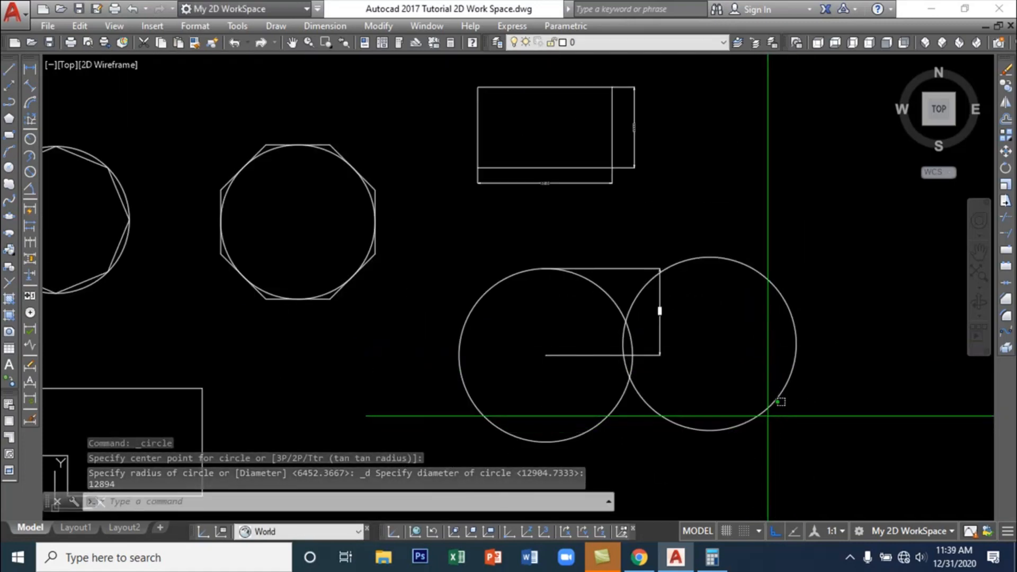
Move the new circle by its centre horizontally about 4794 to the right, clear of the radius dimension, and deselect it
left_click(778, 400)
left_click(710, 344)
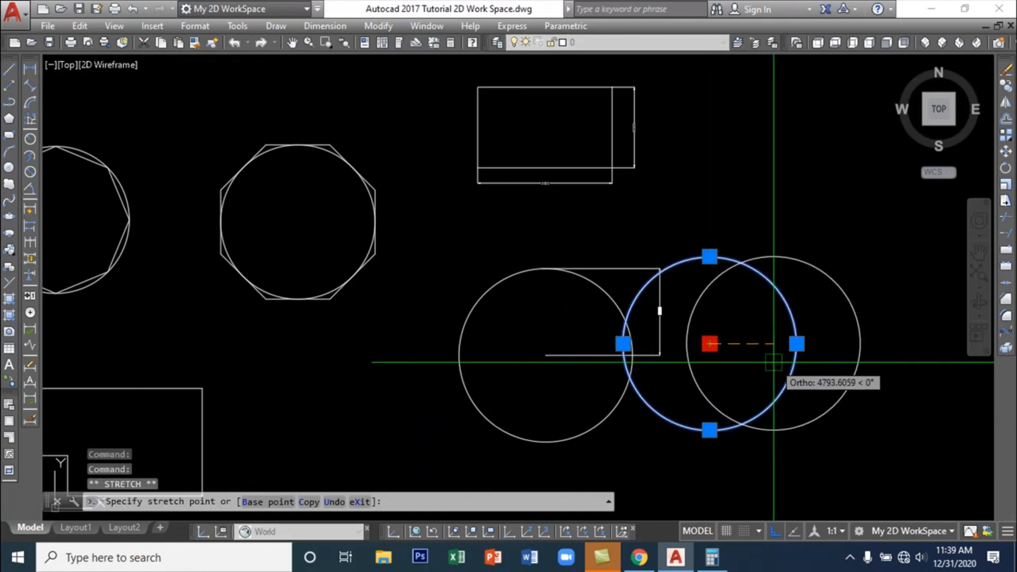
left_click(774, 363)
scroll(665, 318, "up", 5)
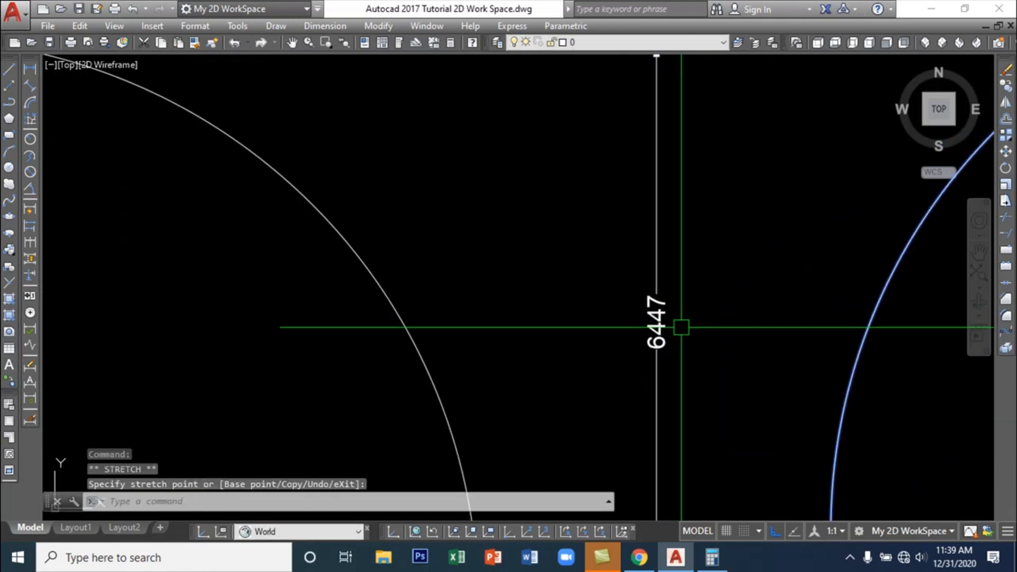
scroll(683, 337, "down", 10)
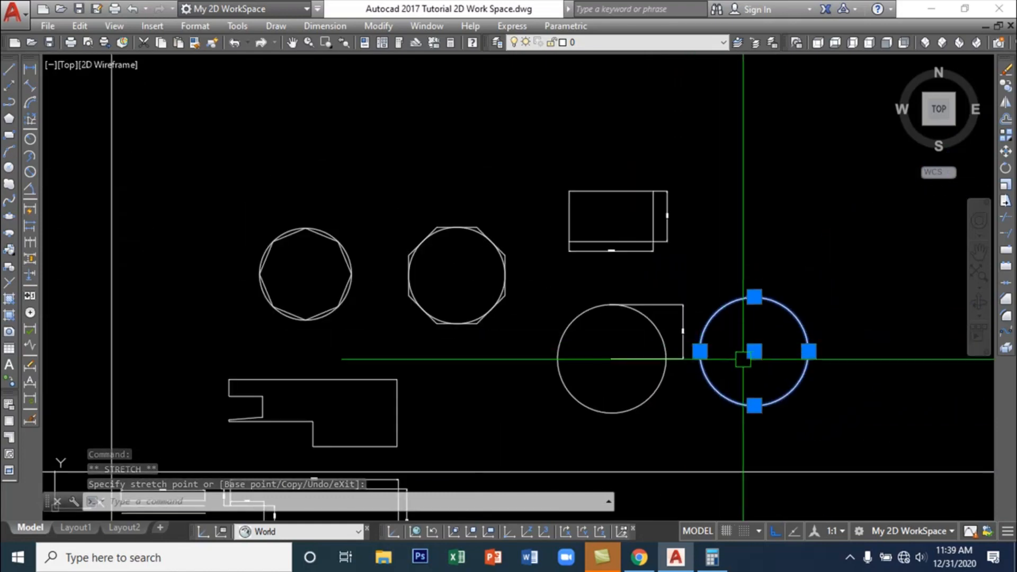
key("Escape")
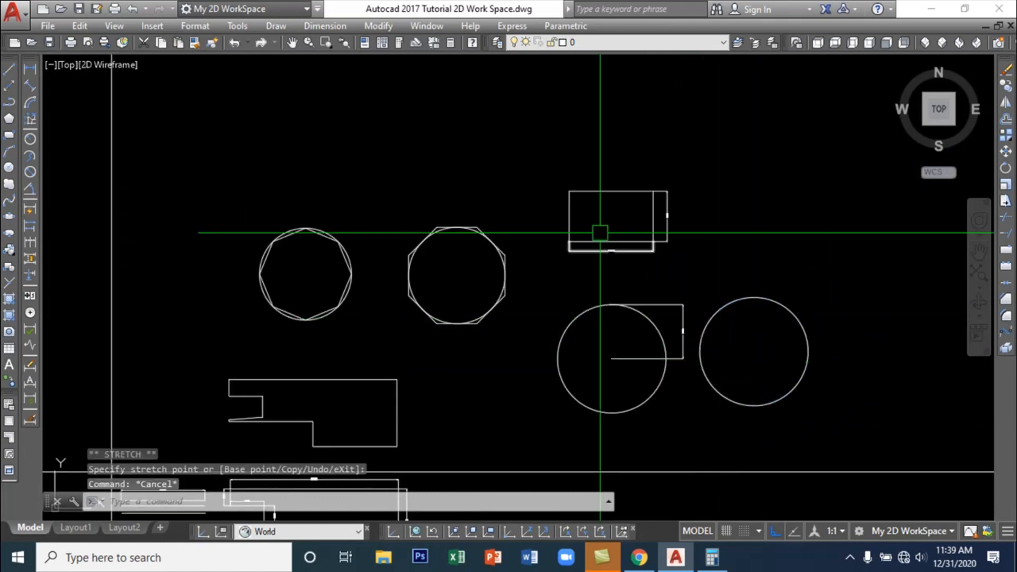
Add a horizontal linear dimension across the moved circle's diameter, from its left to its right quadrant, placed above it
left_click(30, 69)
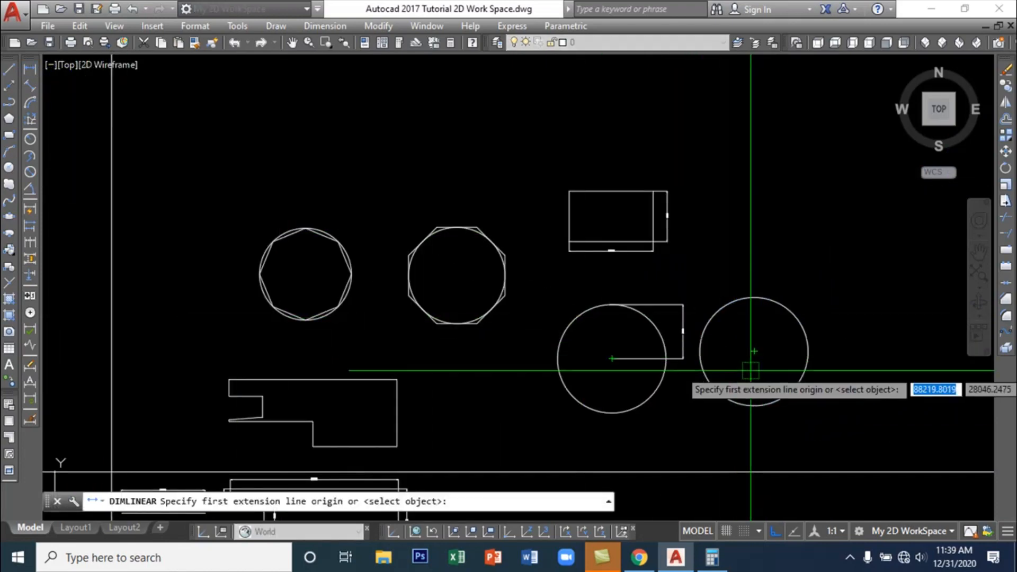
left_click(700, 350)
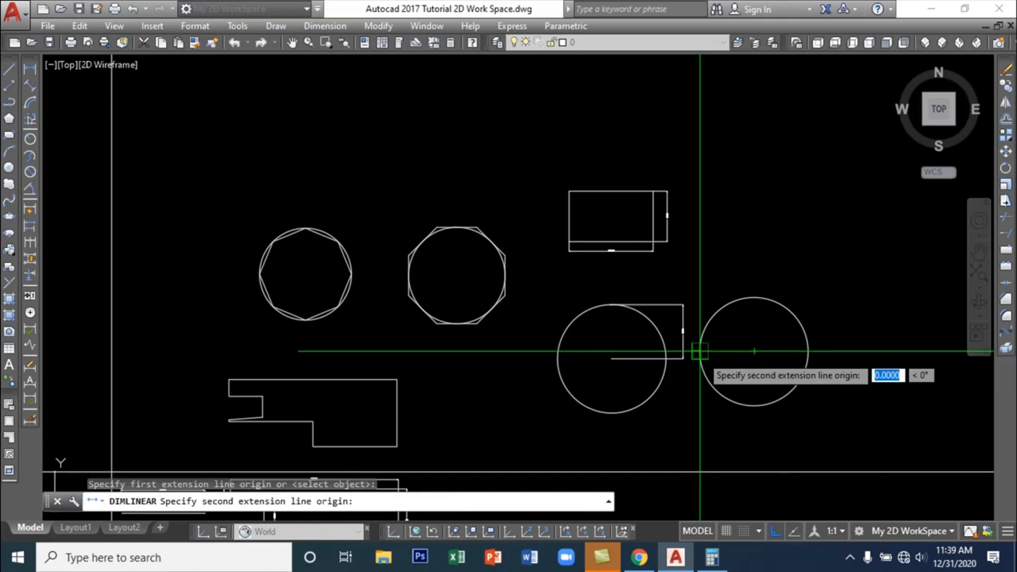
left_click(809, 351)
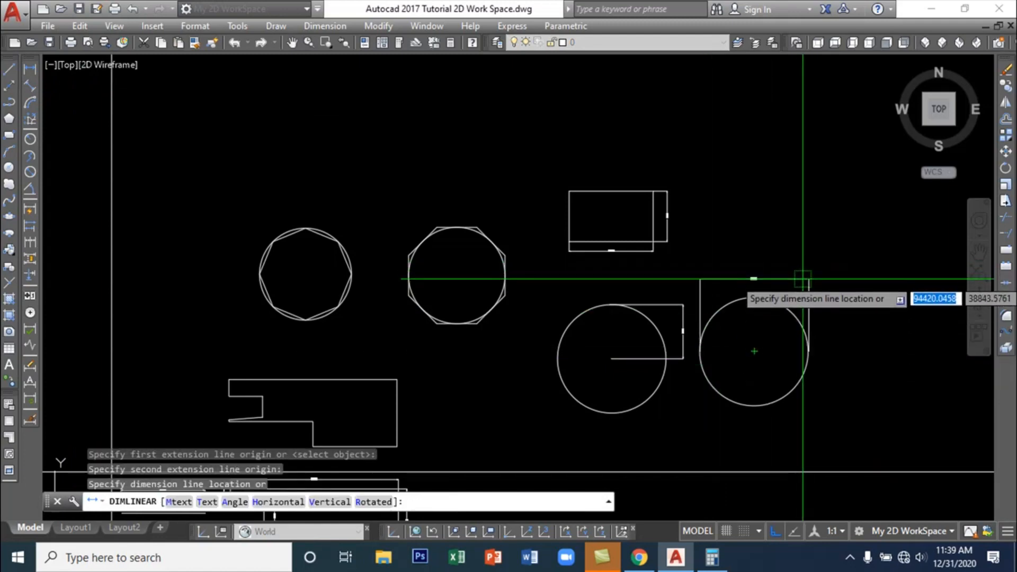
left_click(802, 280)
key("Return")
scroll(803, 282, "up", 7)
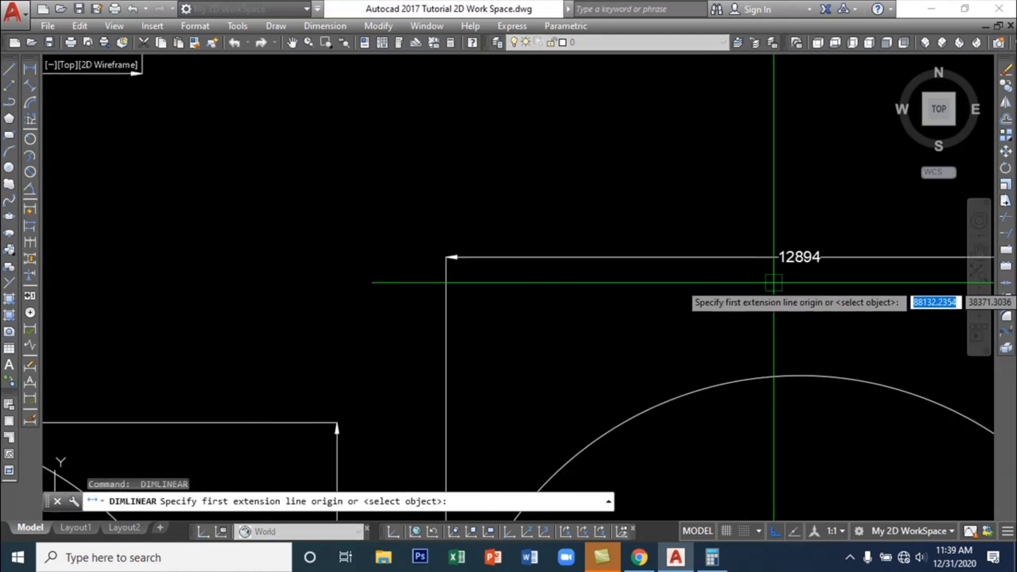
scroll(830, 289, "down", 6)
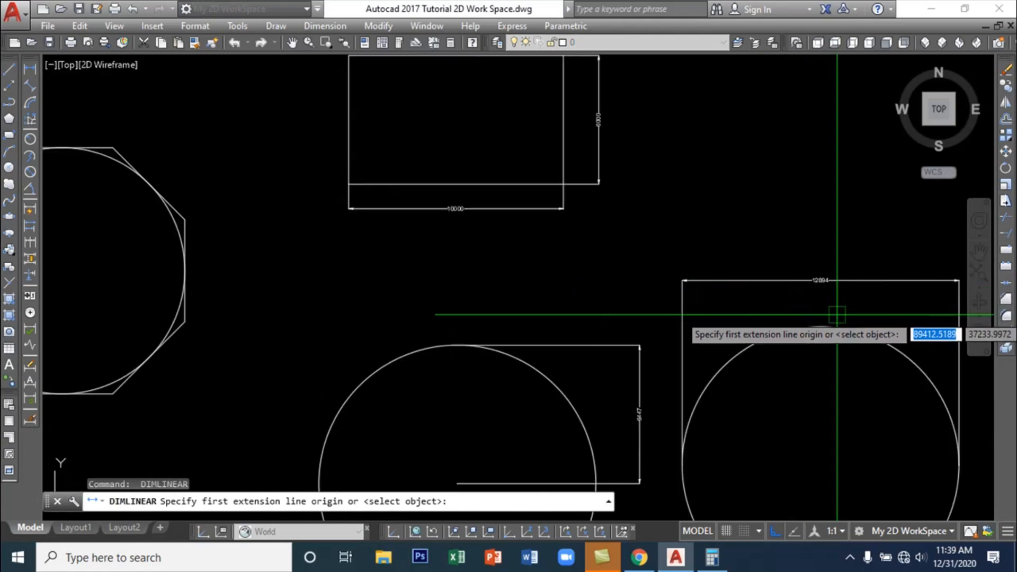
scroll(669, 276, "down", 4)
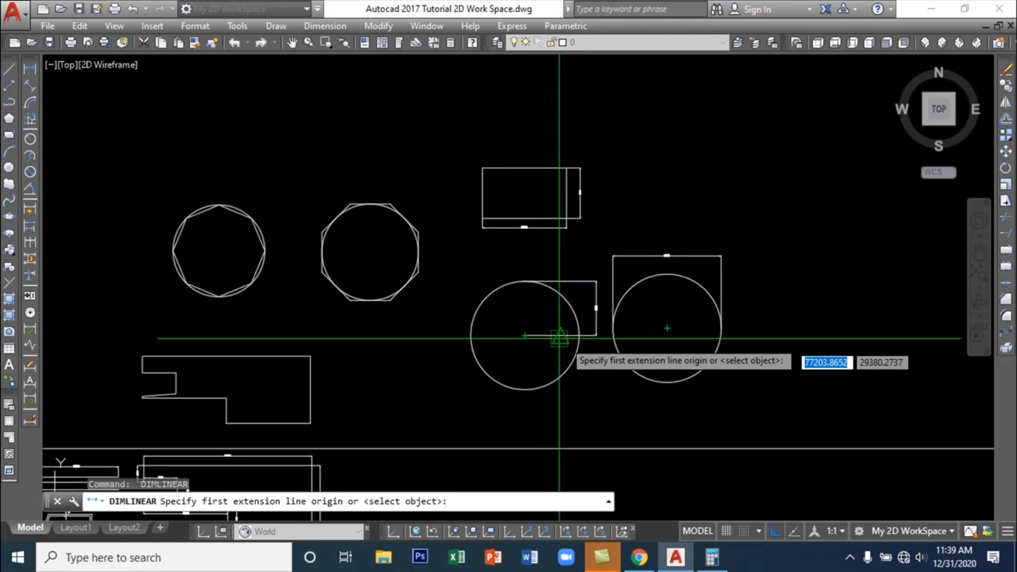
mouse_move(411, 333)
middle_mouse_down()
mouse_move(514, 276)
mouse_move(508, 259)
middle_mouse_up()
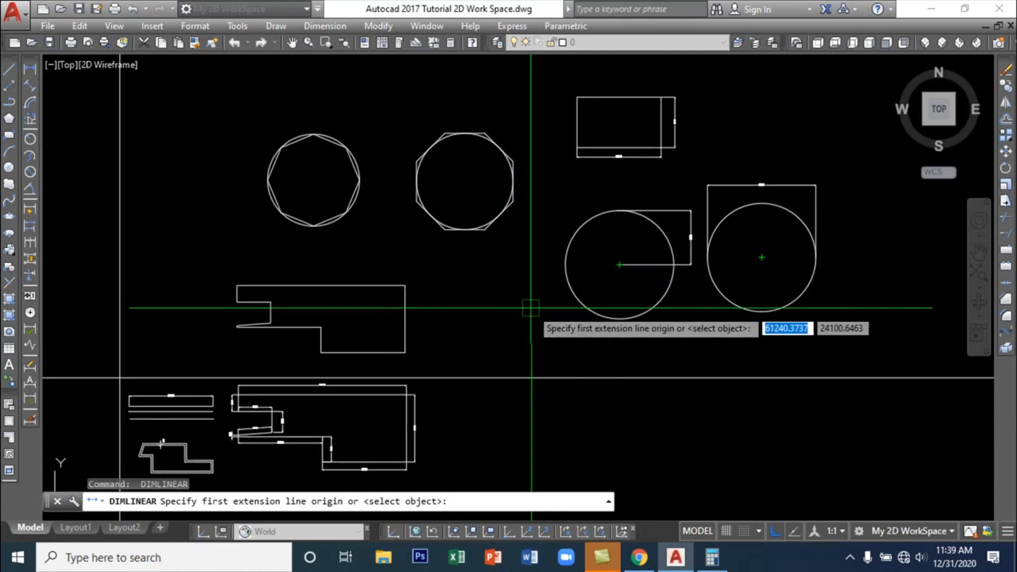
scroll(535, 313, "down", 4)
scroll(539, 319, "up", 2)
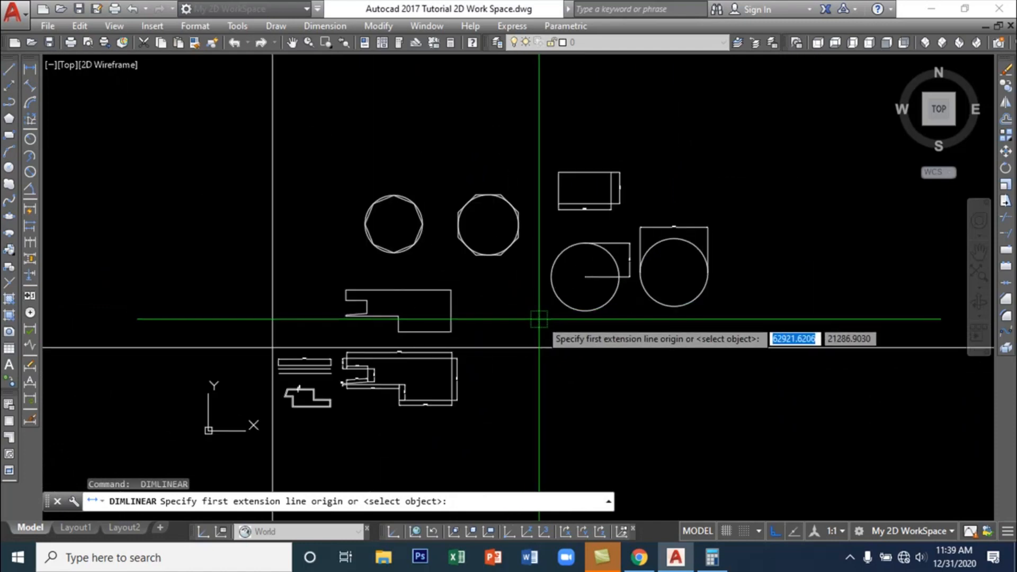
Look over the available arc construction methods and save the drawing
left_click(276, 25)
mouse_move(327, 245)
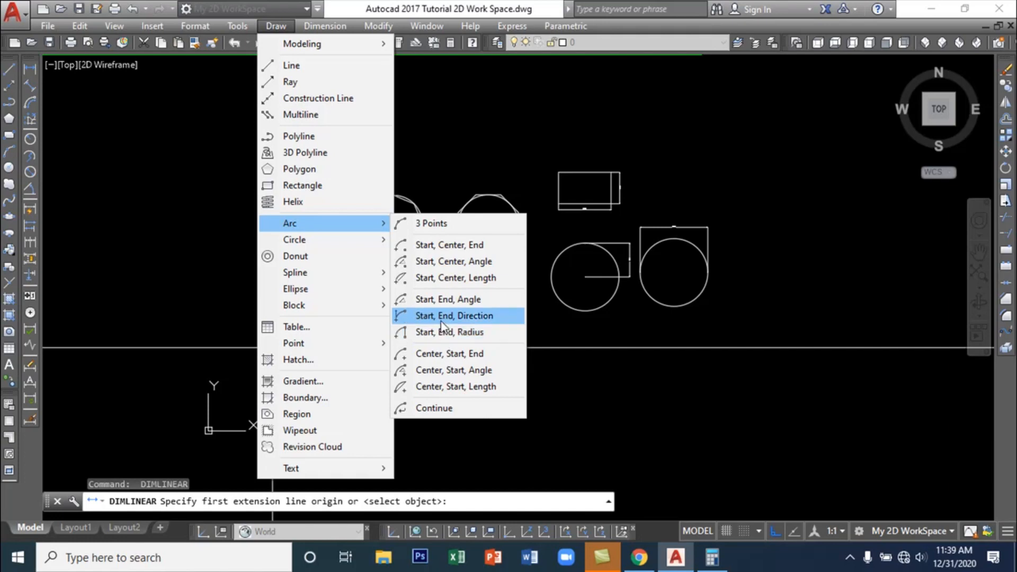
key("Escape")
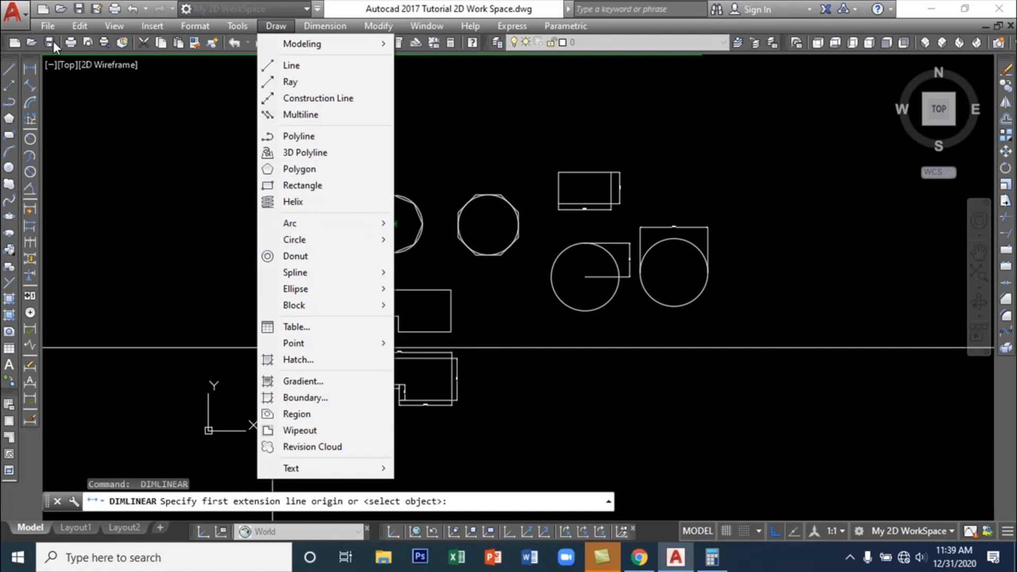
key("Escape")
key("Escape")
key("ctrl+s")
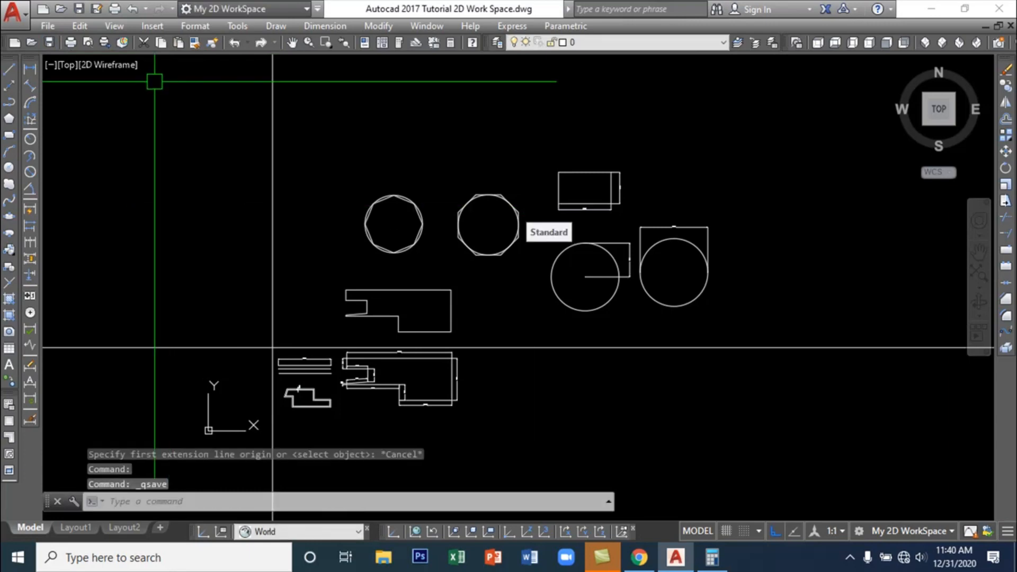
Draw a freehand rectangle by two opposite corners in the empty space above the octagon drawn around its circle
left_click(11, 136)
scroll(485, 181, "up", 5)
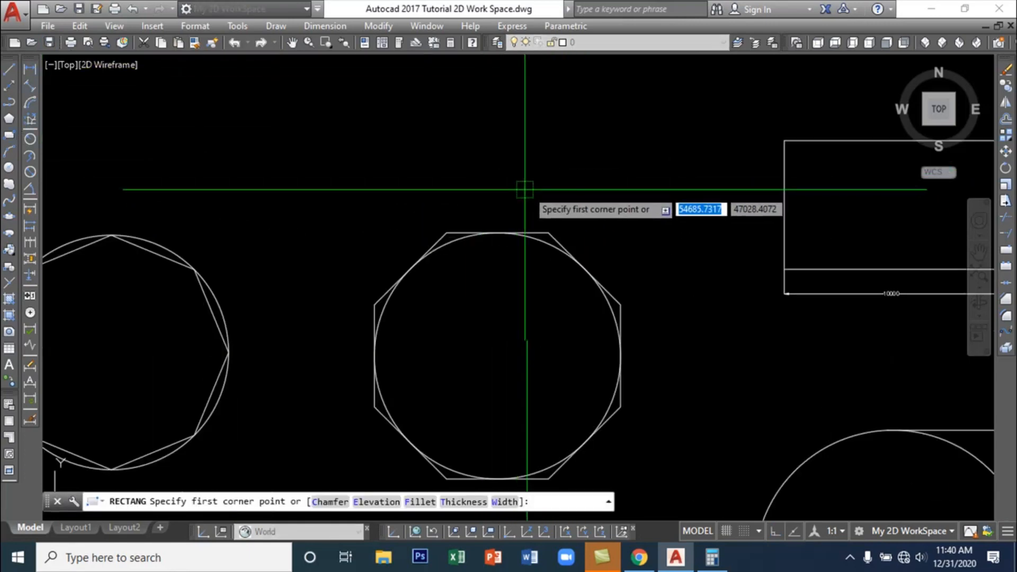
mouse_move(525, 189)
middle_mouse_down()
mouse_move(582, 338)
mouse_move(541, 375)
middle_mouse_up()
left_click(432, 200)
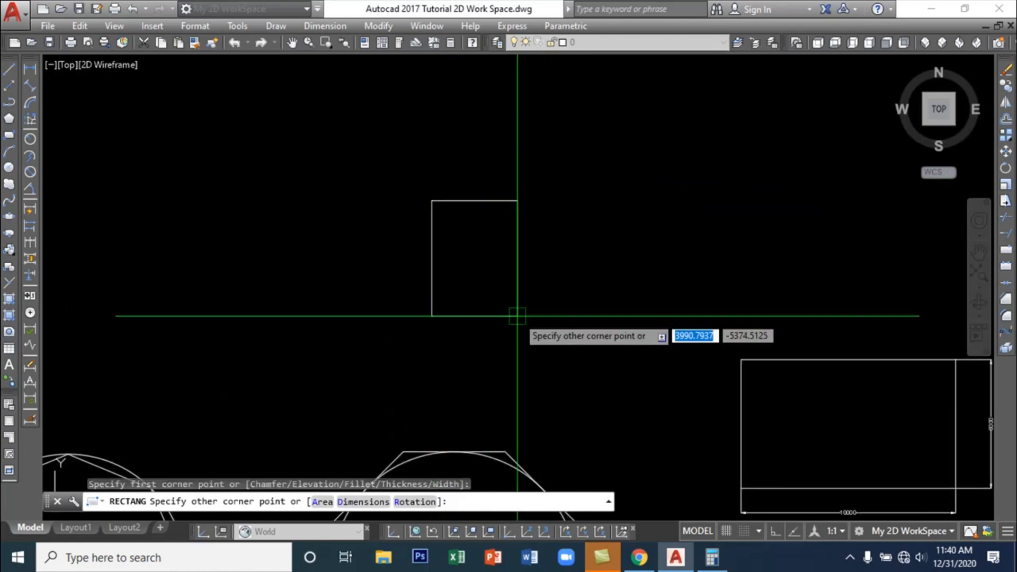
left_click(699, 355)
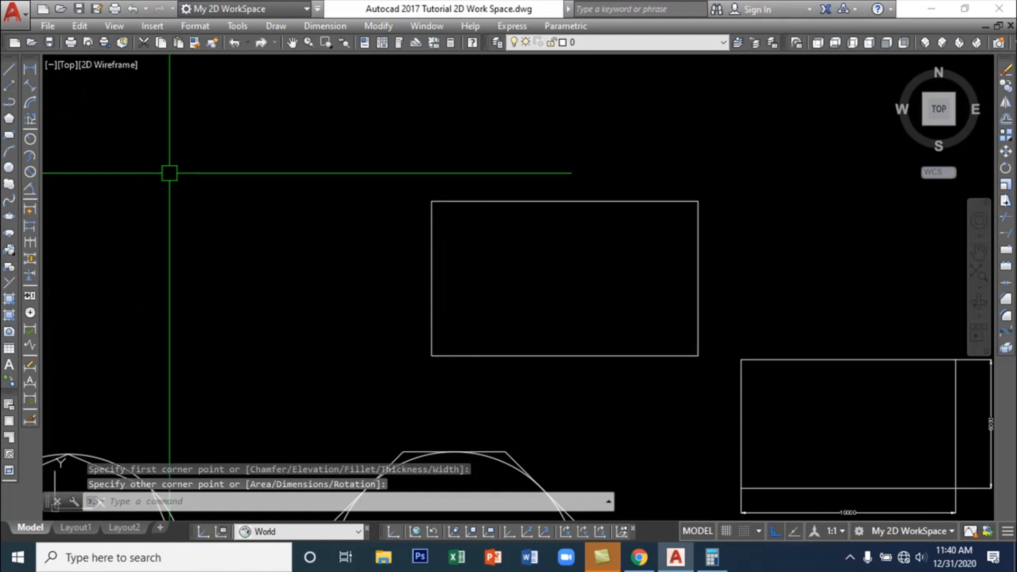
Draw a small rectangle just left of the large one, entering 1000 for its opposite corner, and save the drawing
key("Return")
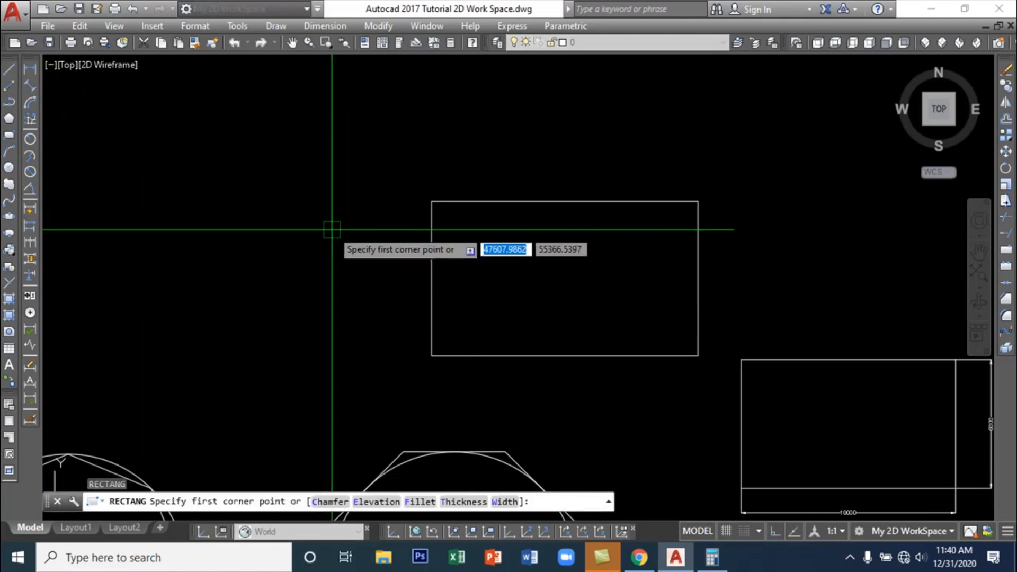
left_click(388, 231)
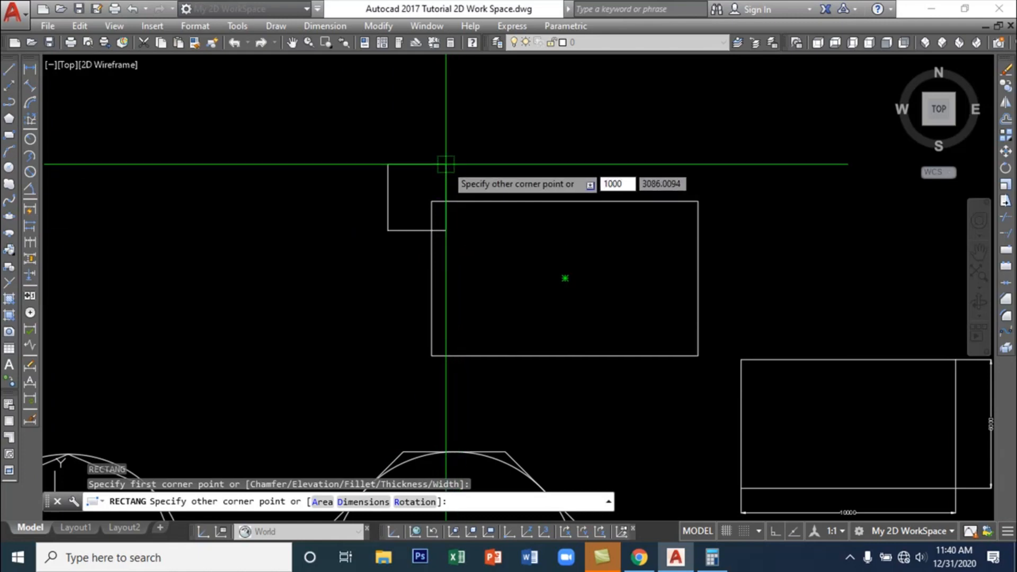
type("1000")
key("Return")
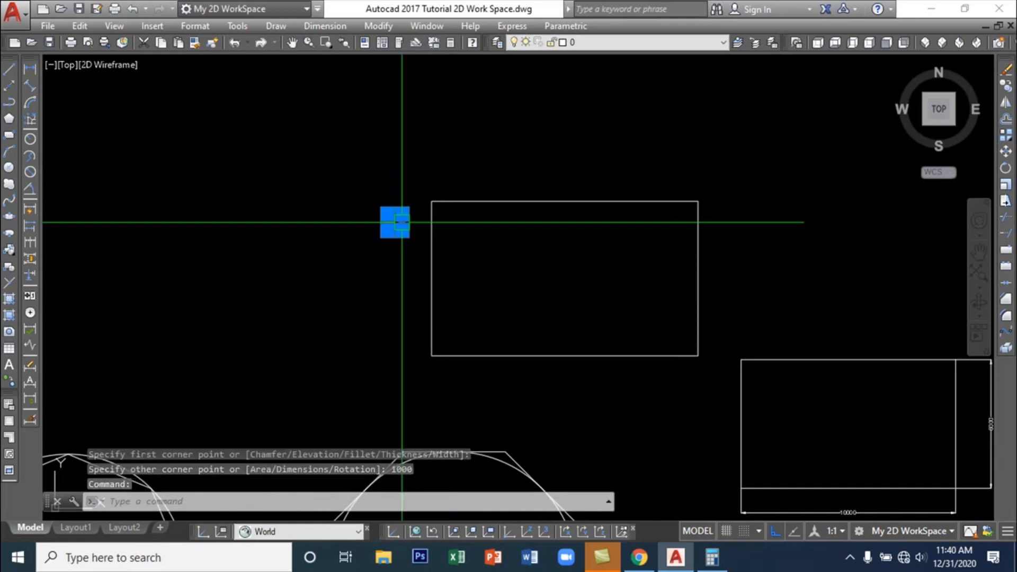
mouse_move(395, 231)
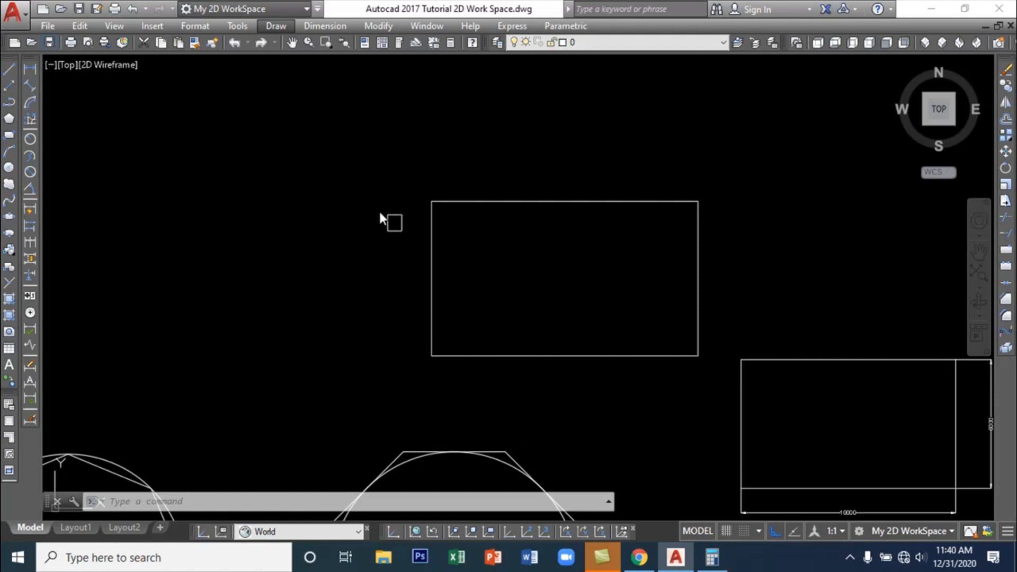
key("ctrl+s")
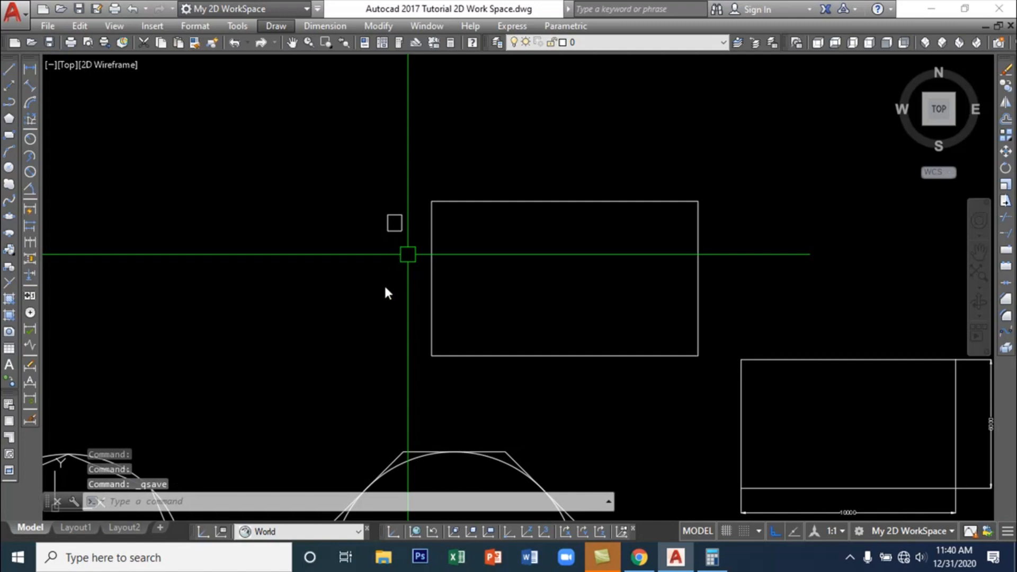
Move the small rectangle horizontally from its top edge's midpoint onto the large rectangle's left edge
left_click(406, 255)
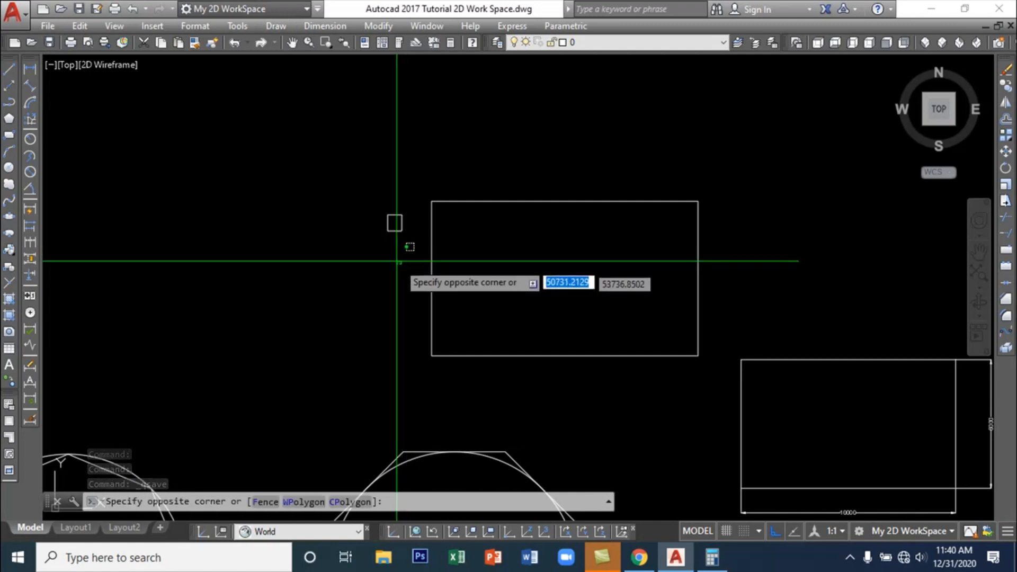
key("Escape")
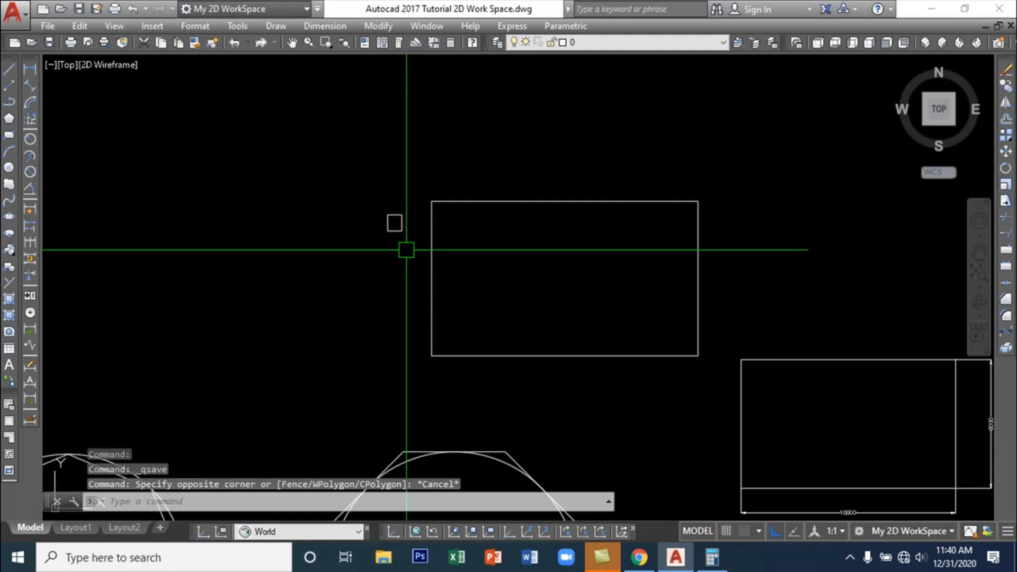
key("Return")
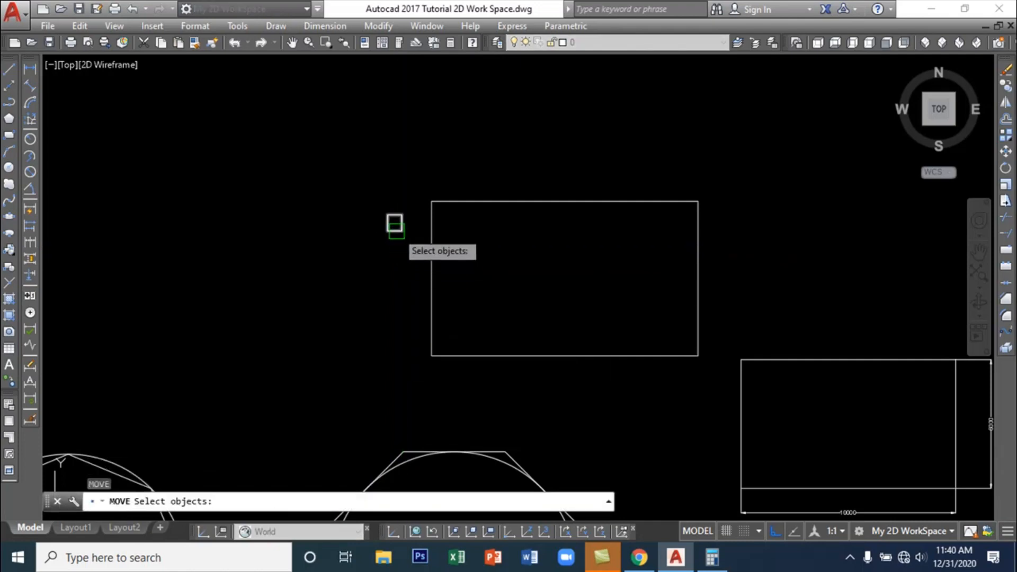
key("Return")
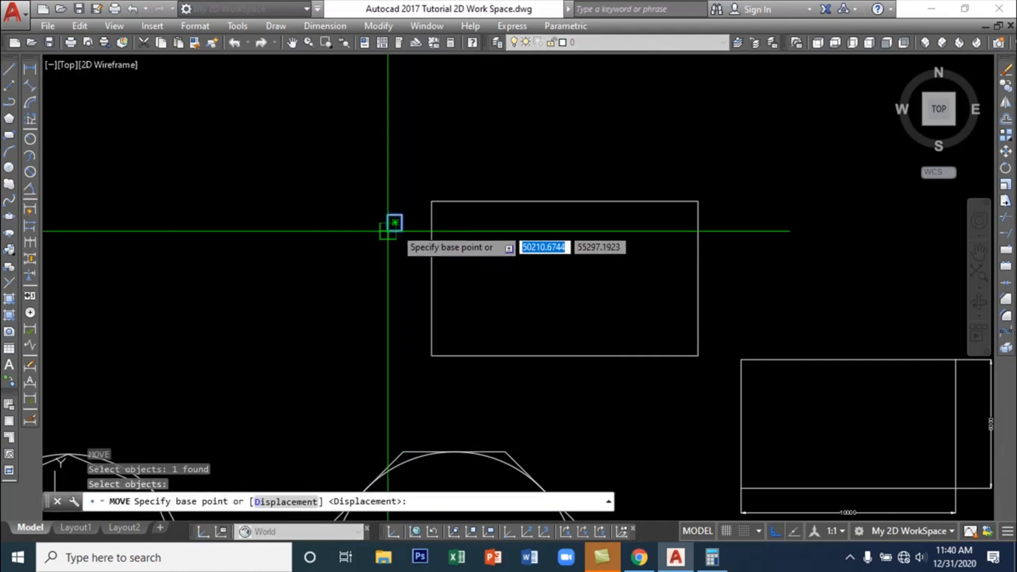
scroll(397, 215, "up", 6)
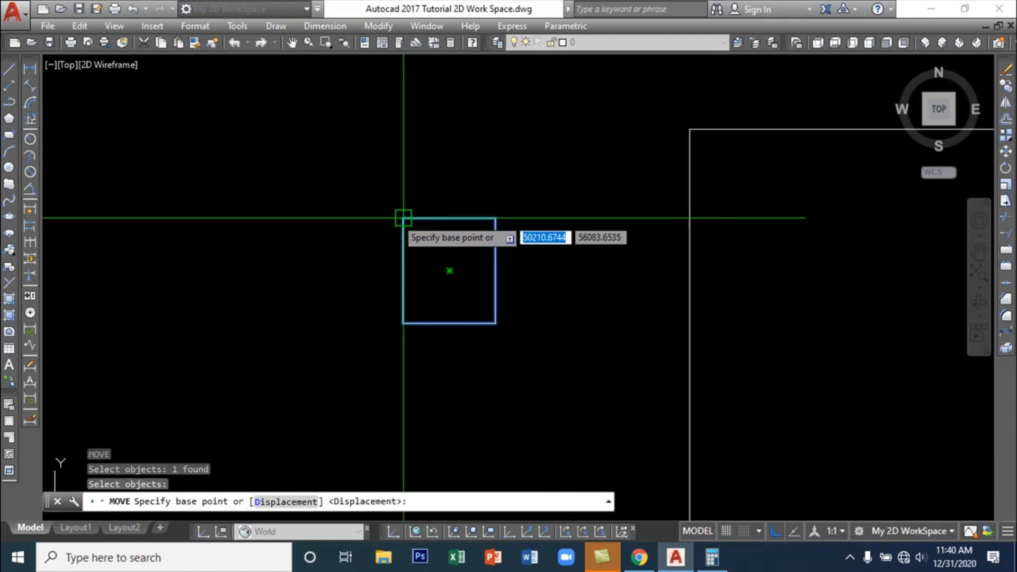
left_click(449, 217)
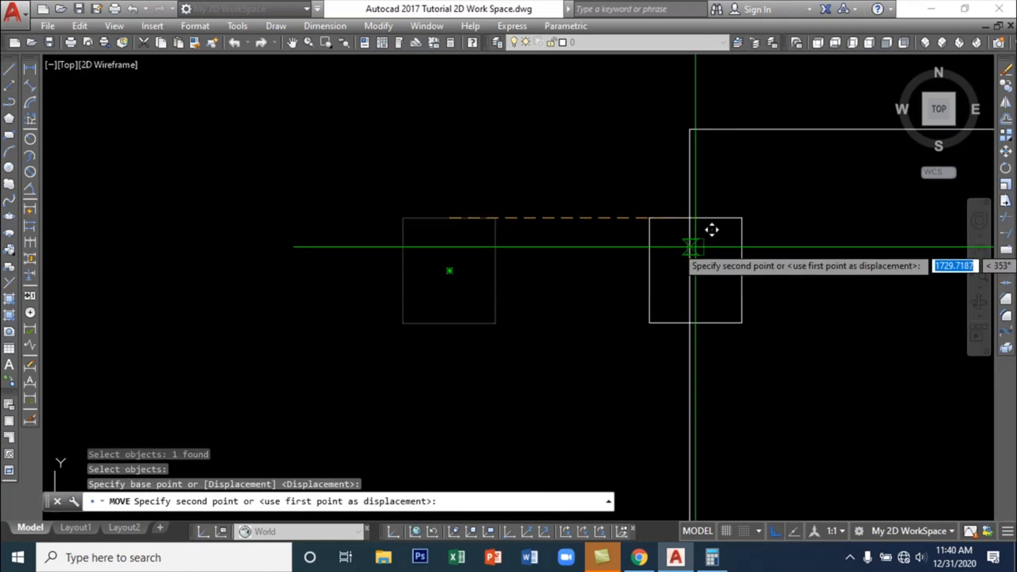
left_click(688, 218)
scroll(608, 290, "down", 2)
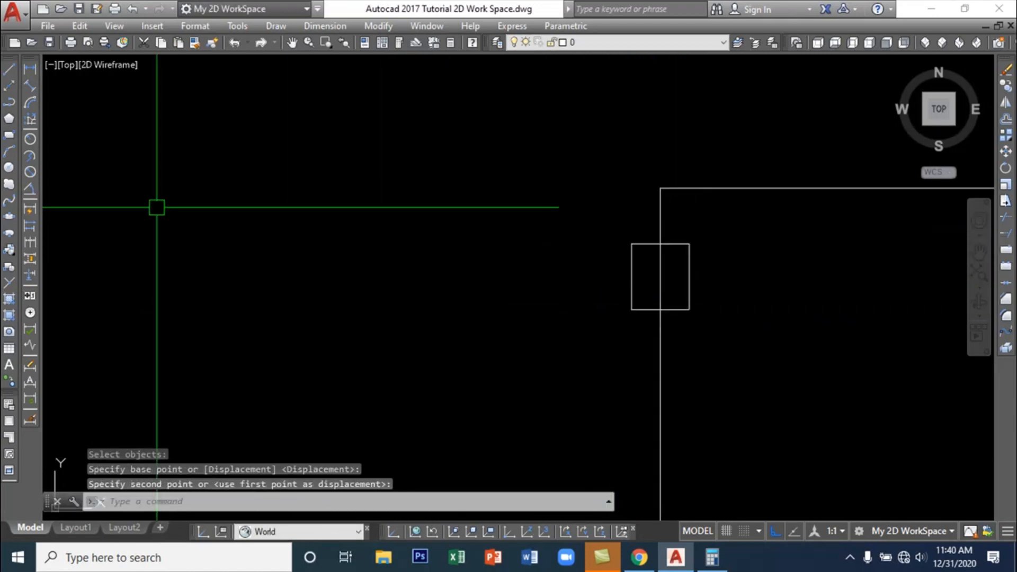
Add linear dimensions for the small rectangle's height on its right side and its width above it
left_click(30, 67)
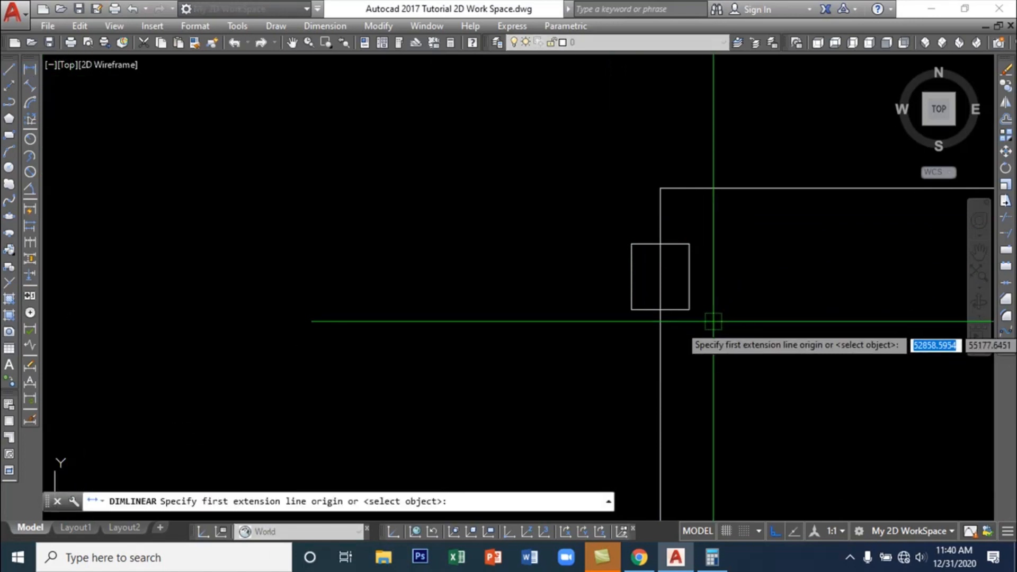
left_click(689, 244)
left_click(690, 310)
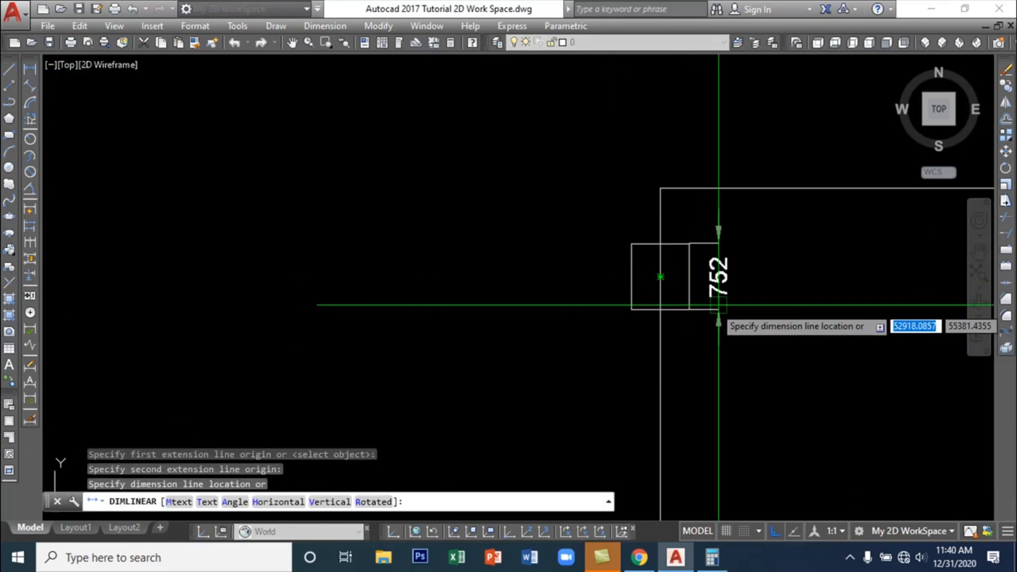
left_click(742, 318)
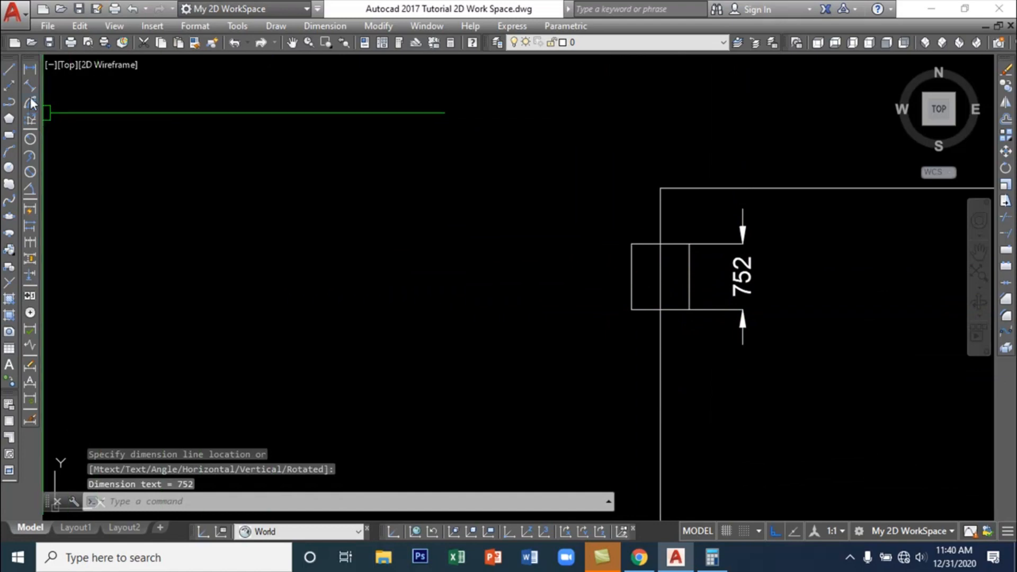
left_click(31, 70)
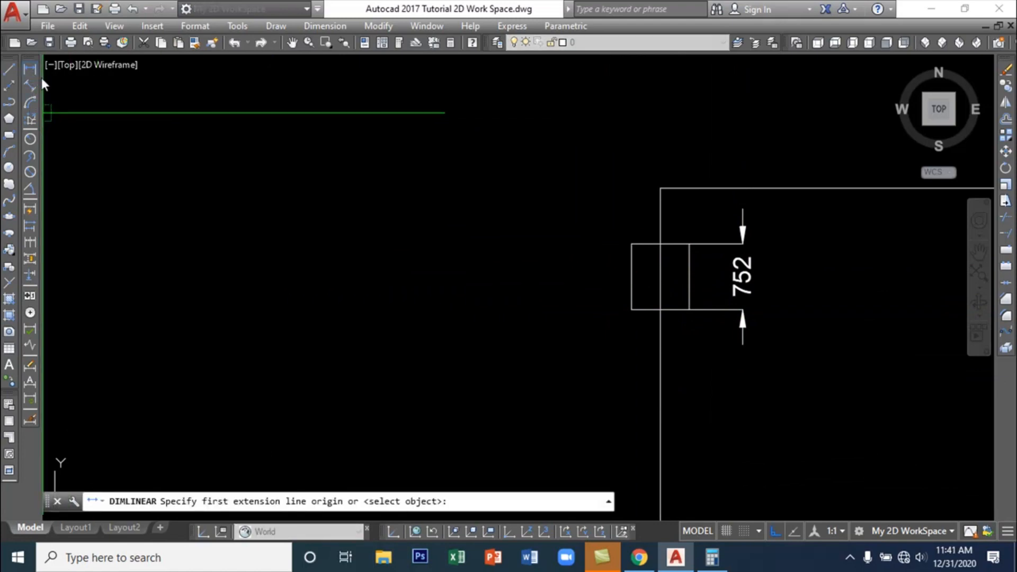
left_click(631, 244)
left_click(688, 243)
left_click(662, 217)
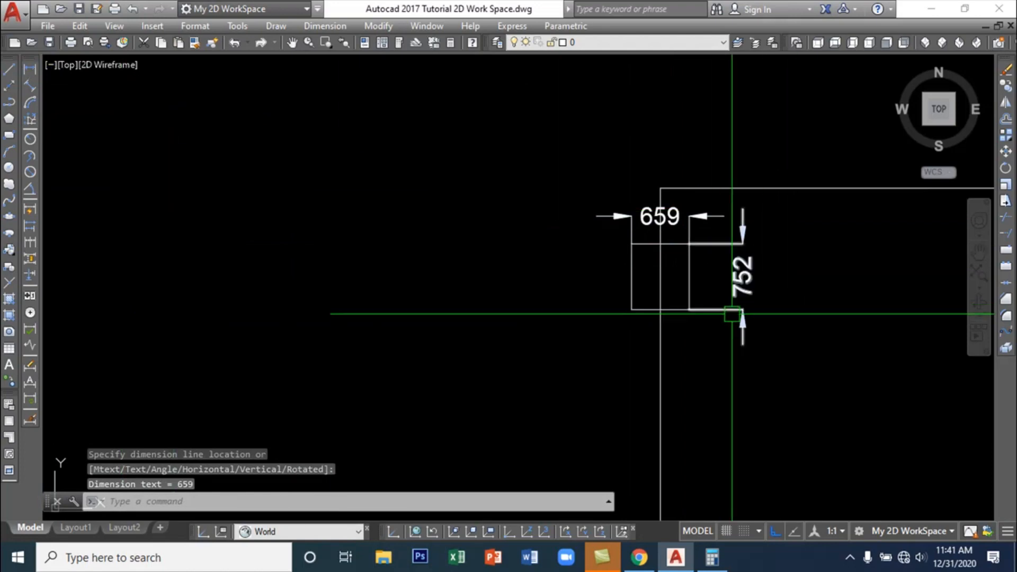
Stretch the small rectangle's bottom edge downward and back up onto its top edge, flattening the rectangle
key("Escape")
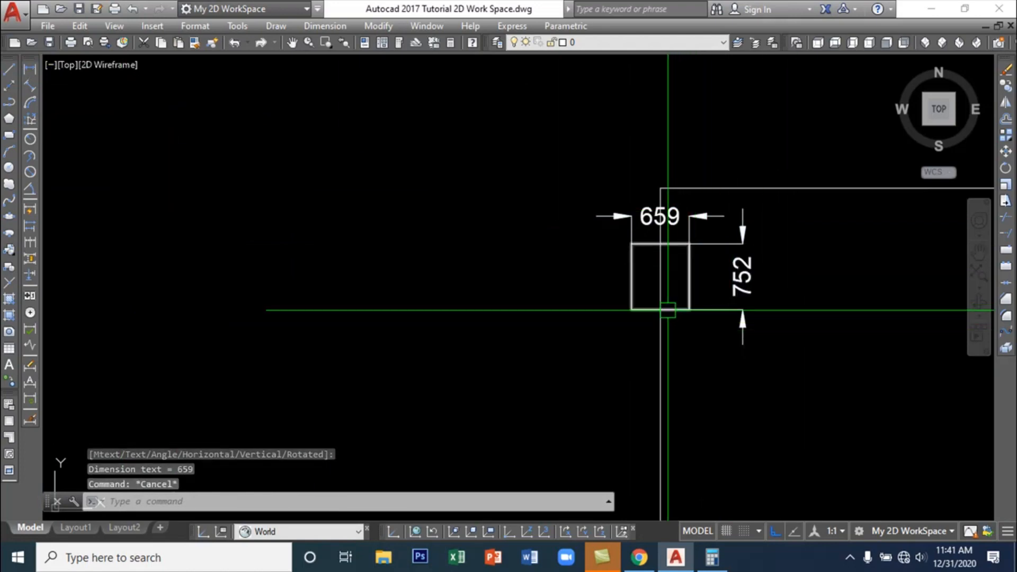
left_click(688, 291)
left_click(661, 309)
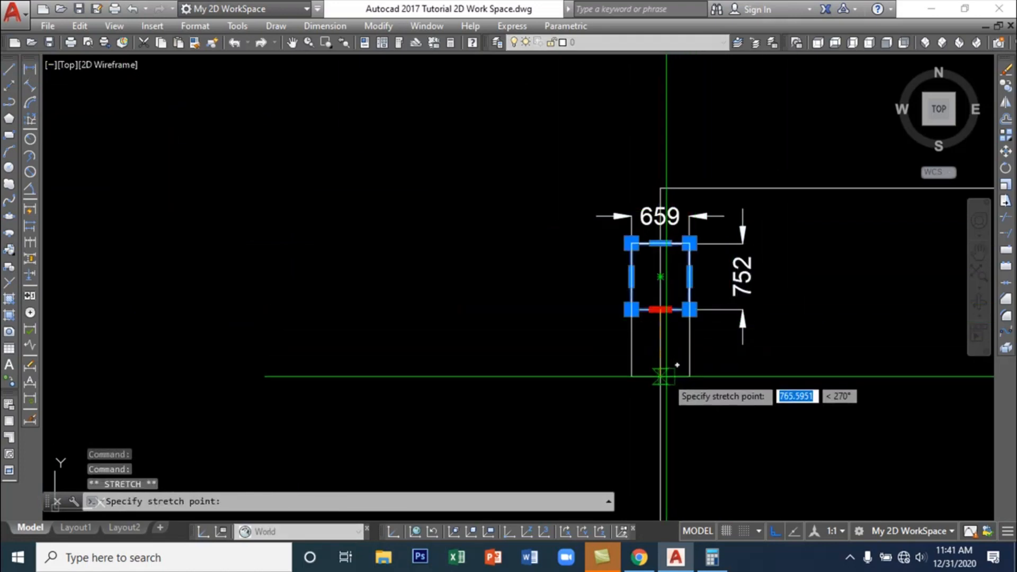
left_click(661, 372)
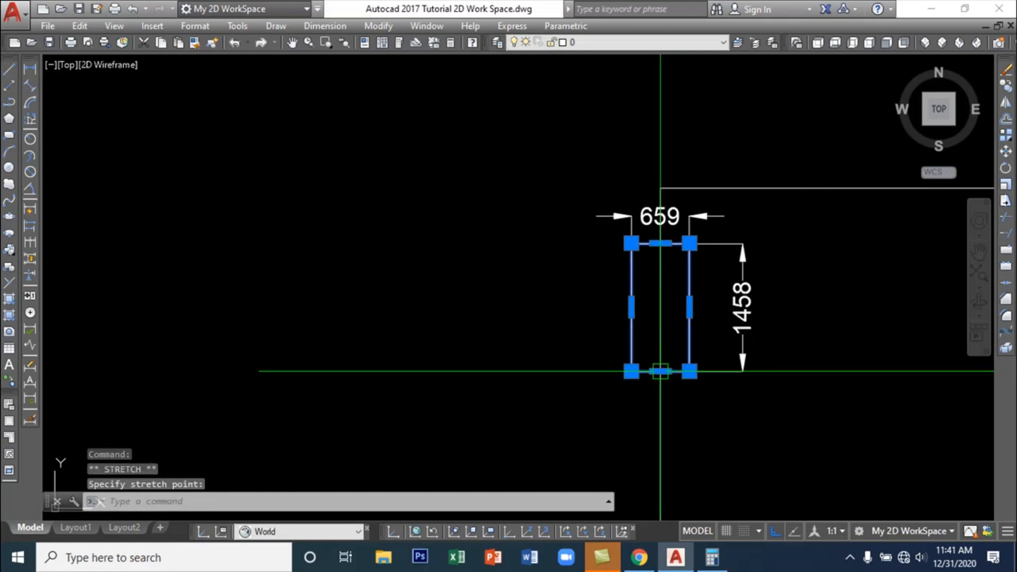
mouse_move(665, 373)
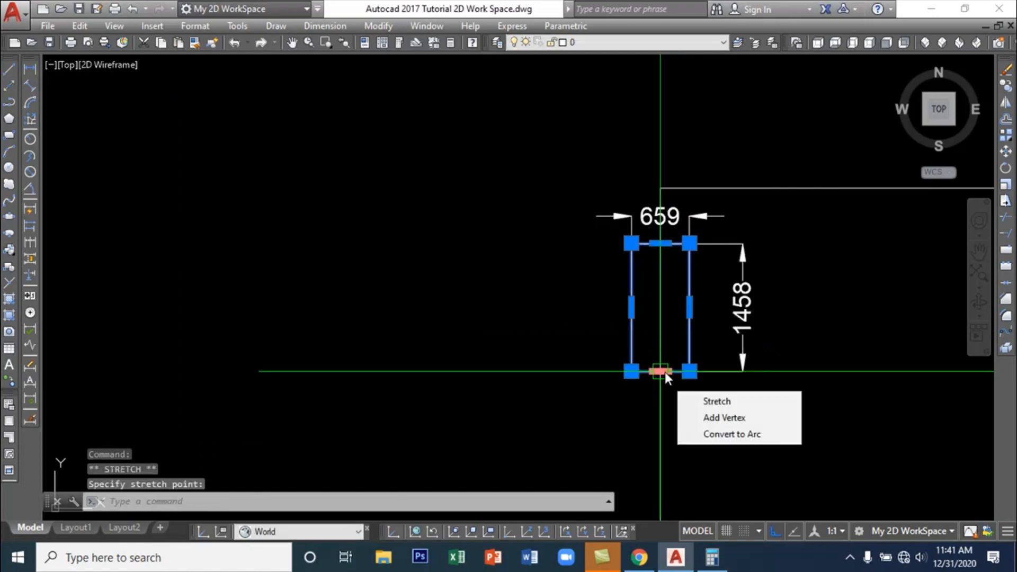
left_click(665, 372)
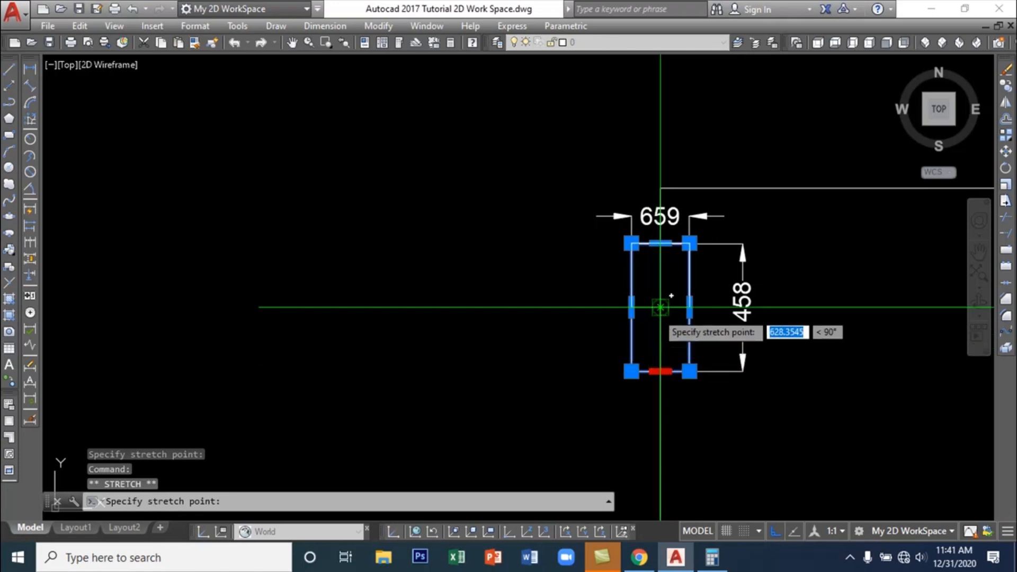
left_click(661, 243)
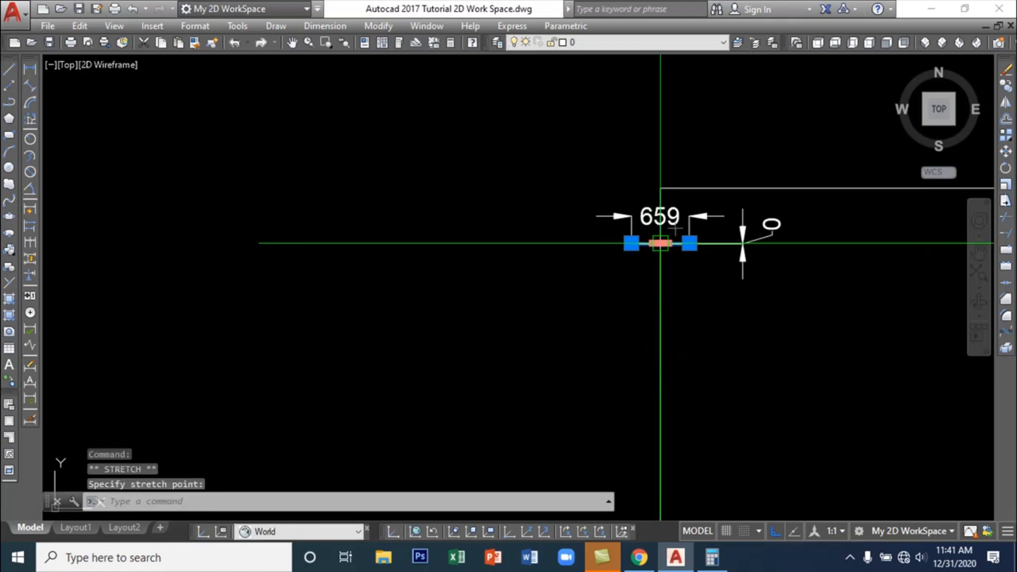
Try stretching the flattened rectangle's edge 1000 downward, and undo all the edge stretches
left_click(661, 244)
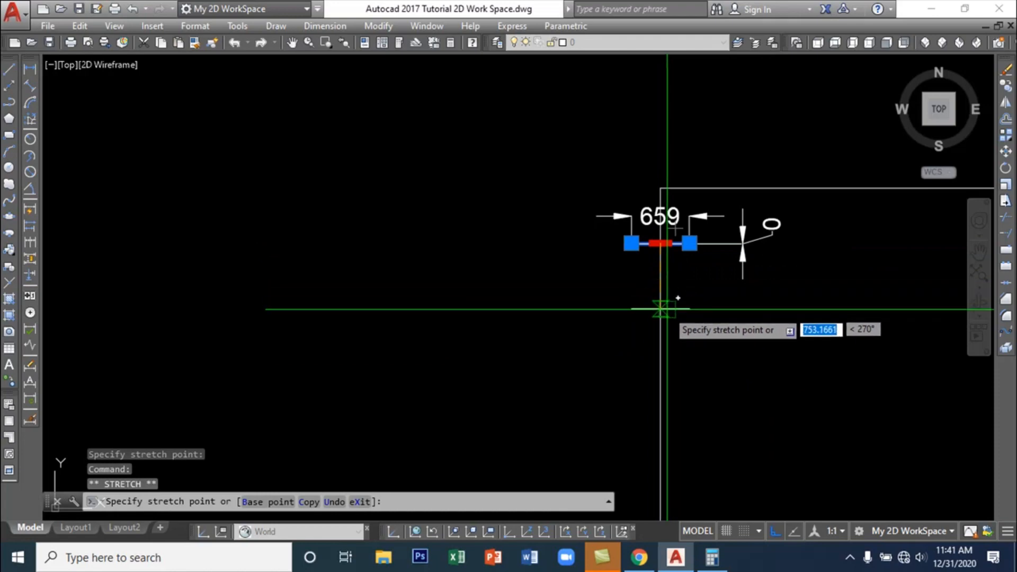
type("1000")
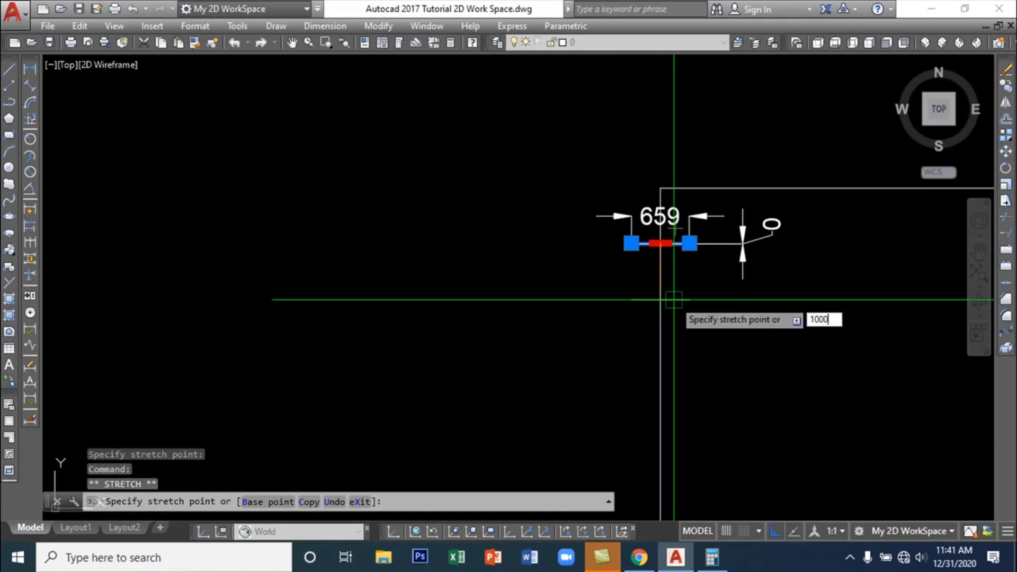
key("Return")
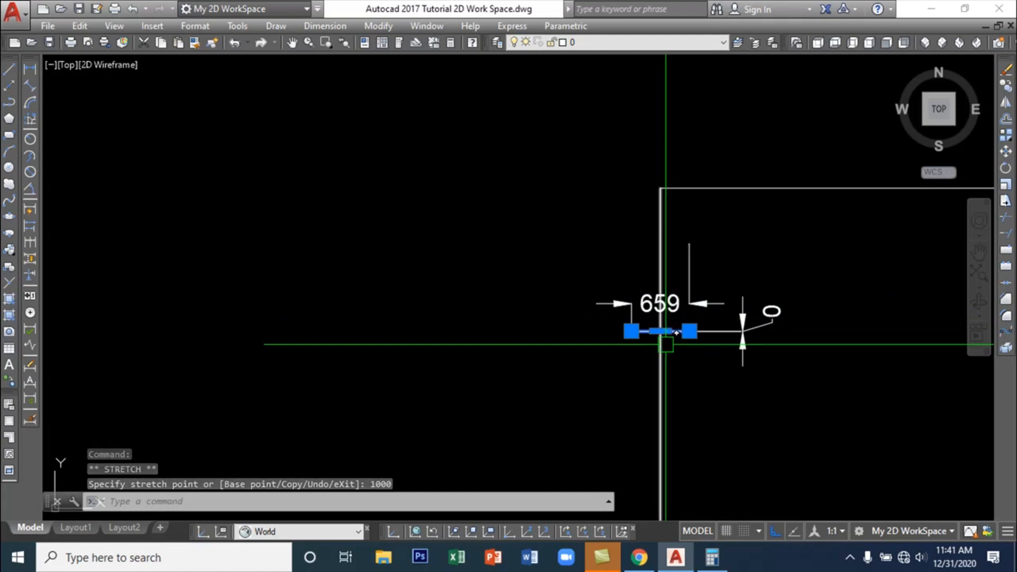
key("ctrl+z")
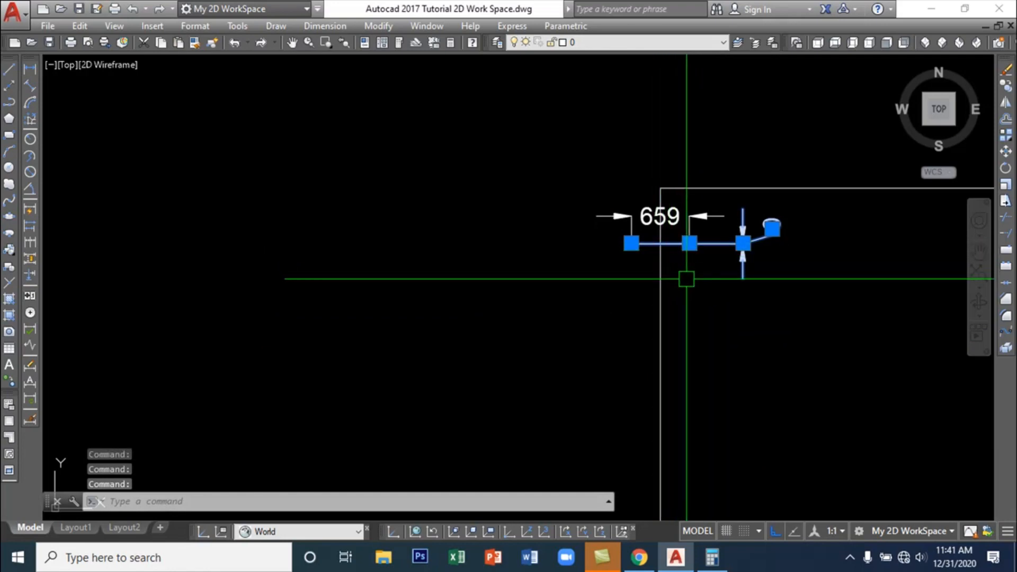
key("ctrl+z")
key("ctrl+z")
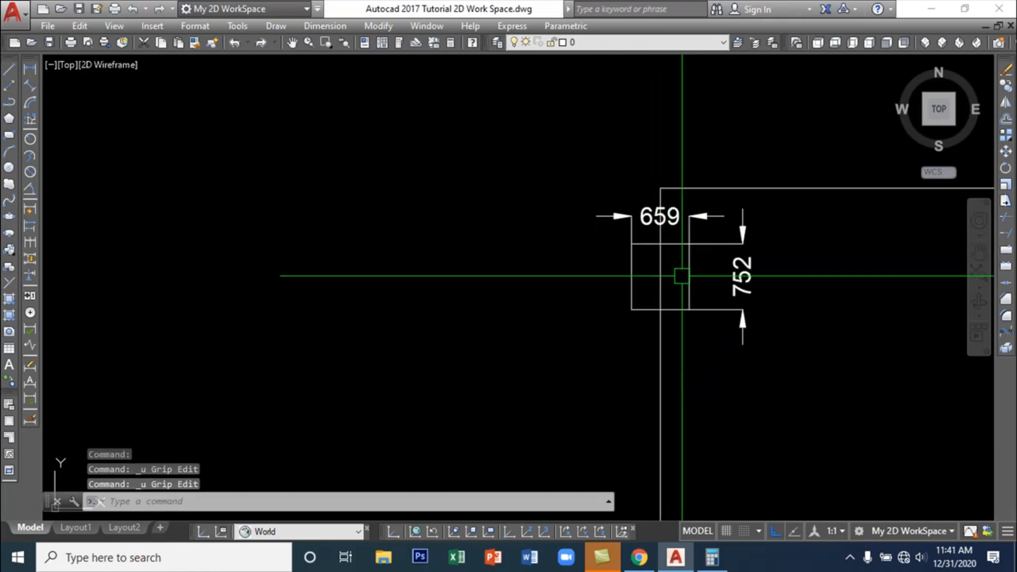
Select the small rectangle and start stretching its bottom edge downward, cancelling the stretch but keeping the selection
left_click(660, 309)
left_click(663, 311)
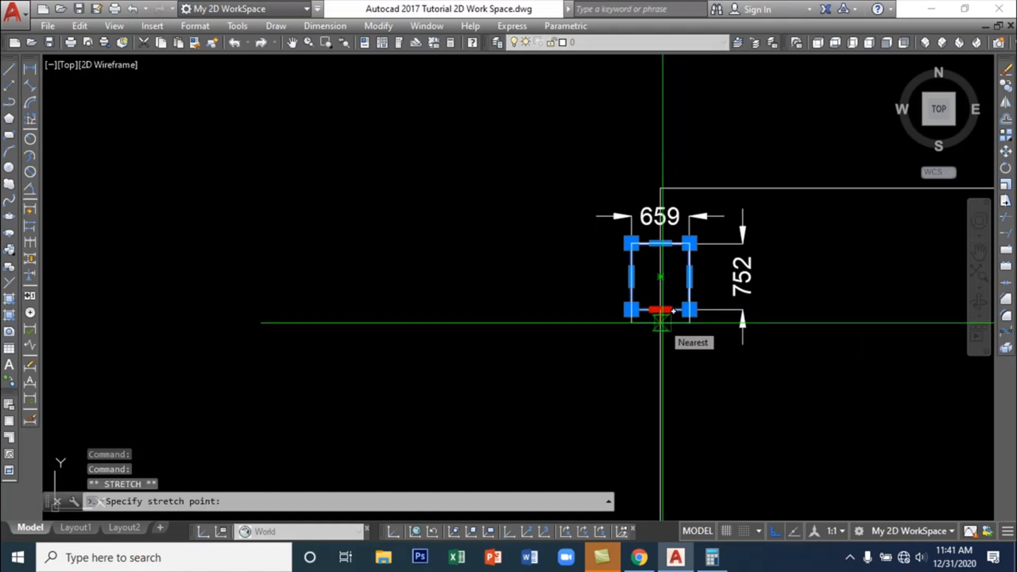
key("Escape")
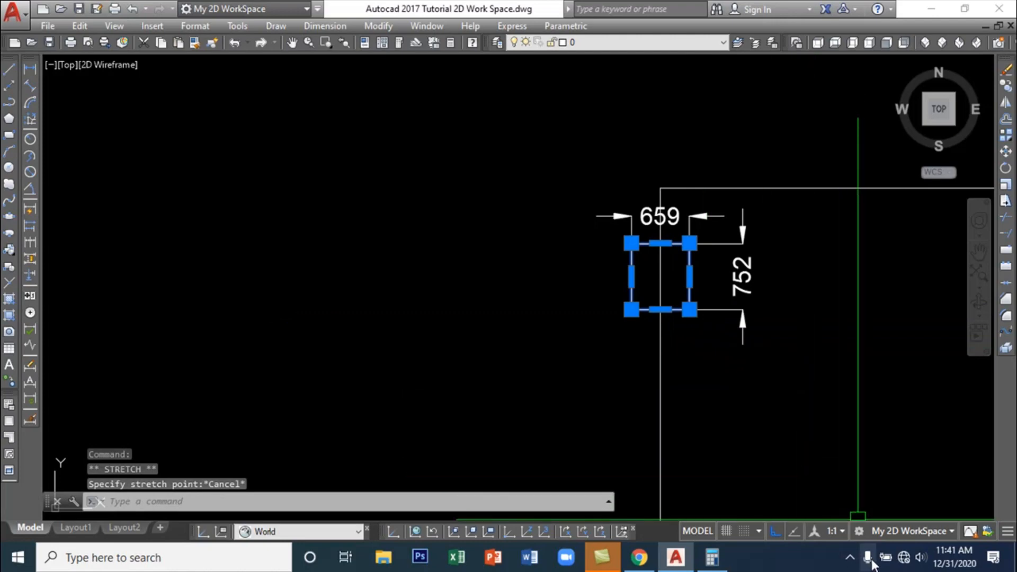
Switch to Calculator, work out the missing height as 1000 minus 752, and minimize the calculator
left_click(713, 562)
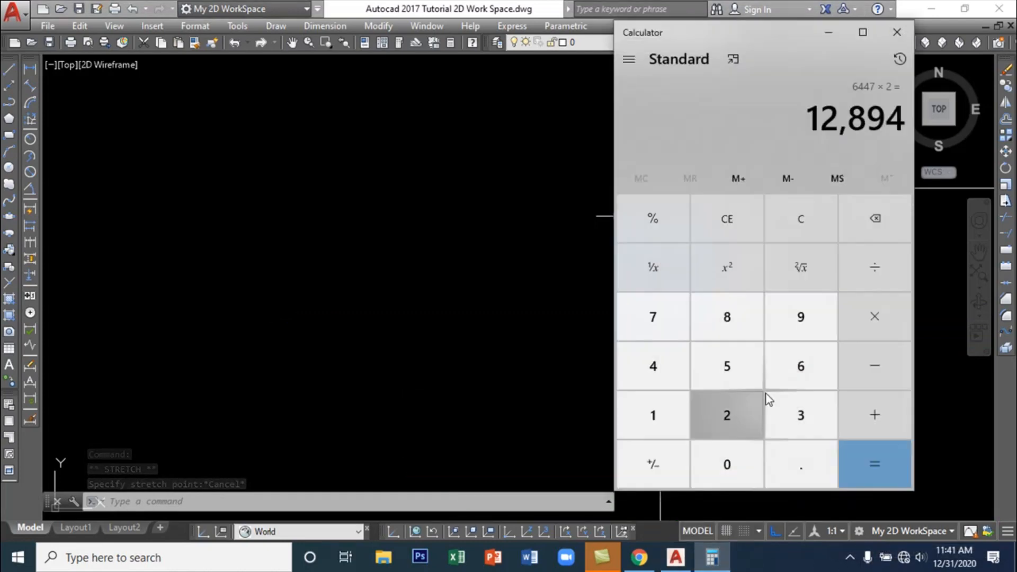
type("10,000")
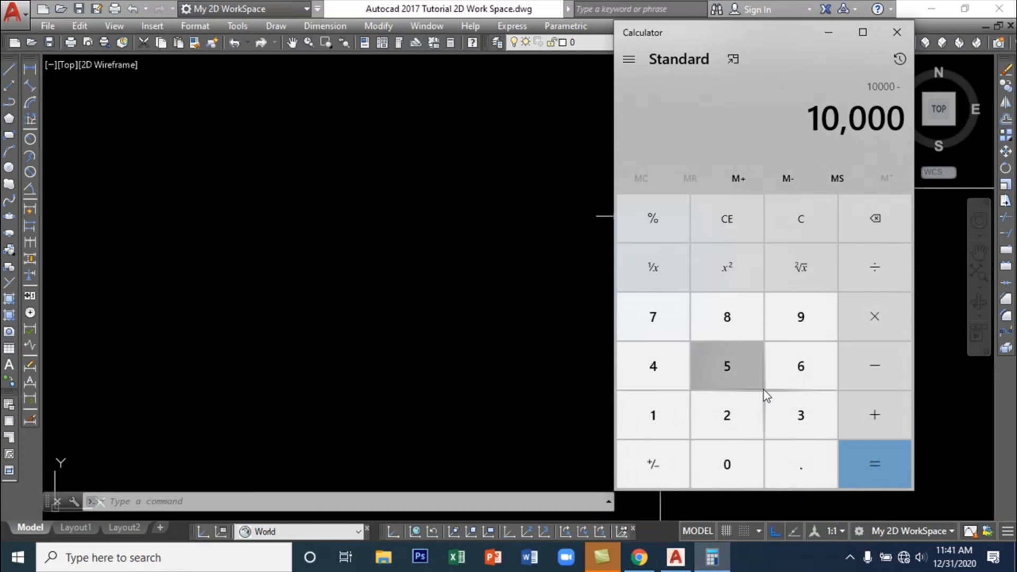
left_click(736, 223)
left_click(789, 216)
type("100")
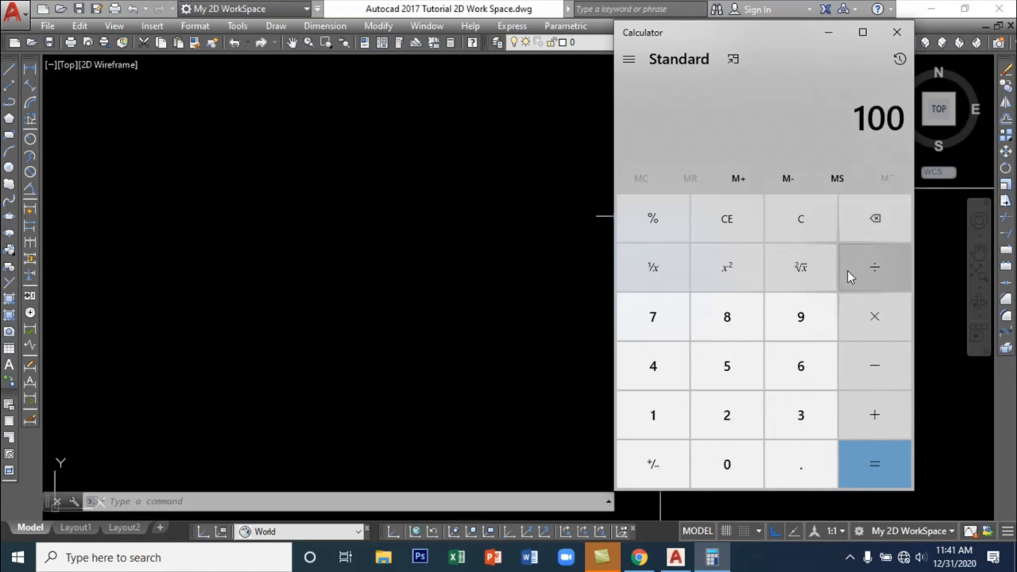
type("0 -")
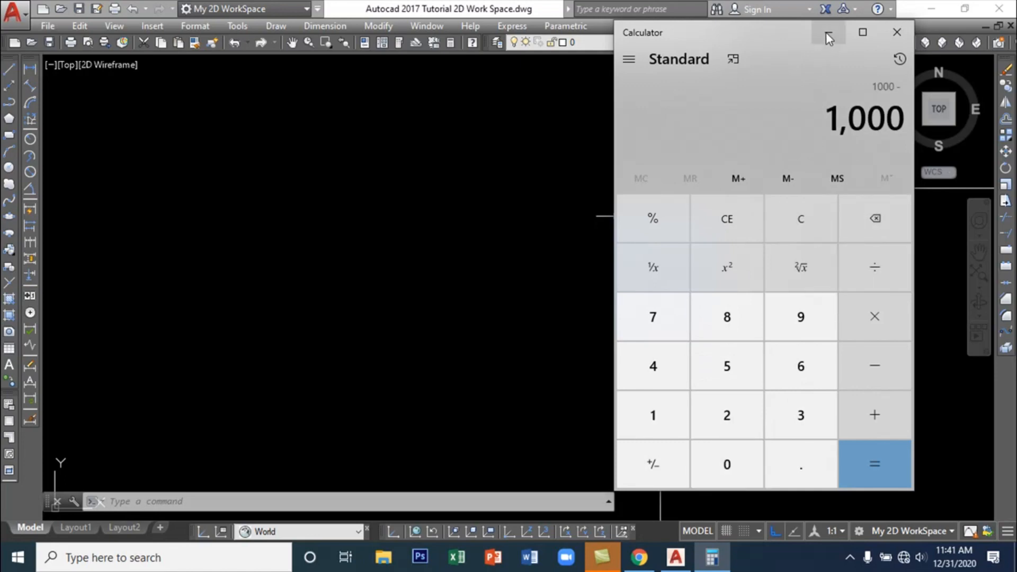
left_click_drag(779, 33, 765, 126)
type("752")
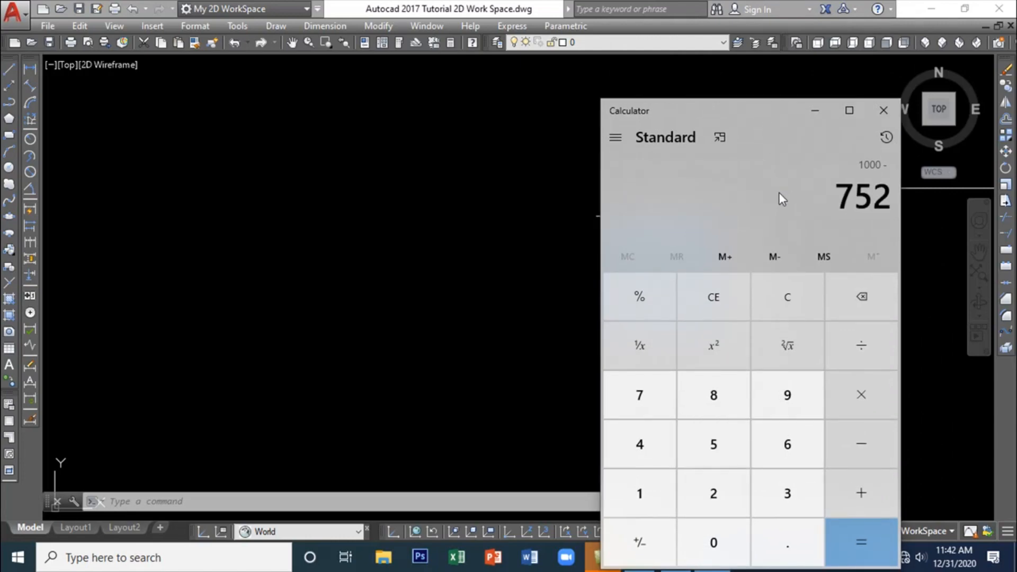
key("Return")
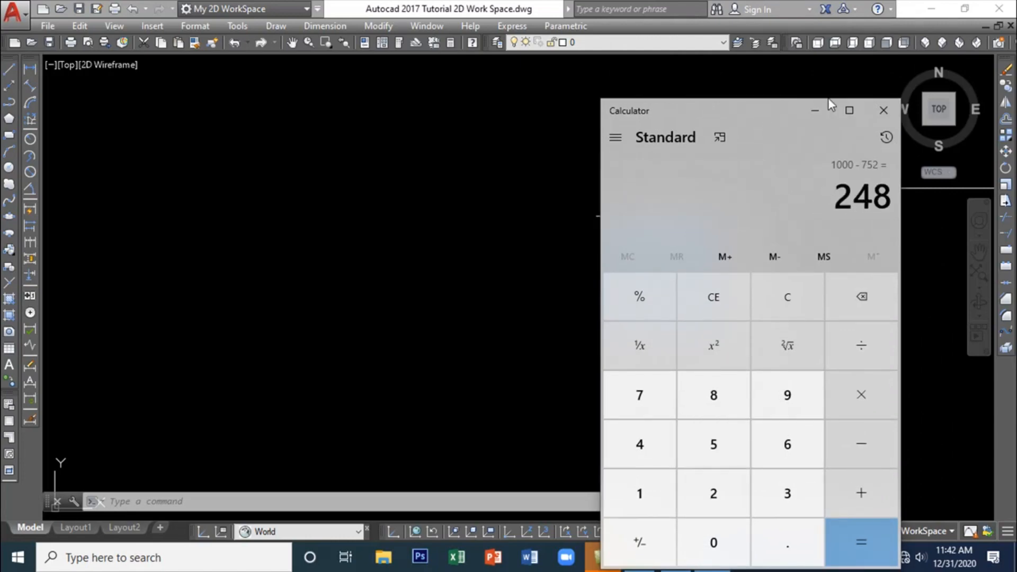
left_click(816, 110)
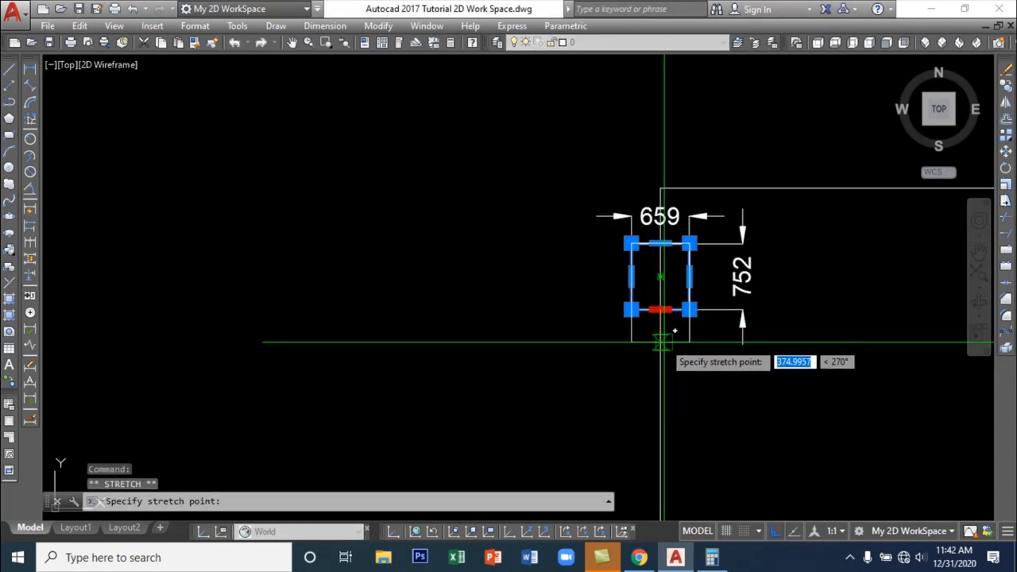
Stretch the small rectangle's bottom edge 248 downward and clear the selection
type("248")
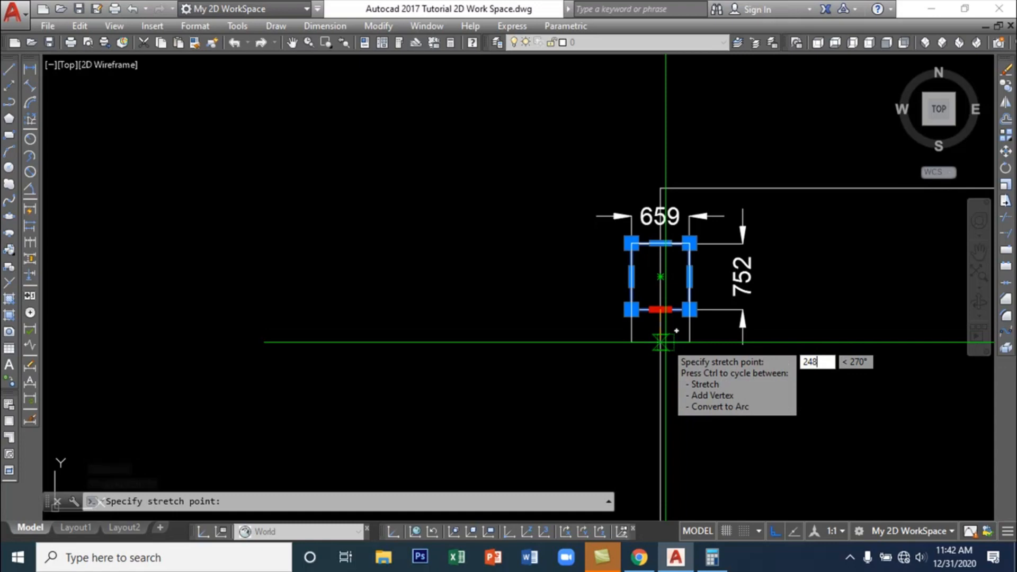
key("Return")
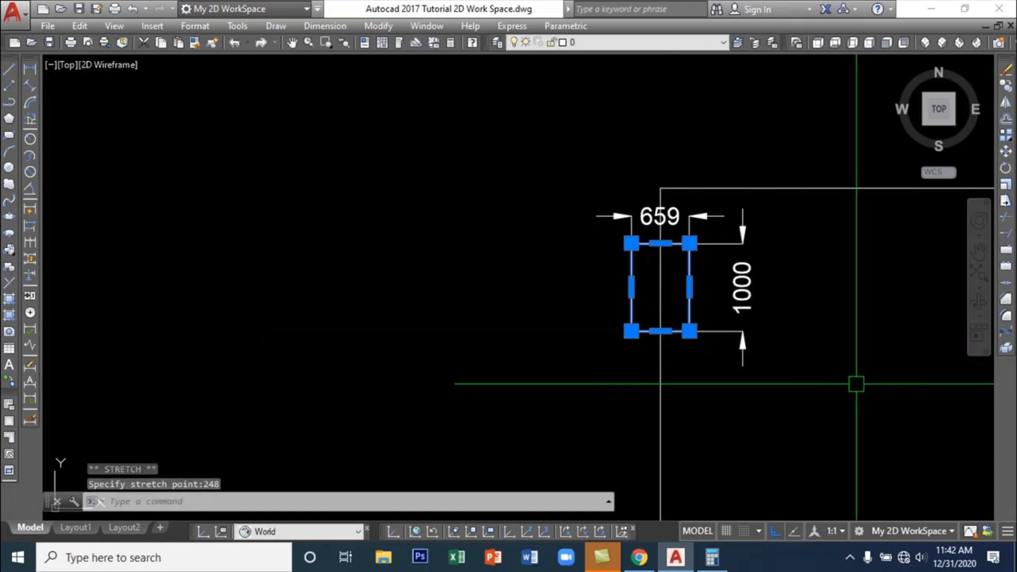
key("Escape")
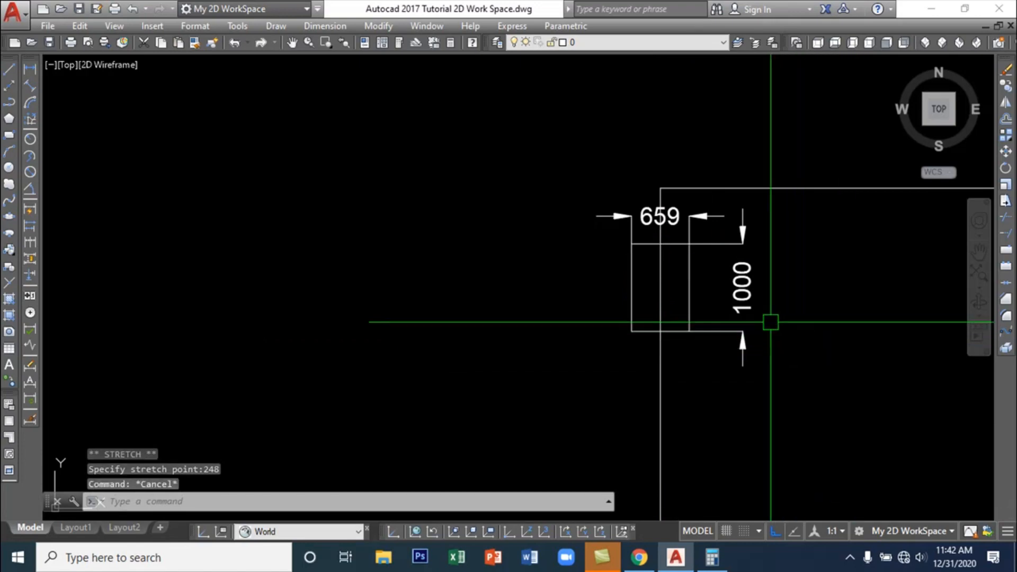
Delete the small rectangle's height and width dimensions
left_click(793, 400)
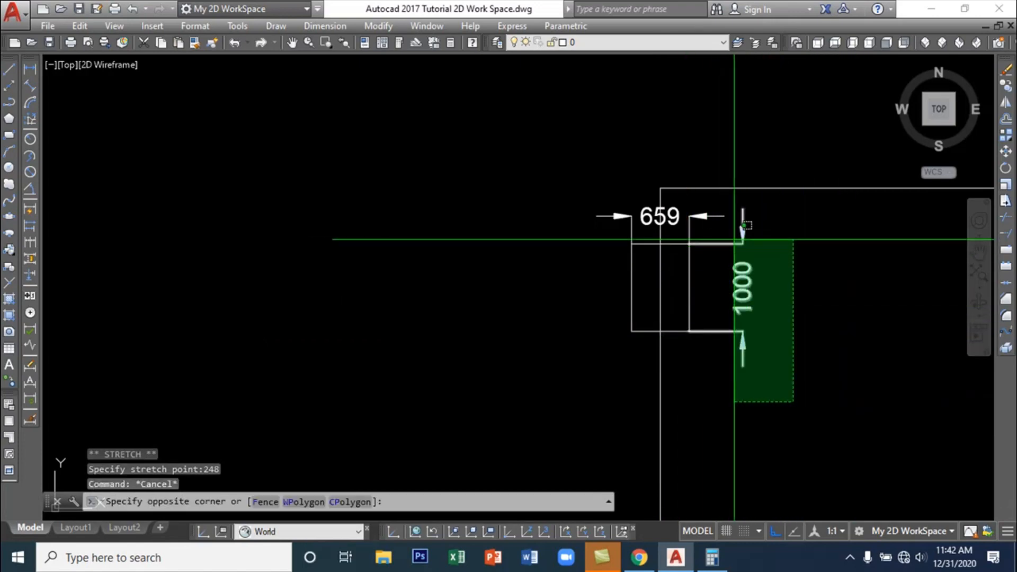
left_click(716, 228)
key("Delete")
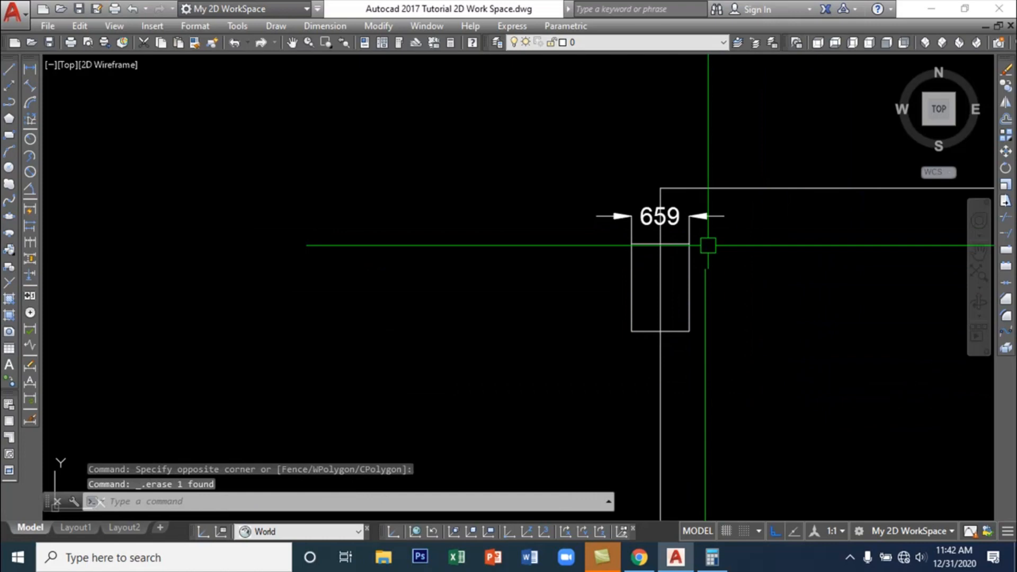
left_click(626, 217)
mouse_move(630, 216)
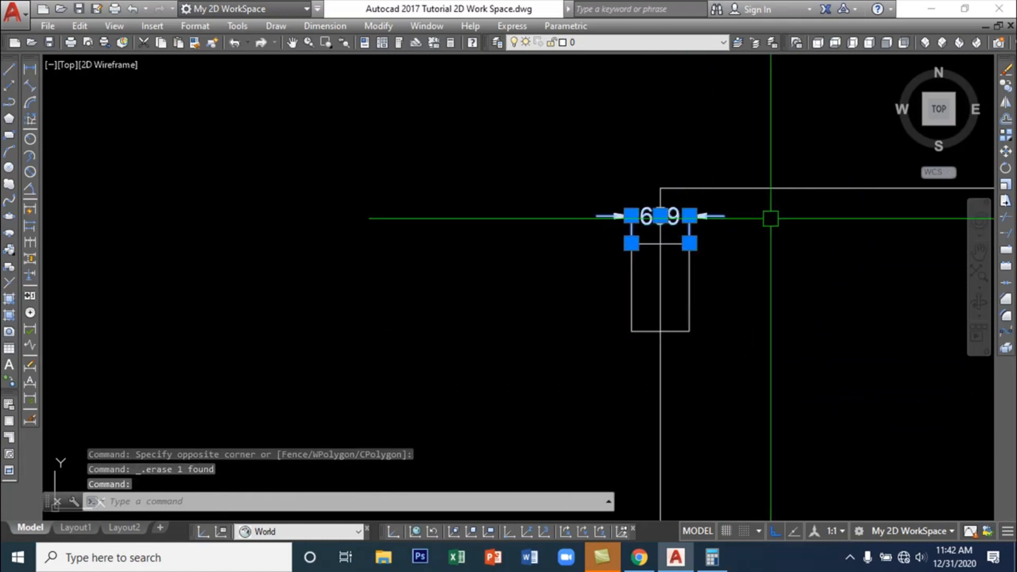
key("Delete")
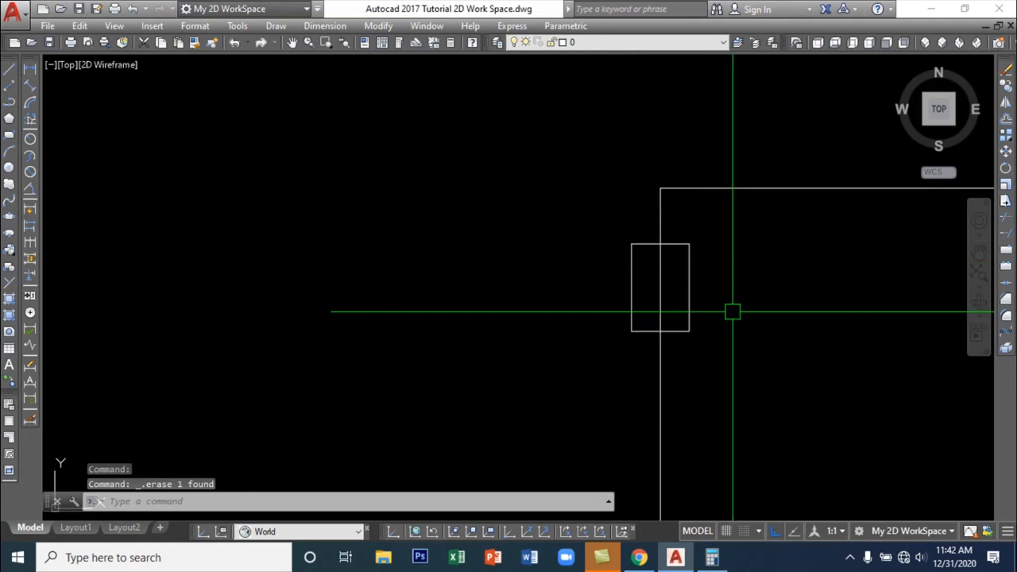
type("TR")
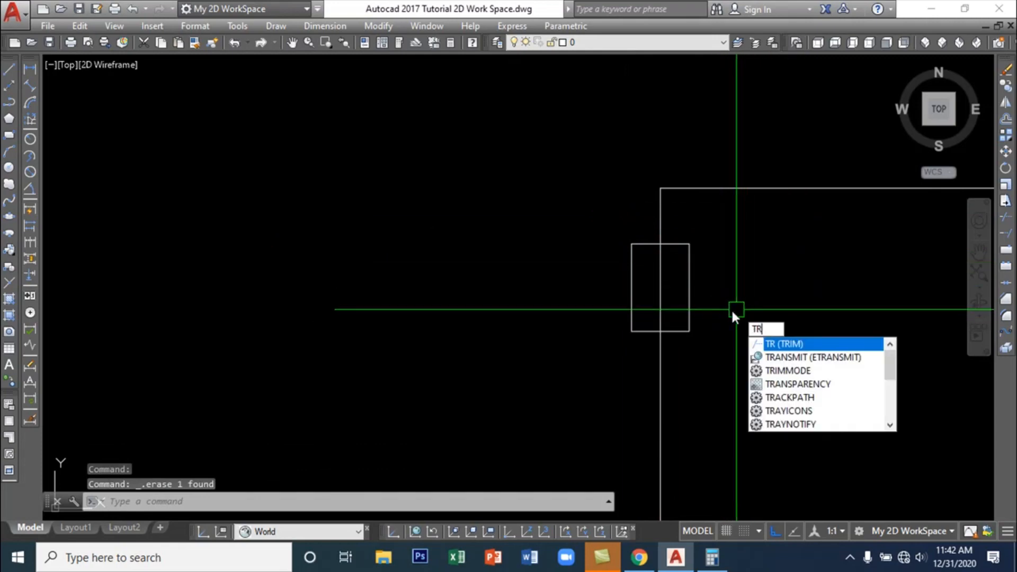
key("Return")
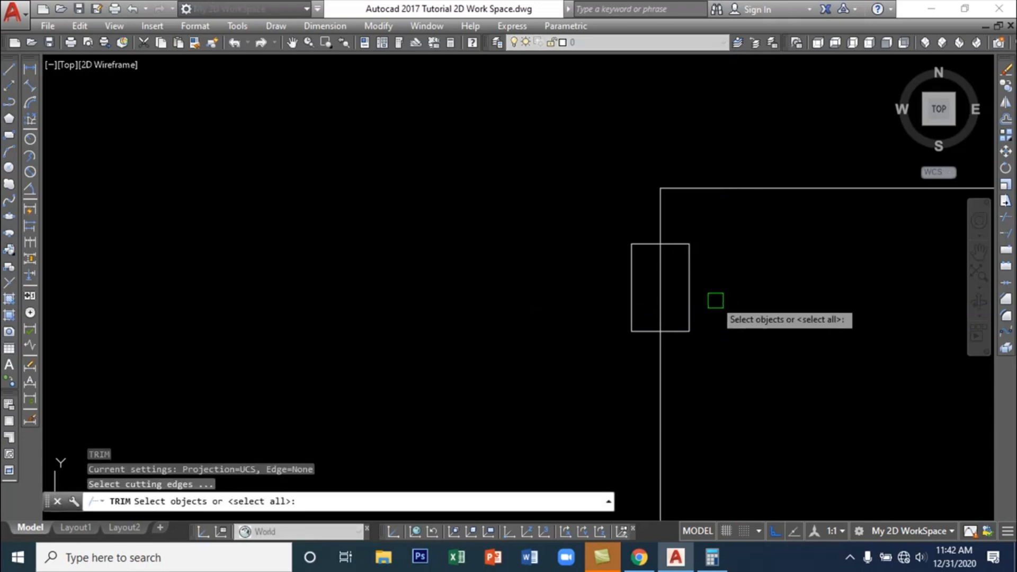
left_click(691, 281)
left_click(662, 289)
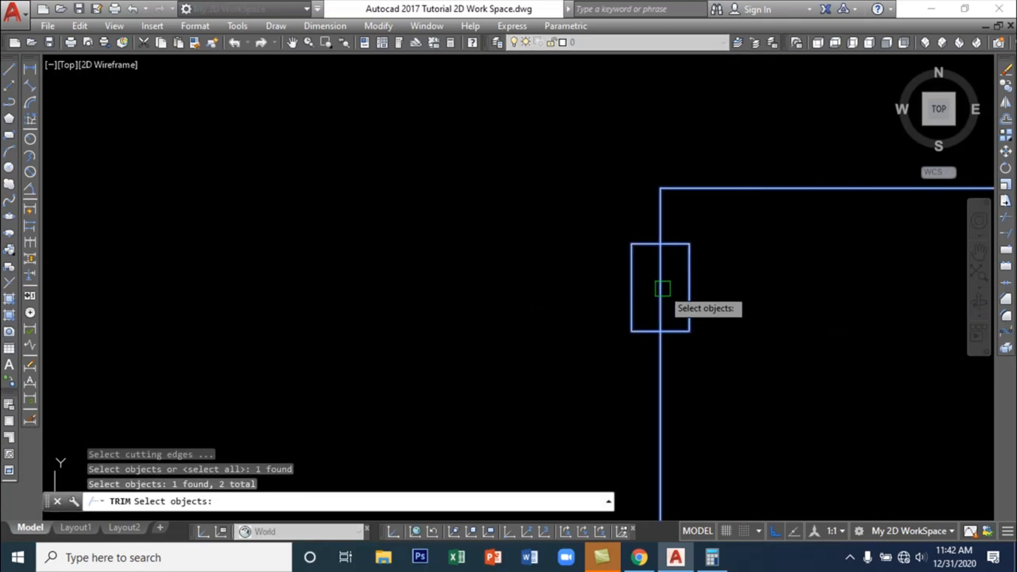
key("Escape")
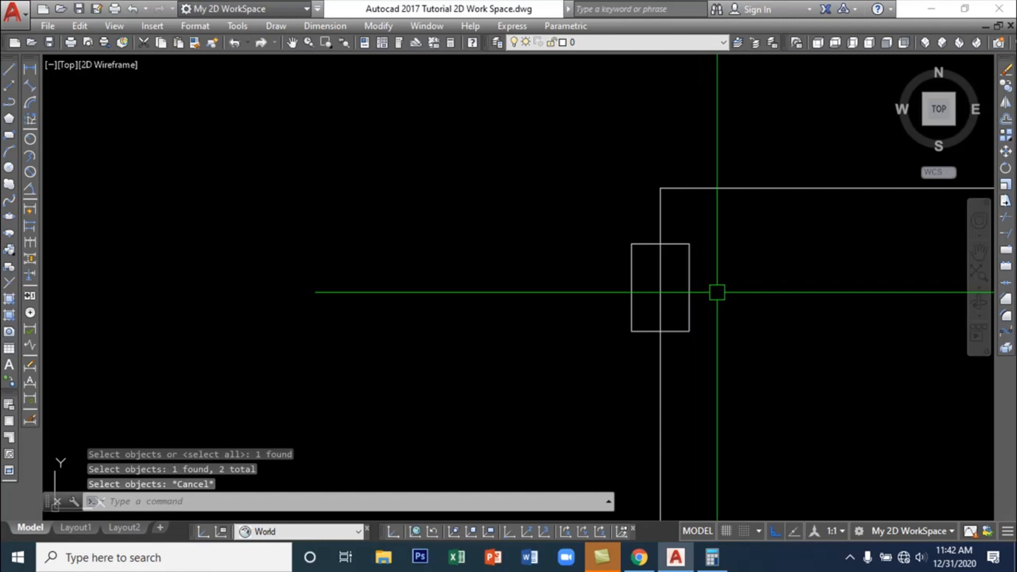
Trim away the part of the large rectangle's left edge inside the small rectangle, using the small rectangle as cutting edge
type("tr")
key("Return")
left_click(689, 286)
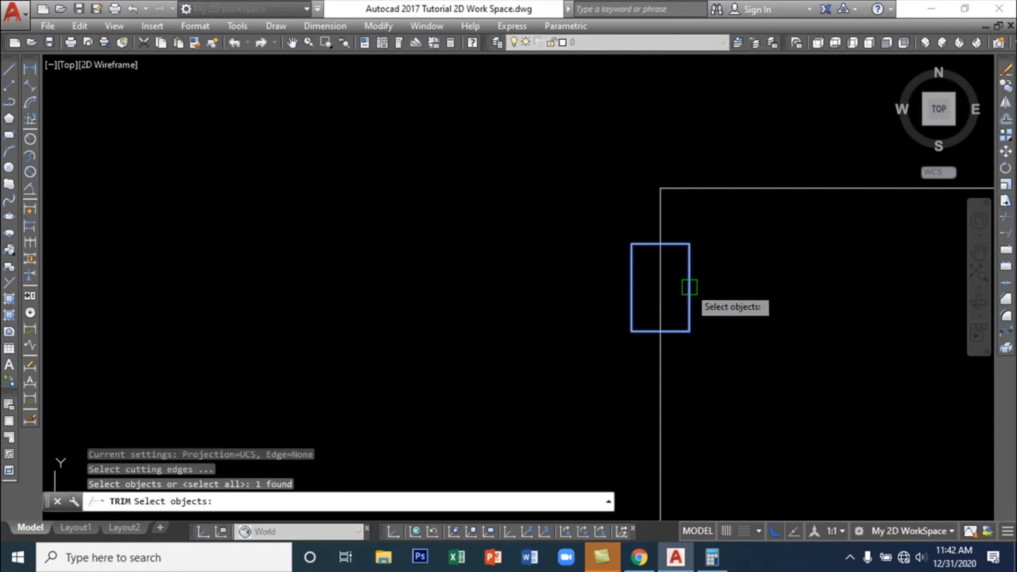
key("Return")
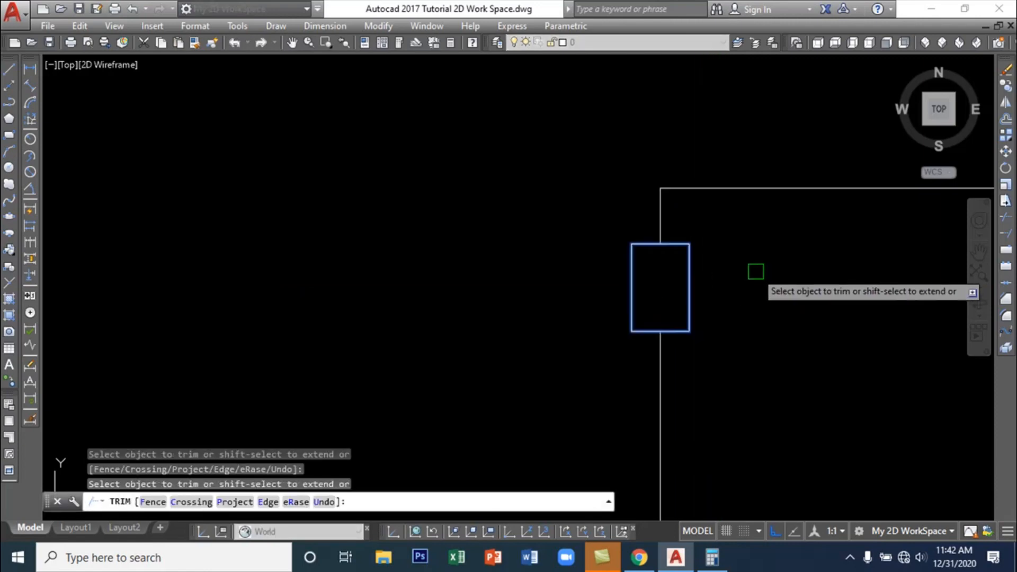
key("Escape")
Delete the small rectangle at the opening in the large rectangle's left edge
left_click(689, 279)
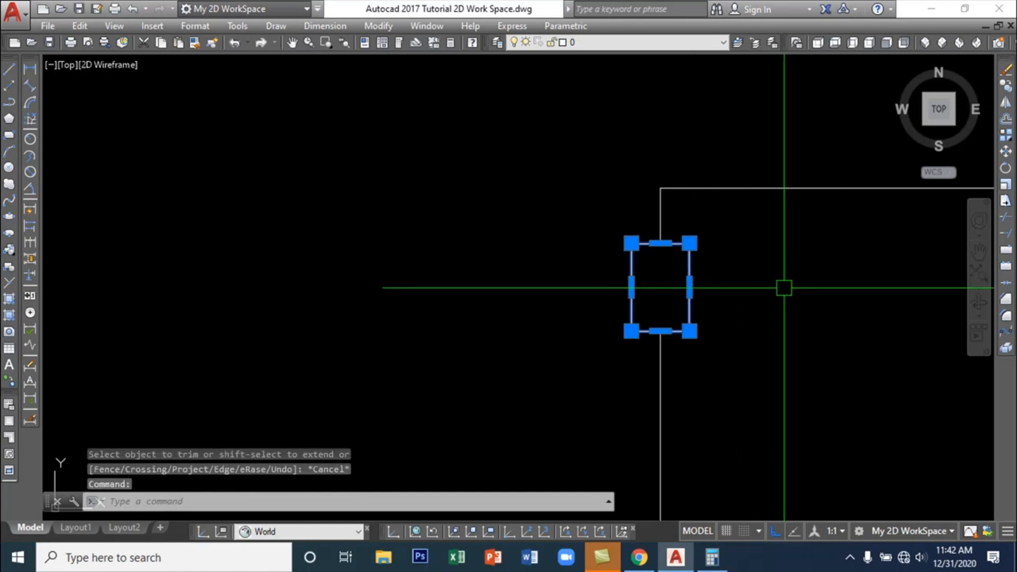
key("Delete")
scroll(774, 334, "down", 2)
mouse_move(804, 345)
middle_mouse_down()
mouse_move(484, 192)
mouse_move(530, 243)
middle_mouse_up()
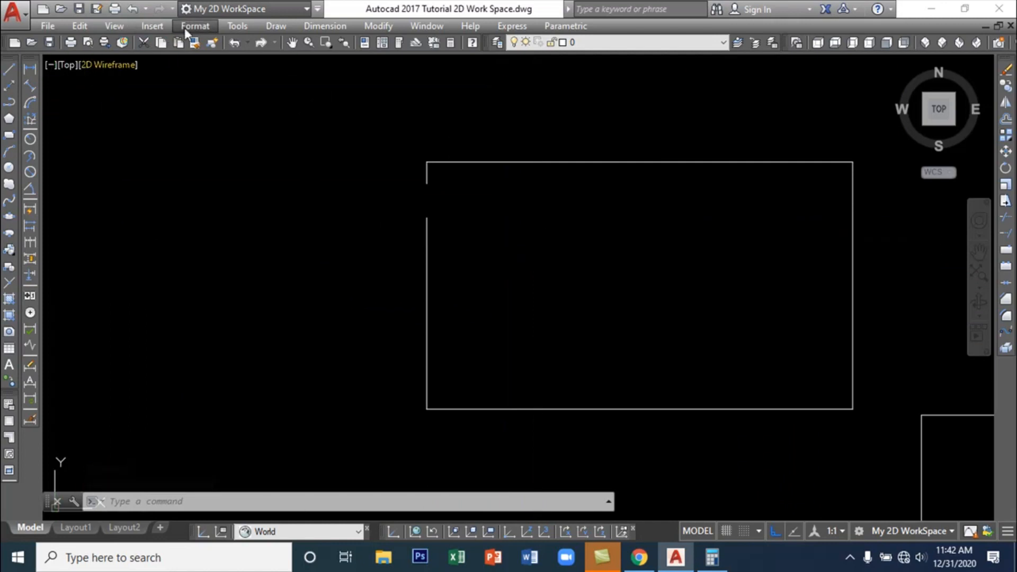
Draw a horizontal line 1000 long from the upper end of the opening into the large rectangle
left_click(276, 26)
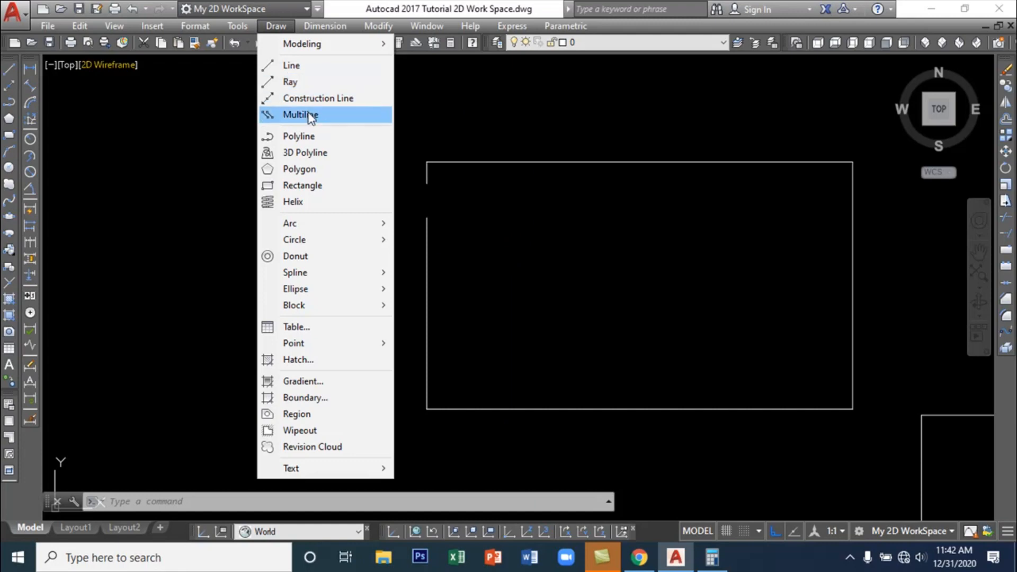
left_click(307, 64)
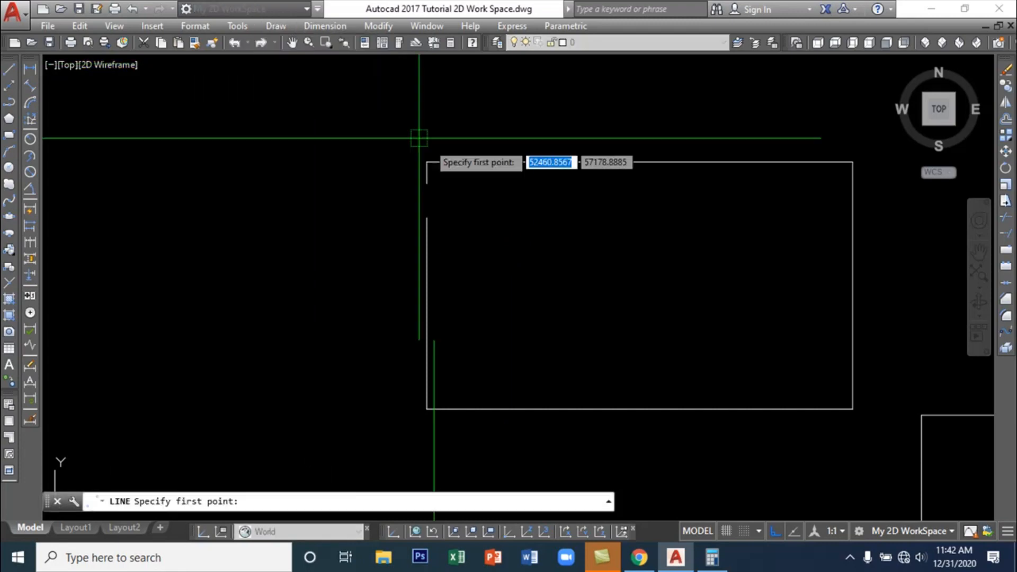
left_click(427, 183)
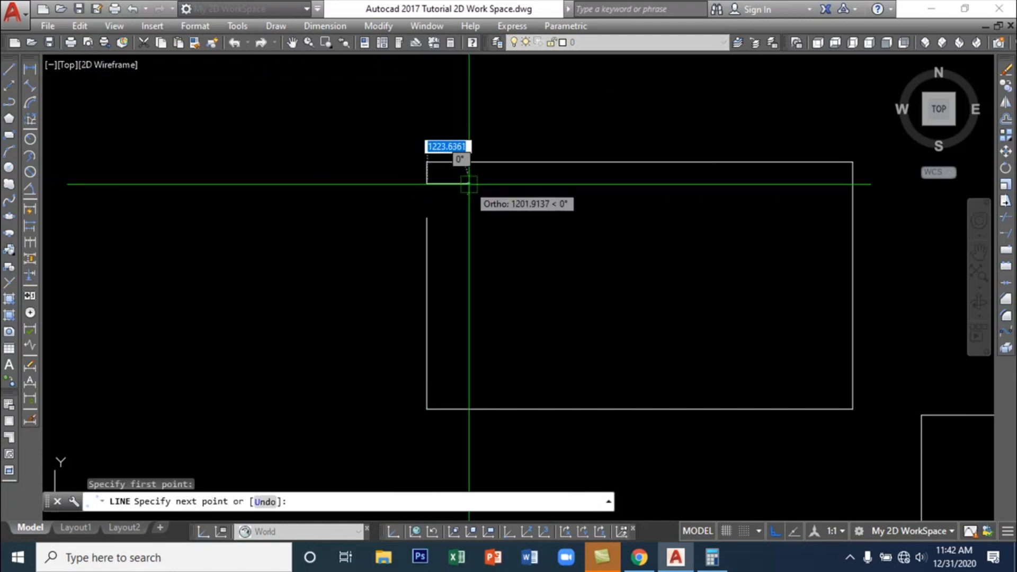
type("1000")
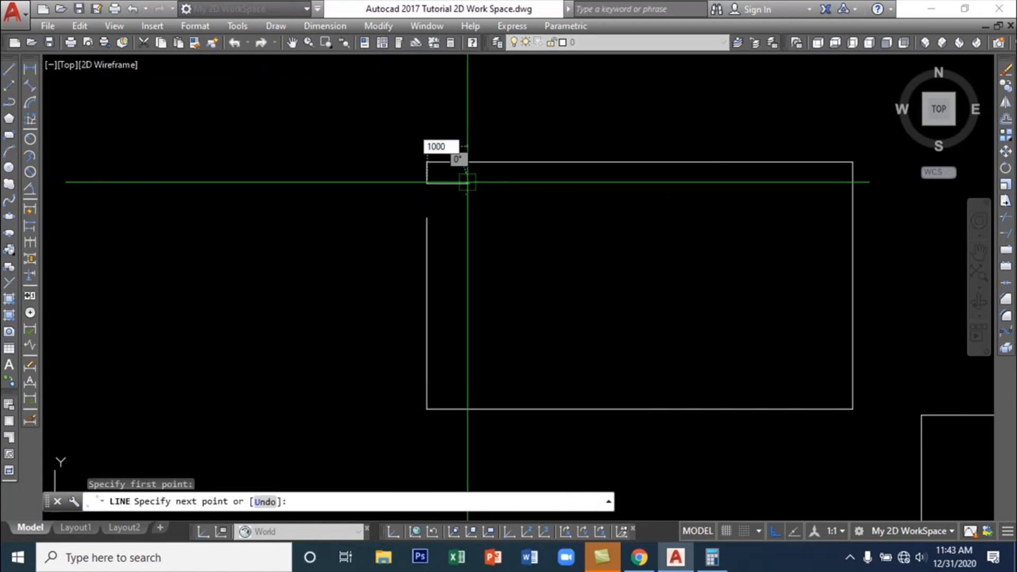
key("Return")
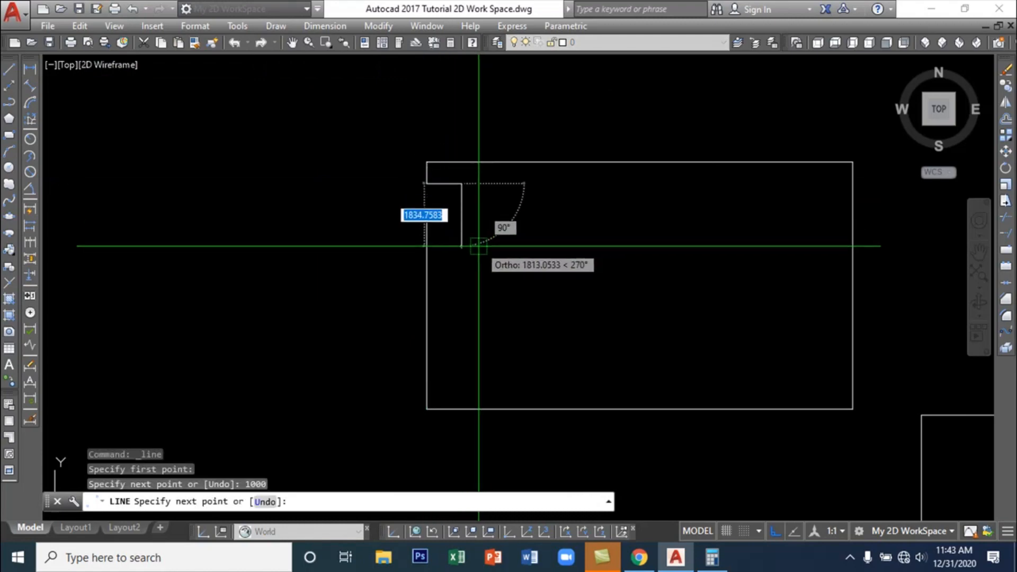
key("Return")
Try an outward-bulging semicircular arc across the opening with Start, End, Direction, and delete the arc
scroll(428, 185, "up", 6)
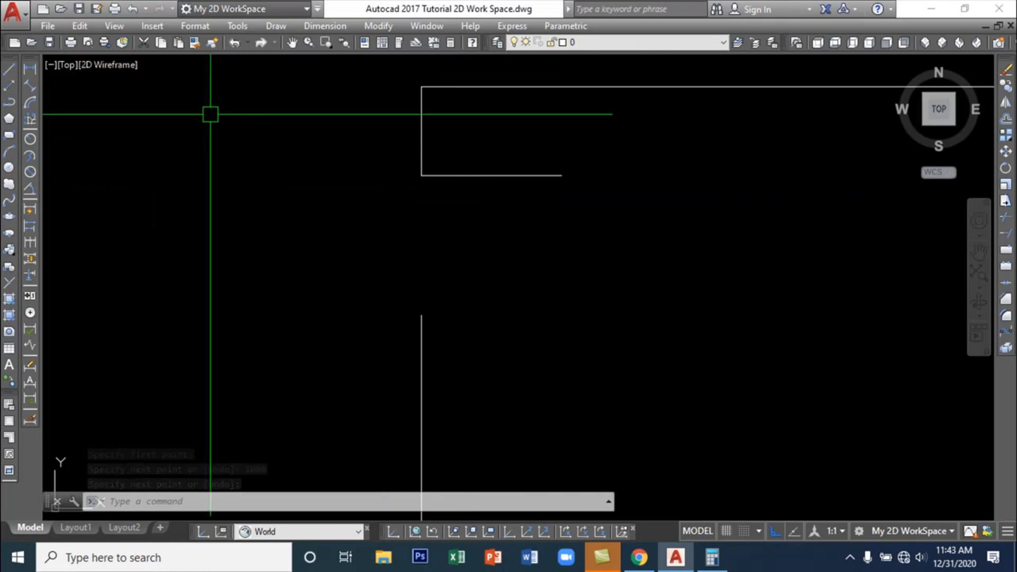
left_click(286, 26)
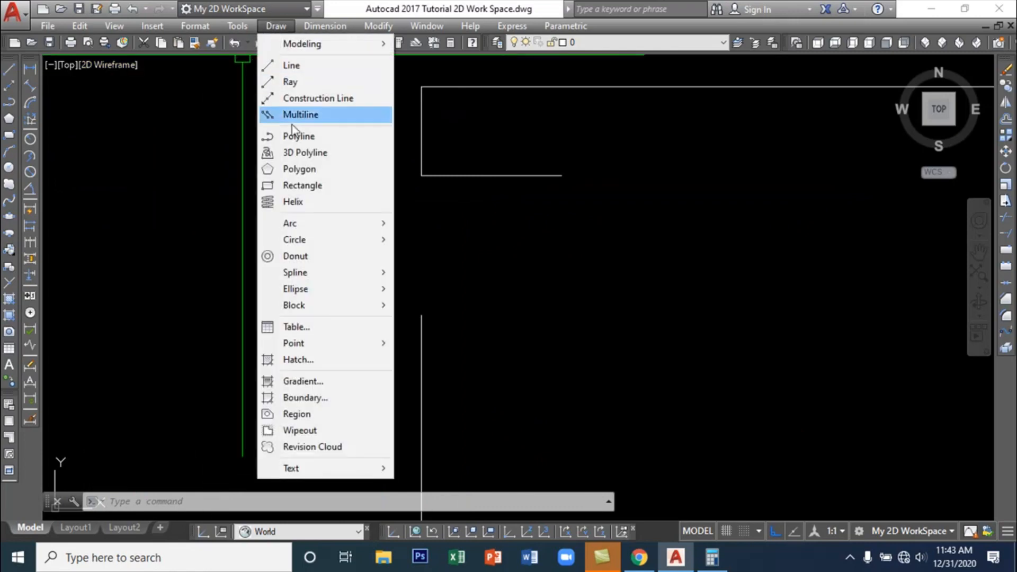
mouse_move(308, 227)
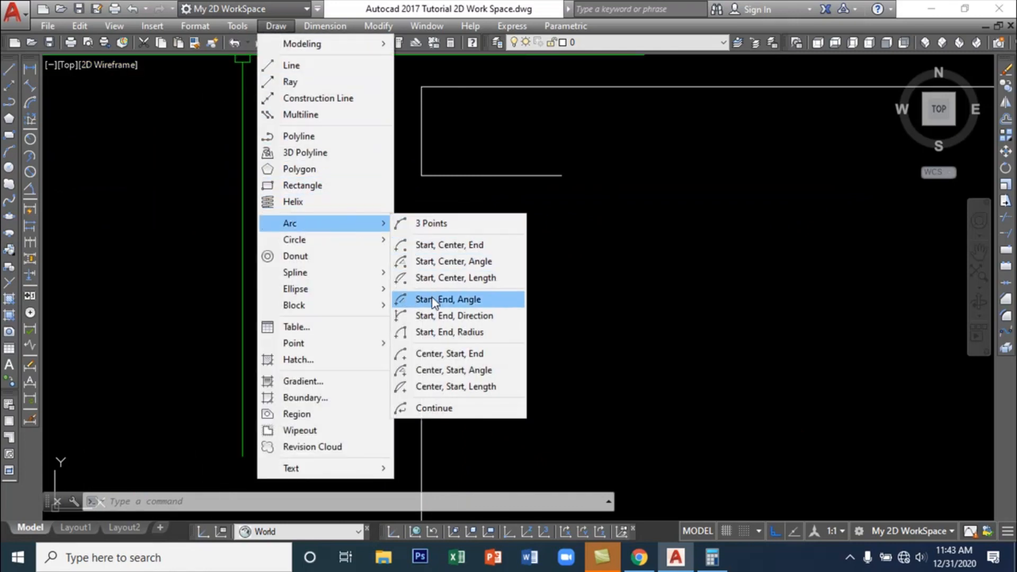
left_click(469, 316)
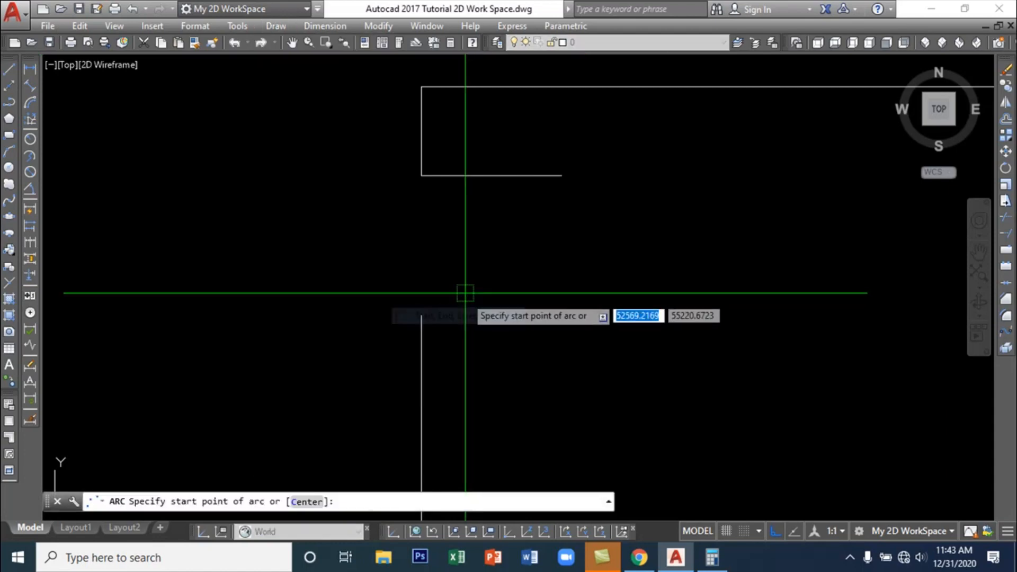
left_click(421, 175)
left_click(421, 316)
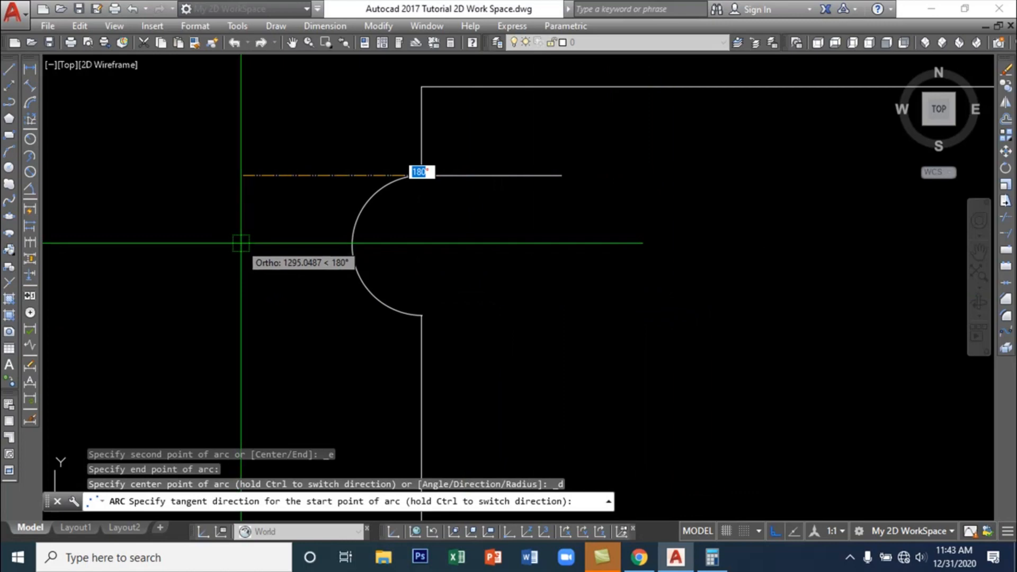
left_click(201, 245)
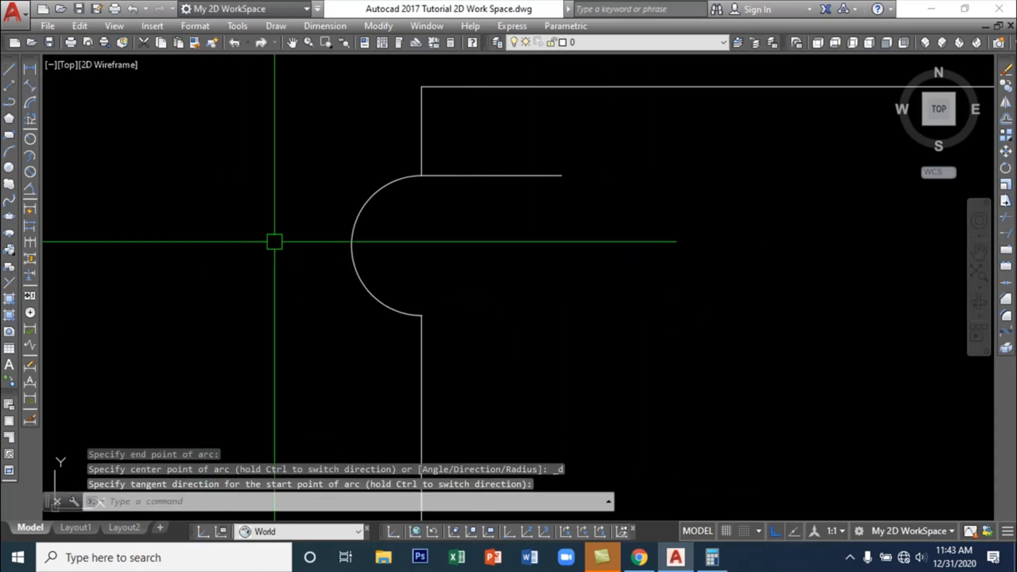
left_click(352, 245)
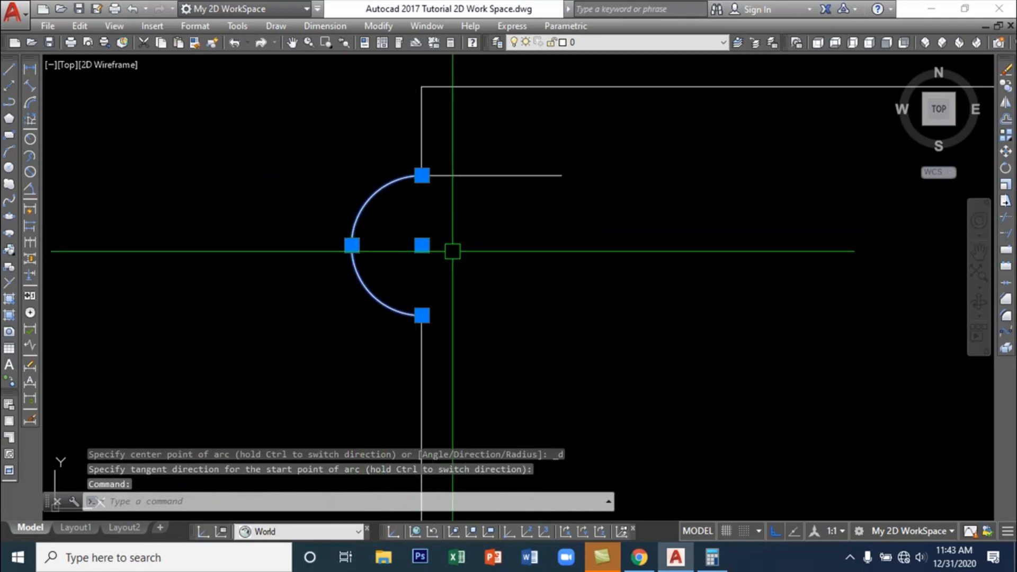
key("Delete")
left_click(276, 25)
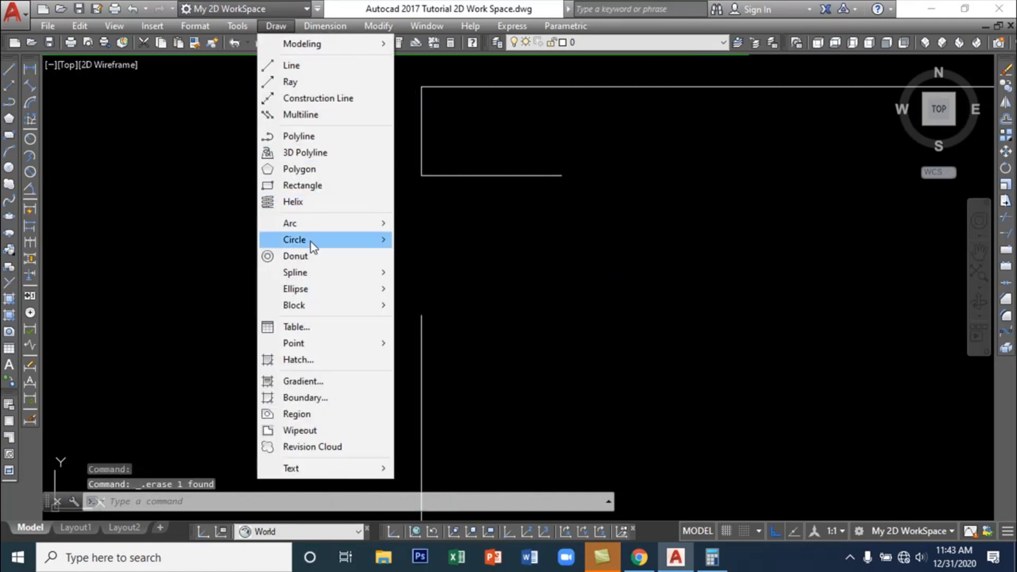
mouse_move(323, 227)
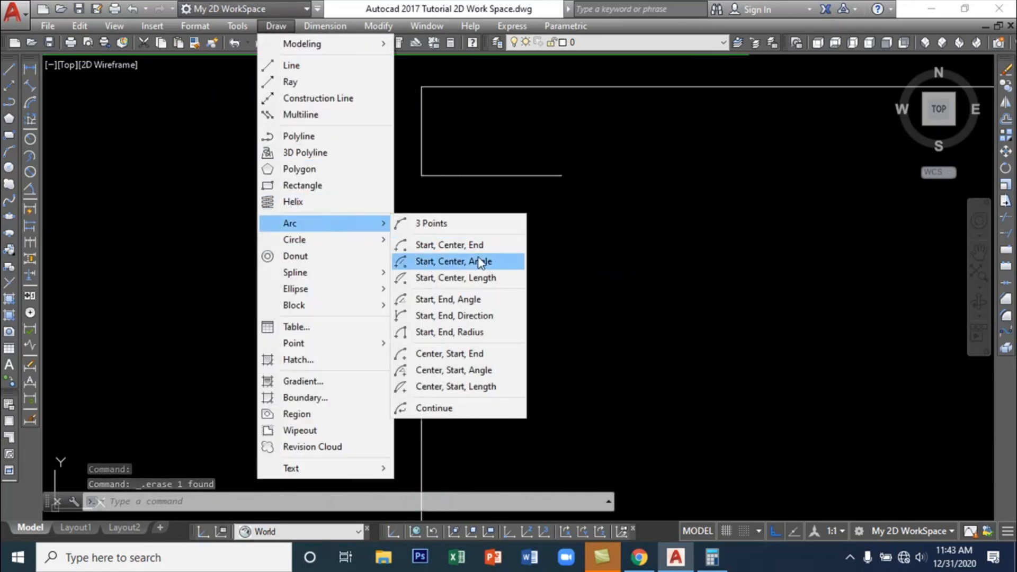
left_click(459, 332)
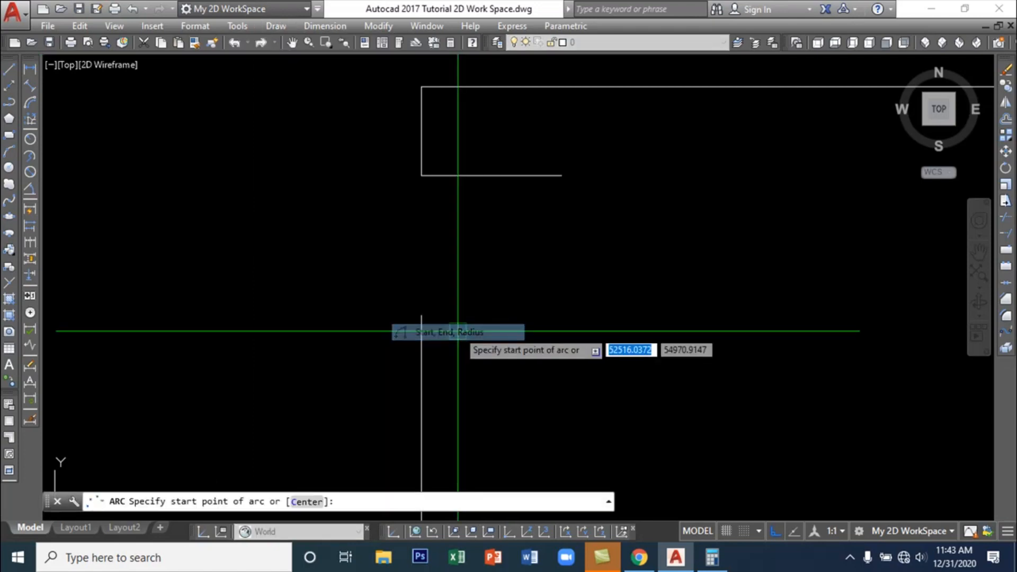
left_click(422, 176)
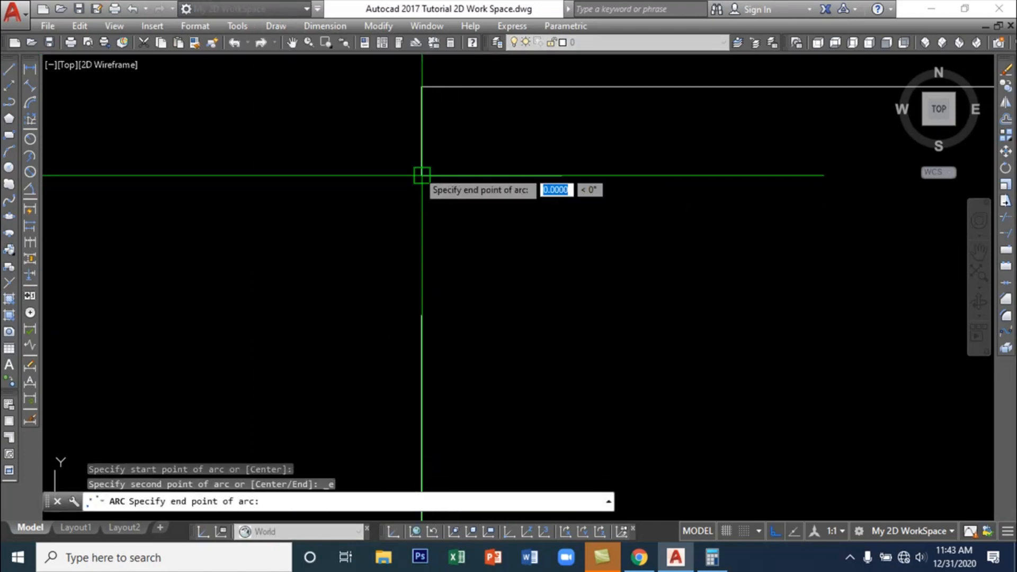
left_click(422, 315)
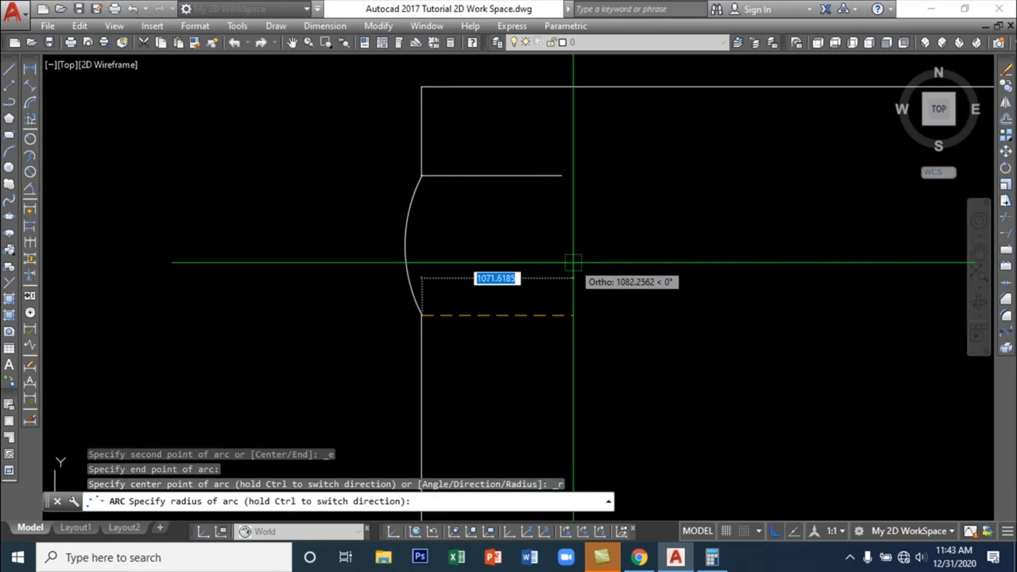
key("Escape")
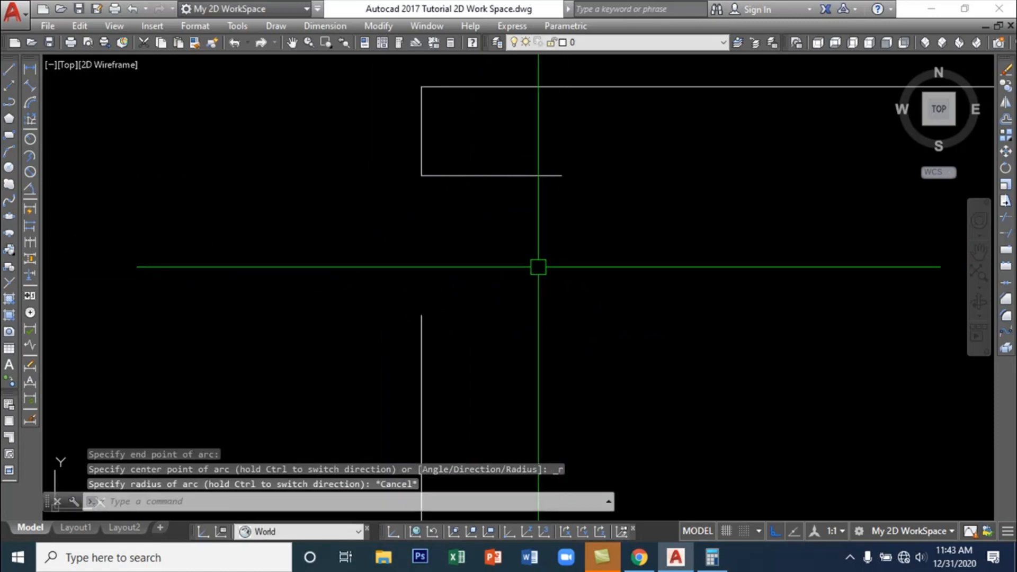
Draw a Start, Center, End arc from the opening's lower end, centred on its upper end, to the free end of the 1000 line
left_click(276, 25)
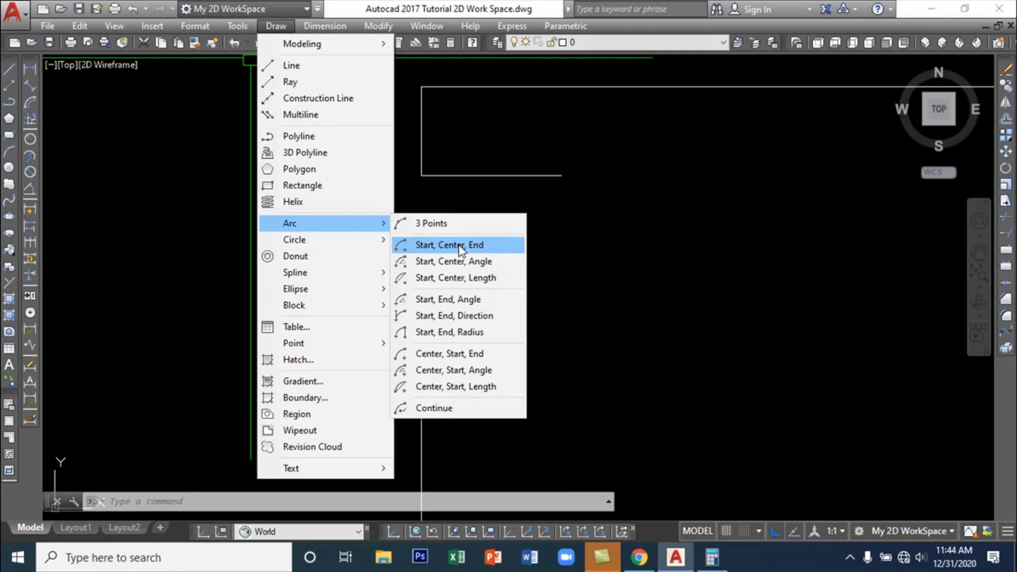
left_click(460, 249)
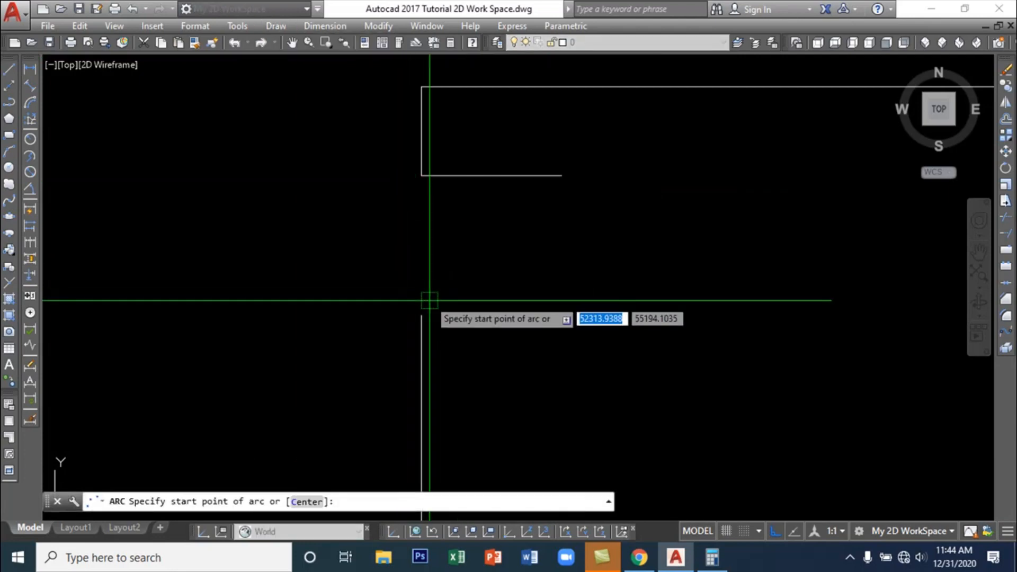
left_click(422, 315)
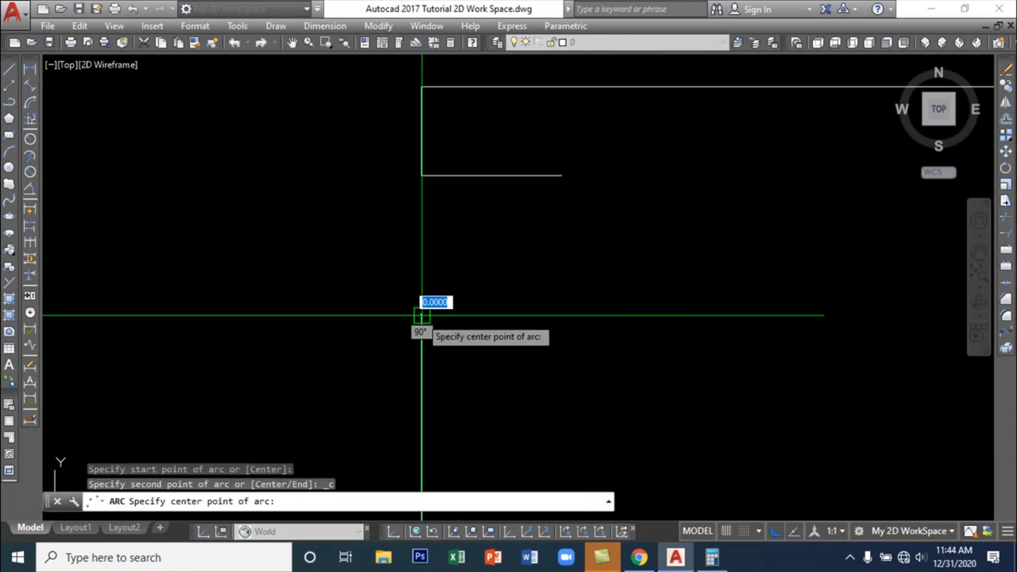
left_click(422, 175)
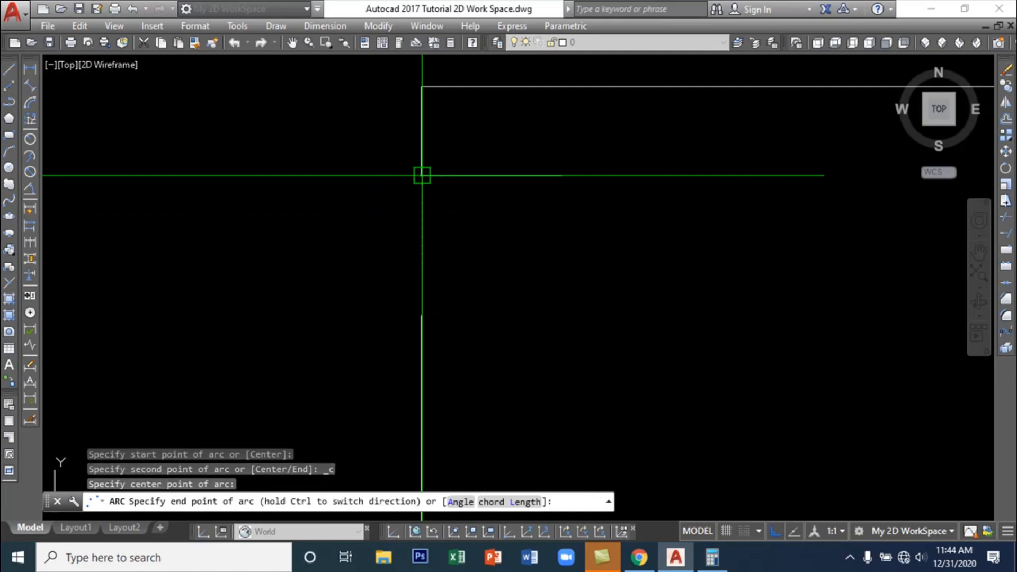
left_click(562, 176)
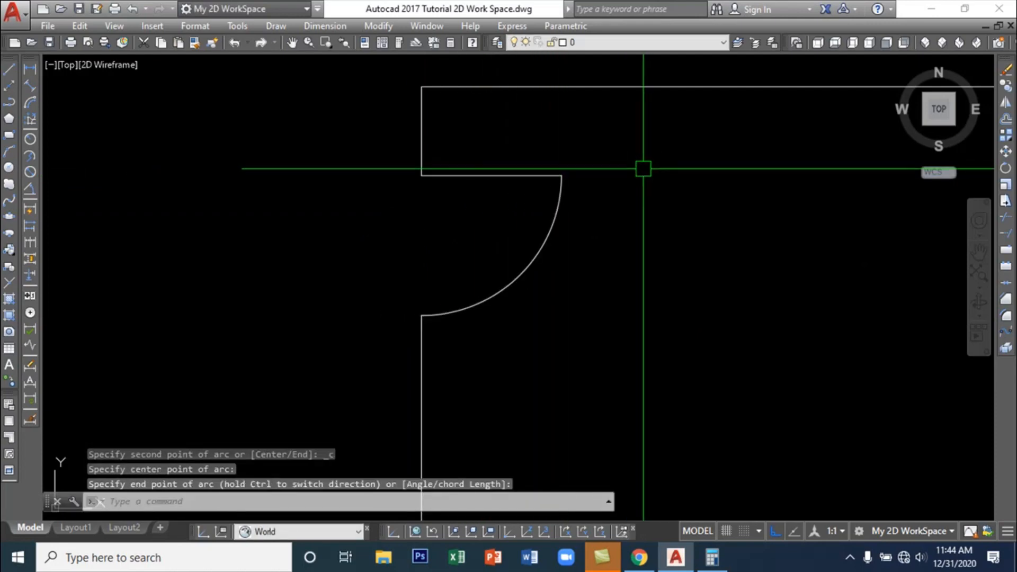
key("Return")
scroll(630, 231, "down", 5)
mouse_move(651, 273)
middle_mouse_down()
mouse_move(402, 307)
mouse_move(398, 323)
mouse_move(436, 250)
middle_mouse_up()
scroll(370, 302, "up", 2)
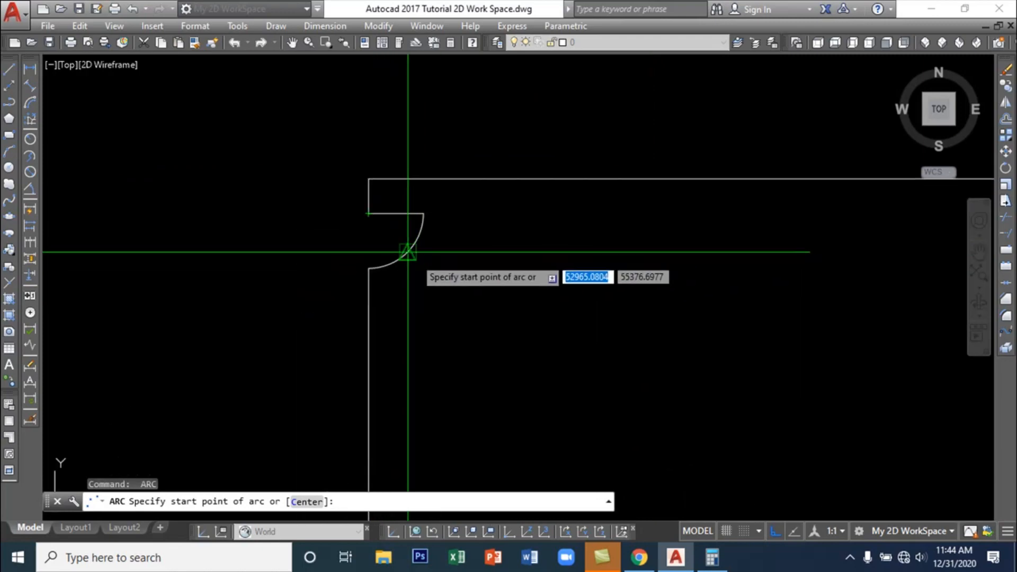
left_click(458, 300)
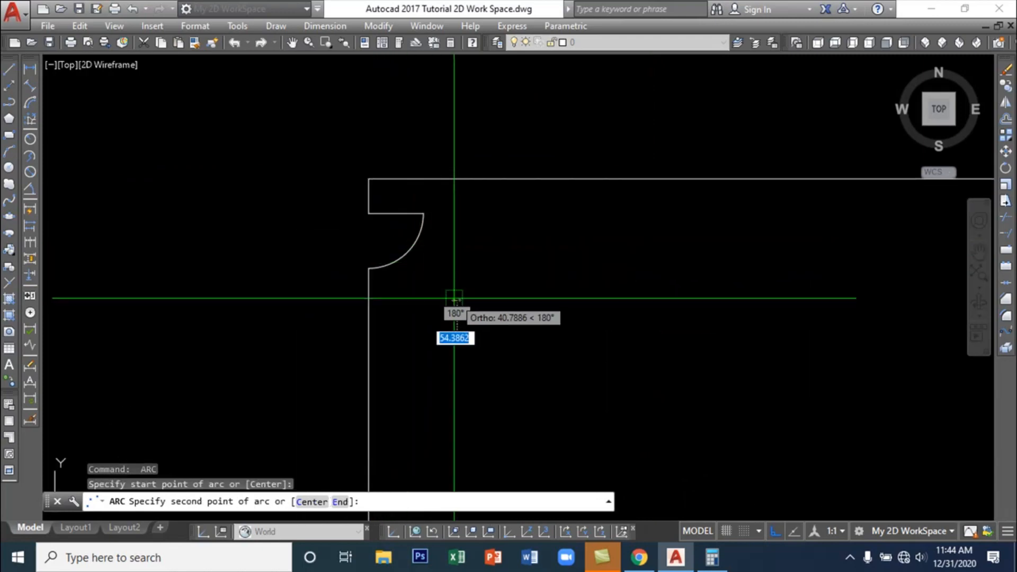
key("Escape")
Examine the quarter arc and line at the large rectangle's opening, and the rectangle among the other drawn shapes
scroll(474, 299, "down", 3)
middle_click_drag(556, 339, 523, 232)
scroll(434, 188, "up", 6)
mouse_move(438, 172)
middle_mouse_down()
mouse_move(493, 268)
mouse_move(551, 322)
middle_mouse_up()
left_click(510, 262)
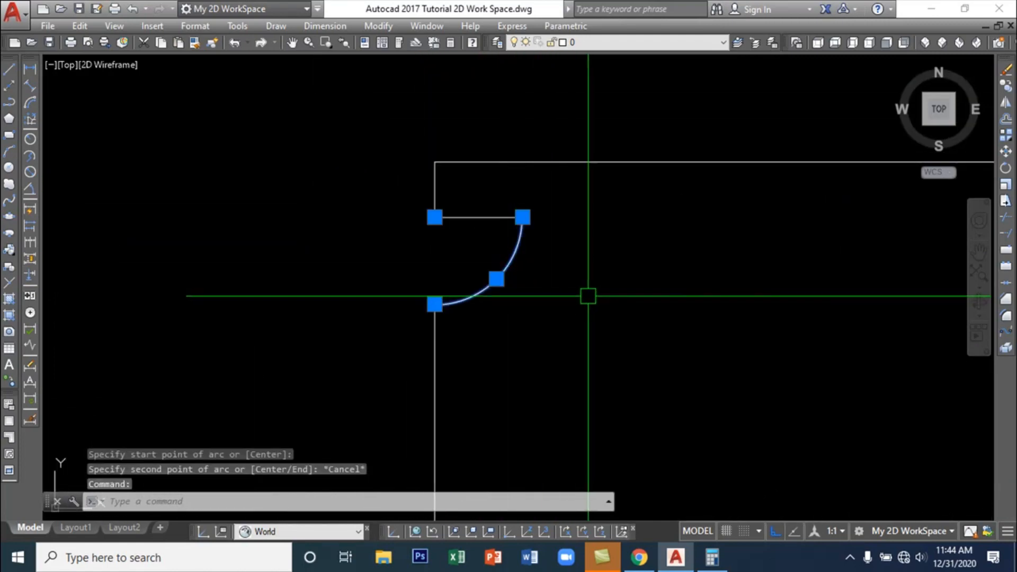
scroll(545, 300, "down", 4)
middle_click_drag(599, 325, 482, 205)
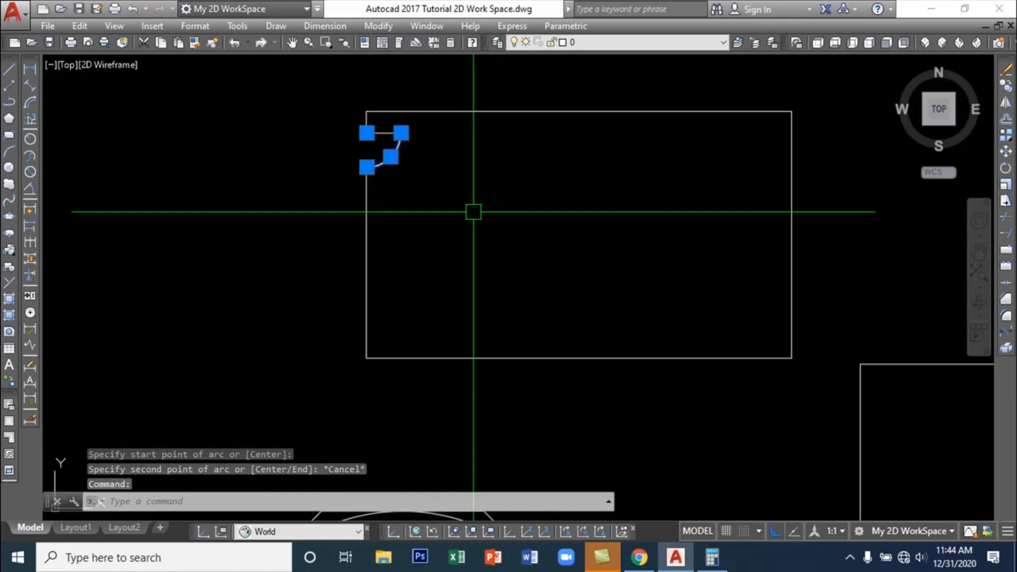
scroll(472, 211, "down", 4)
mouse_move(556, 254)
middle_mouse_down()
mouse_move(409, 197)
mouse_move(461, 134)
mouse_move(356, 150)
middle_mouse_up()
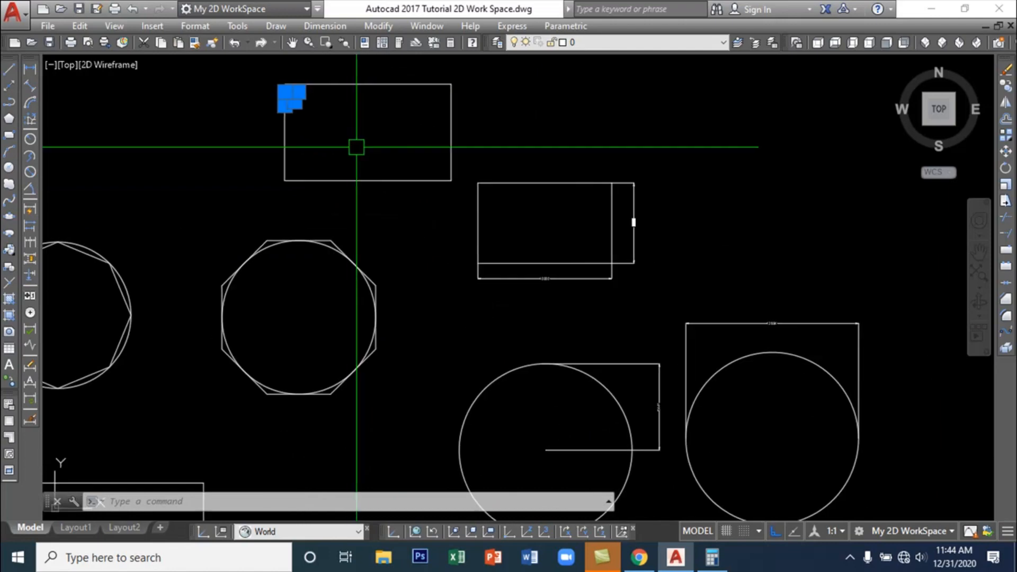
scroll(397, 191, "down", 3)
mouse_move(398, 214)
middle_mouse_down()
mouse_move(562, 231)
mouse_move(589, 247)
middle_mouse_up()
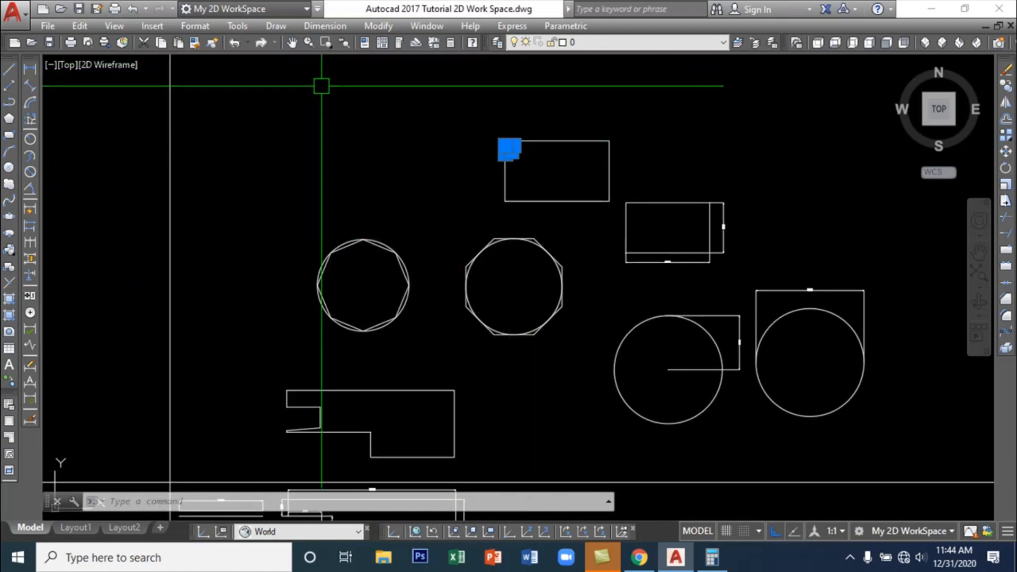
key("Escape")
left_click(278, 26)
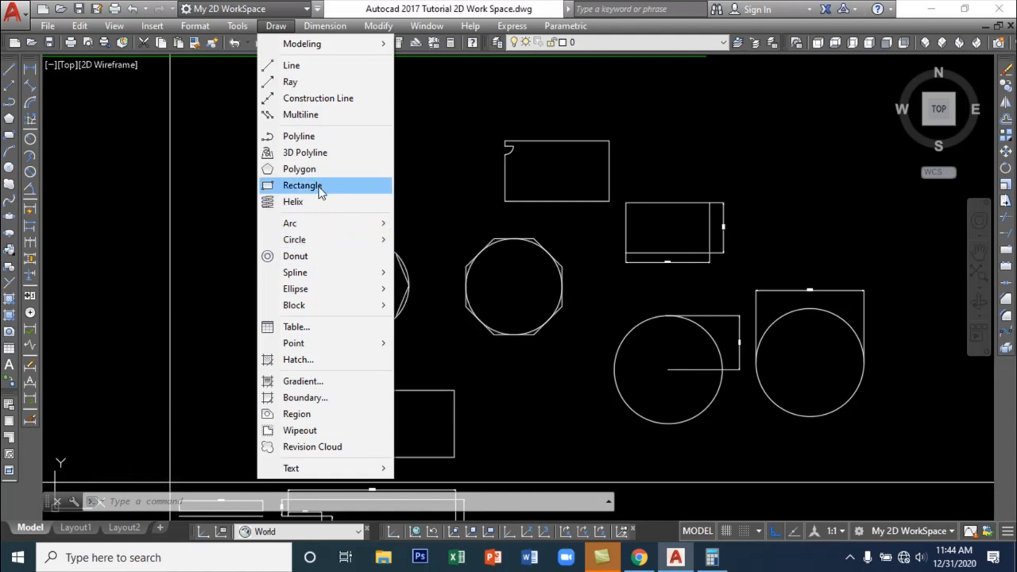
left_click(318, 203)
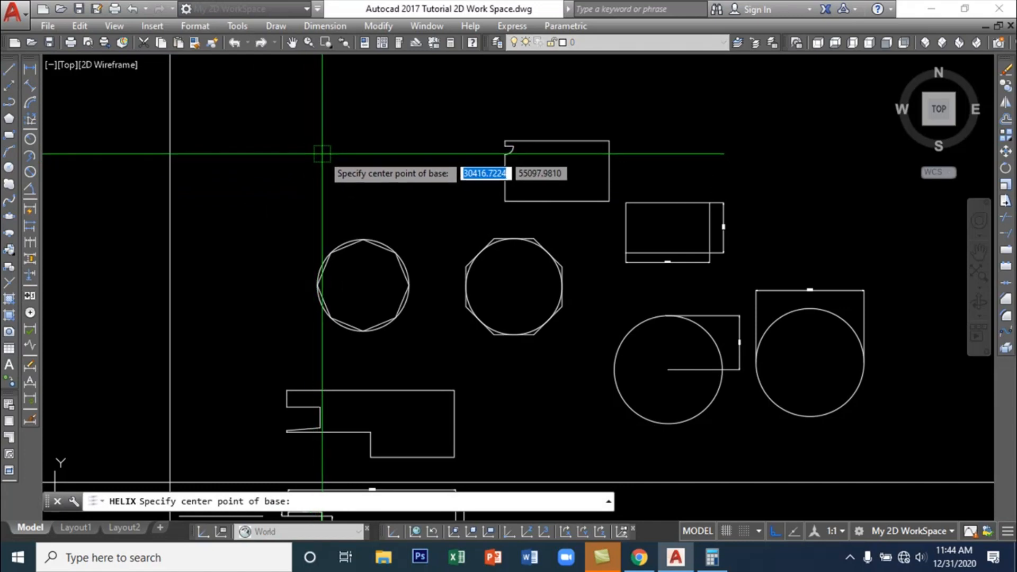
left_click(322, 153)
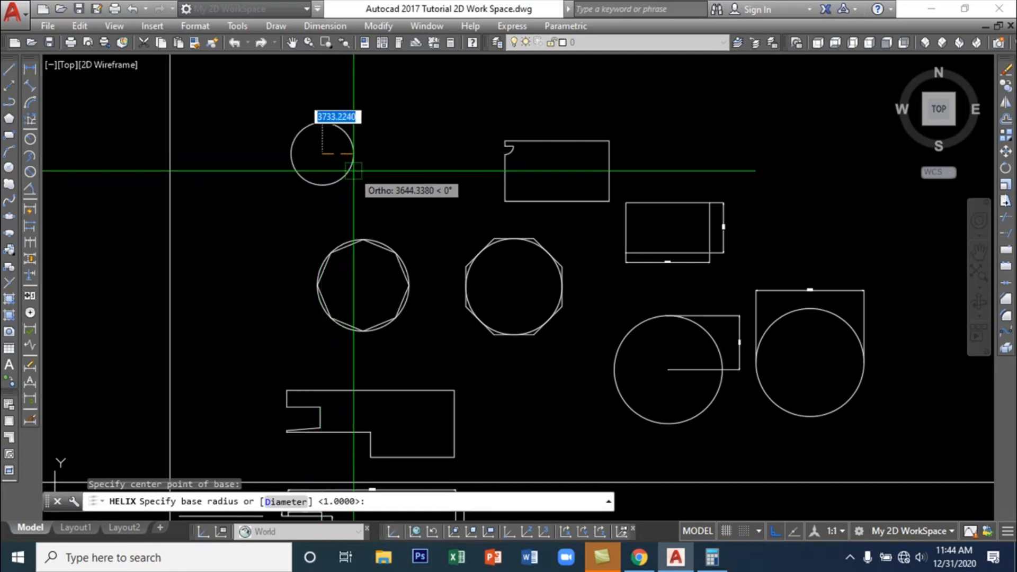
left_click(360, 171)
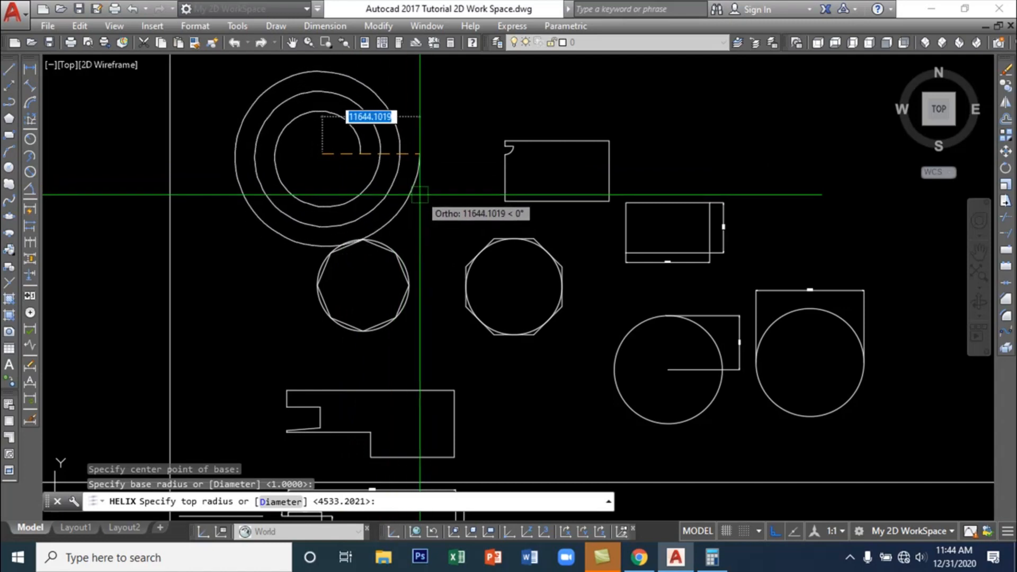
key("Escape")
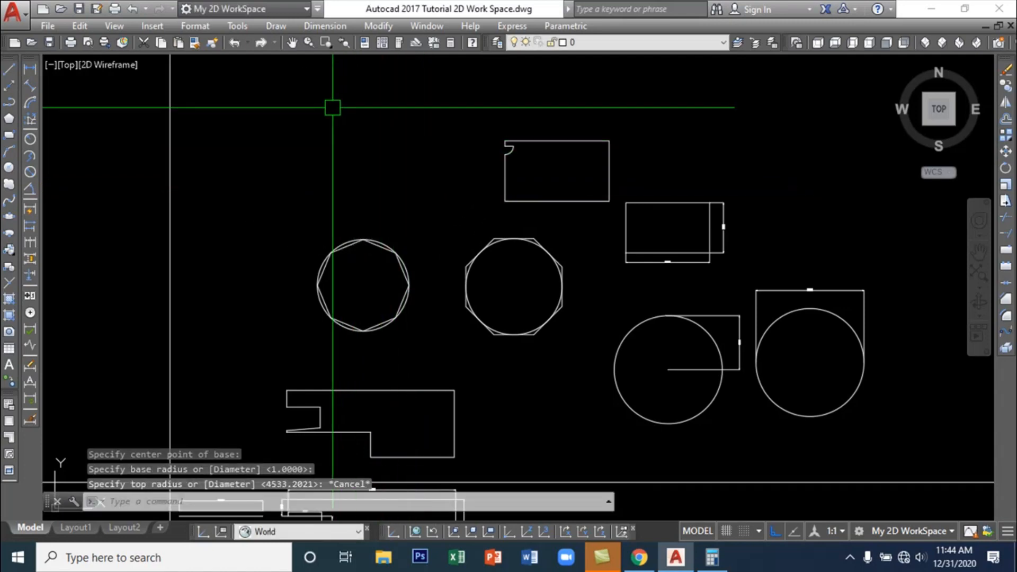
Draw a helix above the inscribed octagon with a base radius of about 1422, a top radius of about 11022 and the default height
left_click(276, 26)
left_click(310, 201)
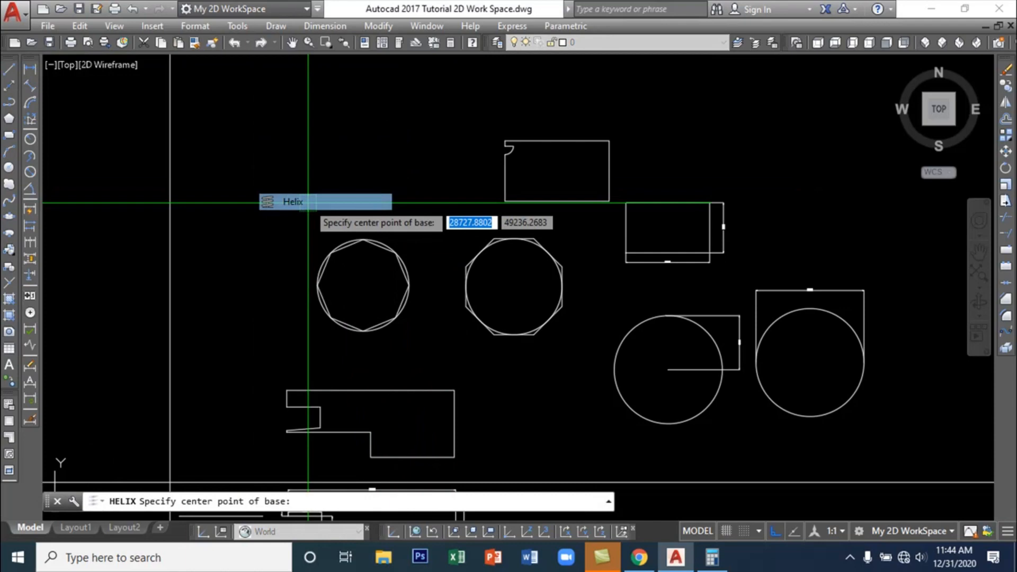
left_click(308, 149)
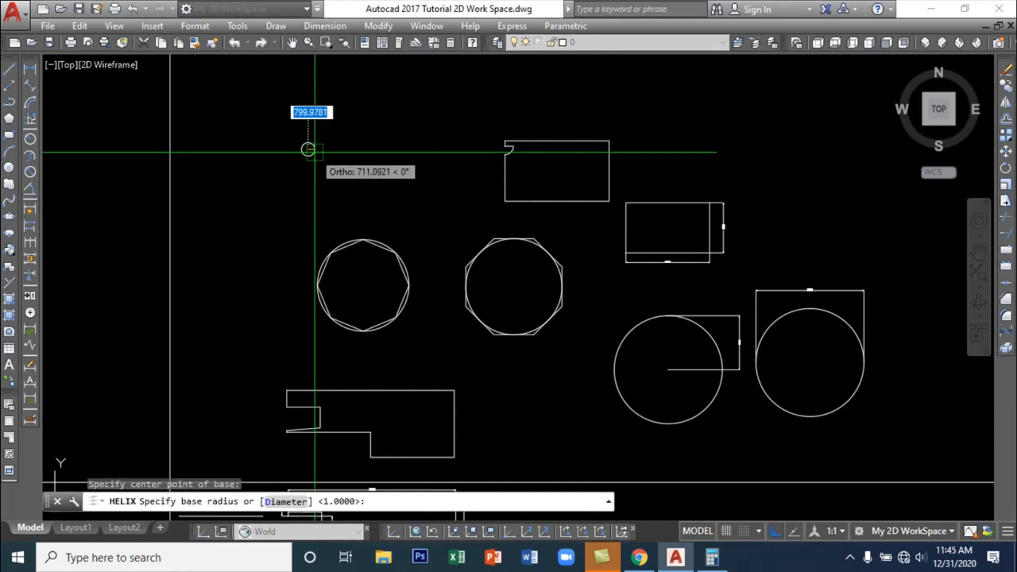
left_click(320, 153)
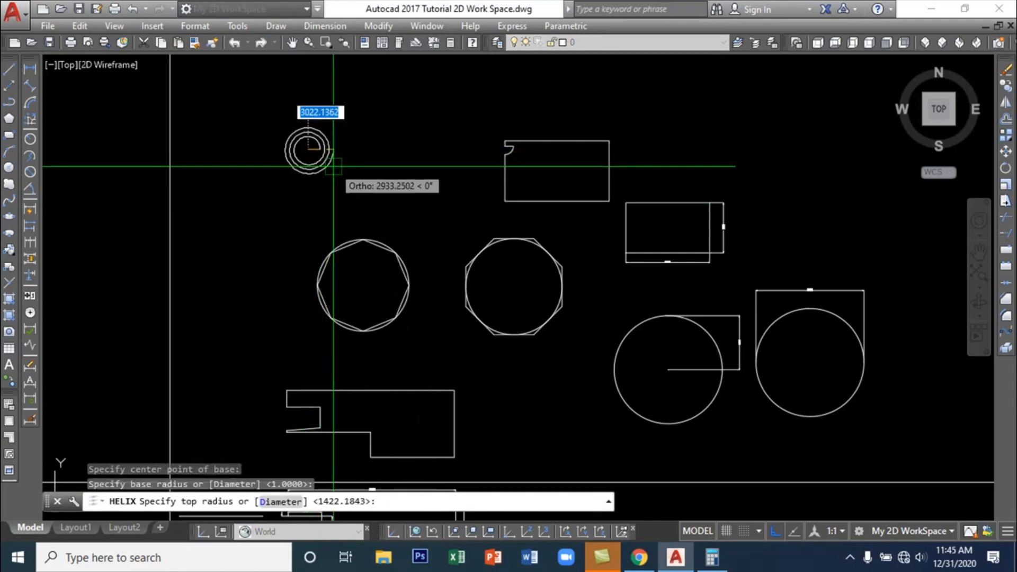
left_click(400, 177)
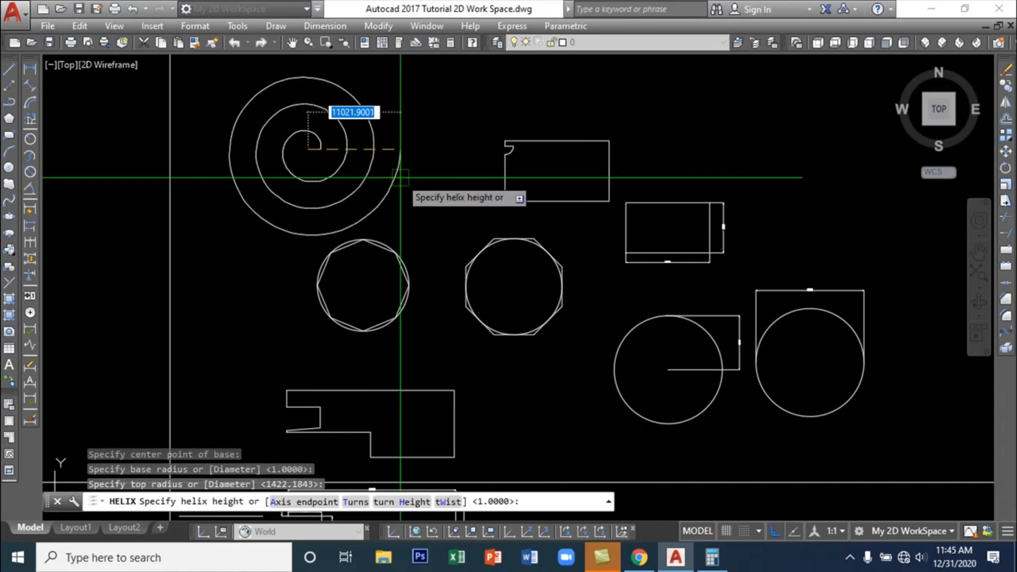
left_click(400, 177)
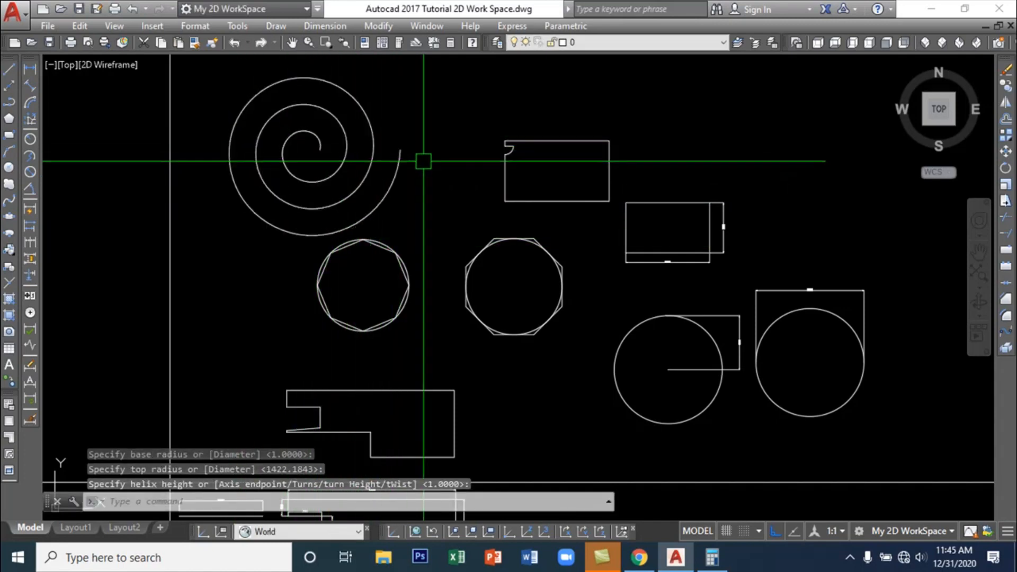
left_click(403, 157)
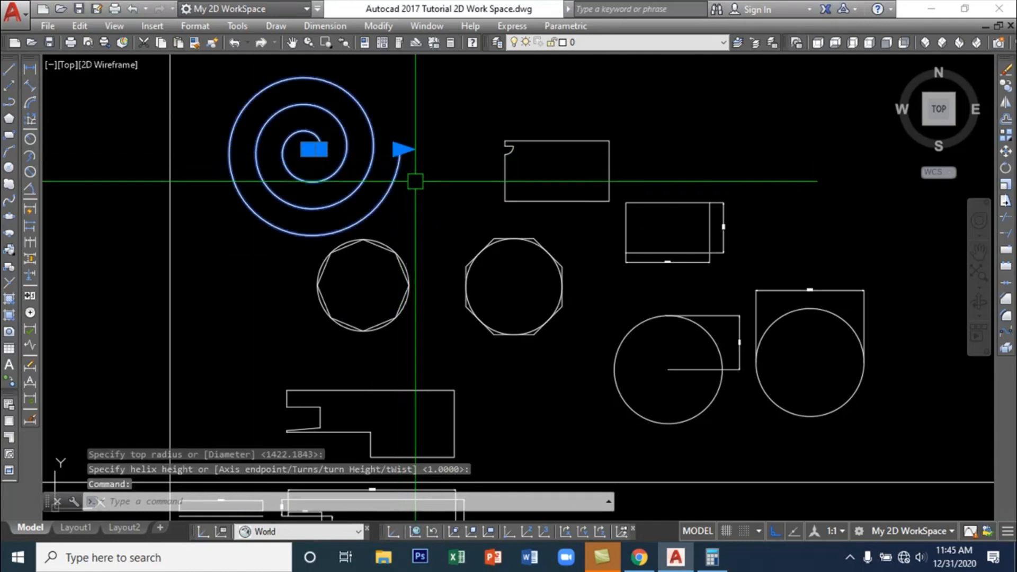
key("Escape")
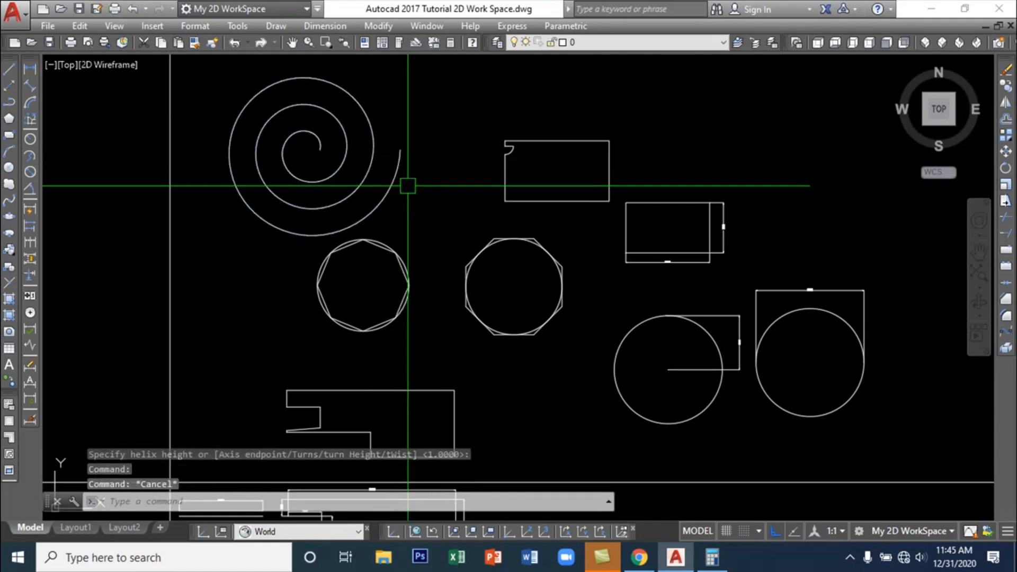
Draw a smaller helix between the first helix and the rectangle with the door, with base radius about 1511, top radius about 7200 and default height
left_click(278, 27)
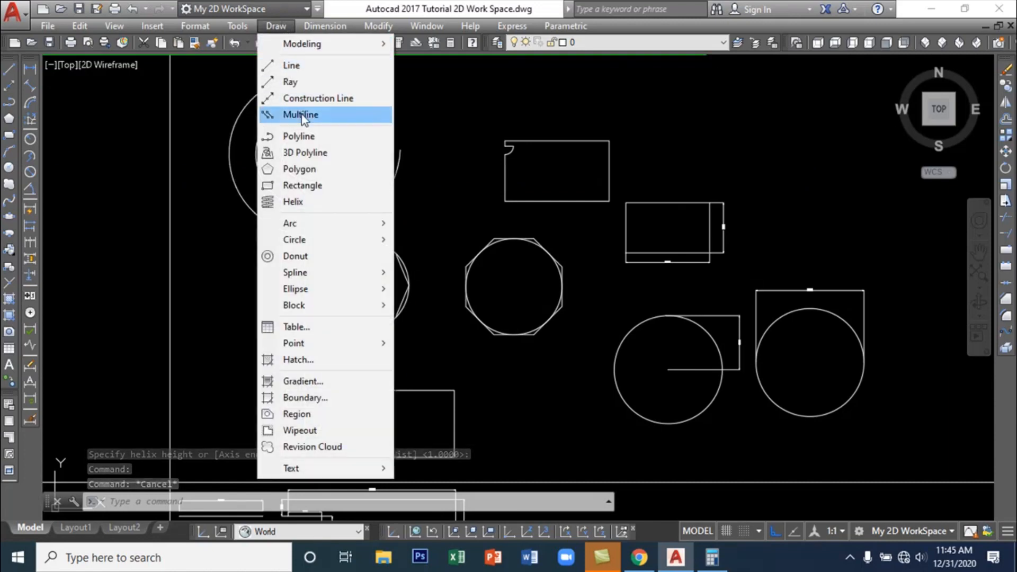
left_click(309, 203)
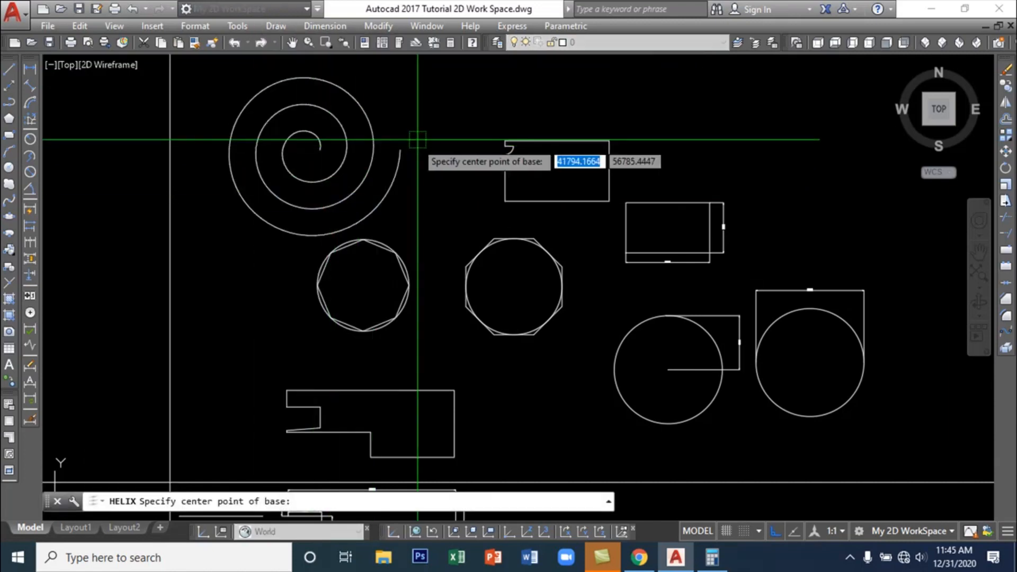
left_click(432, 108)
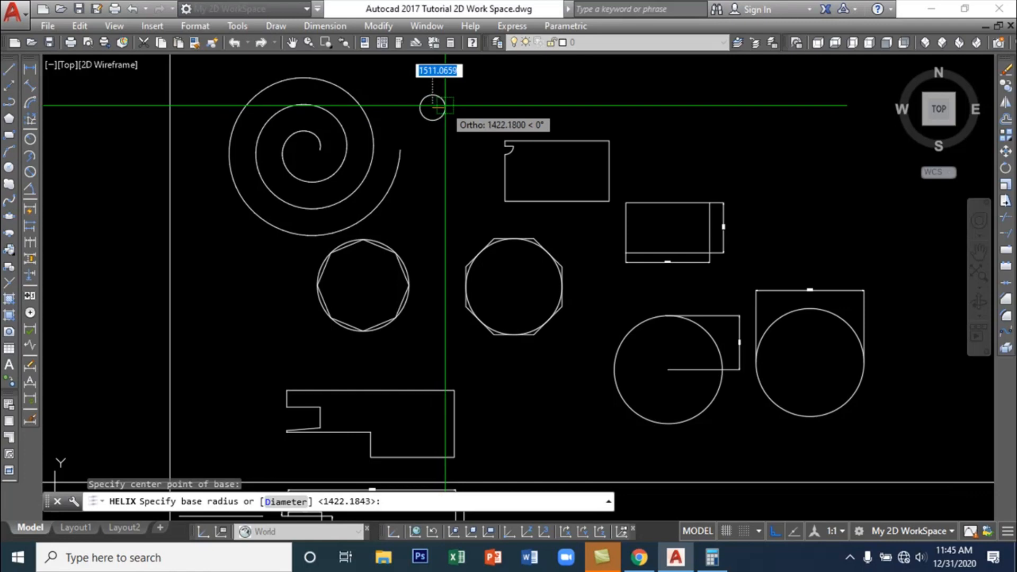
left_click(445, 105)
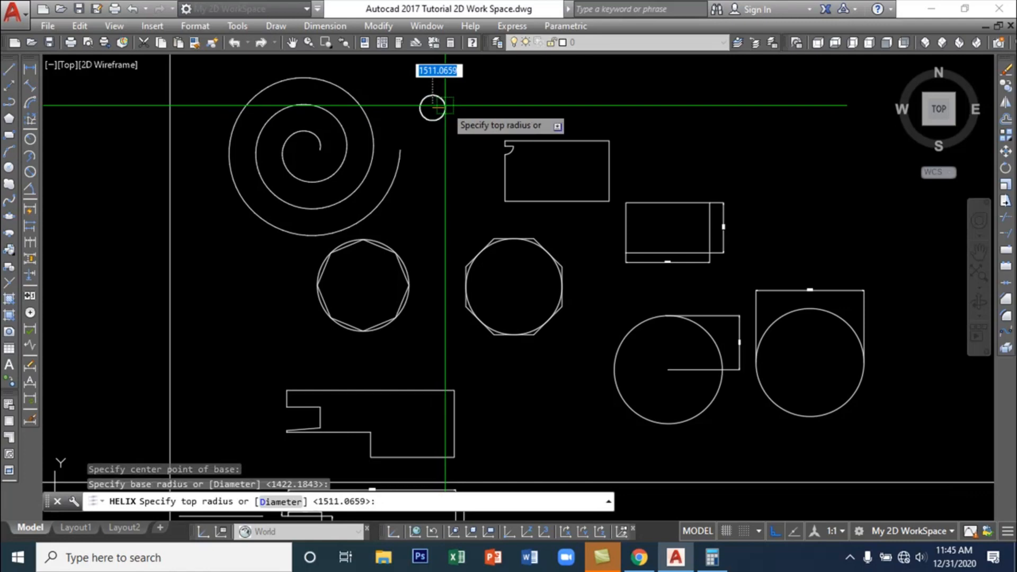
left_click(491, 105)
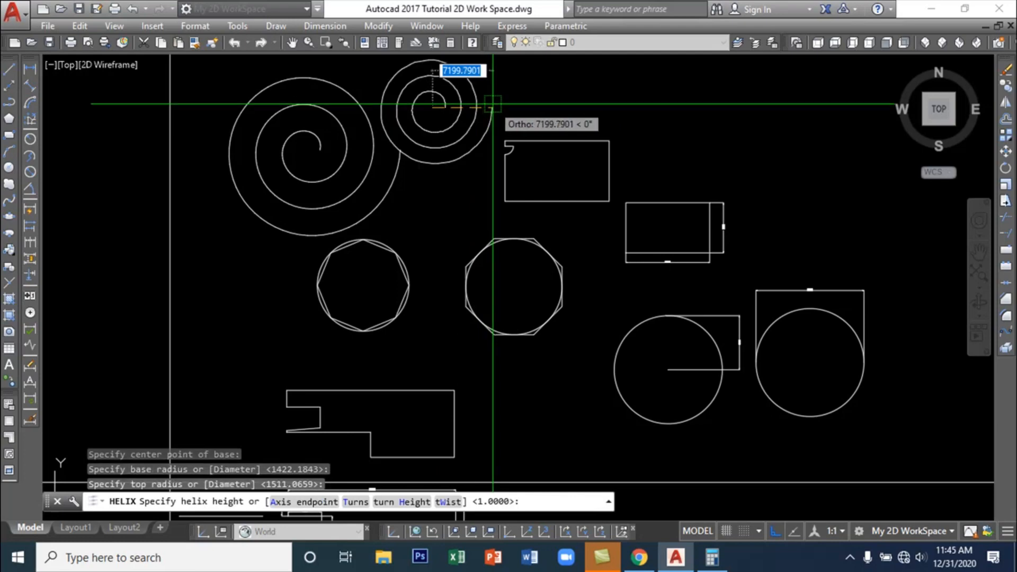
key("Return")
Draw a donut with inside diameter 200 and outside diameter 600 in the empty area above the right-hand circle
scroll(443, 244, "down", 5)
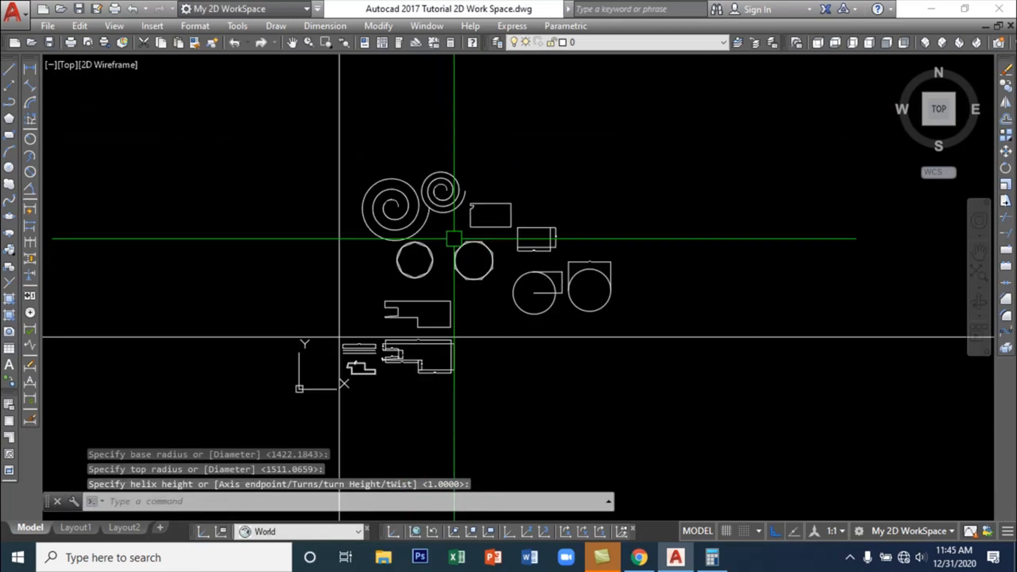
scroll(454, 231, "up", 3)
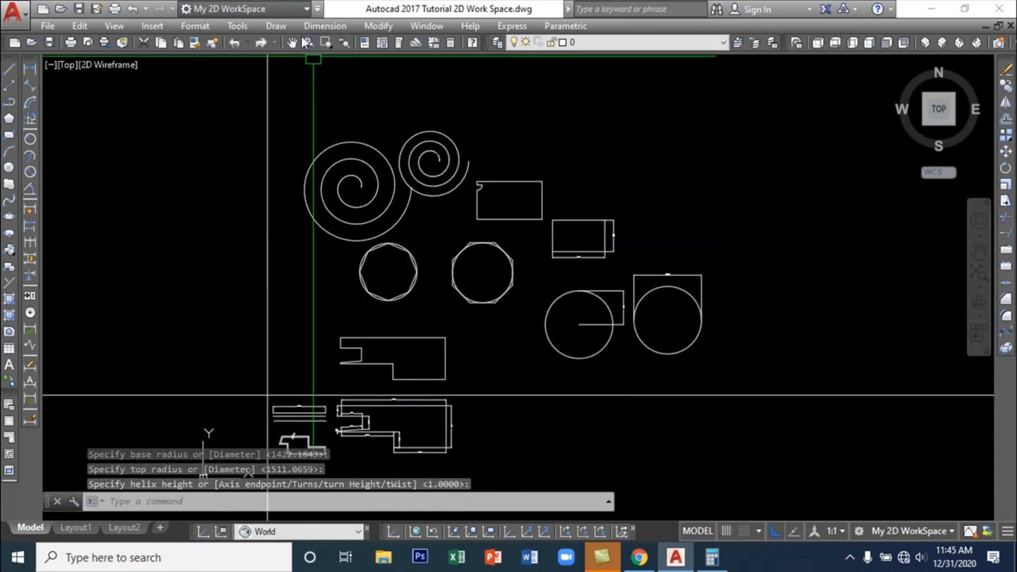
left_click(276, 26)
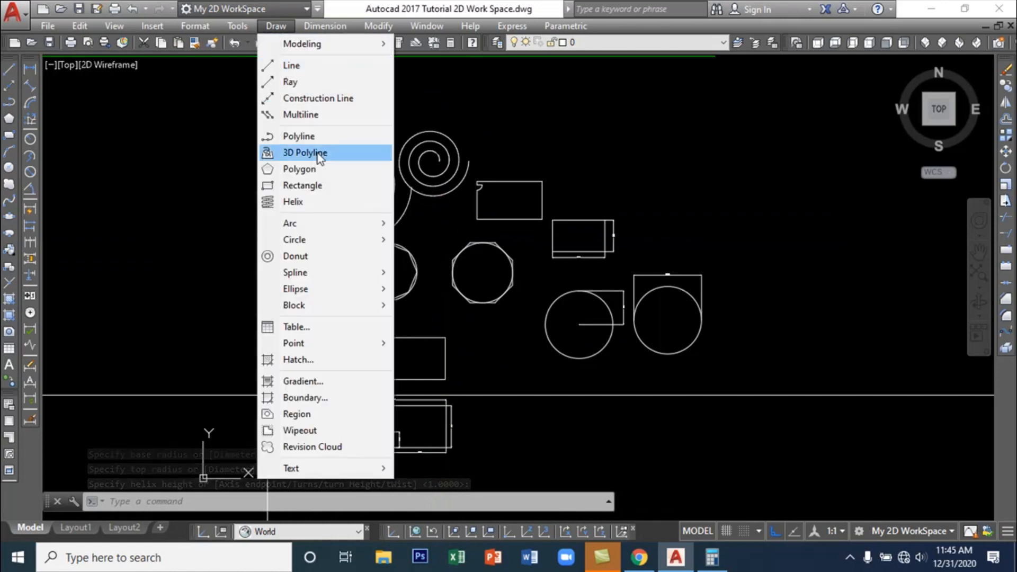
left_click(321, 257)
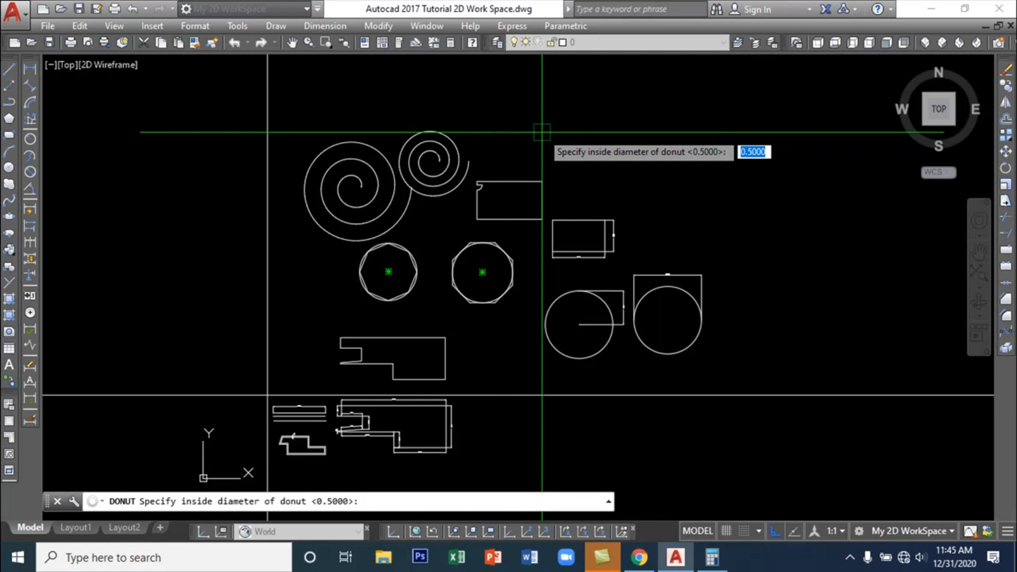
type("2")
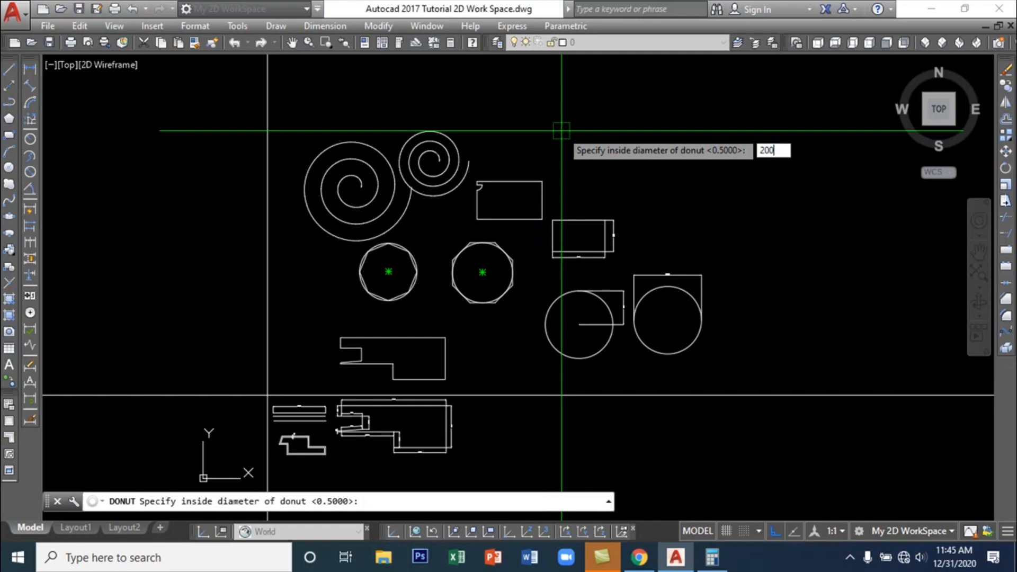
type("00")
key("Return")
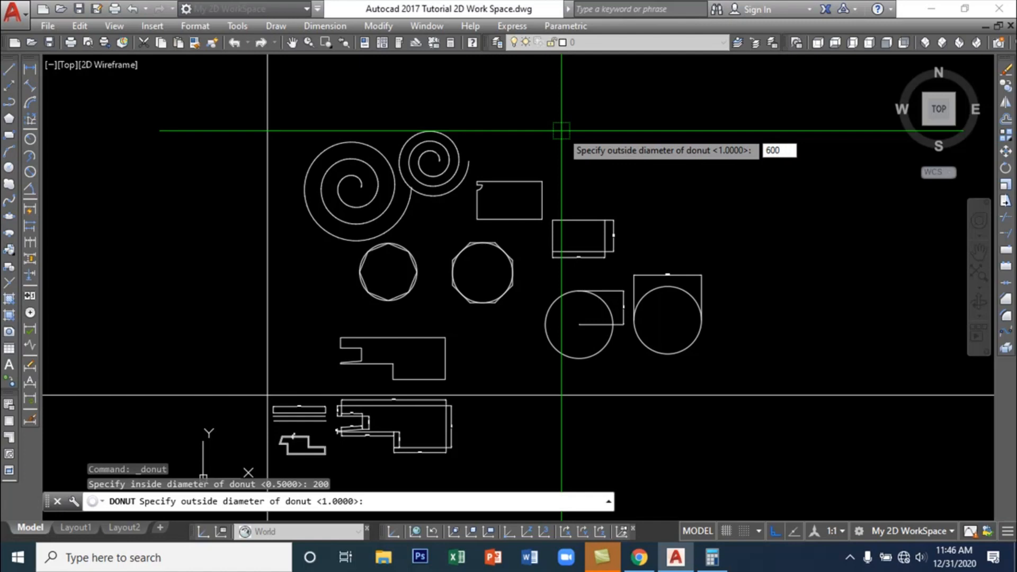
key("Return")
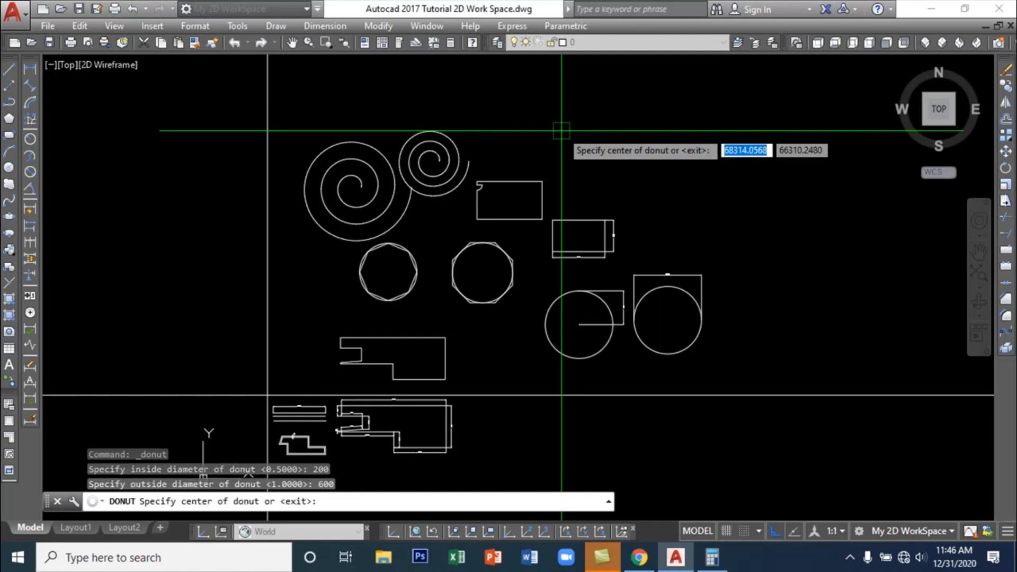
left_click(670, 173)
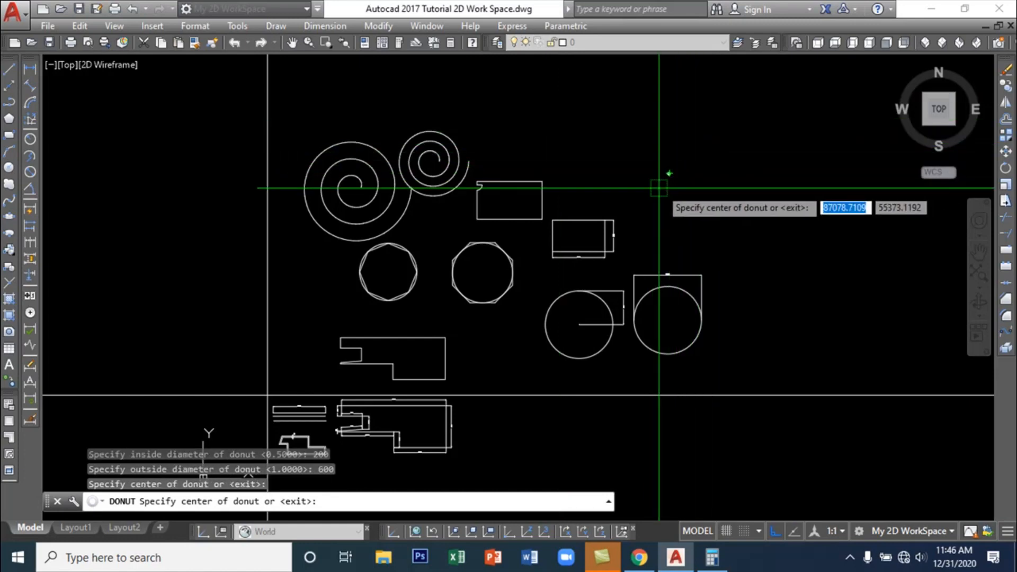
scroll(660, 172, "up", 6)
scroll(688, 175, "down", 2)
scroll(710, 174, "down", 2)
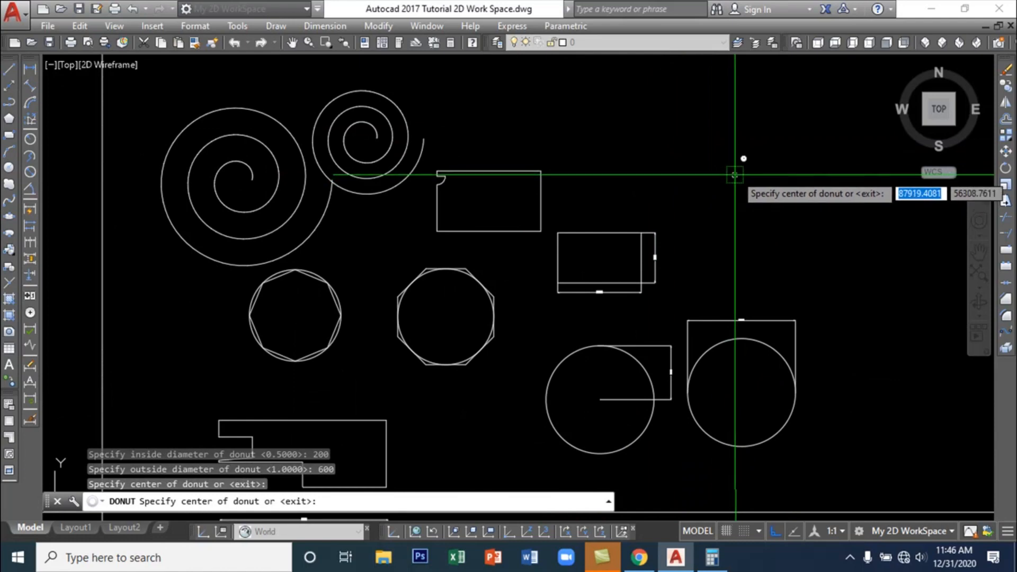
key("Escape")
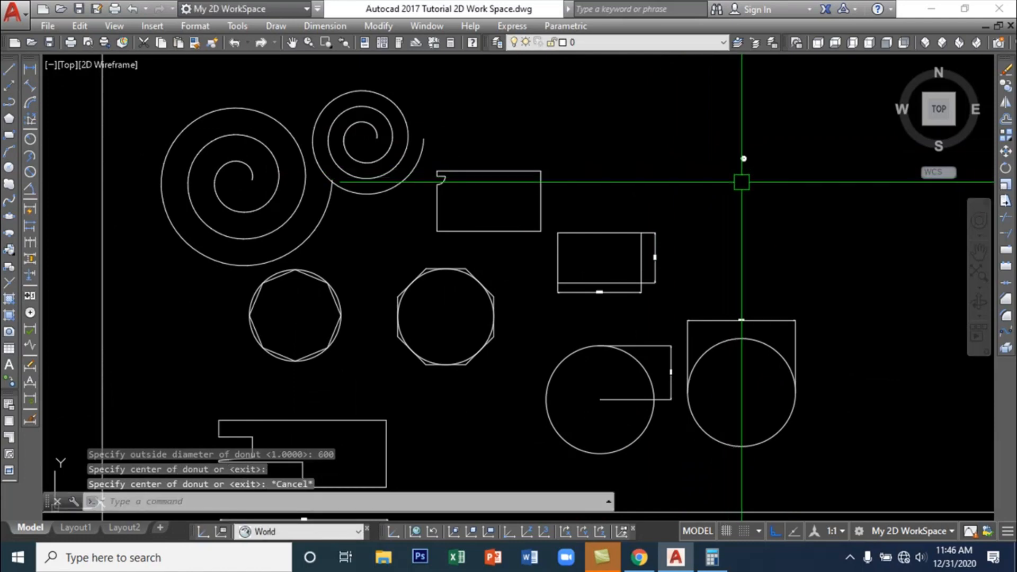
Delete the small donut above the right-hand circle
left_click(700, 117)
left_click(784, 188)
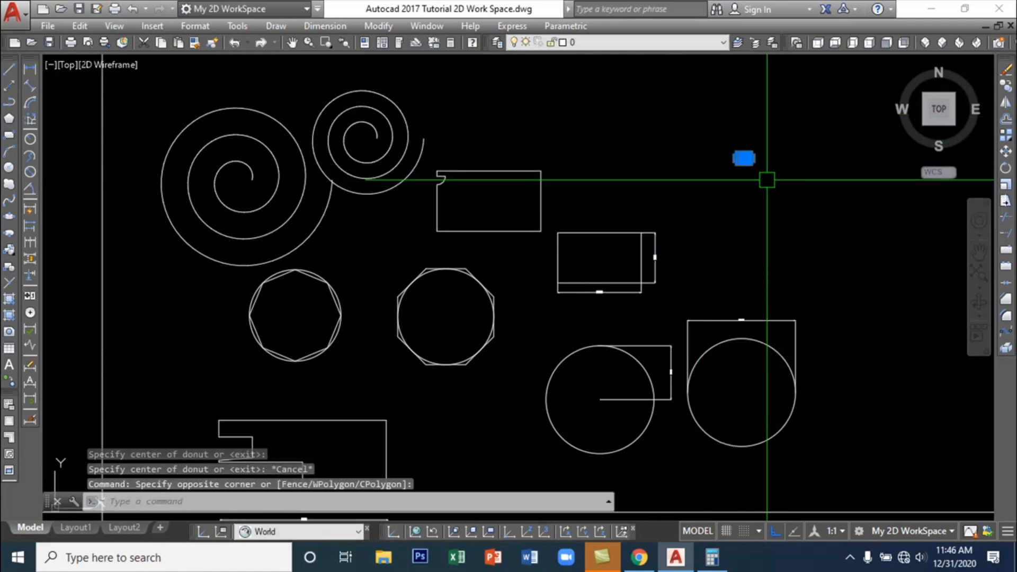
key("Delete")
type("d")
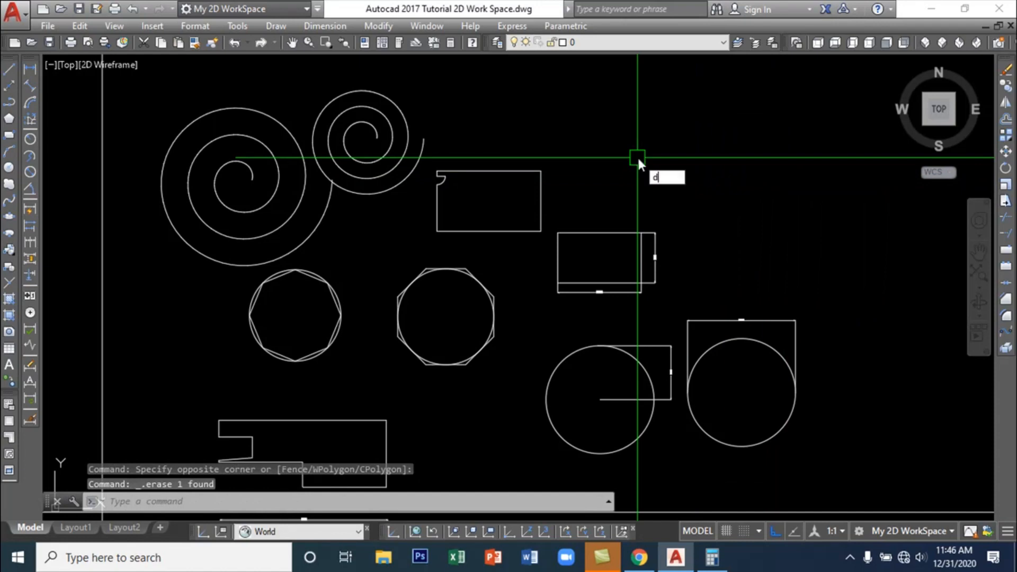
type("o")
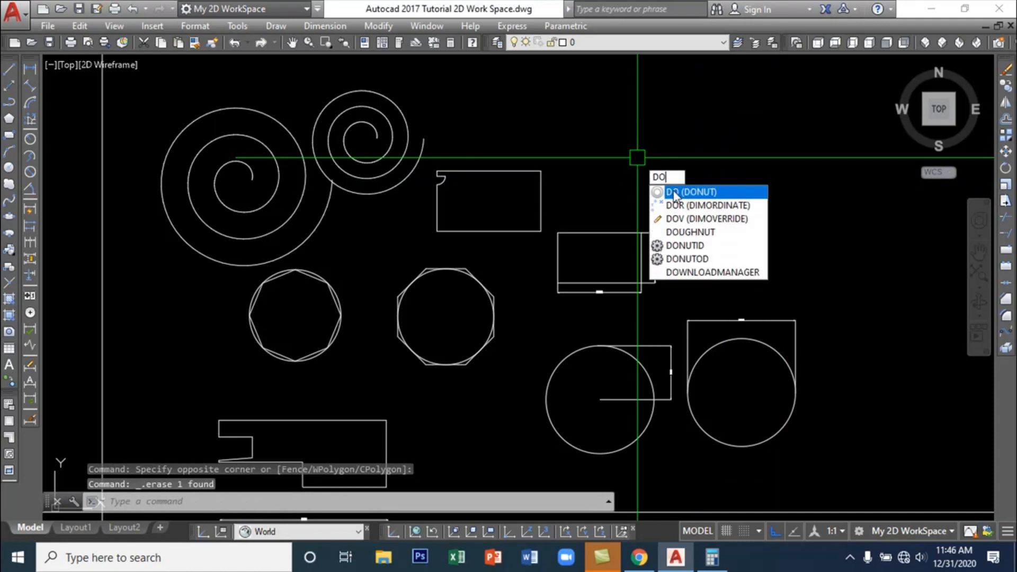
left_click(675, 193)
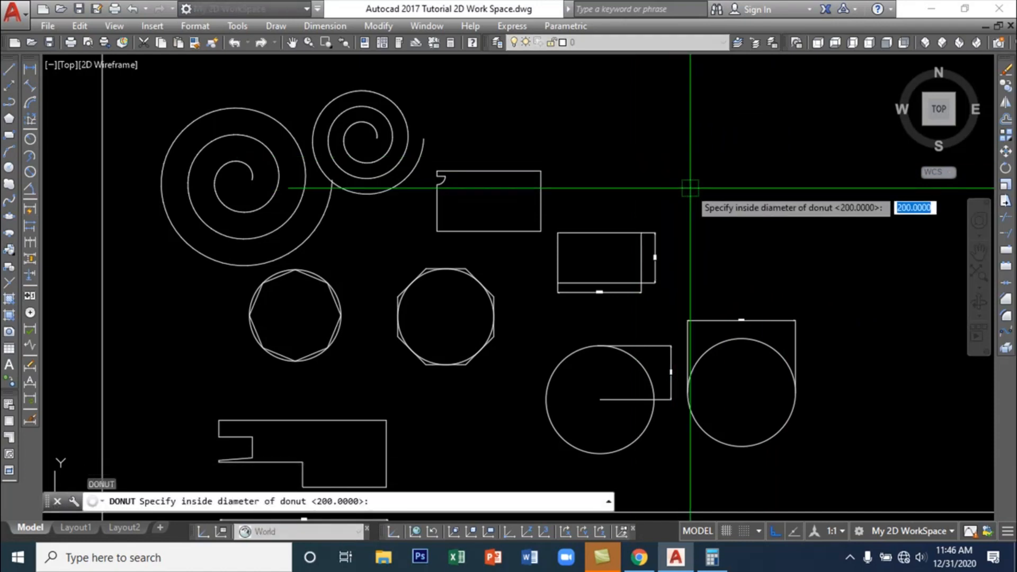
left_click(276, 26)
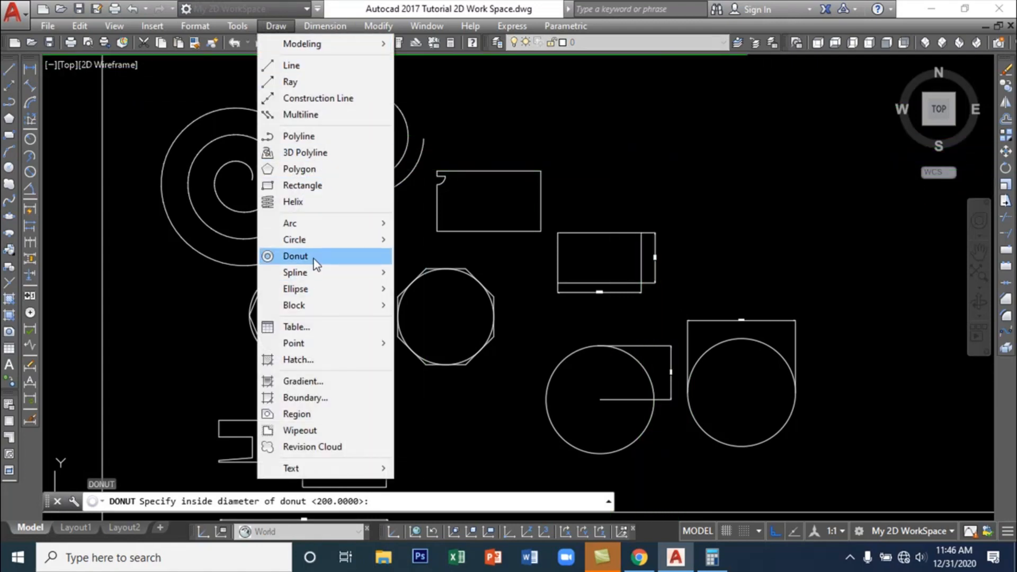
left_click(756, 207)
left_click(722, 183)
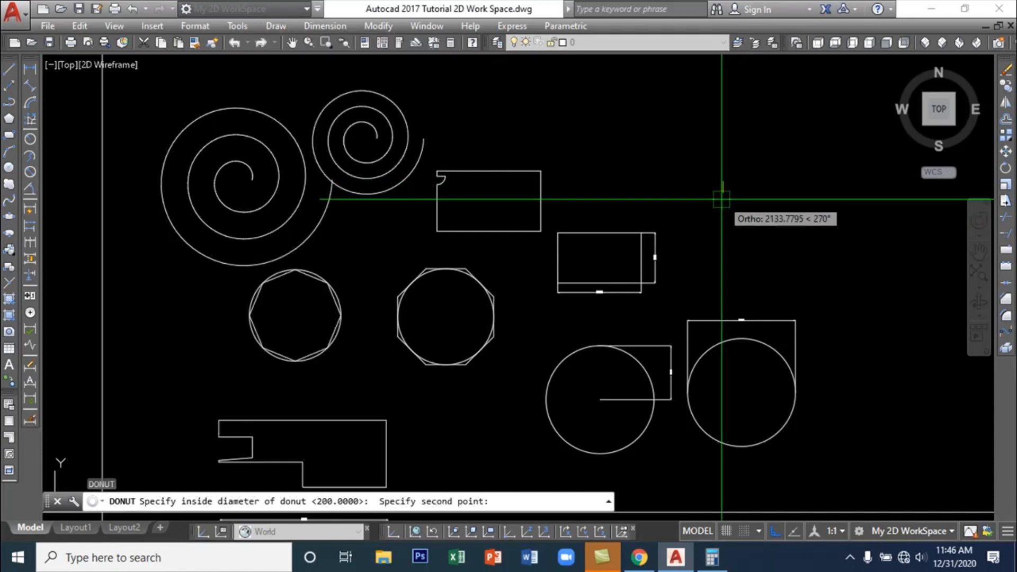
key("Escape")
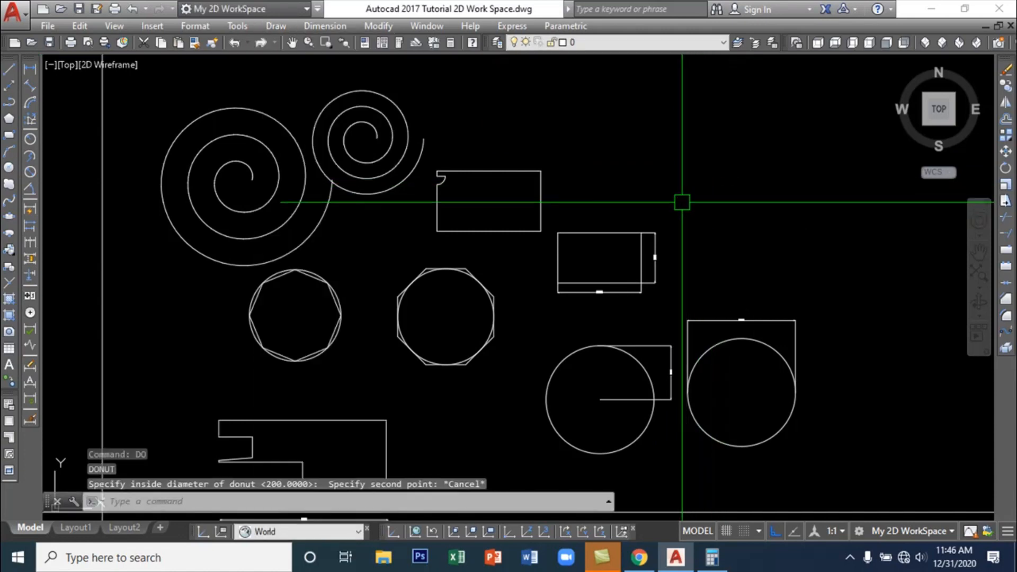
type("do")
key("Return")
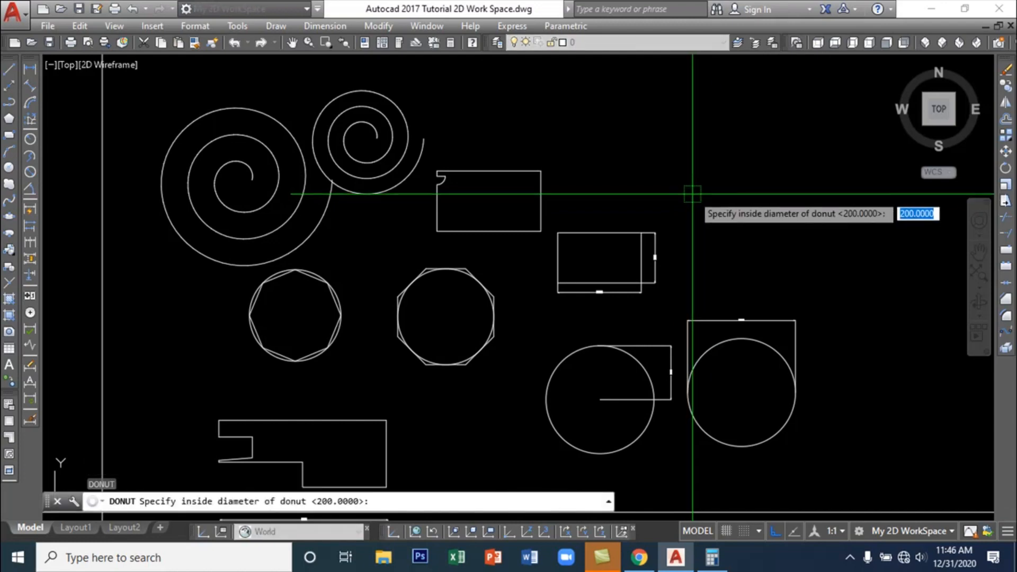
type("5")
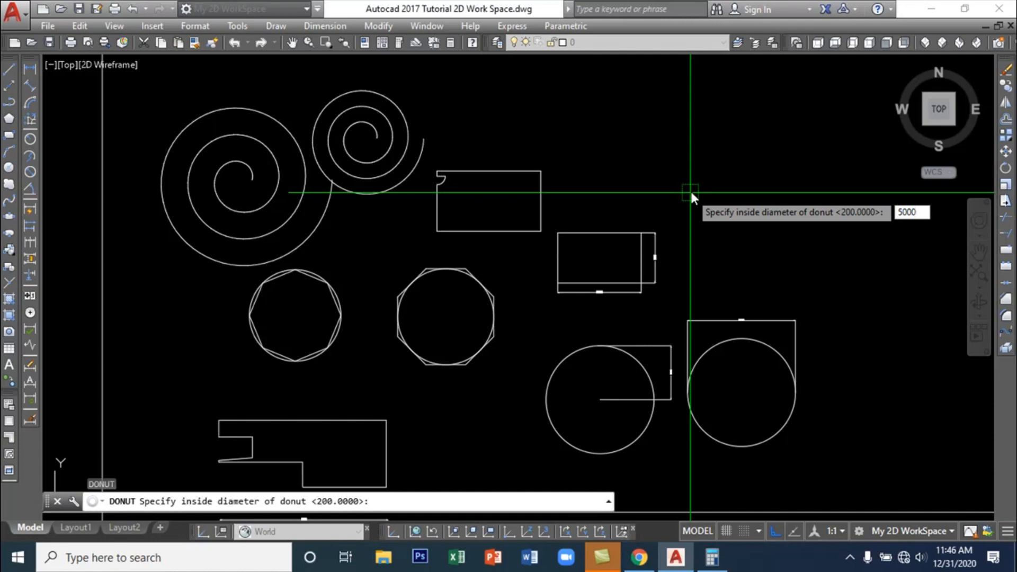
type("000")
left_click(691, 191)
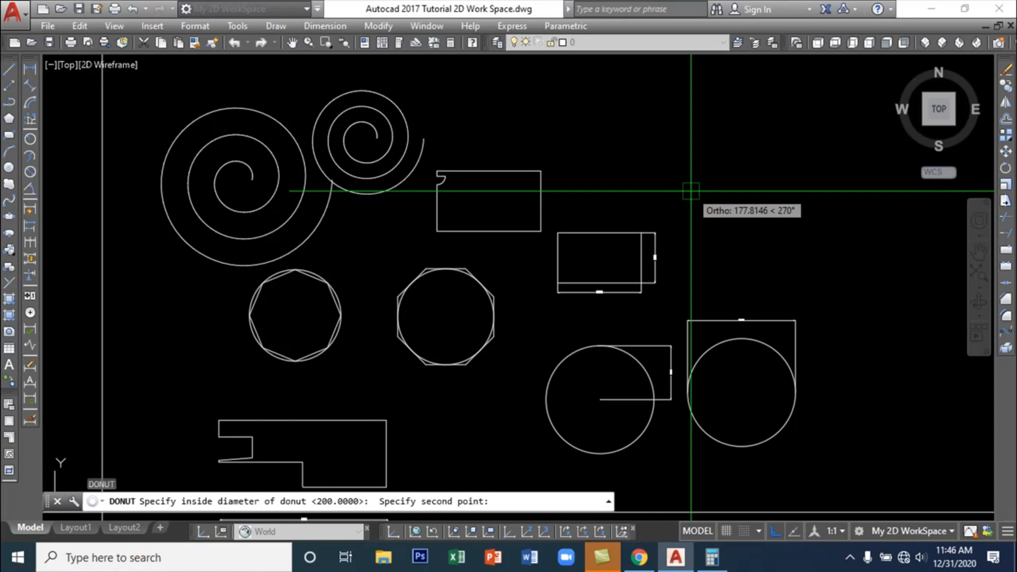
key("Escape")
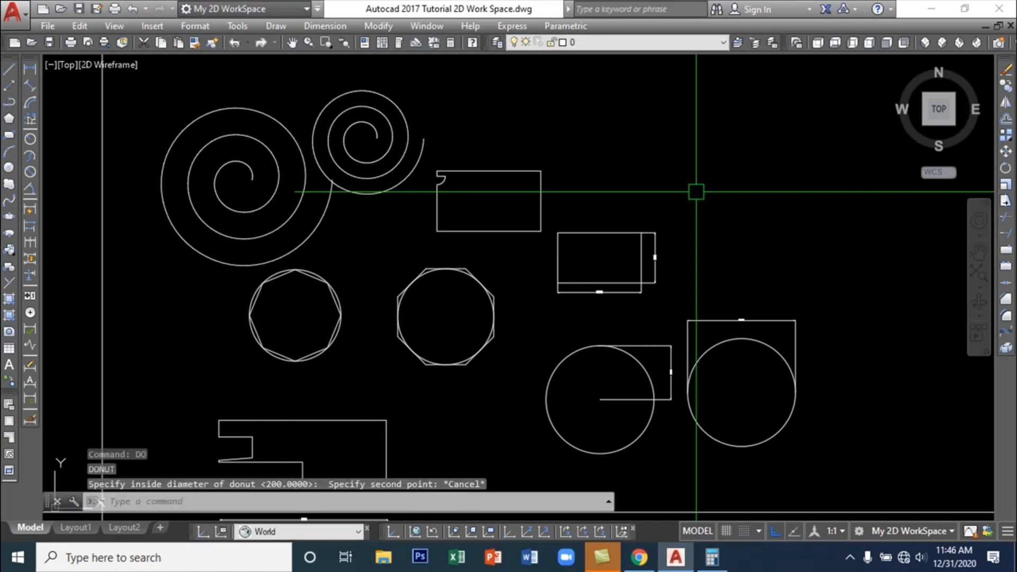
Draw a donut with inside diameter 5000 and outside diameter 8000 above the dimensioned rectangle
type("do")
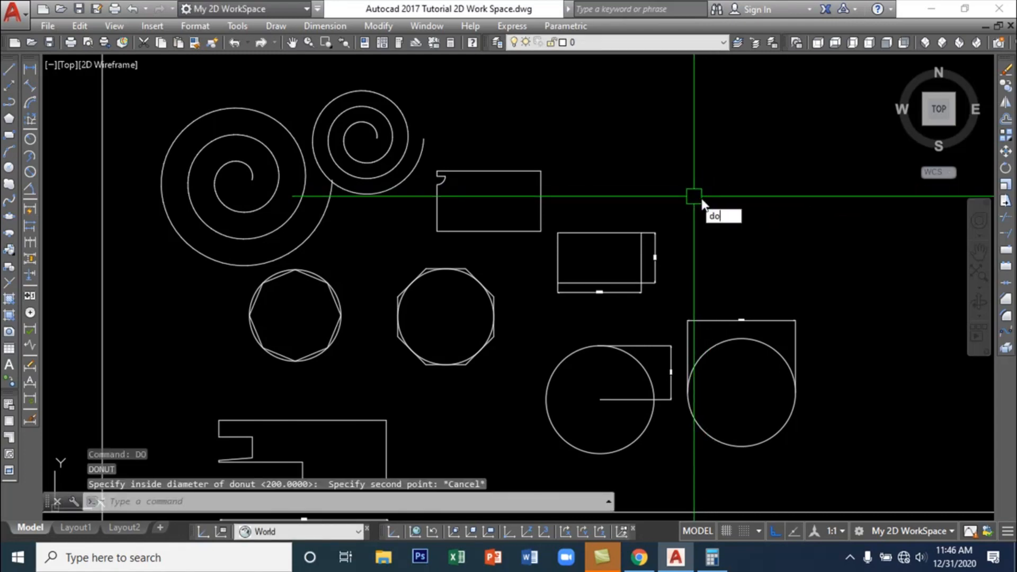
key("Return")
type("50")
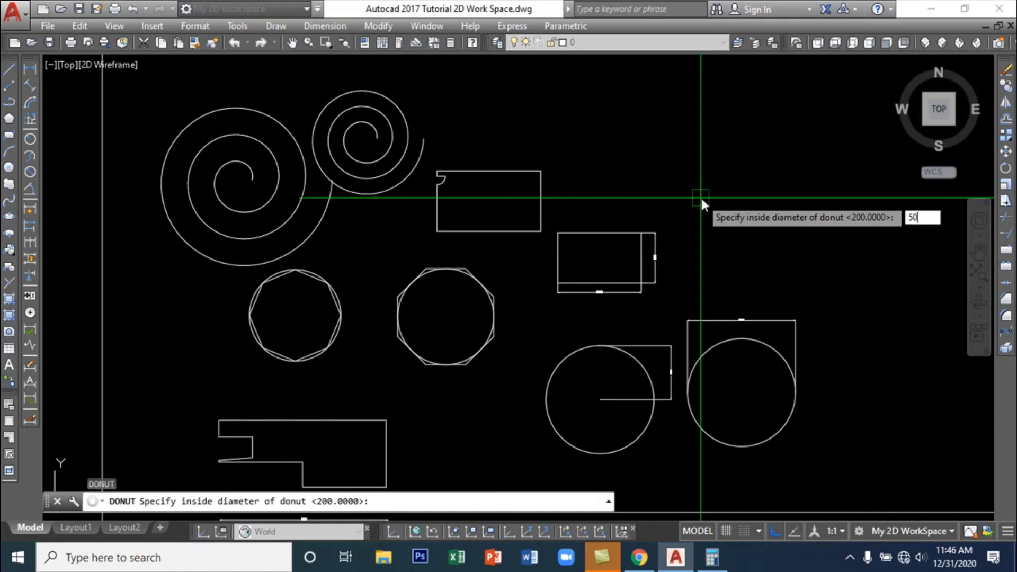
type("00")
key("Return")
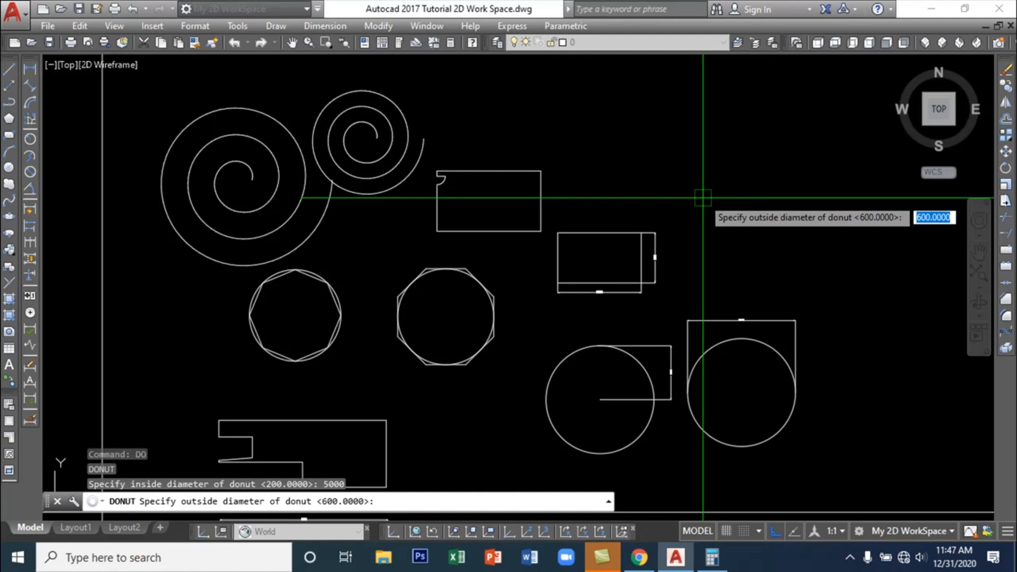
type("800")
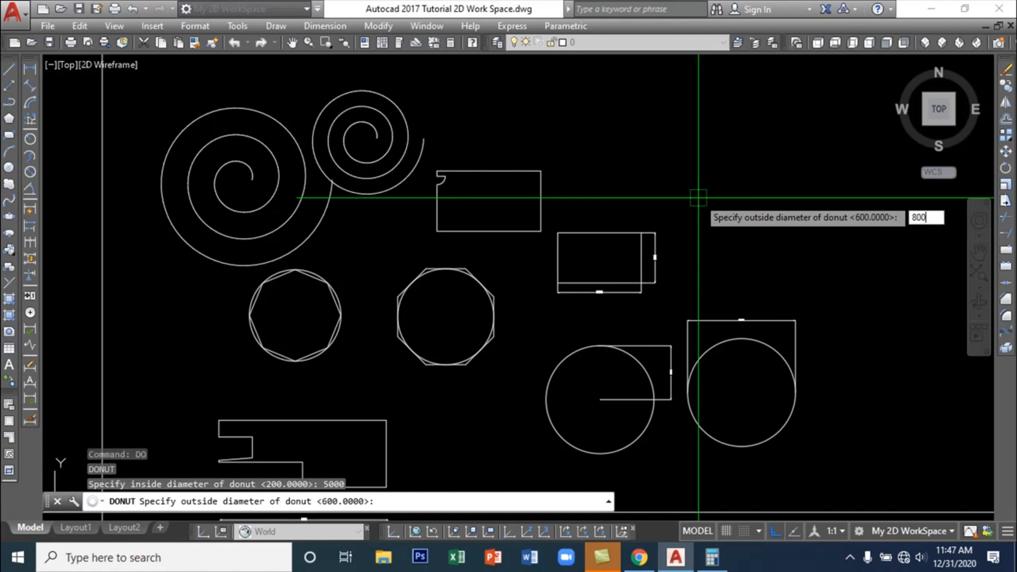
type("0")
key("Return")
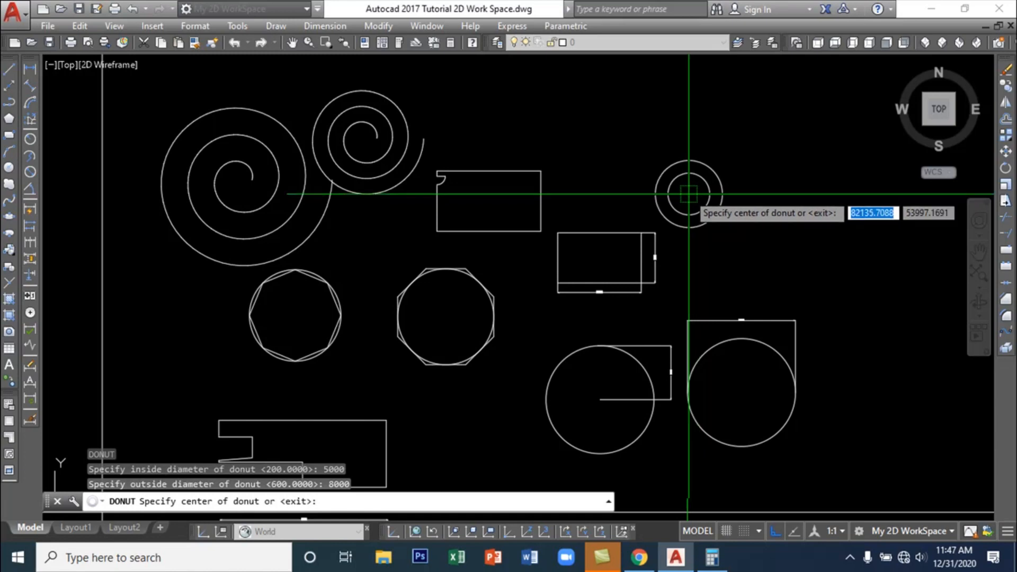
left_click(624, 166)
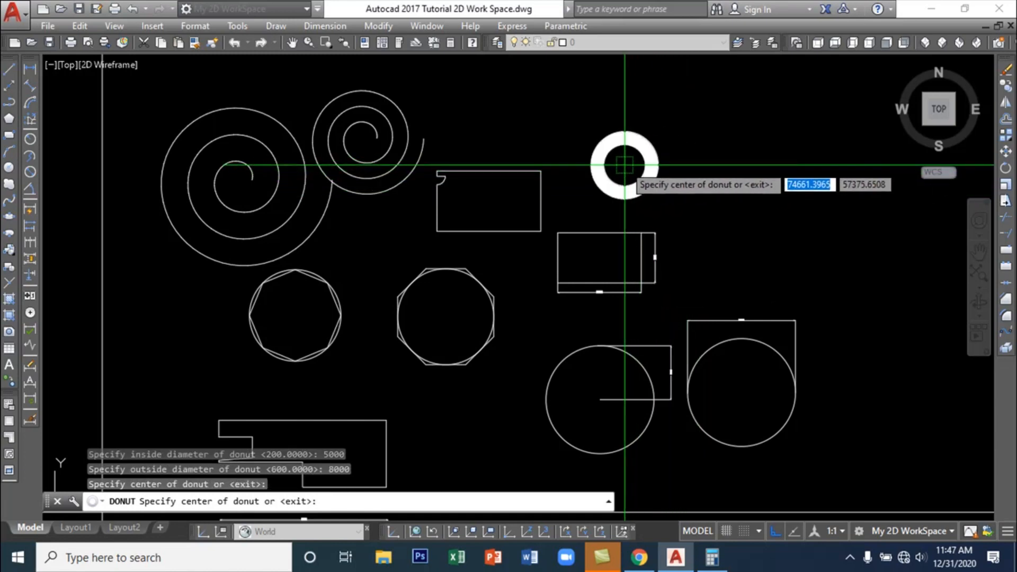
Place five more donuts of the same size around the first one, in the empty area above the right-hand circle
left_click(732, 170)
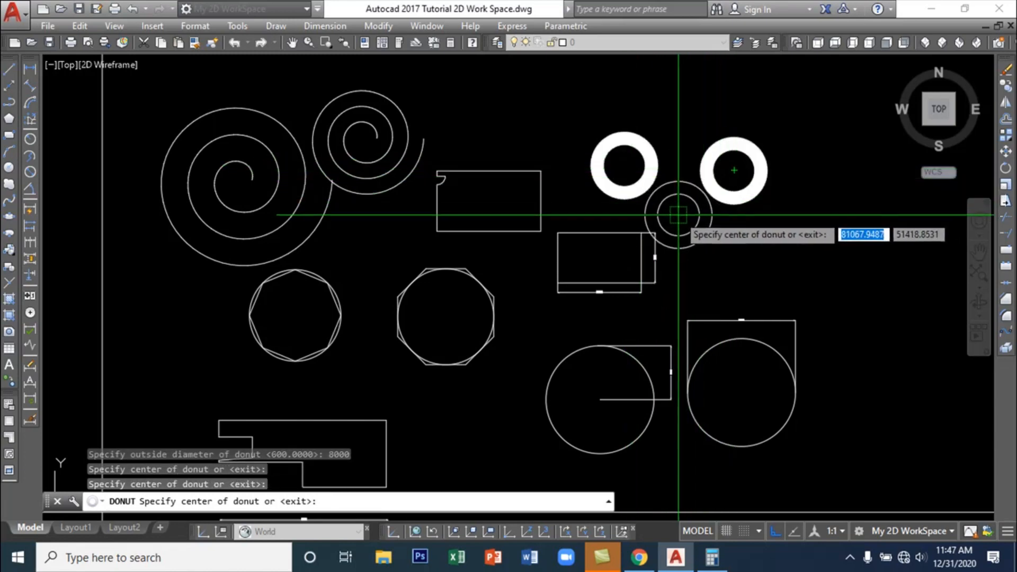
left_click(700, 237)
left_click(784, 227)
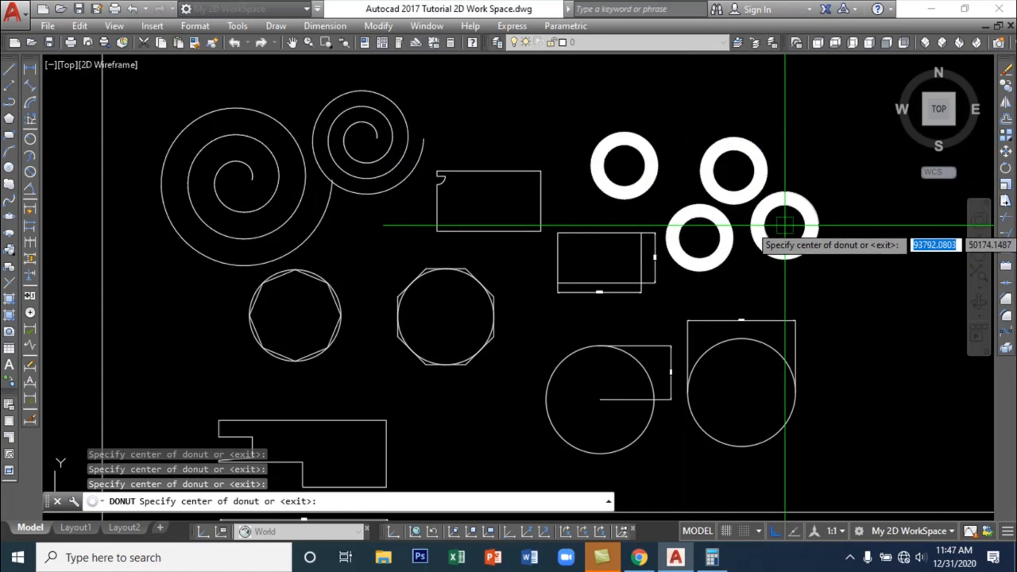
left_click(805, 130)
left_click(678, 108)
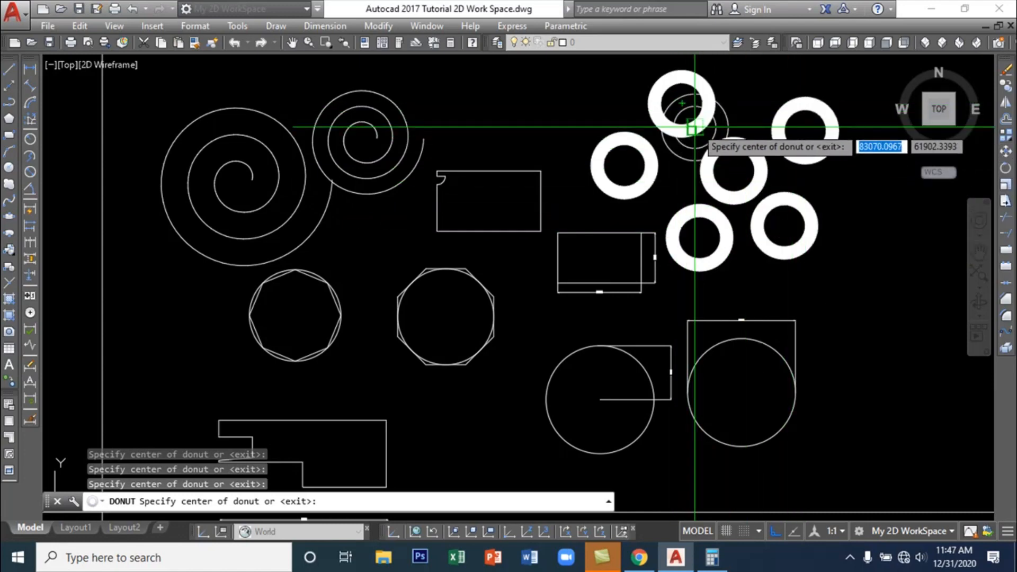
key("Return")
Start a multiline with Top justification and a scale of 4000
scroll(698, 253, "down", 5)
scroll(661, 282, "up", 2)
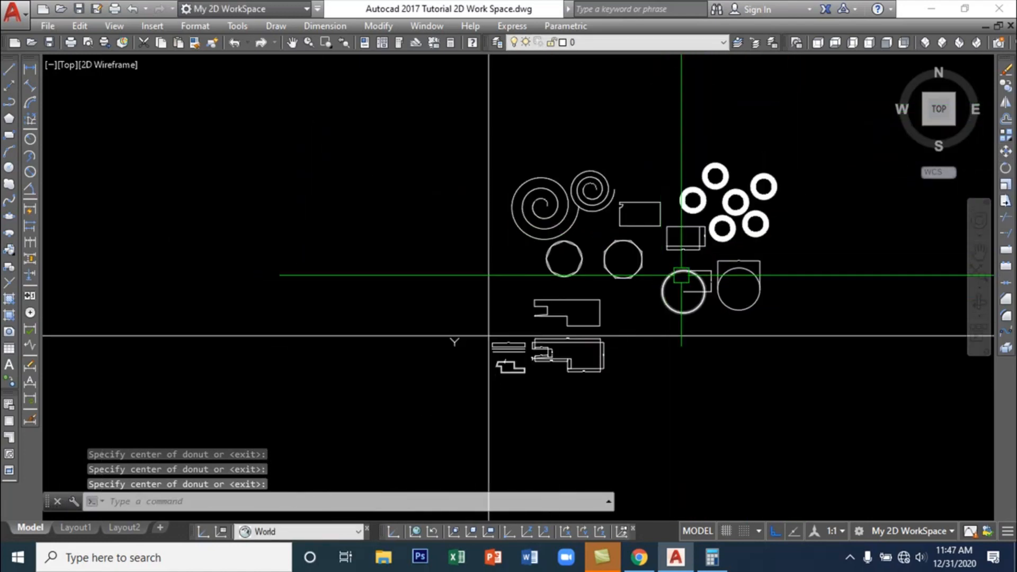
middle_click_drag(652, 290, 705, 323)
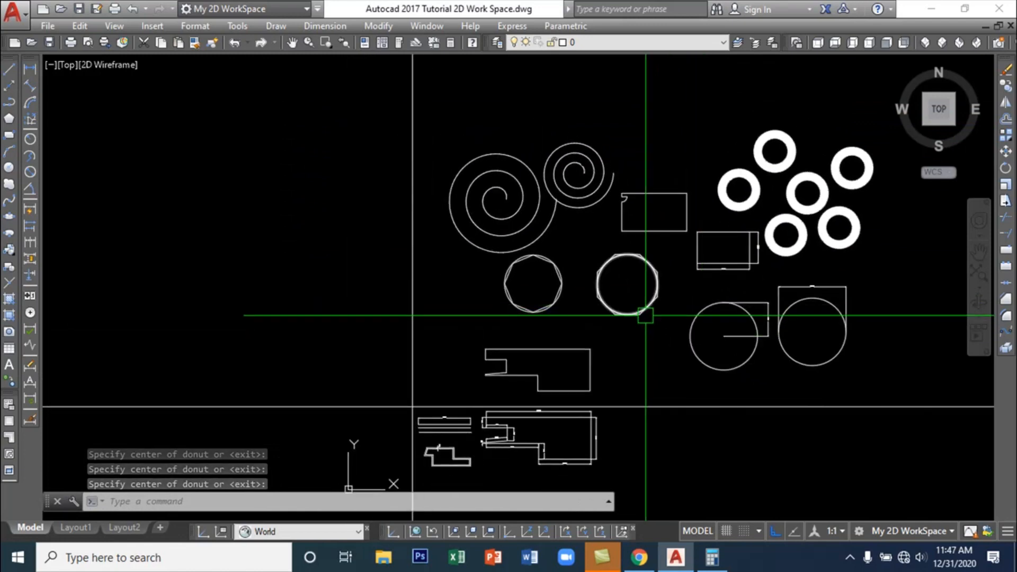
middle_click_drag(644, 317, 597, 287)
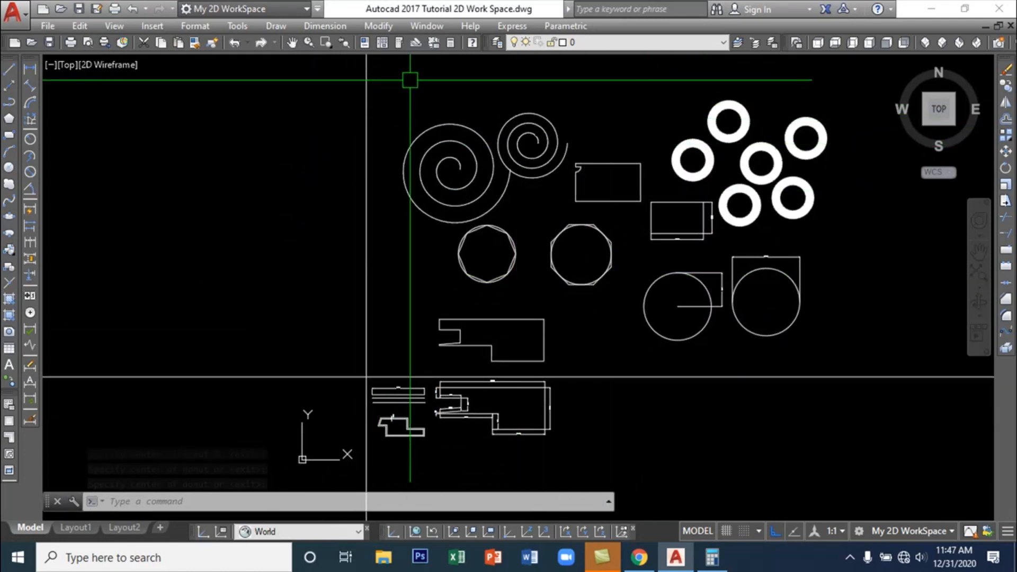
left_click(277, 26)
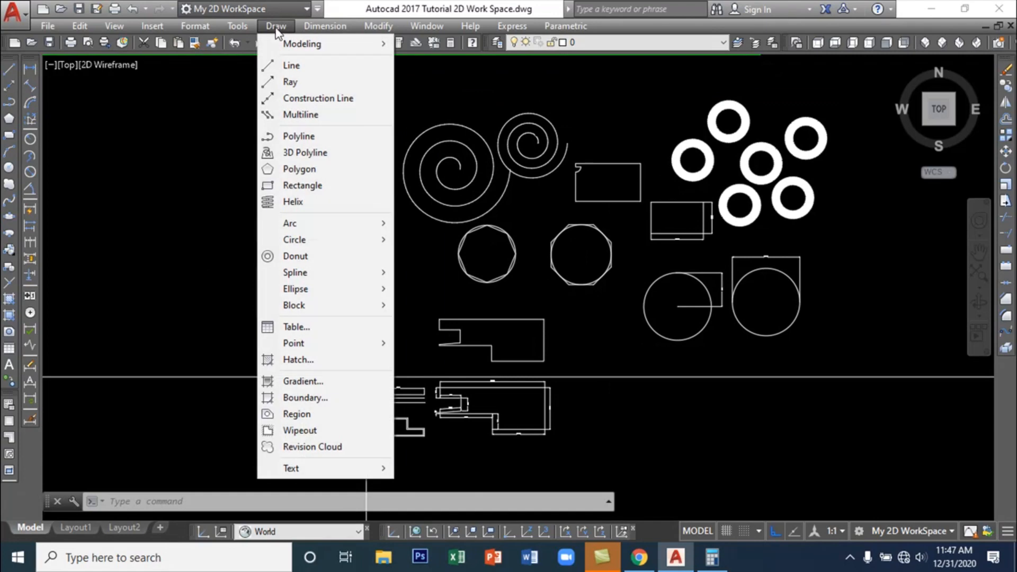
left_click(317, 116)
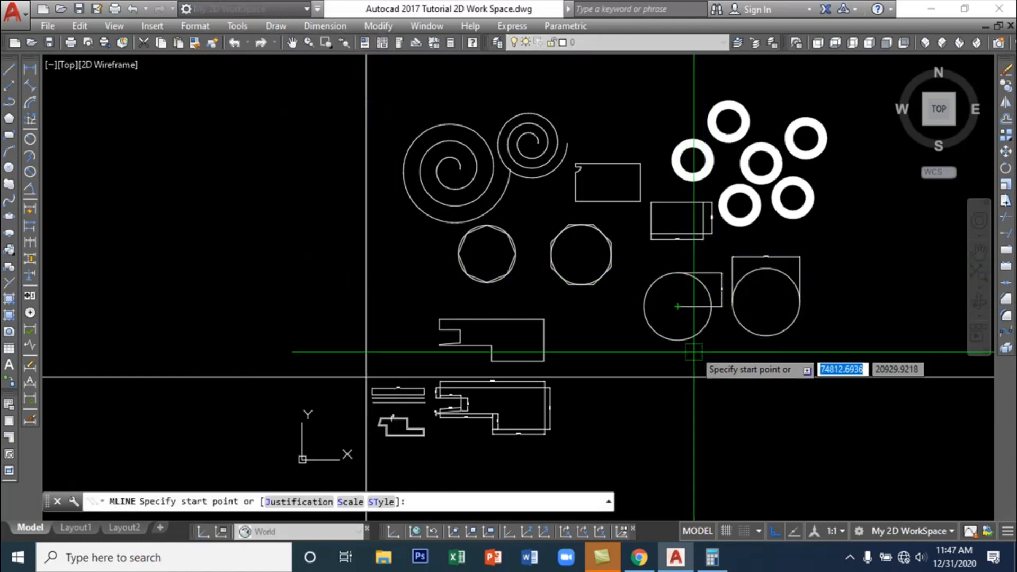
middle_click_drag(675, 385, 567, 273)
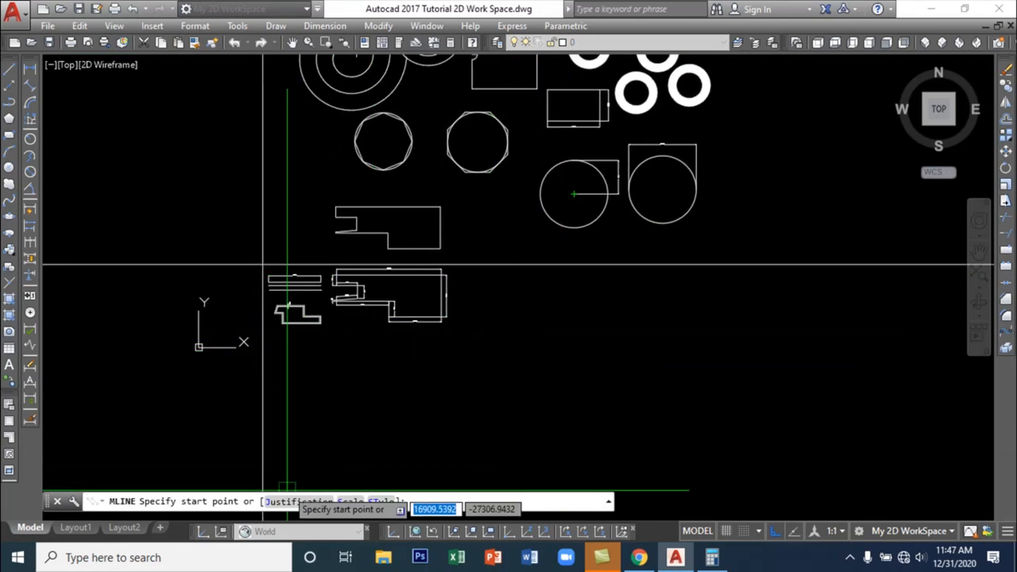
scroll(297, 302, "up", 5)
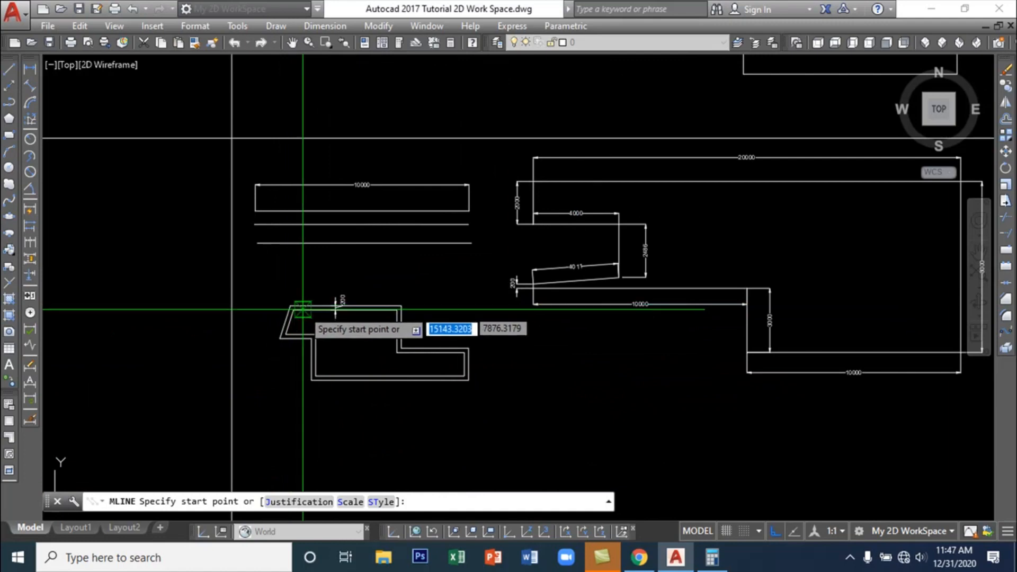
scroll(398, 296, "down", 5)
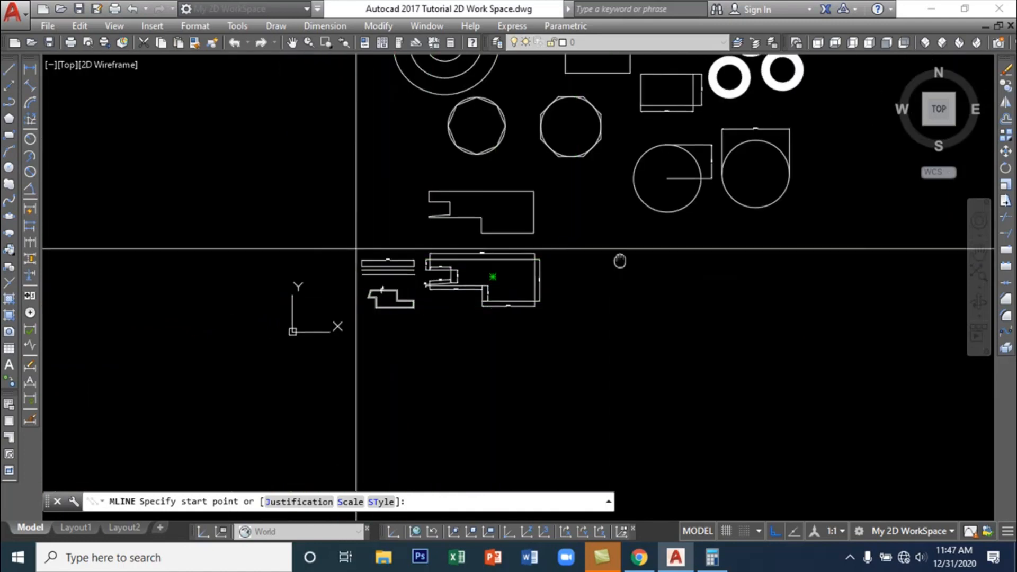
mouse_move(621, 262)
middle_mouse_down()
mouse_move(481, 347)
mouse_move(513, 260)
mouse_move(463, 318)
mouse_move(440, 396)
mouse_move(337, 404)
mouse_move(439, 329)
mouse_move(462, 259)
middle_mouse_up()
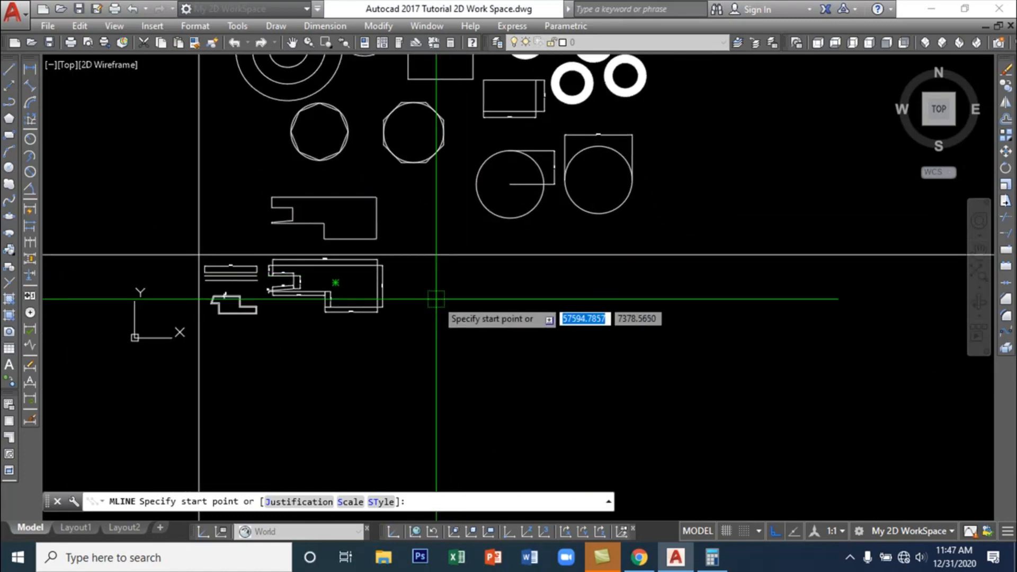
left_click(299, 502)
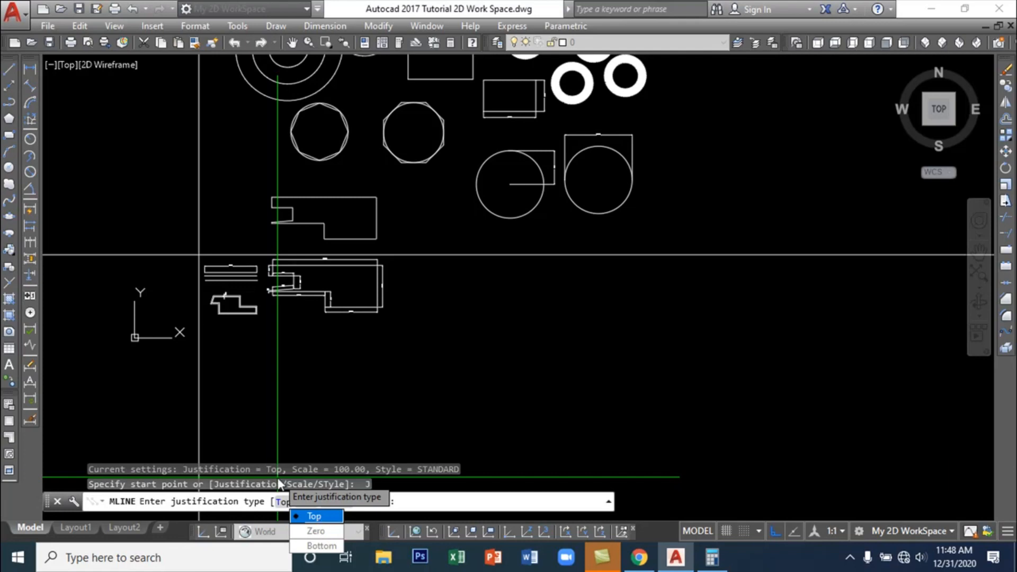
type("t")
key("Return")
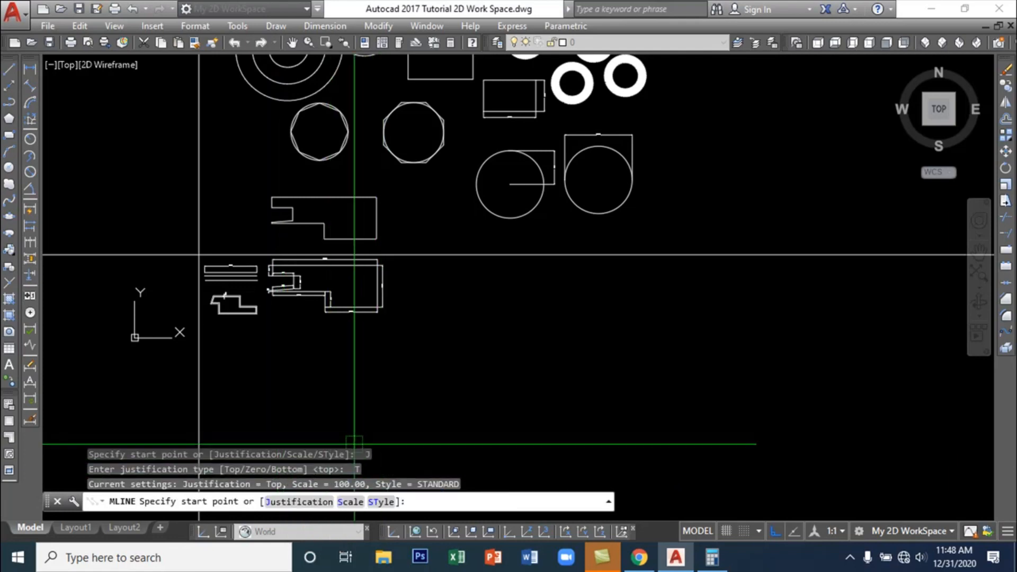
left_click(350, 502)
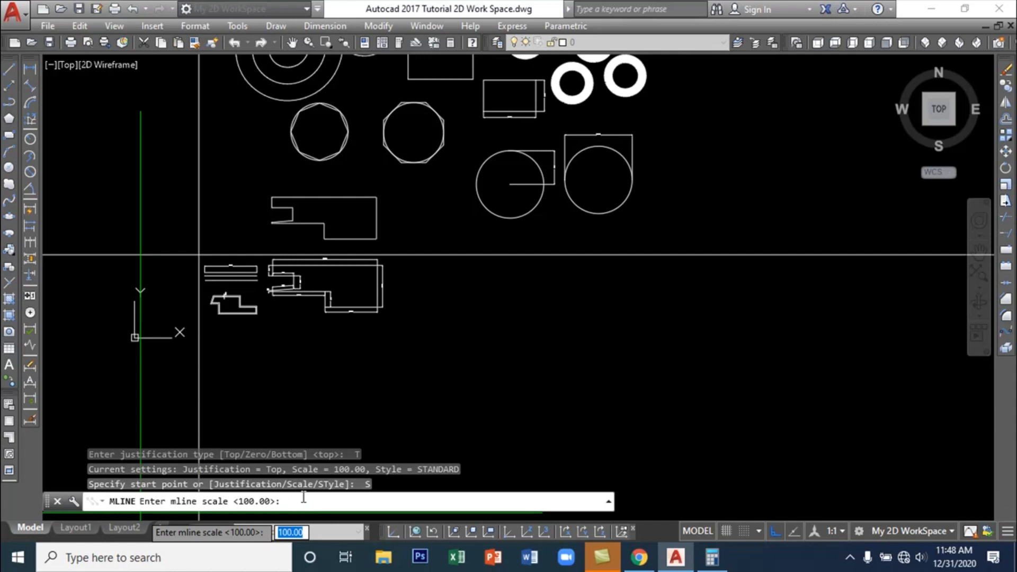
type("4")
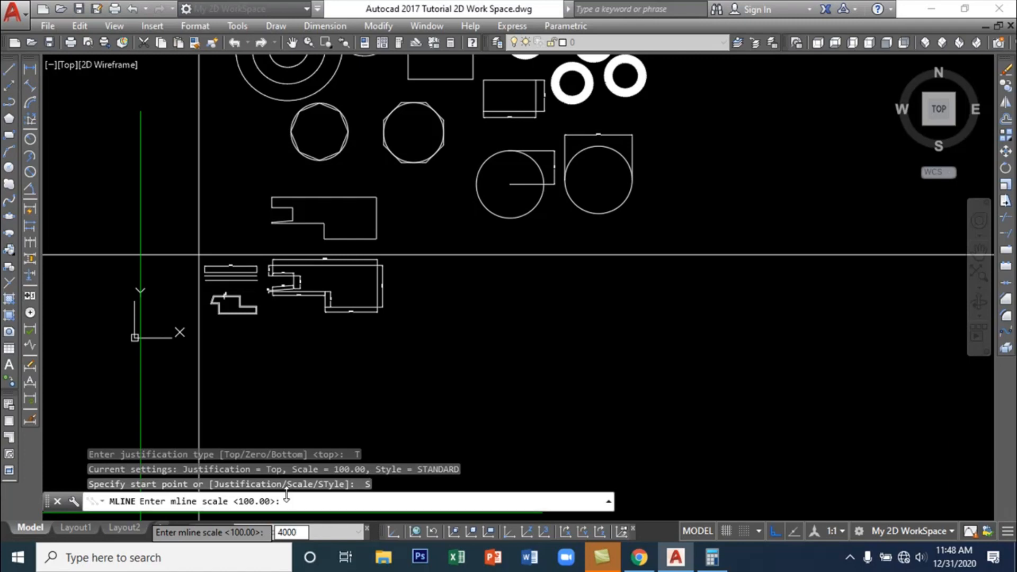
key("Return")
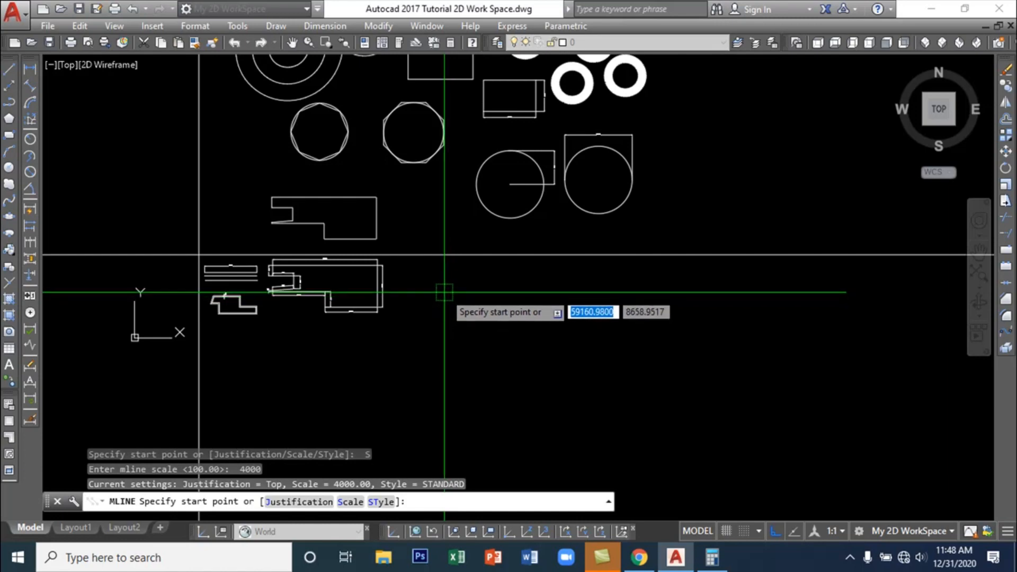
Draw a closed, stepped eight-corner multiline outline with one slanted end, in the empty area beside the dimensioned polyline shape
scroll(384, 315, "up", 6)
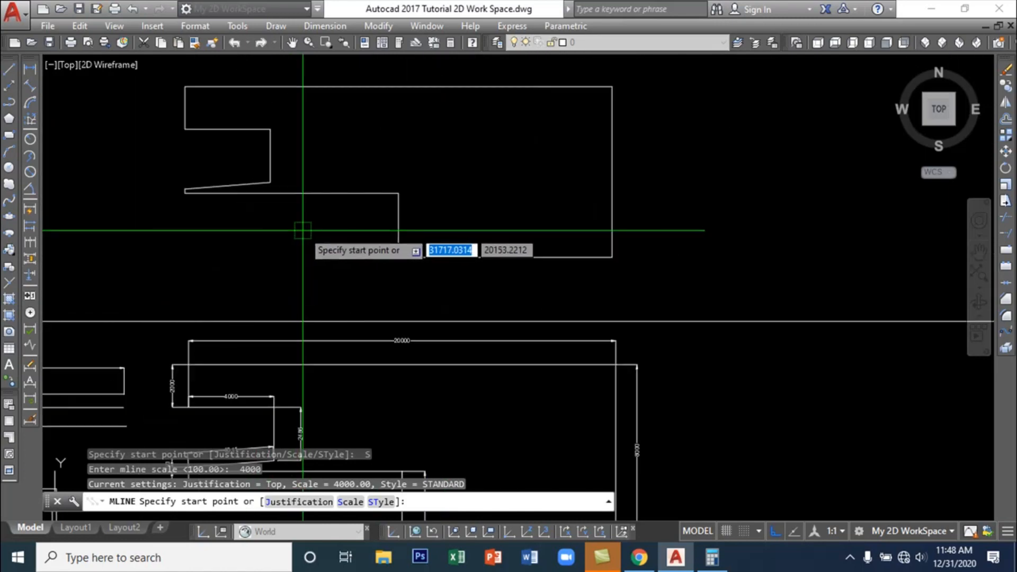
scroll(302, 255, "down", 6)
mouse_move(550, 320)
middle_mouse_down()
mouse_move(476, 422)
mouse_move(513, 368)
mouse_move(561, 350)
middle_mouse_up()
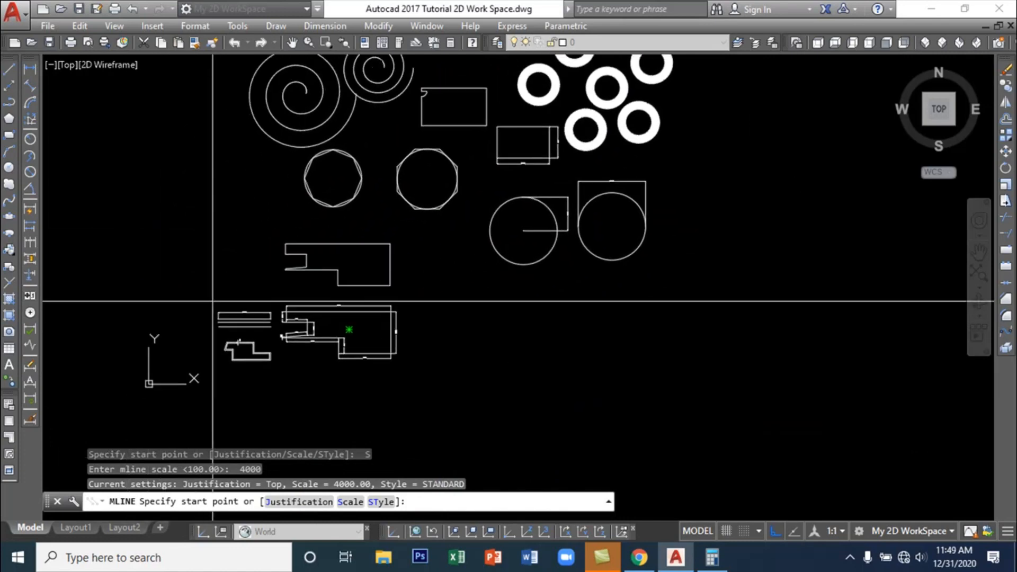
left_click(460, 336)
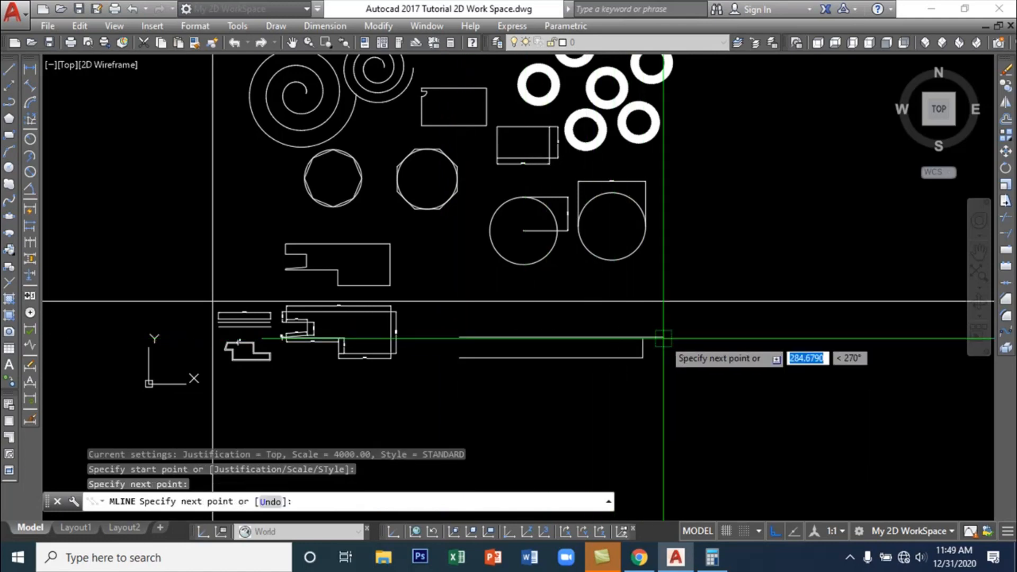
left_click(663, 429)
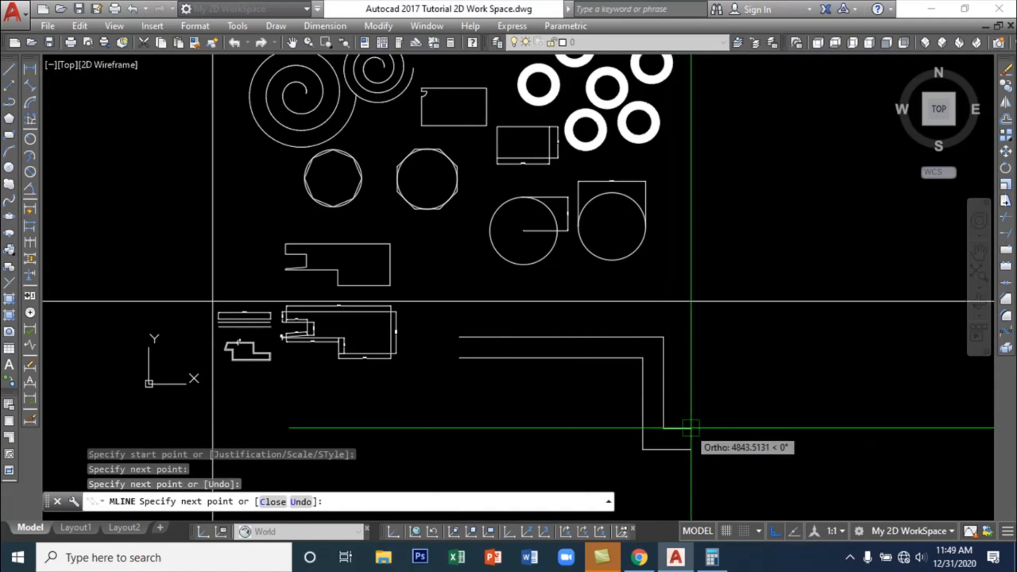
left_click(816, 418)
scroll(811, 402, "down", 5)
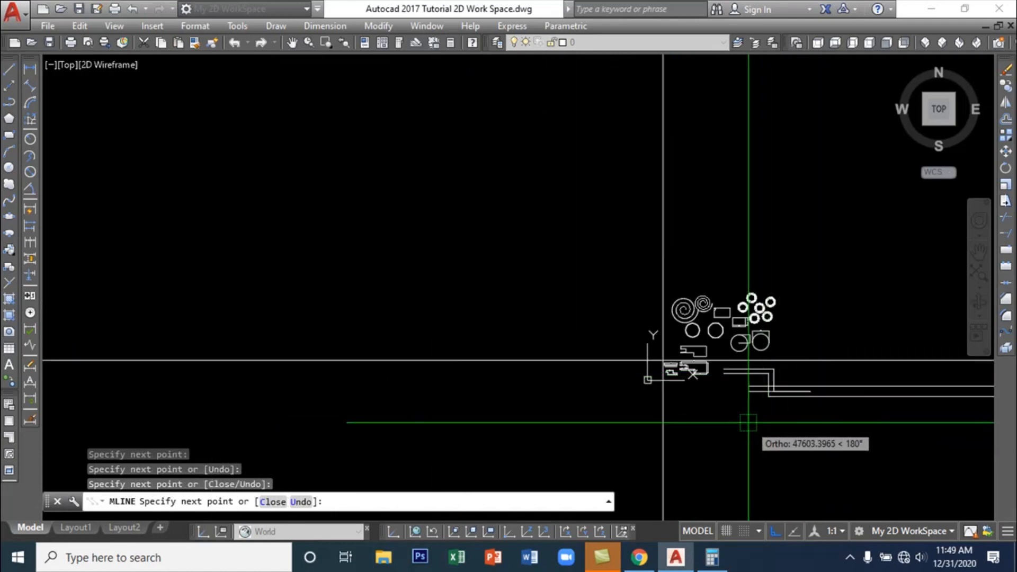
left_click(809, 407)
left_click(740, 407)
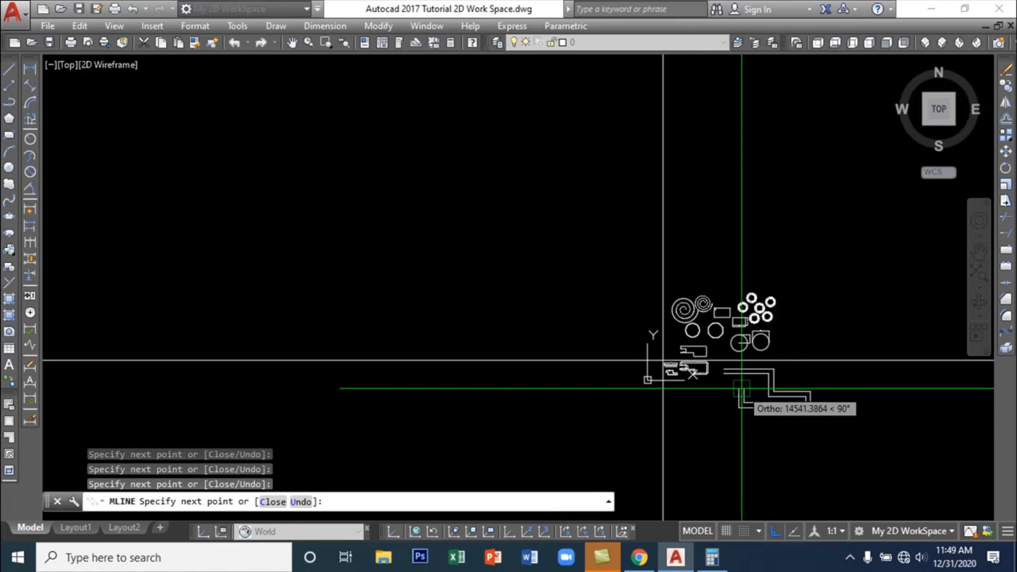
left_click(742, 388)
left_click(711, 388)
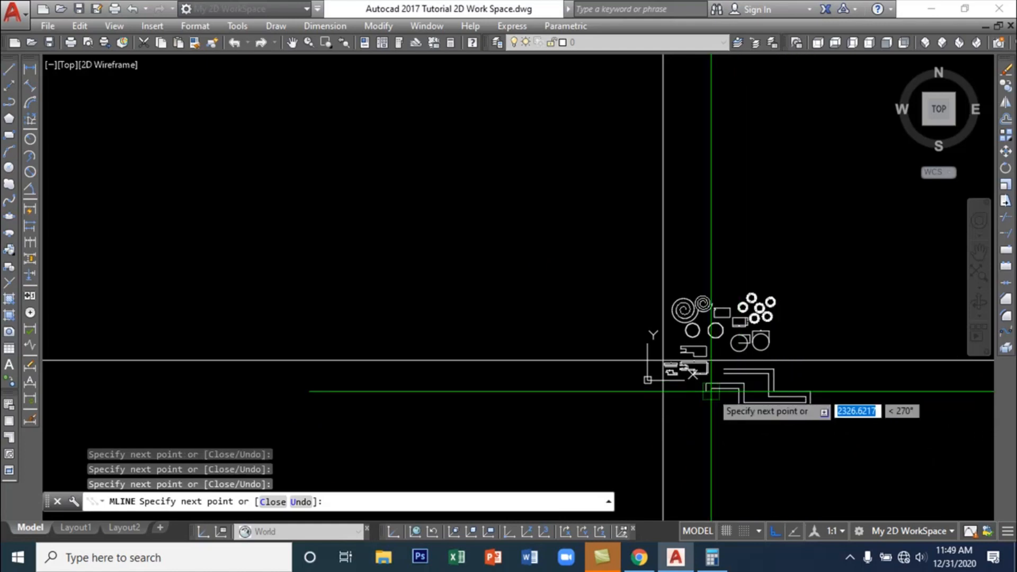
type("c")
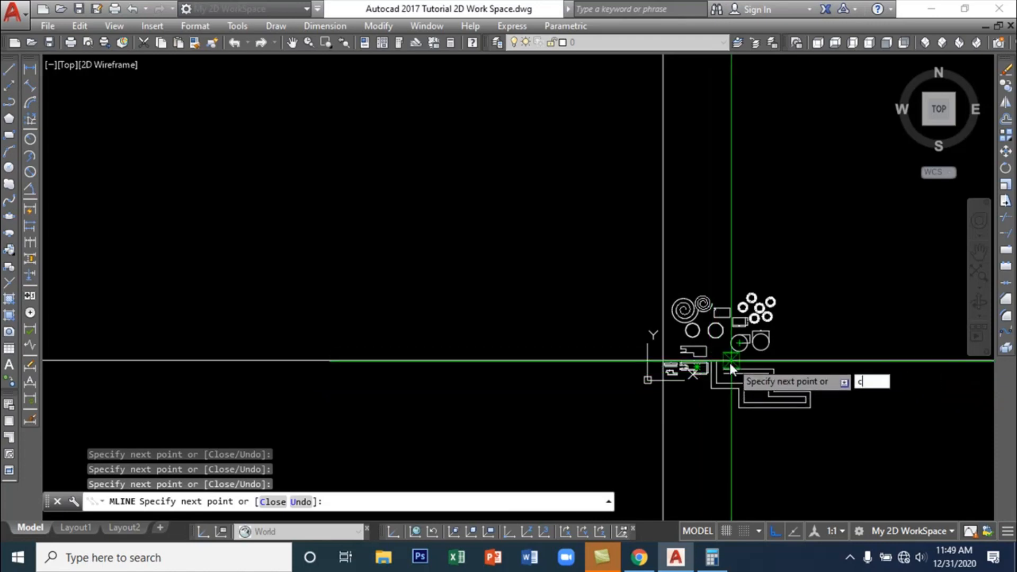
key("Return")
Add a vertical linear dimension across the gap between the two parallel lines of the multiline outline's upper edge
middle_click_drag(845, 398, 595, 395)
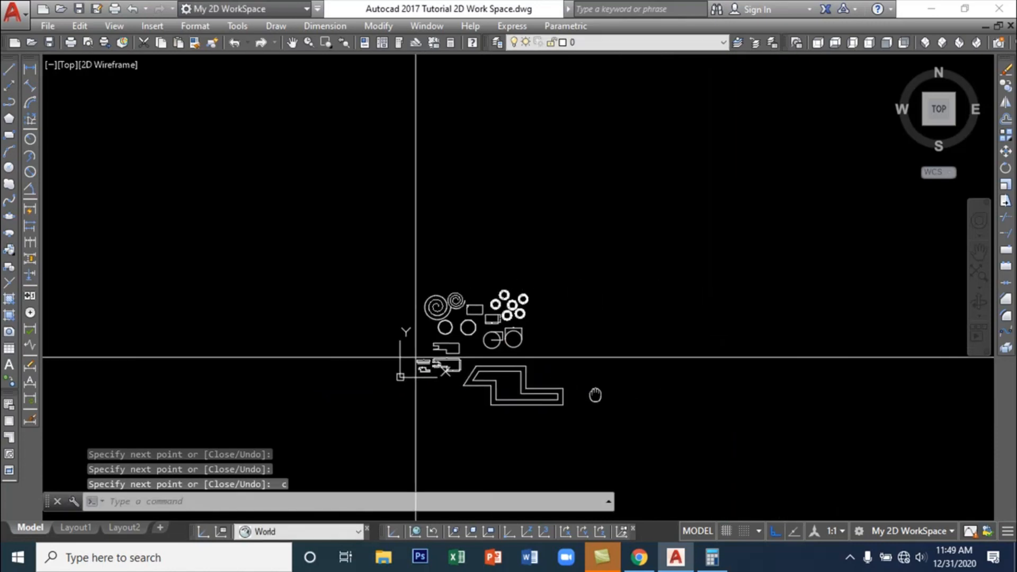
scroll(514, 387, "up", 8)
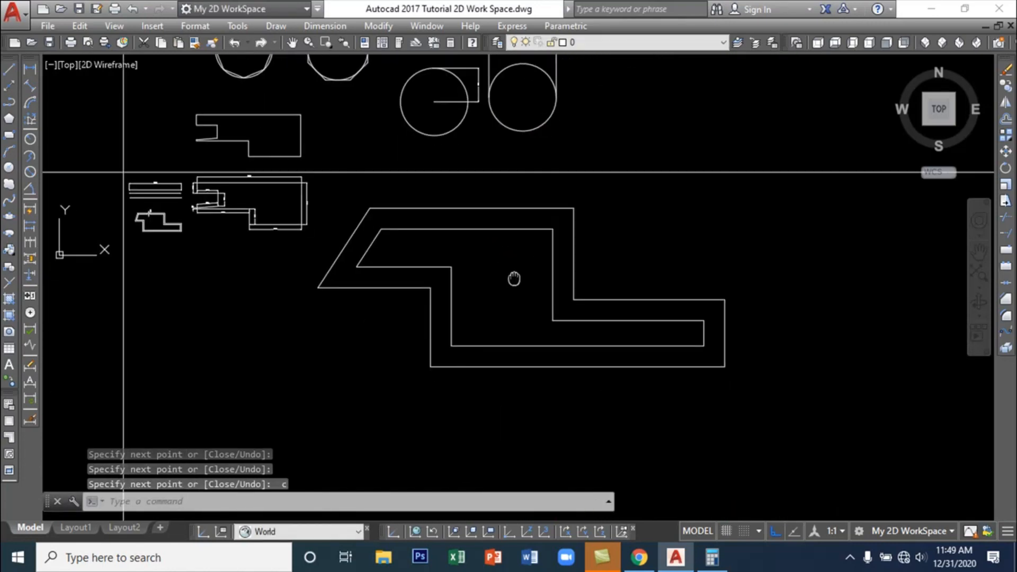
left_click(554, 280)
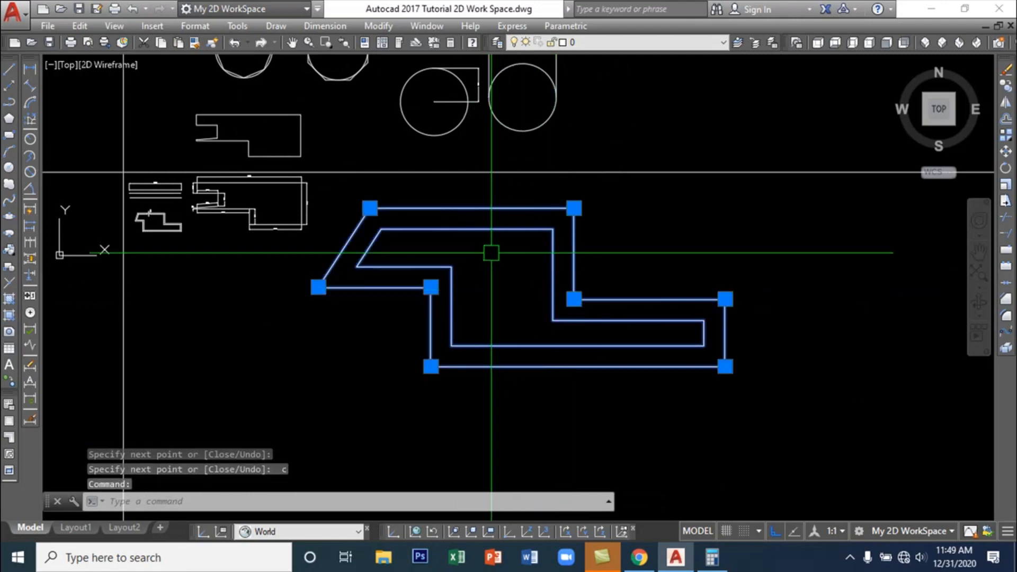
left_click(29, 70)
left_click(467, 229)
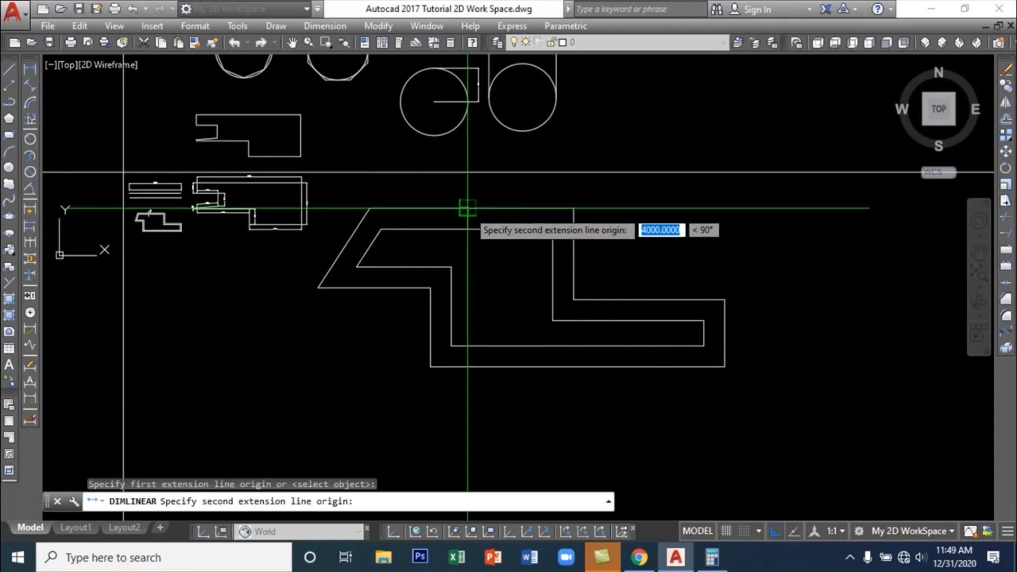
left_click(467, 208)
left_click(500, 210)
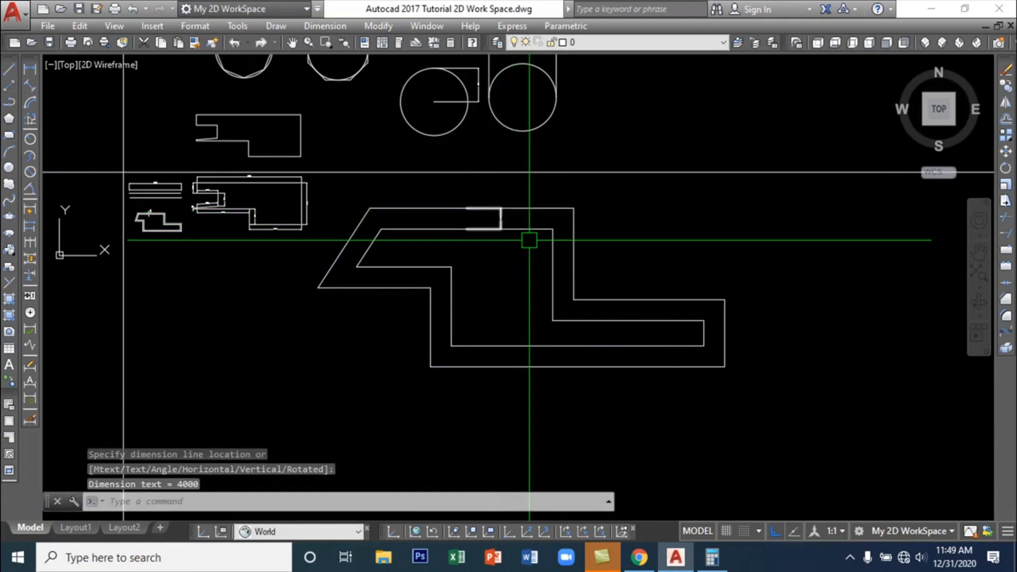
Examine the spacing dimension on the multiline's upper edge, up close and against the whole outline
scroll(501, 215, "up", 8)
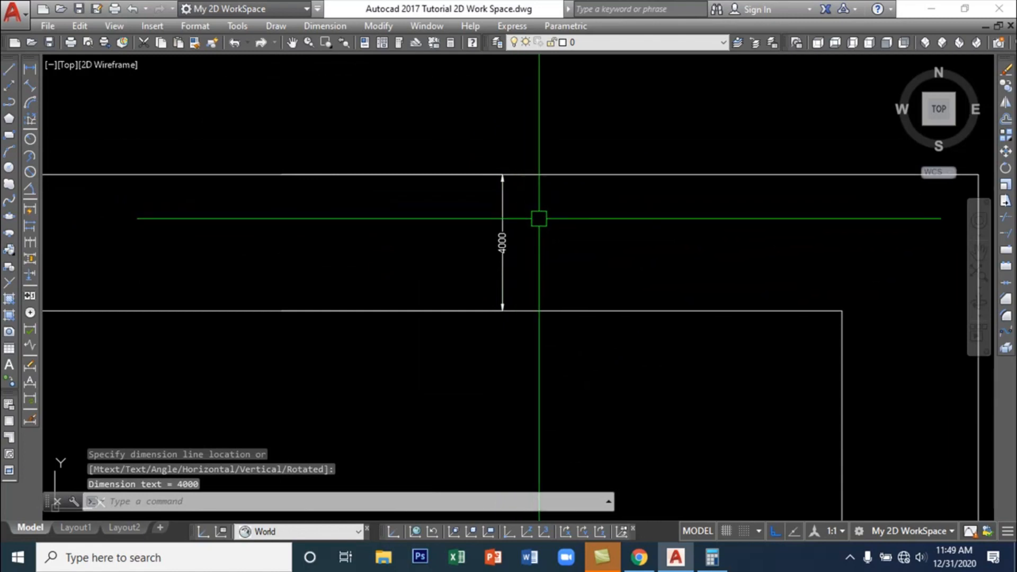
scroll(527, 239, "down", 8)
middle_click_drag(561, 261, 551, 353)
scroll(517, 325, "up", 2)
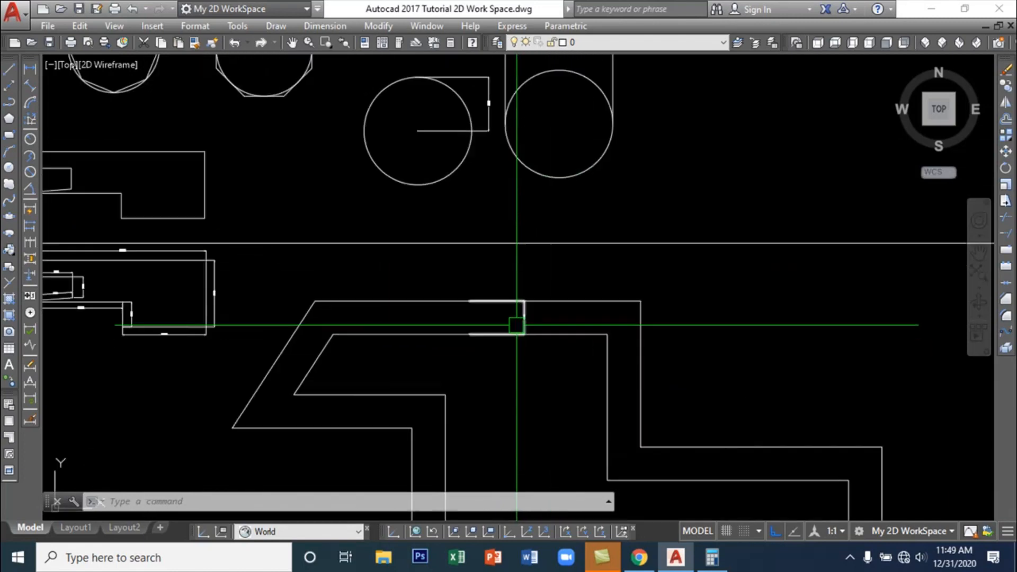
scroll(516, 325, "up", 4)
scroll(524, 329, "down", 6)
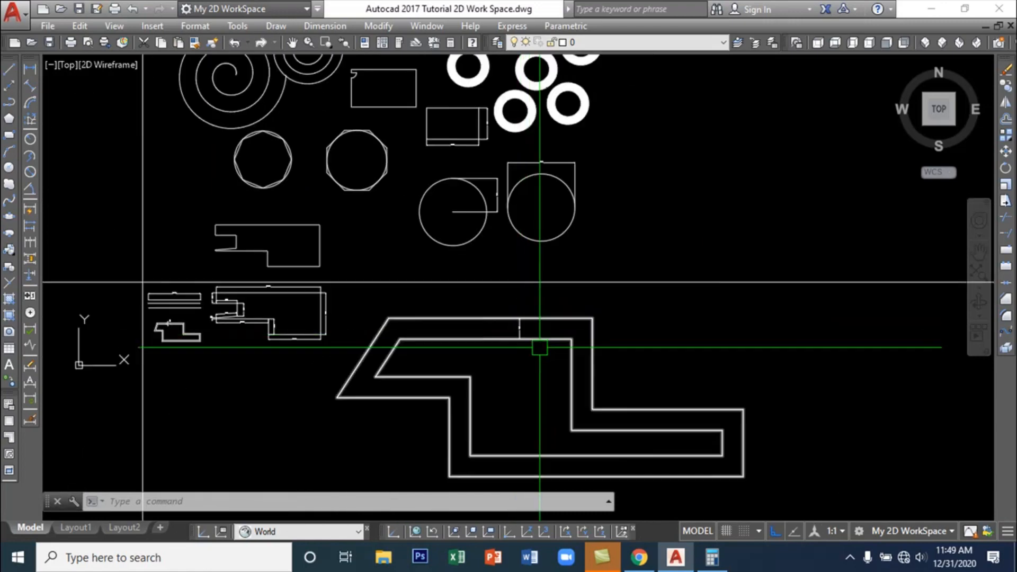
scroll(540, 348, "up", 6)
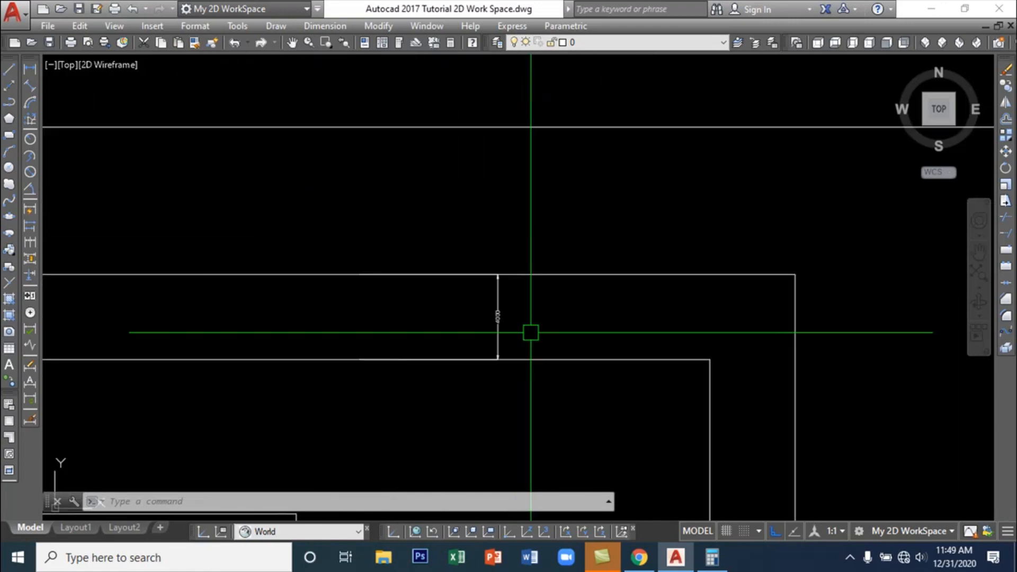
scroll(531, 332, "down", 5)
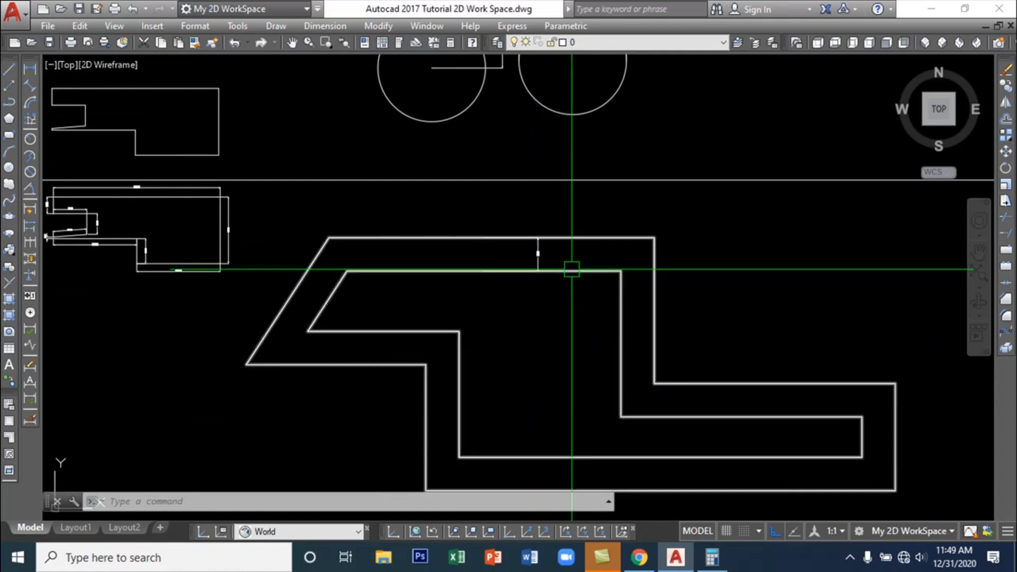
Set the Mline scale of the stepped multiline outline to 400 in its properties
left_click(572, 270)
key("Escape")
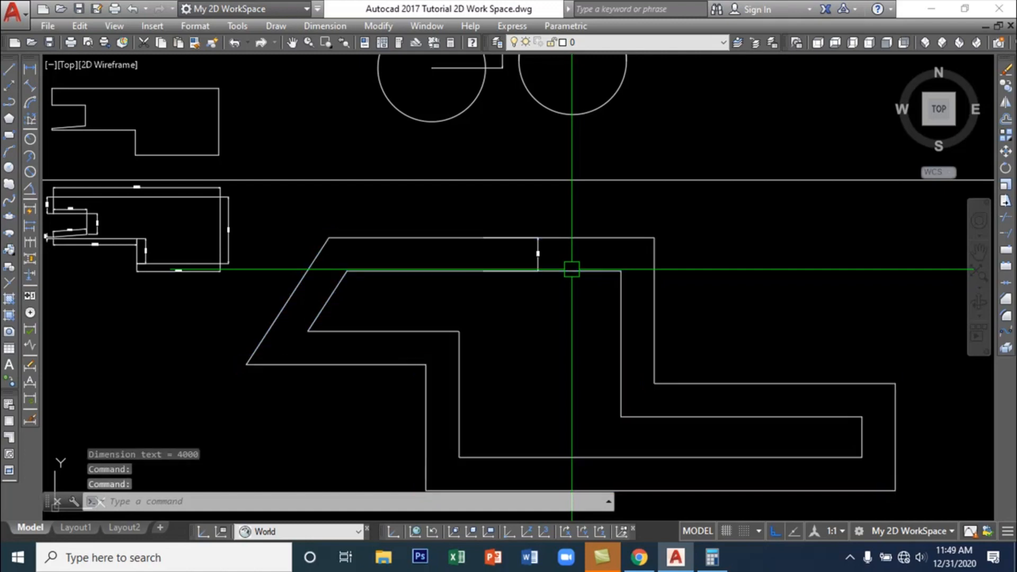
left_click(572, 271)
right_click(571, 269)
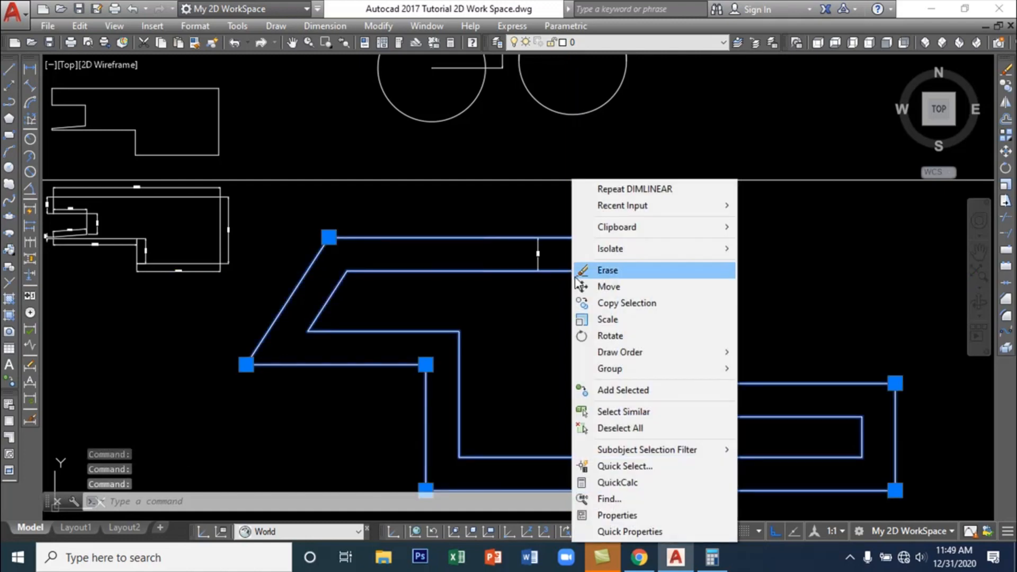
left_click(639, 514)
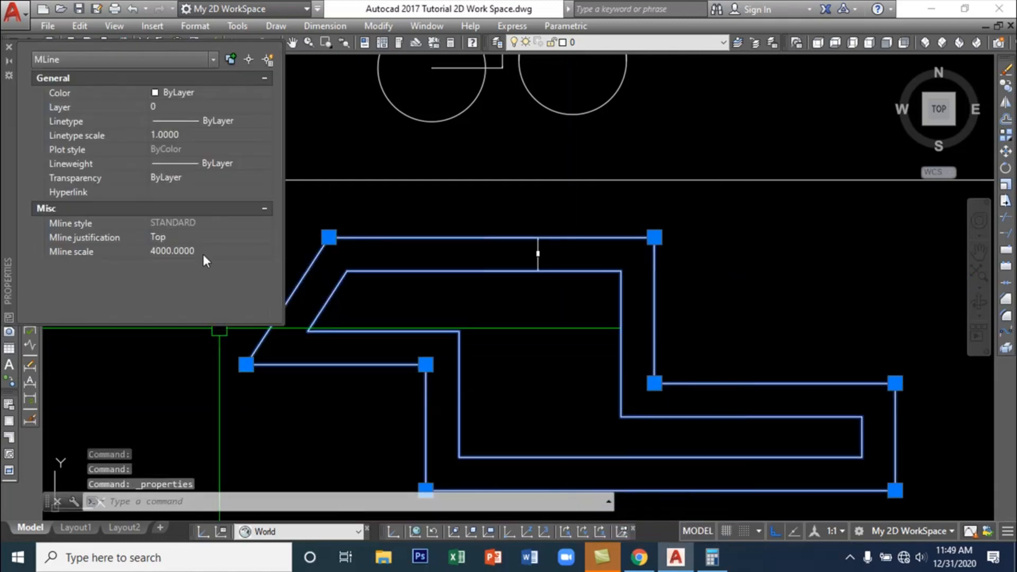
left_click(203, 252)
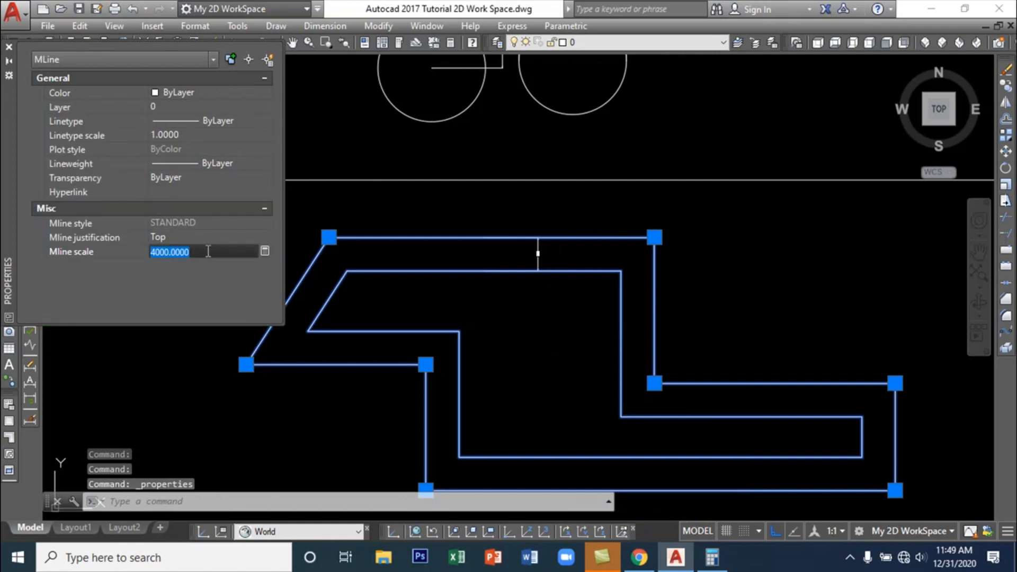
left_click(207, 251)
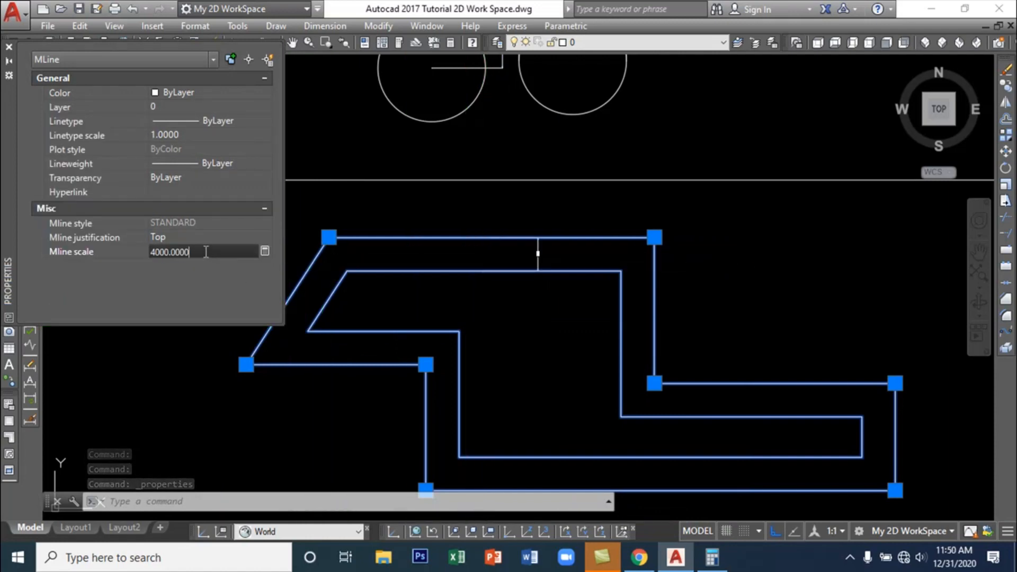
double_click(206, 251)
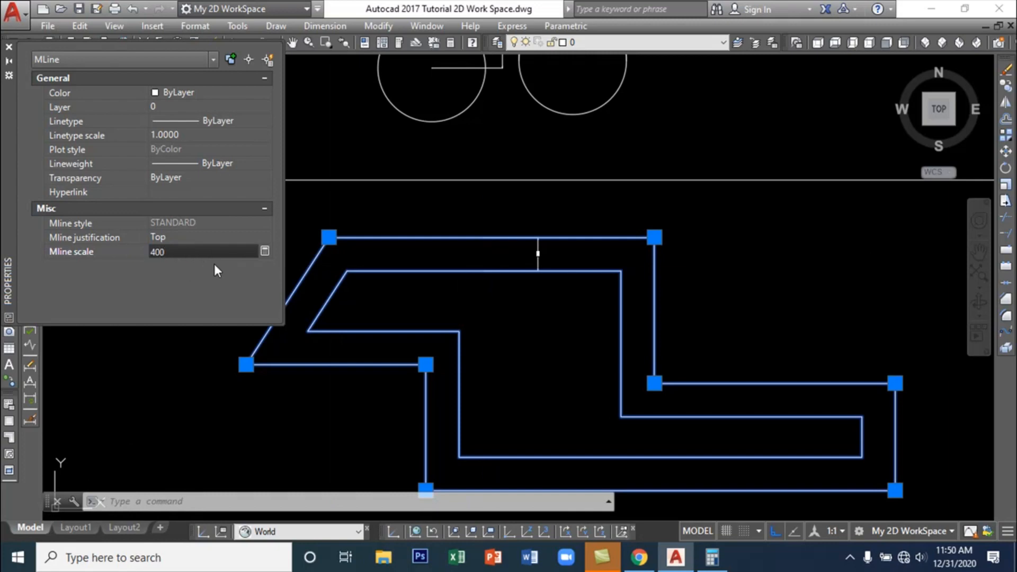
key("Return")
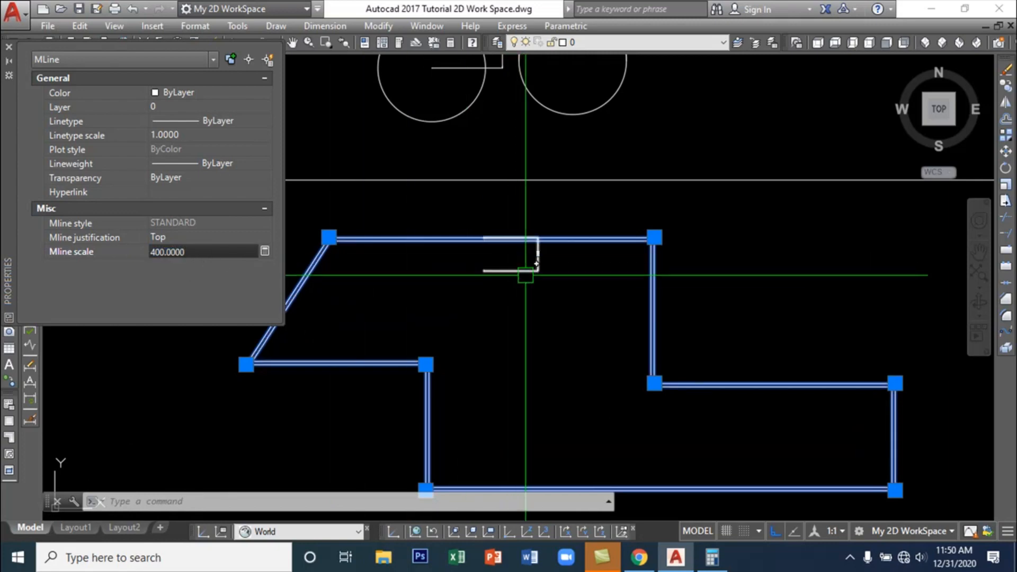
Erase the outdated spacing dimension from the outline's upper edge, keeping the multiline itself
left_click(525, 276)
key("Delete")
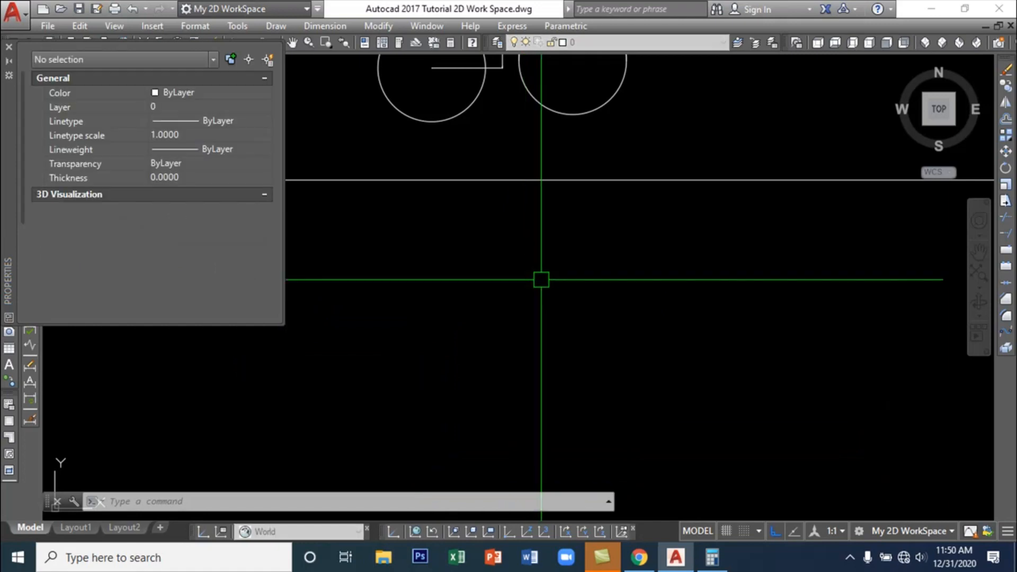
key("ctrl+z")
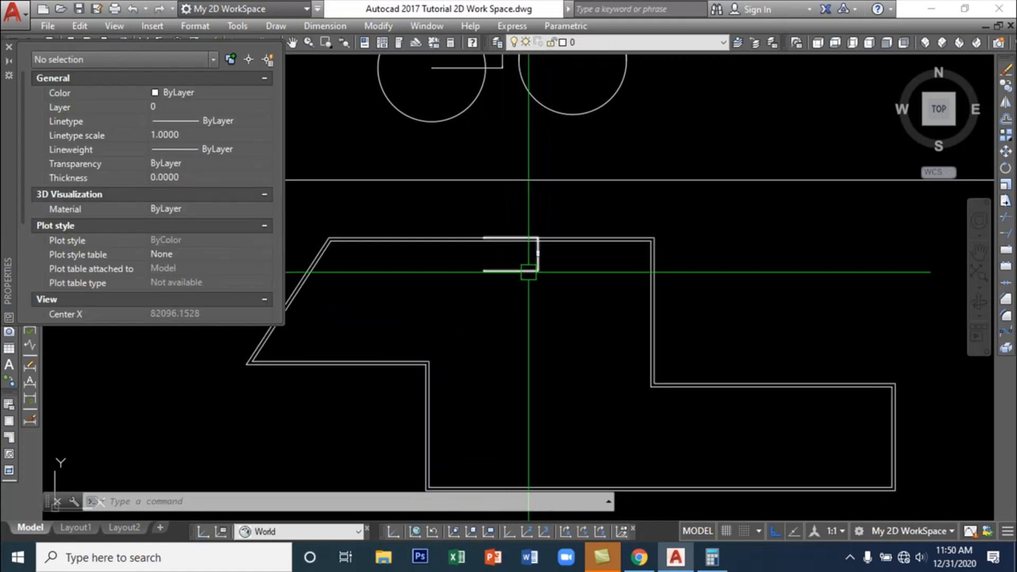
left_click(535, 272)
key("Delete")
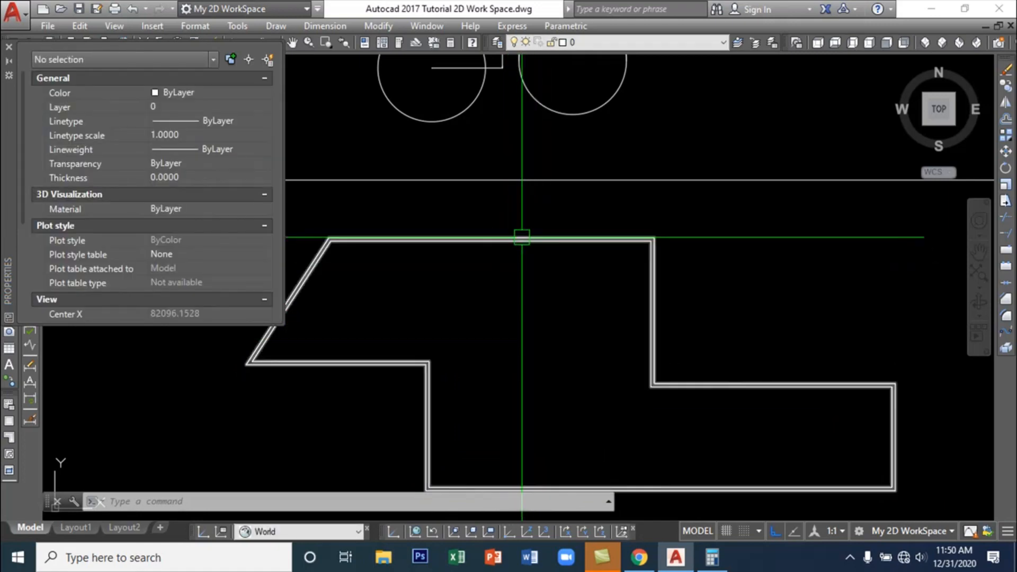
Dimension the narrowed gap between the two parallel lines along the multiline's upper edge
scroll(521, 233, "up", 6)
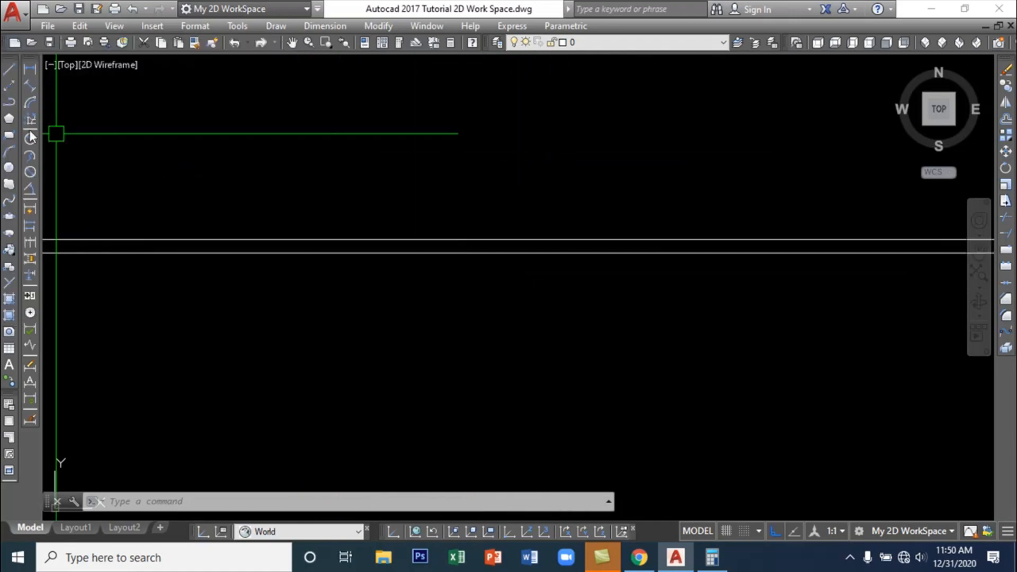
left_click(28, 69)
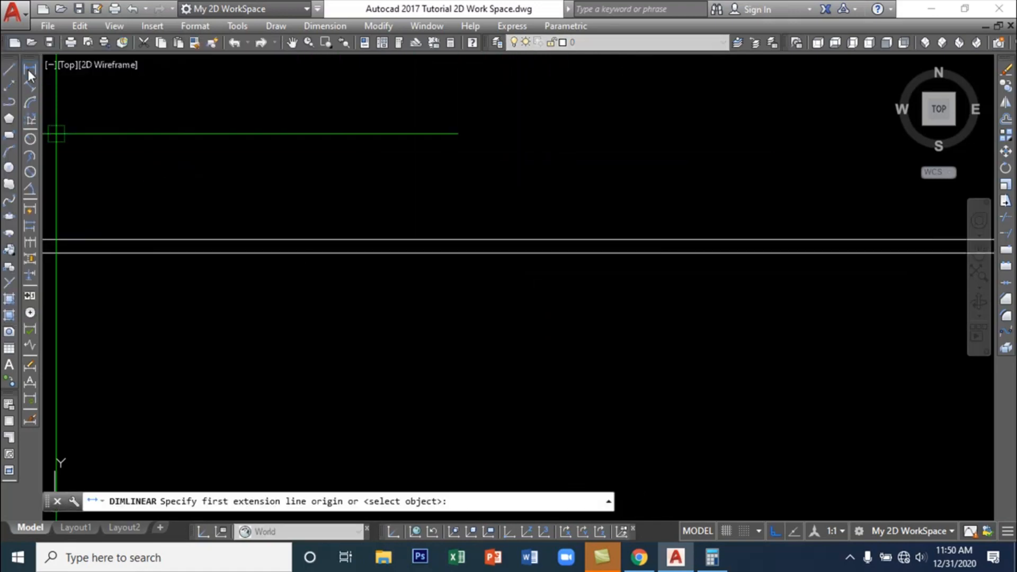
left_click(479, 253)
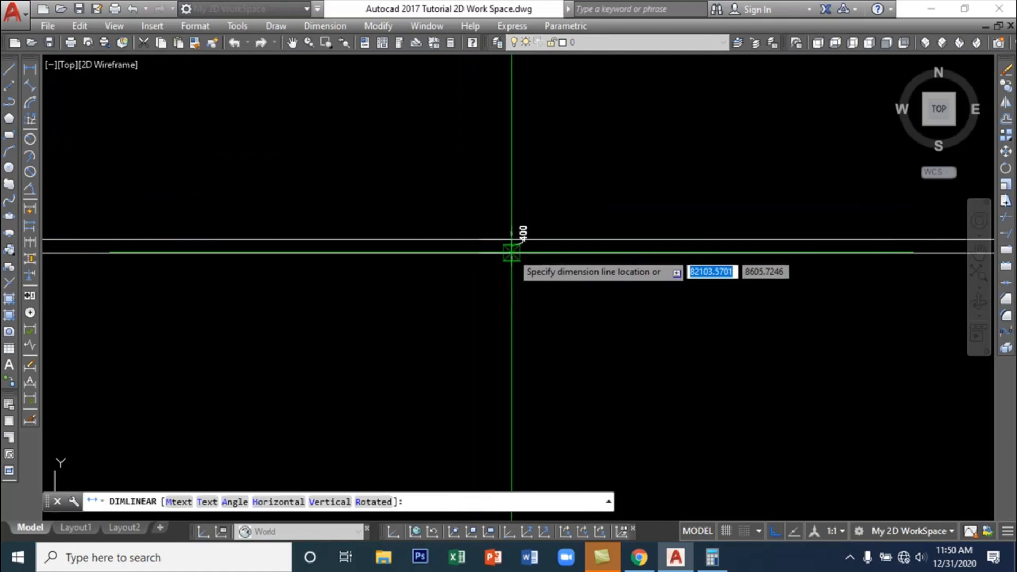
left_click(511, 252)
Examine the narrowed multiline outline and the new spacing dimension on its upper edge
scroll(614, 288, "down", 2)
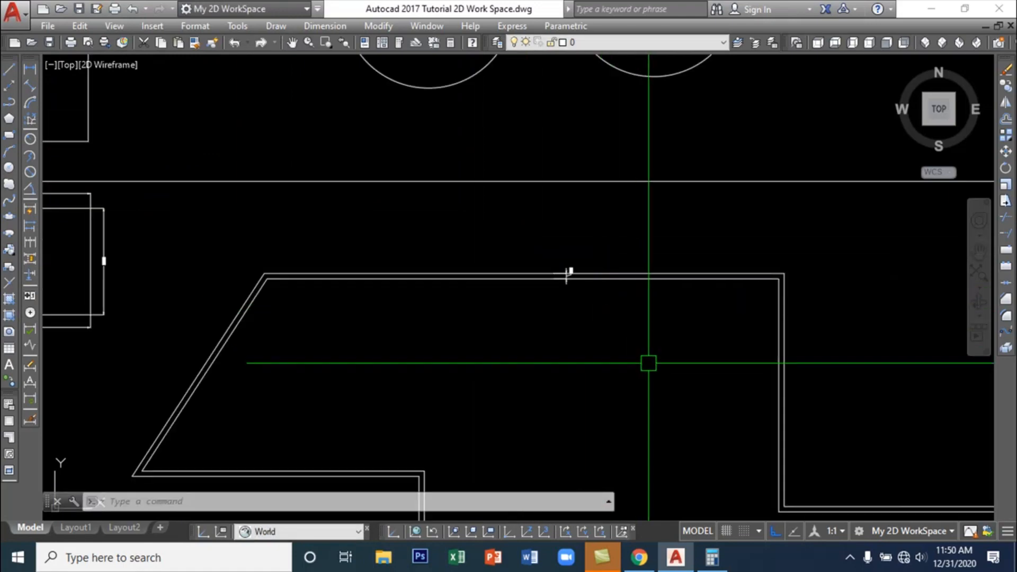
mouse_move(647, 364)
middle_mouse_down()
mouse_move(558, 243)
mouse_move(536, 284)
middle_mouse_up()
scroll(456, 211, "up", 2)
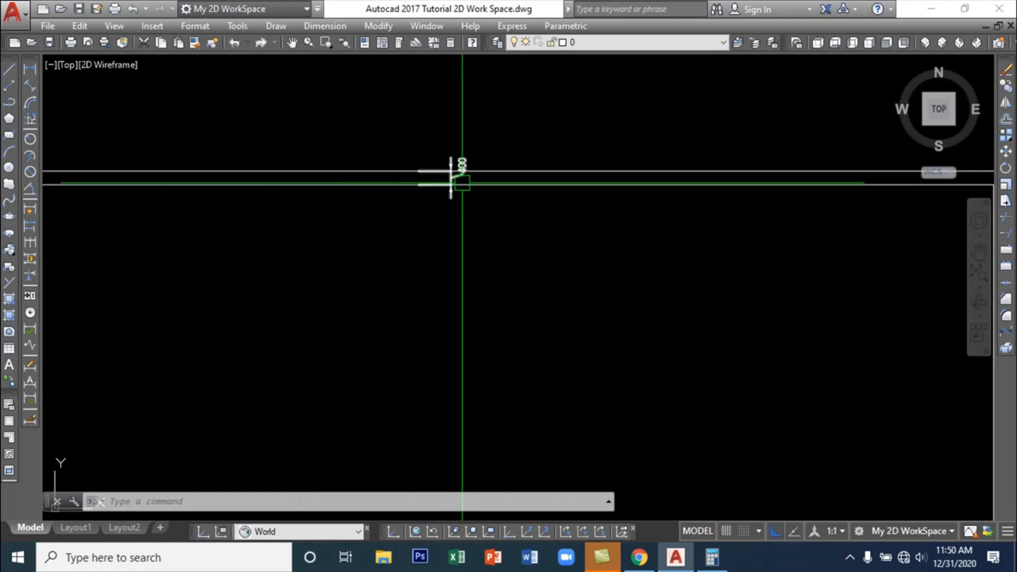
scroll(466, 174, "up", 1)
scroll(485, 191, "down", 1)
scroll(606, 299, "down", 2)
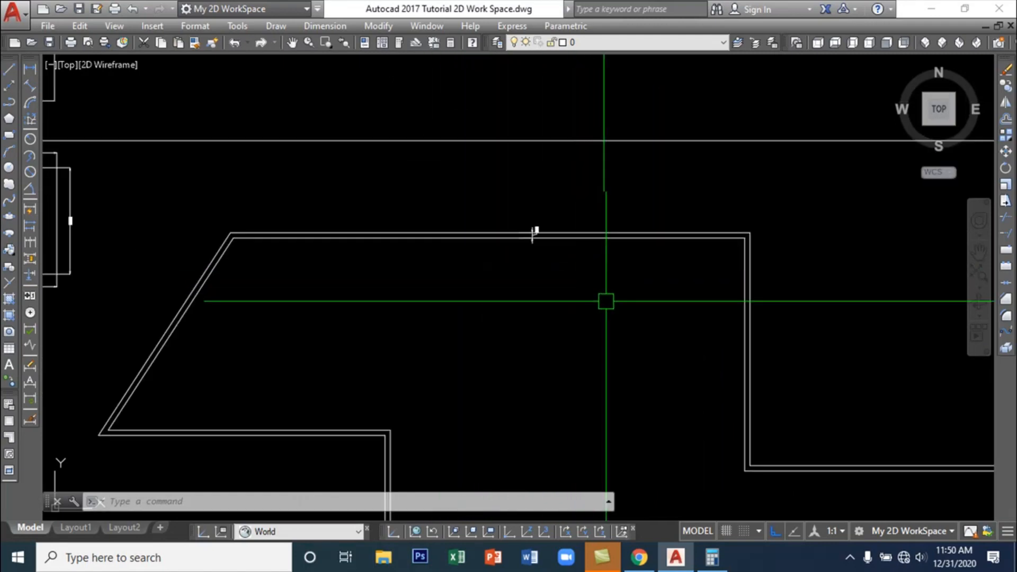
mouse_move(606, 300)
middle_mouse_down()
mouse_move(518, 214)
mouse_move(524, 220)
middle_mouse_up()
scroll(546, 258, "down", 3)
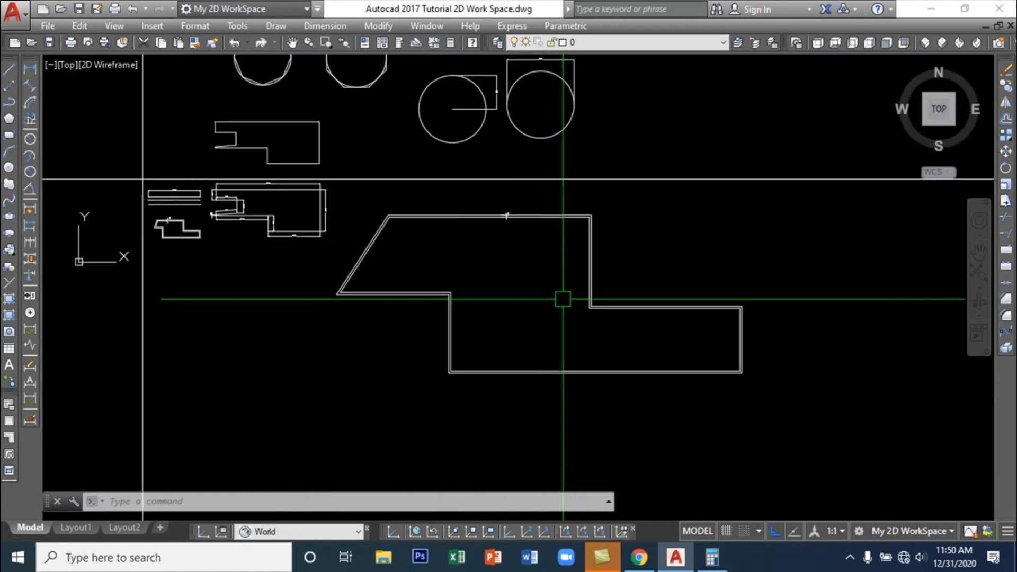
scroll(551, 291, "up", 2)
middle_click_drag(547, 293, 641, 375)
scroll(540, 335, "up", 4)
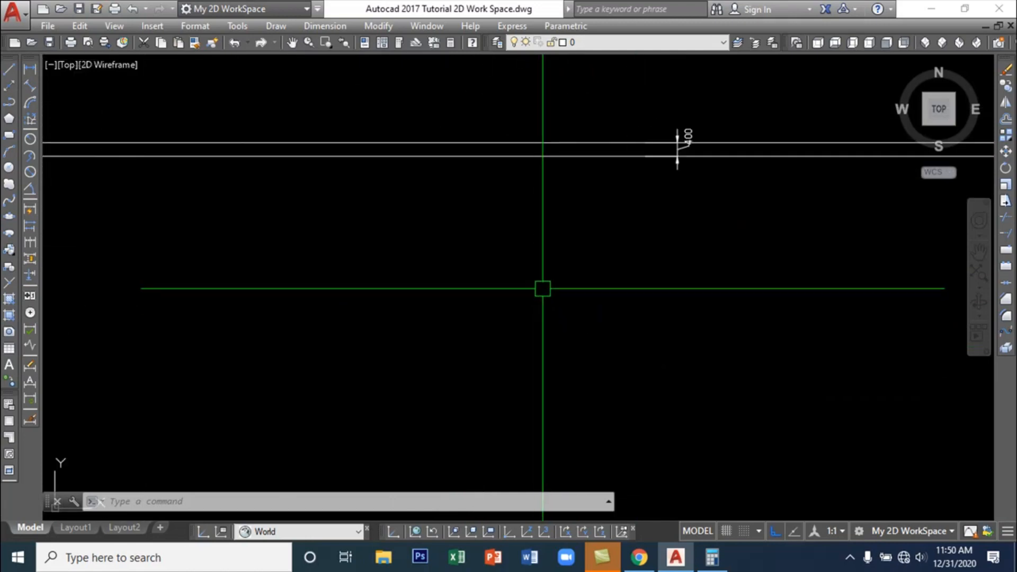
mouse_move(590, 224)
middle_mouse_down()
mouse_move(466, 335)
mouse_move(545, 298)
mouse_move(545, 277)
middle_mouse_up()
scroll(476, 334, "down", 4)
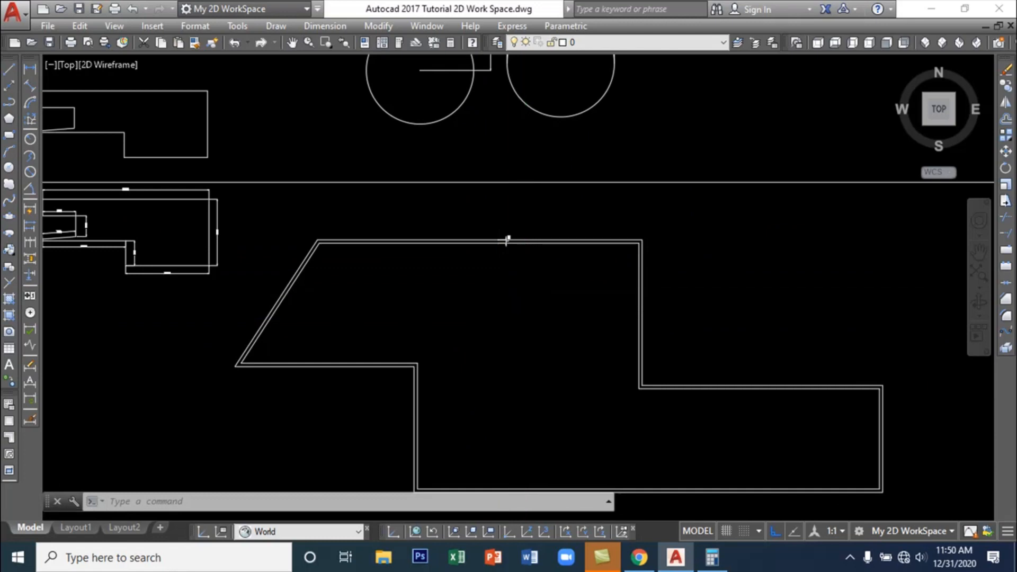
scroll(506, 241, "down", 4)
scroll(518, 247, "up", 4)
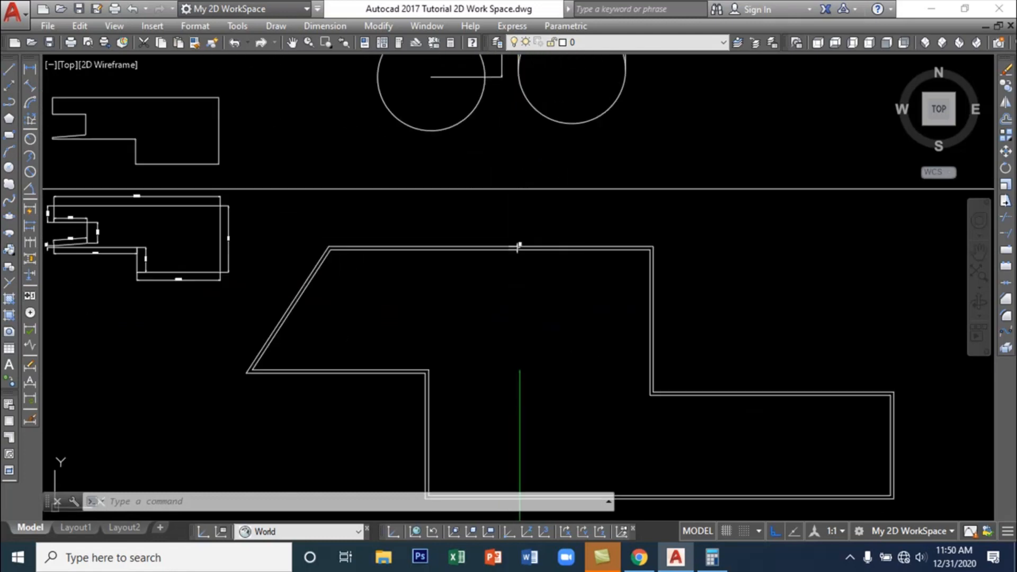
Increase the Mline scale of the stepped outline in its properties to widen the gap between its parallel lines
scroll(518, 247, "up", 4)
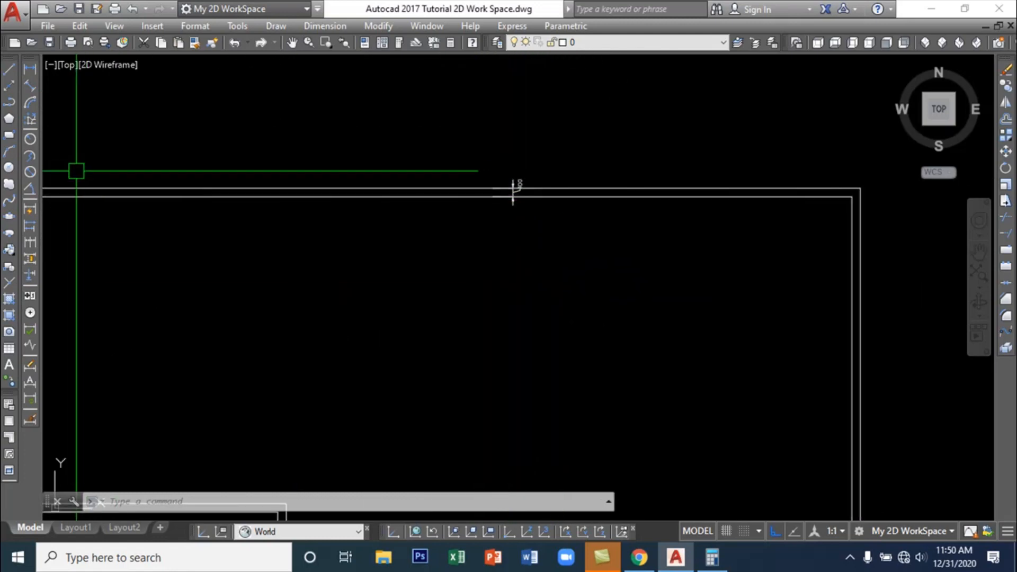
left_click(175, 188)
right_click(176, 189)
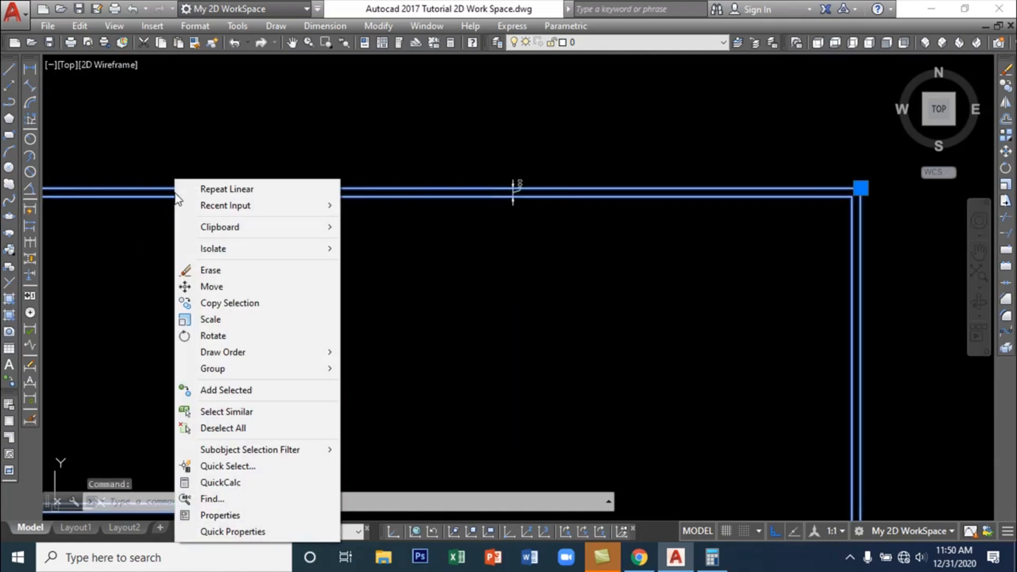
left_click(220, 515)
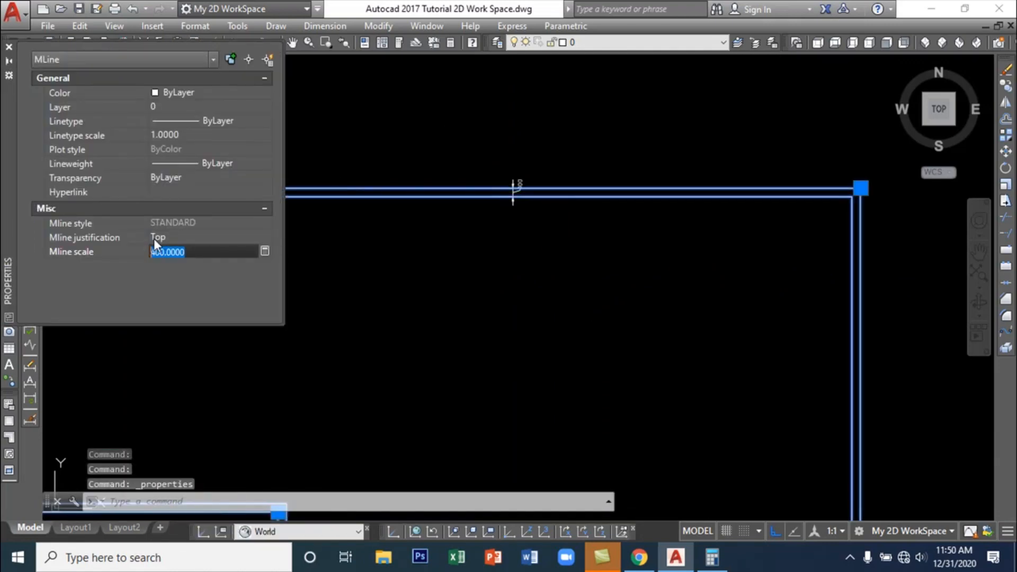
key("Return")
Erase the 400 dimension from the multiline's upper edge and close the object properties
left_click(516, 202)
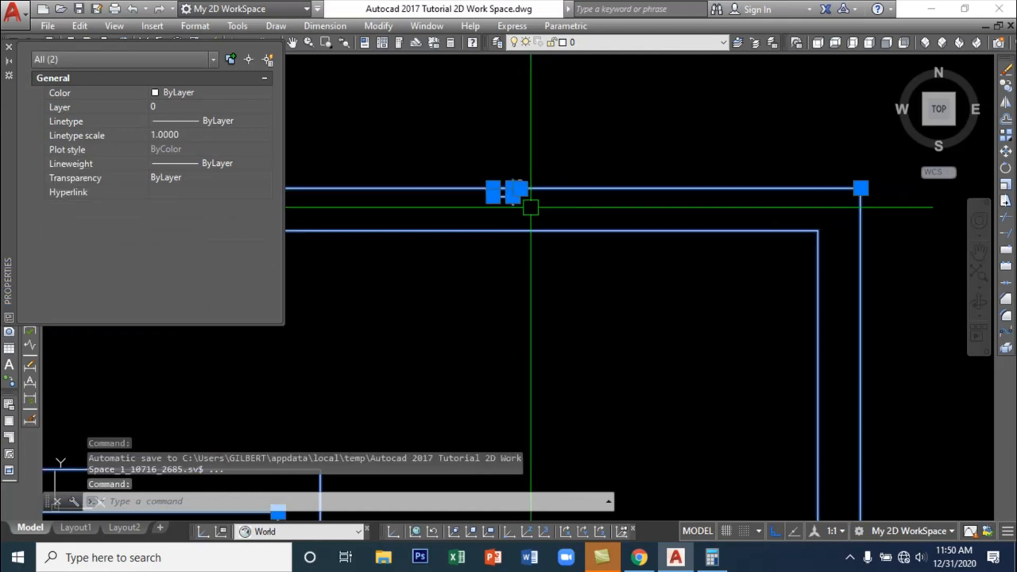
key("Escape")
left_click(518, 201)
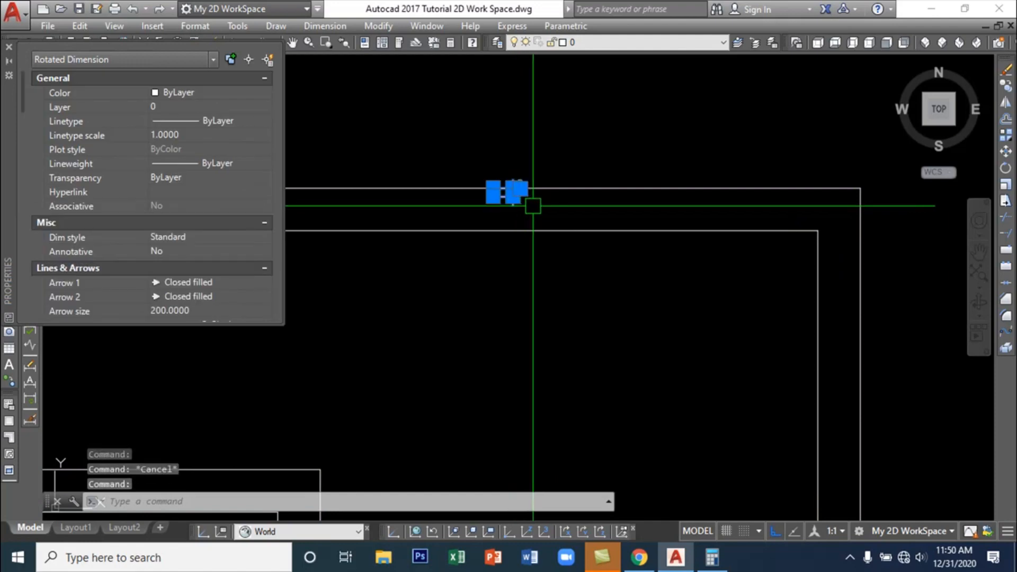
key("Delete")
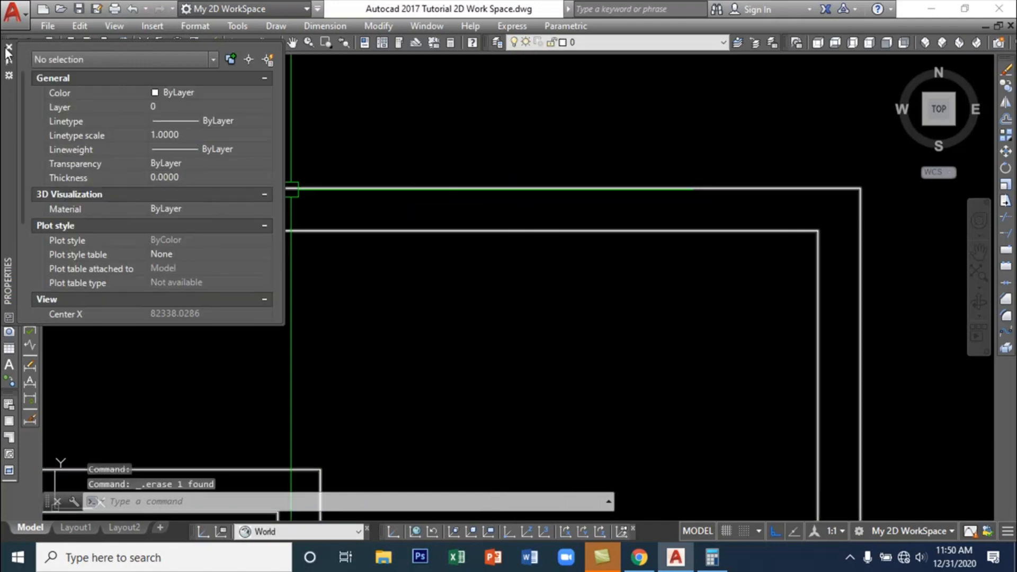
left_click(9, 48)
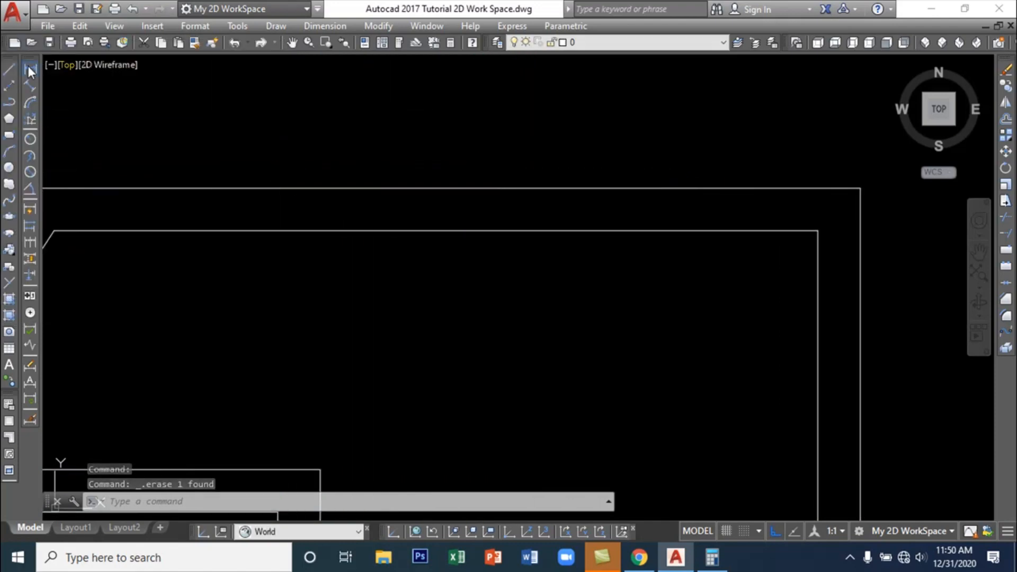
Start a linear dimension of the widened gap from a point on the outer line of the multiline's upper edge
left_click(29, 68)
left_click(464, 187)
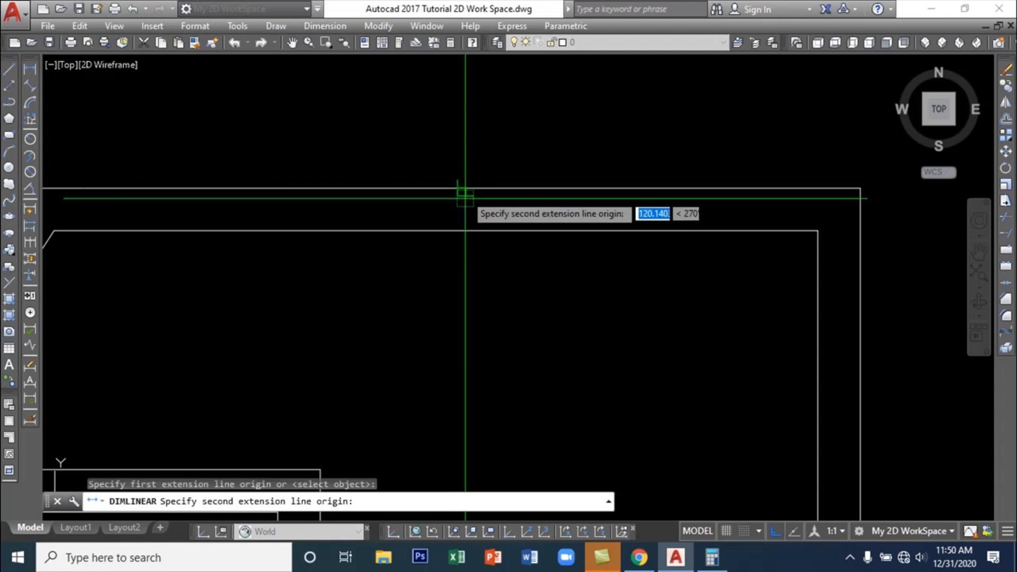
Place a vertical linear dimension between the outer and inner top edges of the large double-line outline
left_click(466, 230)
left_click(502, 215)
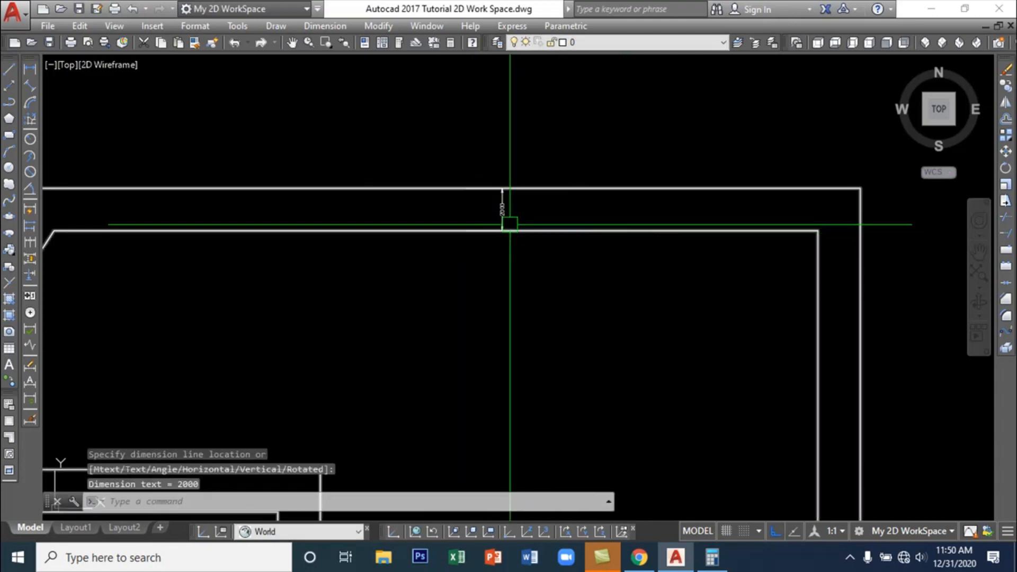
scroll(510, 224, "up", 6)
scroll(509, 212, "down", 4)
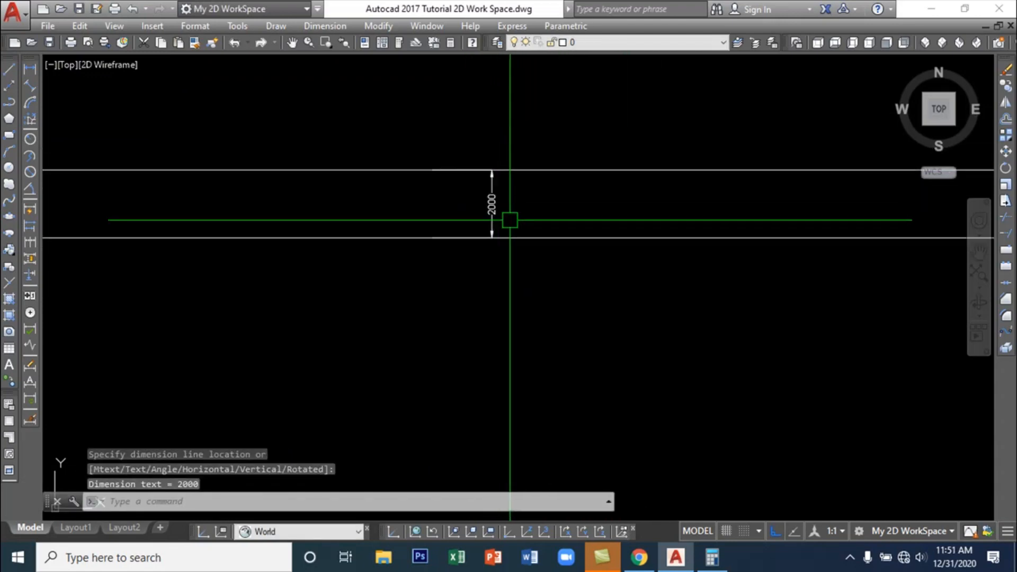
scroll(510, 220, "down", 8)
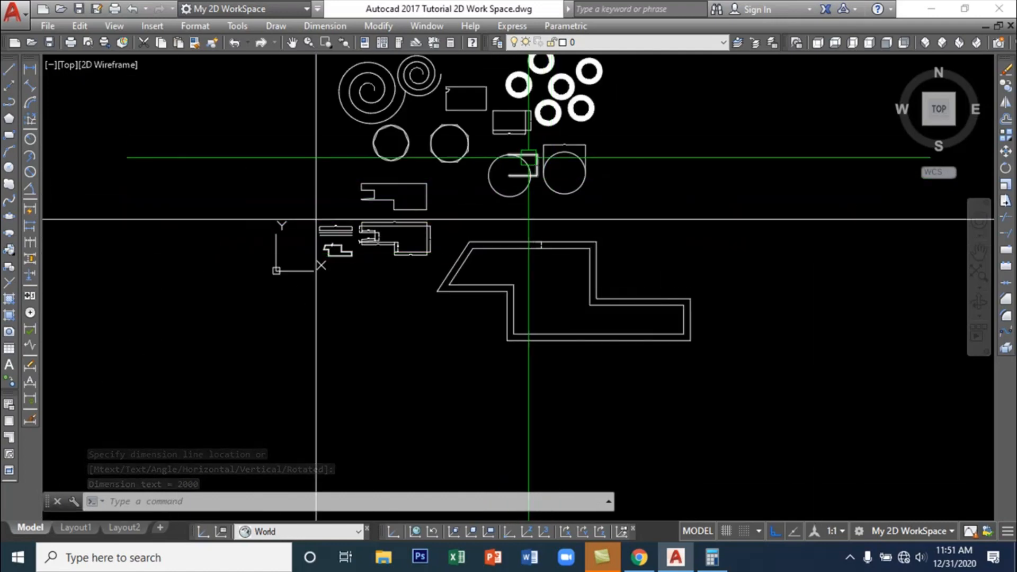
Modify the Standard dimension style to use a text height of 500 and an arrow size of 400
scroll(528, 157, "up", 8)
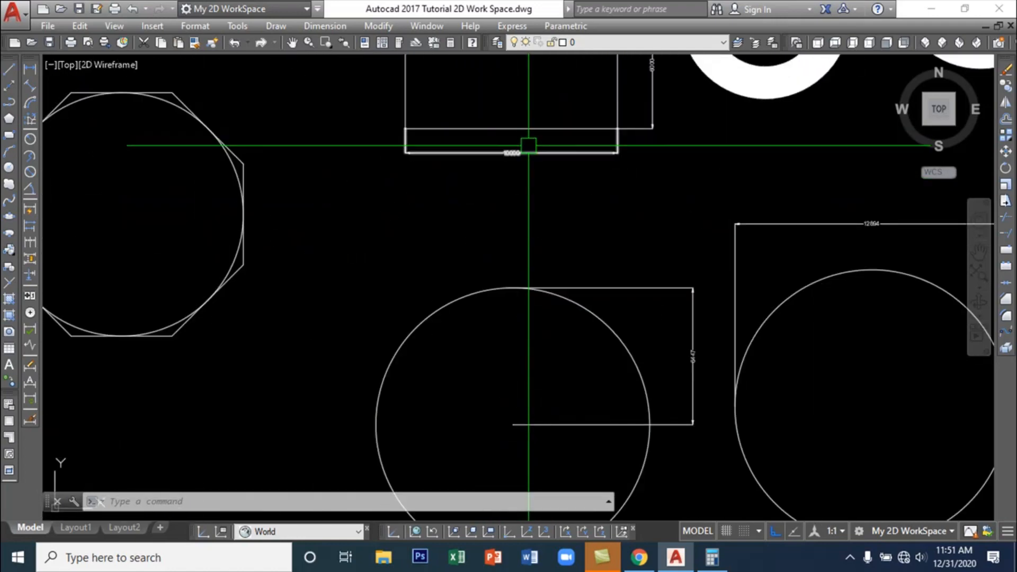
scroll(528, 145, "down", 9)
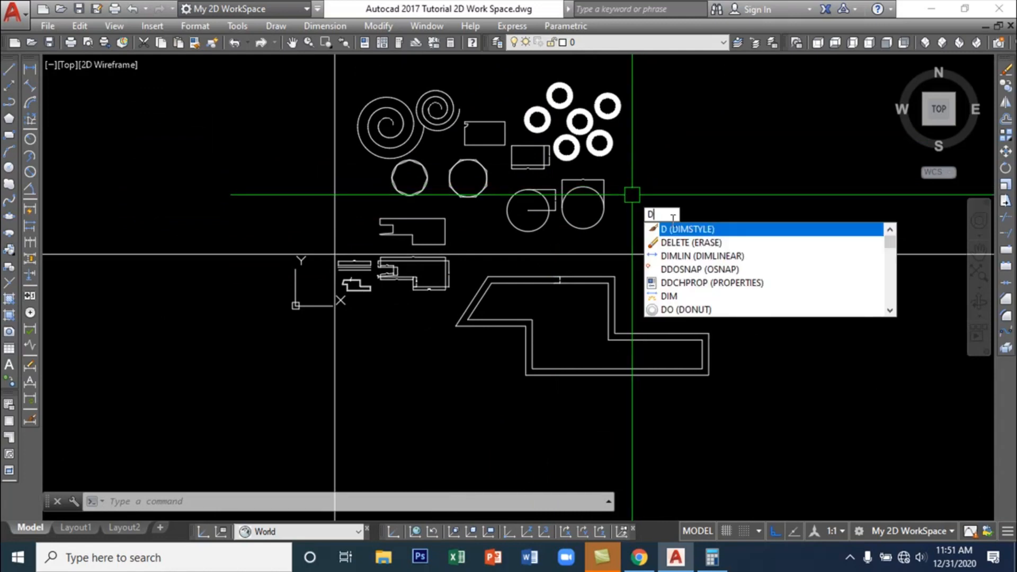
left_click(670, 232)
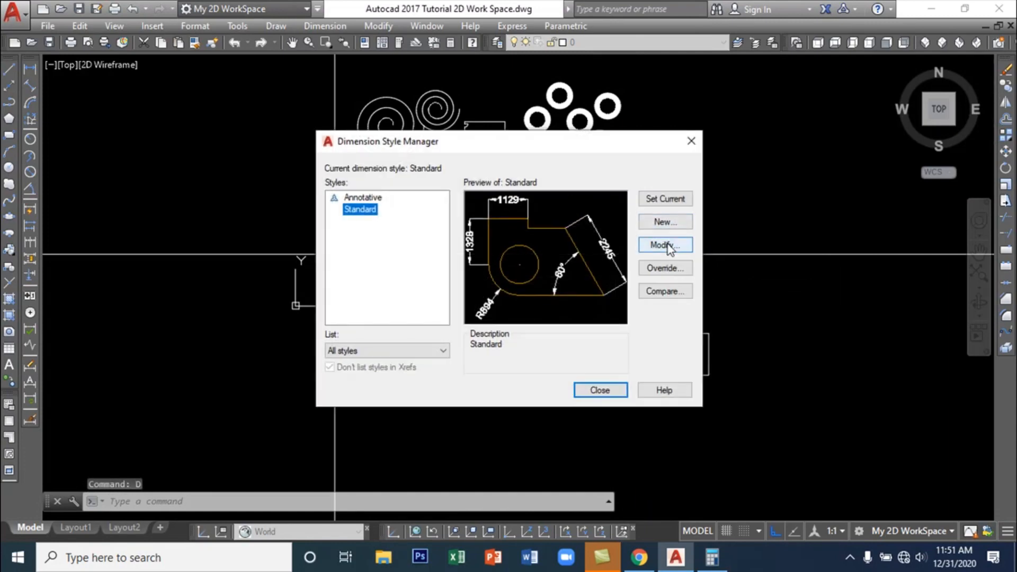
left_click(670, 247)
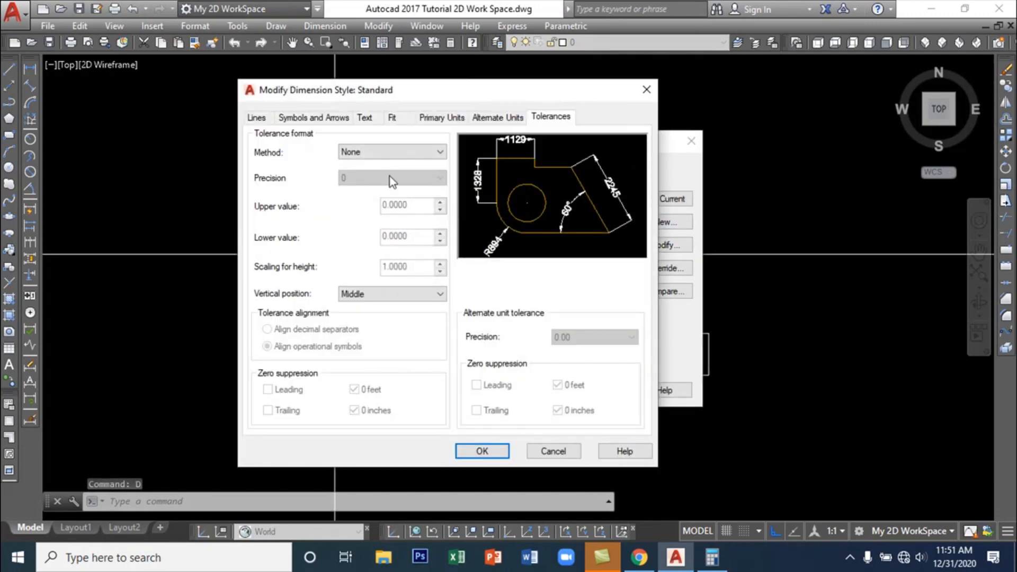
left_click(365, 118)
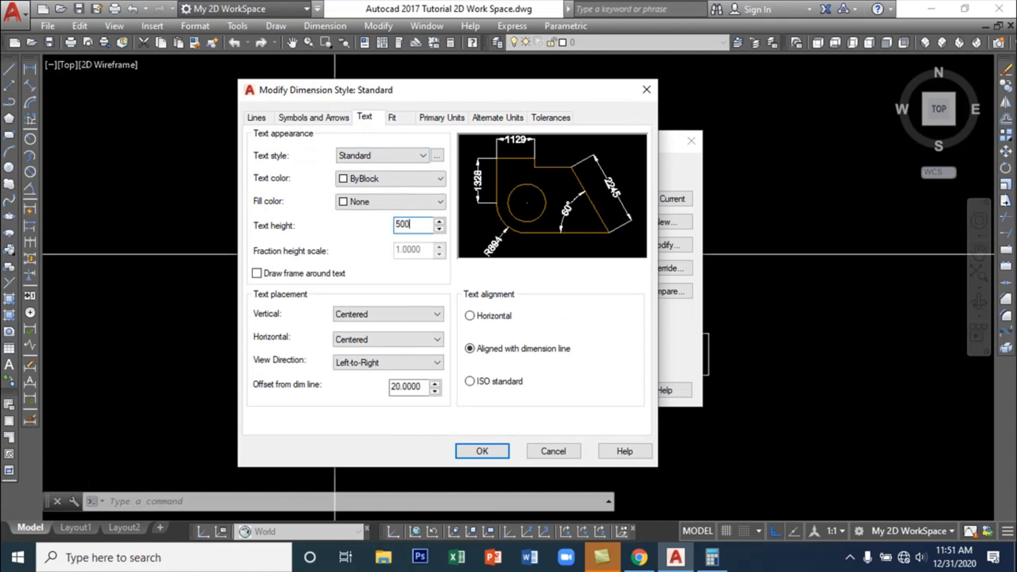
left_click(332, 118)
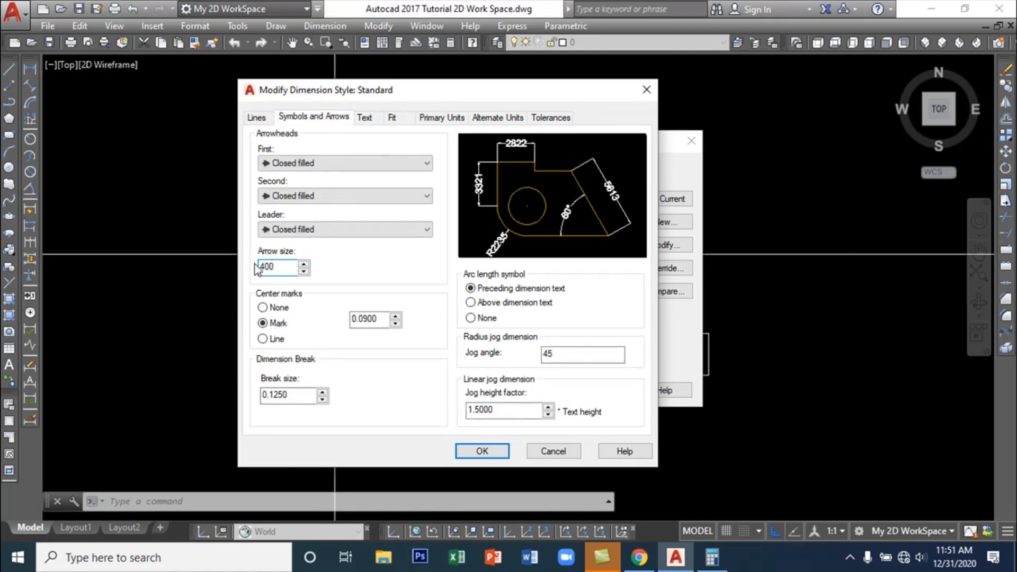
left_click(479, 452)
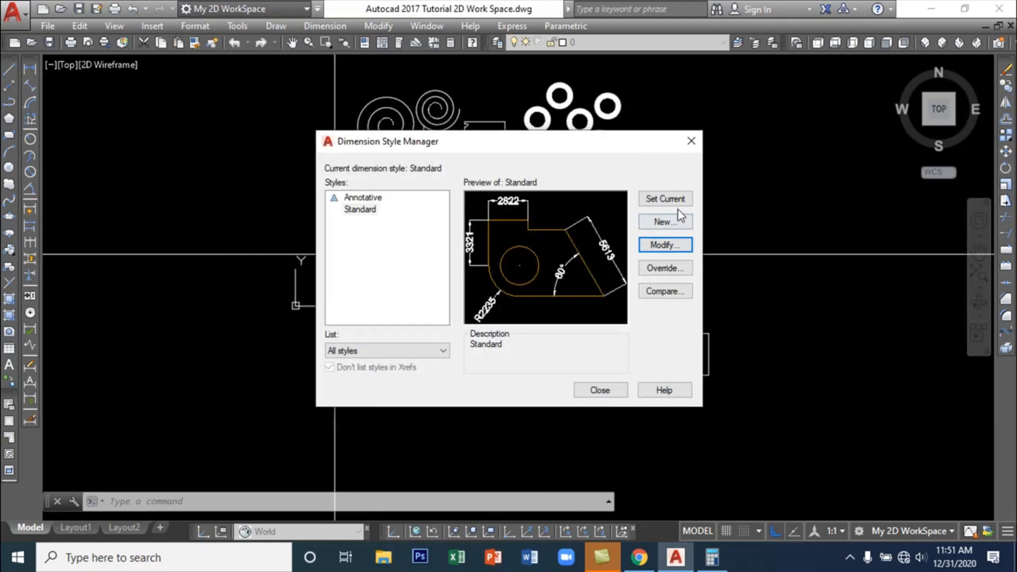
left_click(612, 393)
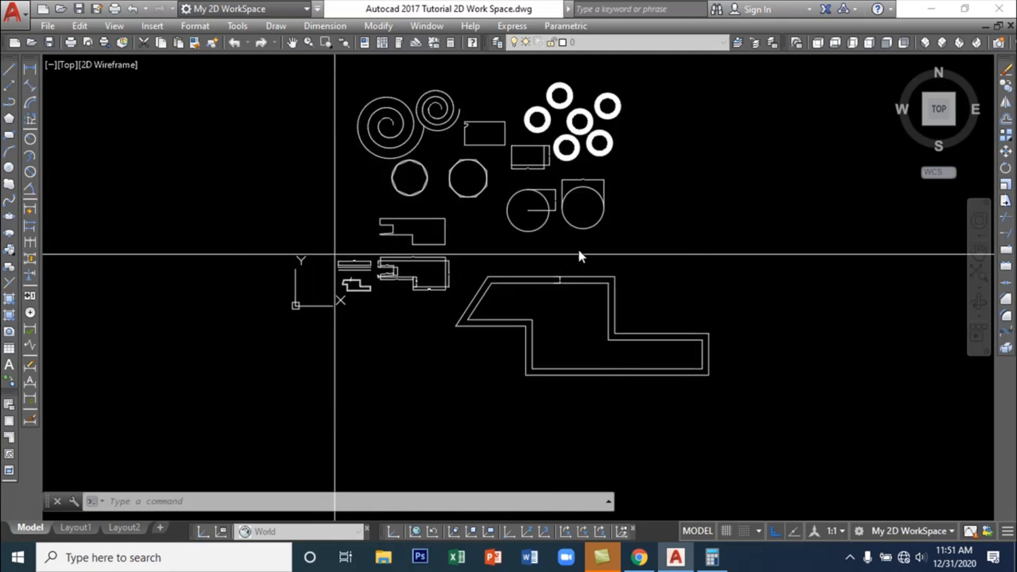
Examine the dimension text and arrow size on the double-line outline and across the other dimensioned shapes
scroll(561, 277, "up", 5)
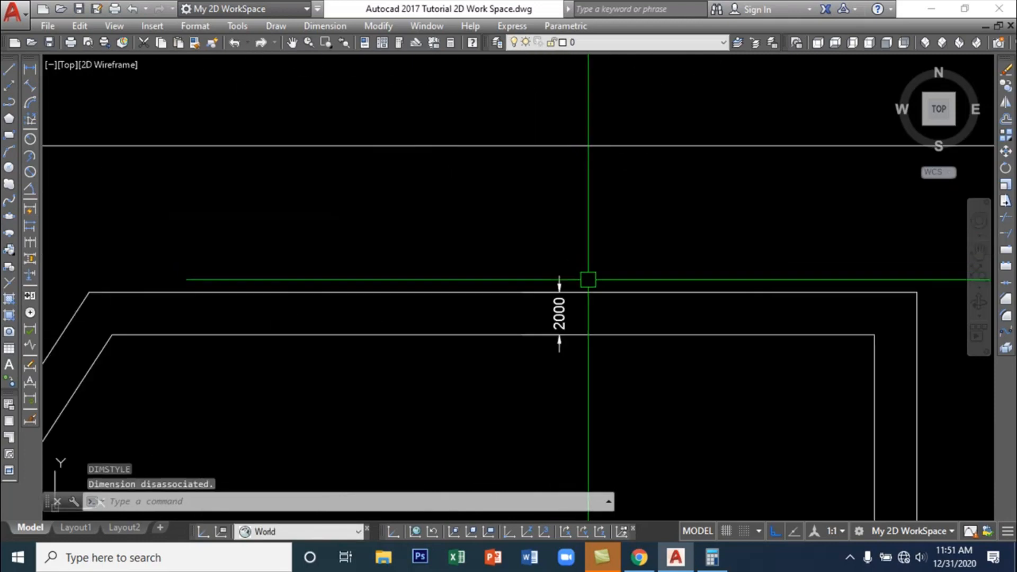
scroll(586, 279, "down", 3)
mouse_move(618, 340)
middle_mouse_down()
mouse_move(641, 233)
mouse_move(577, 313)
mouse_move(583, 290)
mouse_move(593, 365)
middle_mouse_up()
scroll(596, 252, "down", 2)
scroll(557, 300, "up", 2)
scroll(540, 281, "down", 2)
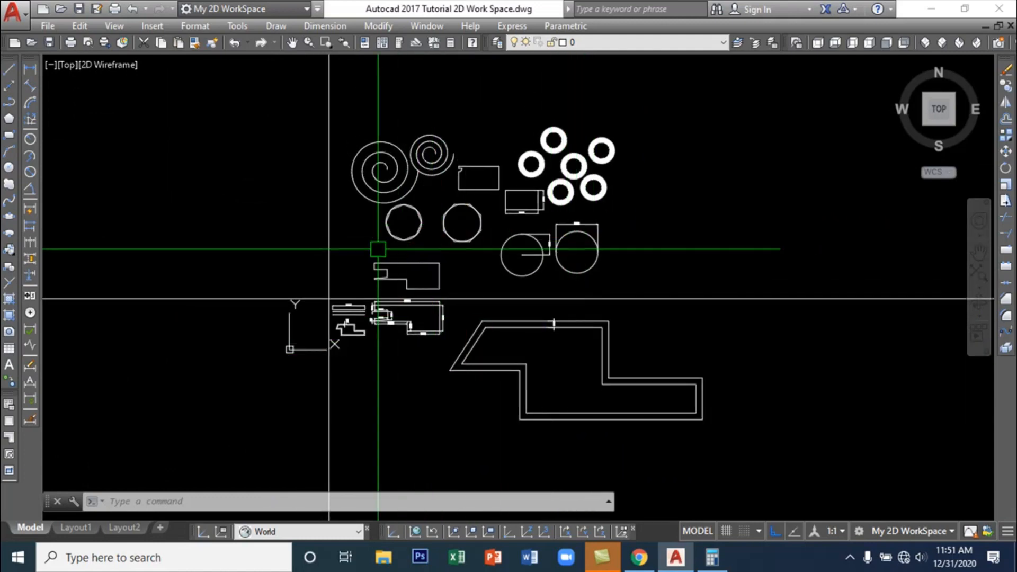
mouse_move(378, 251)
middle_mouse_down()
mouse_move(531, 283)
mouse_move(495, 261)
middle_mouse_up()
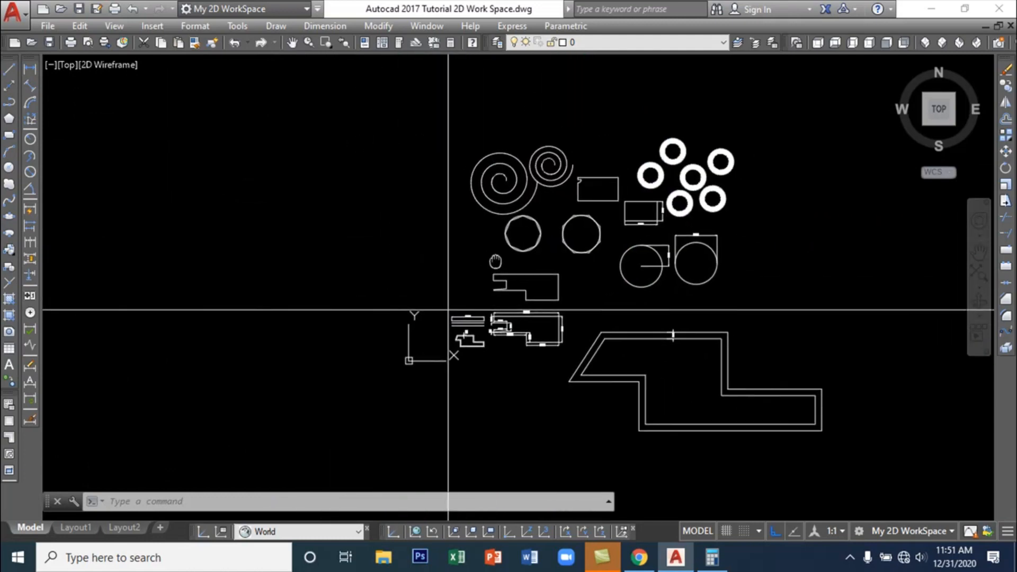
Draw an open, looping freehand spline using the Fit Points method in the empty area east of the two dimensioned circles
left_click(276, 26)
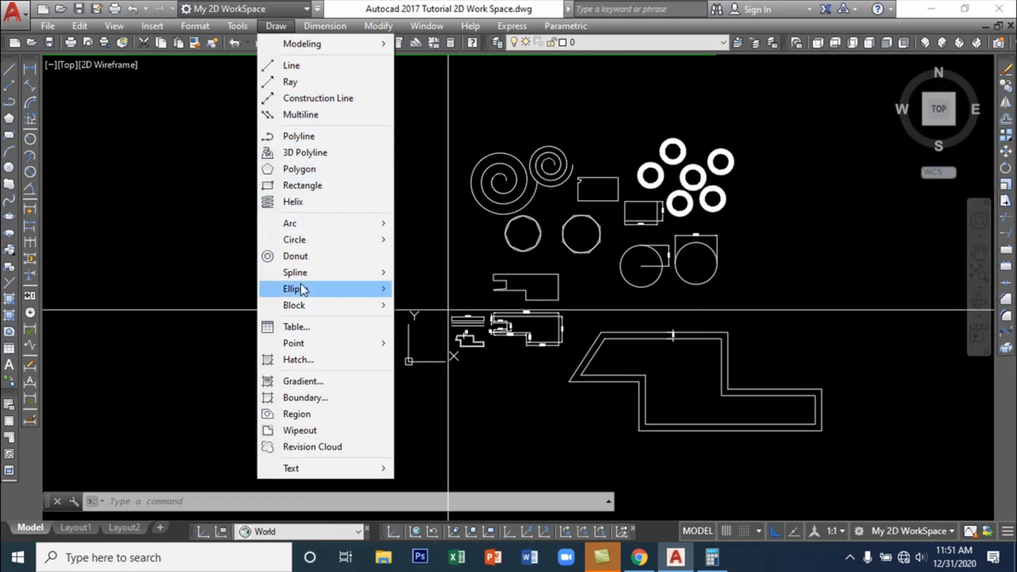
mouse_move(336, 273)
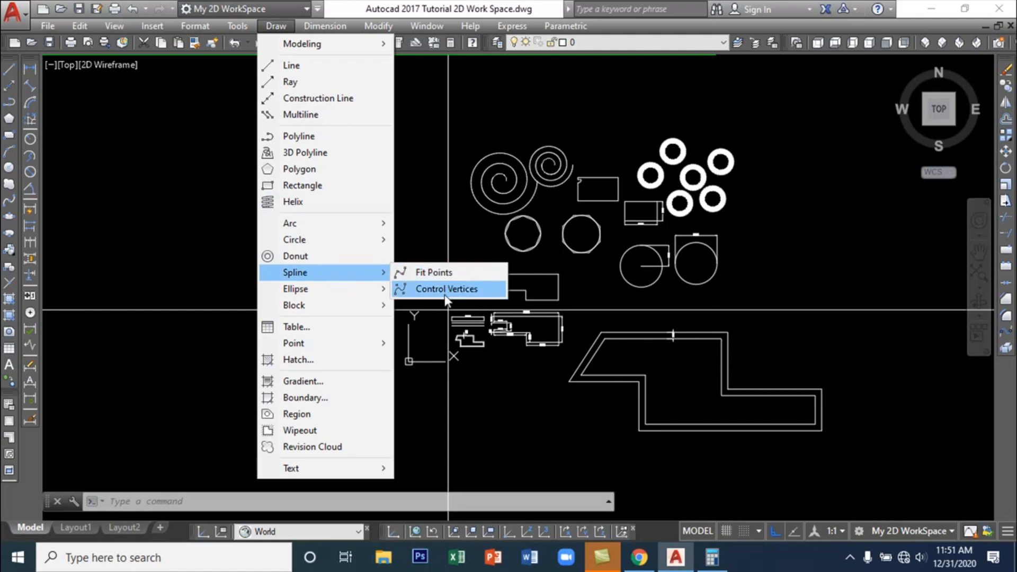
left_click(446, 273)
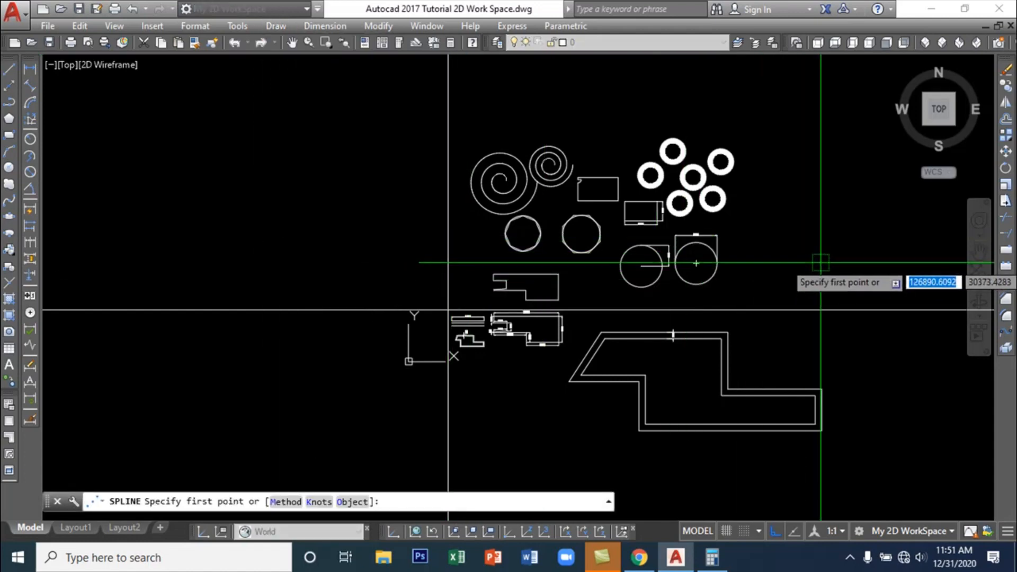
scroll(820, 264, "down", 1)
middle_click_drag(820, 263, 579, 270)
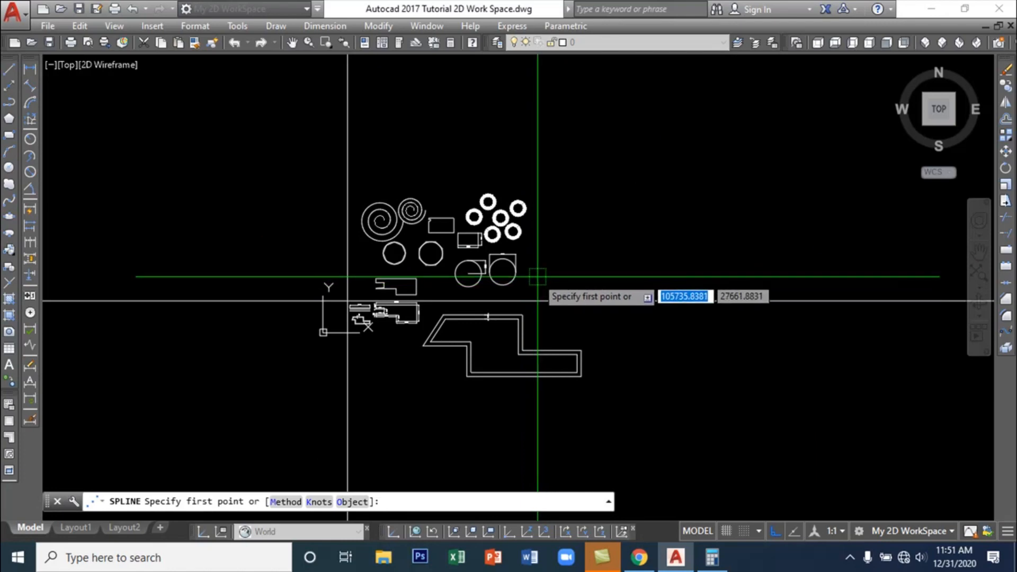
left_click(576, 266)
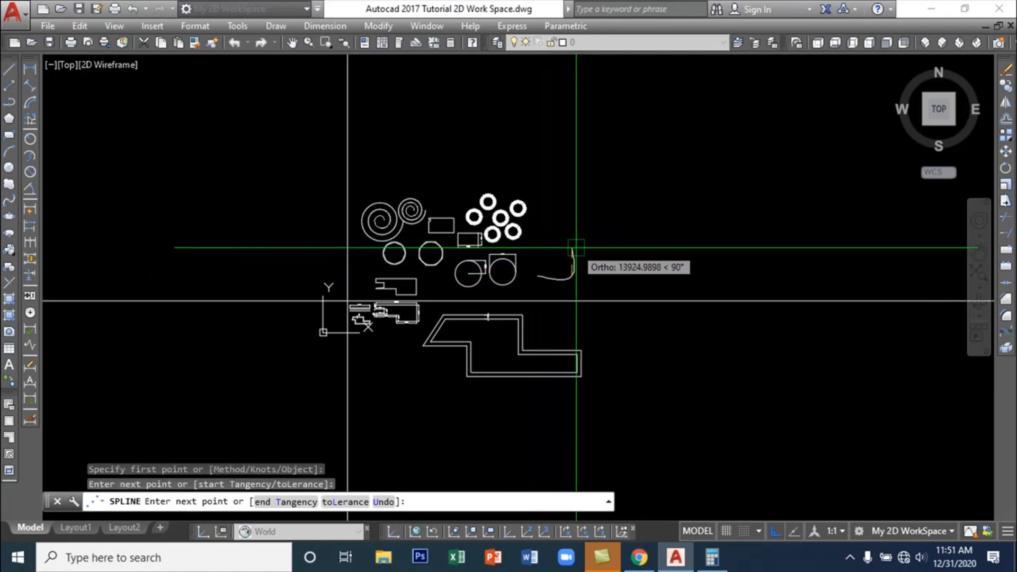
left_click(577, 248)
left_click(616, 264)
left_click(658, 269)
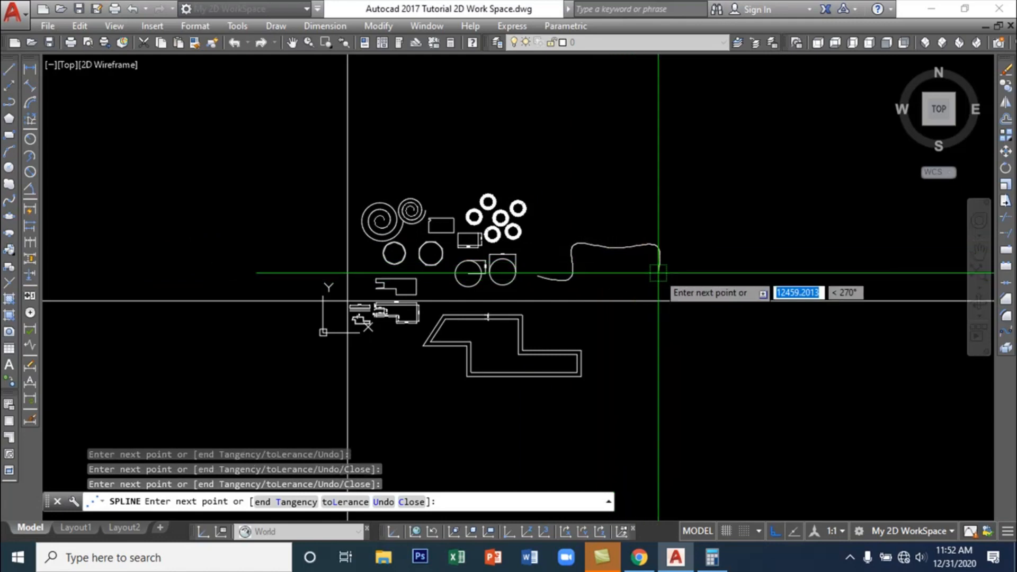
left_click(623, 291)
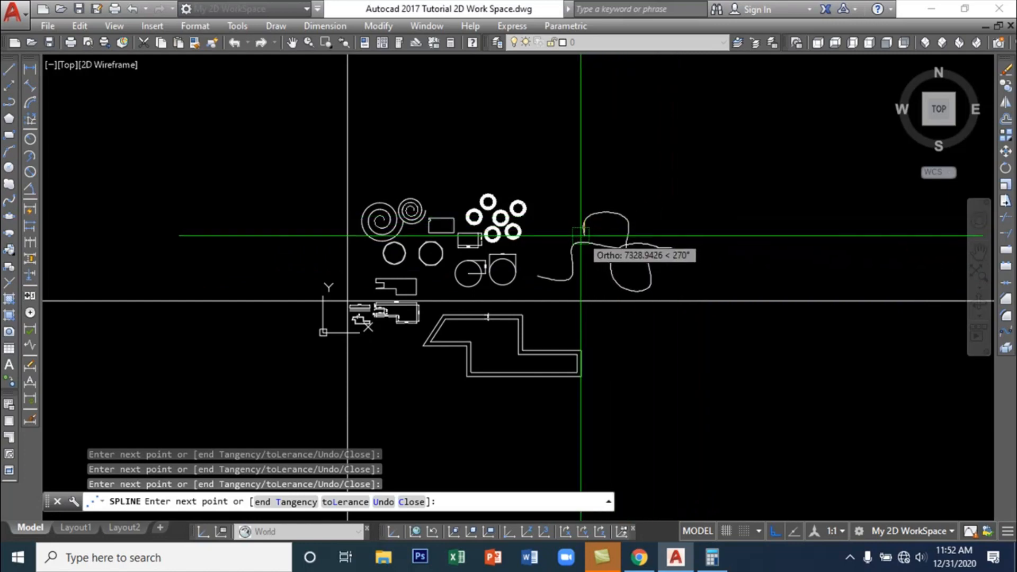
key("Return")
Select the looping spline and examine how the curve follows its fit points
left_click(622, 250)
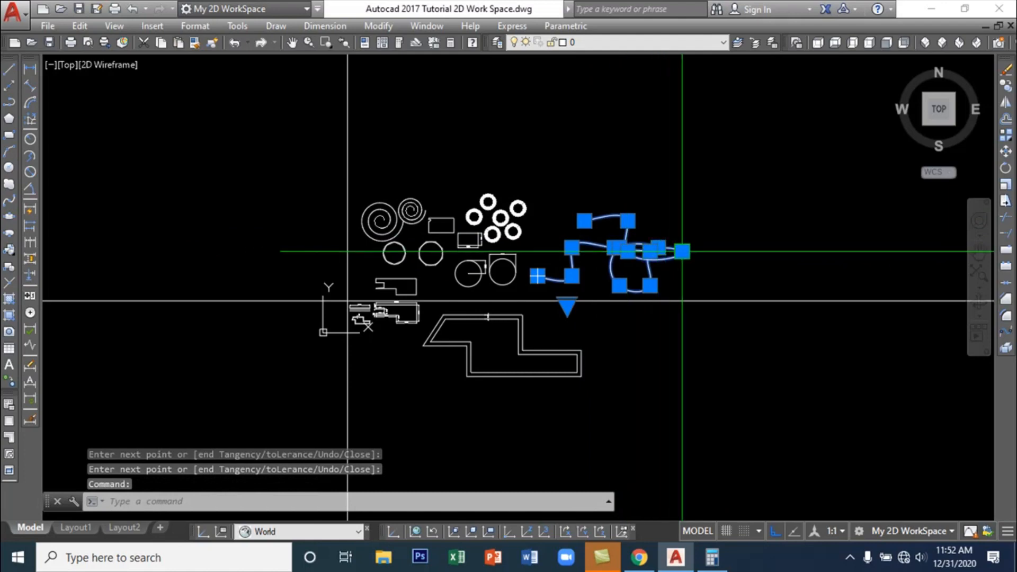
scroll(588, 250, "up", 6)
middle_click_drag(647, 221, 468, 176)
scroll(454, 182, "down", 6)
scroll(420, 238, "up", 2)
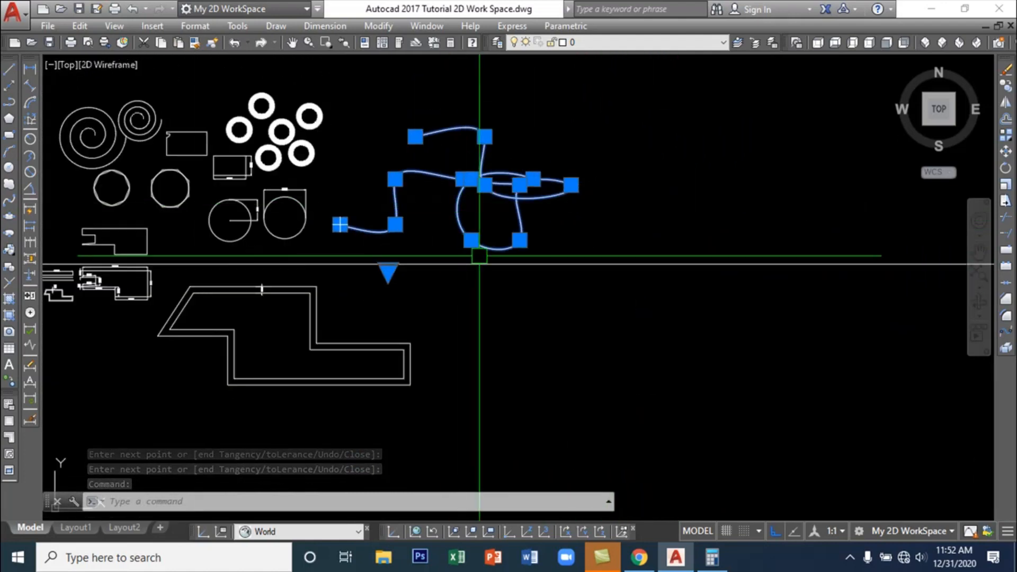
middle_click_drag(506, 297, 544, 293)
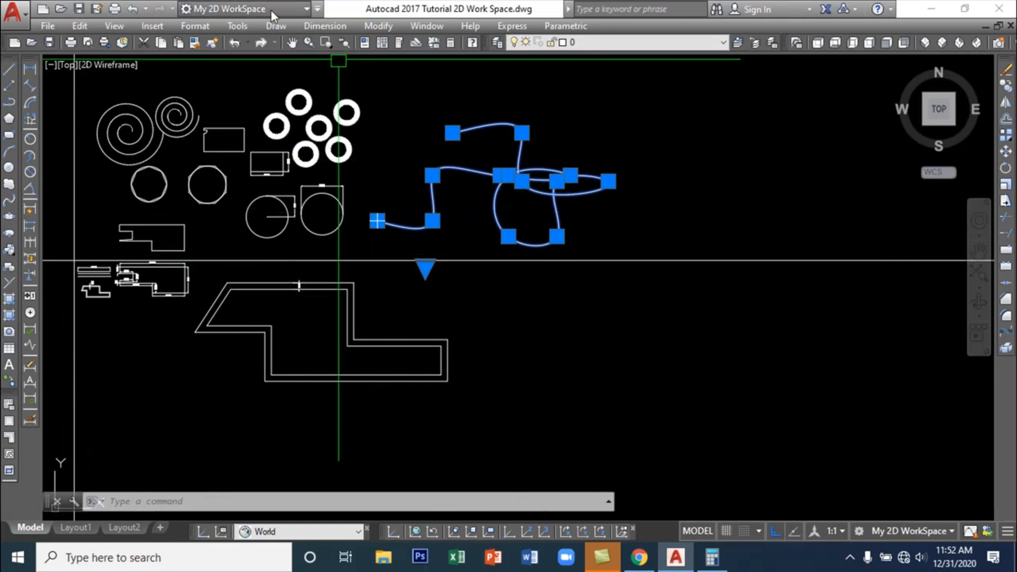
Draw an open, wavy spline using the Control Vertices method above the fit-point spline, ending close to its own start point
left_click(272, 26)
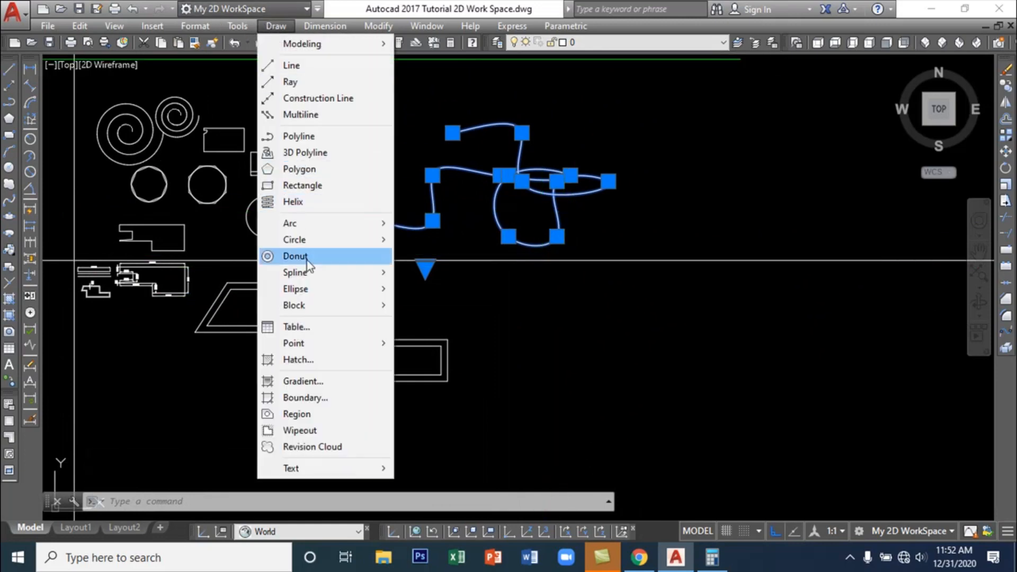
mouse_move(328, 278)
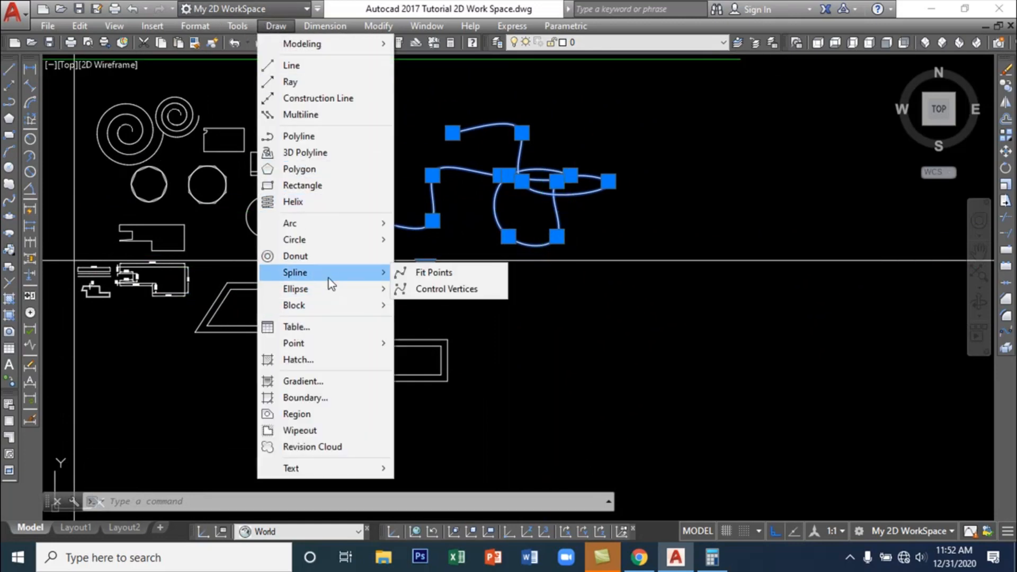
left_click(432, 291)
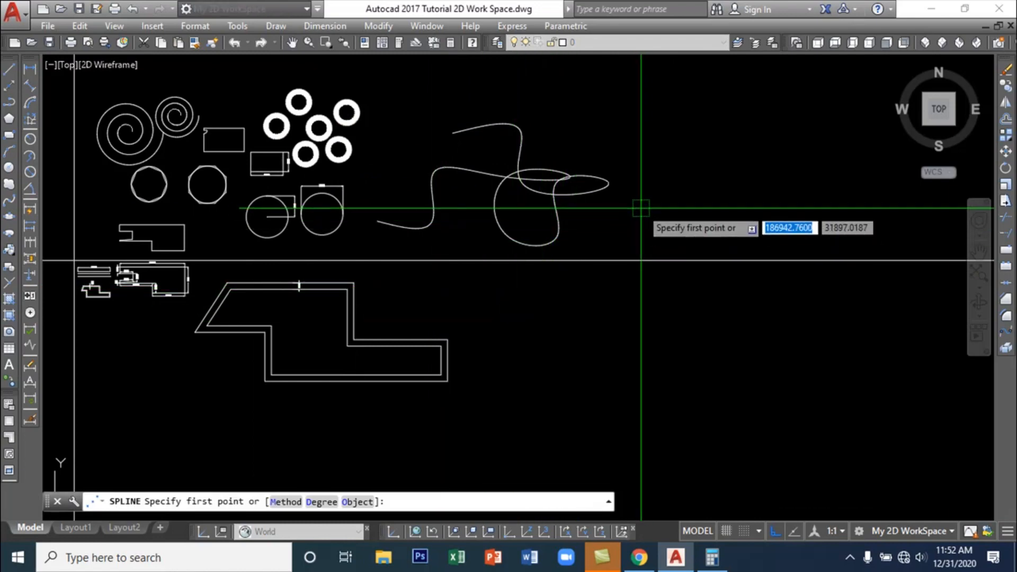
middle_click_drag(668, 186, 613, 286)
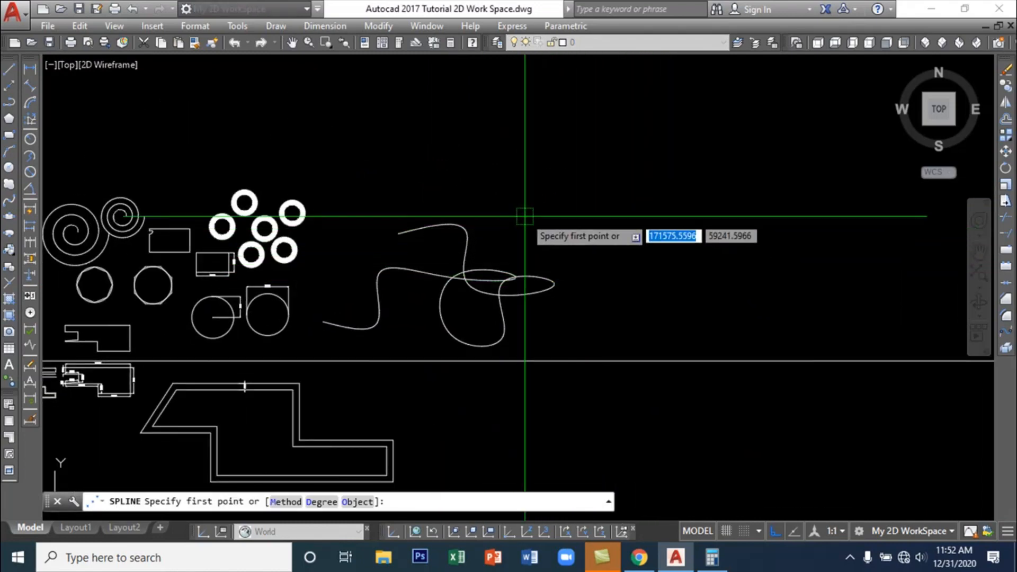
left_click(345, 151)
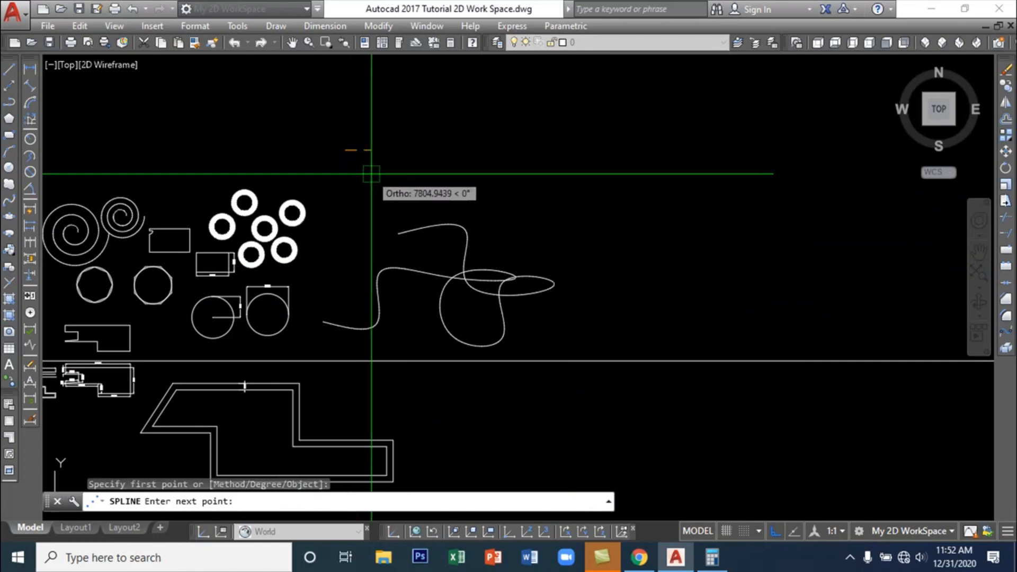
left_click(377, 173)
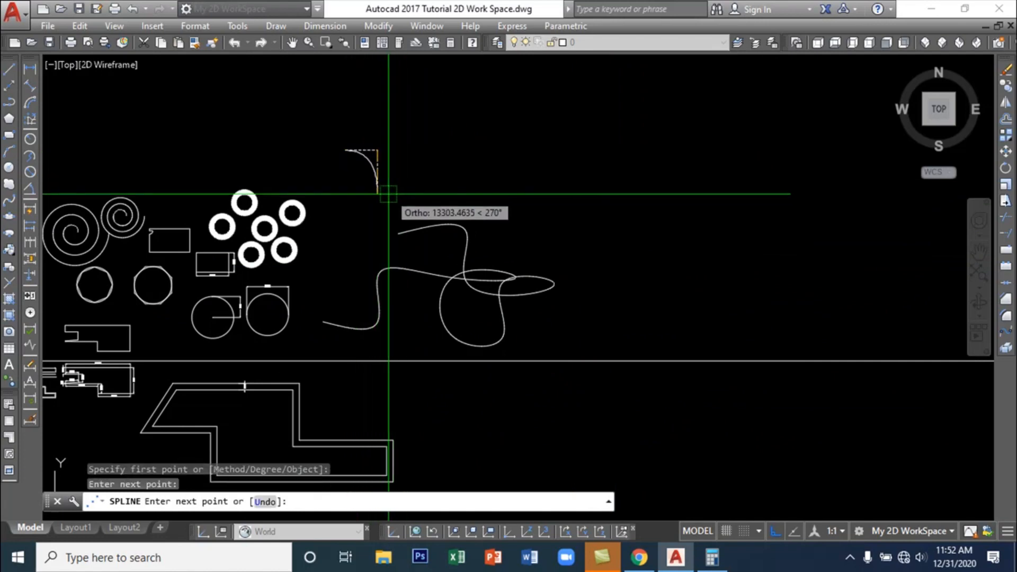
left_click(380, 192)
left_click(455, 194)
left_click(454, 143)
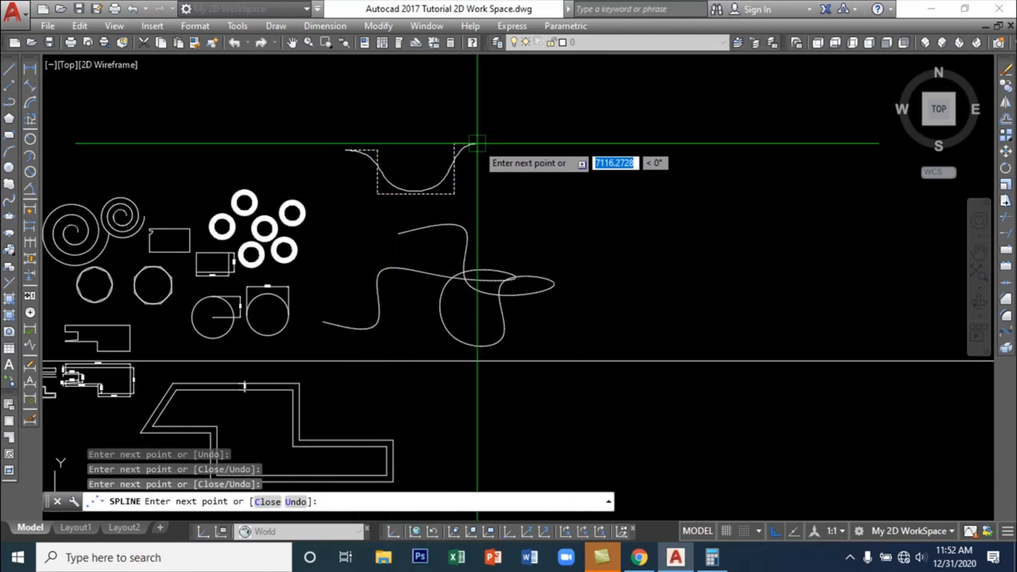
left_click(502, 159)
left_click(522, 185)
left_click(547, 183)
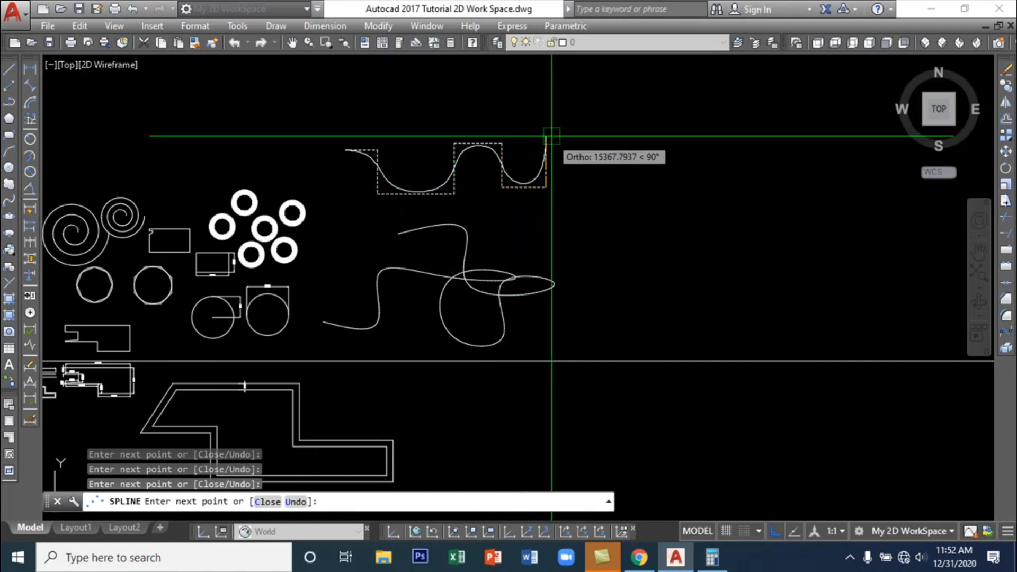
left_click(546, 95)
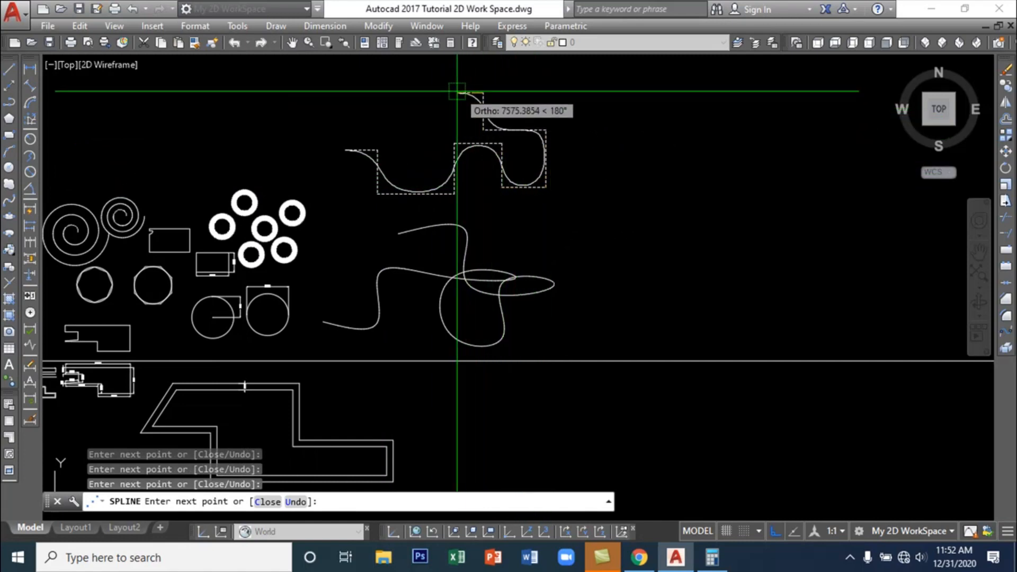
left_click(415, 109)
left_click(415, 138)
left_click(357, 139)
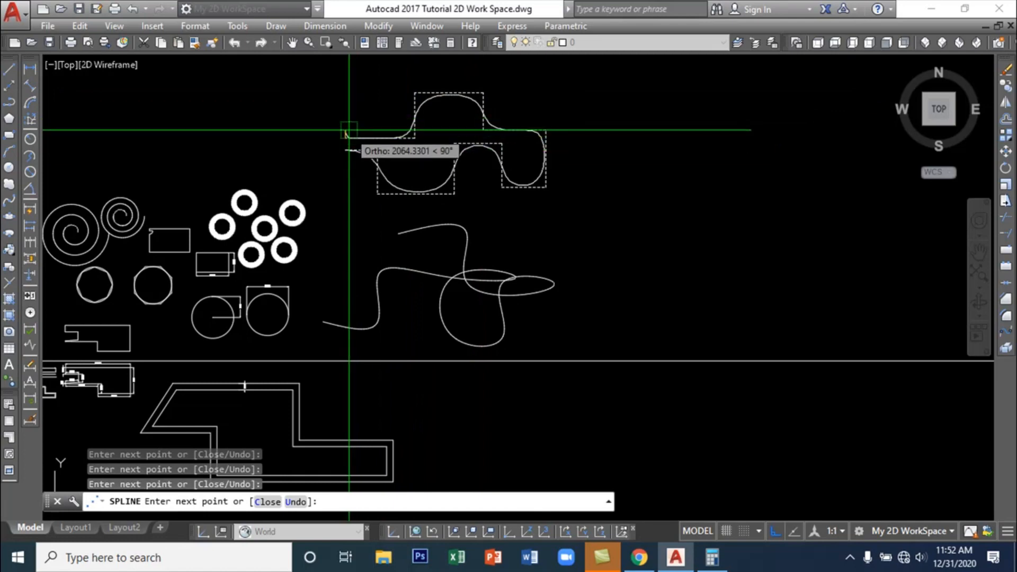
key("Return")
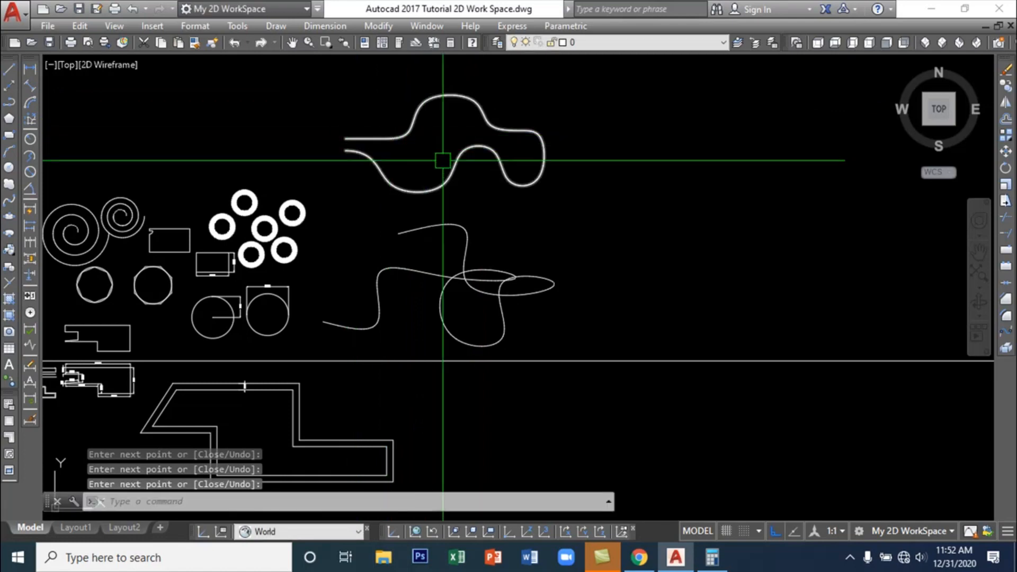
Stretch the upper control vertex at the east end of the wavy spline's top hump a short distance east
left_click(405, 134)
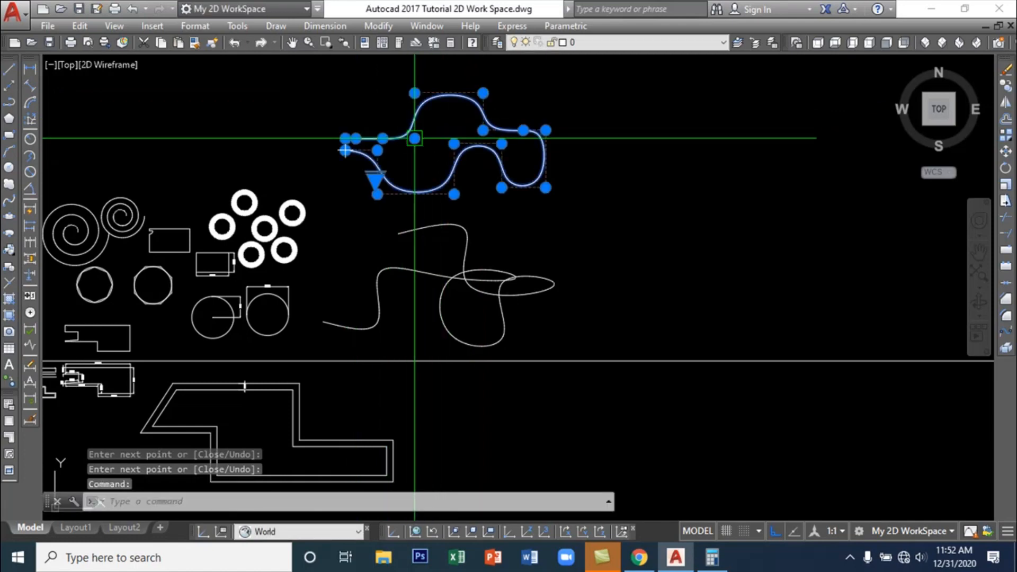
left_click(490, 92)
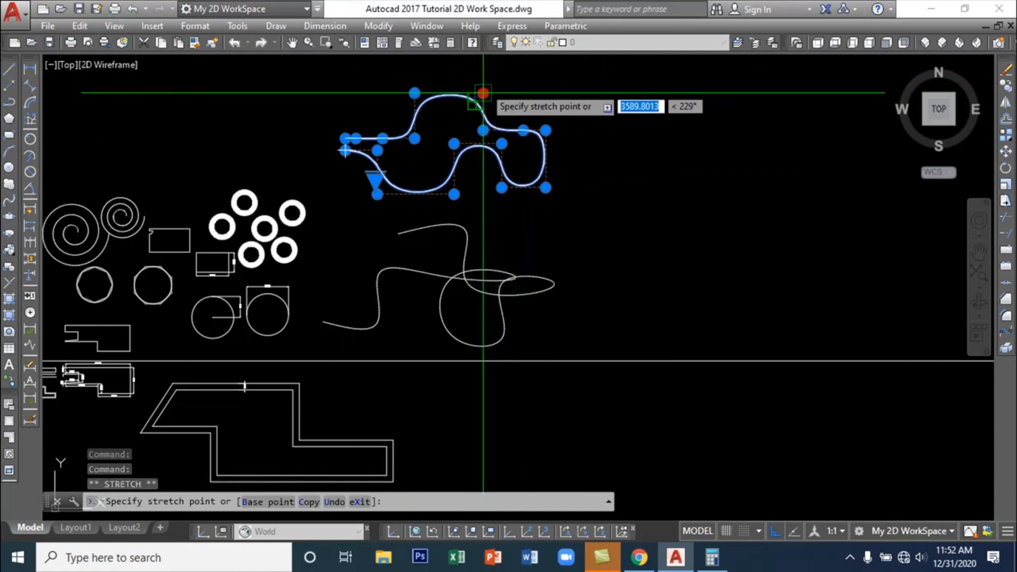
left_click(508, 94)
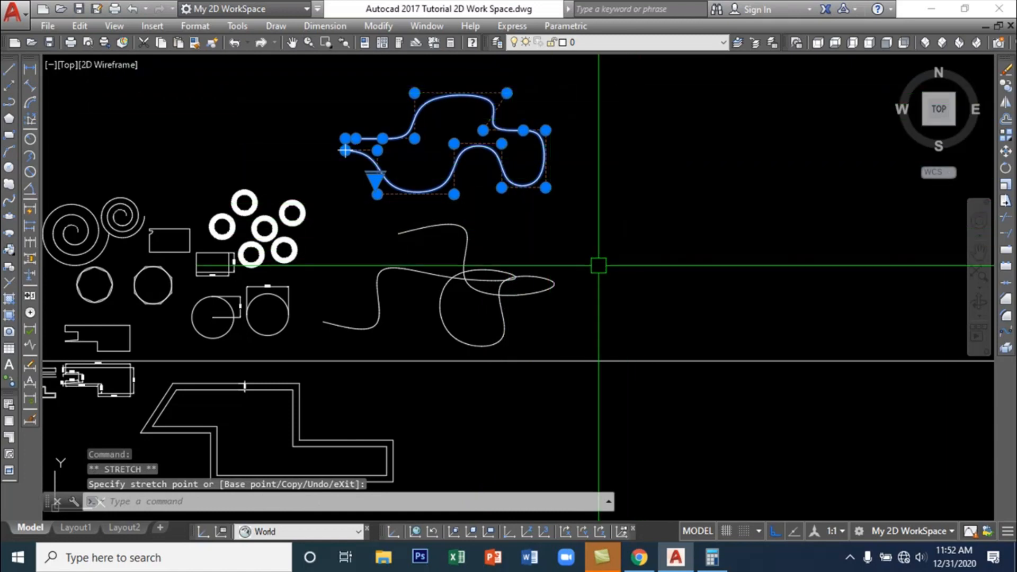
Select the looping spline to compare its fit points with the wavy spline's control vertices, and clear the selection
left_click(466, 249)
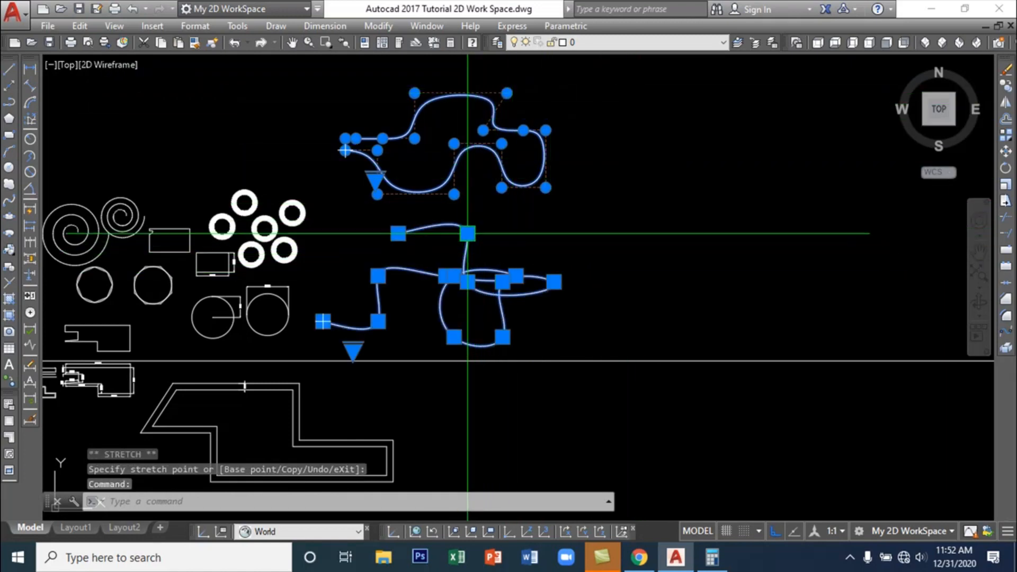
left_click(467, 234)
key("Escape")
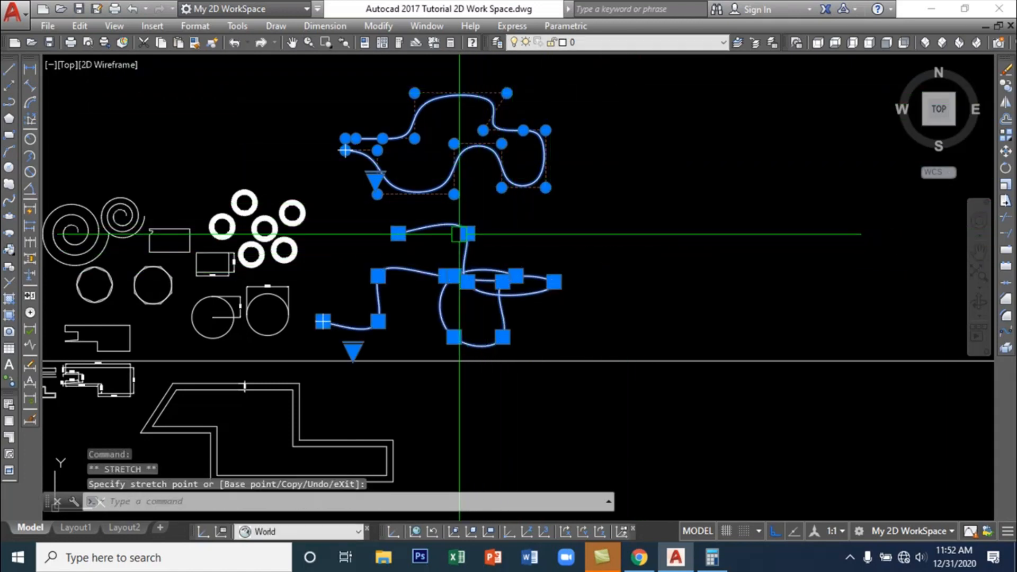
key("Escape")
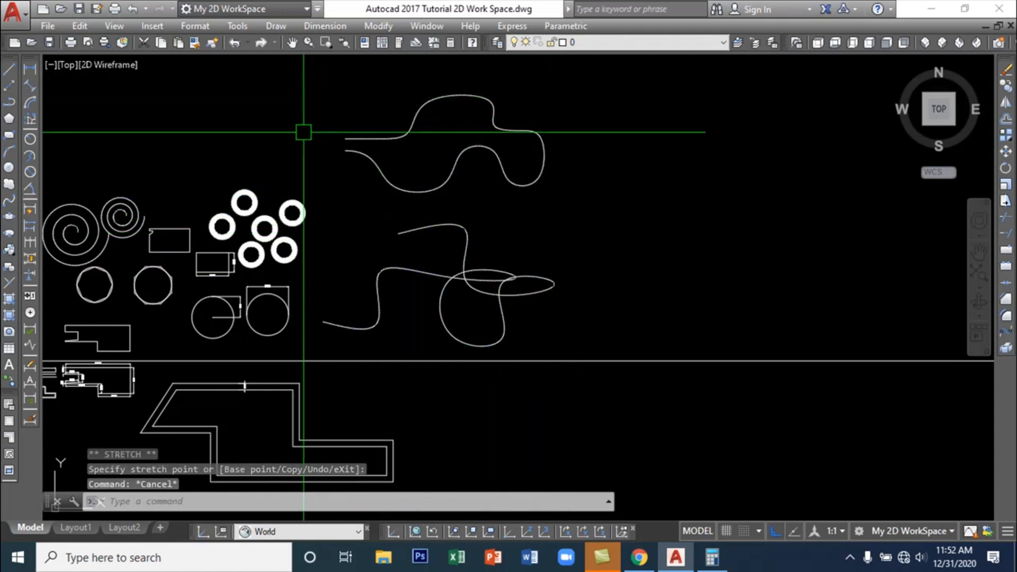
Draw a wide horizontal ellipse using the Center method in the empty area east of the two splines
left_click(276, 26)
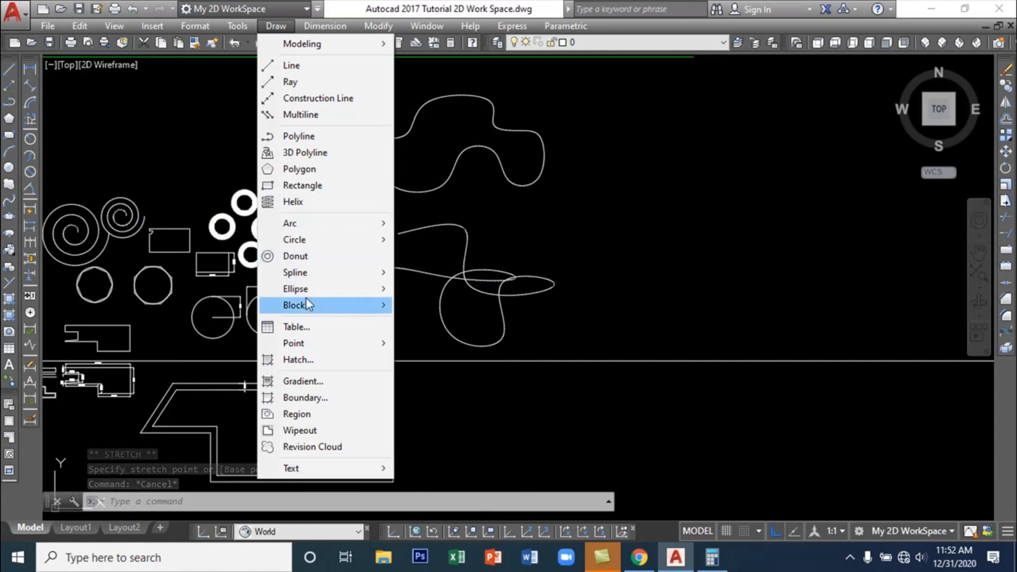
mouse_move(307, 291)
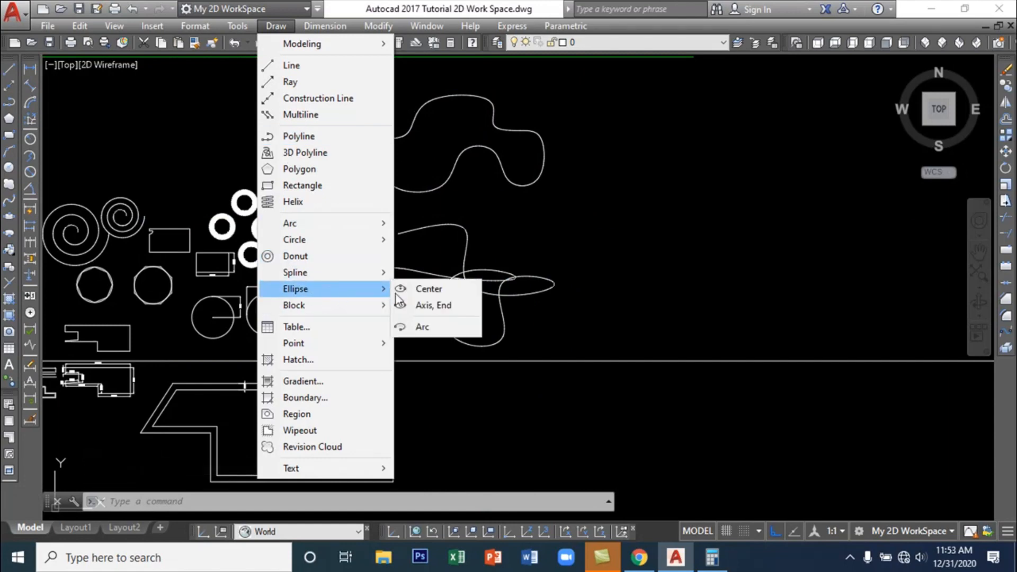
left_click(422, 293)
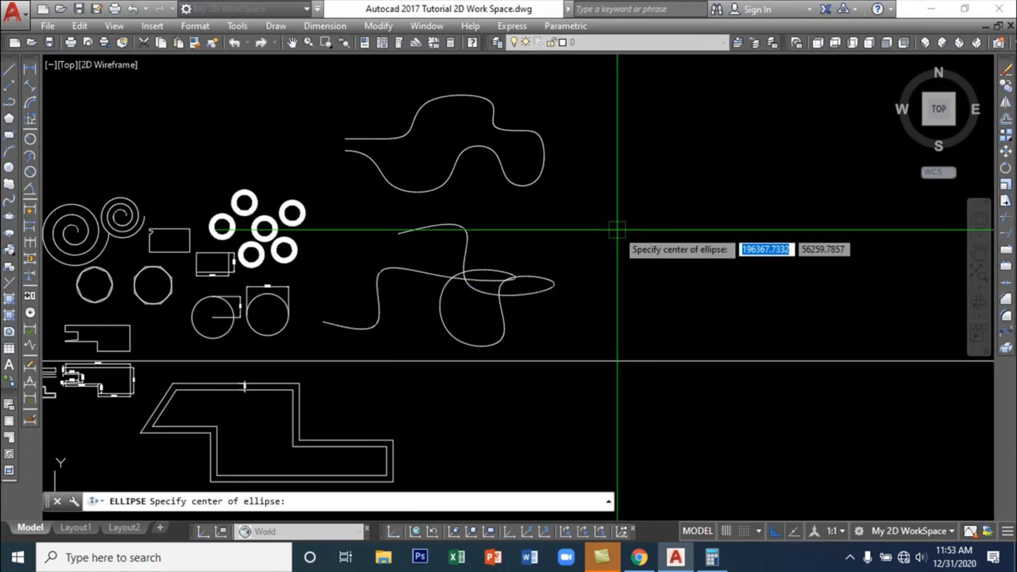
left_click(636, 230)
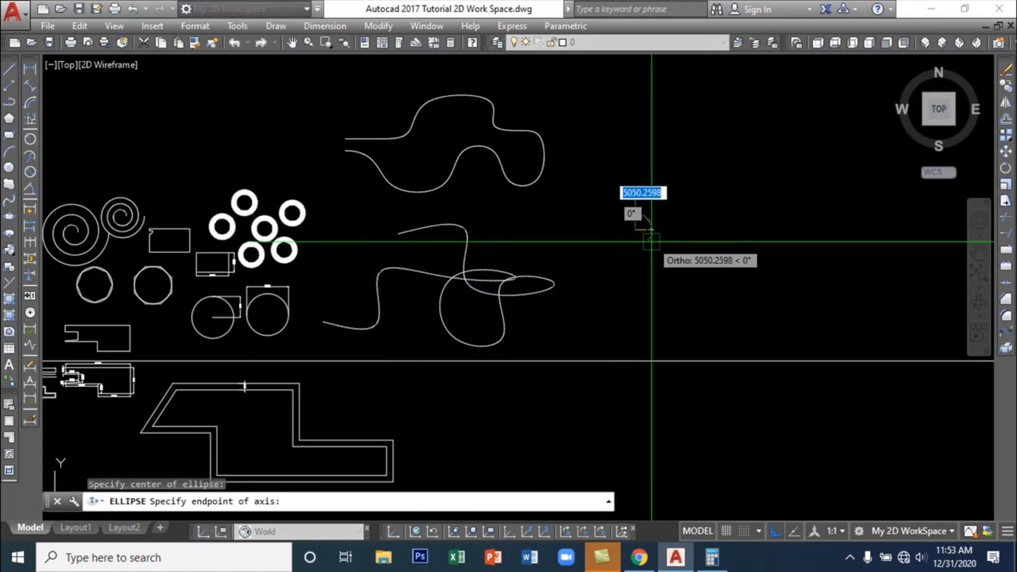
left_click(712, 237)
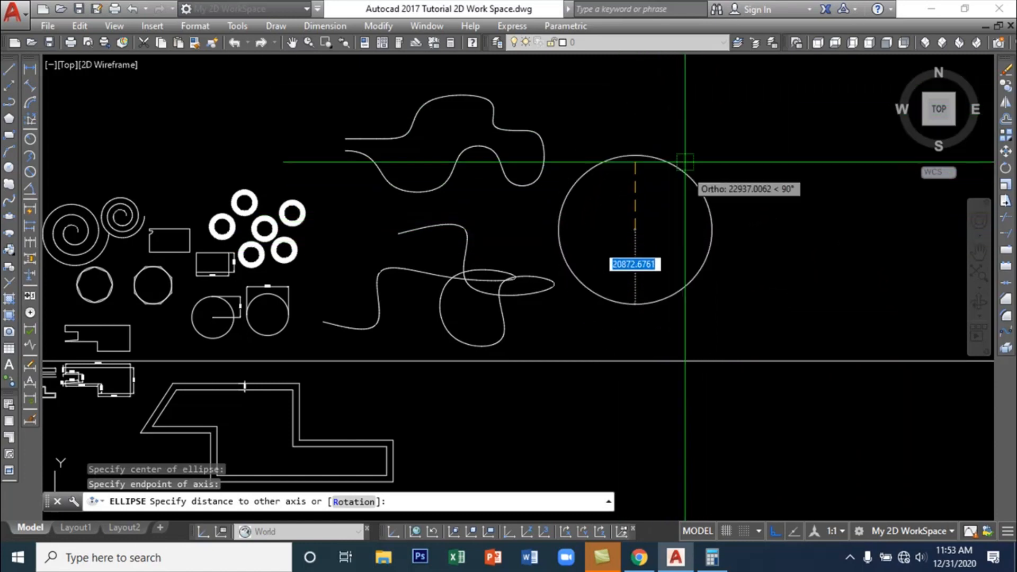
left_click(667, 264)
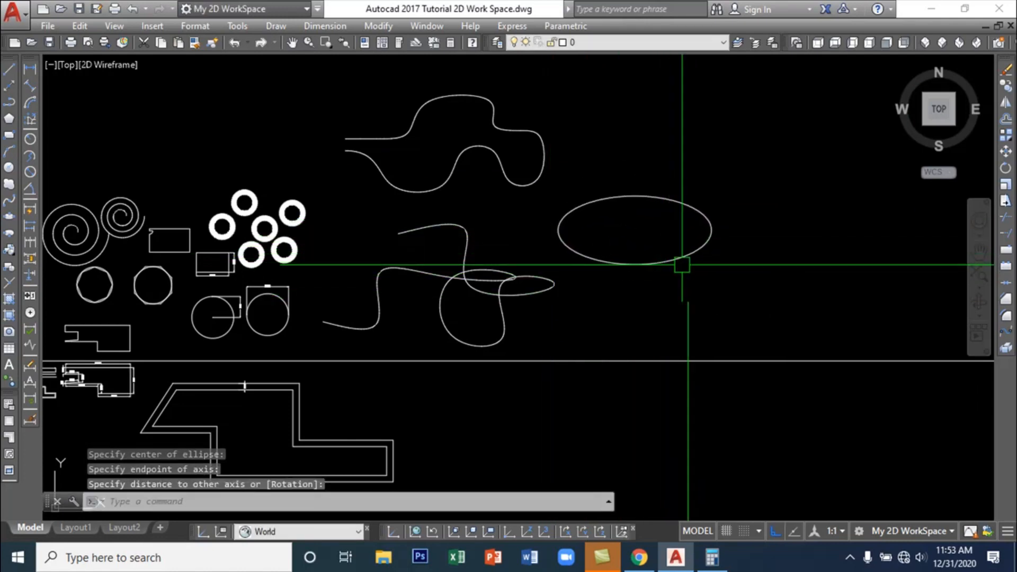
Draw an ellipse above the first using the Axis, End method, with a short vertical axis and a horizontal half-axis of about 25,000
left_click(276, 25)
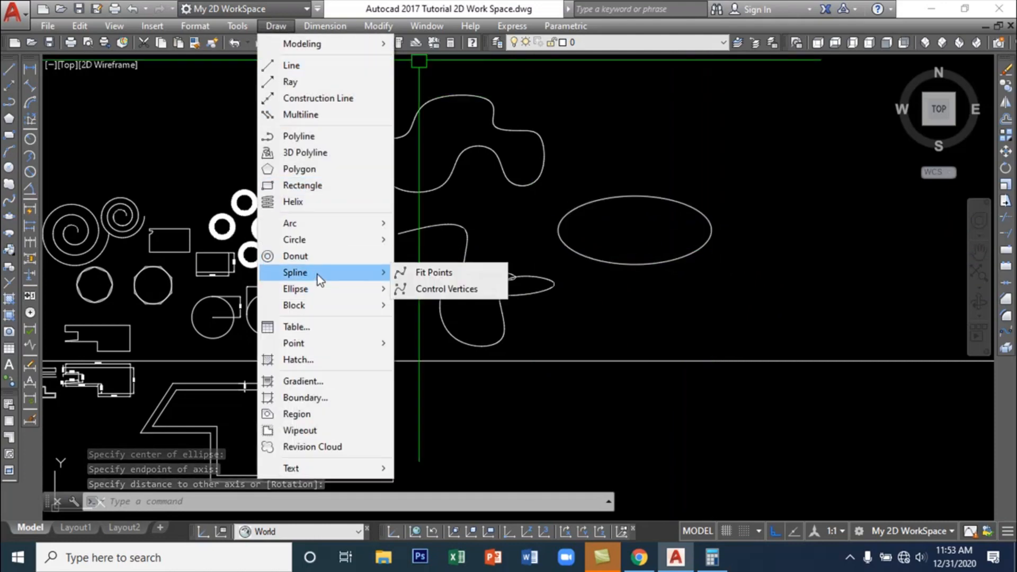
mouse_move(318, 290)
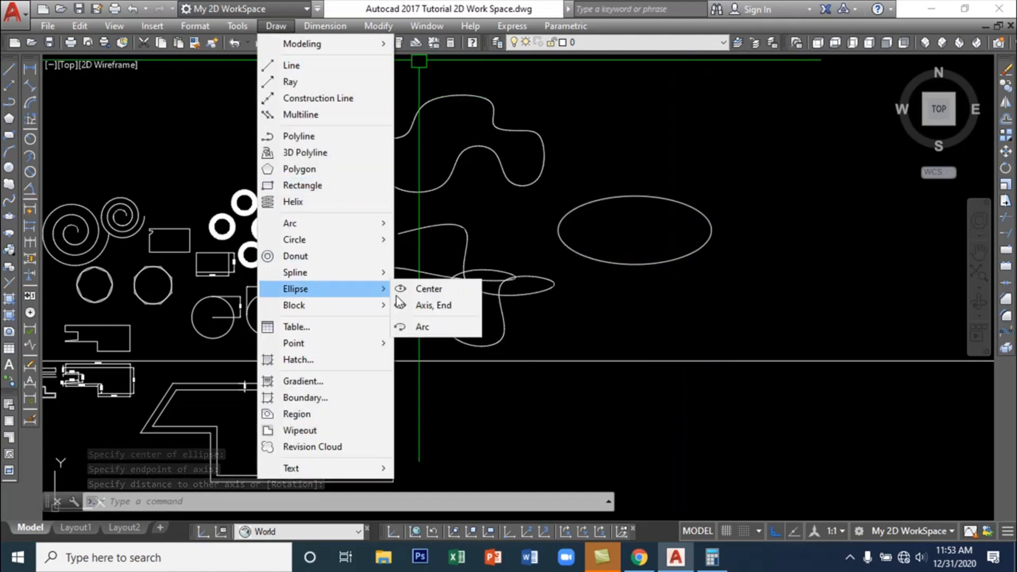
left_click(434, 306)
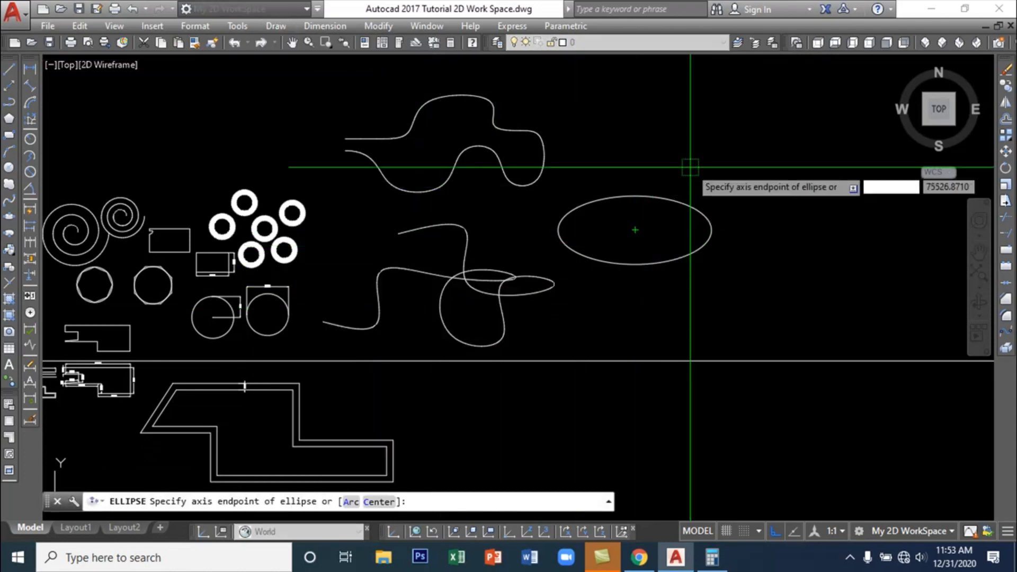
left_click(629, 115)
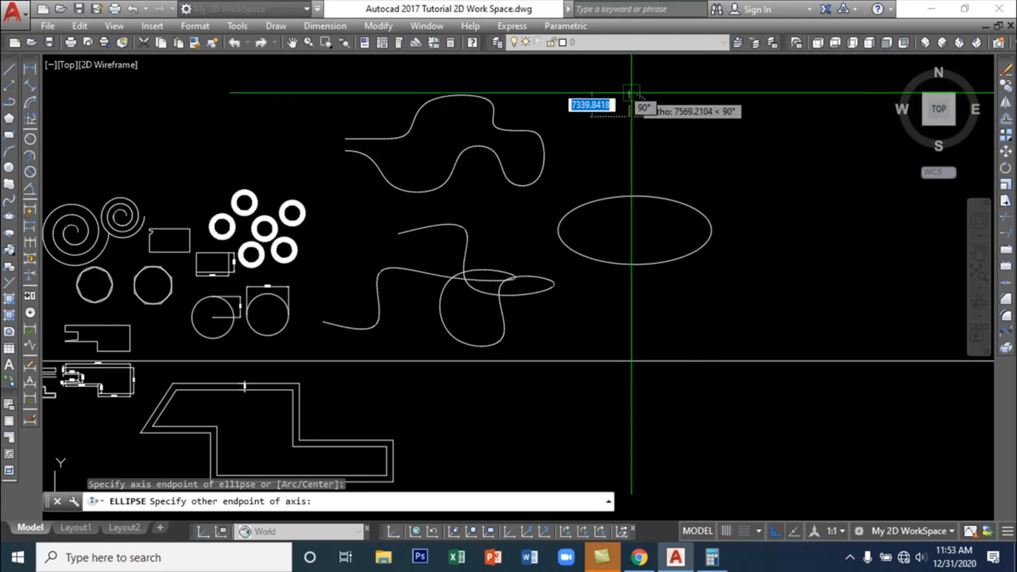
mouse_move(632, 98)
middle_mouse_down()
mouse_move(596, 237)
mouse_move(596, 228)
middle_mouse_up()
left_click(591, 197)
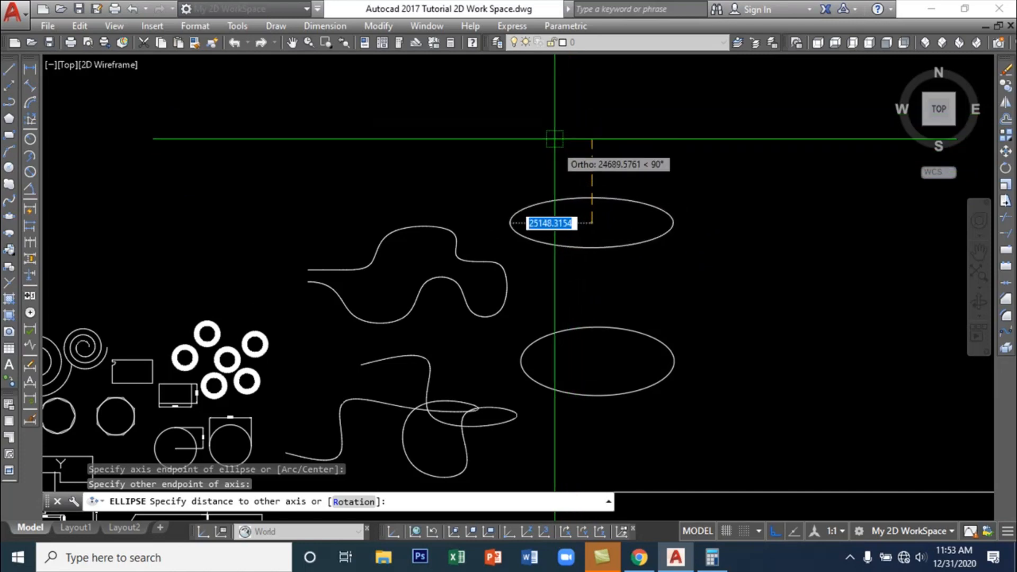
left_click(590, 141)
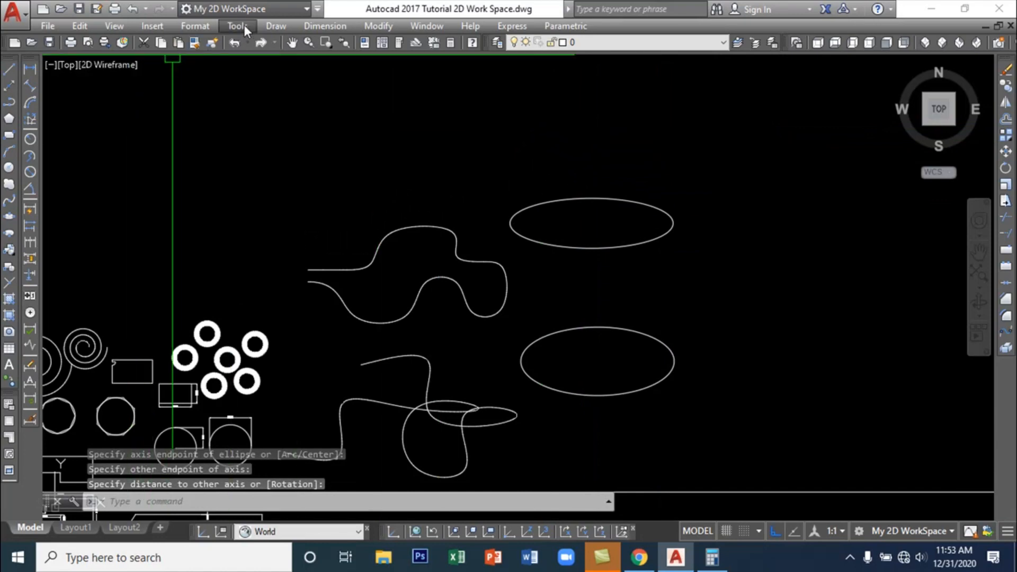
Draw a tall ellipse with the Axis, End method east of the two ellipses, with a horizontal first axis and a longer vertical axis
left_click(272, 27)
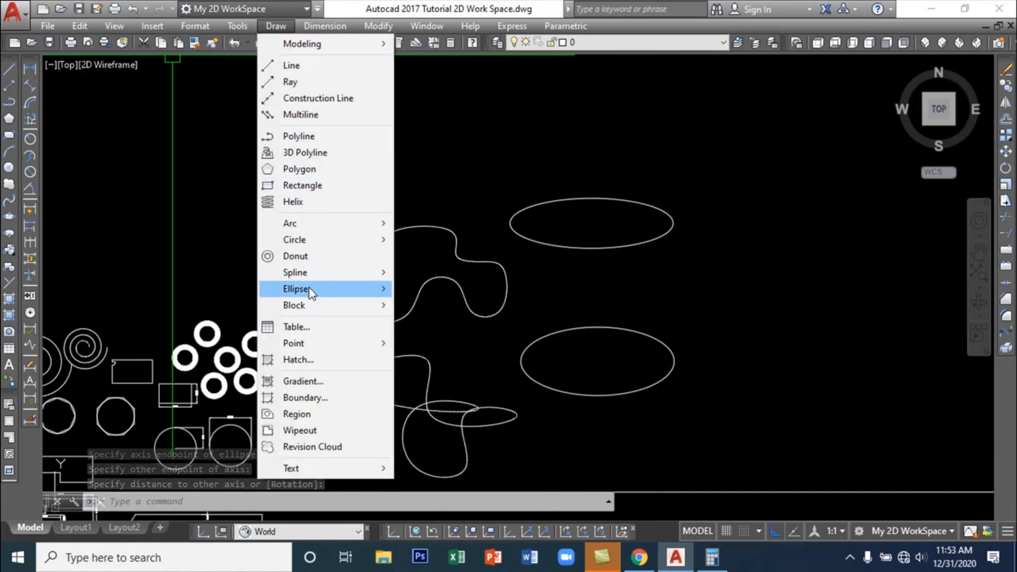
mouse_move(309, 288)
left_click(459, 303)
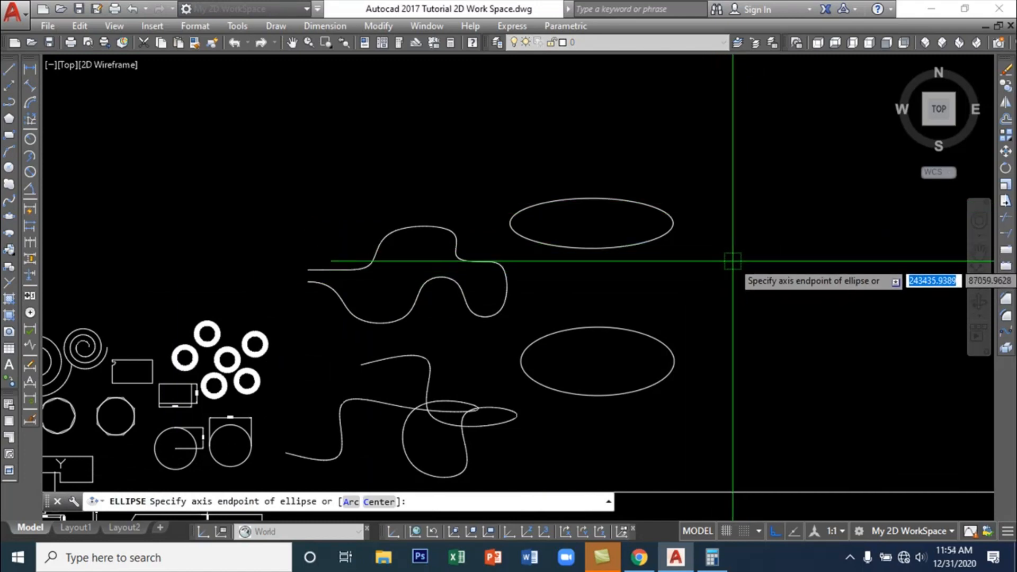
left_click(739, 277)
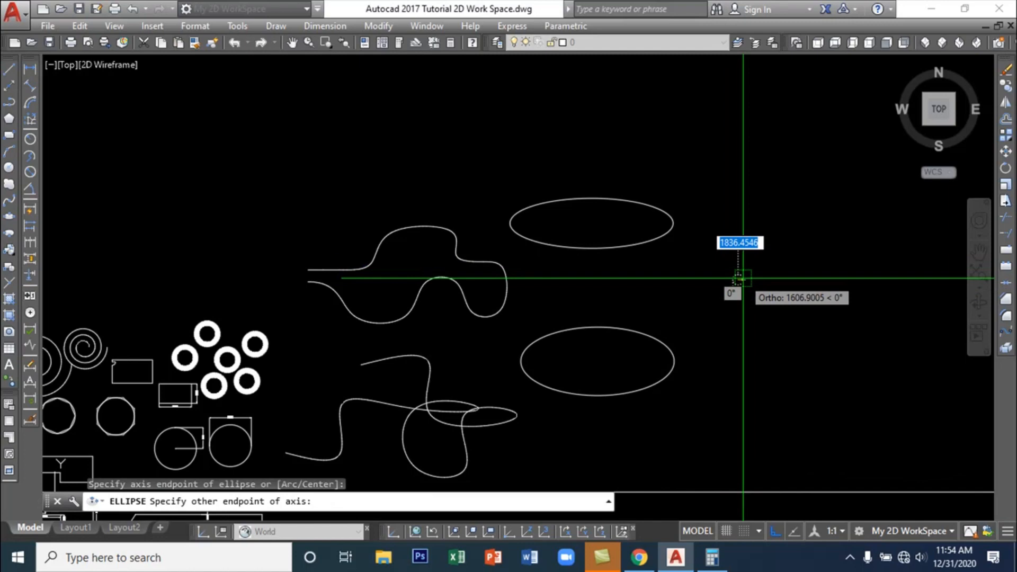
left_click(838, 273)
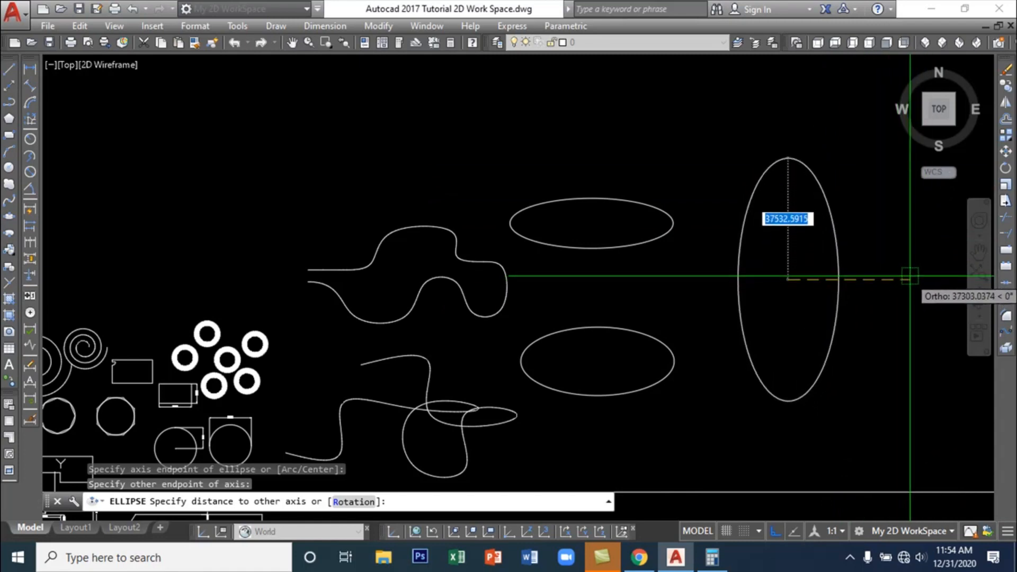
left_click(882, 282)
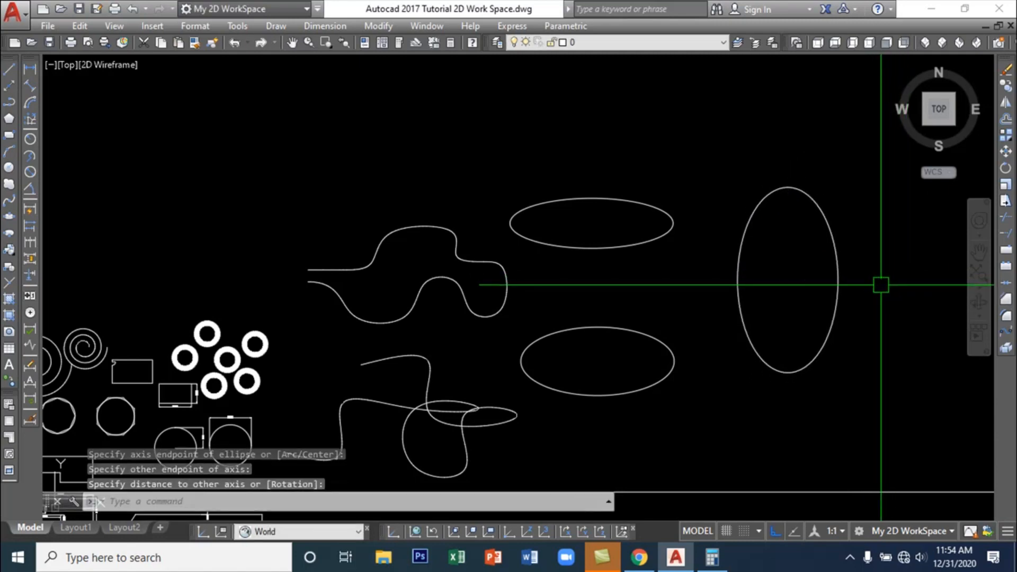
Move the tall ellipse straight west by its center, close to the two horizontal ellipses
left_click(738, 299)
left_click(788, 279)
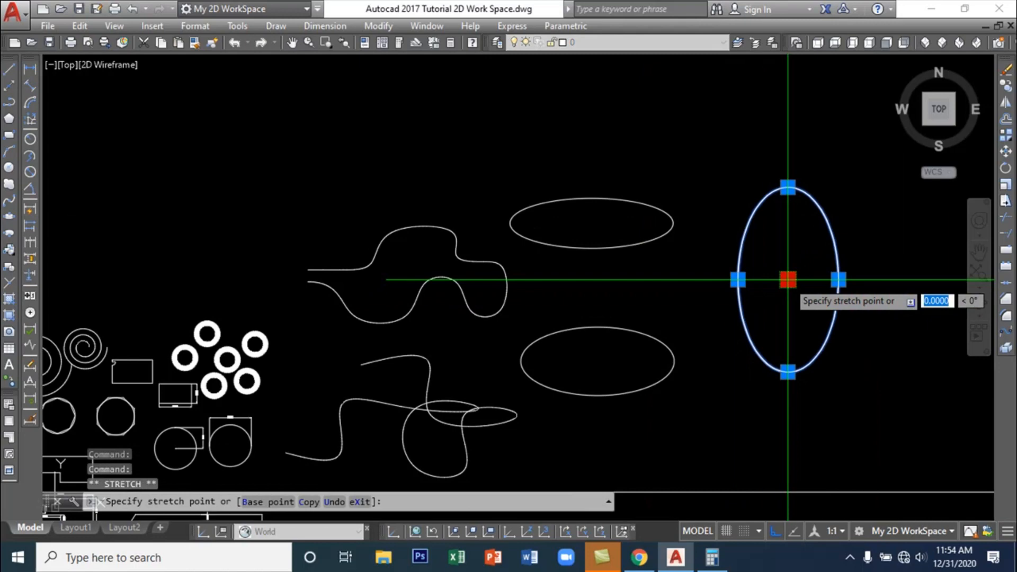
left_click(727, 279)
scroll(444, 177, "down", 3)
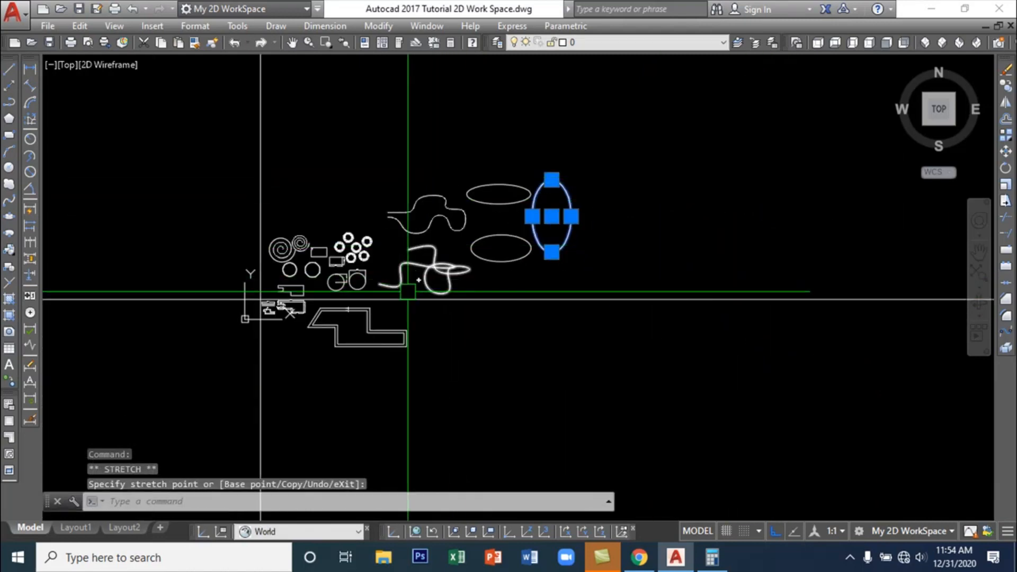
middle_click_drag(479, 324, 617, 359)
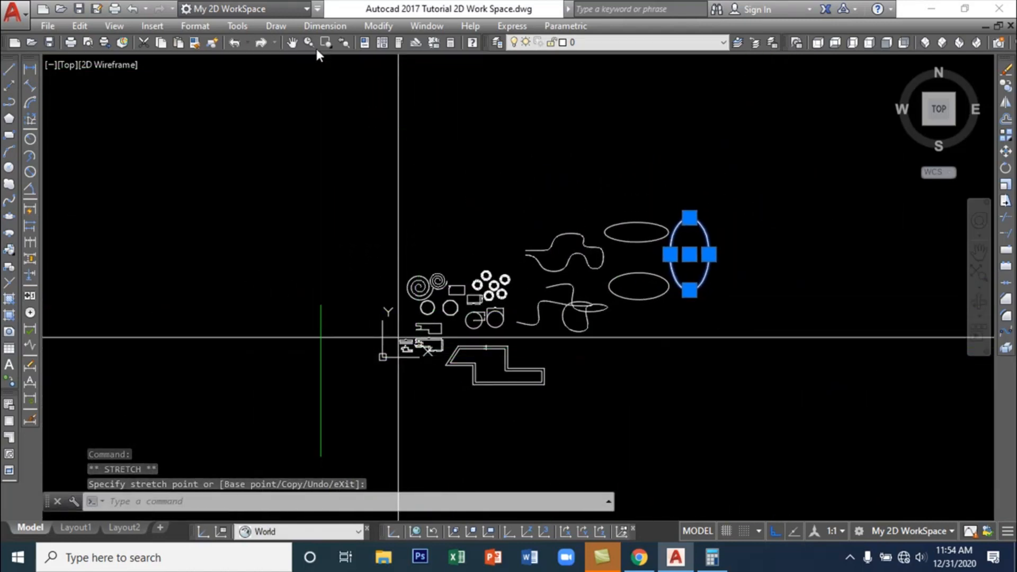
left_click(276, 26)
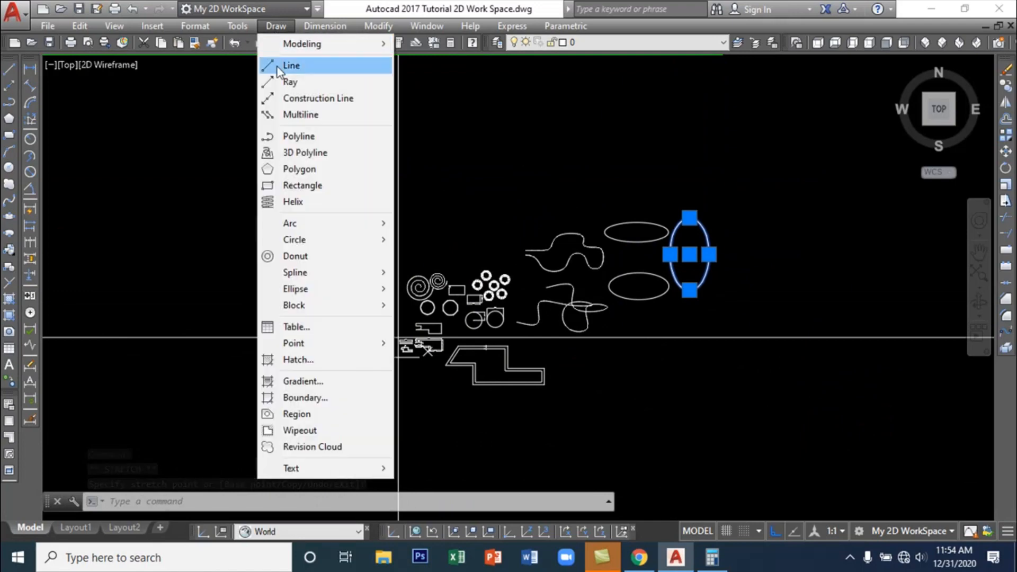
mouse_move(315, 307)
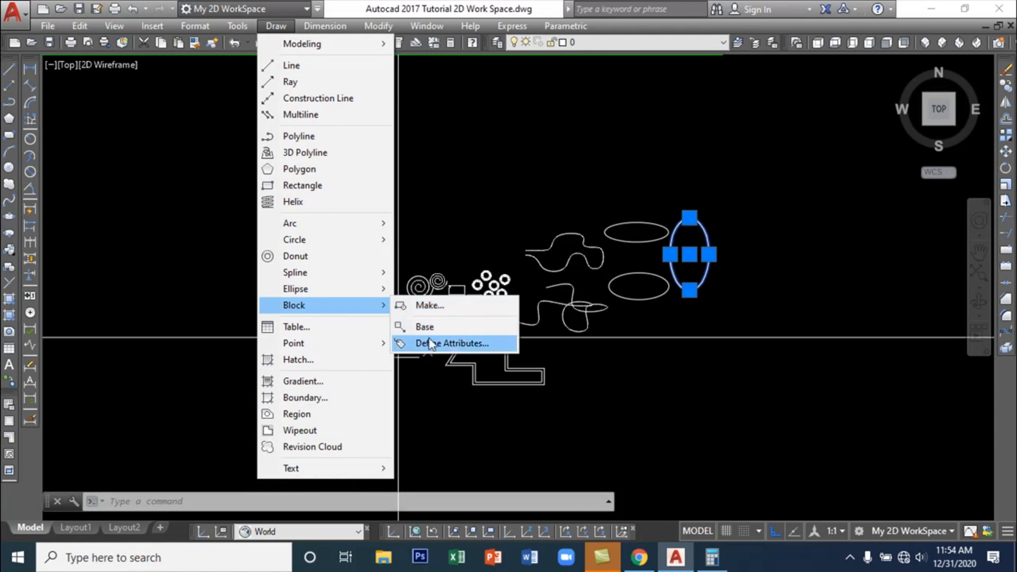
left_click(442, 306)
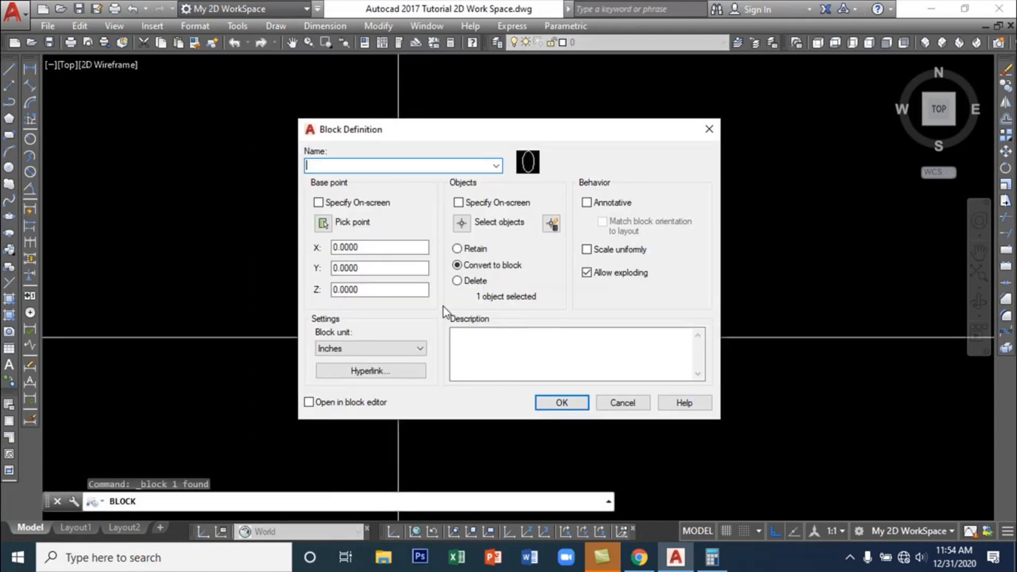
left_click(707, 129)
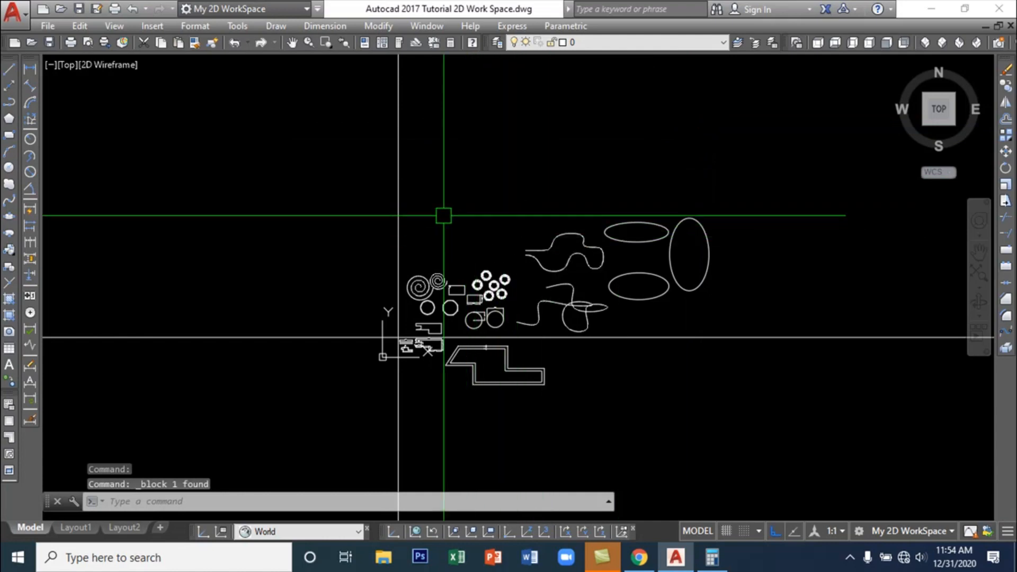
Copy the small notched outline below the two polygons and paste it into the empty area east of the large double-line outline
scroll(474, 280, "up", 4)
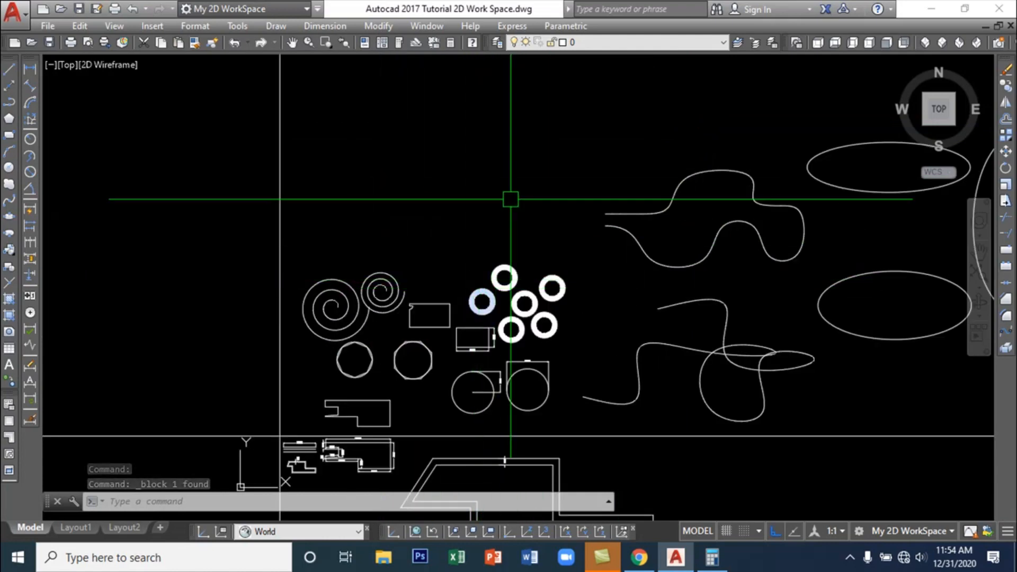
mouse_move(512, 196)
middle_mouse_down()
mouse_move(514, 166)
mouse_move(560, 45)
middle_mouse_up()
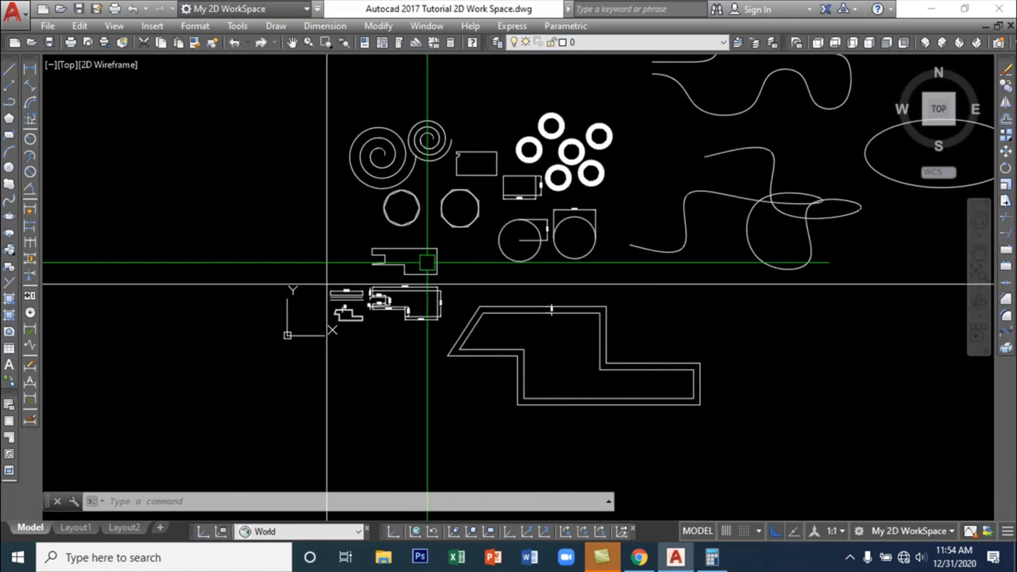
left_click(342, 236)
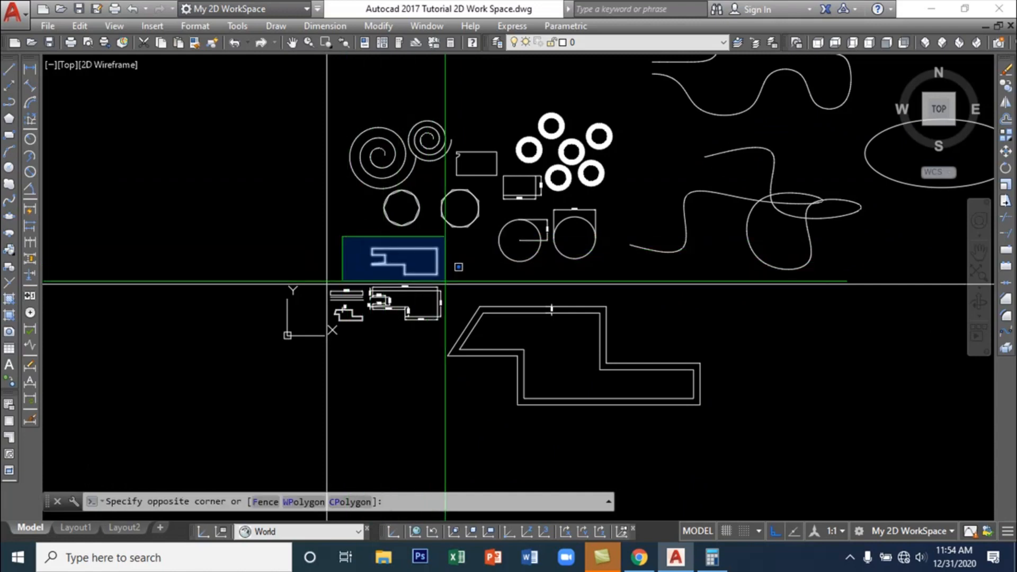
left_click(445, 278)
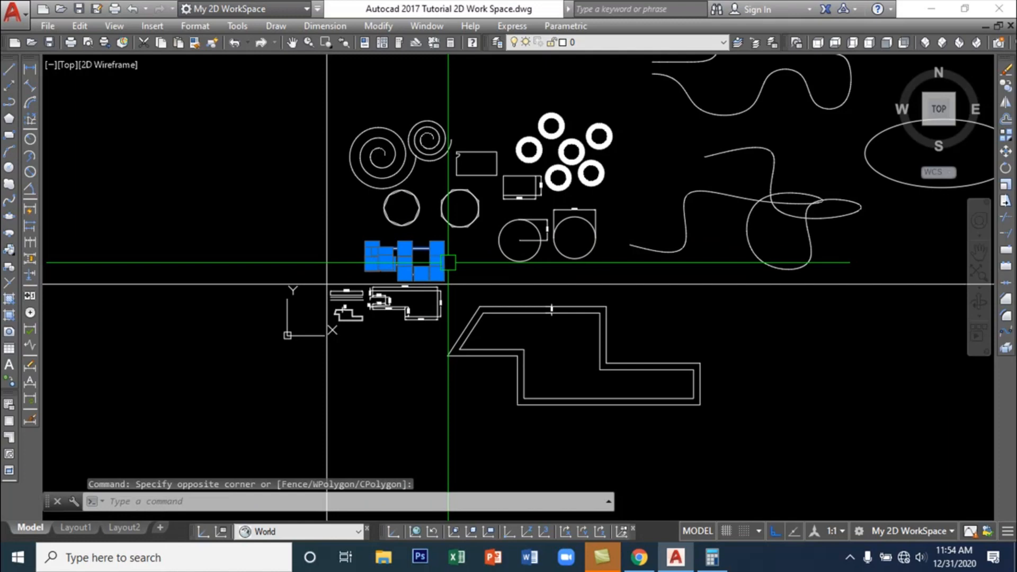
key("ctrl+c")
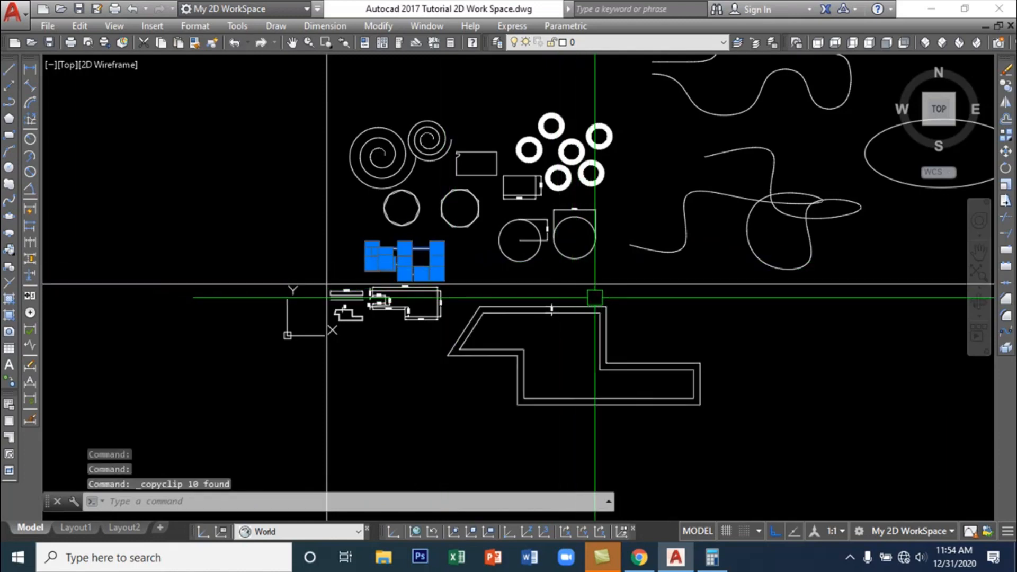
key("ctrl+v")
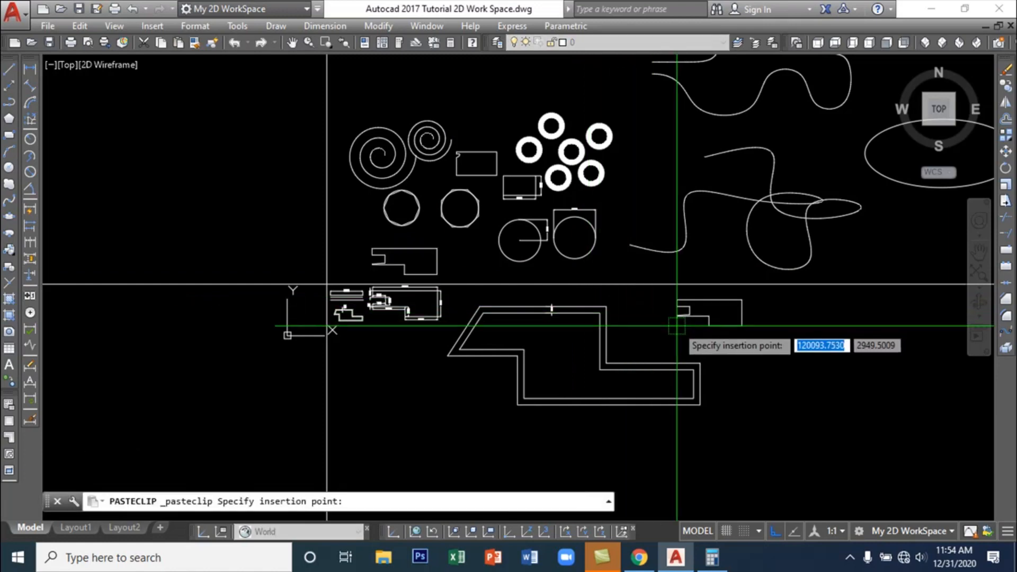
middle_click_drag(734, 334, 486, 245)
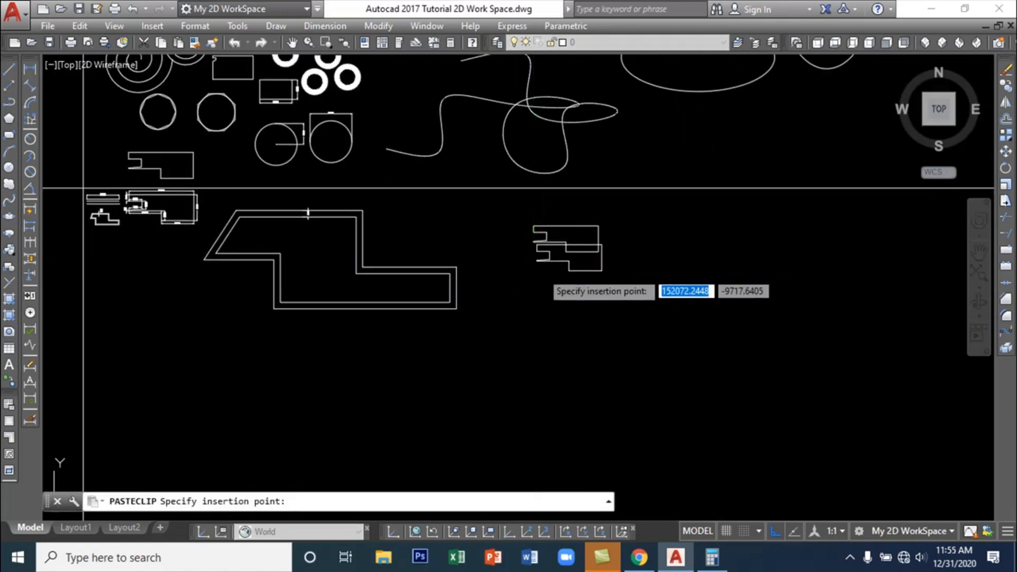
scroll(575, 245, "up", 5)
key("Escape")
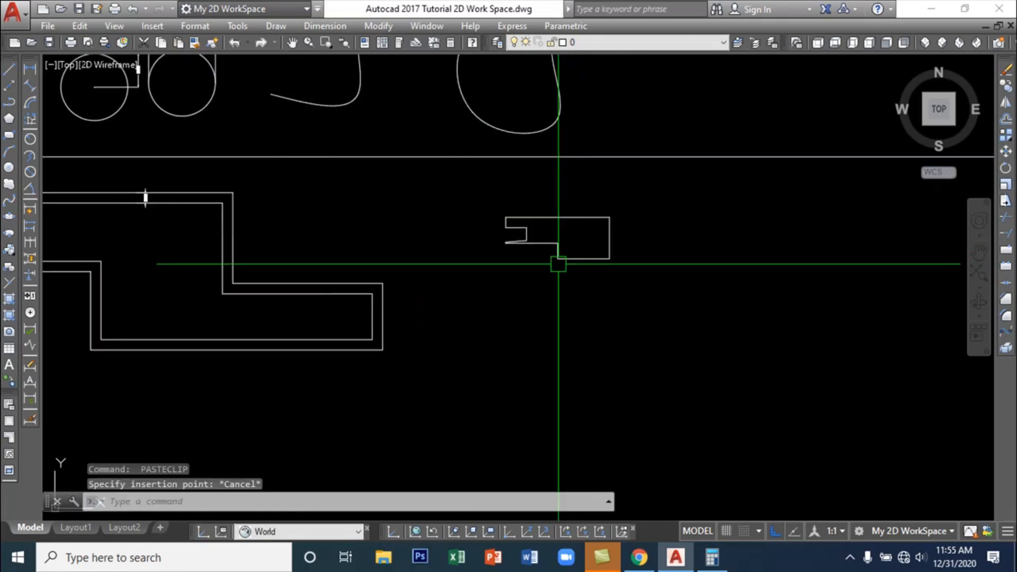
Move the pasted notched outline straight west, closer to the large double-line outline
scroll(522, 247, "down", 5)
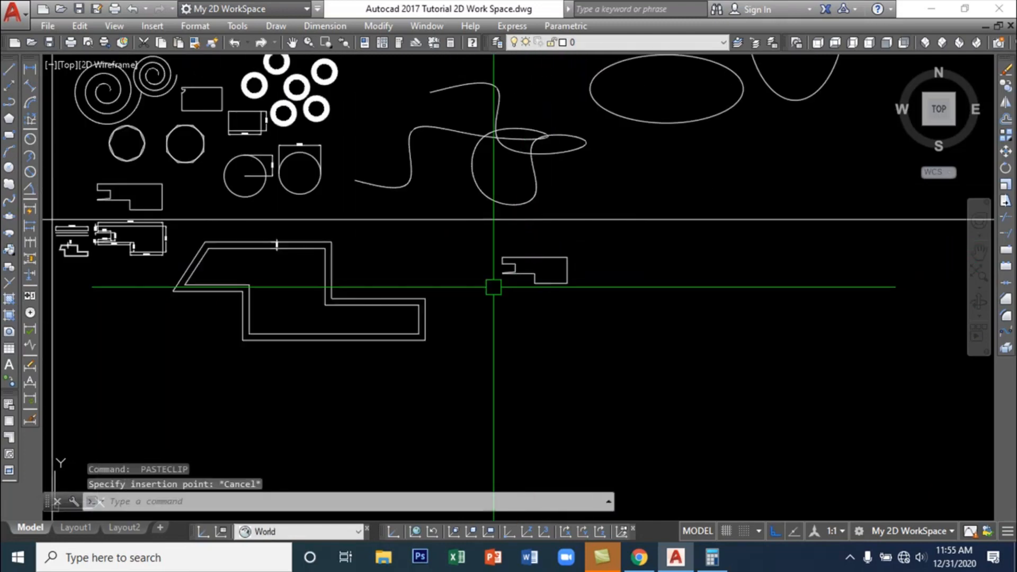
left_click(465, 231)
left_click(583, 297)
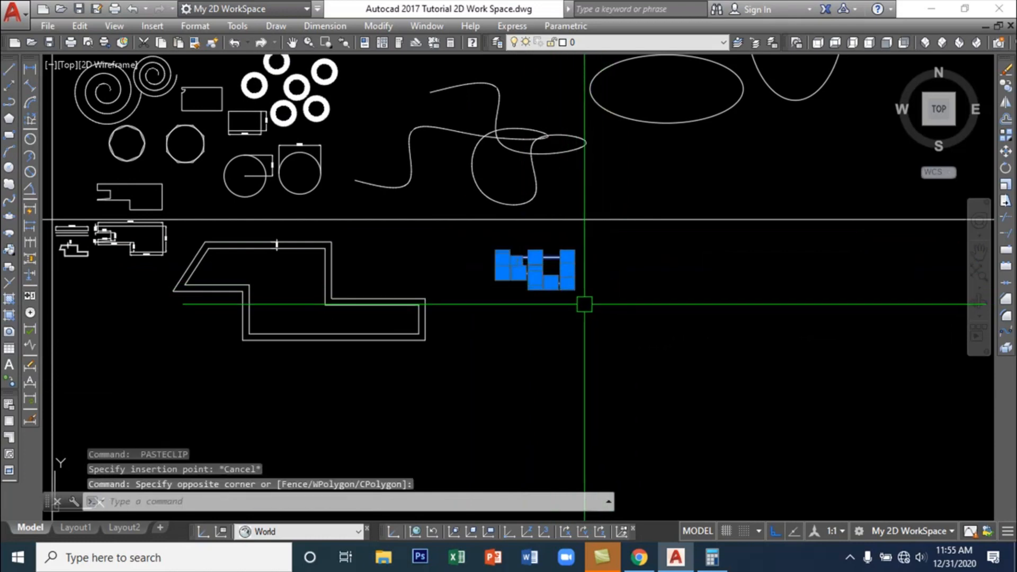
type("m")
key("Return")
left_click(603, 333)
left_click(552, 336)
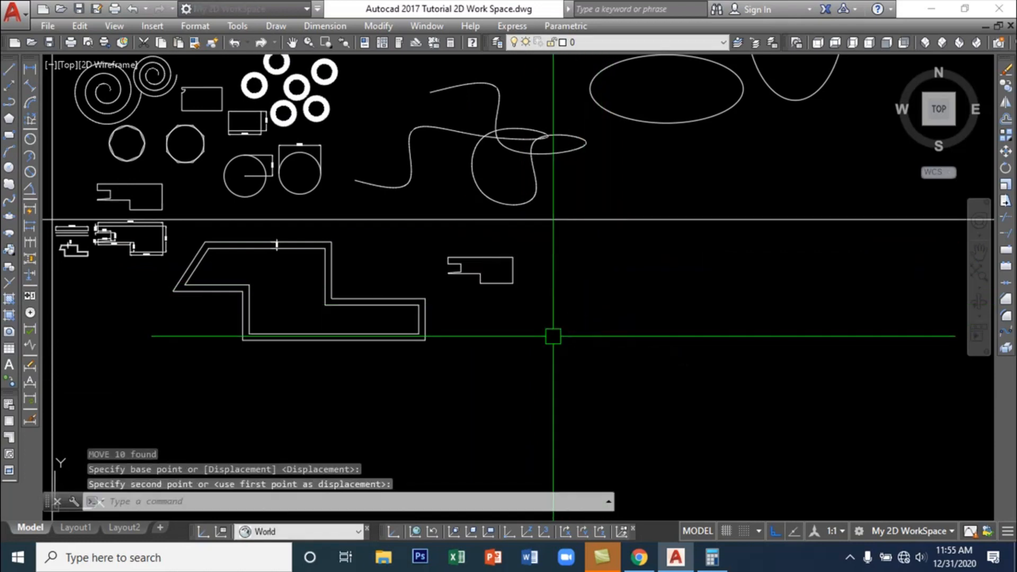
Make a block named "irregular shape" from the pasted notched outline, with base point 0,0,0 and the objects converted to block
scroll(479, 284, "up", 4)
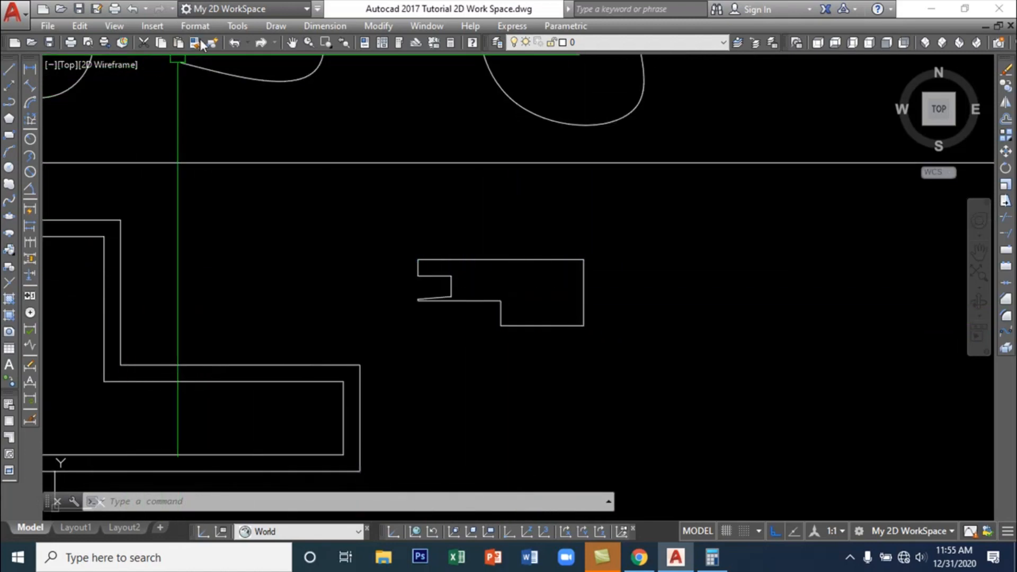
left_click(377, 236)
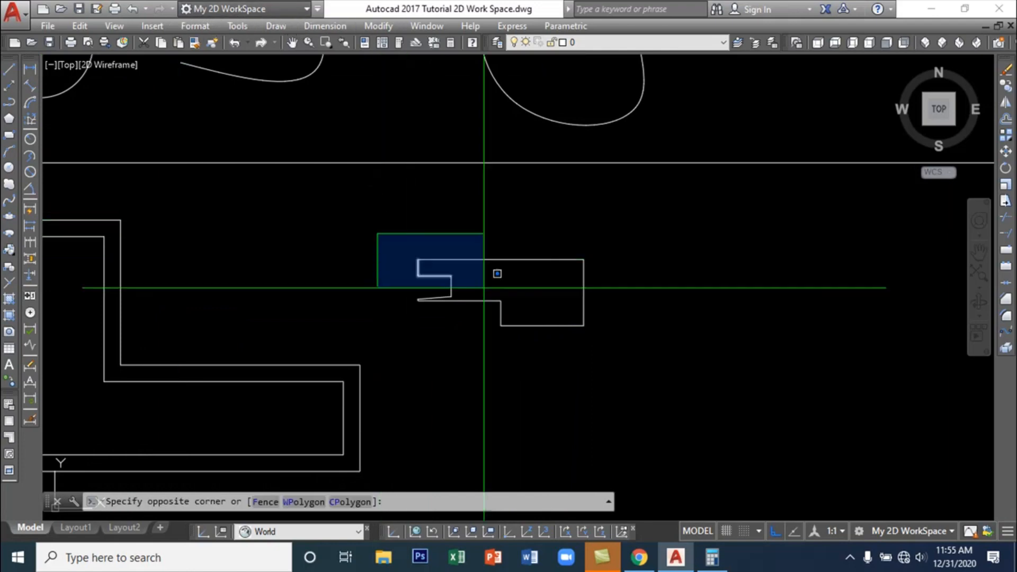
left_click(638, 352)
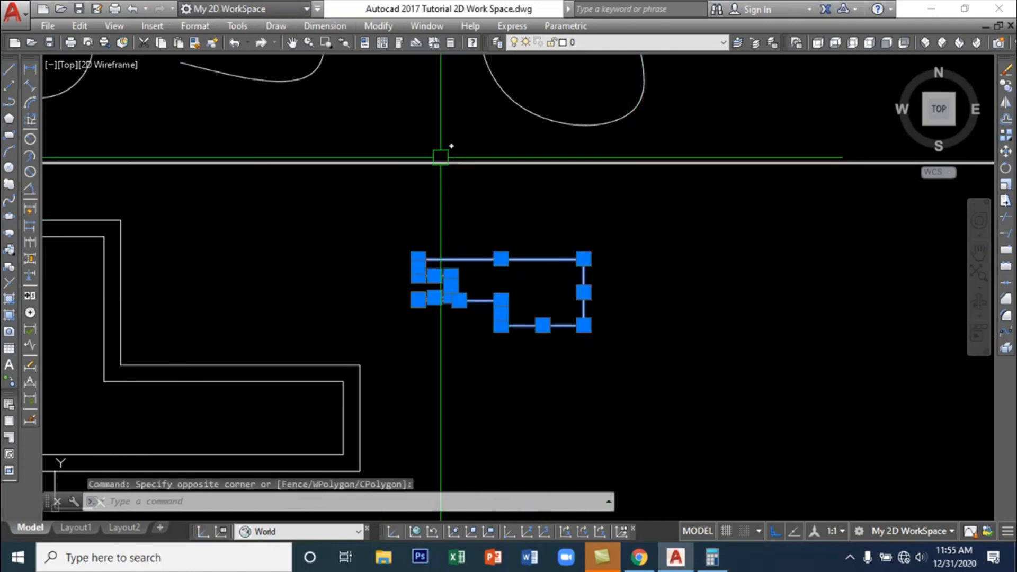
left_click(275, 26)
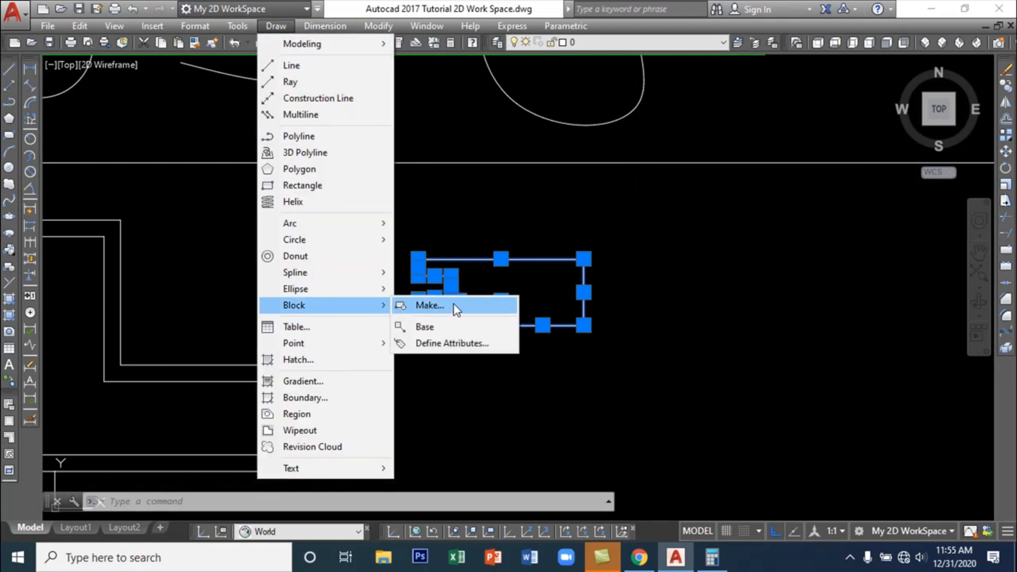
left_click(455, 307)
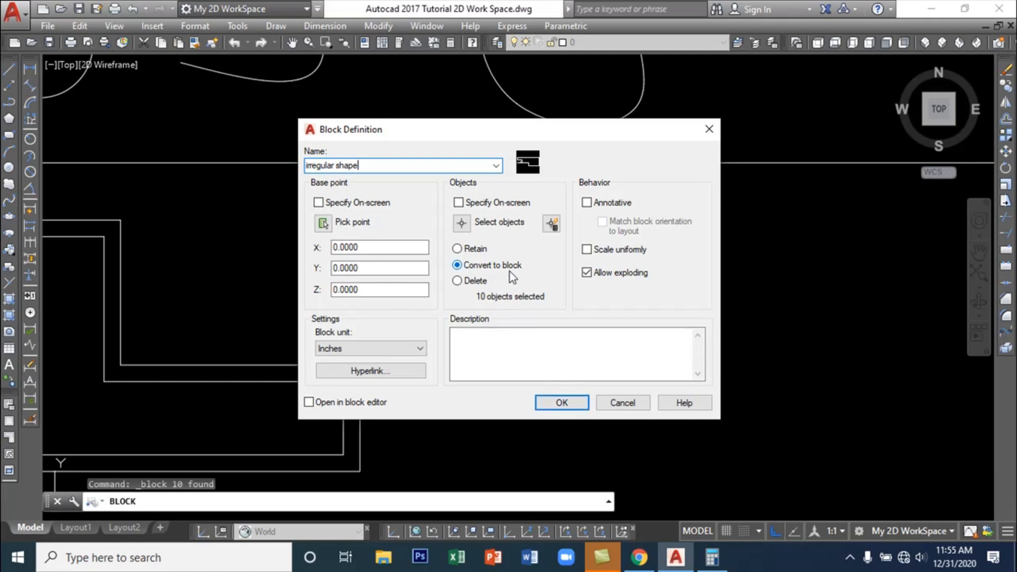
left_click(560, 403)
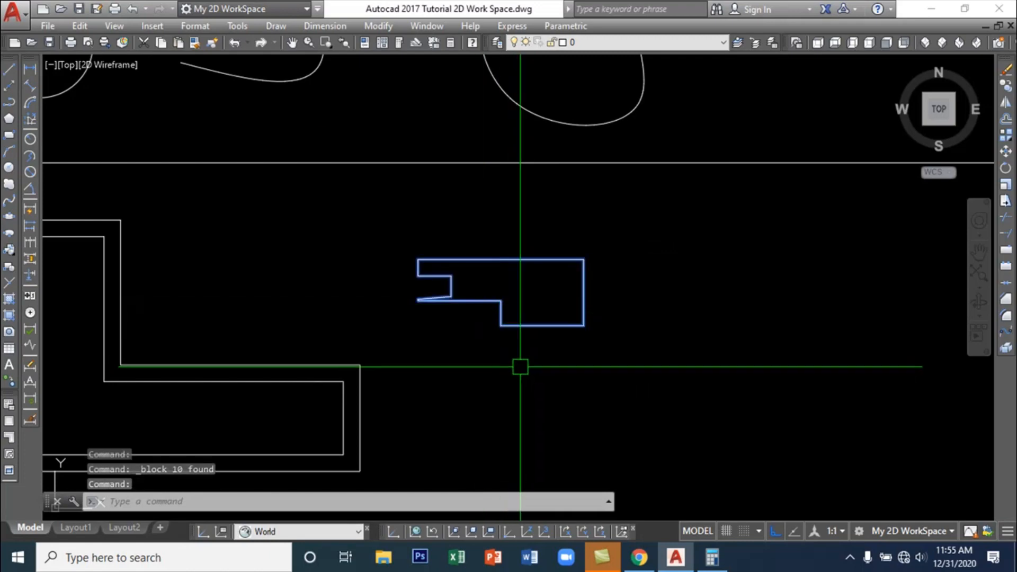
Select the irregular shape block to examine it as a single object and find its base point grip
scroll(583, 305, "down", 2)
scroll(563, 297, "up", 2)
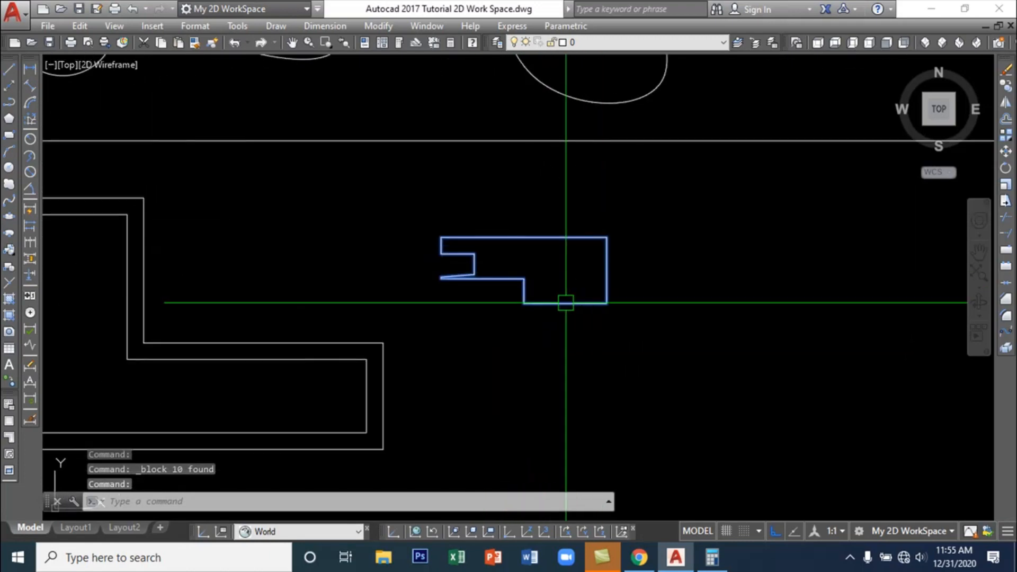
left_click(547, 307)
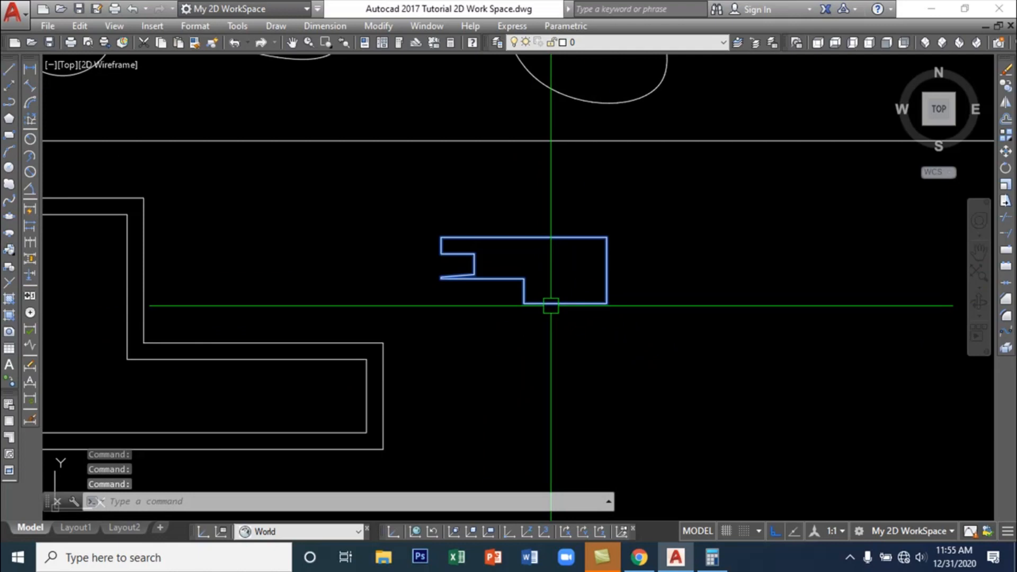
scroll(551, 306, "down", 2)
scroll(563, 323, "down", 2)
middle_click_drag(563, 343, 646, 295)
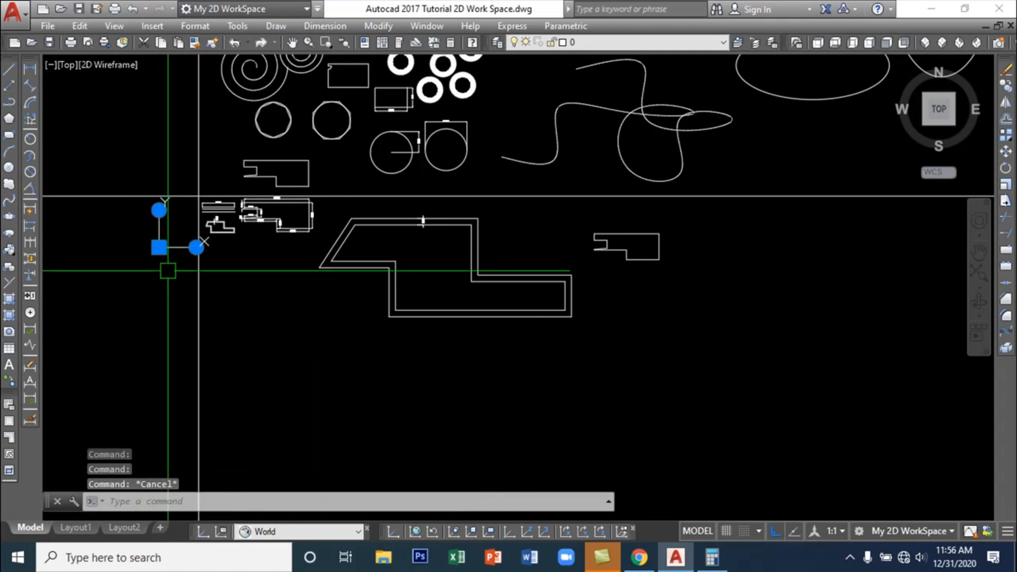
left_click(627, 260)
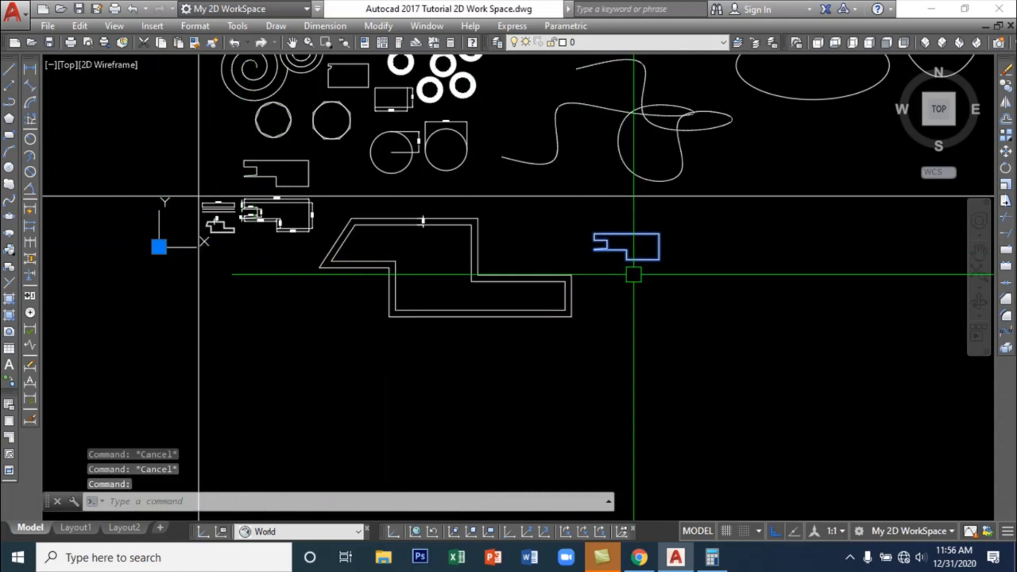
key("Escape")
middle_click_drag(647, 295, 643, 363)
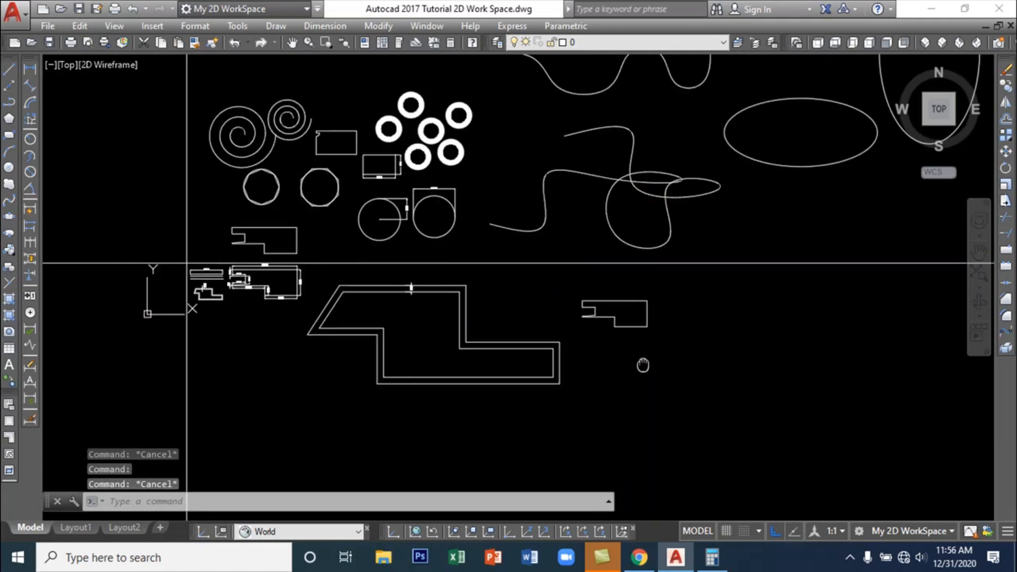
Explode the irregular shape block into separate lines and select a single segment to check it
scroll(619, 355, "down", 2)
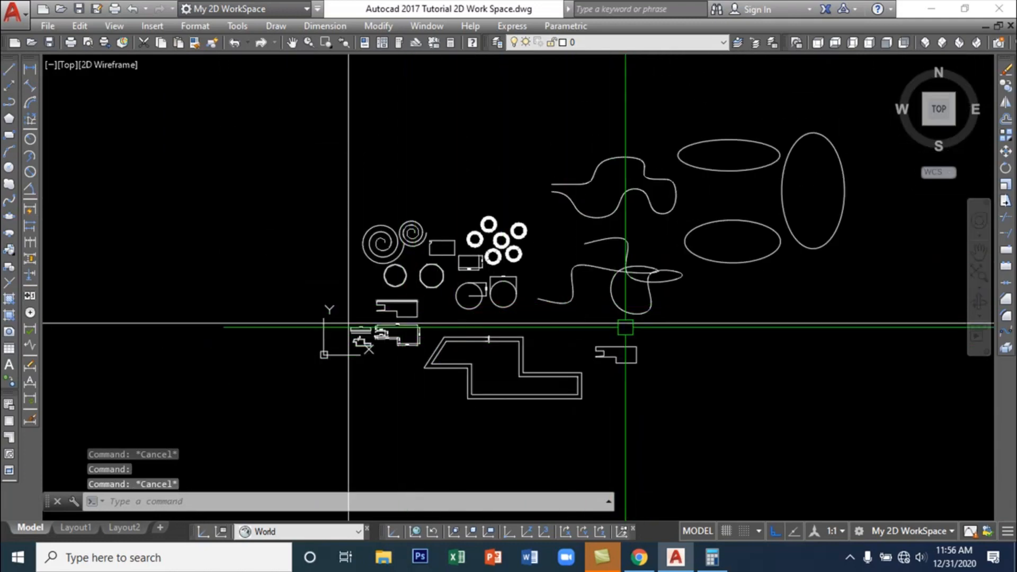
left_click(613, 347)
type("Ex")
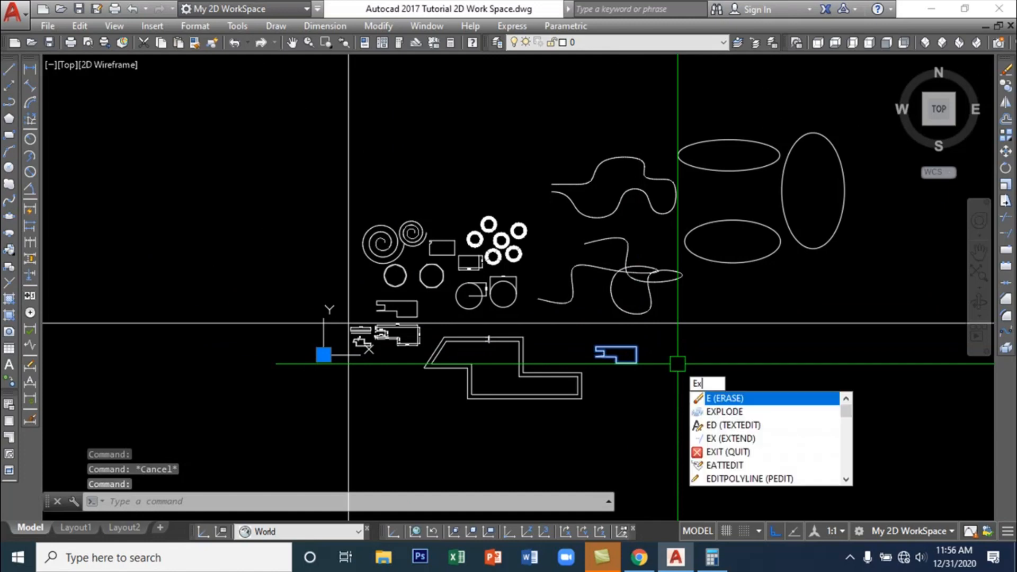
key("Down")
key("Return")
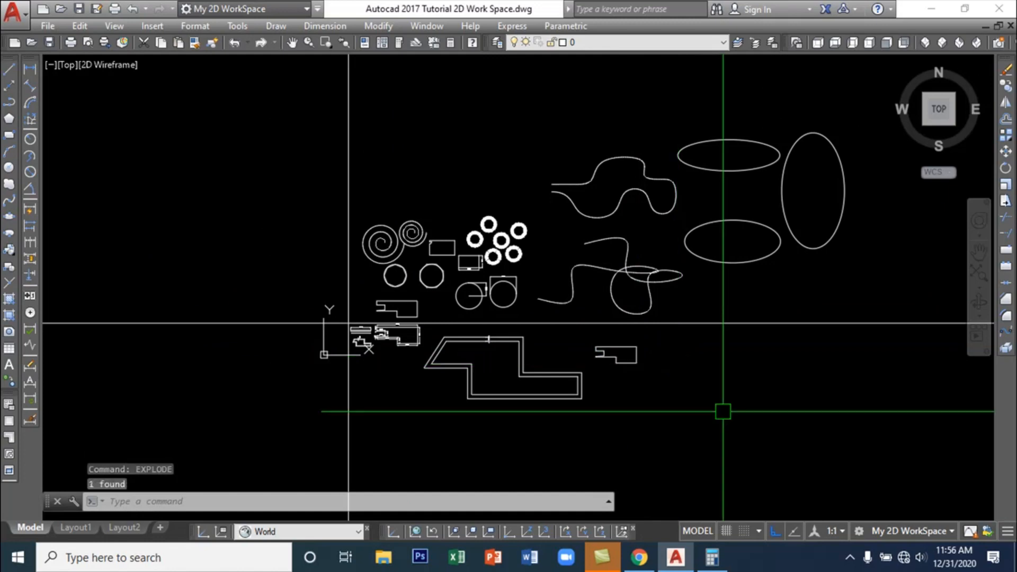
left_click(609, 355)
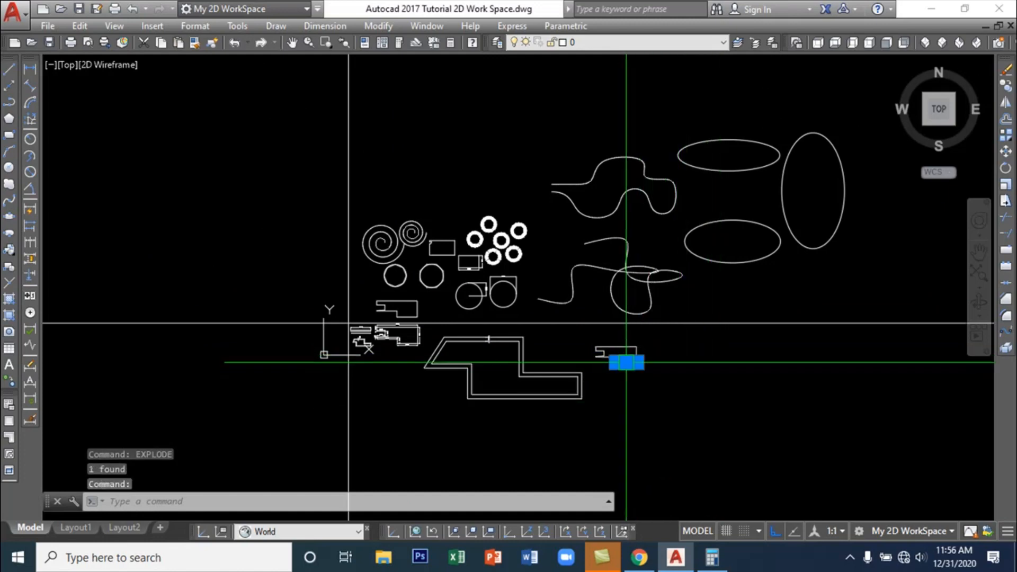
key("Escape")
Copy all lines of the exploded notched outline and paste them as a block just below the outline
middle_click_drag(670, 371, 578, 346)
scroll(508, 325, "up", 8)
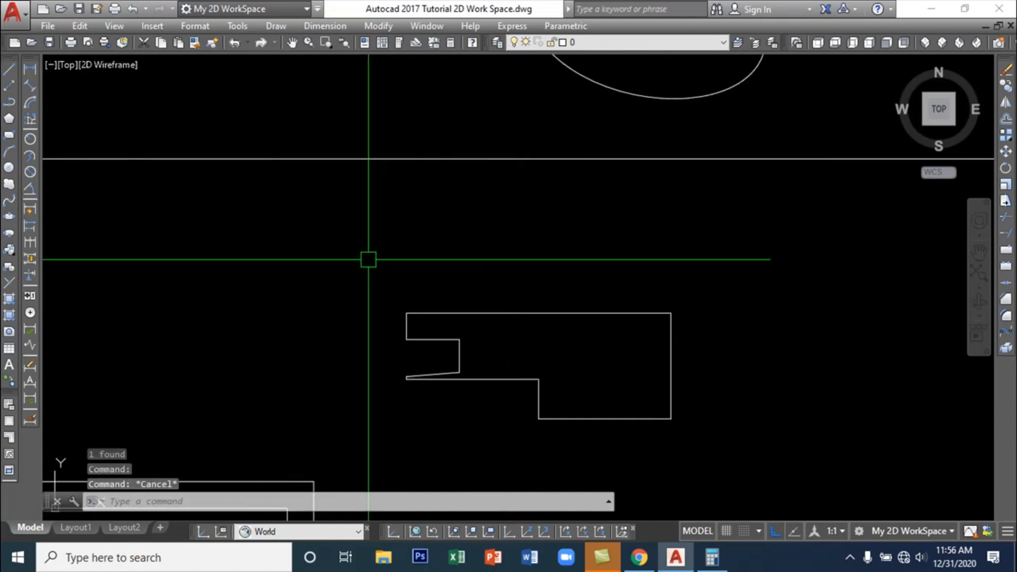
left_click(369, 262)
left_click(776, 454)
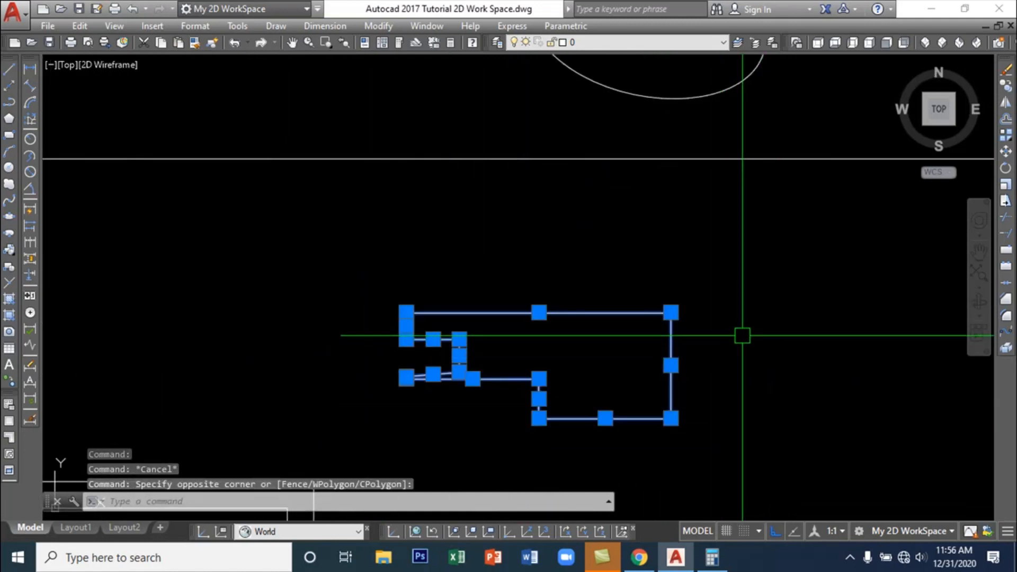
left_click(78, 25)
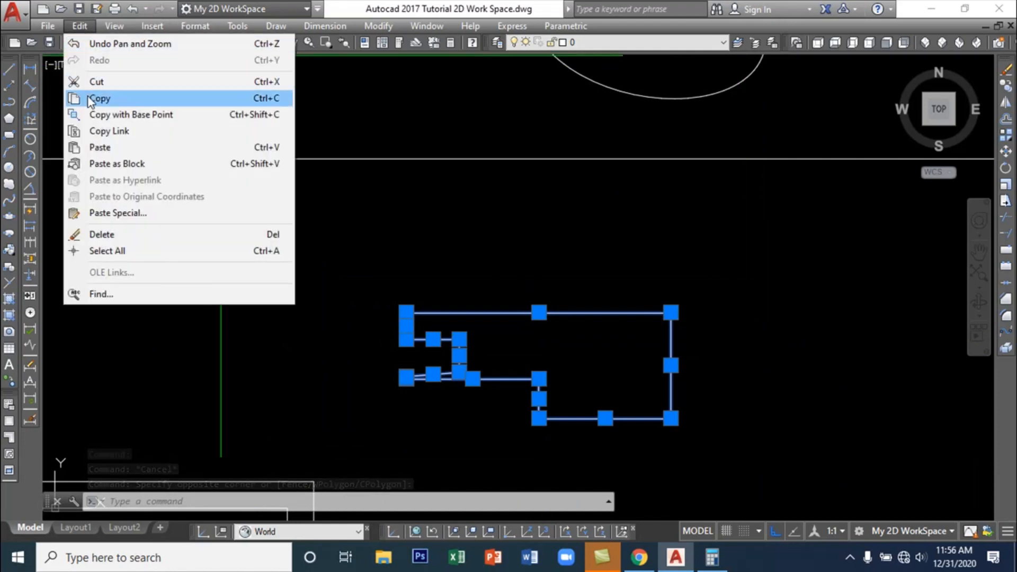
left_click(98, 100)
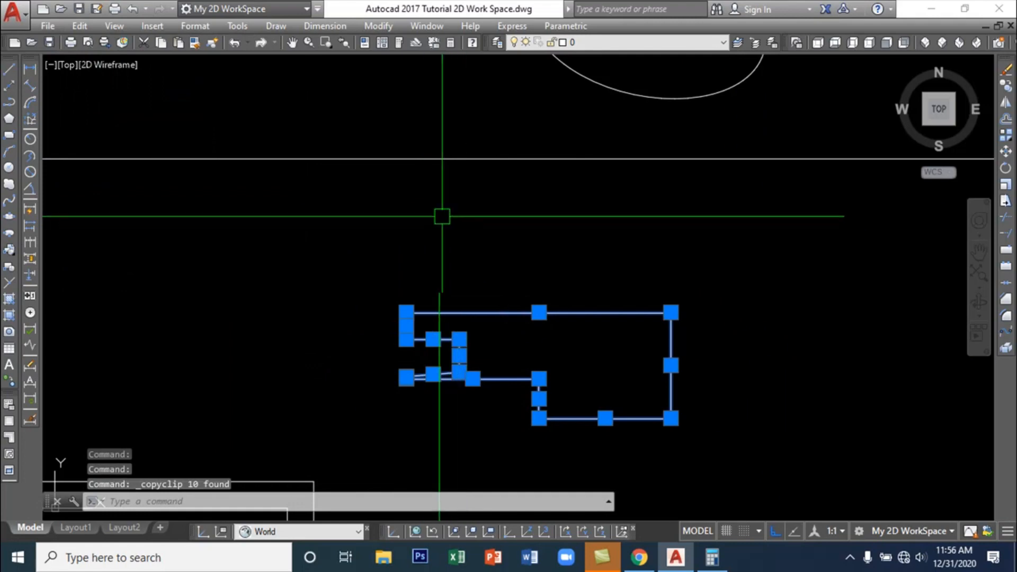
left_click(79, 27)
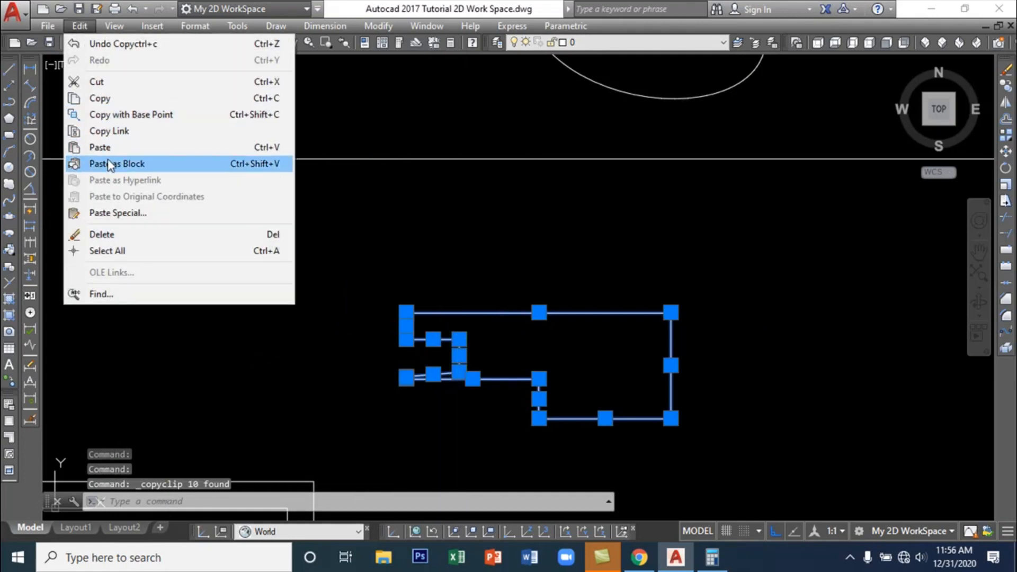
left_click(111, 165)
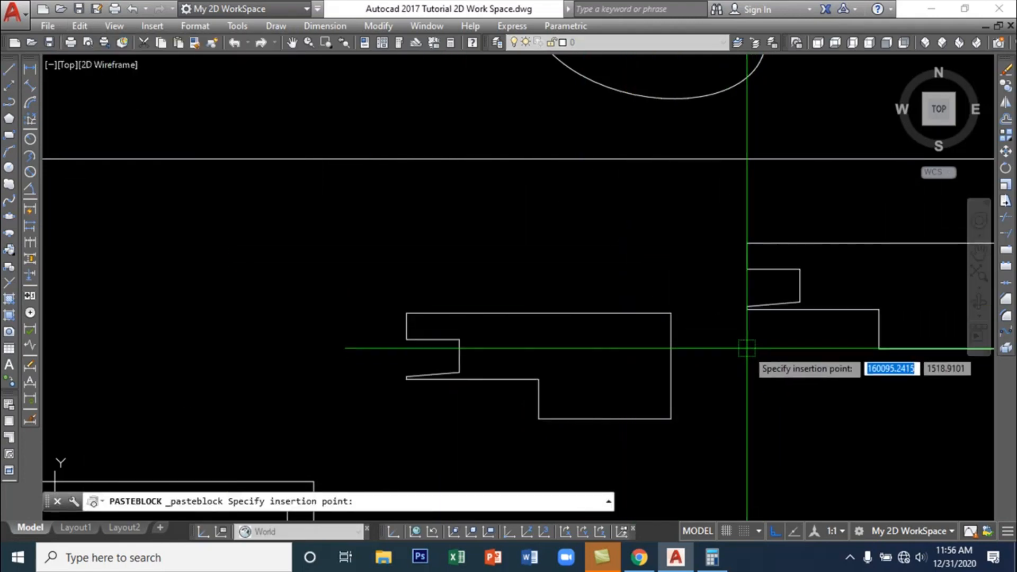
scroll(708, 342, "down", 3)
left_click(705, 378)
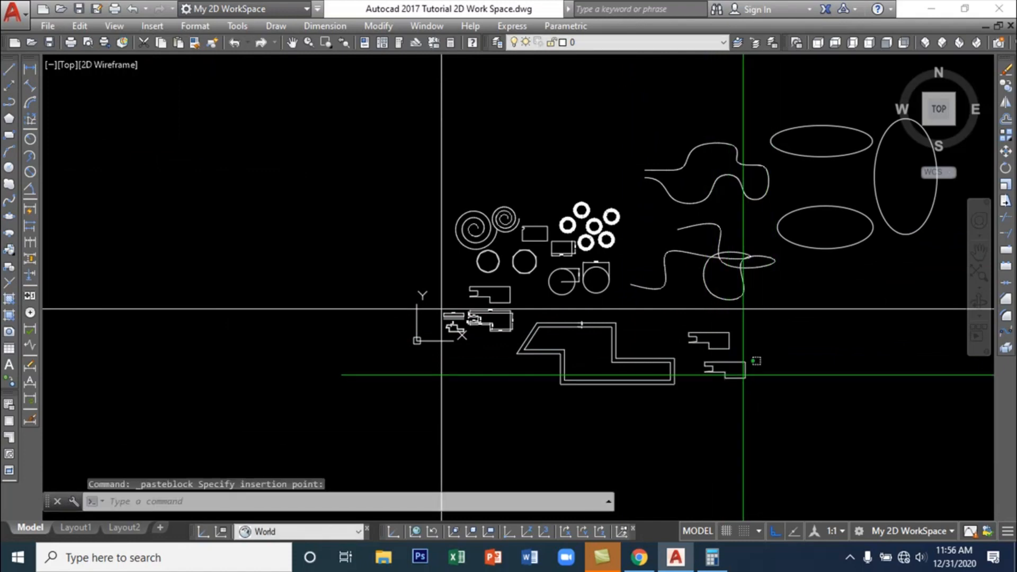
Move the pasted block about 4793 units left by its base point grip, and select one line of the outline above for comparison
scroll(770, 378, "up", 5)
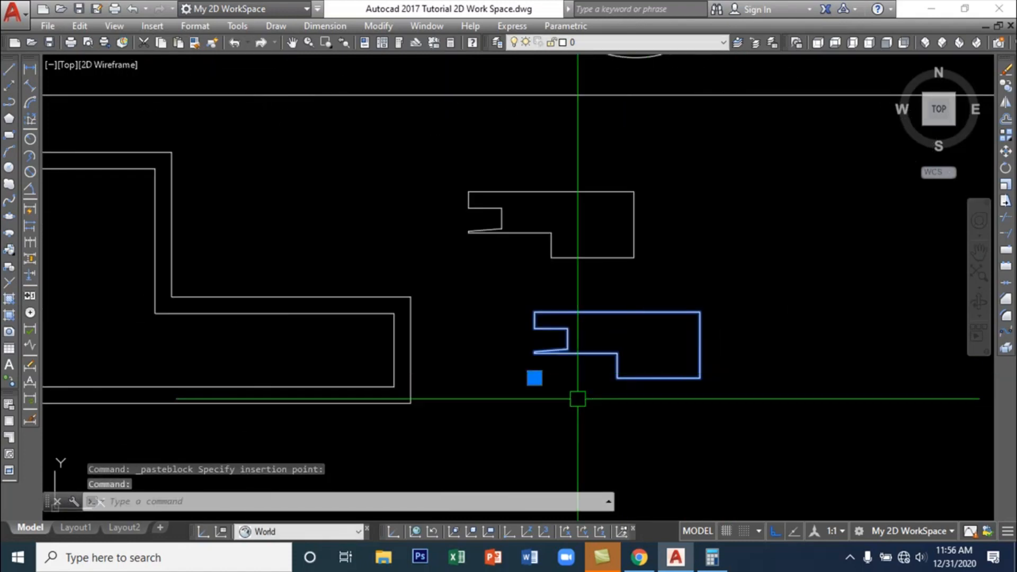
left_click(534, 377)
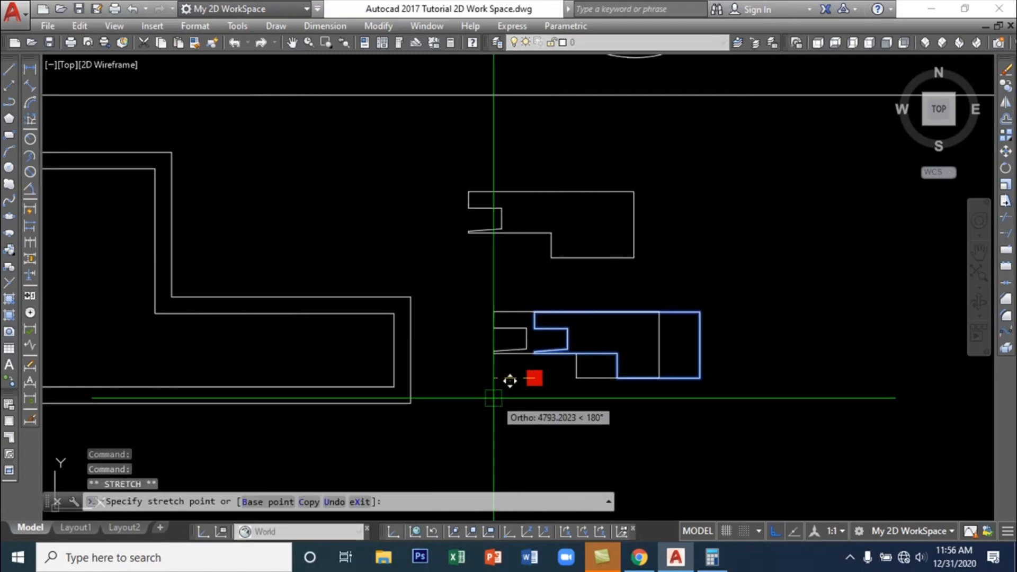
left_click(495, 358)
scroll(707, 349, "down", 6)
scroll(711, 353, "up", 6)
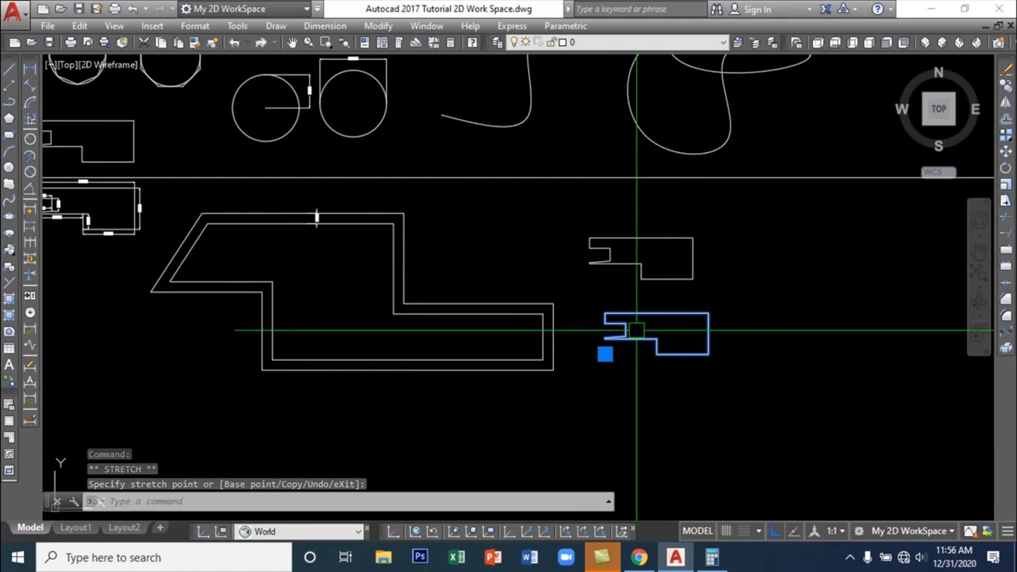
left_click(627, 257)
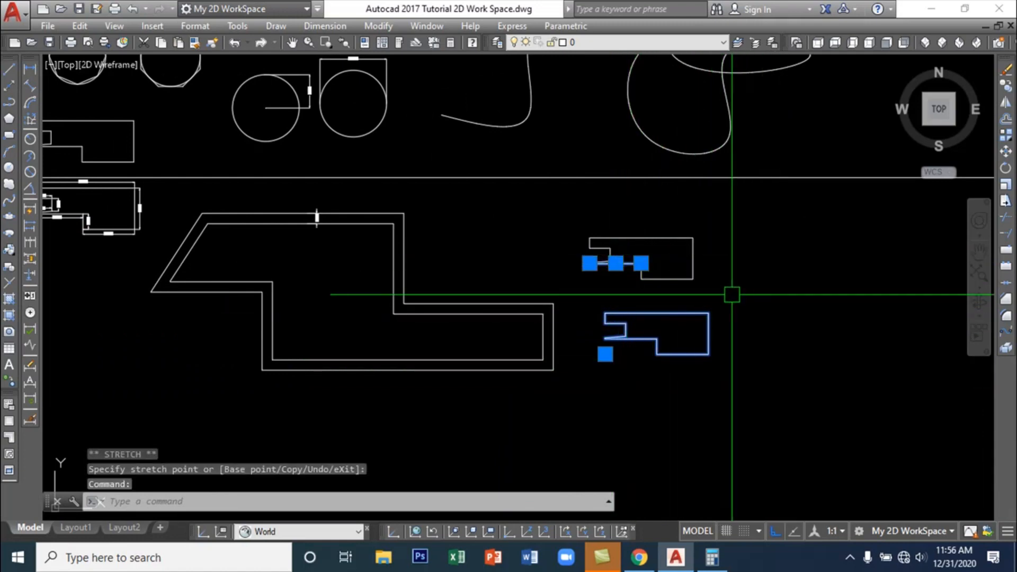
key("Escape")
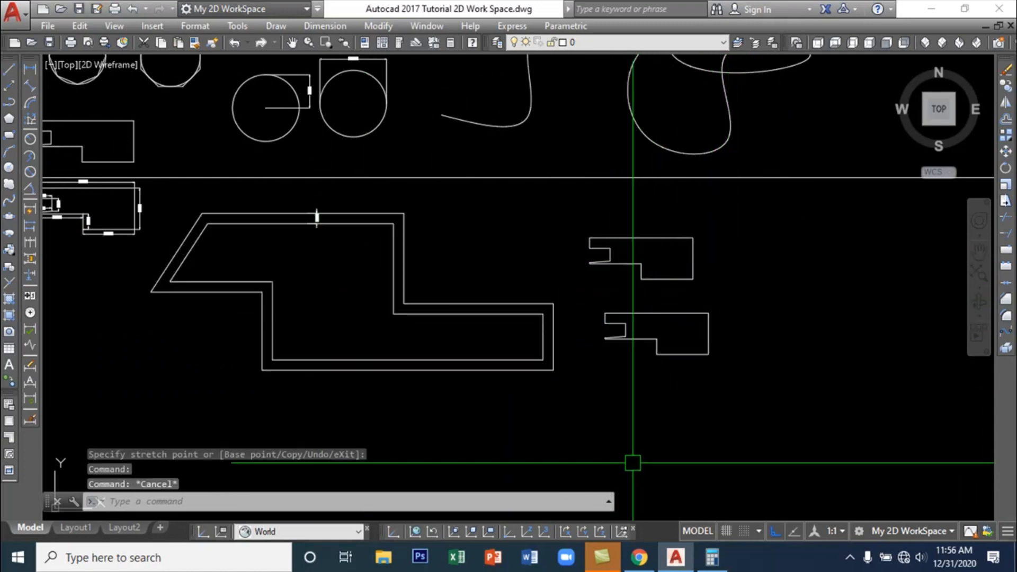
type("E")
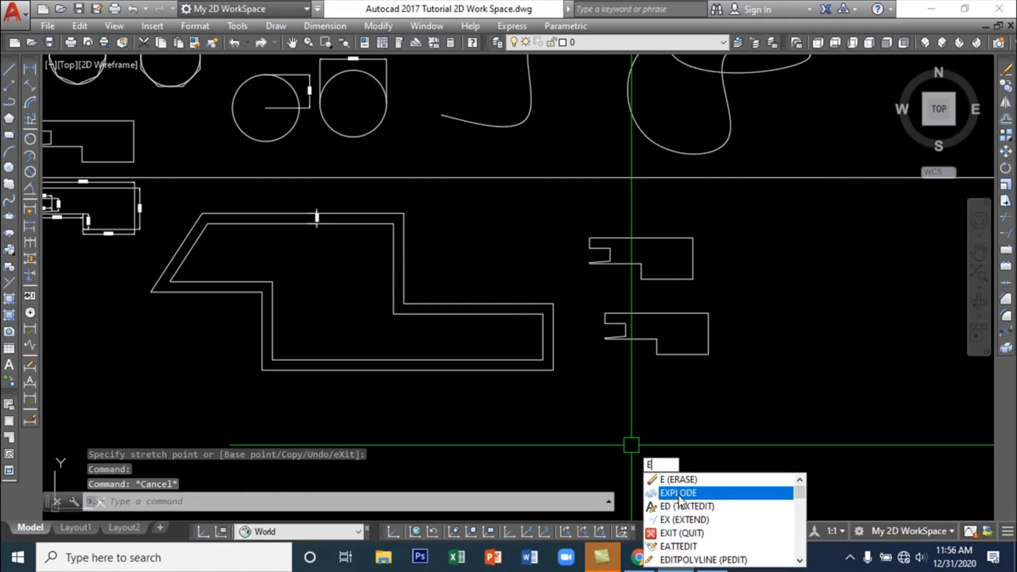
type("X")
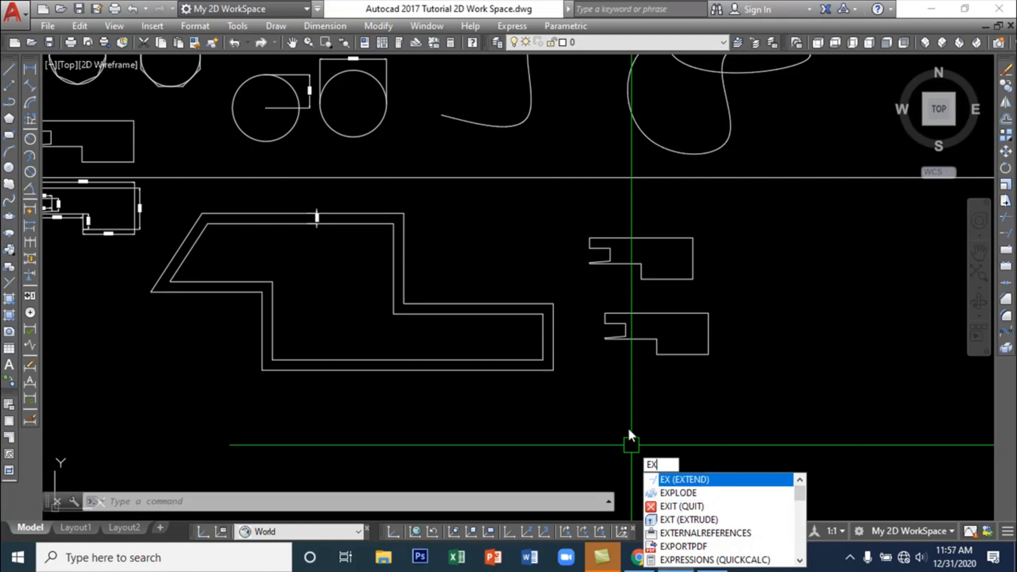
key("Escape")
key("Escape")
key("Escape")
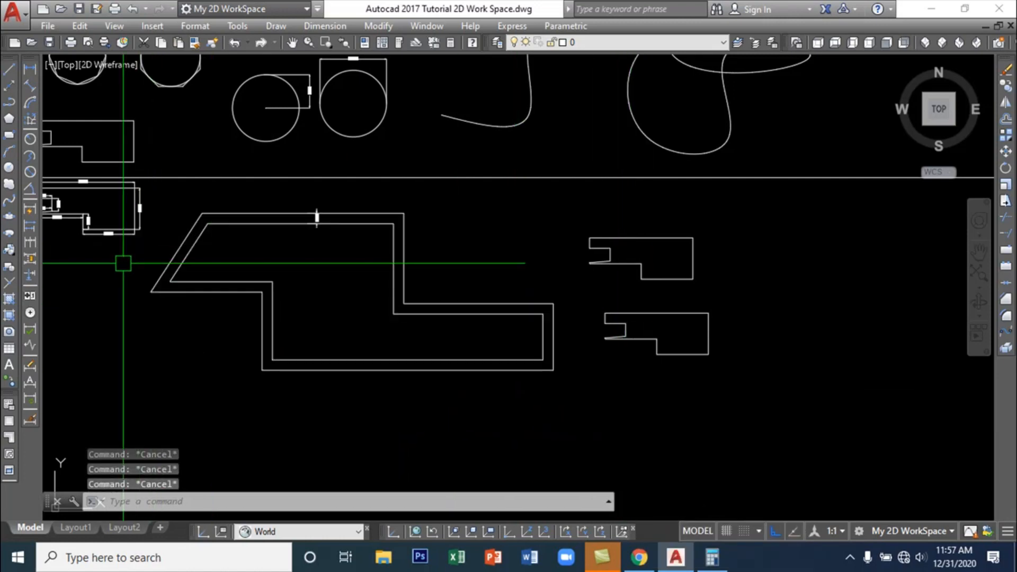
mouse_move(127, 263)
middle_mouse_down()
mouse_move(223, 286)
mouse_move(189, 270)
middle_mouse_up()
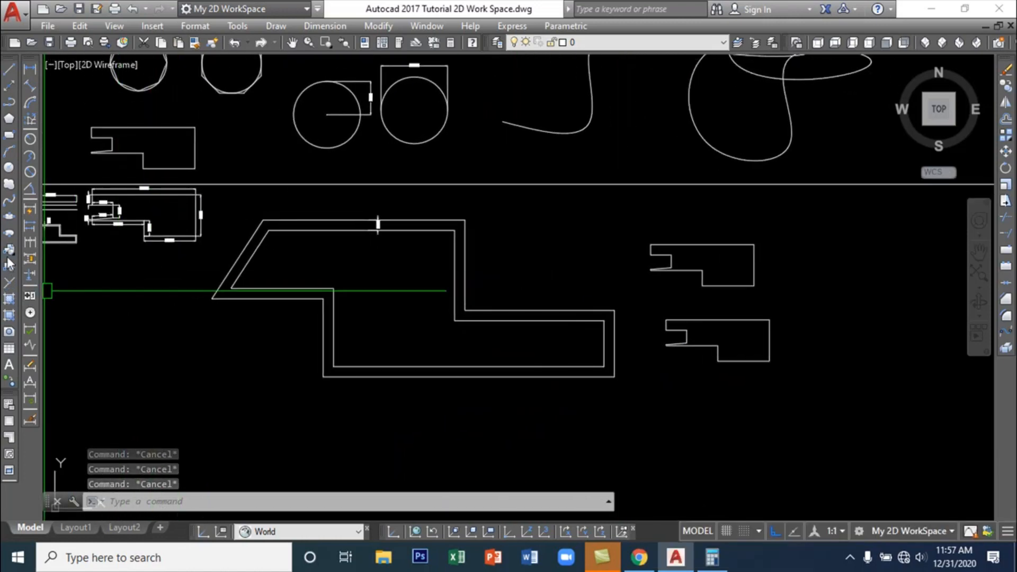
left_click(277, 26)
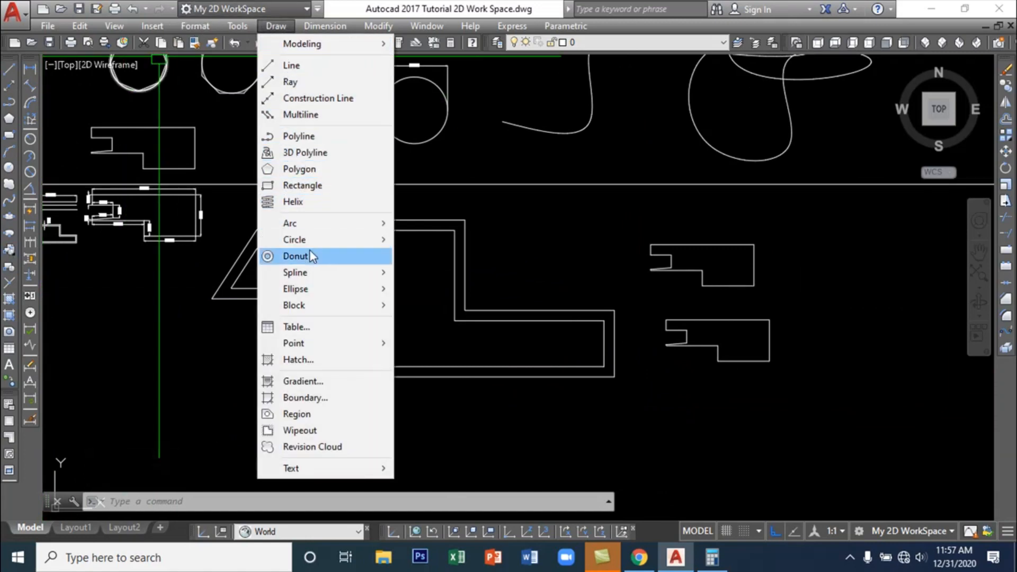
mouse_move(329, 345)
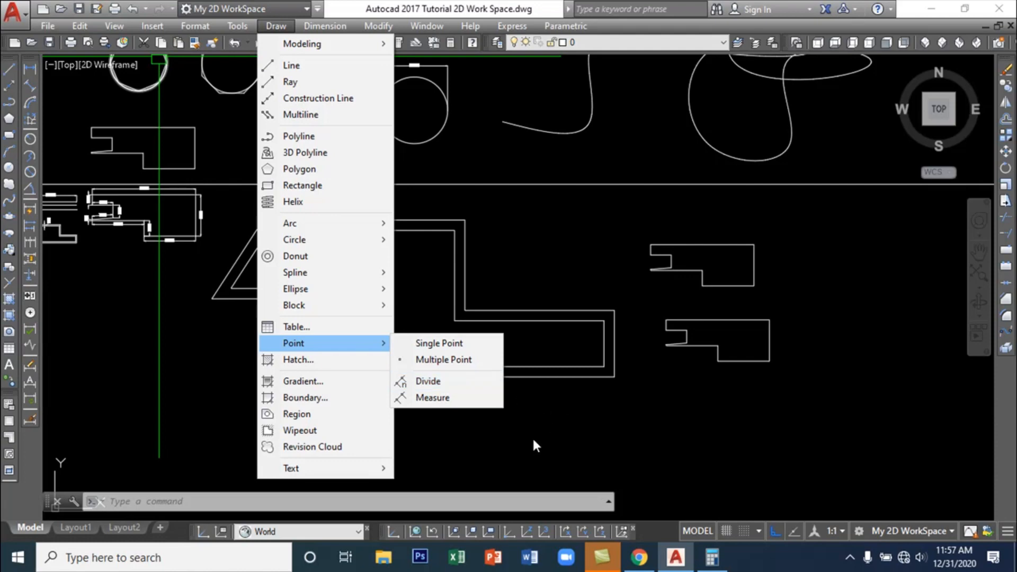
key("Escape")
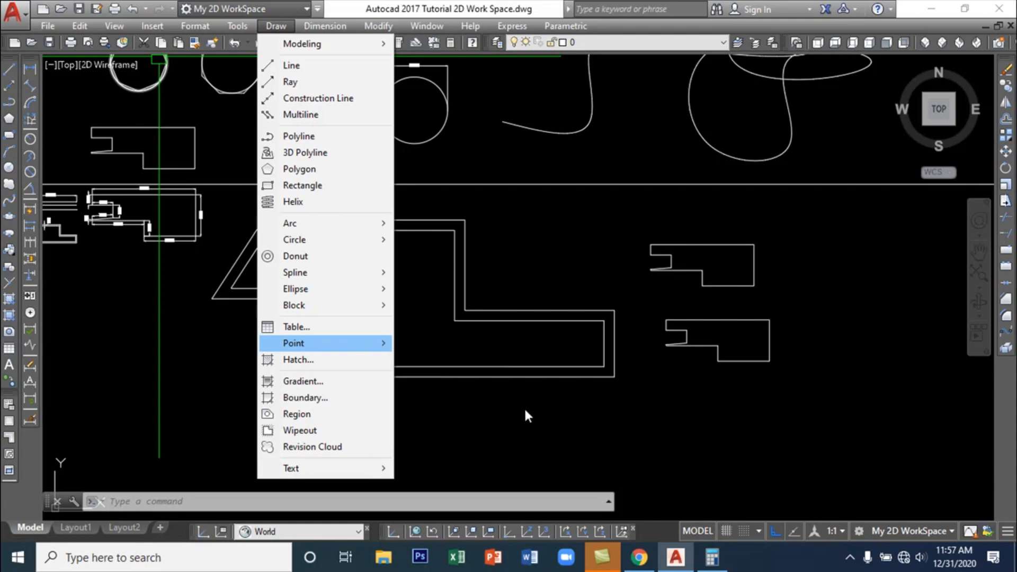
key("Escape")
left_click(543, 417)
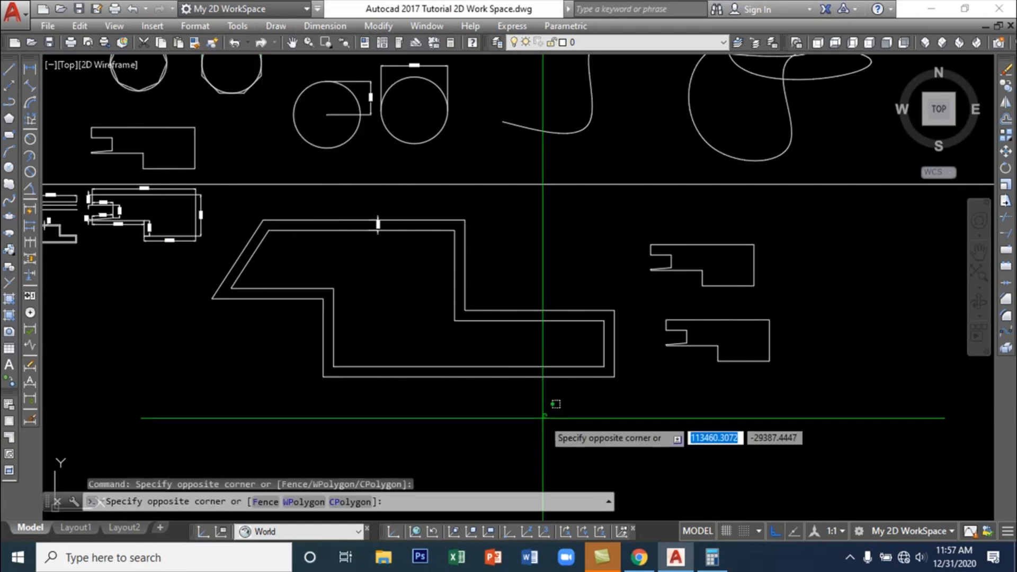
left_click(544, 417)
Draw a freehand horizontal line above the two small notched outlines and delete it
left_click(9, 69)
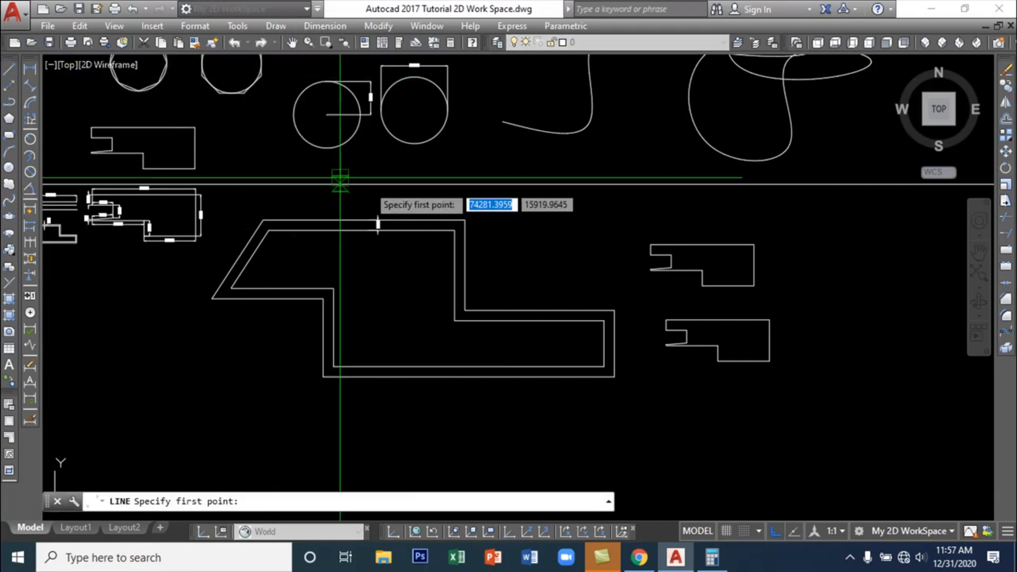
left_click(519, 212)
left_click(706, 211)
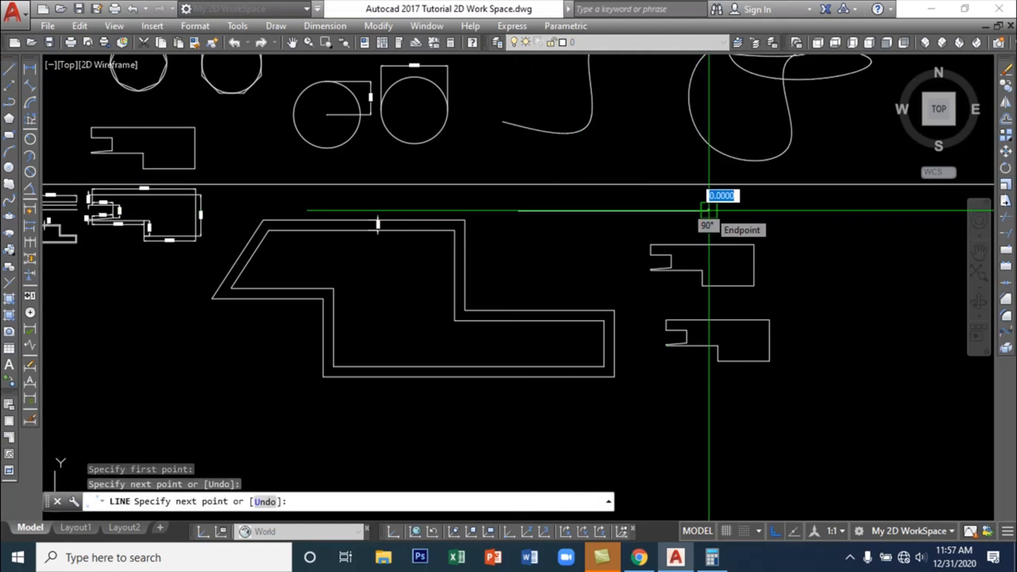
key("Escape")
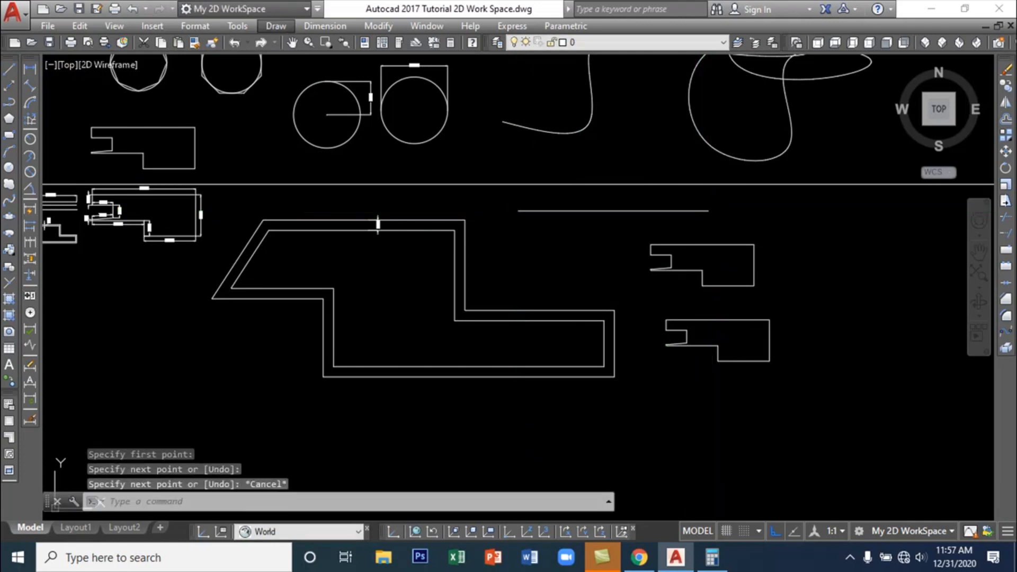
left_click(642, 211)
key("Delete")
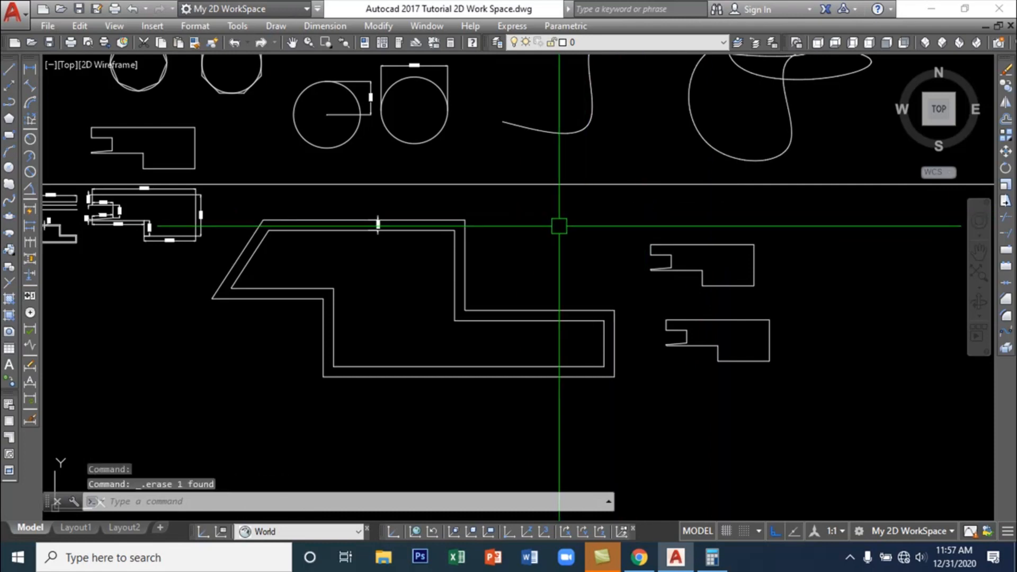
Draw a horizontal line 10000 units long just beyond the upper right corner of the large double outline
type("l")
key("Return")
left_click(507, 219)
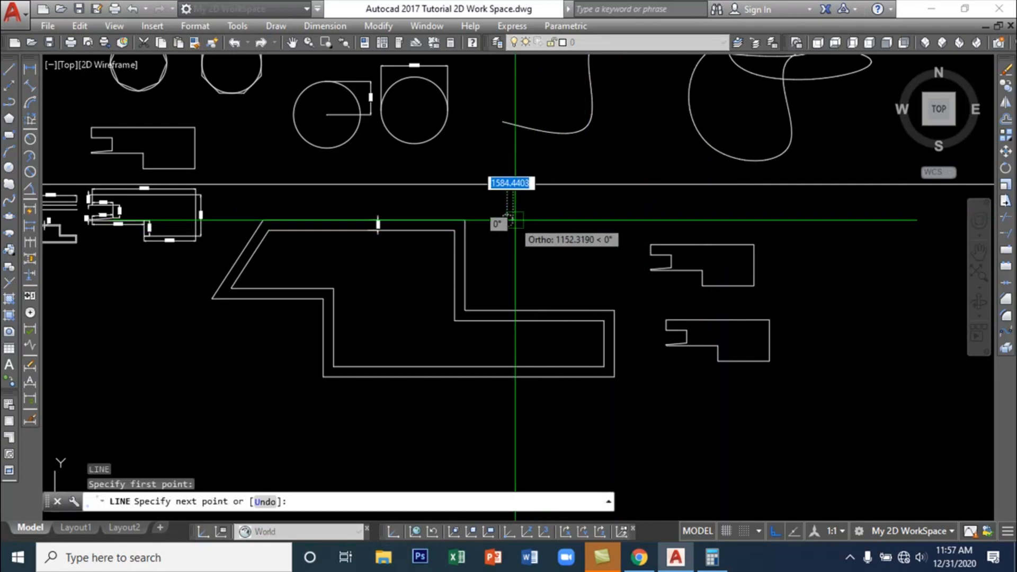
type("10000")
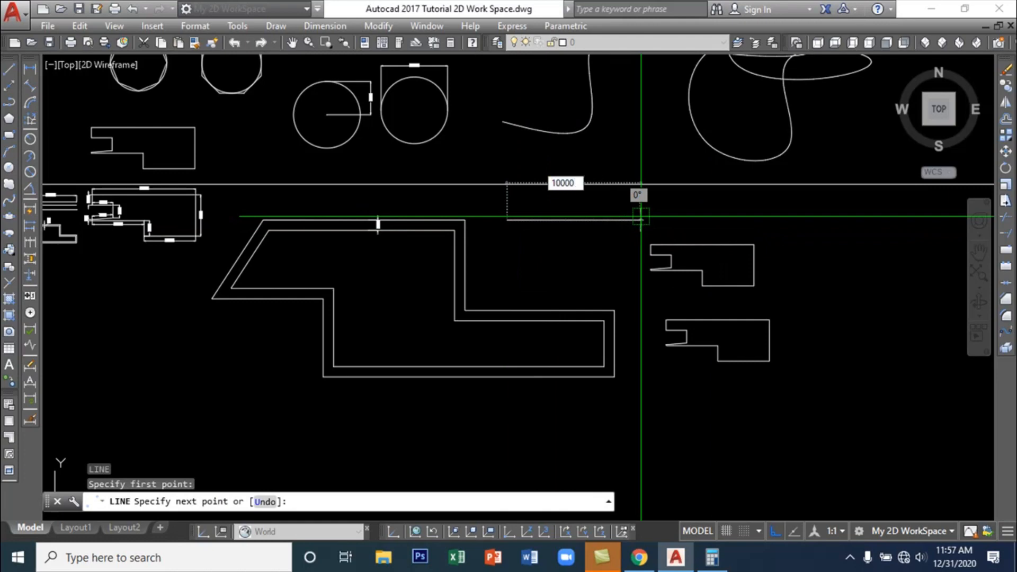
key("Return")
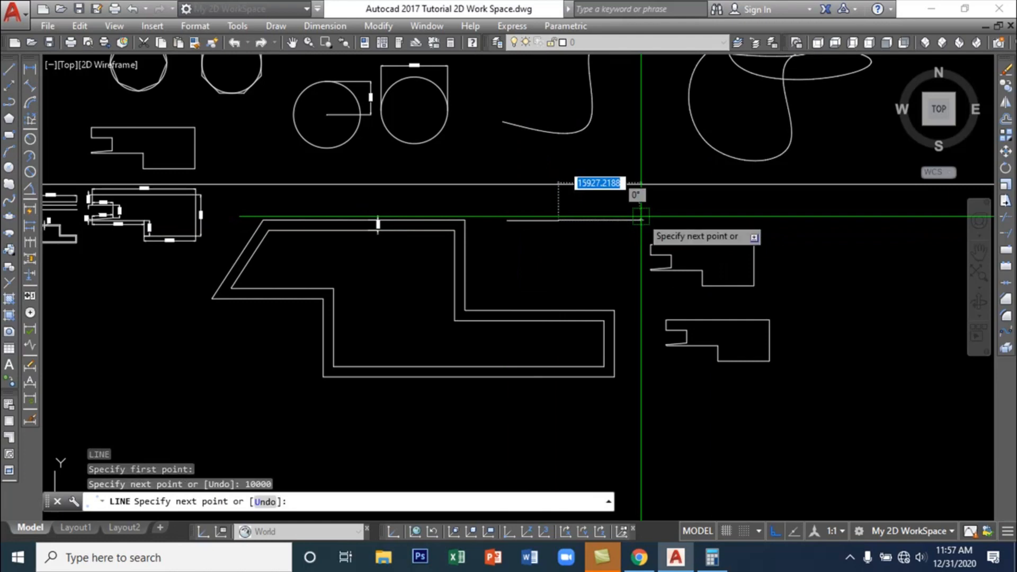
key("Return")
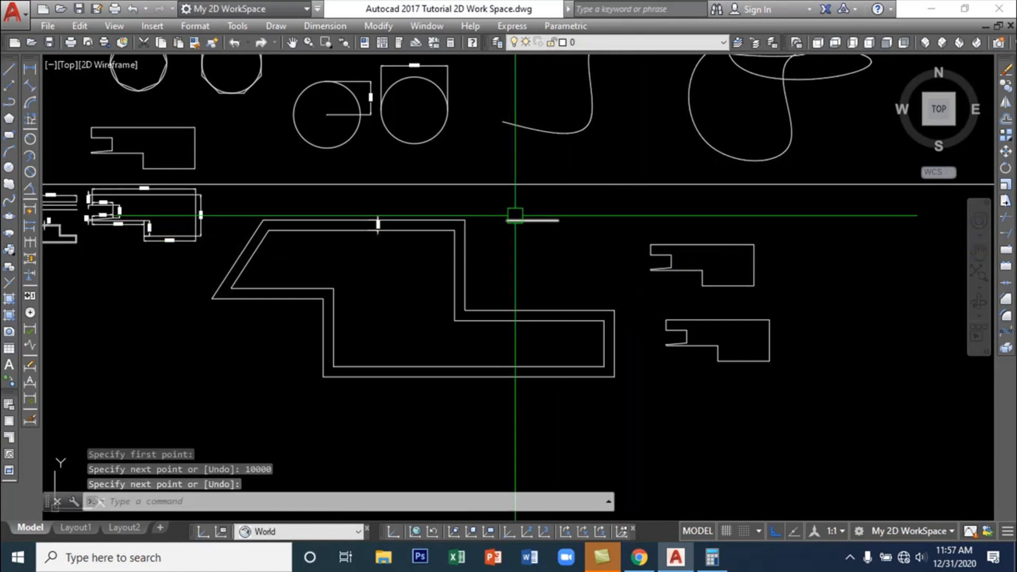
Divide the 10000-unit line into 5 equal segments with the Divide command
scroll(520, 221, "up", 5)
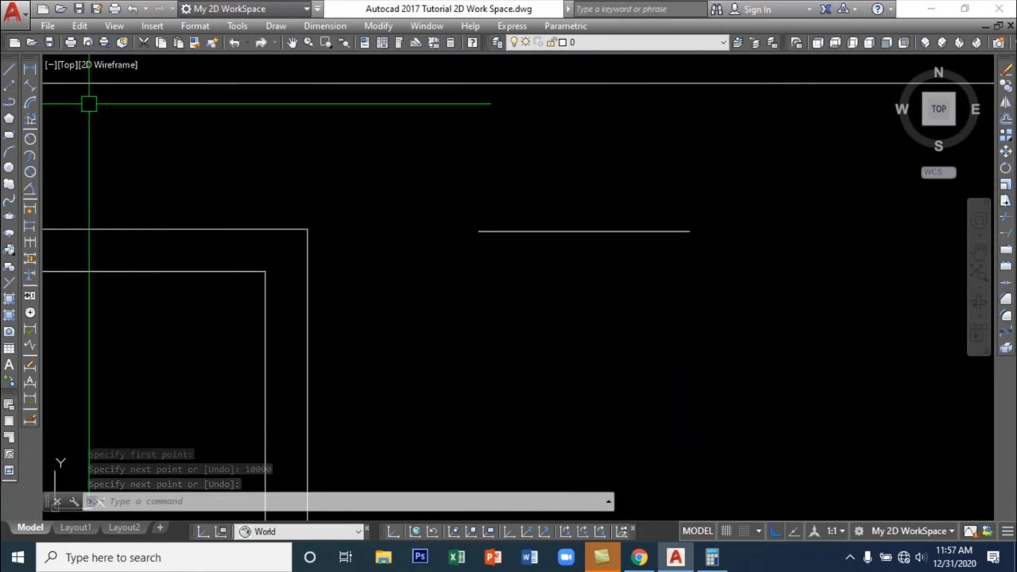
left_click(579, 232)
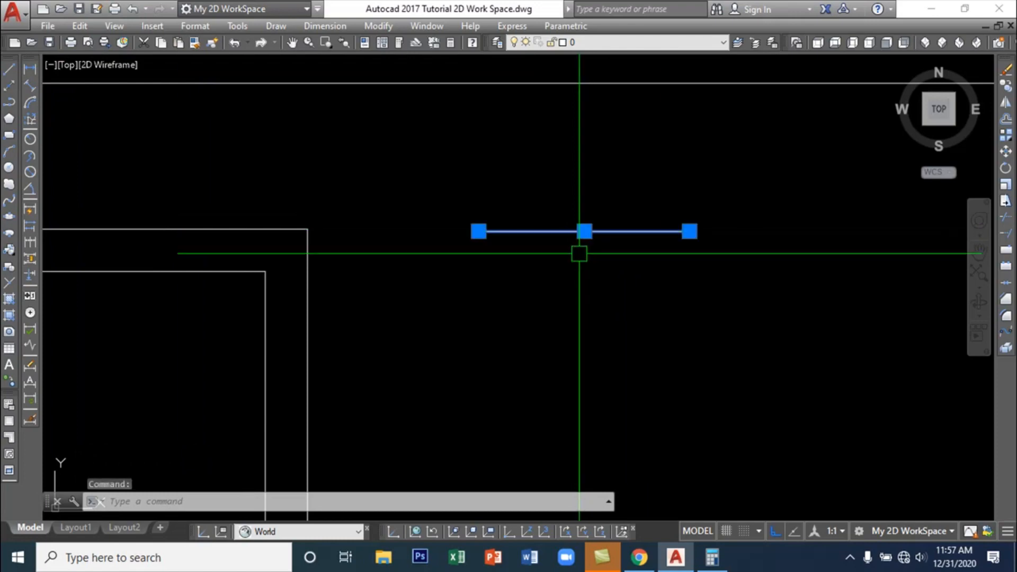
left_click(281, 29)
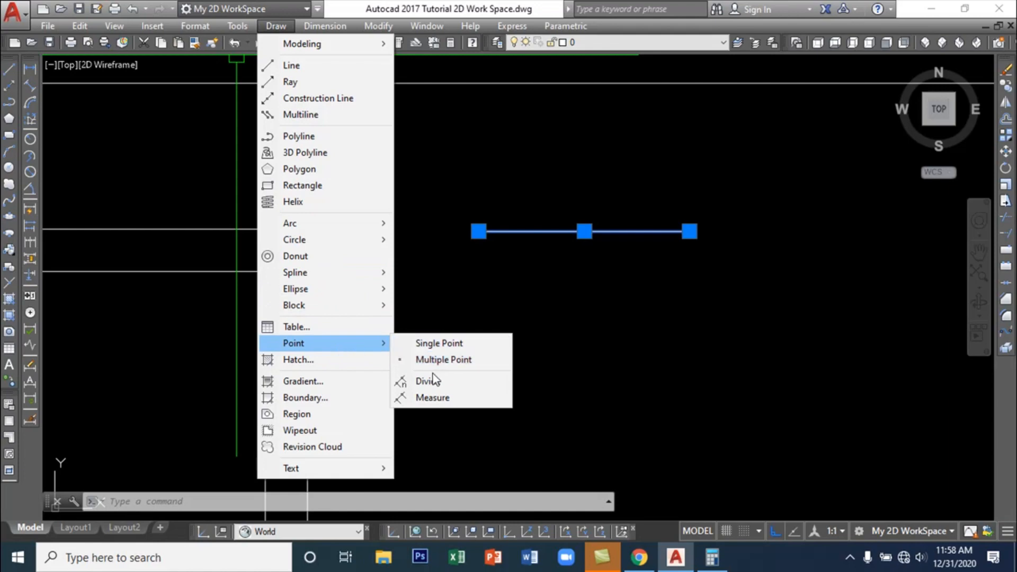
left_click(435, 384)
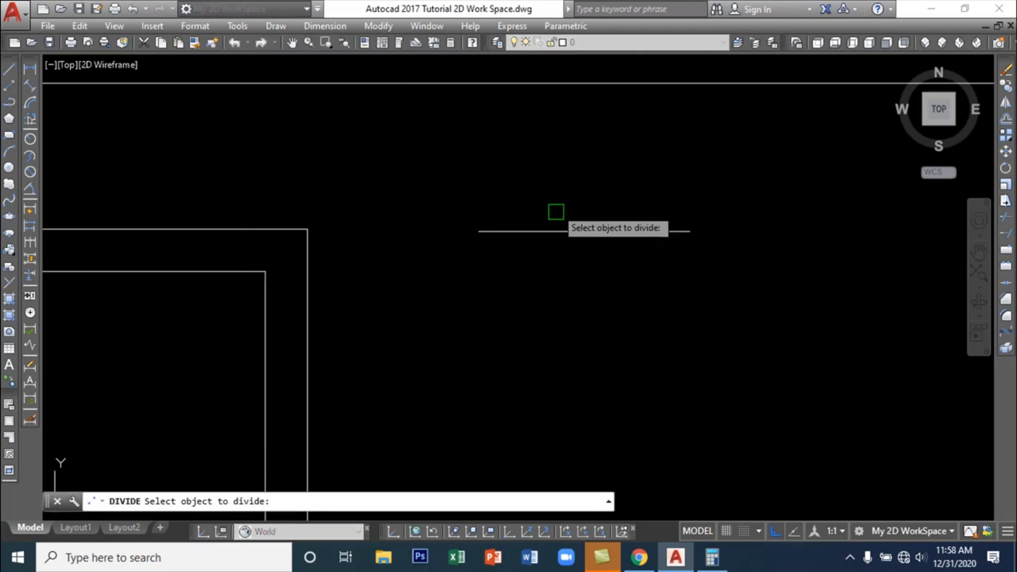
left_click(565, 231)
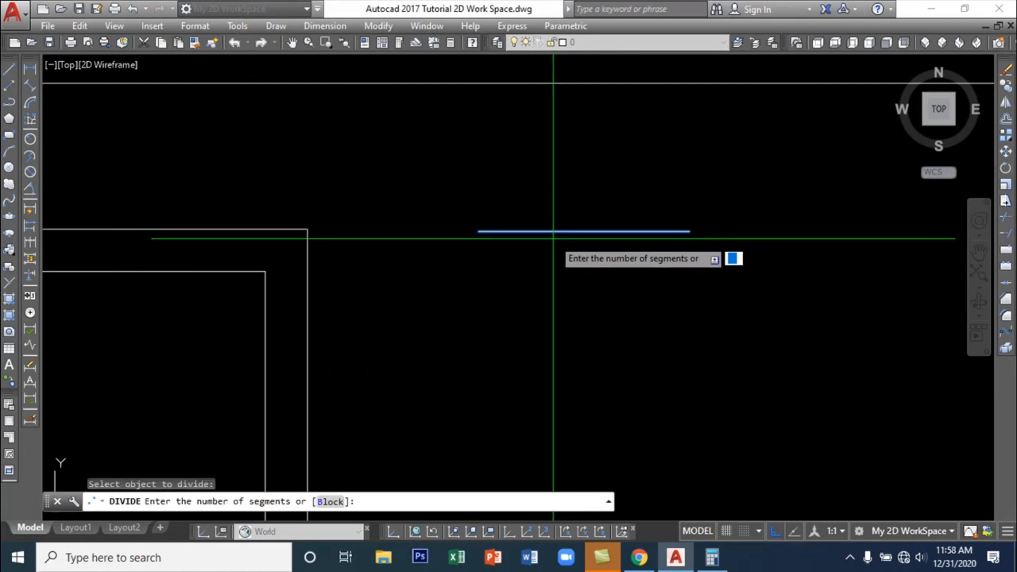
key("Return")
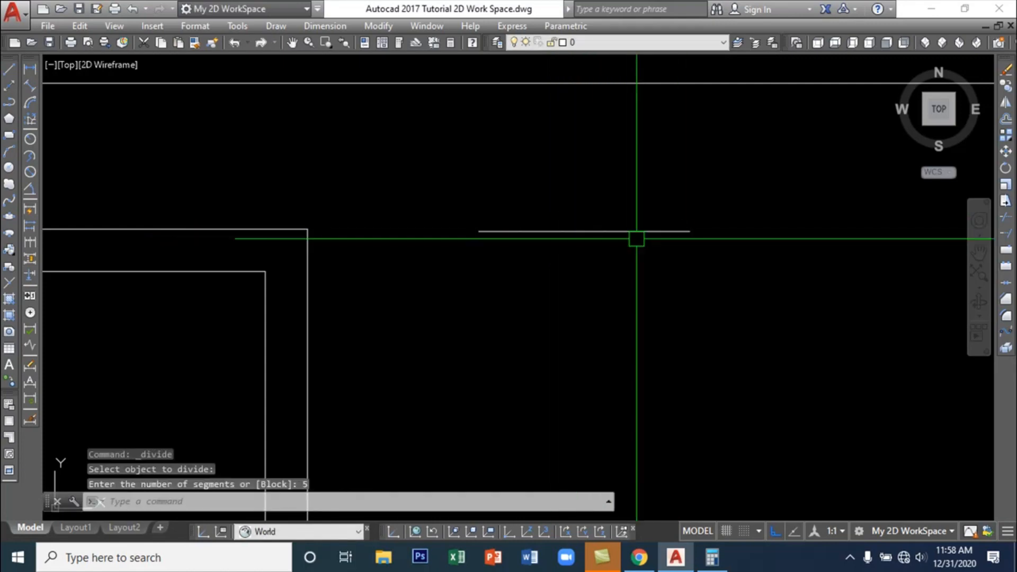
Check in the object snap settings that the Node and Endpoint modes are on, and accept the settings
scroll(682, 230, "up", 2)
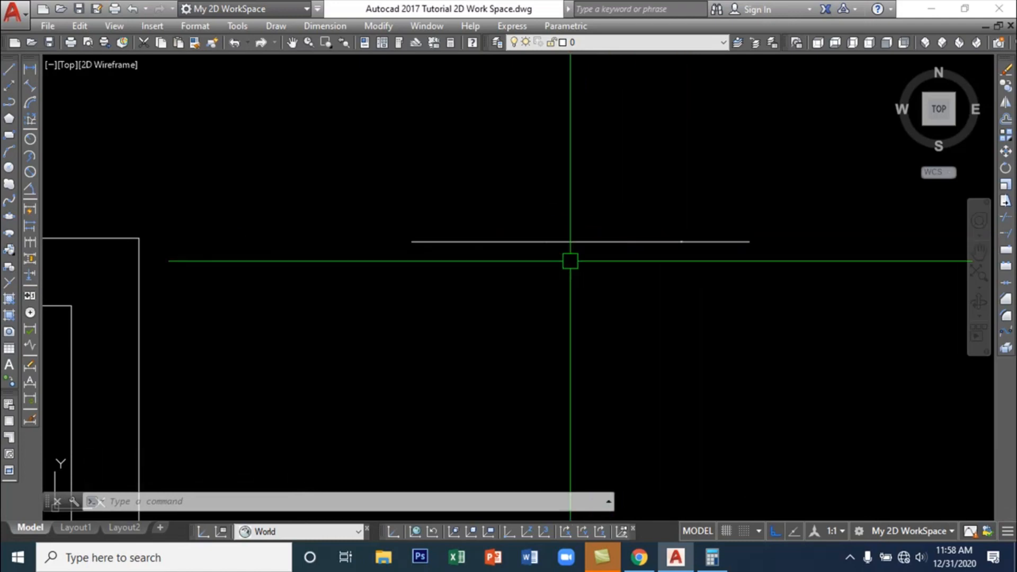
middle_click_drag(552, 289, 537, 285)
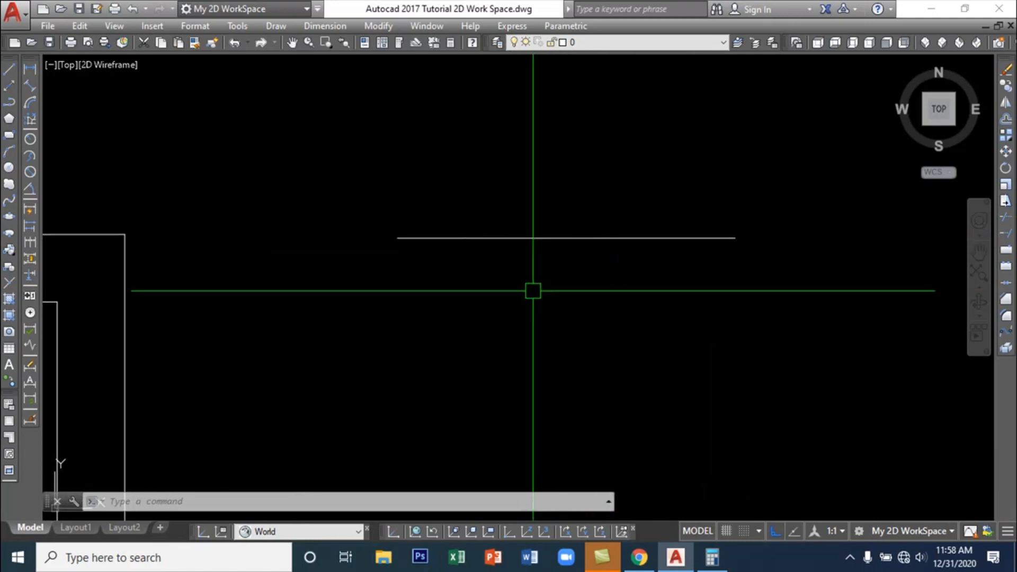
type("O")
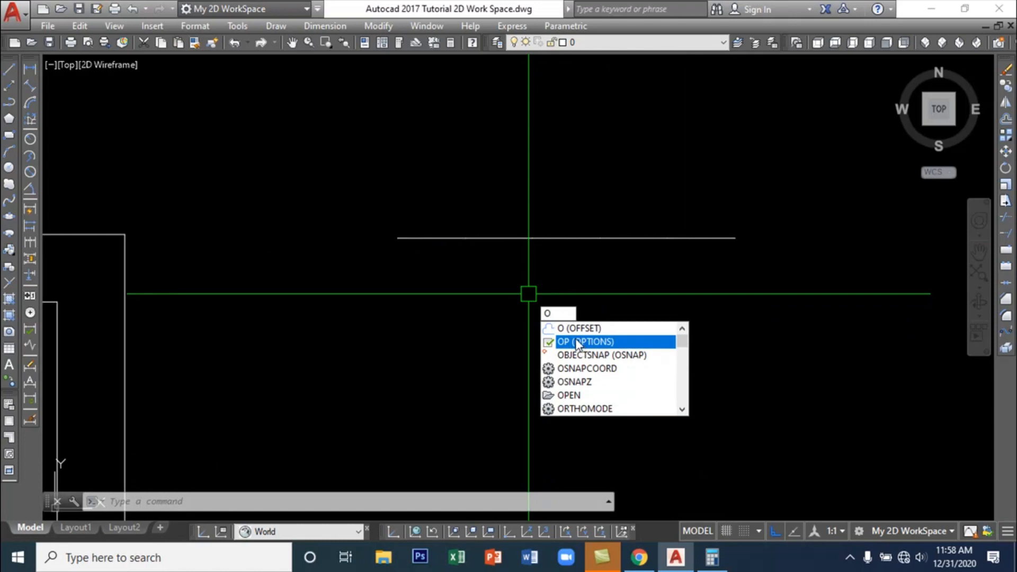
type("s")
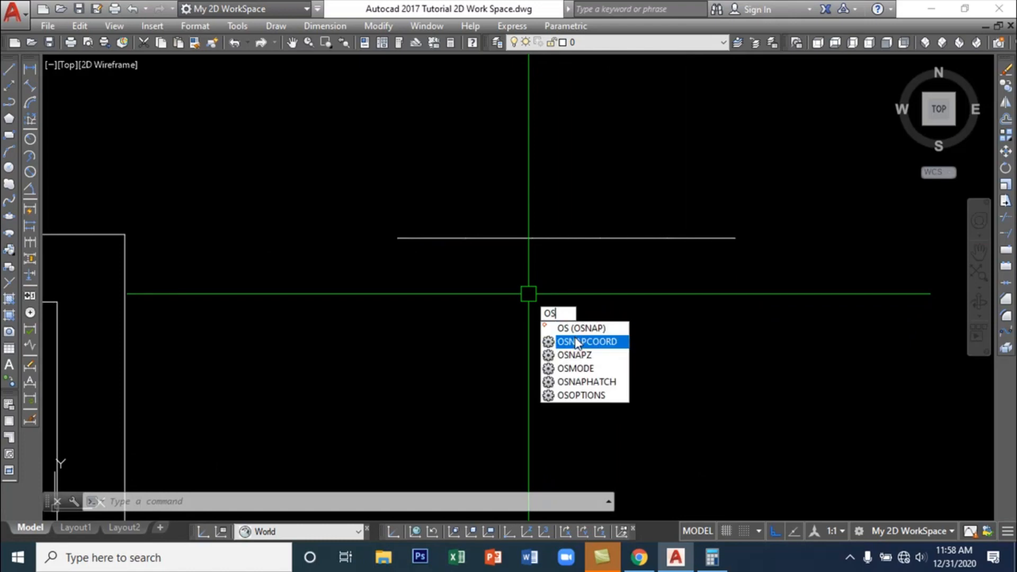
key("Return")
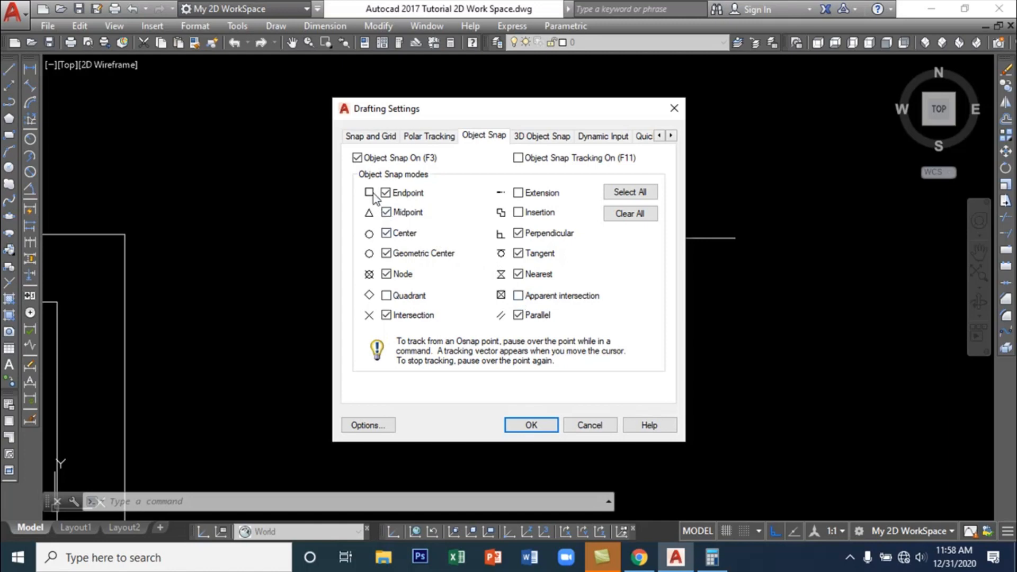
left_click(551, 427)
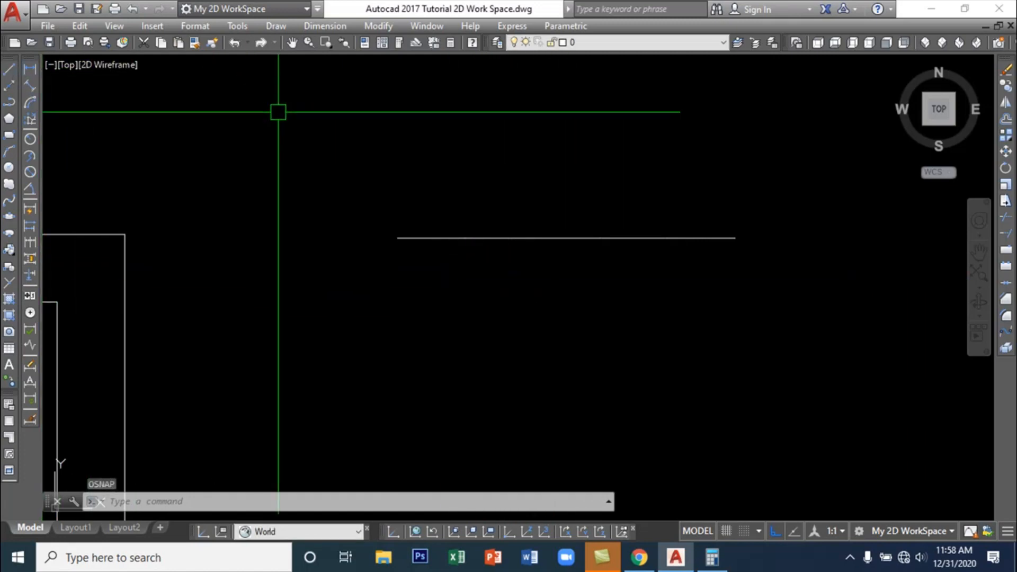
Draw a zigzag from the line's first division point: a triangle about 1800 units high above the second segment, and one below the third segment
left_click(9, 70)
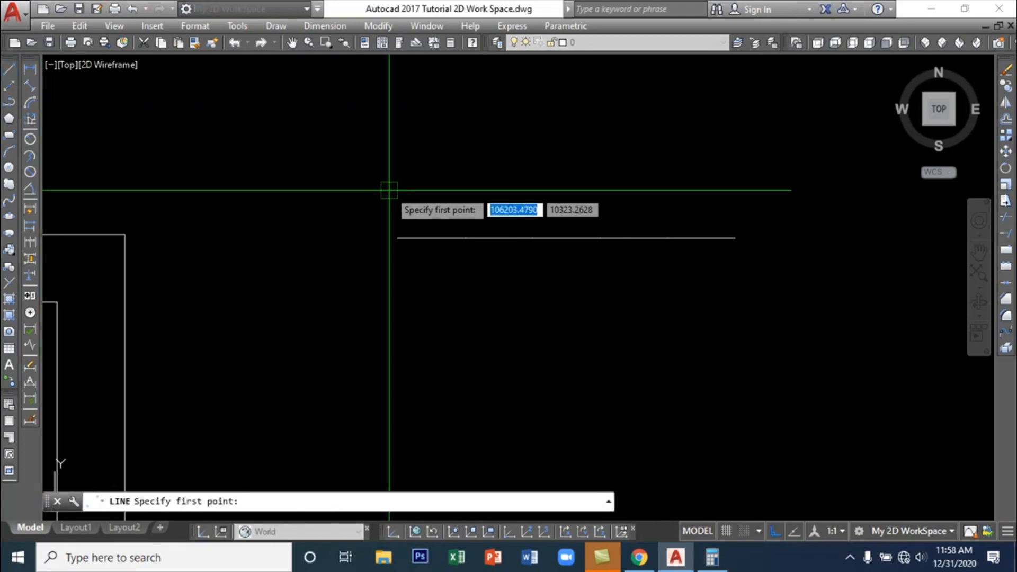
left_click(465, 237)
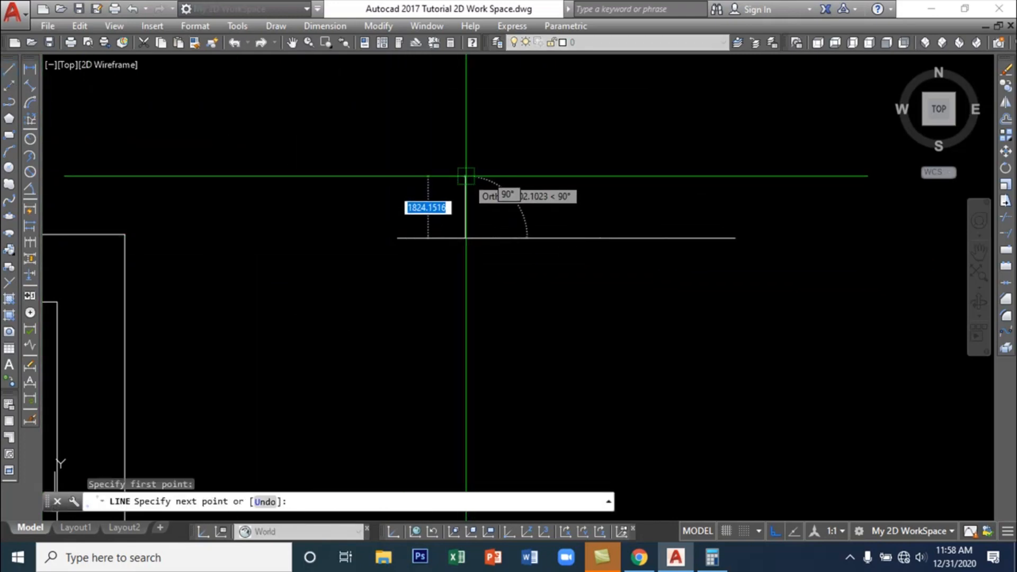
left_click(466, 176)
key("F8")
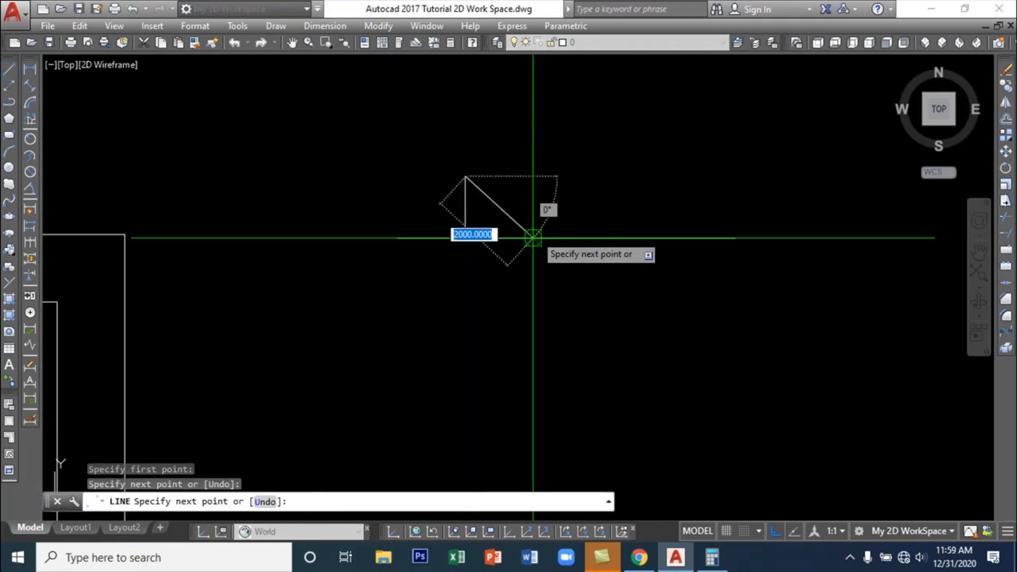
left_click(533, 237)
key("F8")
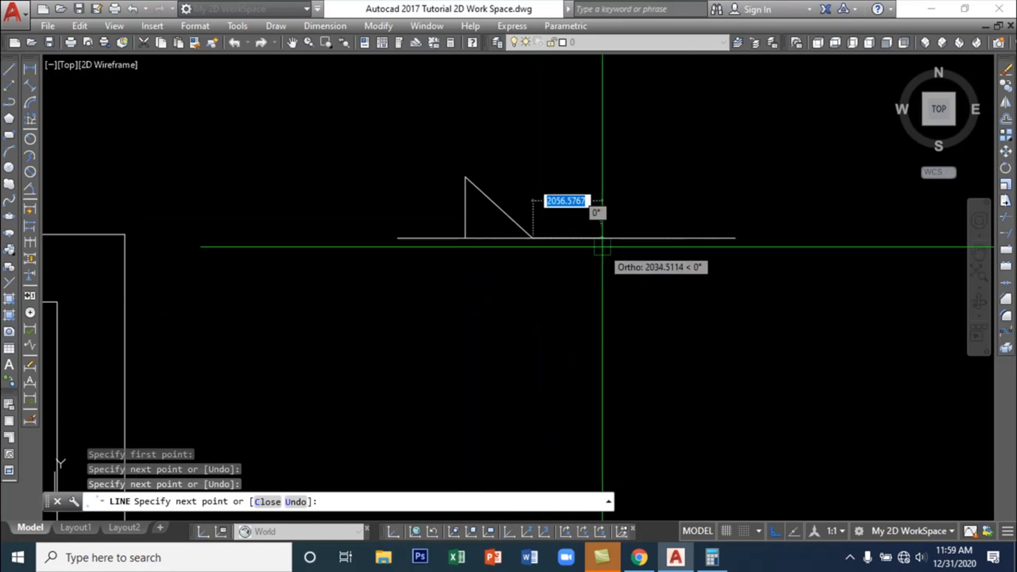
left_click(534, 303)
key("F8")
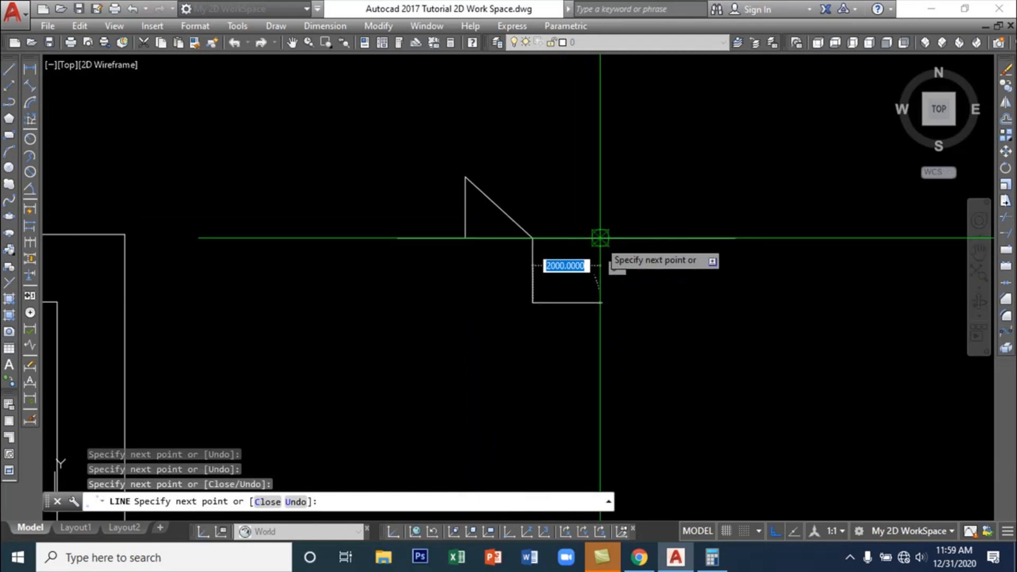
left_click(600, 238)
Continue the zigzag with a triangle about 1600 units high above the fourth segment and one below the fifth, ending at the line's endpoint
key("F8")
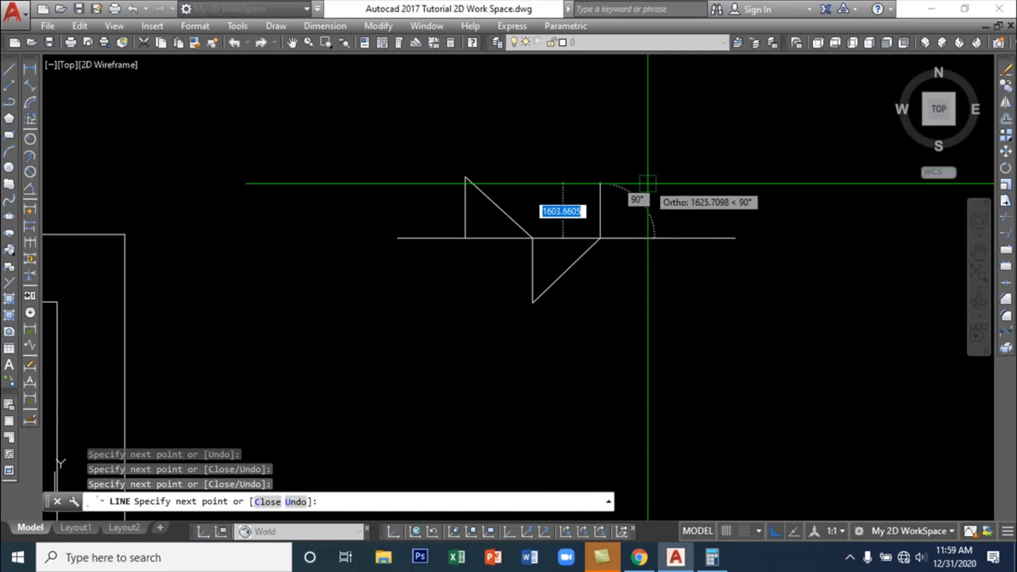
left_click(648, 184)
key("F8")
left_click(668, 238)
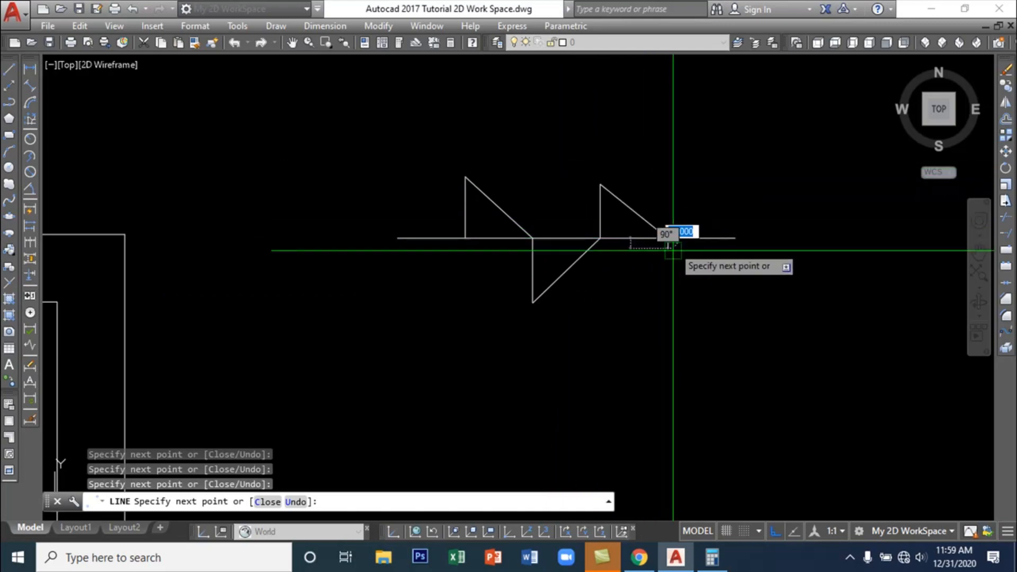
key("F8")
left_click(686, 306)
key("F8")
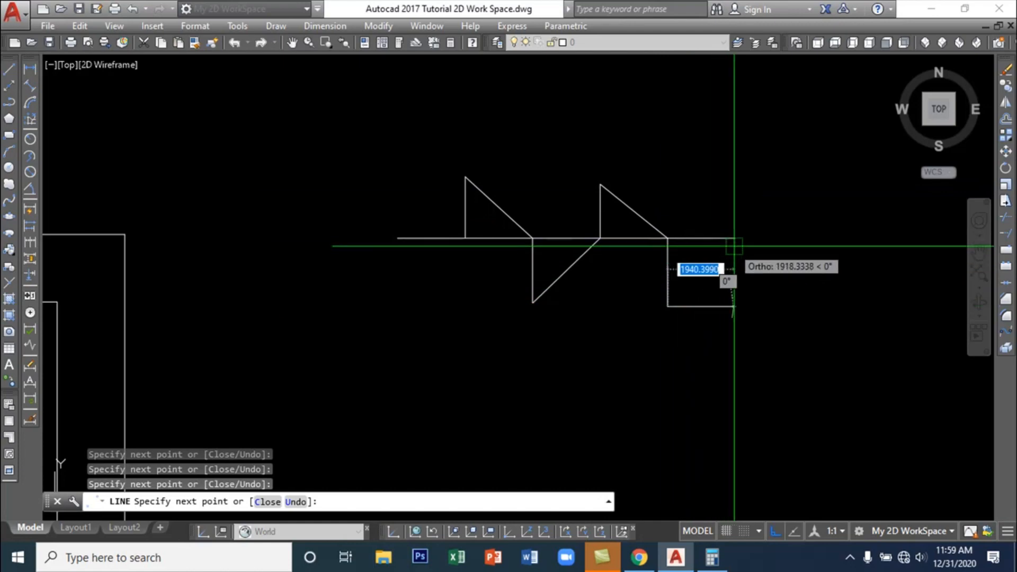
left_click(735, 238)
key("F8")
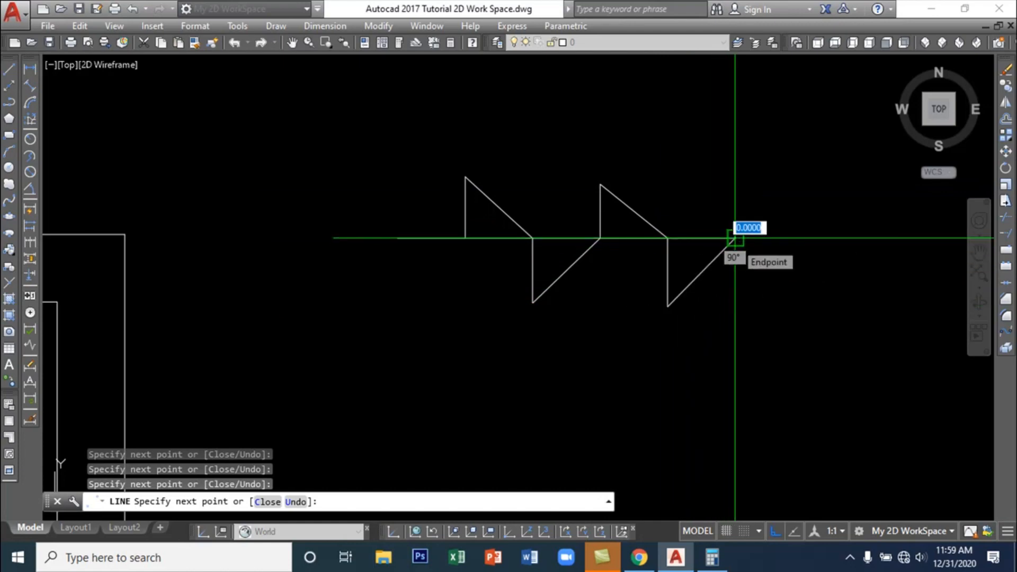
key("Return")
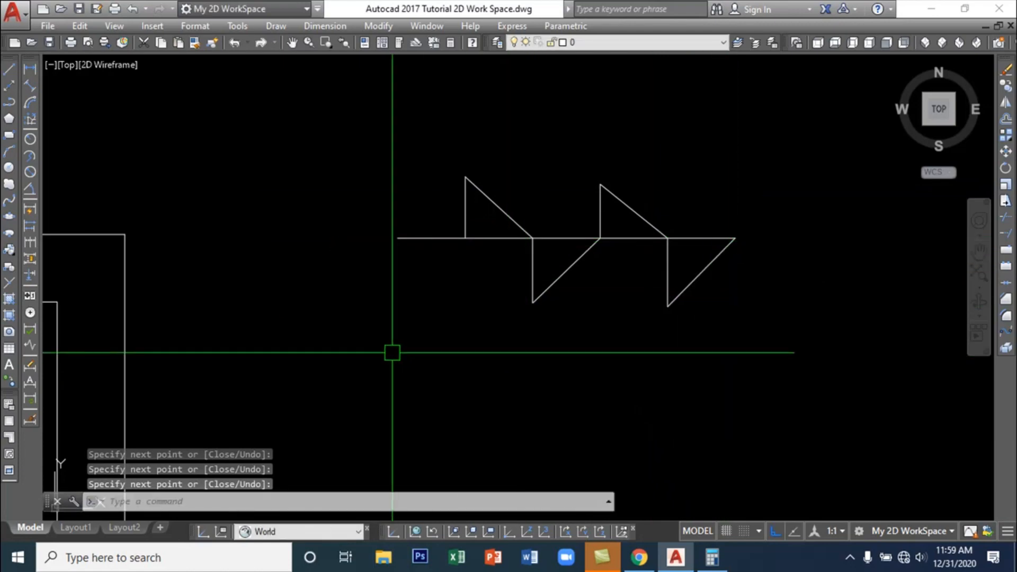
Draw a triangle below the first segment, from the divided line's left endpoint down and back up to the first division point
left_click(9, 69)
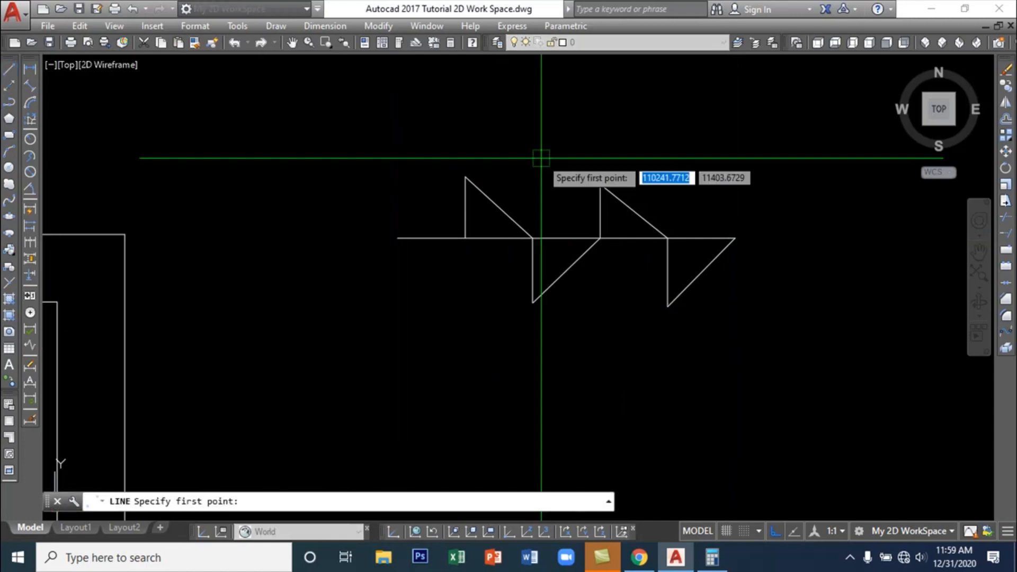
left_click(398, 238)
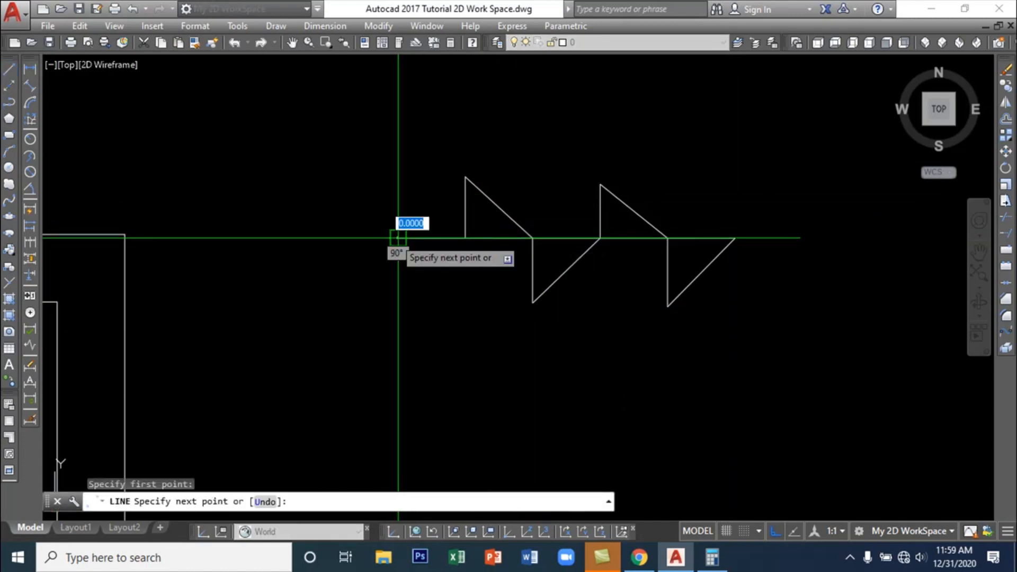
left_click(416, 299)
left_click(465, 238)
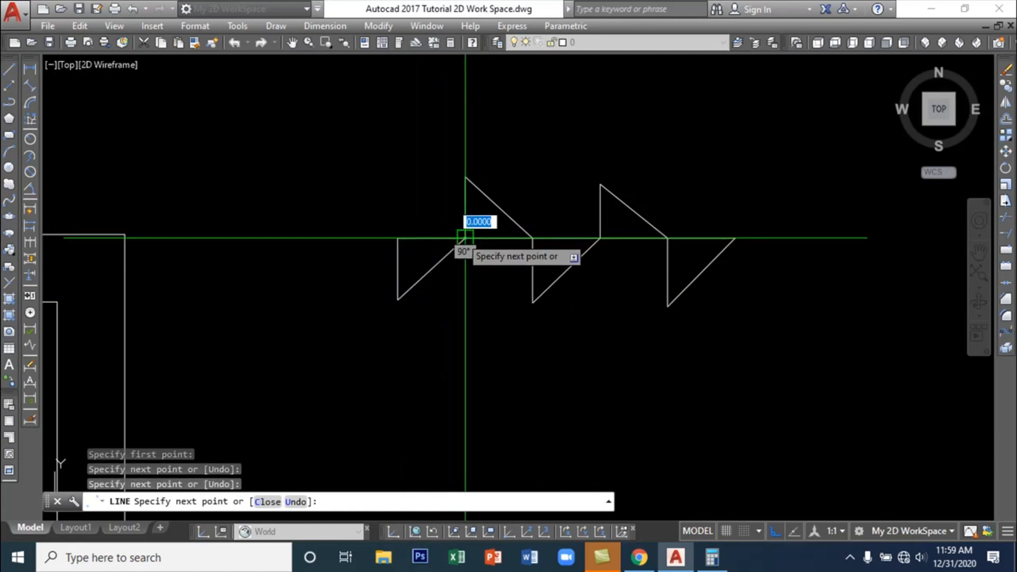
key("Return")
scroll(747, 339, "down", 2)
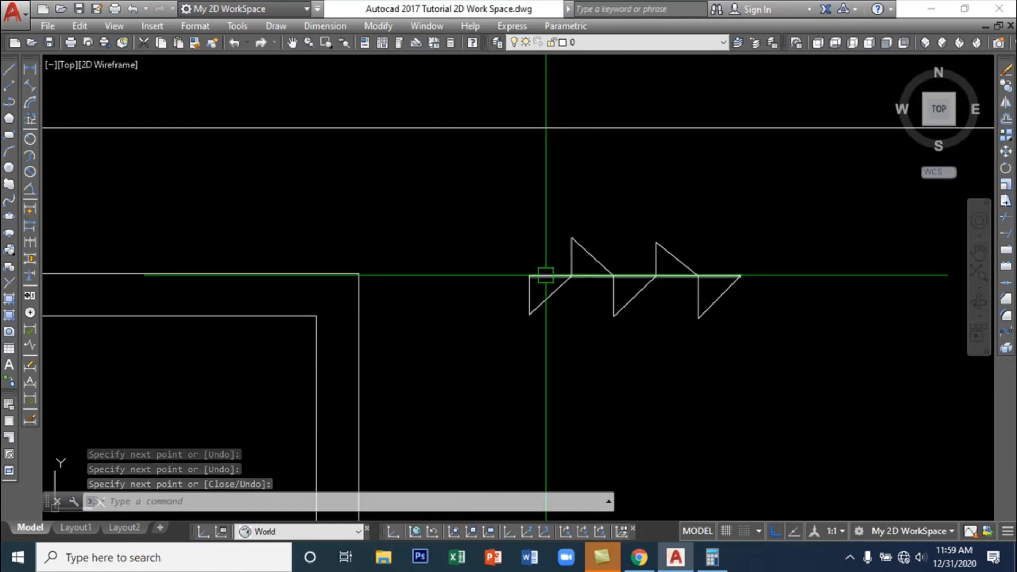
scroll(549, 280, "up", 3)
middle_click_drag(616, 299, 399, 290)
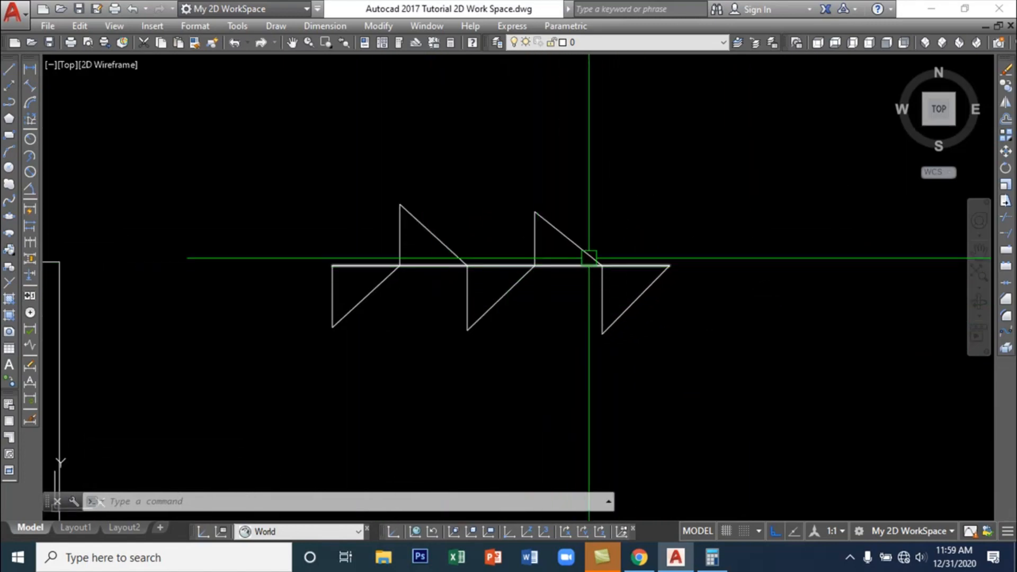
scroll(541, 321, "down", 4)
middle_click_drag(564, 341, 540, 359)
scroll(539, 359, "up", 2)
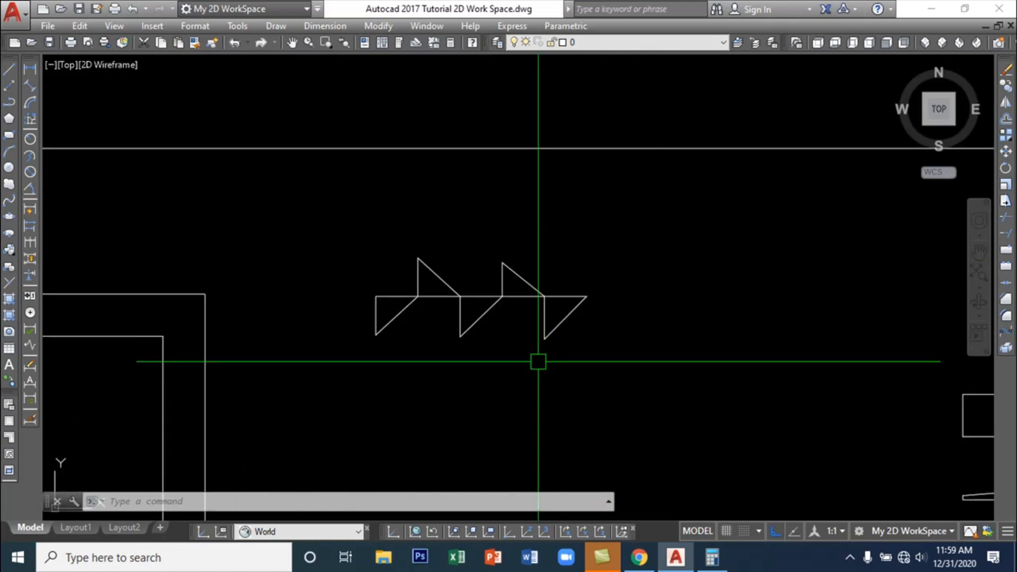
left_click(275, 27)
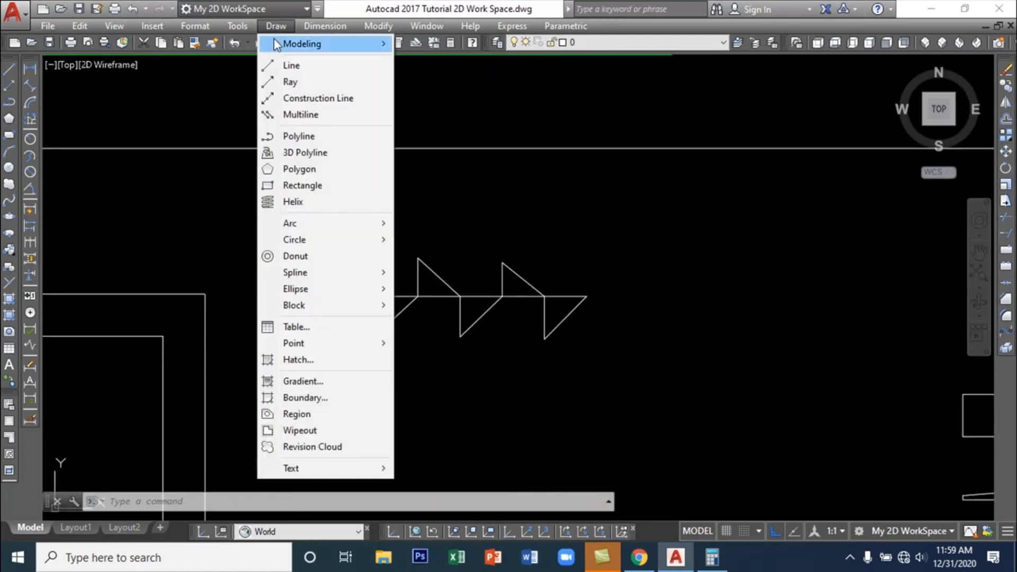
left_click(326, 362)
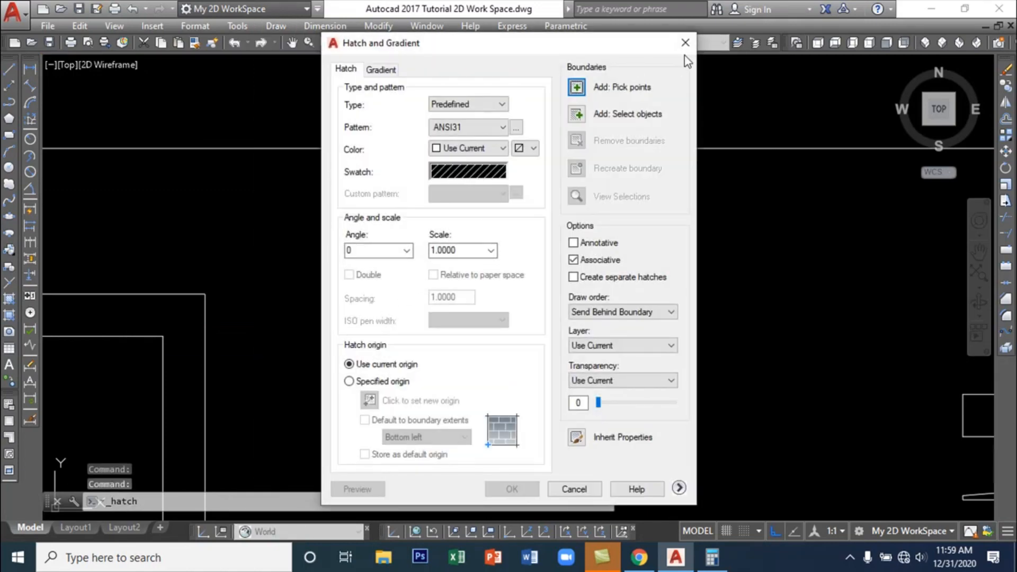
left_click(687, 49)
Copy the circle beneath the dimensioned square from its center about 101000 units horizontally to the right, into the empty area below the ellipses
scroll(436, 311, "down", 9)
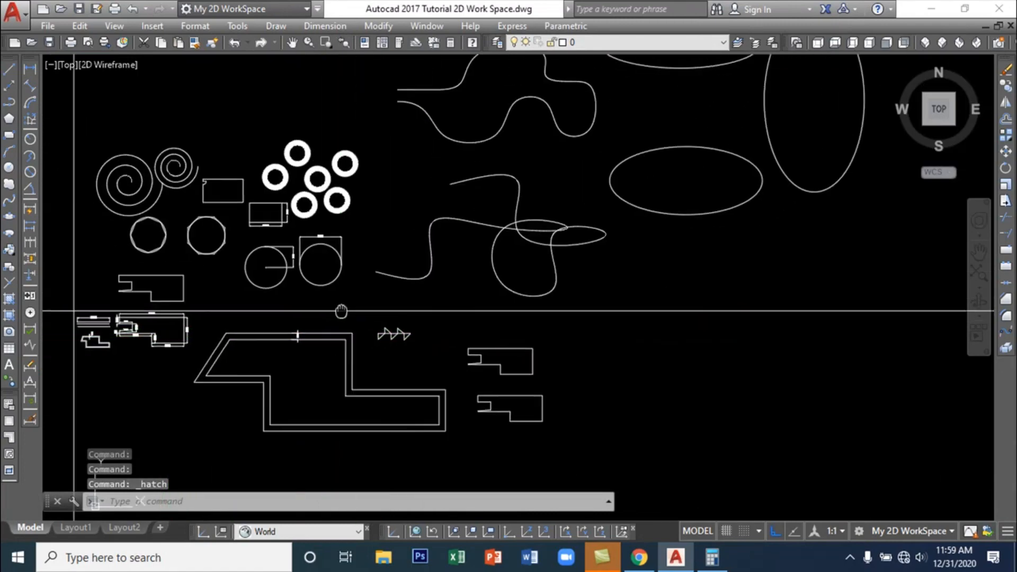
left_click(439, 268)
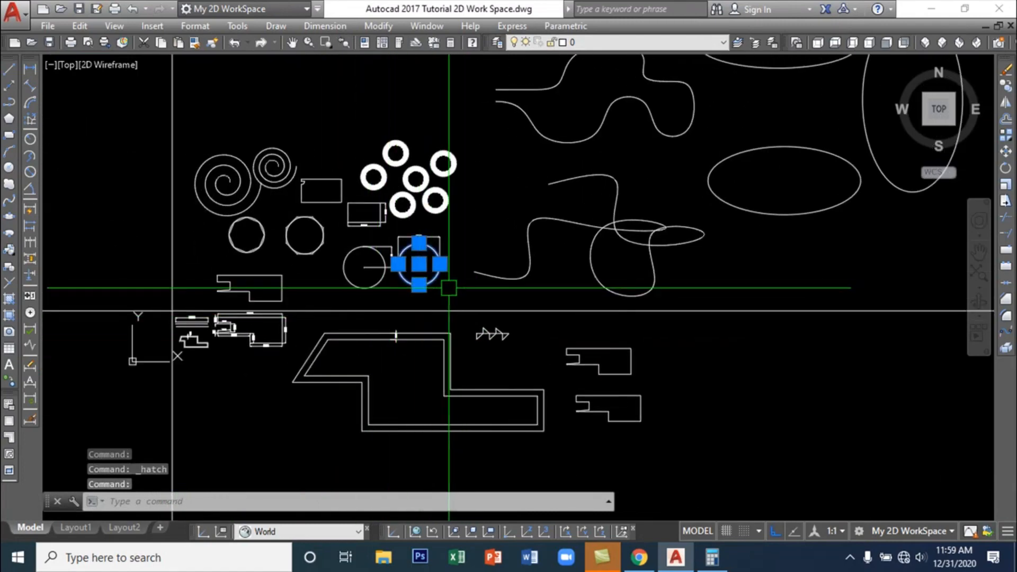
type("CO")
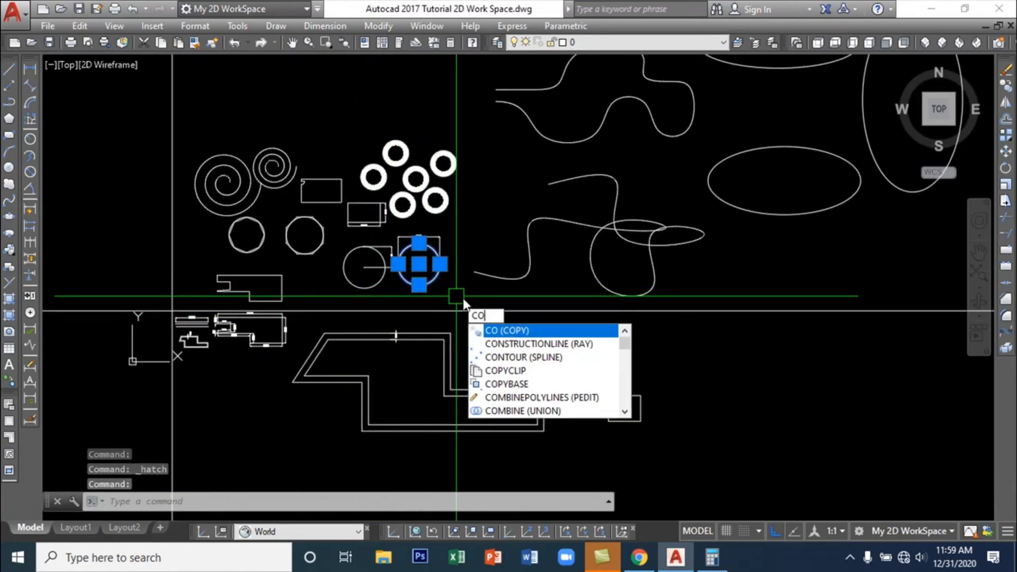
key("Return")
left_click(419, 264)
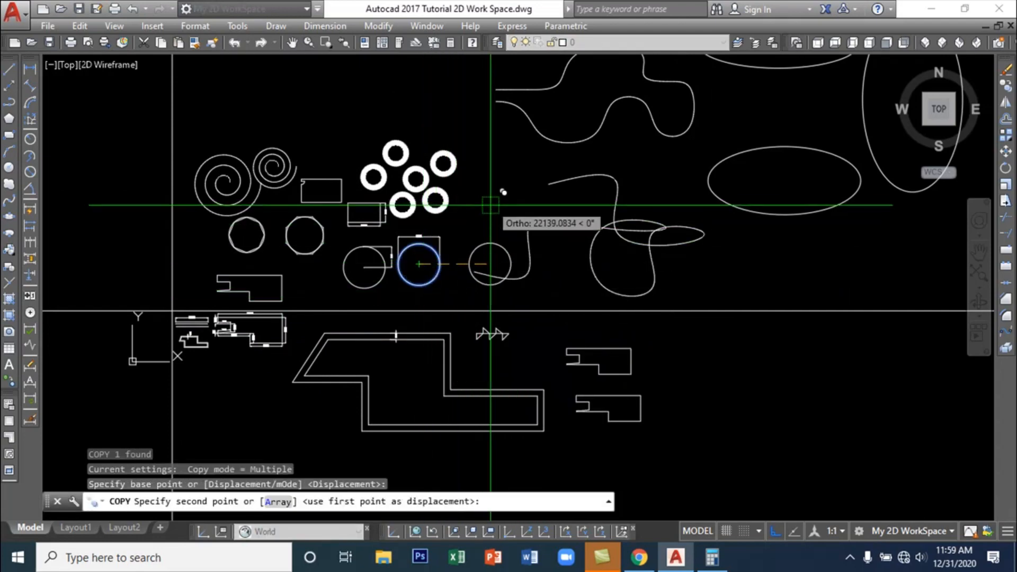
left_click(745, 264)
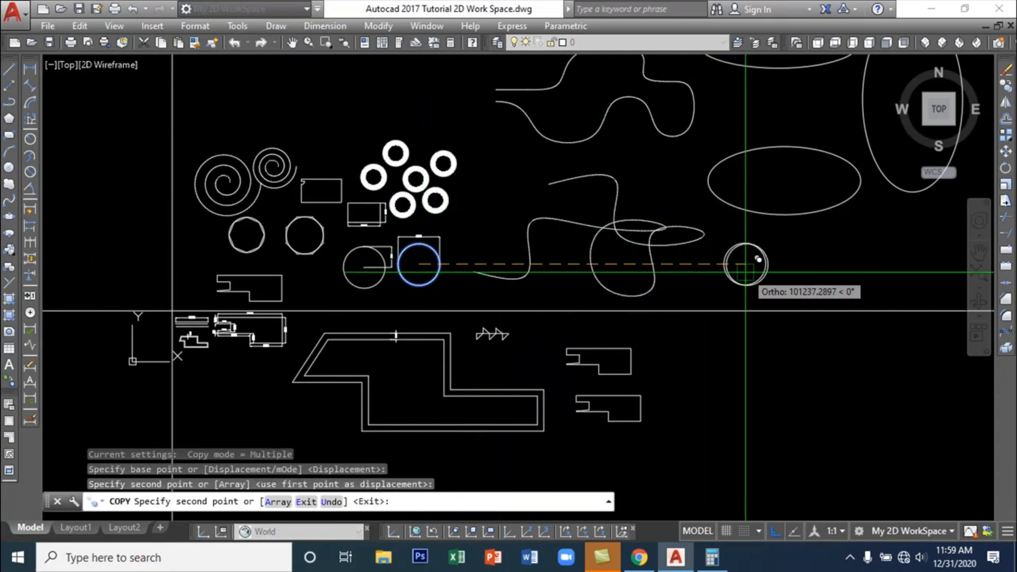
key("Return")
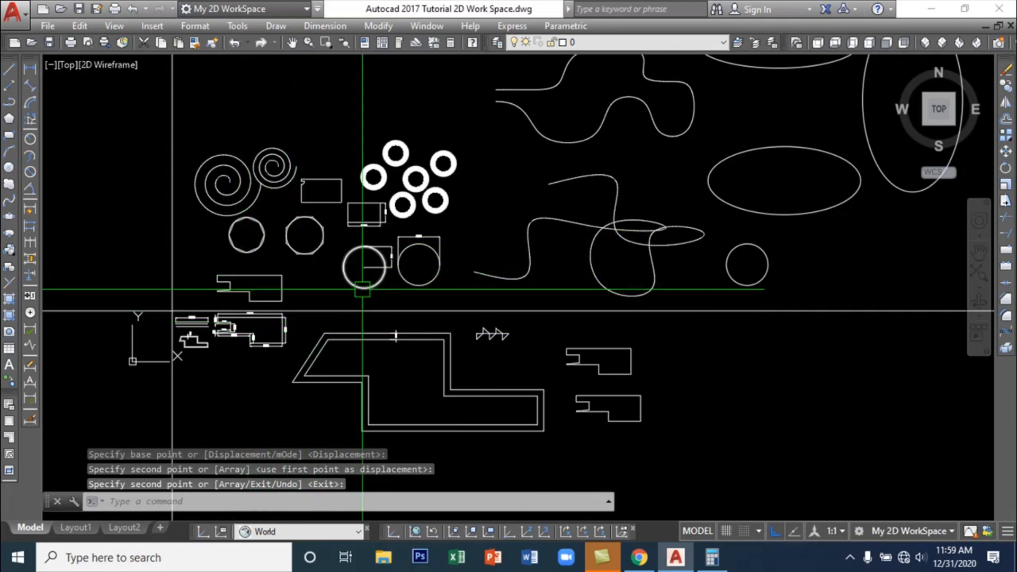
Draw a 3-sided polygon inscribed in a circle of radius about 9400 units, pointing up, beside the copied circle
mouse_move(511, 246)
middle_mouse_down()
mouse_move(495, 304)
mouse_move(458, 290)
middle_mouse_up()
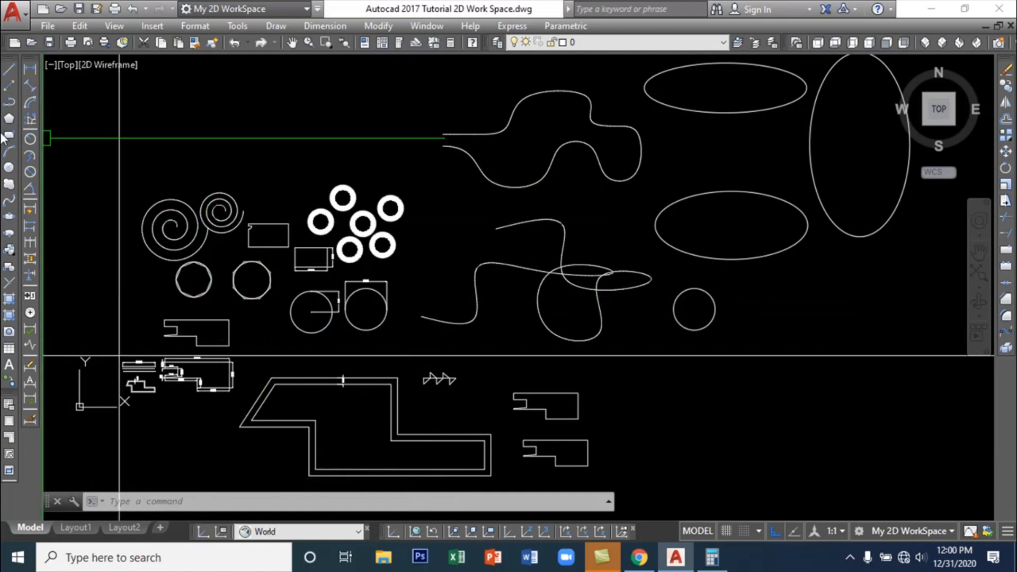
left_click(10, 120)
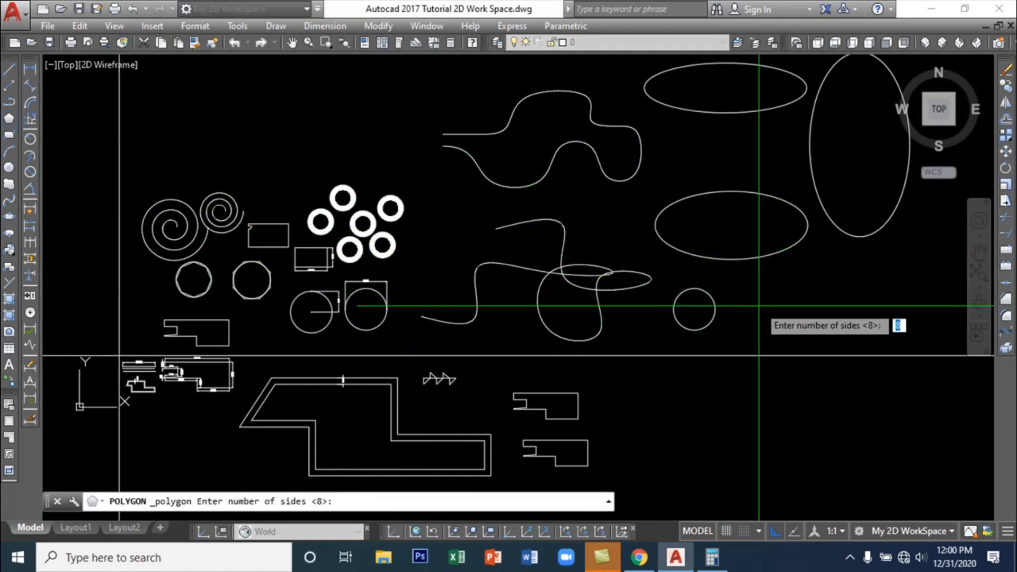
type("3")
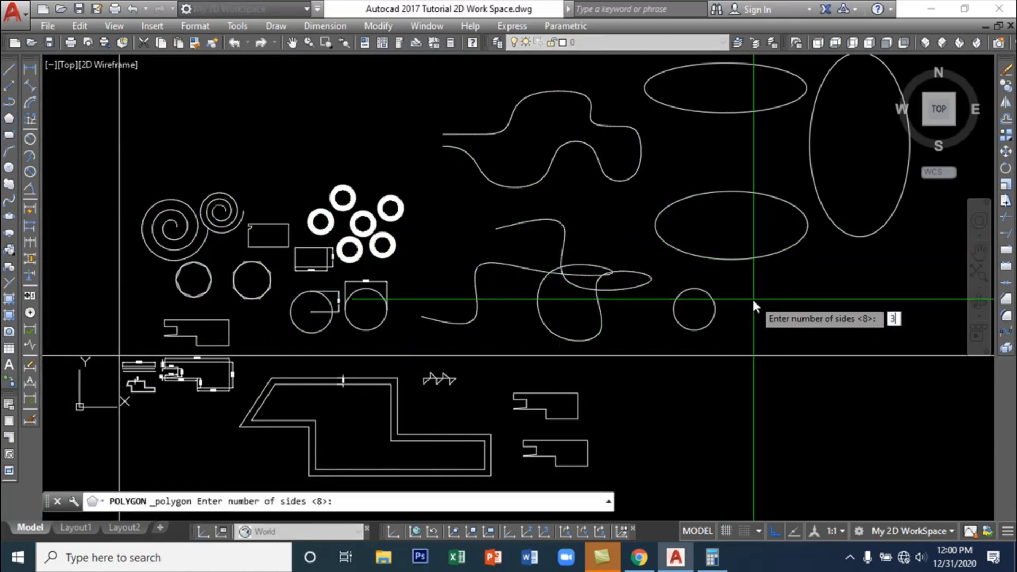
key("Return")
left_click(767, 323)
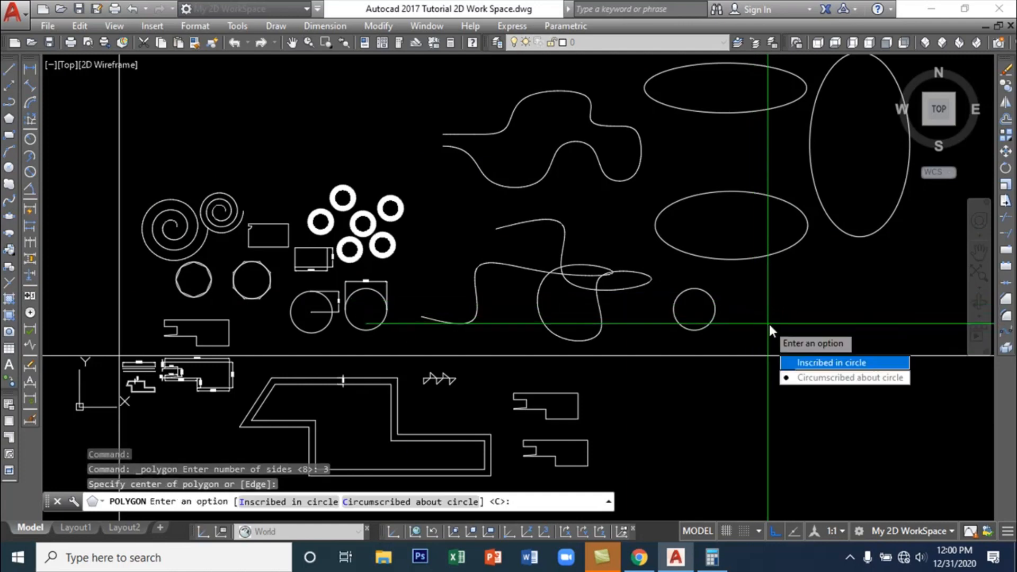
left_click(816, 363)
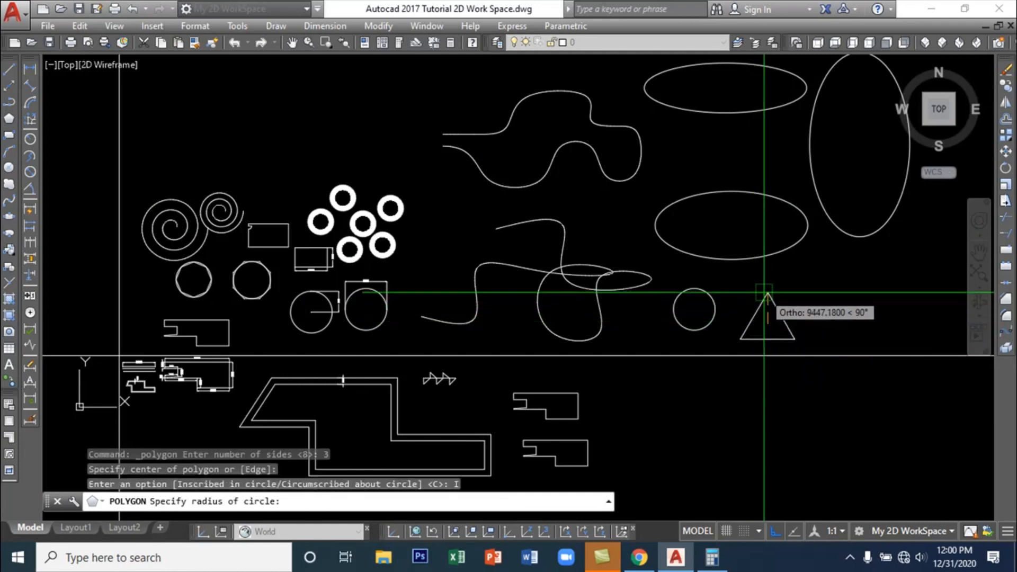
left_click(769, 292)
Start a hatch and choose the AR-HBONE pattern from the other predefined patterns
scroll(586, 304, "up", 4)
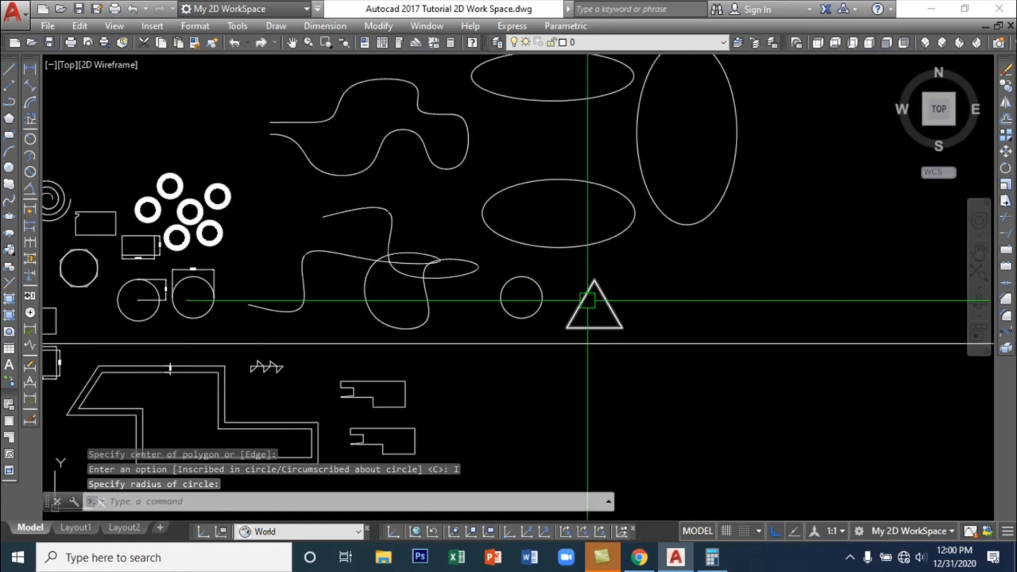
scroll(543, 314, "up", 2)
middle_click_drag(540, 324, 382, 335)
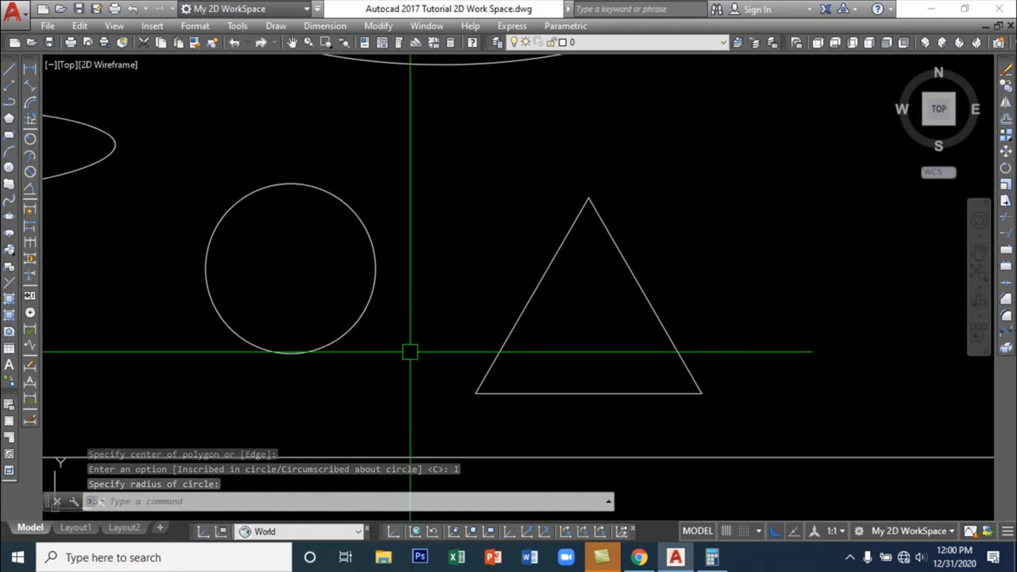
type("H")
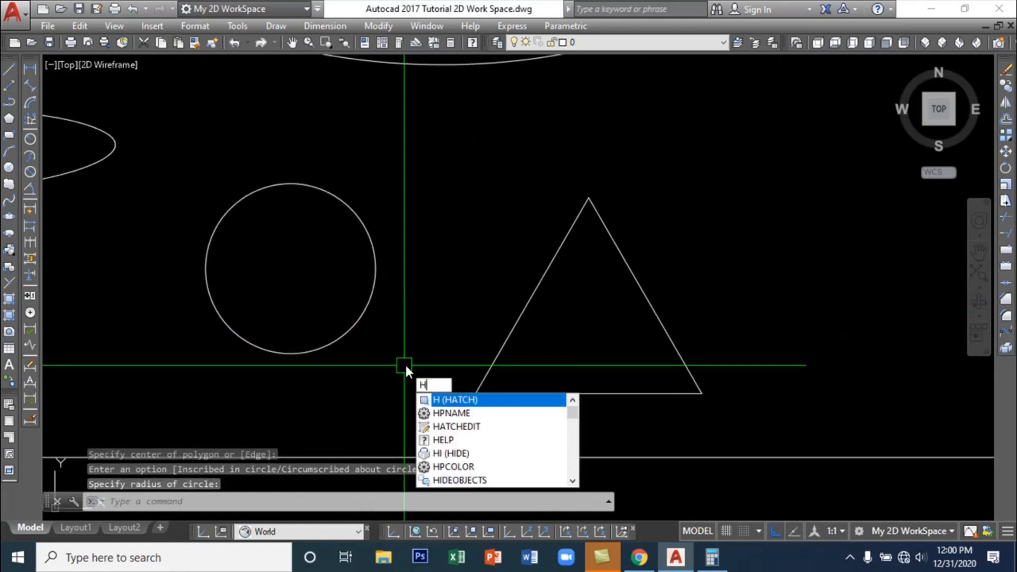
left_click(454, 401)
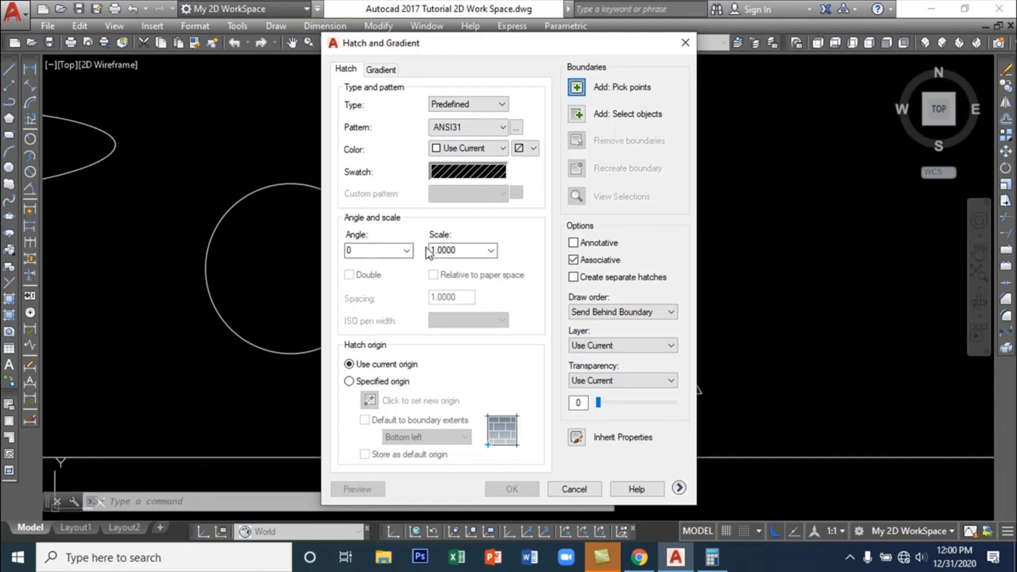
left_click(488, 174)
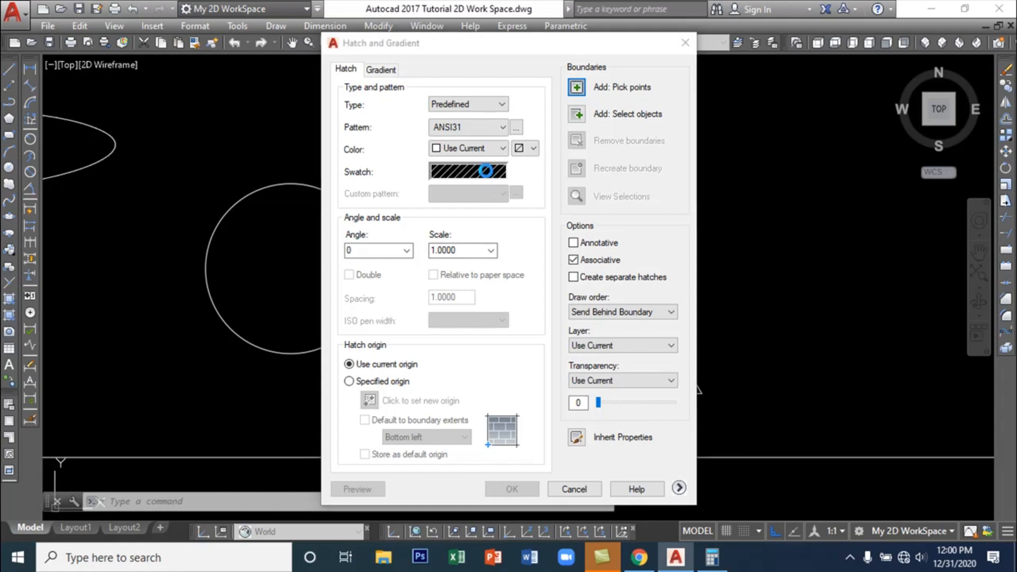
left_click(421, 144)
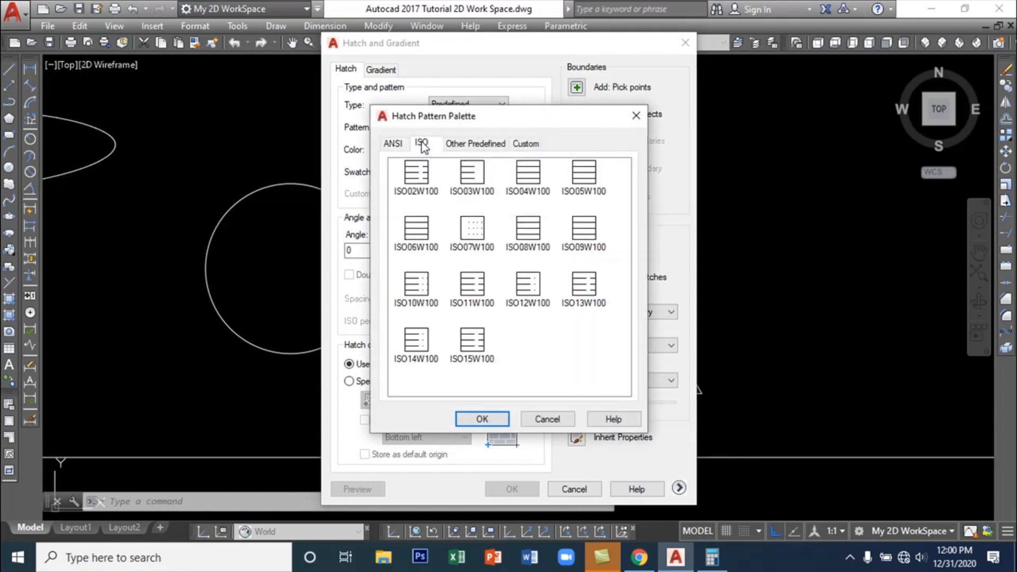
left_click(470, 147)
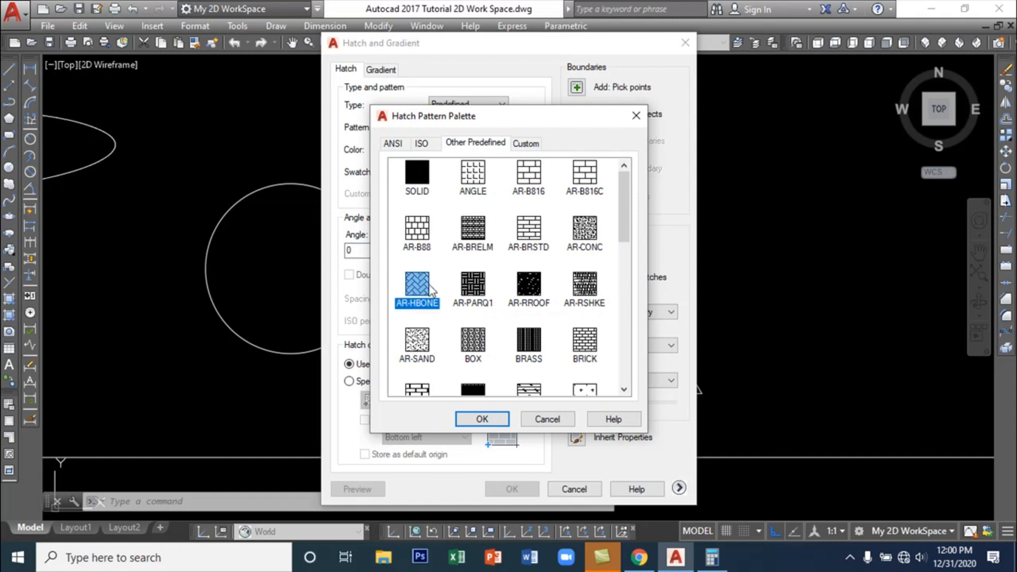
left_click(482, 420)
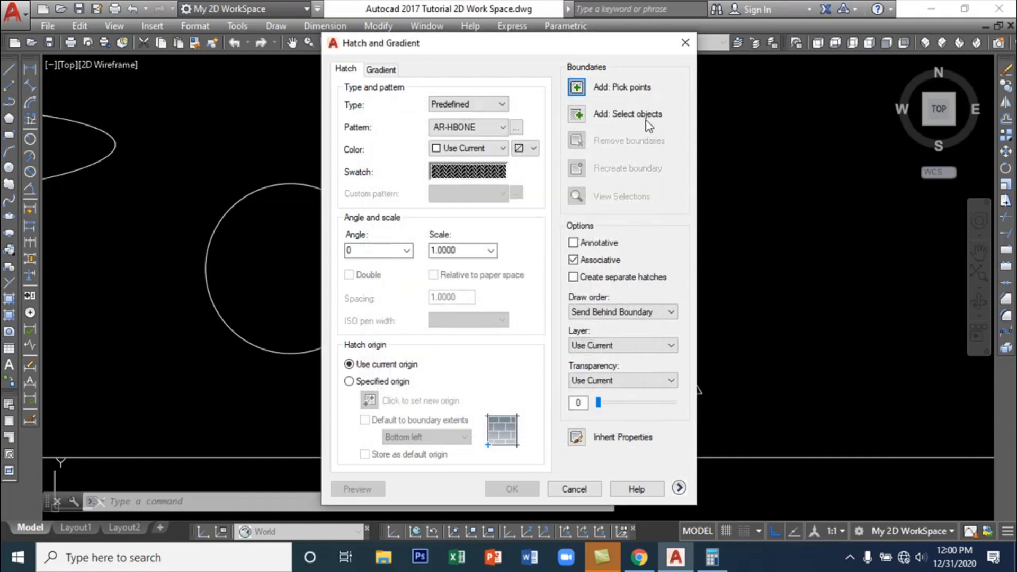
Apply the AR-HBONE hatch inside the copied circle by picking an internal point, keeping angle 0 and scale 1
left_click(581, 93)
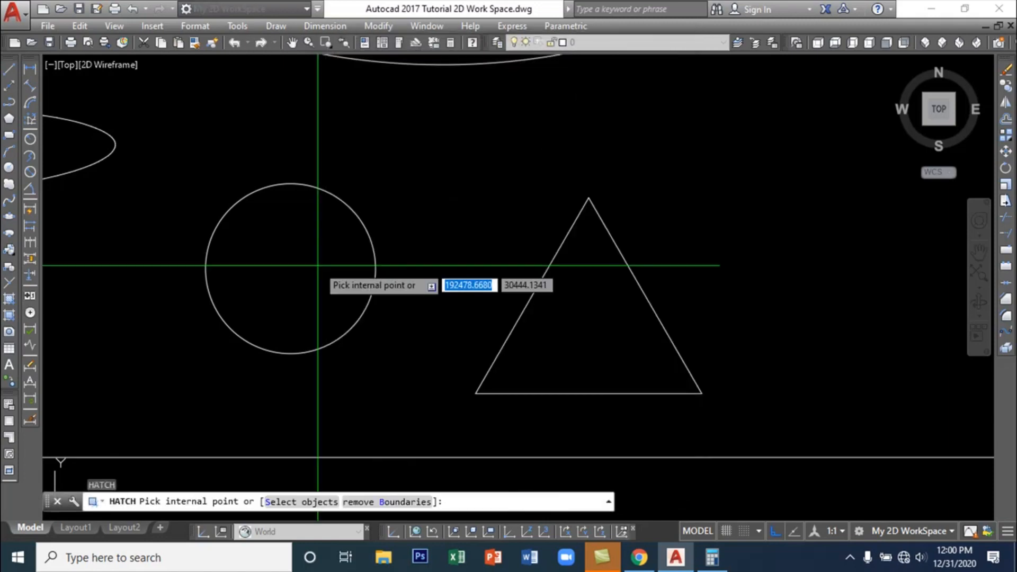
left_click(291, 264)
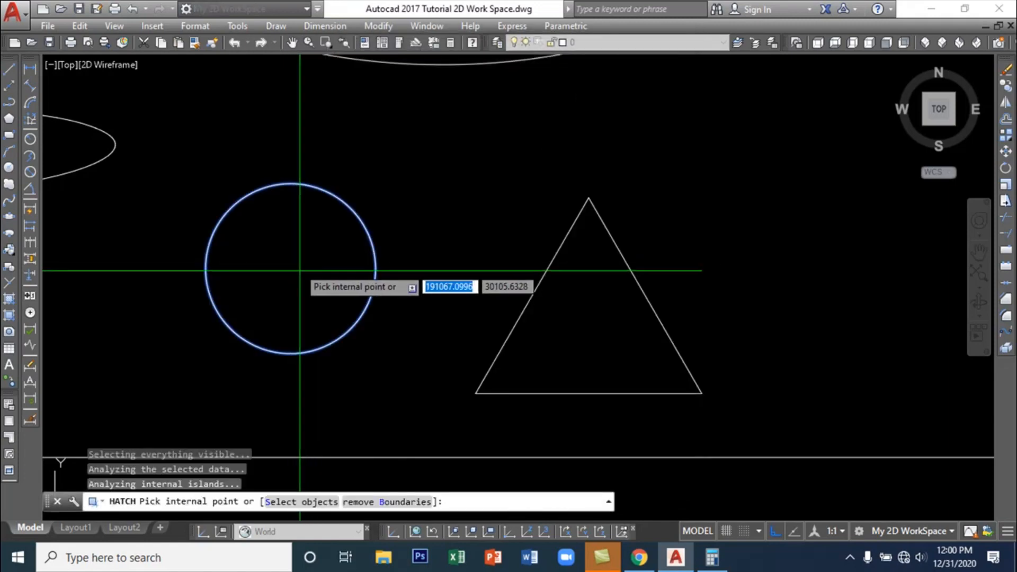
key("Return")
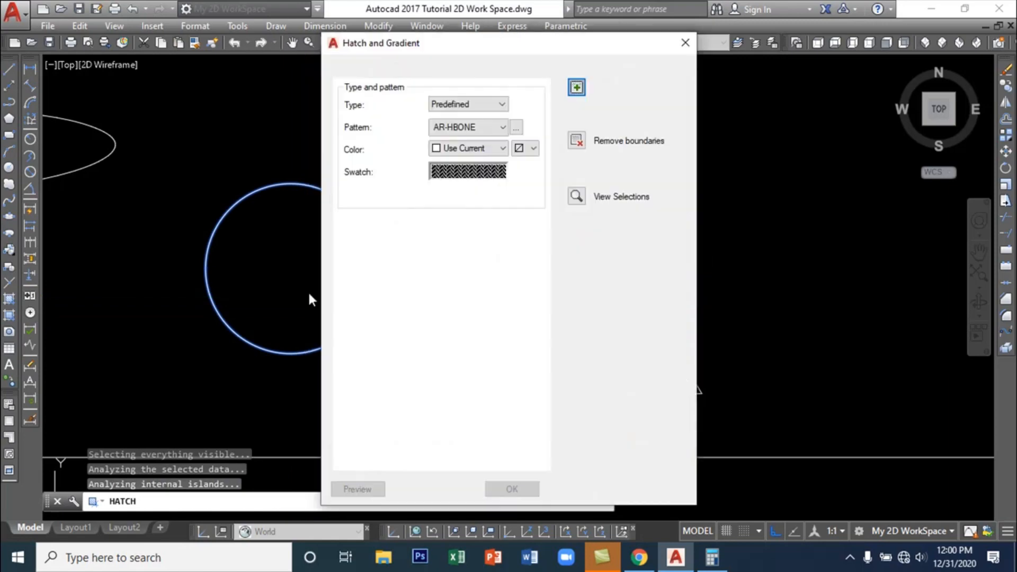
left_click(511, 489)
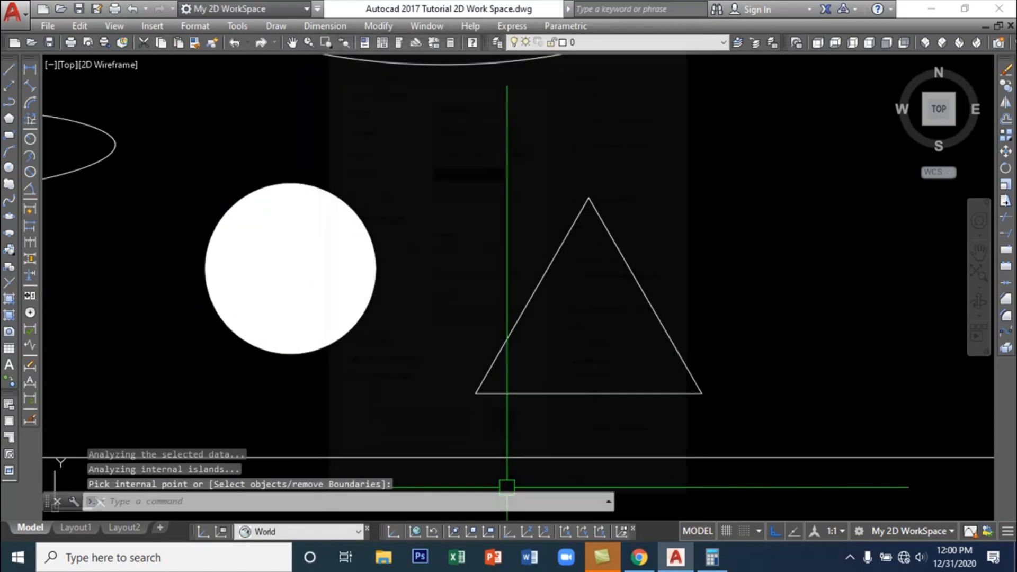
scroll(295, 273, "up", 4)
scroll(294, 274, "down", 4)
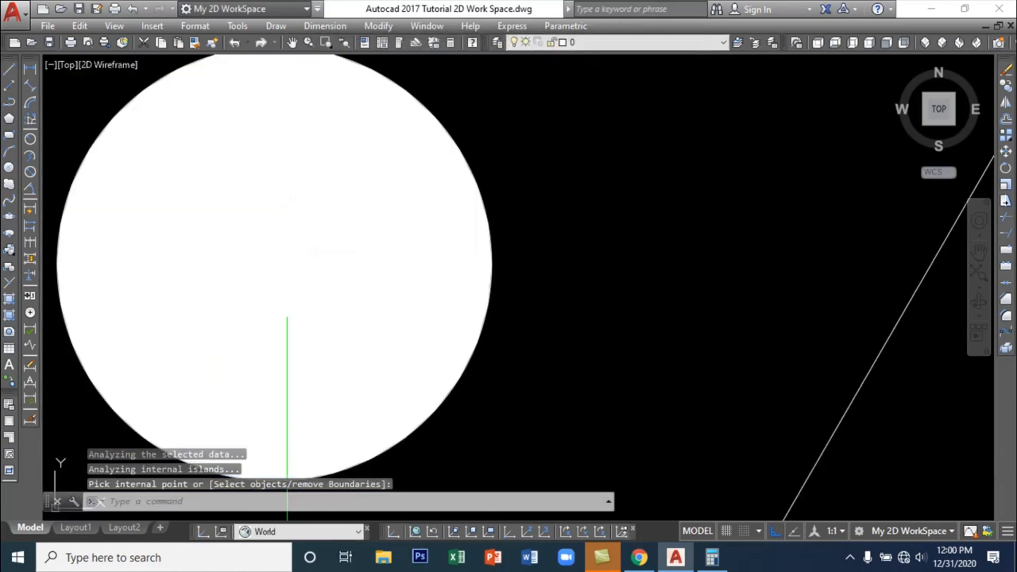
Edit the circle's hatch and set its scale to 50
left_click(282, 273)
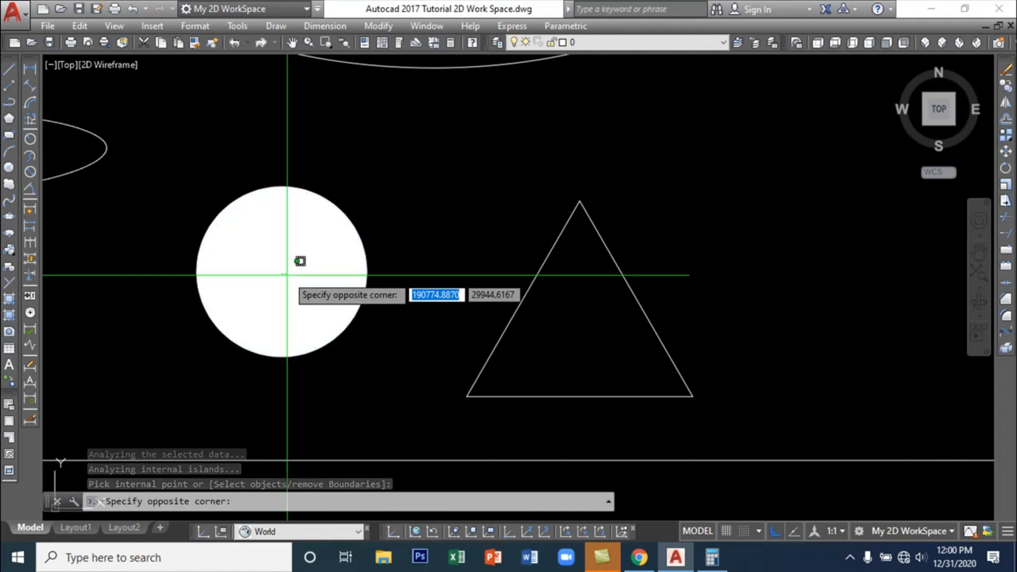
key("Escape")
left_click(282, 272)
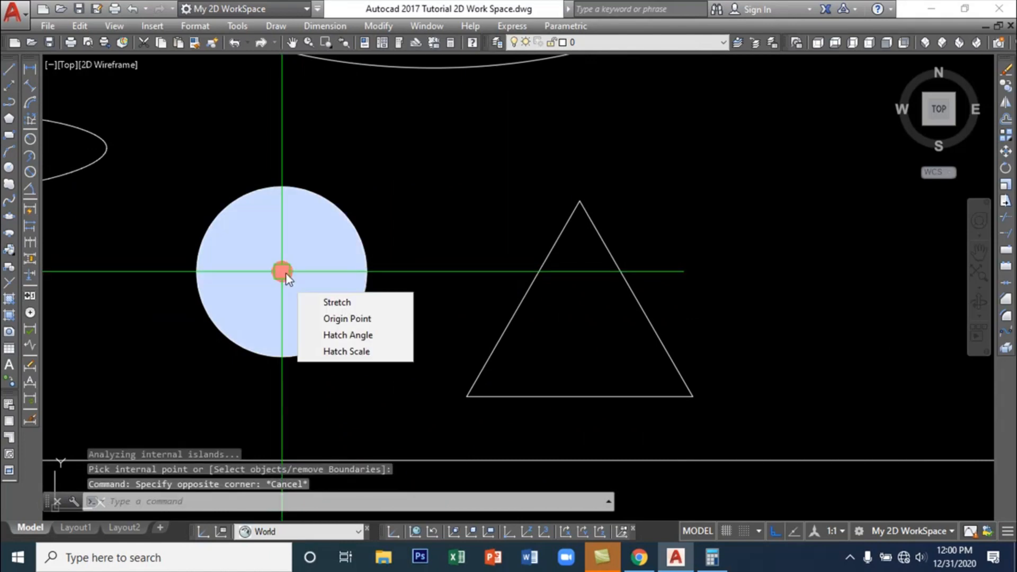
right_click(283, 274)
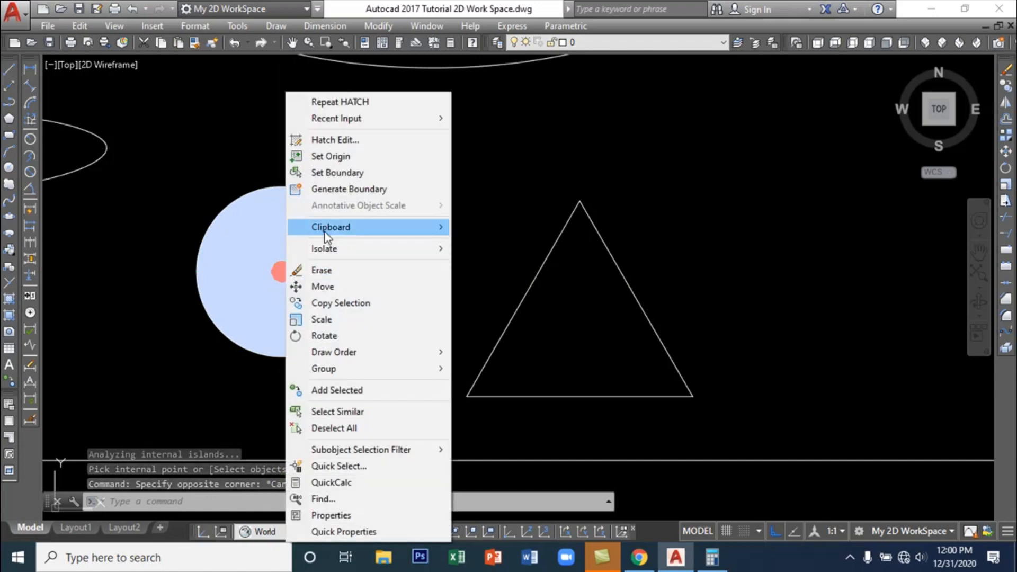
left_click(344, 141)
left_click(491, 250)
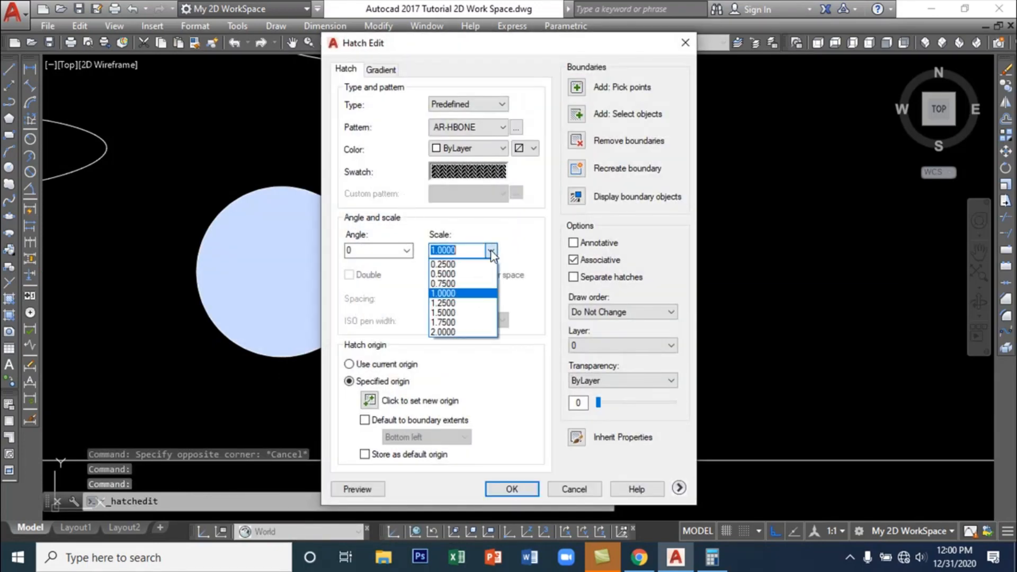
left_click(462, 247)
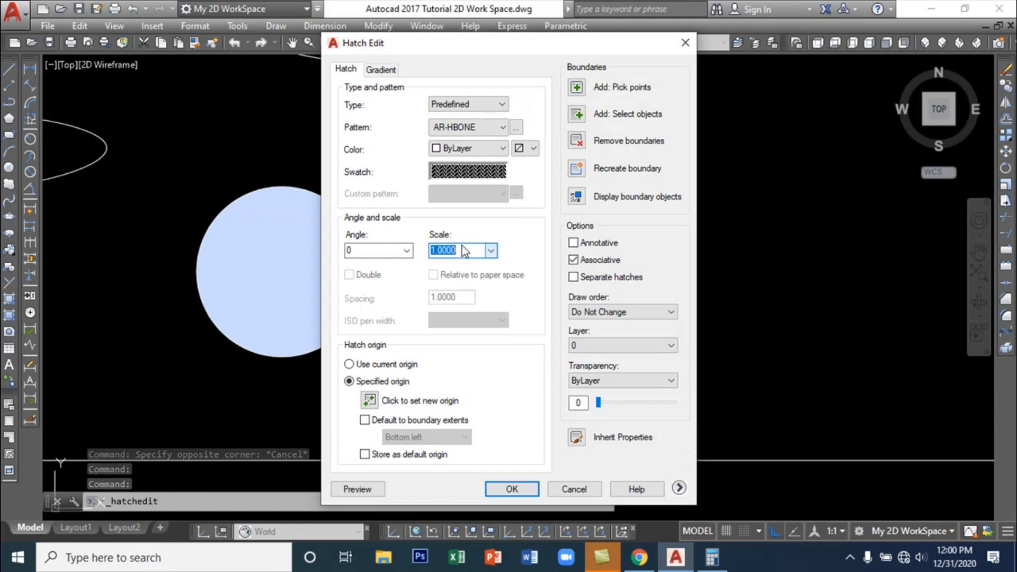
type("50")
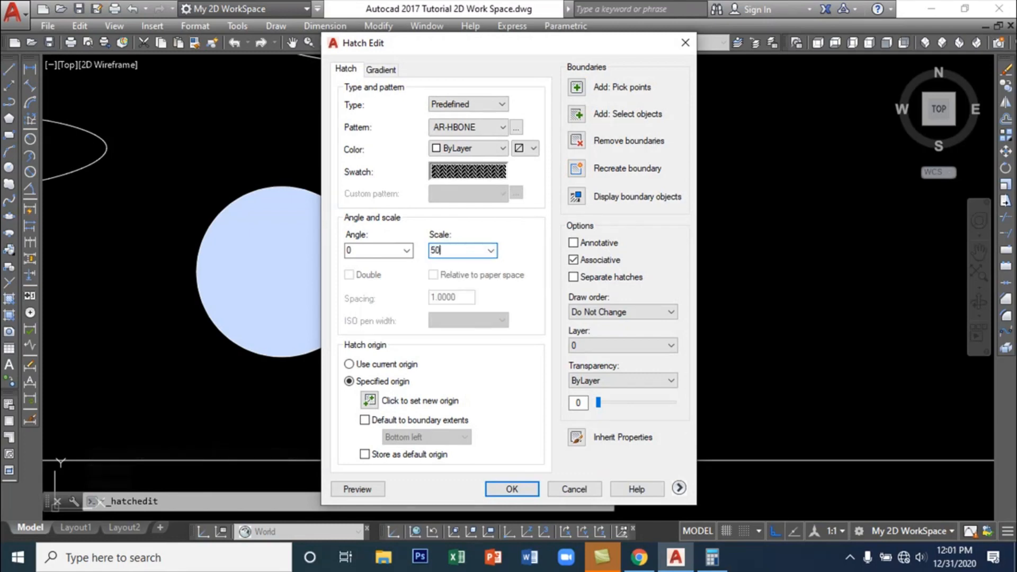
left_click(512, 489)
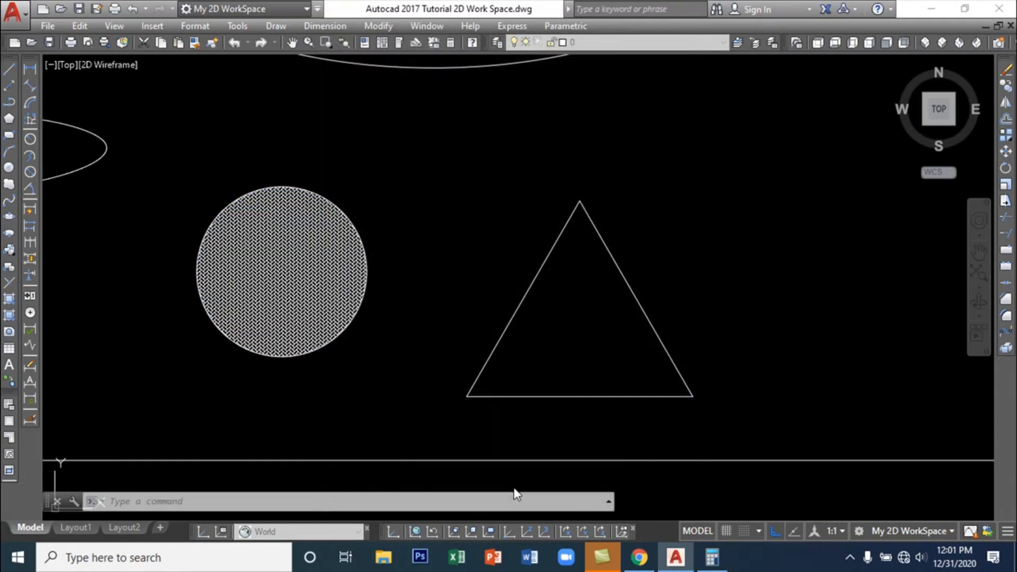
Edit the circle's hatch again, set its scale to 100 and check the herringbone pattern up close
left_click(283, 271)
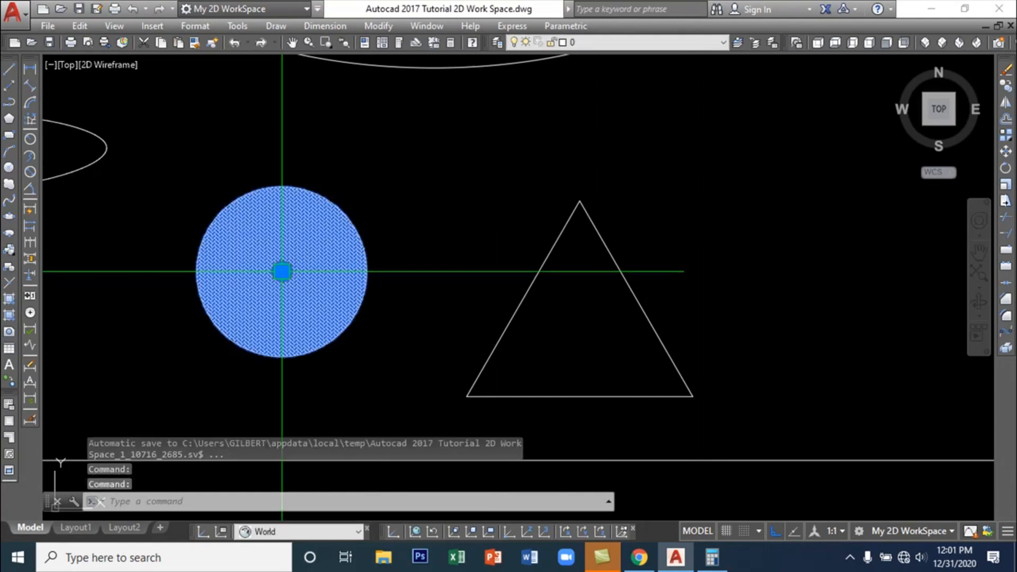
right_click(282, 271)
left_click(352, 140)
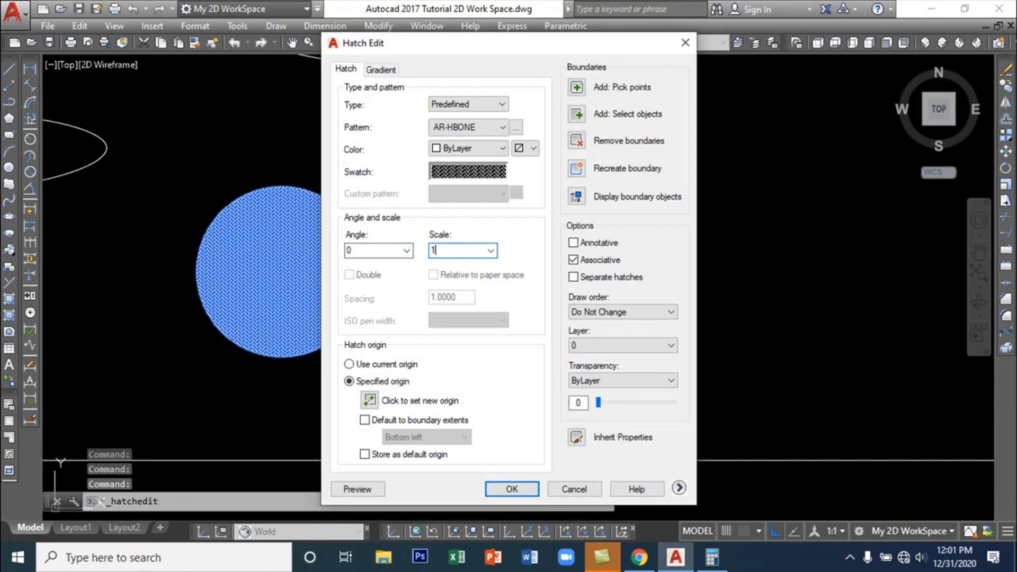
type("100")
left_click(512, 489)
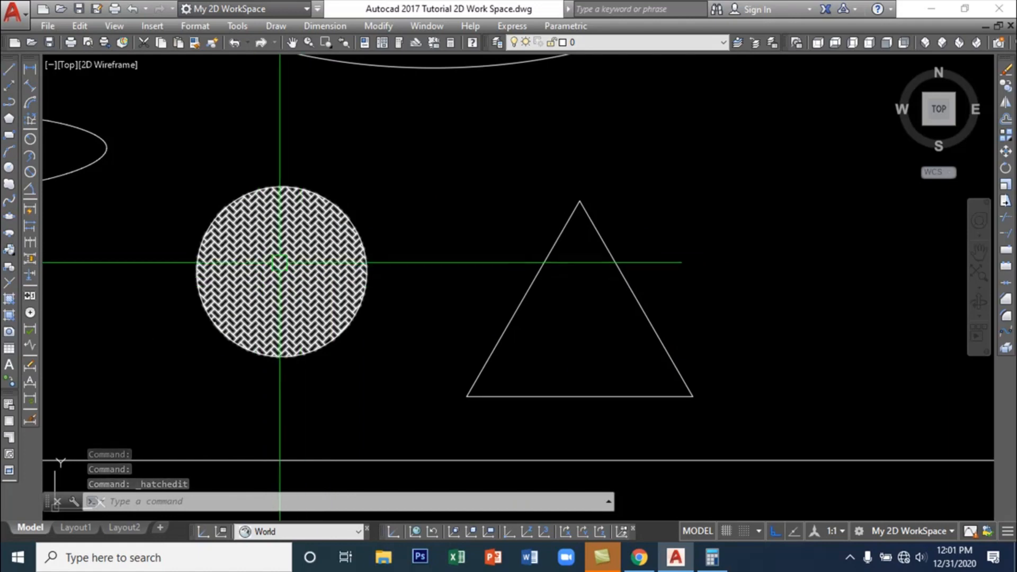
scroll(279, 262, "down", 4)
scroll(284, 269, "up", 6)
scroll(257, 266, "down", 2)
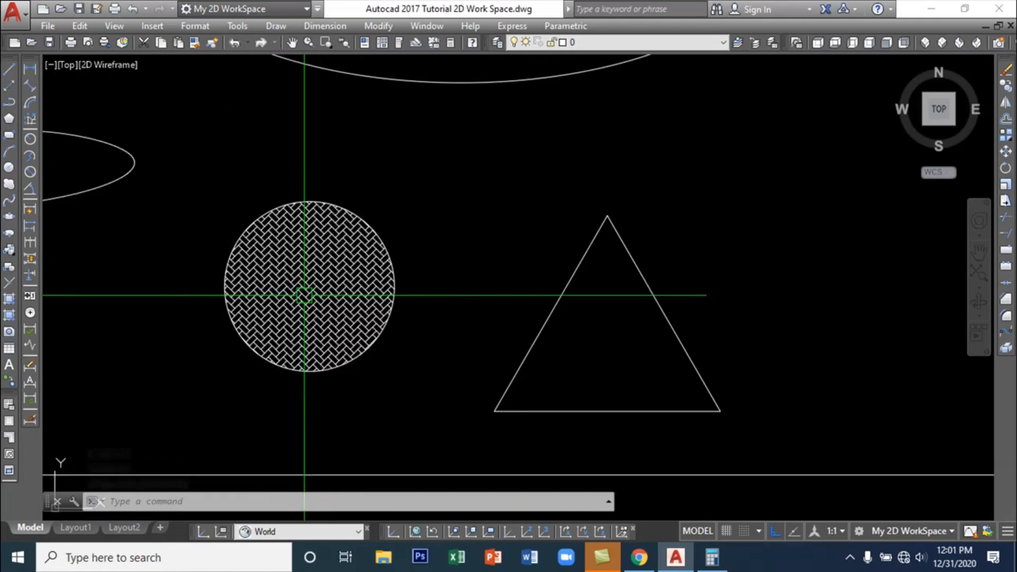
scroll(304, 295, "up", 2)
middle_click_drag(332, 249, 323, 240)
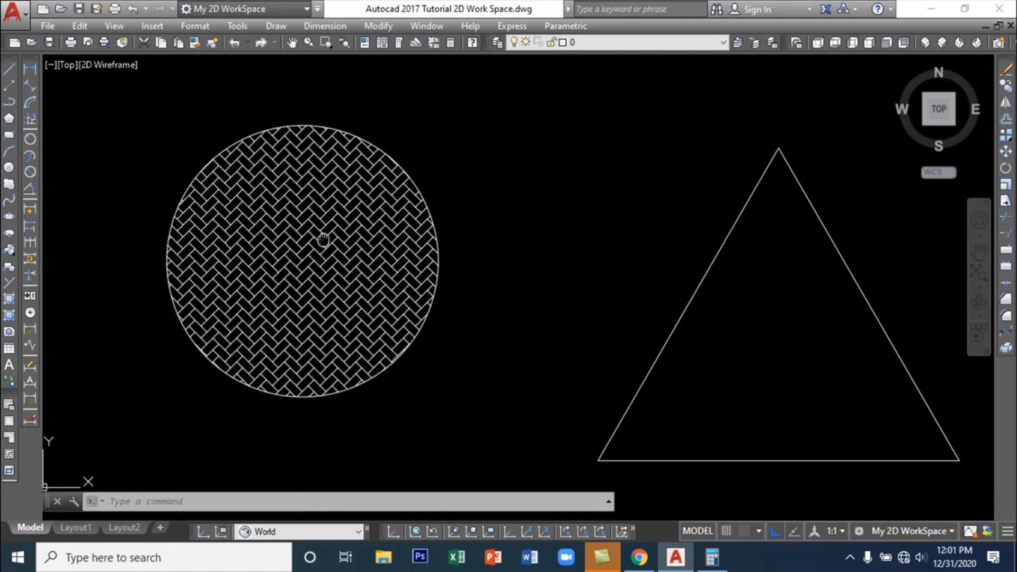
scroll(297, 307, "down", 2)
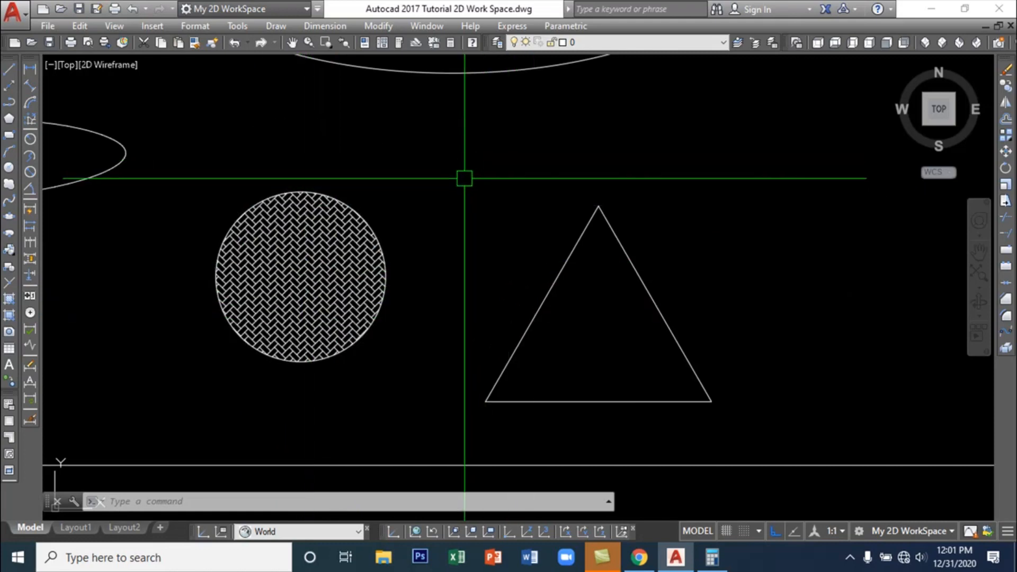
type("H")
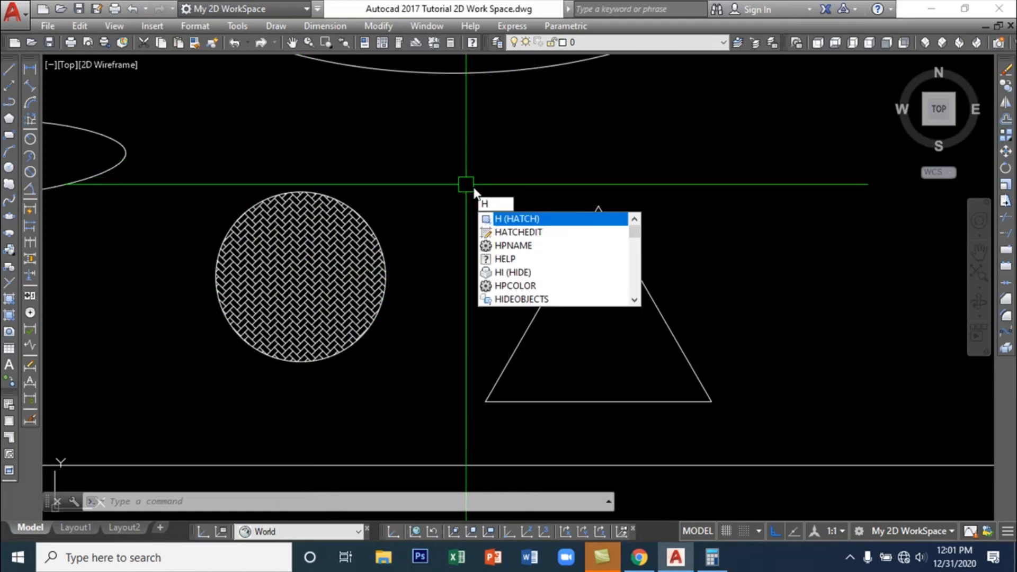
key("Escape")
left_click(276, 27)
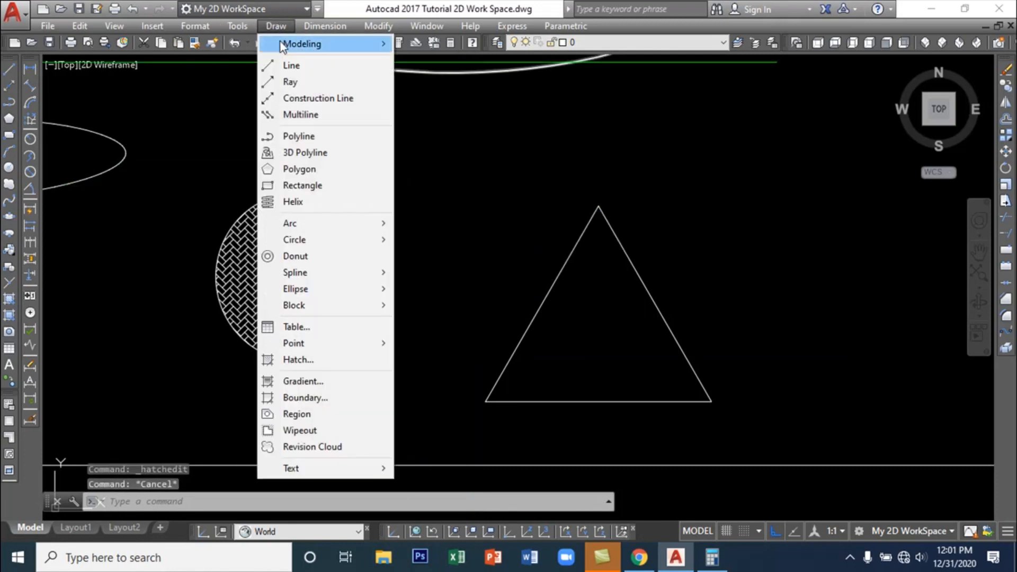
left_click(299, 361)
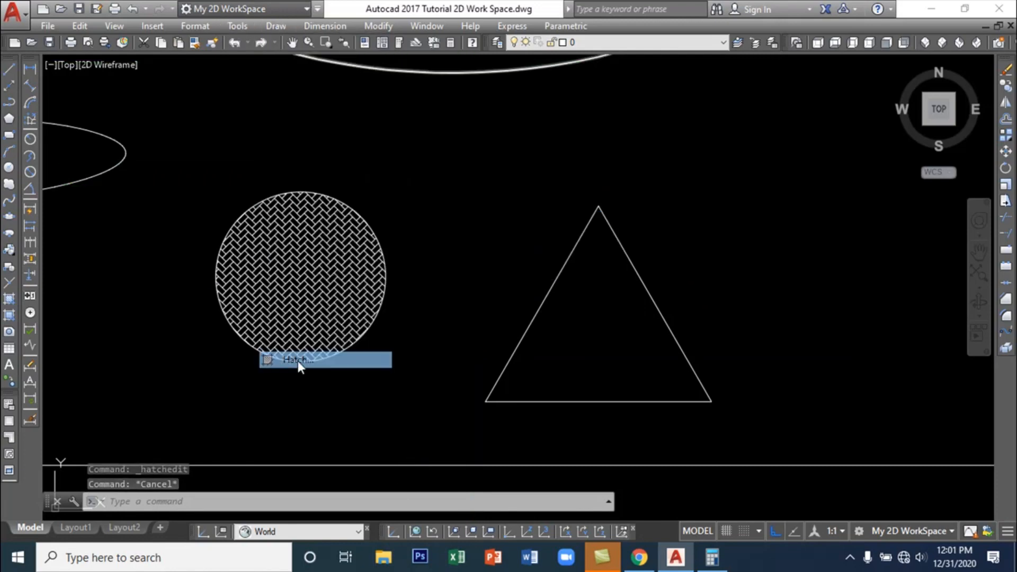
left_click(686, 43)
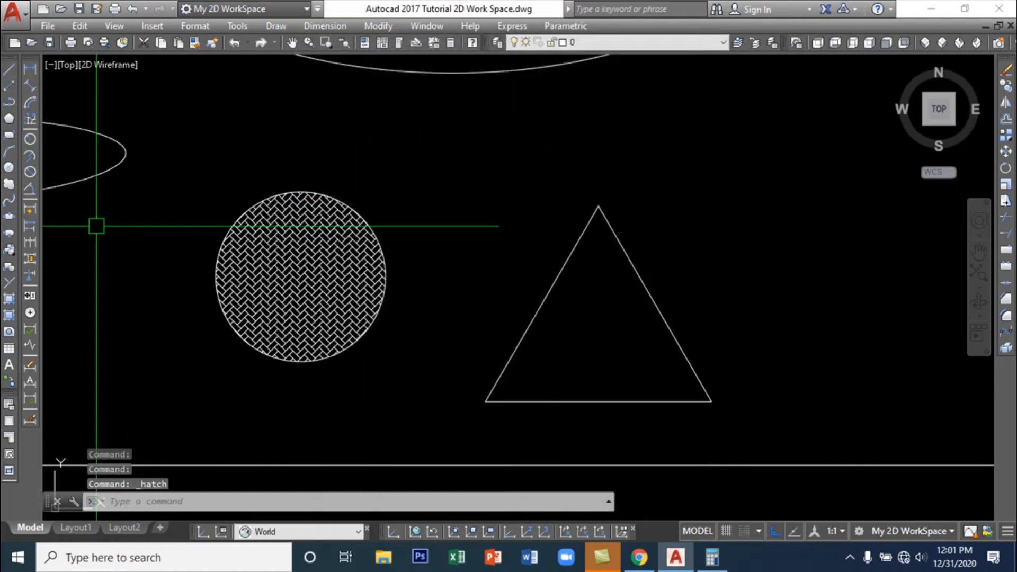
Hatch the inside of the triangle with the AR-HBONE pattern at angle 0 and scale 1
left_click(9, 300)
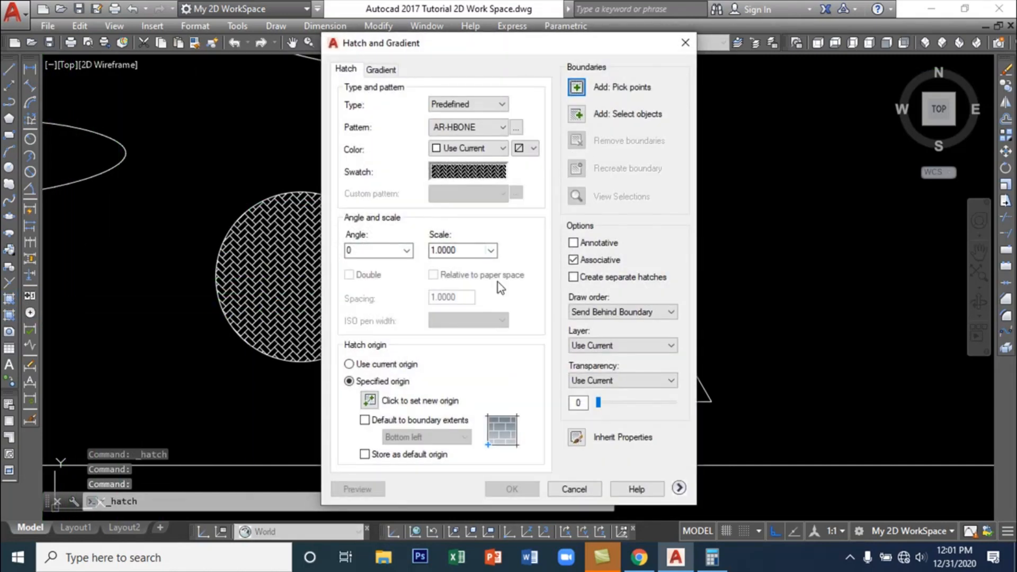
left_click(577, 87)
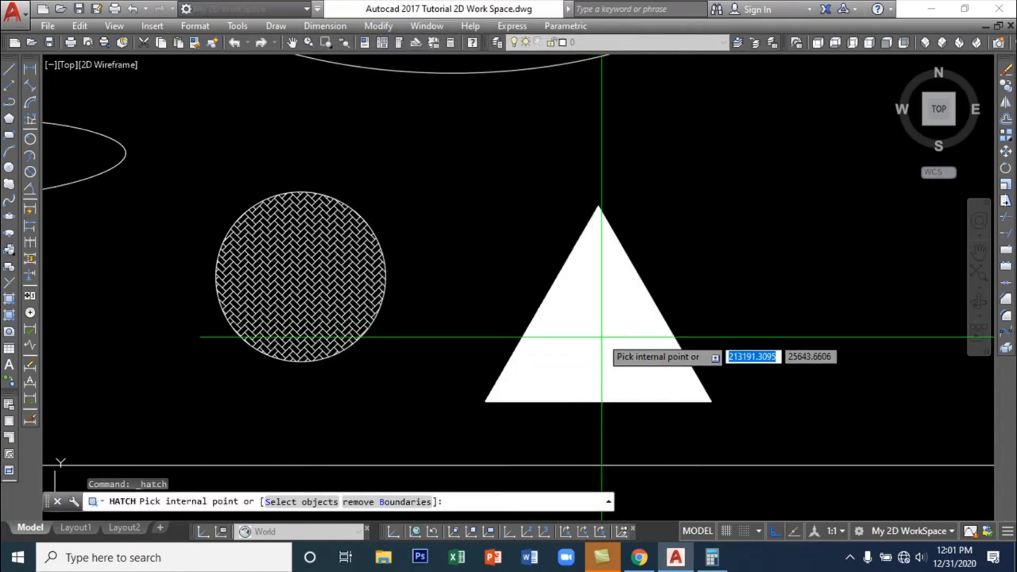
left_click(602, 337)
key("Return")
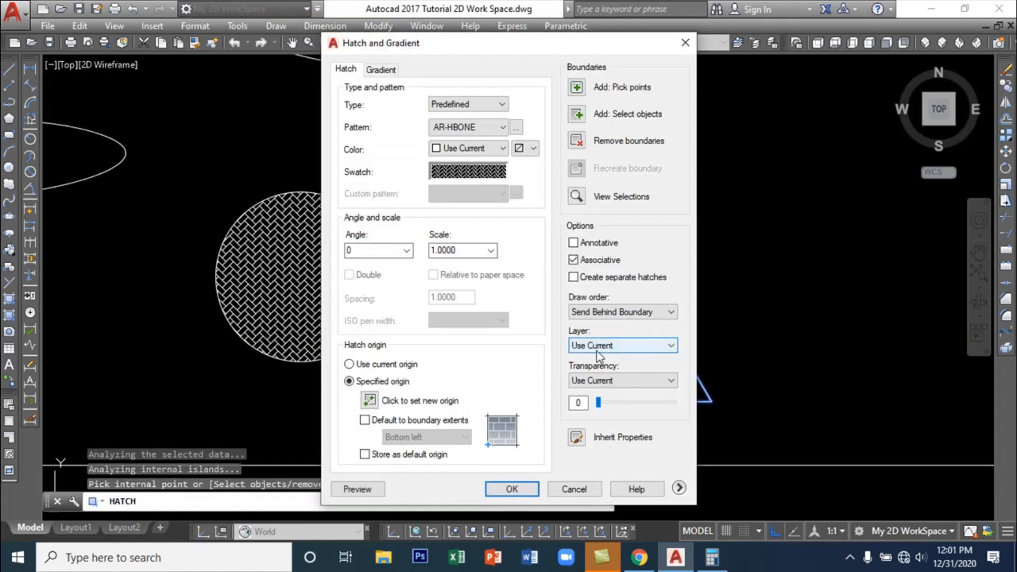
left_click(512, 489)
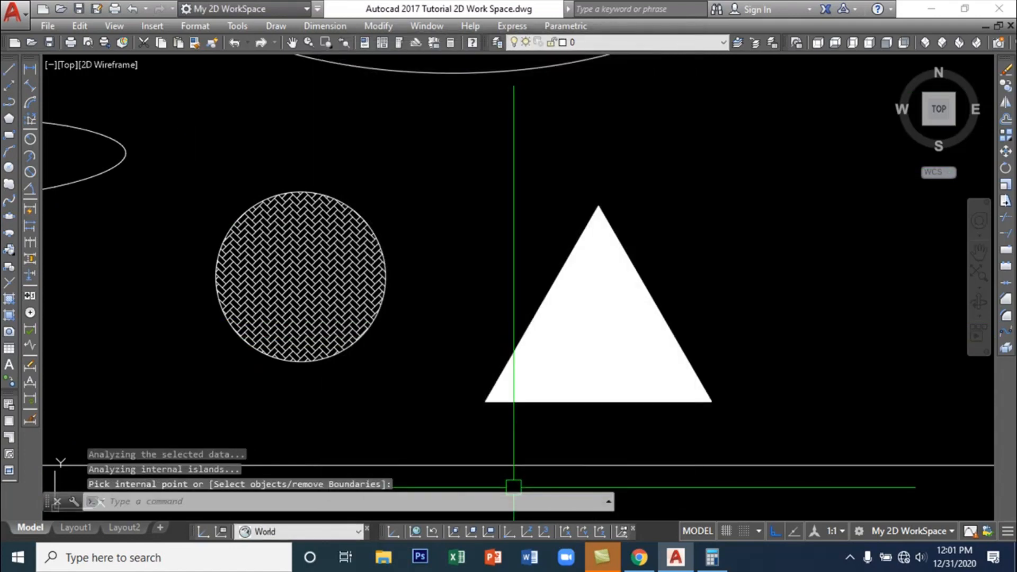
left_click(604, 337)
left_click(592, 334)
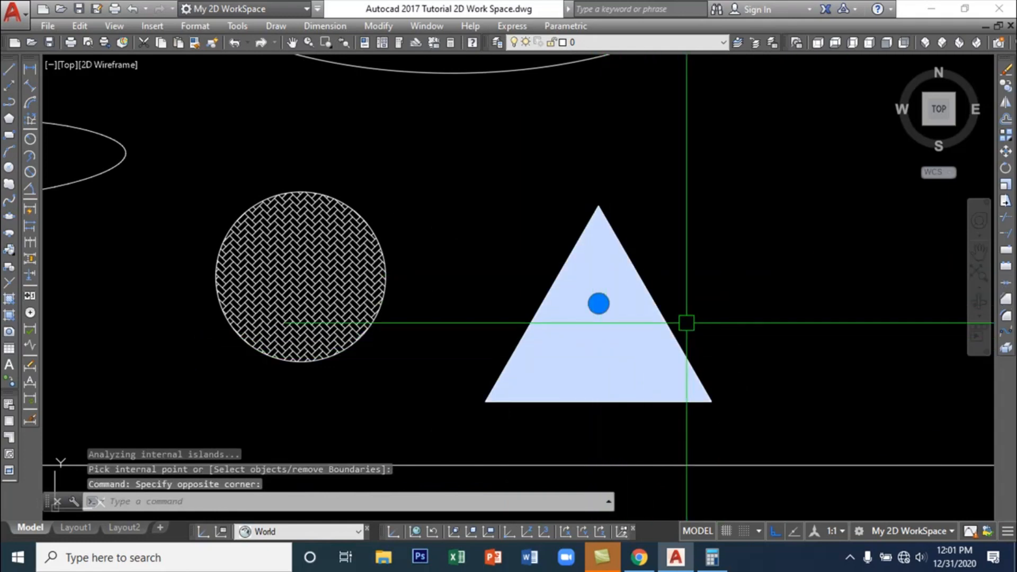
key("Escape")
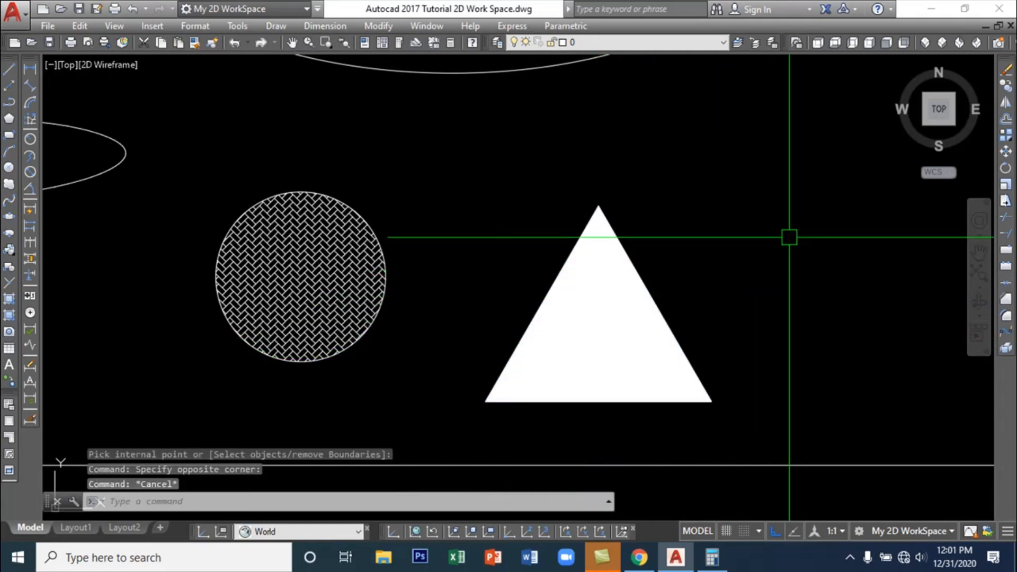
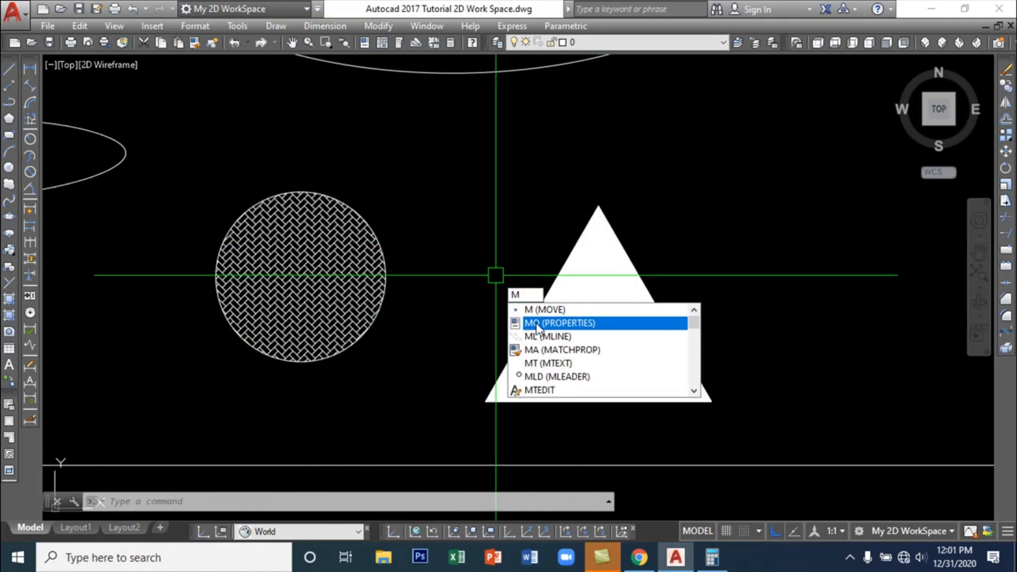
Use Match Properties to copy the circle's hatch properties onto the triangle's hatch
left_click(542, 351)
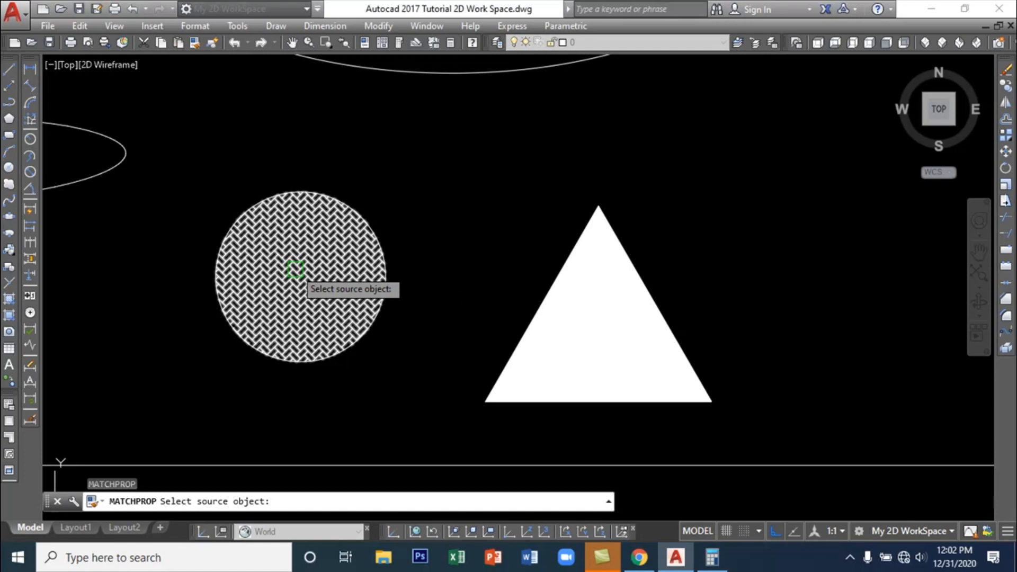
left_click(296, 269)
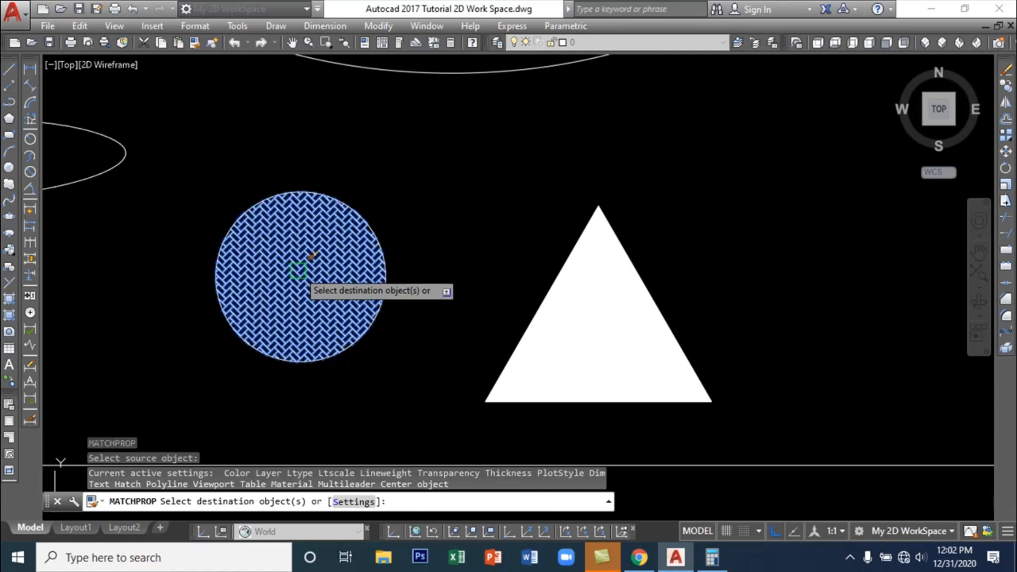
left_click(609, 335)
key("Return")
Start a gradient fill, look through its color picker and one-color option, and keep the two-color blue and yellow setting
scroll(597, 325, "down", 2)
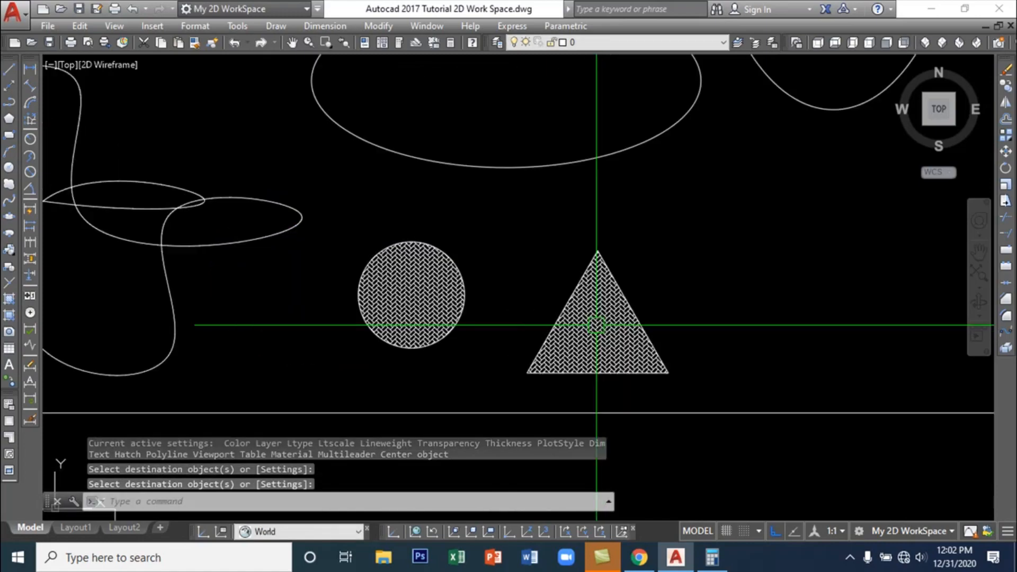
scroll(596, 324, "down", 1)
mouse_move(514, 352)
middle_mouse_down()
mouse_move(507, 295)
mouse_move(647, 366)
mouse_move(743, 275)
mouse_move(720, 339)
middle_mouse_up()
scroll(637, 358, "down", 3)
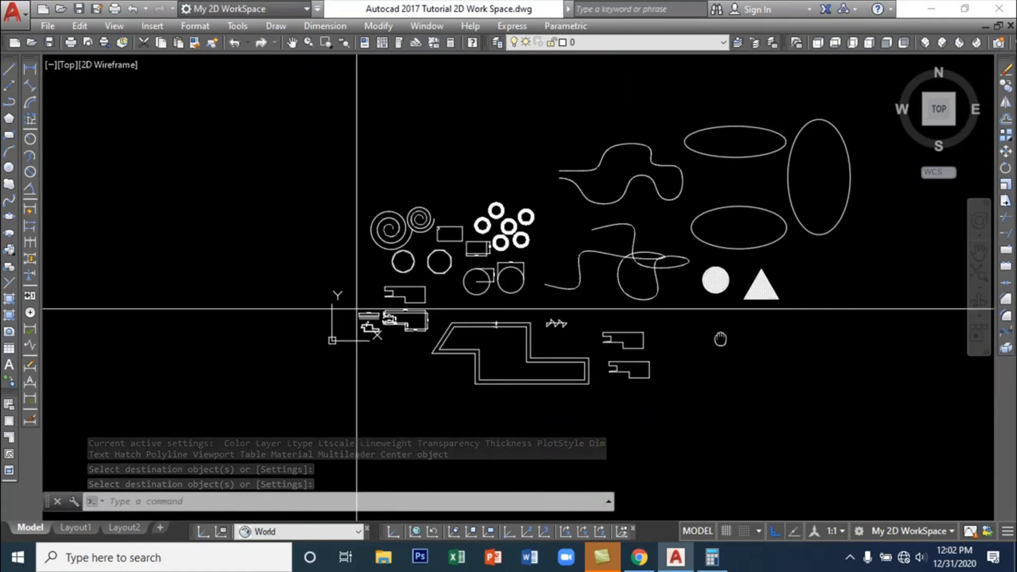
left_click(276, 26)
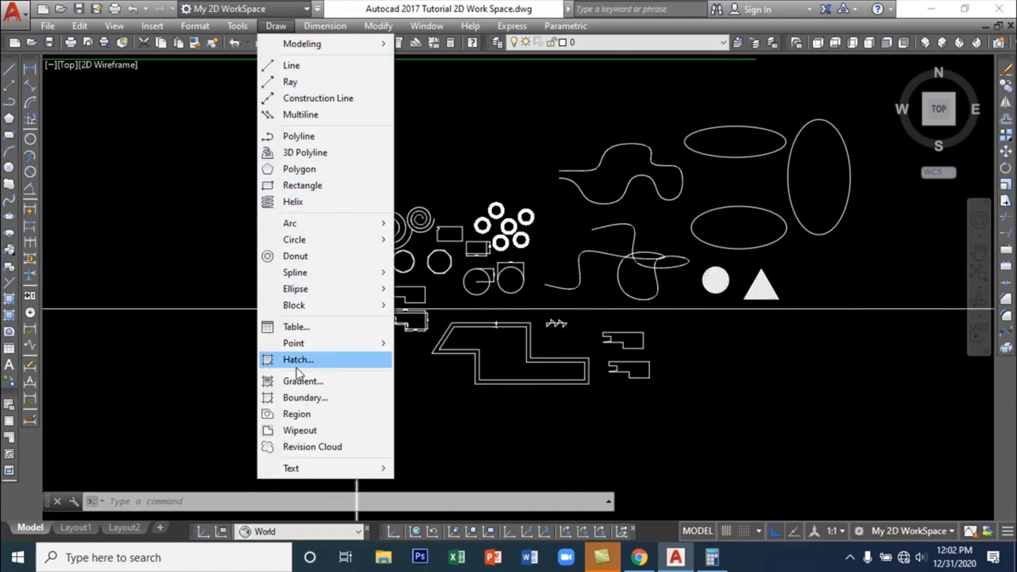
left_click(305, 383)
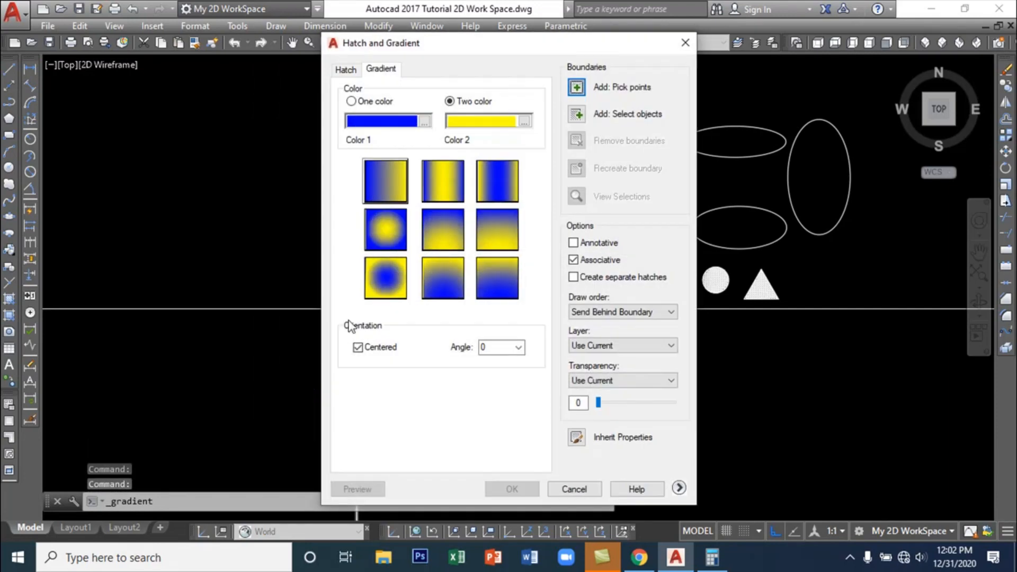
left_click(347, 70)
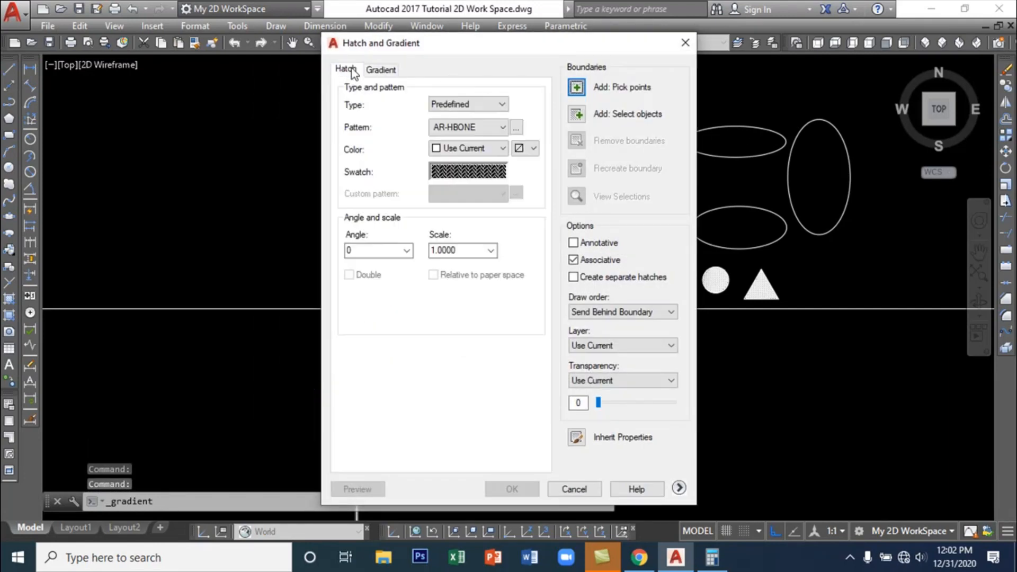
left_click(392, 71)
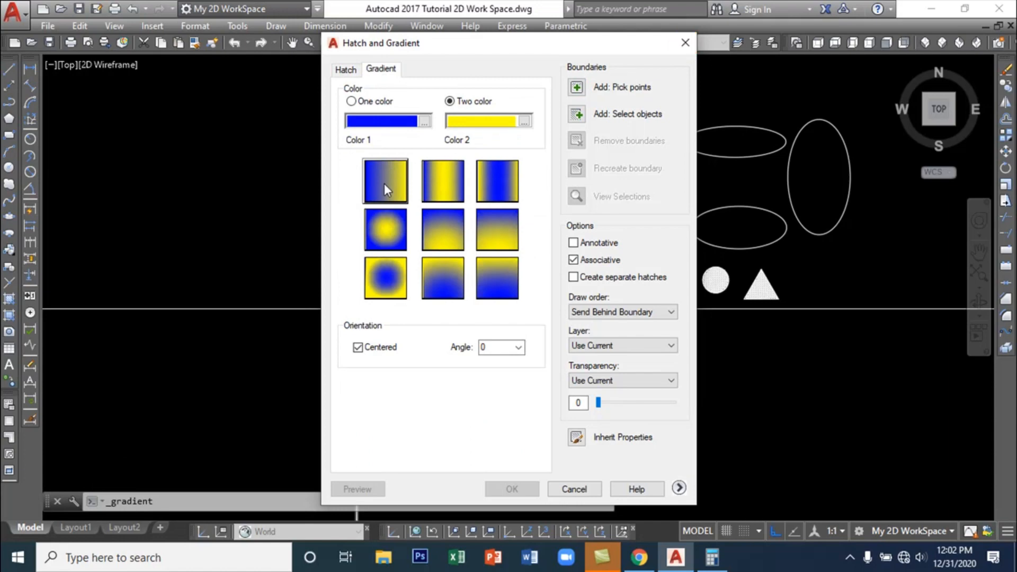
left_click(524, 121)
left_click(628, 136)
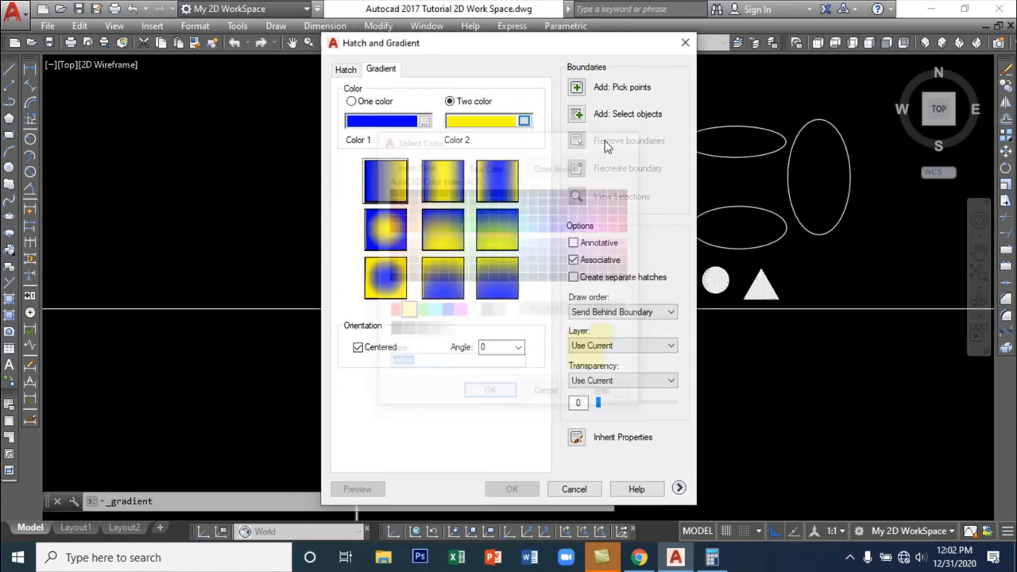
left_click(351, 101)
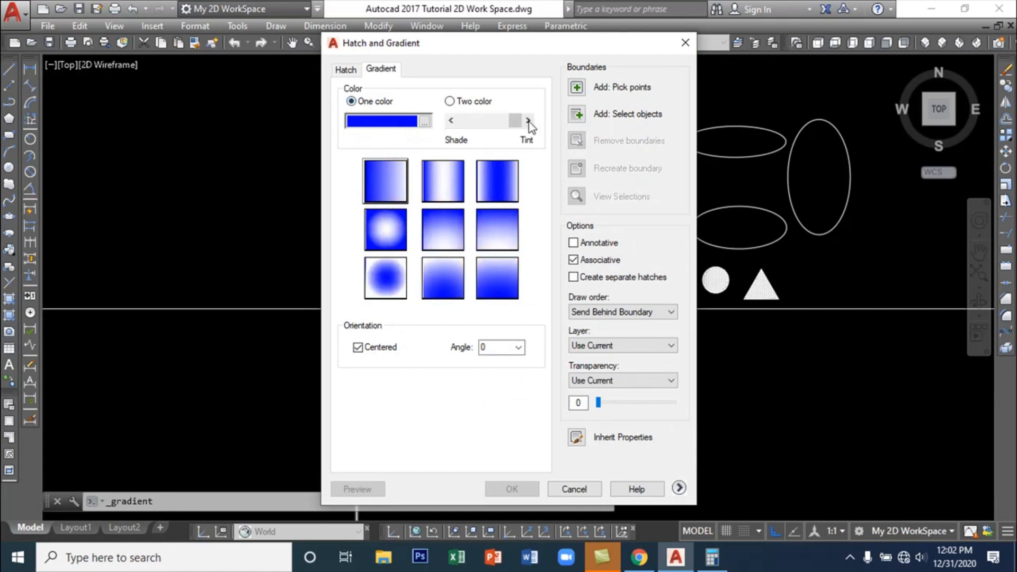
left_click(450, 101)
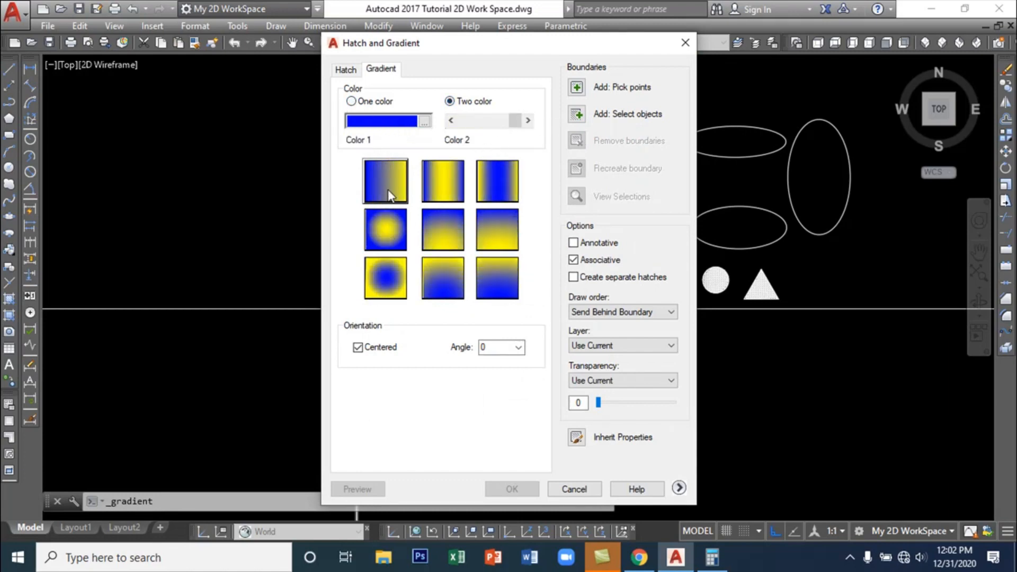
Fill the ellipse above the hatched circle and triangle with the centered blue-to-yellow spherical gradient, using an internal point and angle 0
left_click(396, 228)
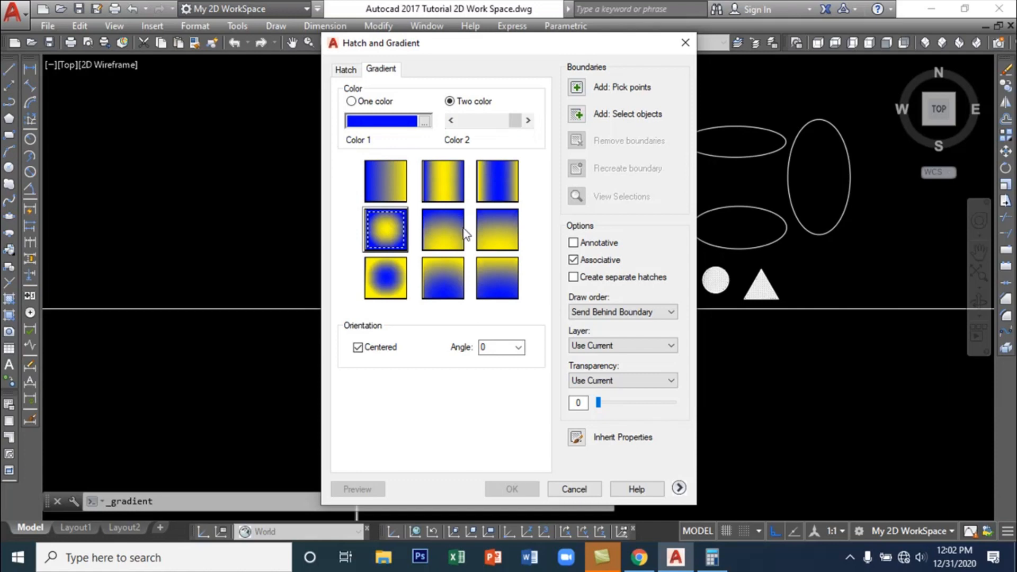
left_click(577, 88)
left_click(736, 225)
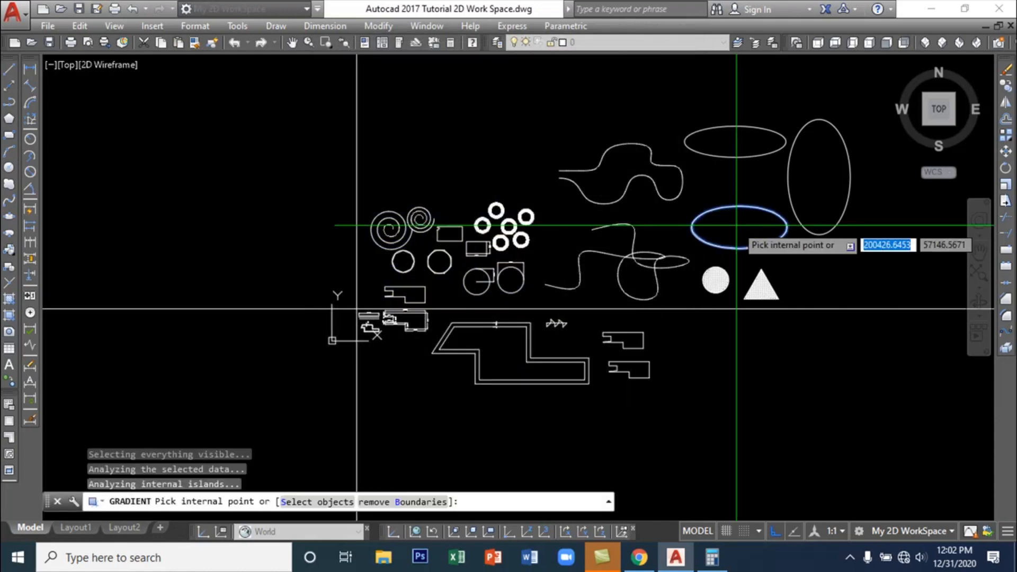
key("Return")
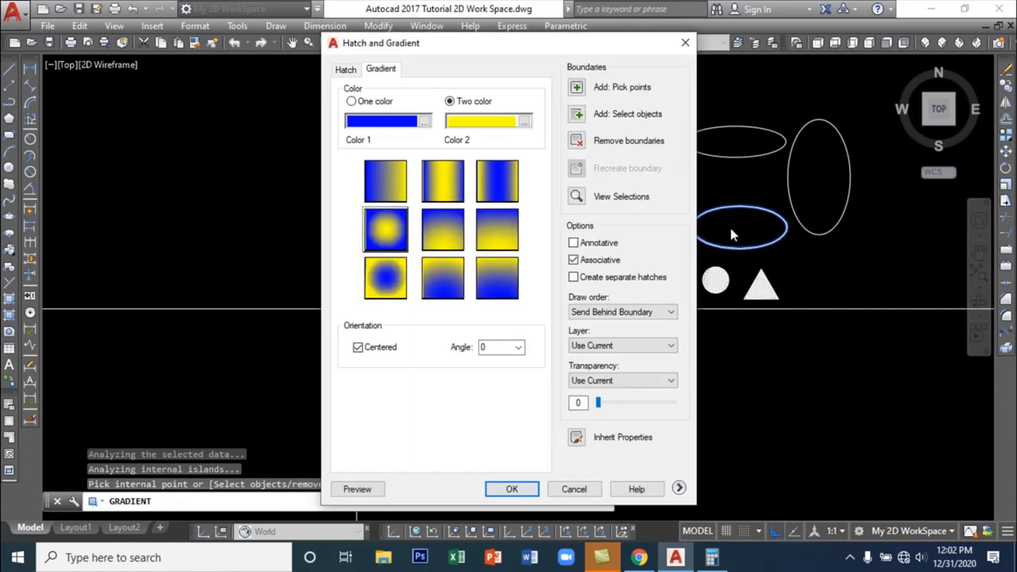
left_click(512, 489)
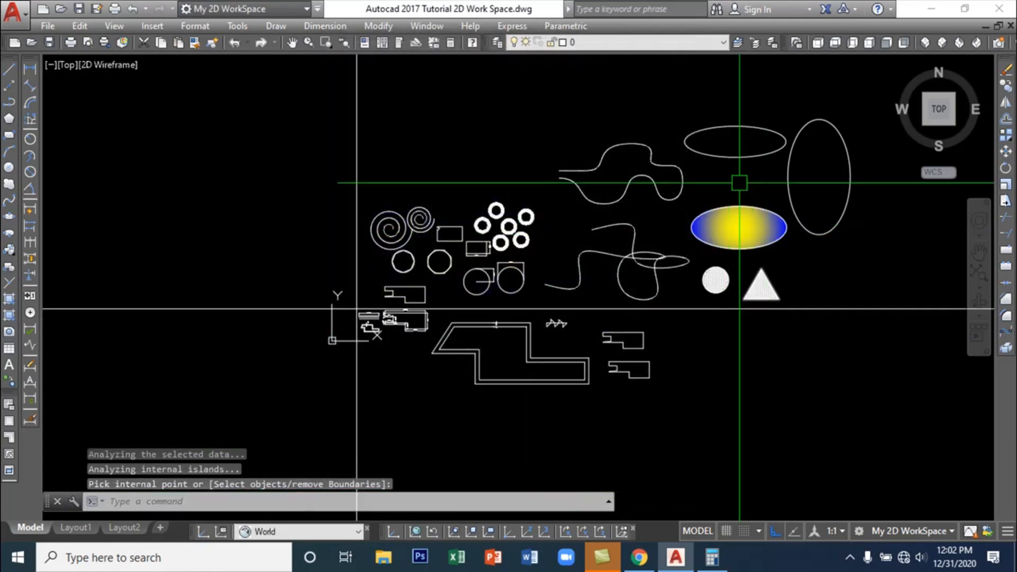
Create a boundary from a point inside the upper horizontal ellipse, accepting a region instead of a polyline
left_click(276, 25)
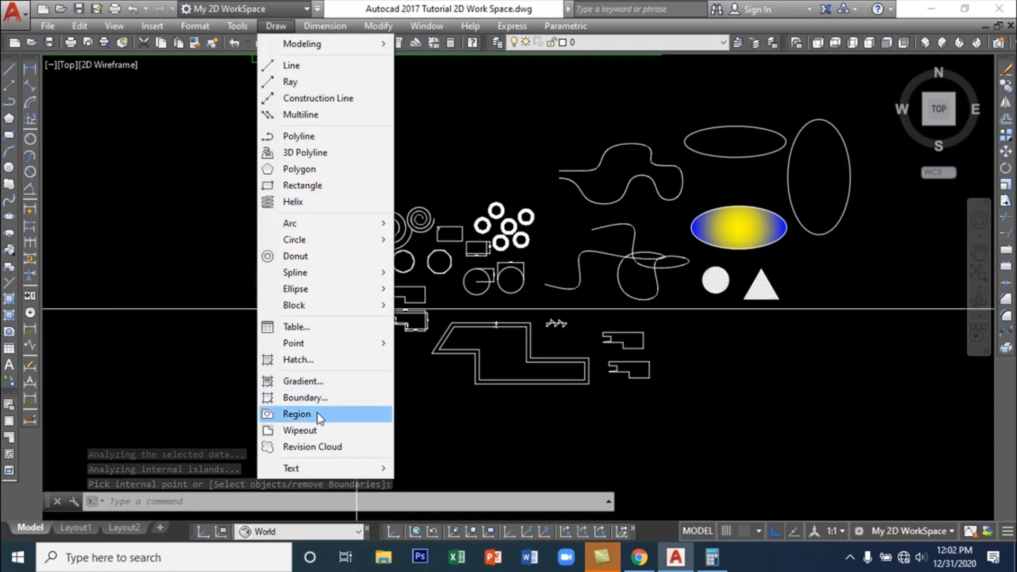
left_click(324, 399)
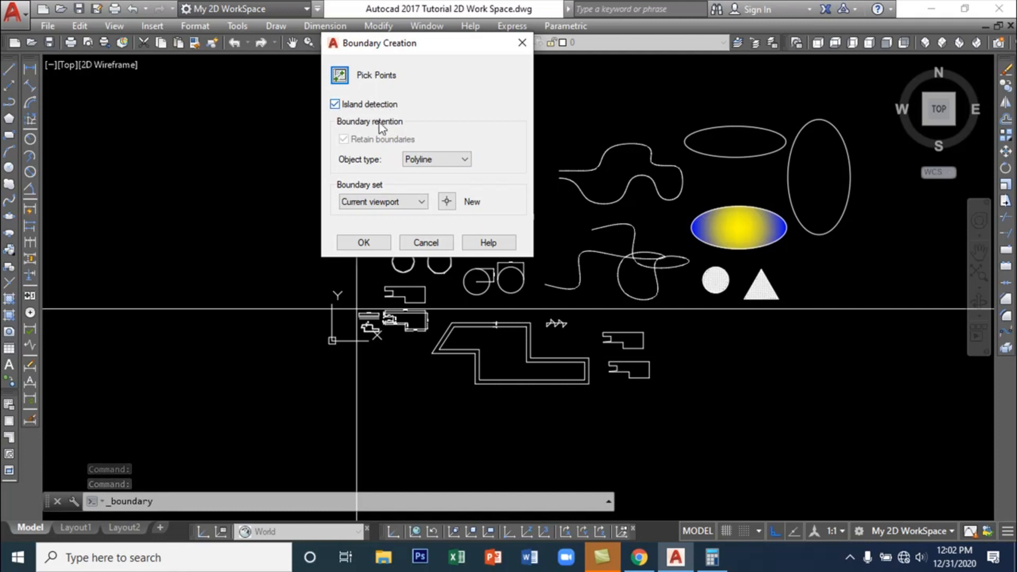
left_click(351, 243)
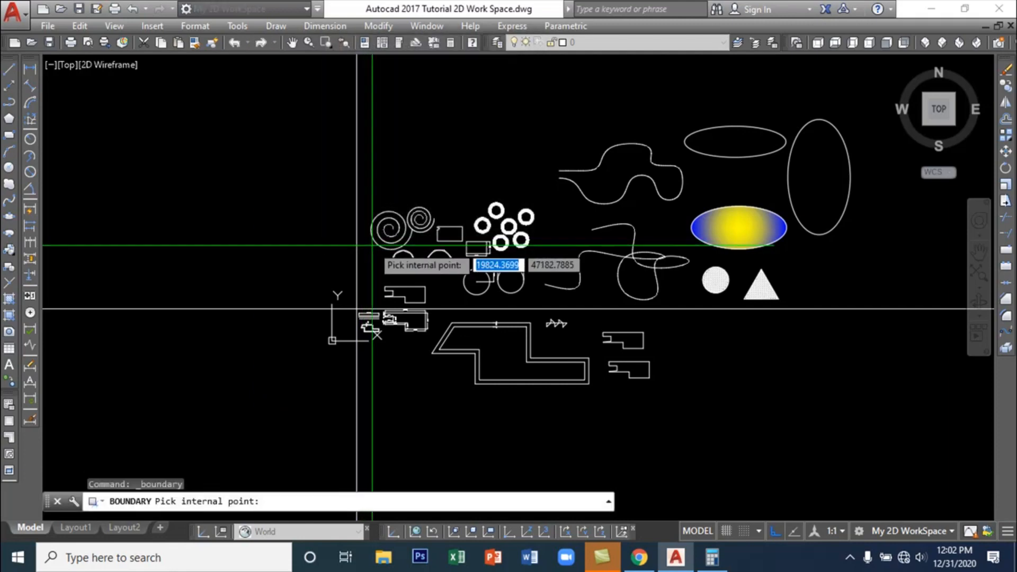
left_click(736, 138)
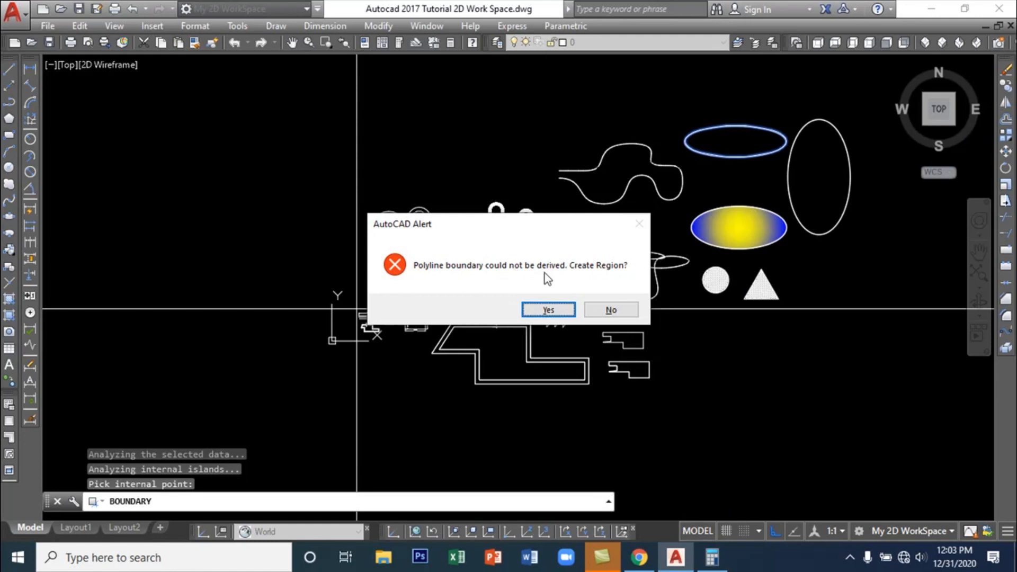
left_click(548, 310)
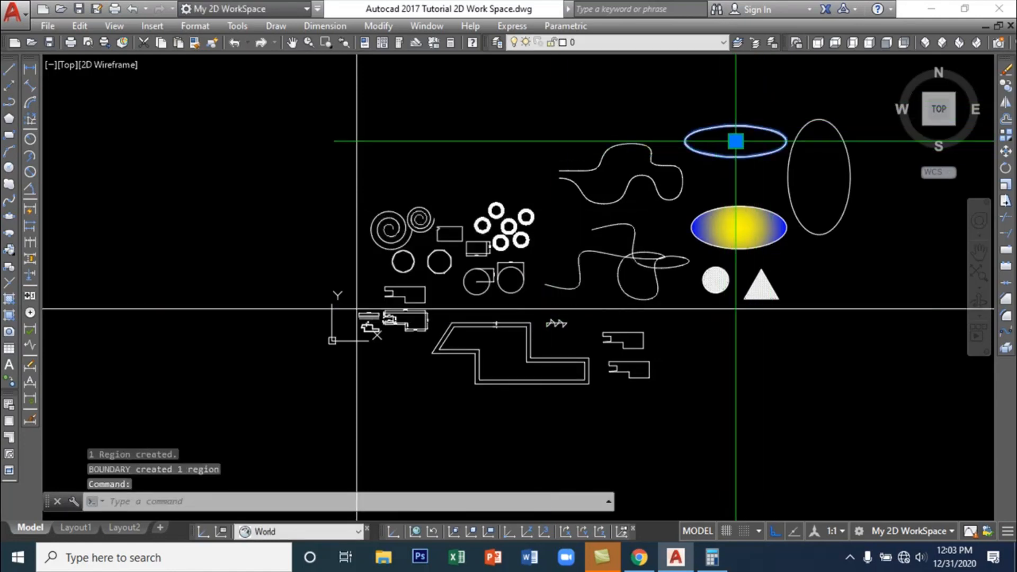
Move the new elliptical region horizontally off the original ellipse to the empty area above the donuts
left_click(735, 141)
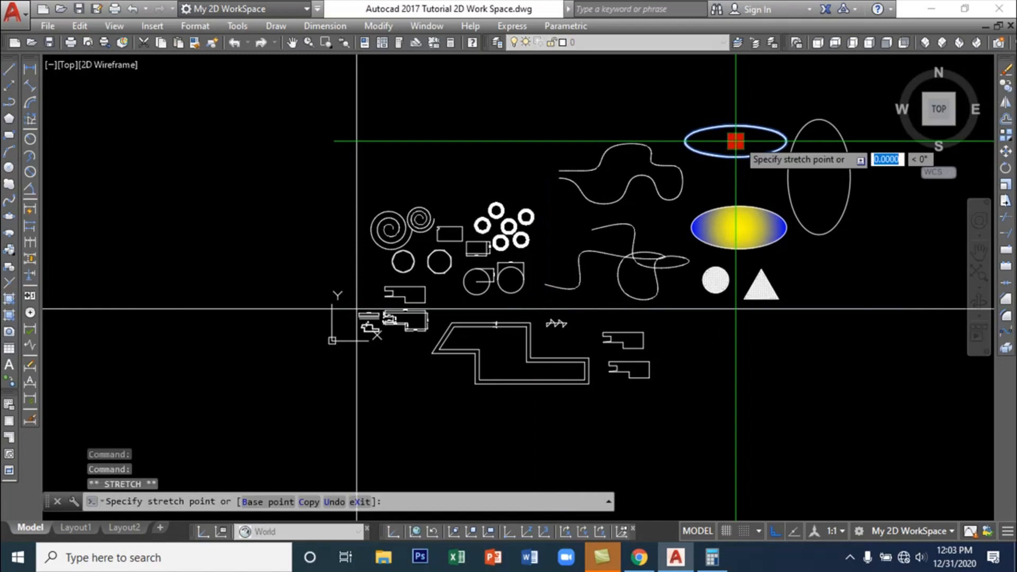
left_click(736, 141)
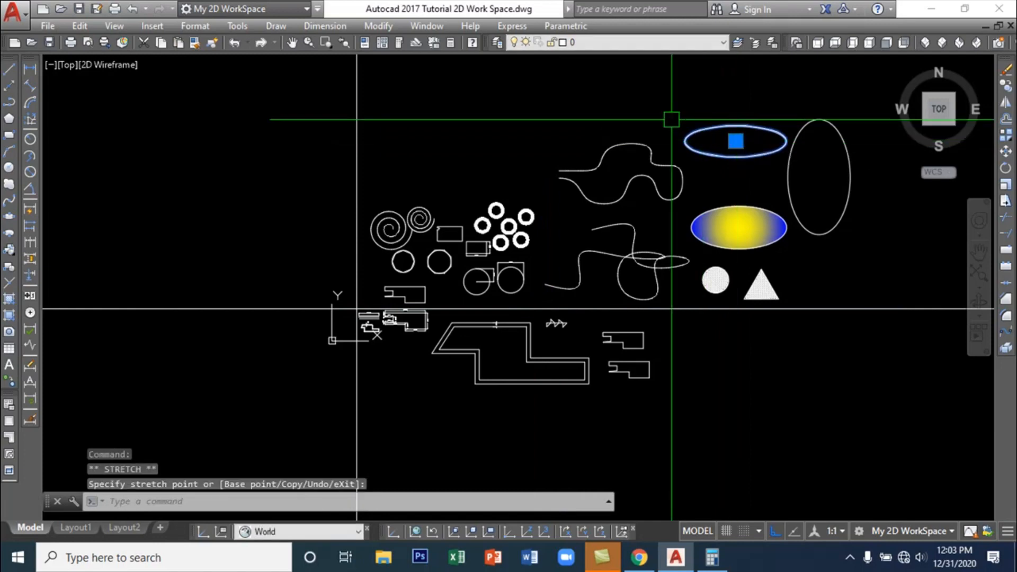
type("m")
key("Return")
left_click(735, 141)
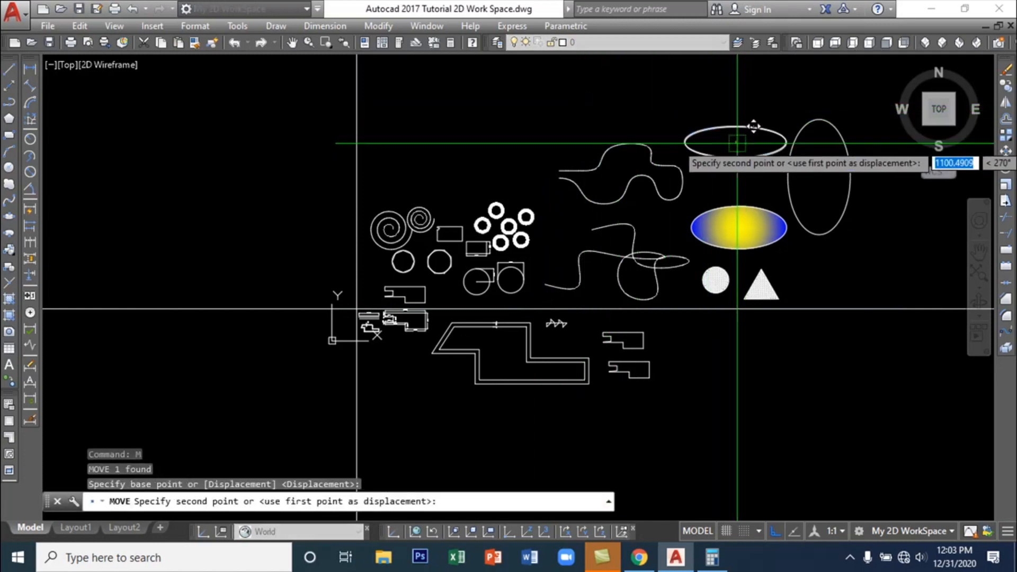
left_click(490, 112)
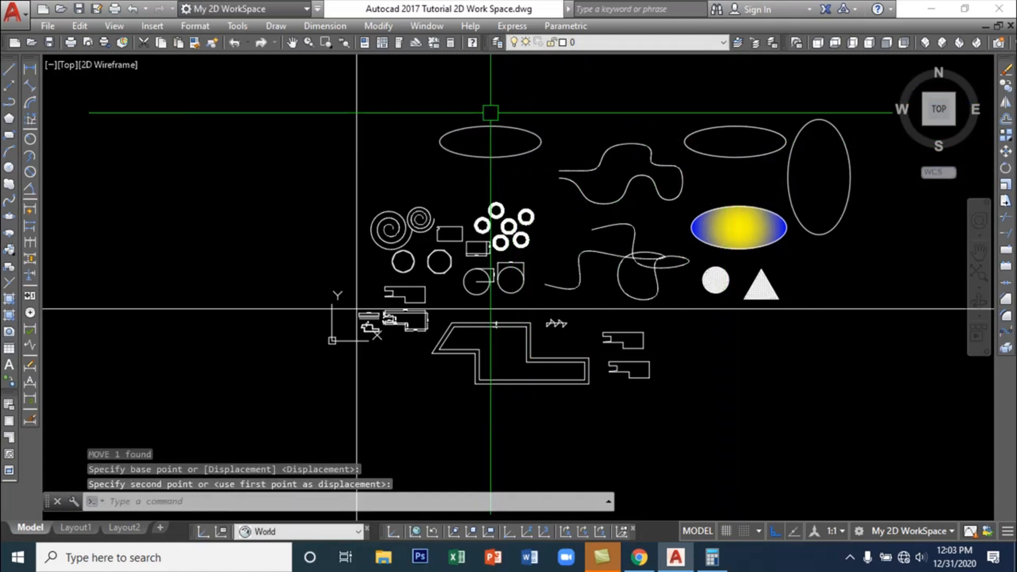
left_click(490, 156)
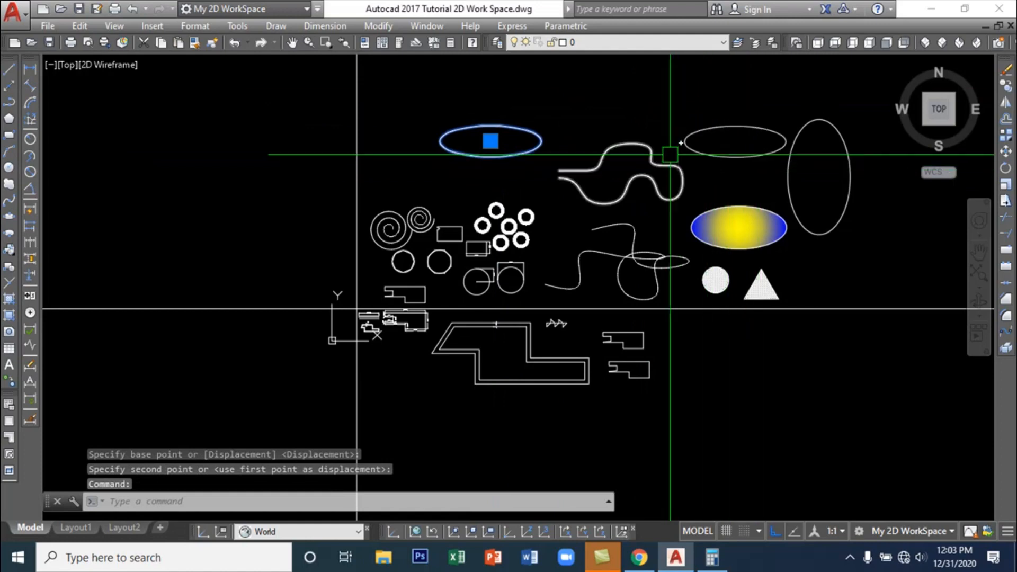
key("Escape")
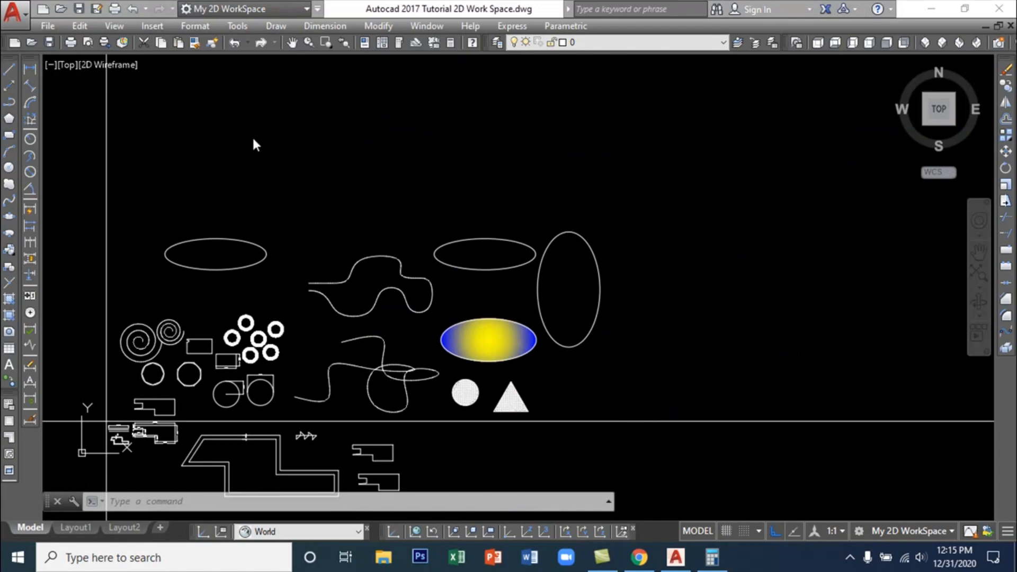
left_click(275, 25)
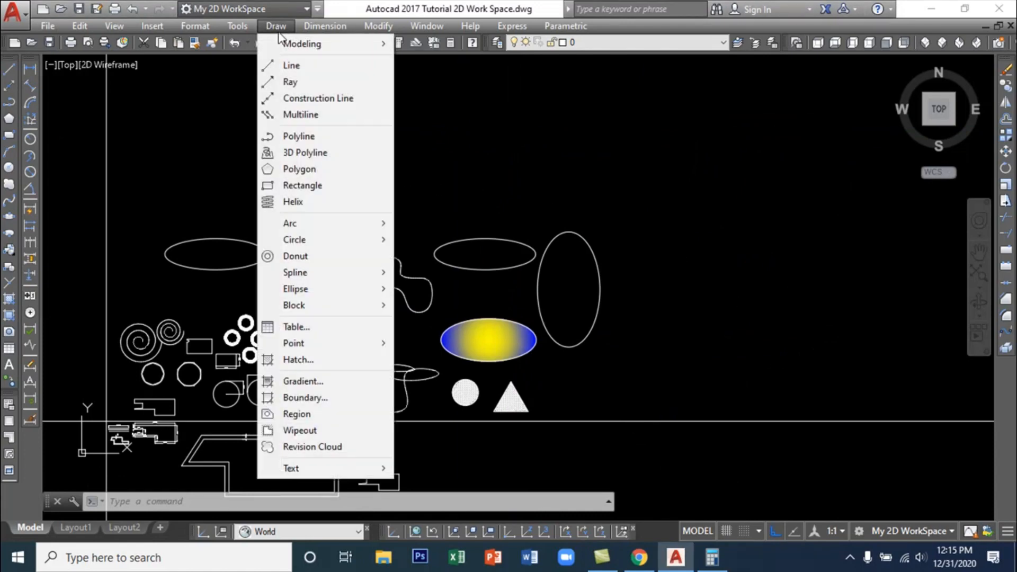
left_click(296, 414)
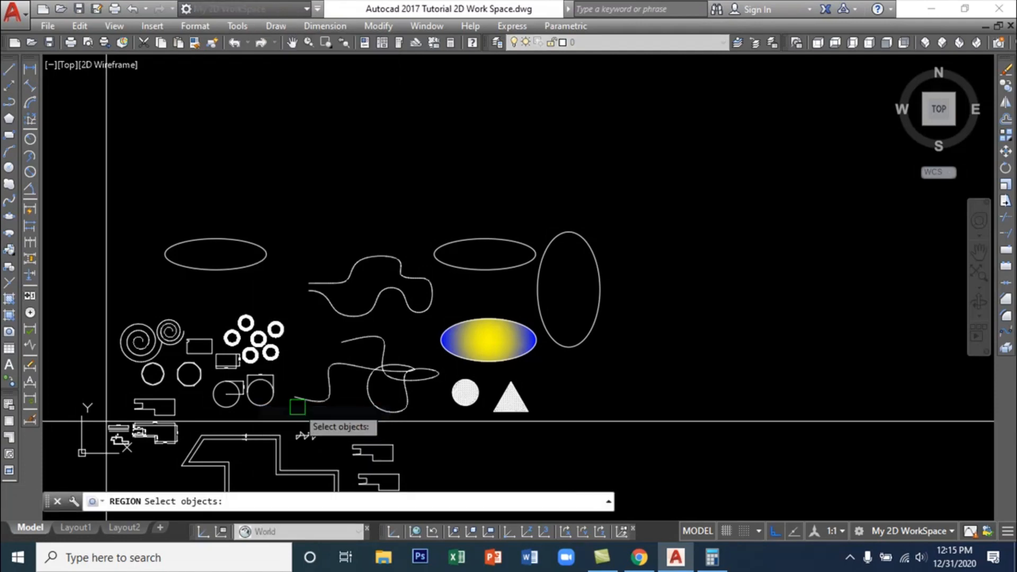
key("Escape")
Copy the elliptical region above the donuts straight up by about 62346 units, using its center as base point
left_click(240, 267)
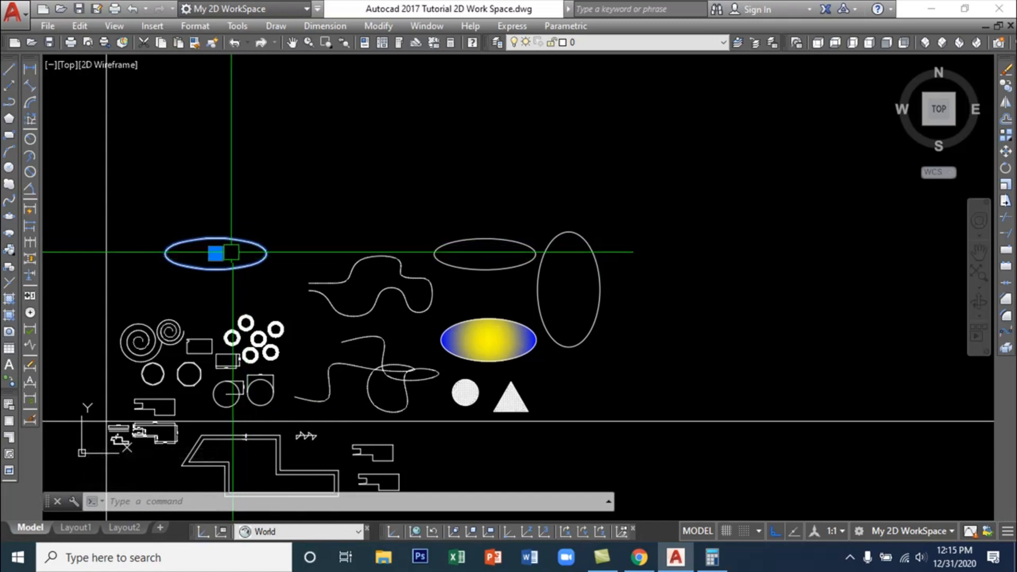
type("co")
key("Return")
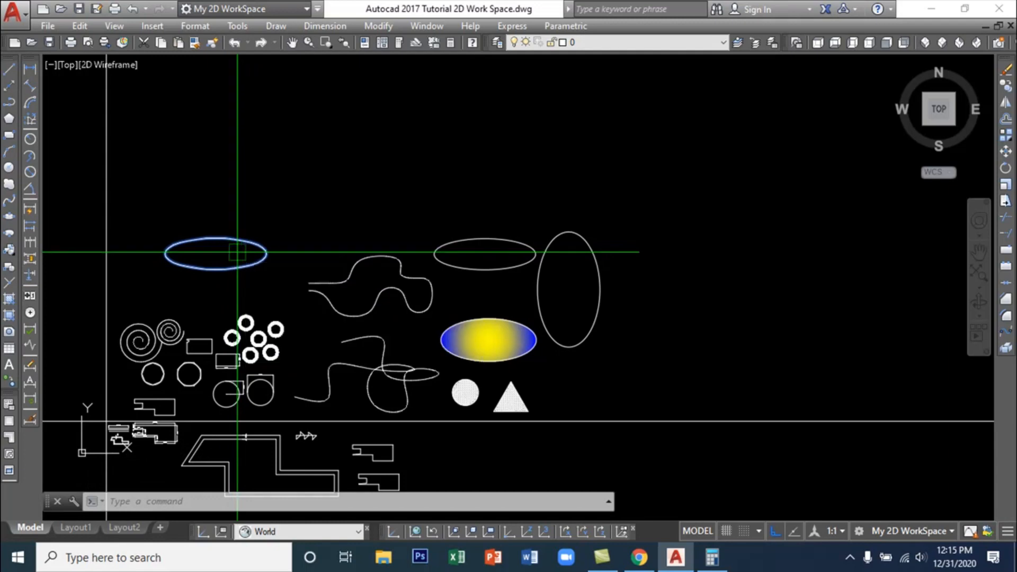
left_click(214, 255)
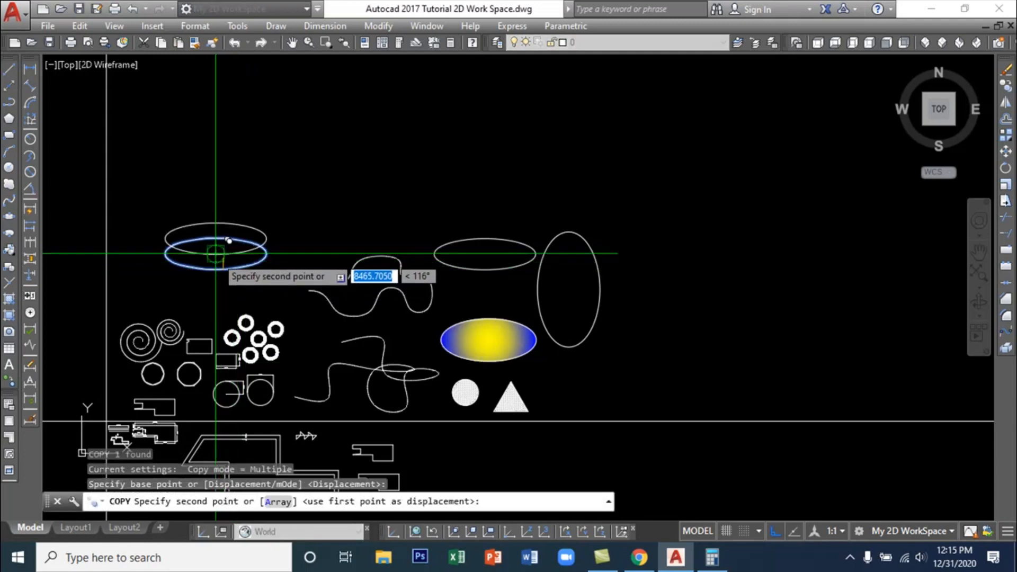
left_click(275, 132)
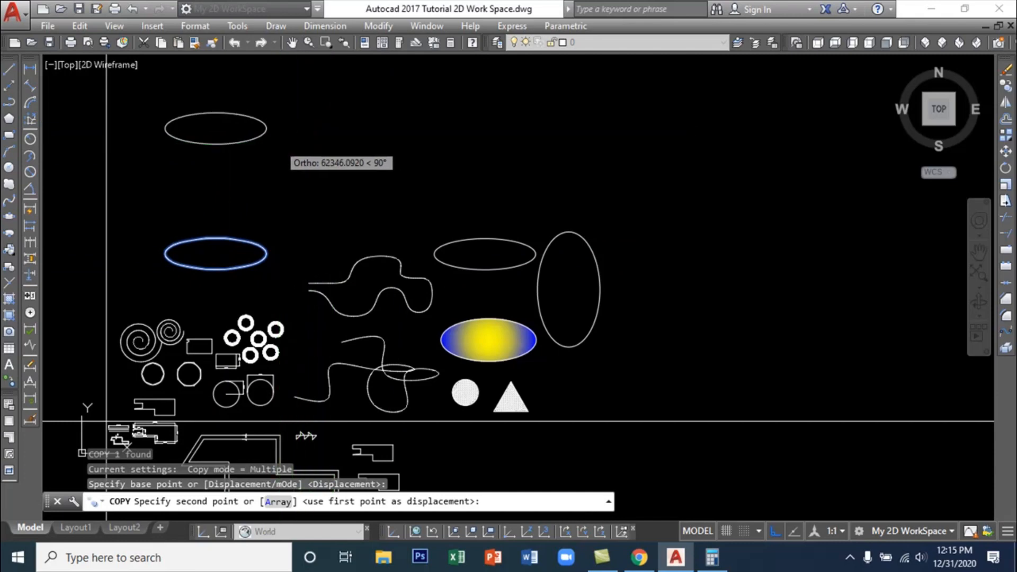
Finish the copy and shift the uppermost elliptical region horizontally to the right by half its length, using its center grip
key("Return")
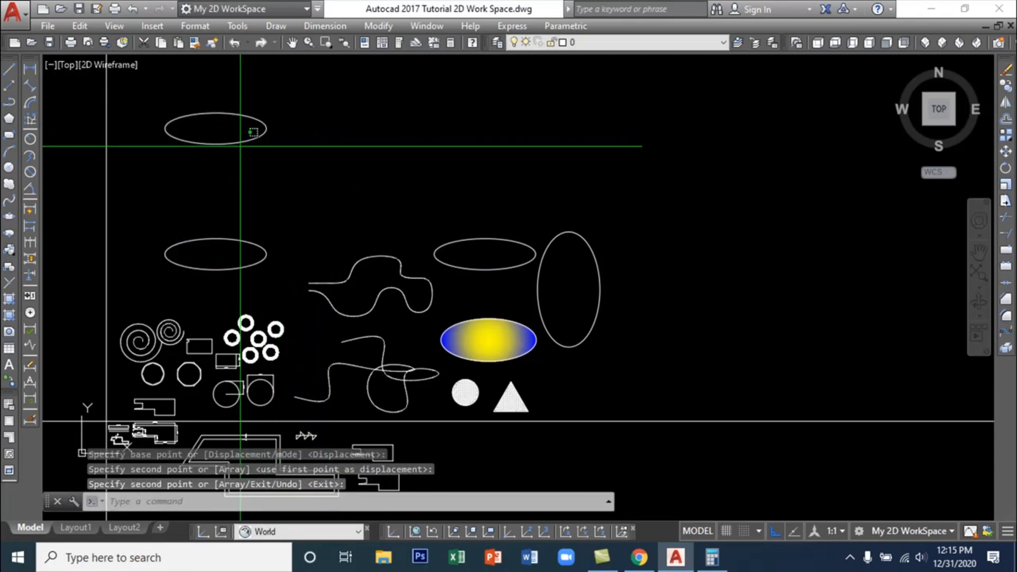
left_click(255, 139)
left_click(215, 128)
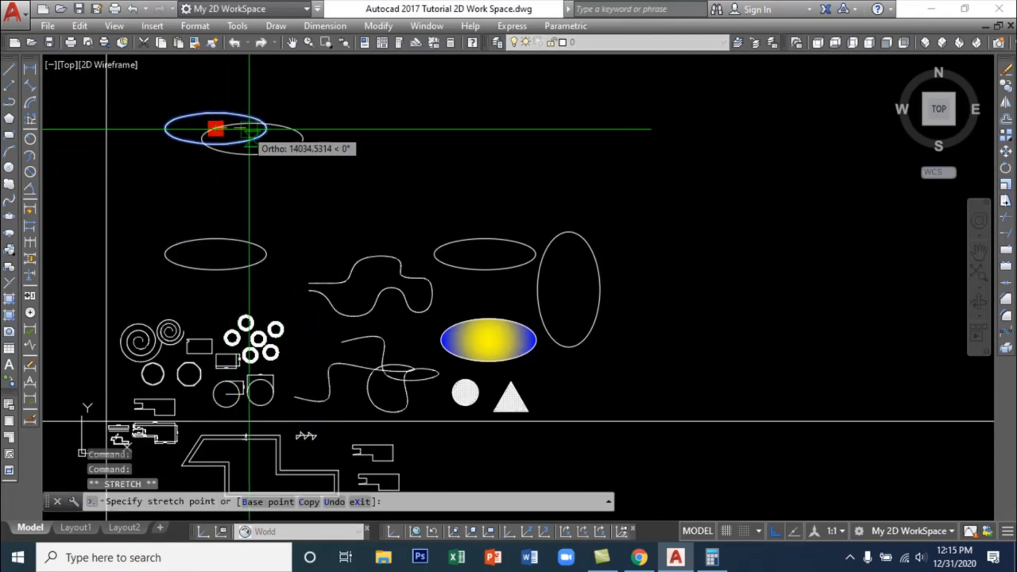
left_click(266, 129)
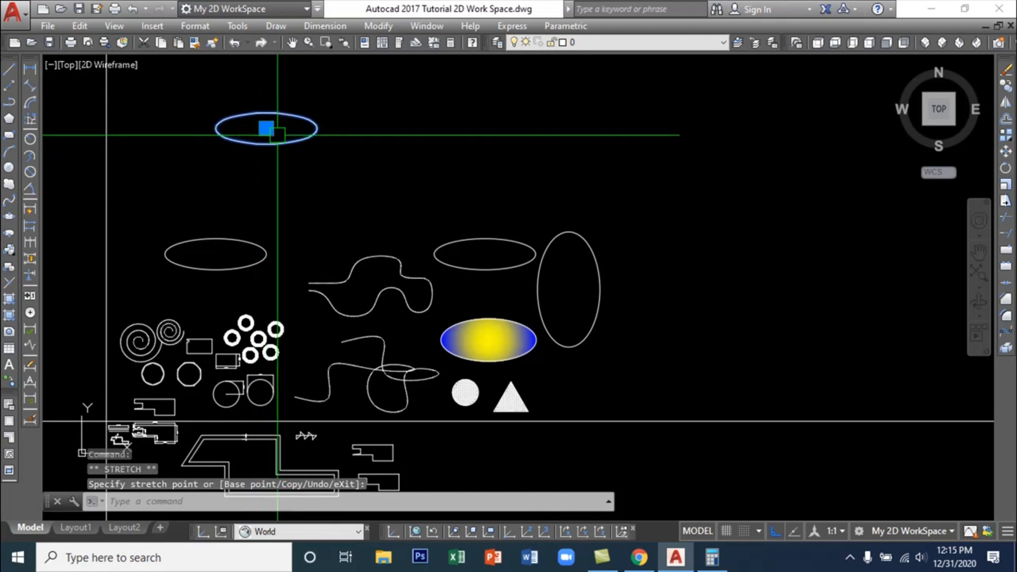
key("Escape")
Copy the shifted elliptical region from its center to its right edge, making two half-overlapping regions
type("co")
key("Return")
left_click(266, 128)
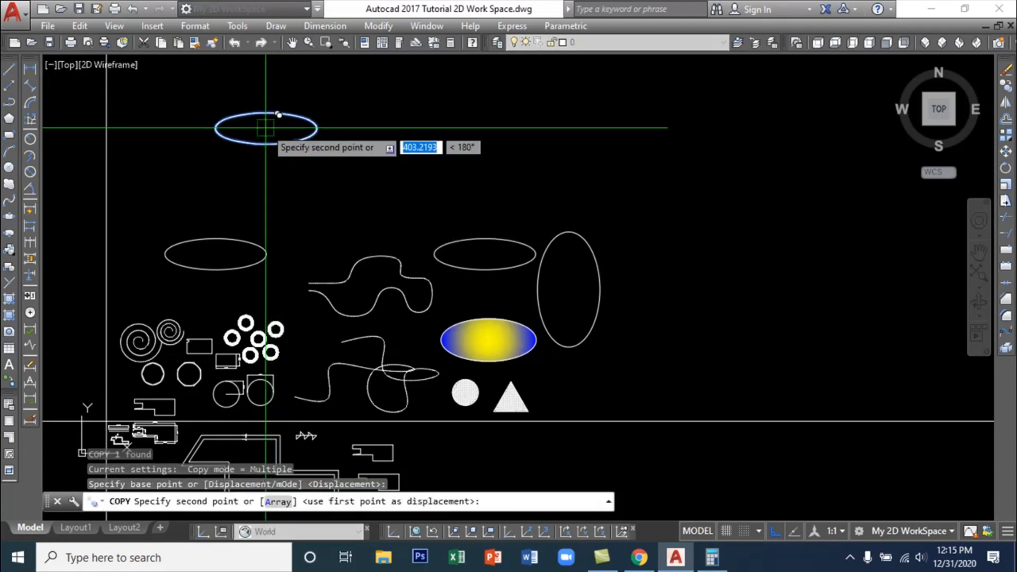
left_click(317, 128)
key("Return")
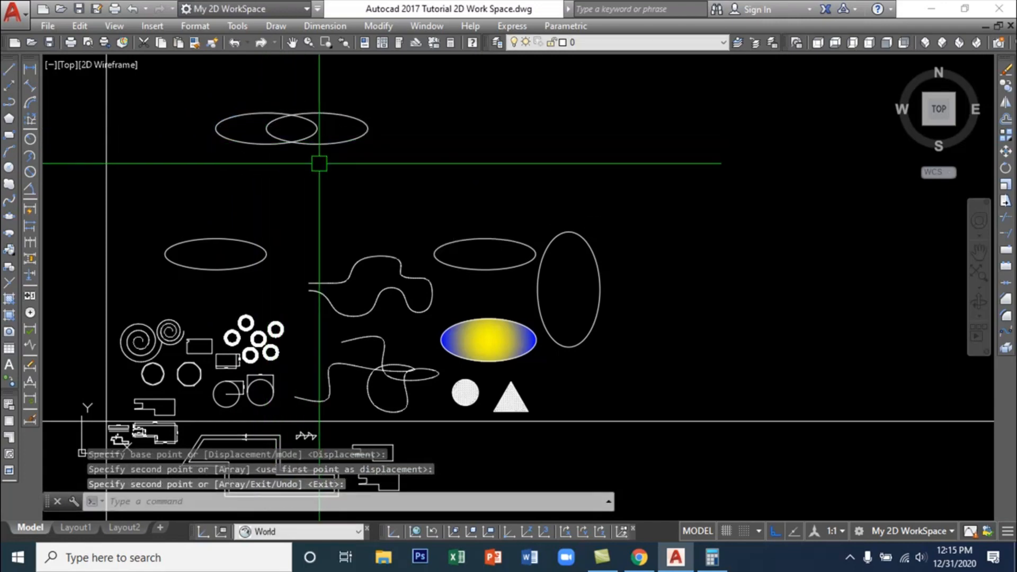
Copy the overlapping pair of elliptical regions horizontally to the right, using their lower intersection as base point
left_click(354, 189)
left_click(227, 98)
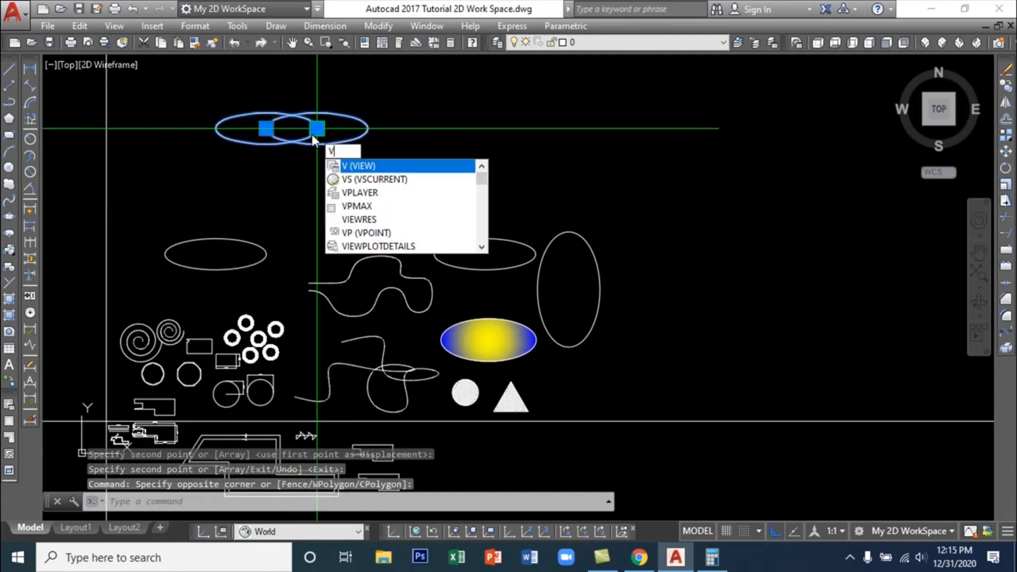
key("BackSpace")
type("co")
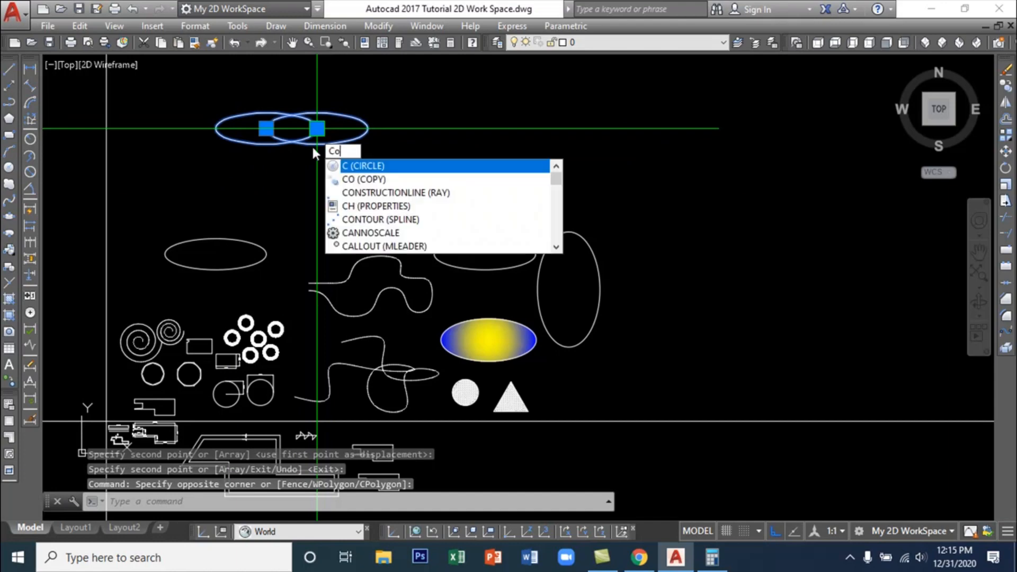
key("Return")
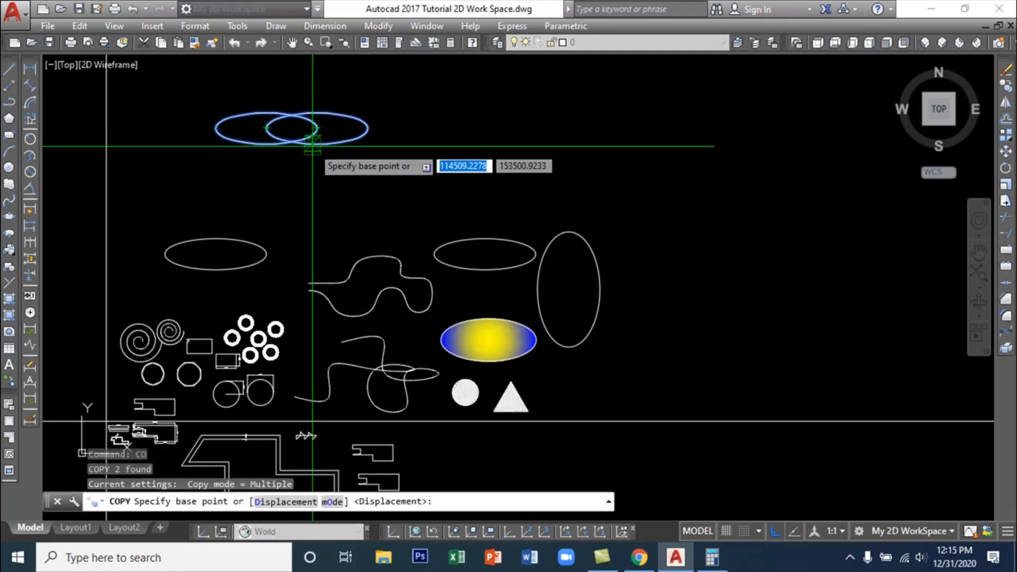
left_click(291, 142)
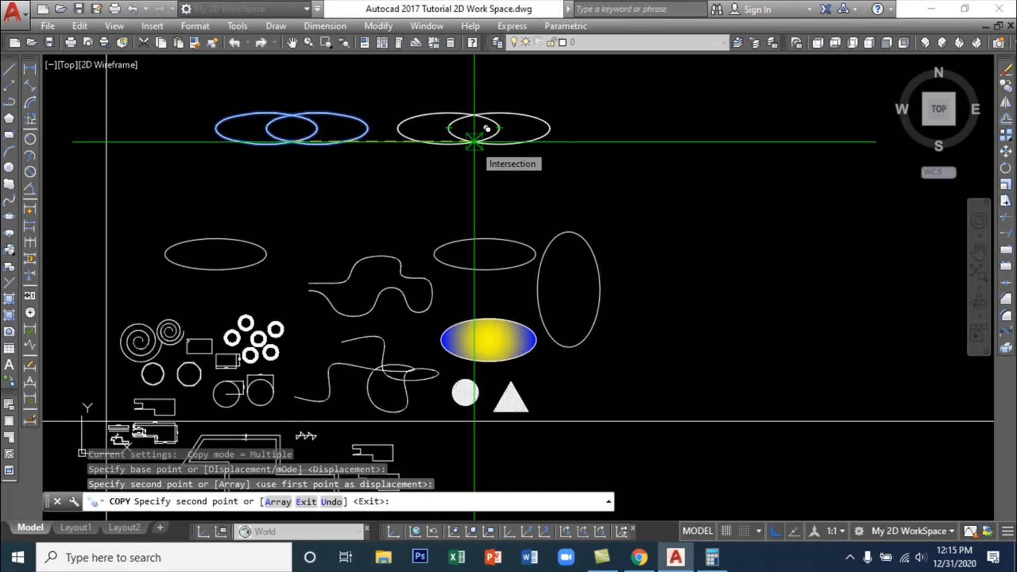
left_click(474, 141)
key("Return")
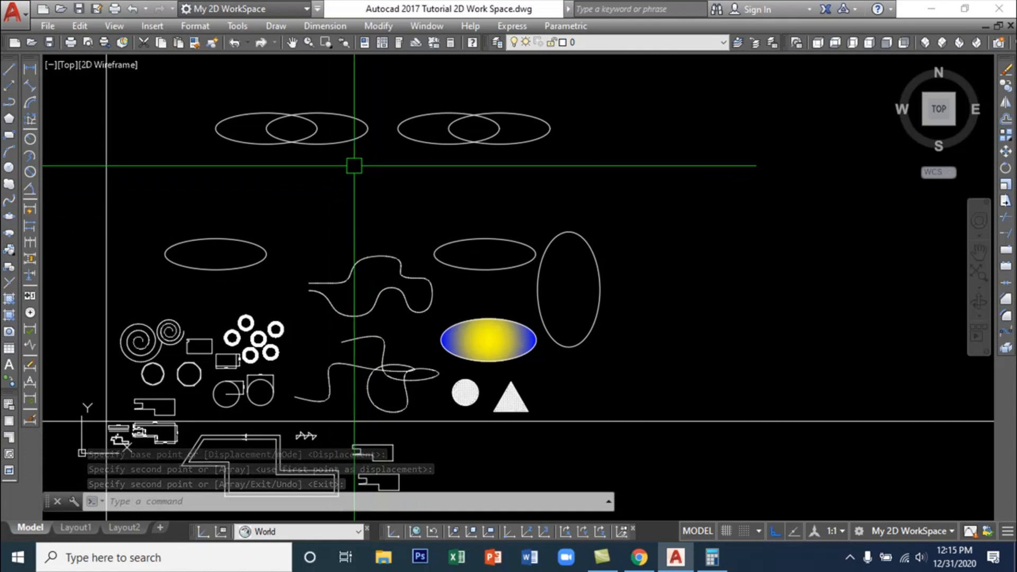
Try to convert the left overlapping pair of ellipses into regions with the Region command
left_click(348, 165)
left_click(208, 102)
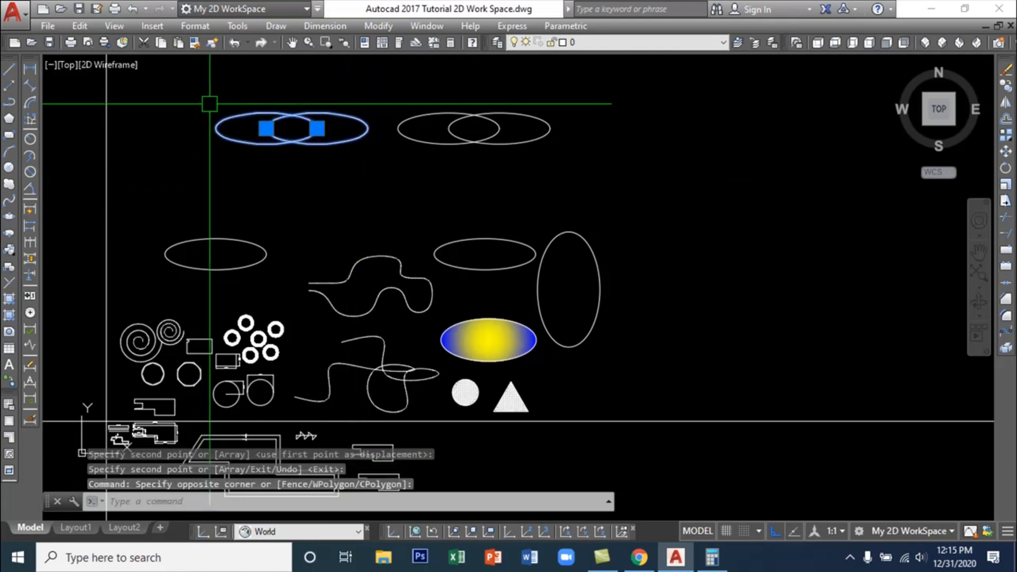
left_click(275, 26)
left_click(296, 414)
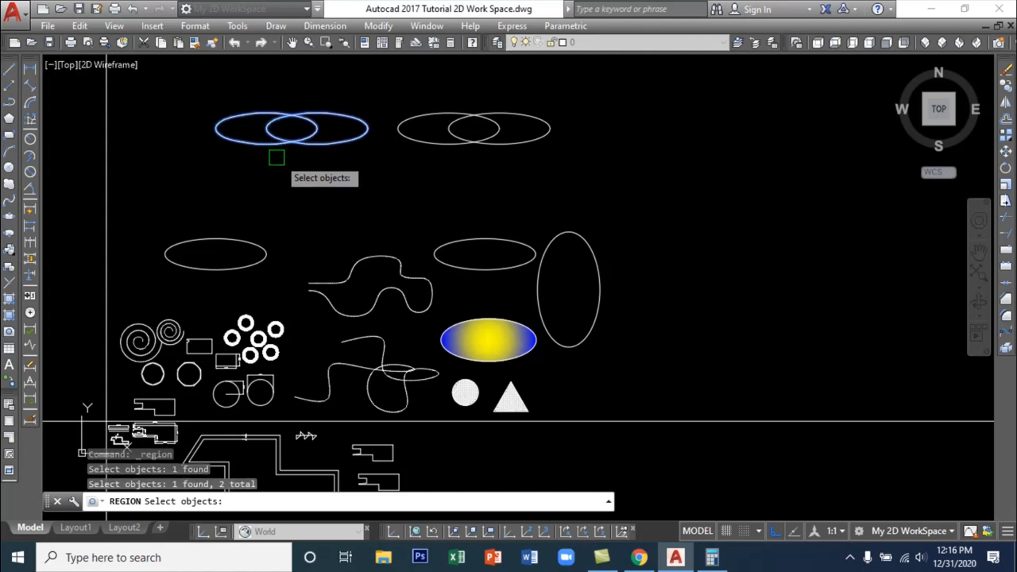
key("Return")
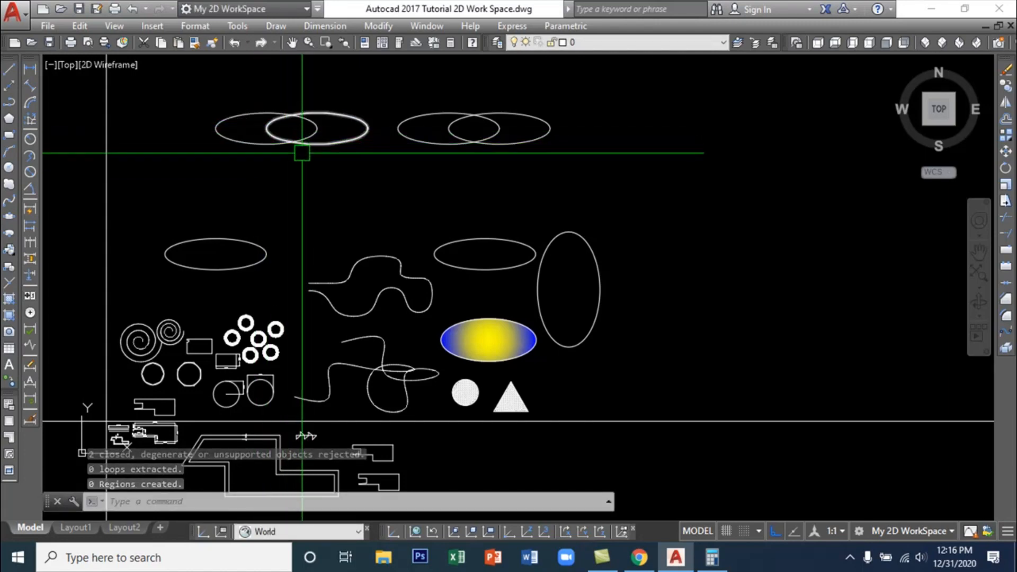
Merge the left overlapping pair of elliptical regions into one shape with Union
type("u")
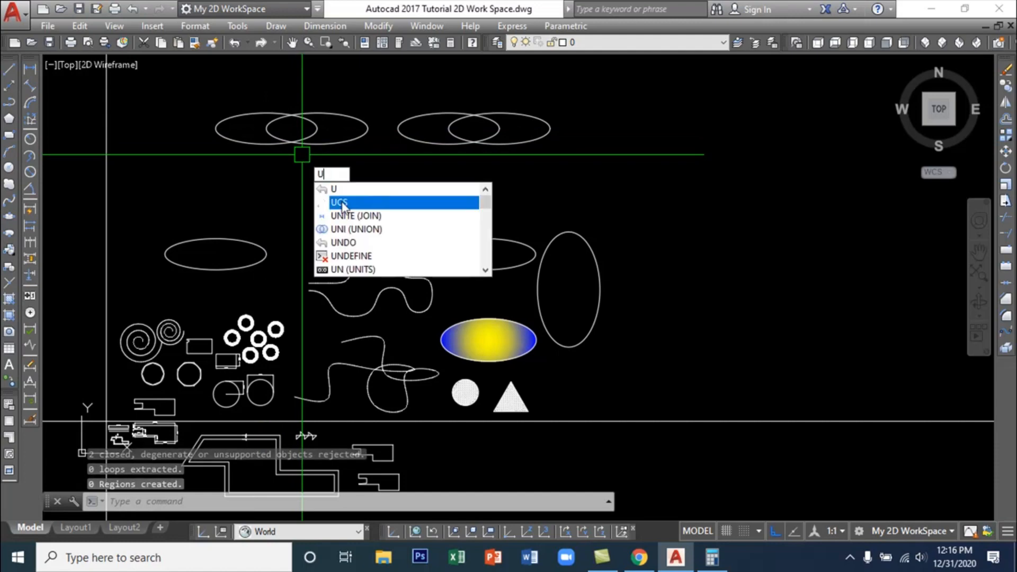
left_click(367, 230)
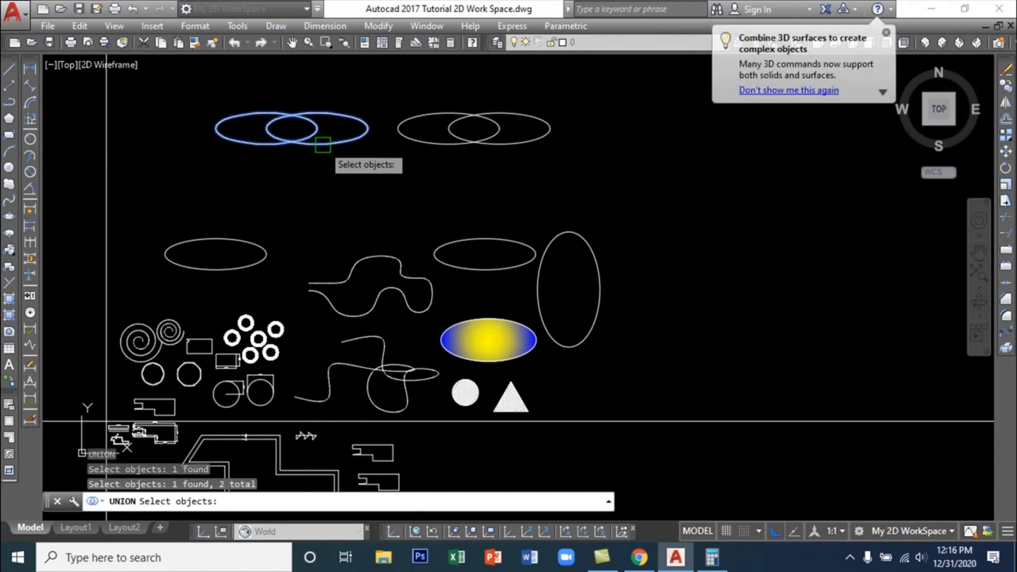
key("Return")
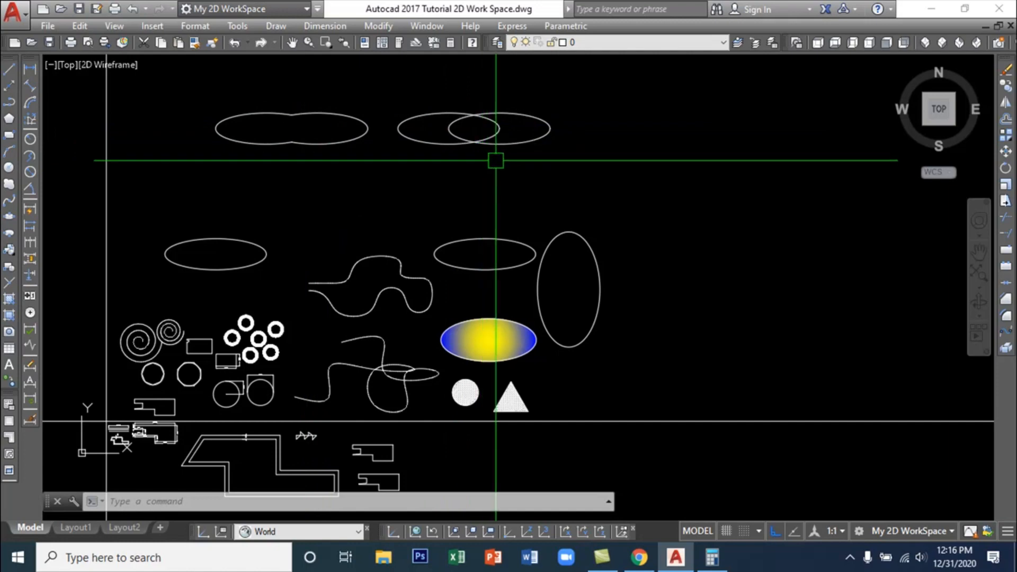
Try to convert the right overlapping pair of ellipses into regions with the Region command
left_click(532, 163)
left_click(436, 105)
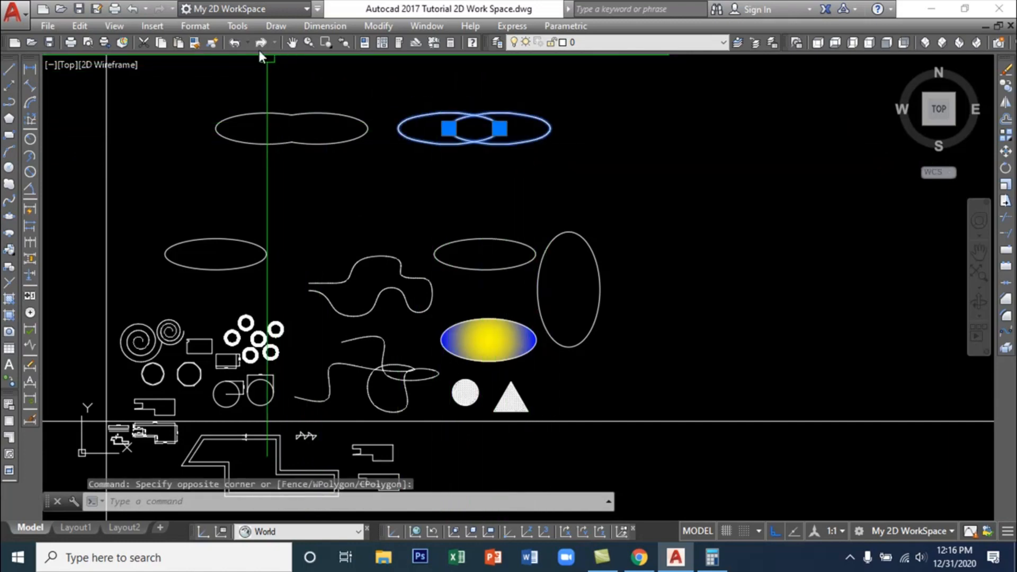
left_click(276, 26)
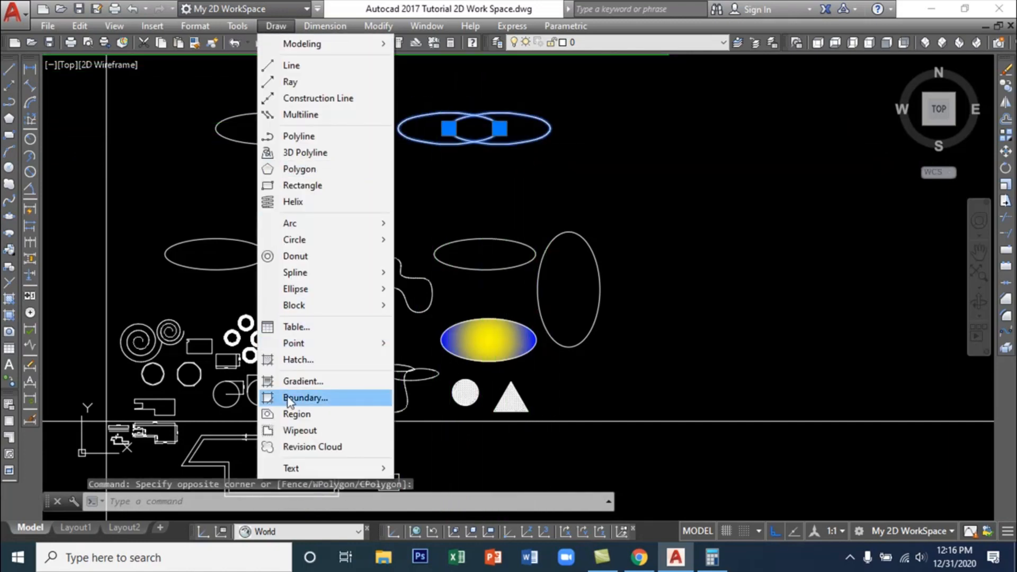
left_click(296, 414)
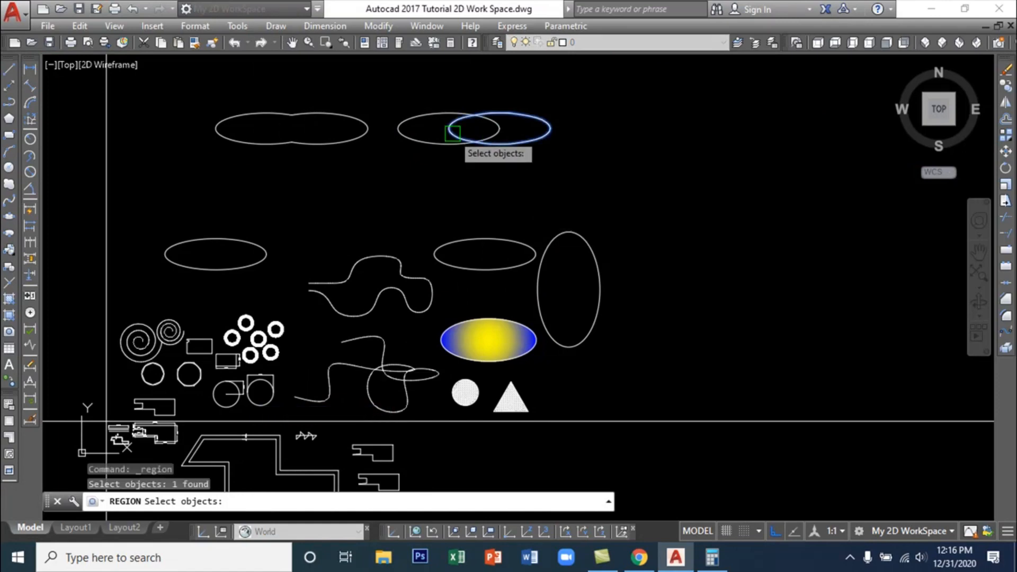
key("Return")
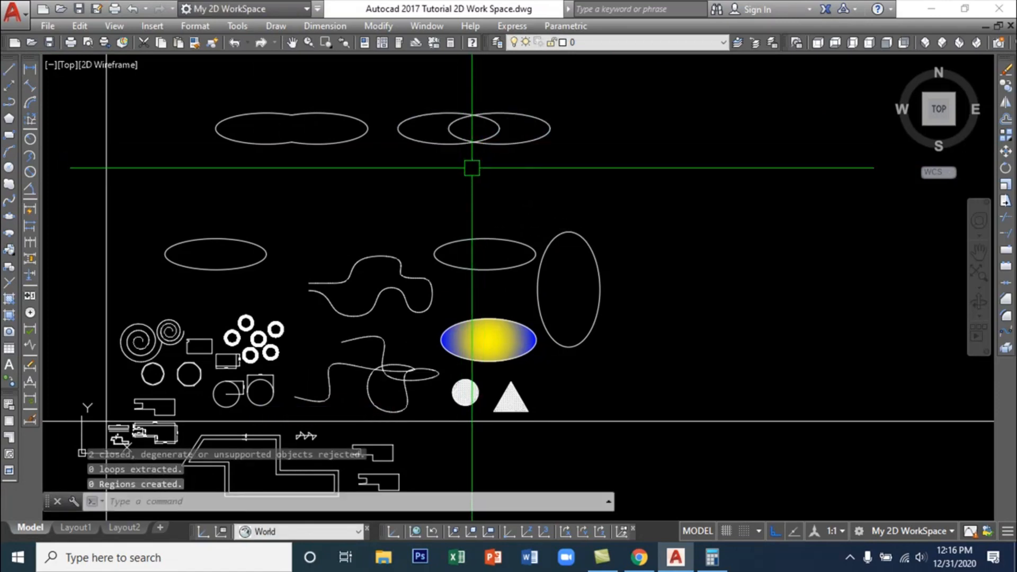
Reduce the right overlapping pair of elliptical regions to their common area with Intersect
type("I")
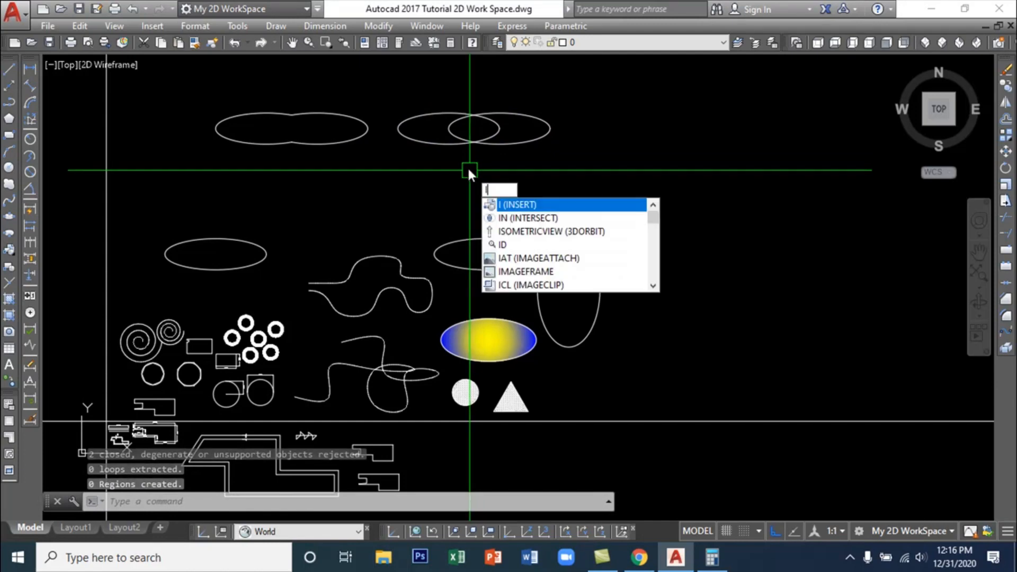
type("N")
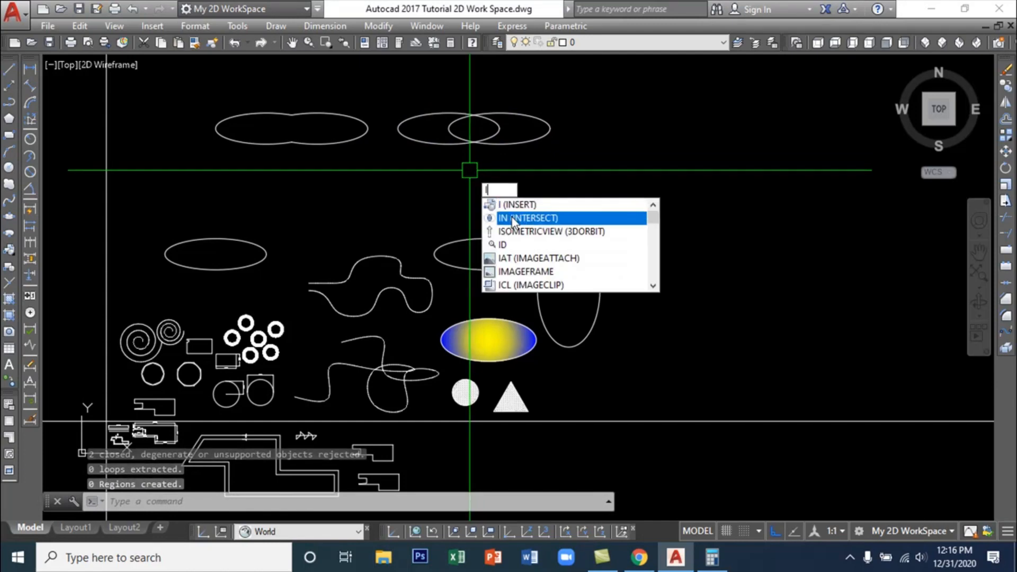
key("Return")
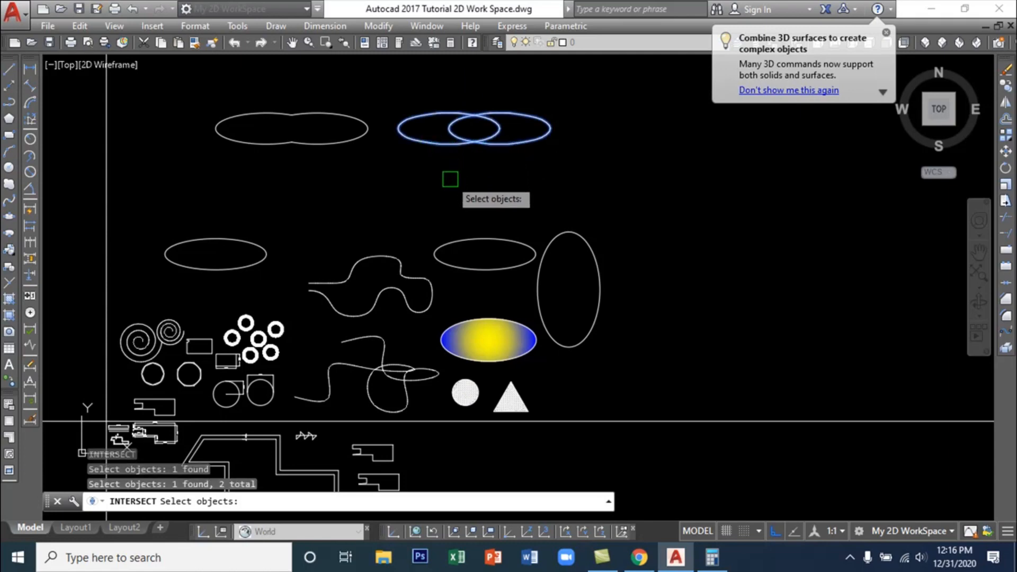
key("Return")
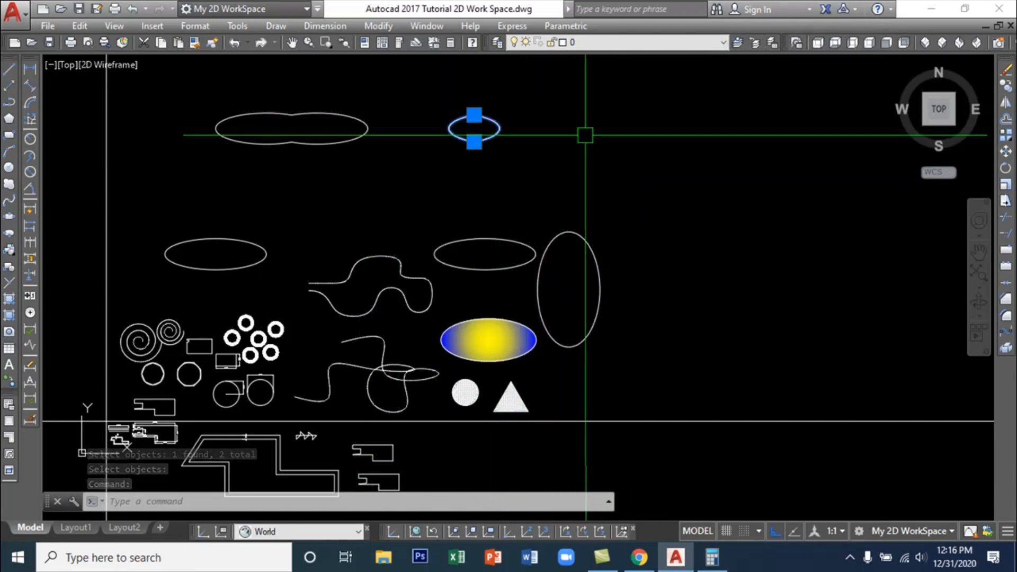
key("Escape")
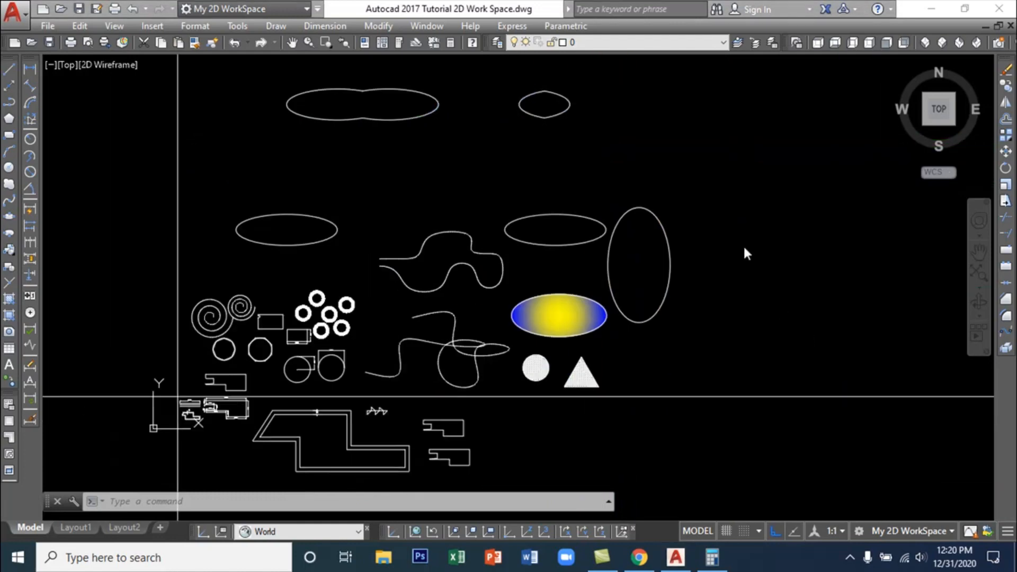
left_click(276, 26)
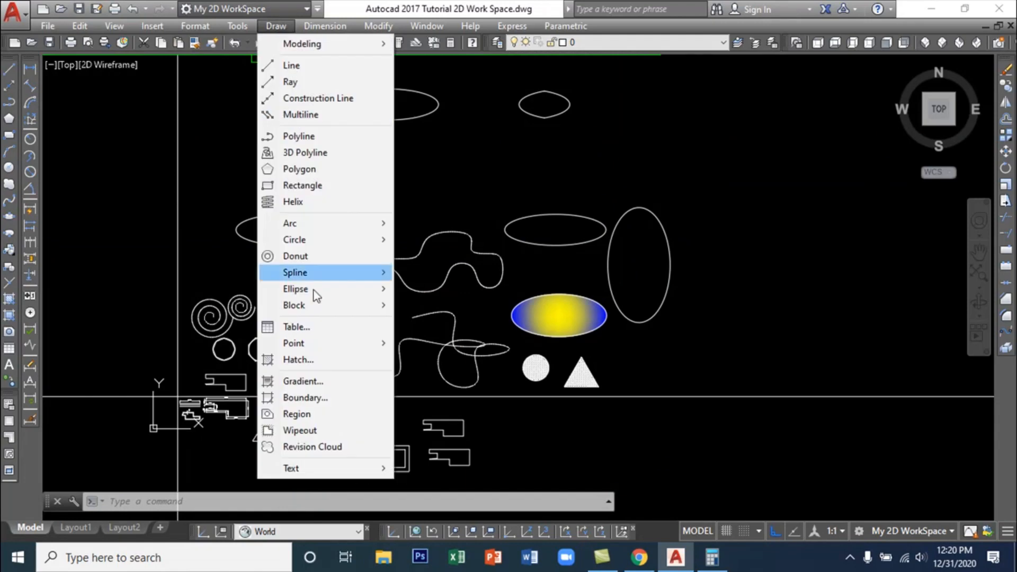
left_click(703, 245)
left_click(705, 245)
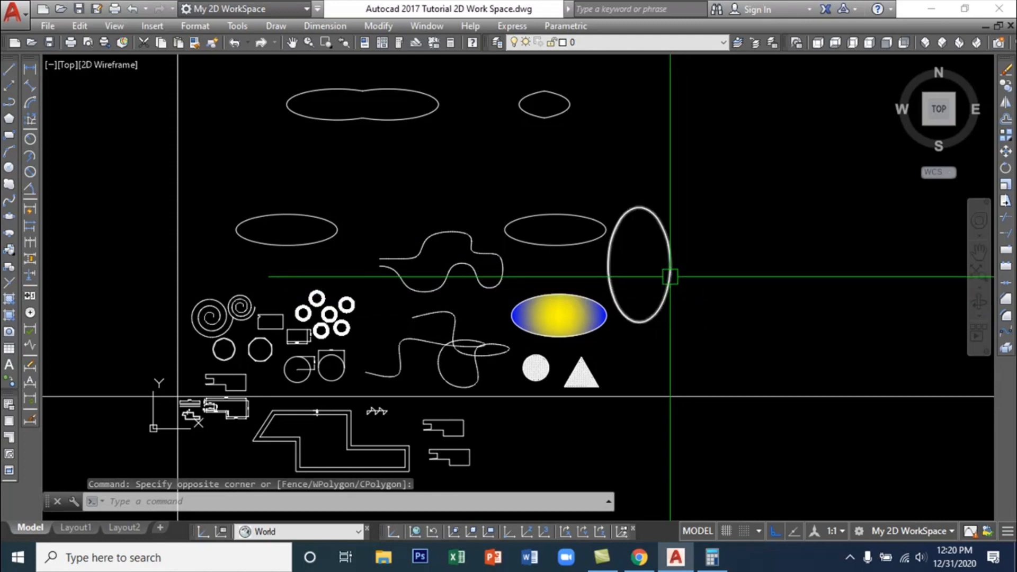
Copy the vertical ellipse horizontally to the right by about 49700 units, using its center as base point
left_click(670, 276)
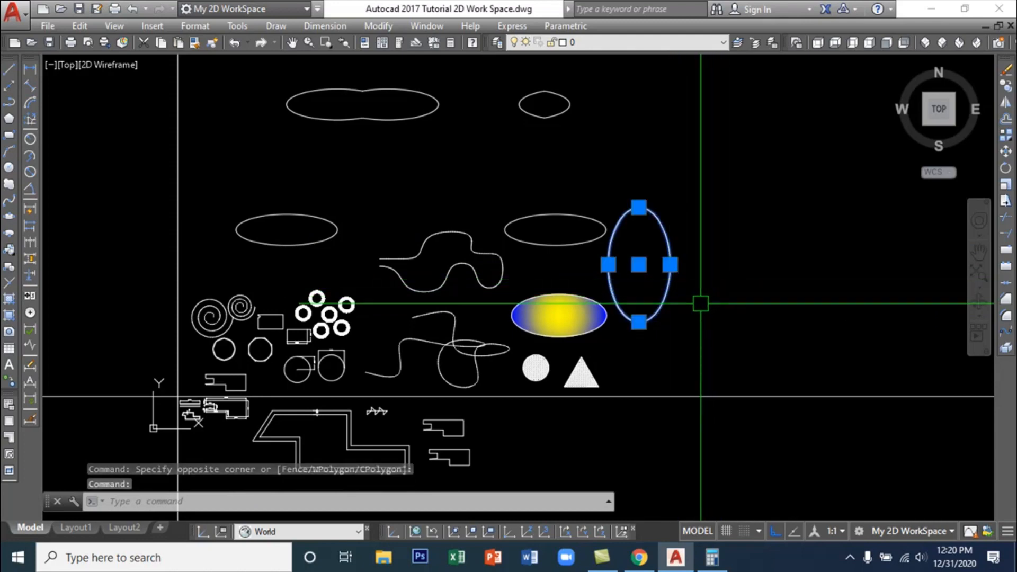
type("co")
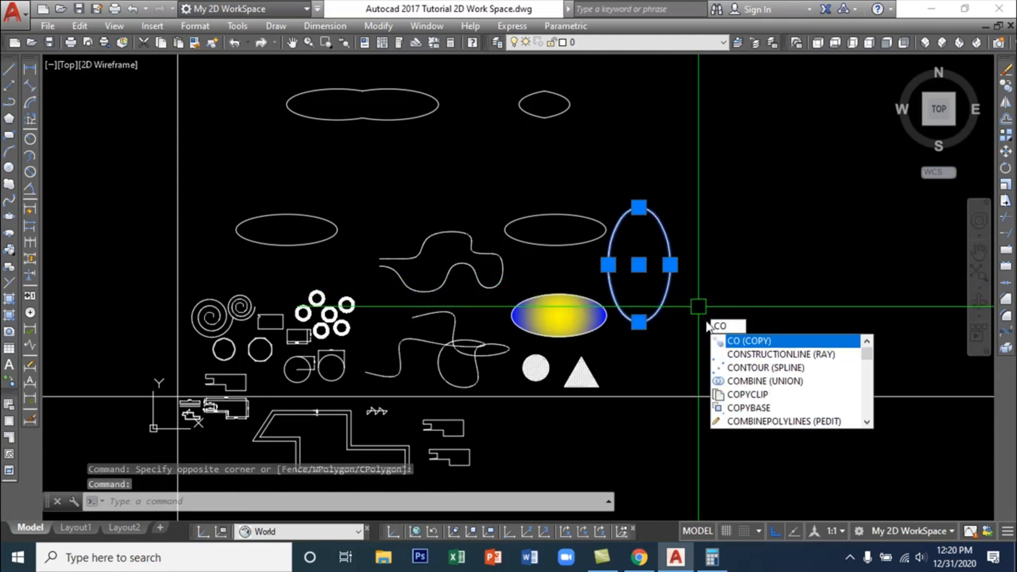
key("Return")
left_click(639, 264)
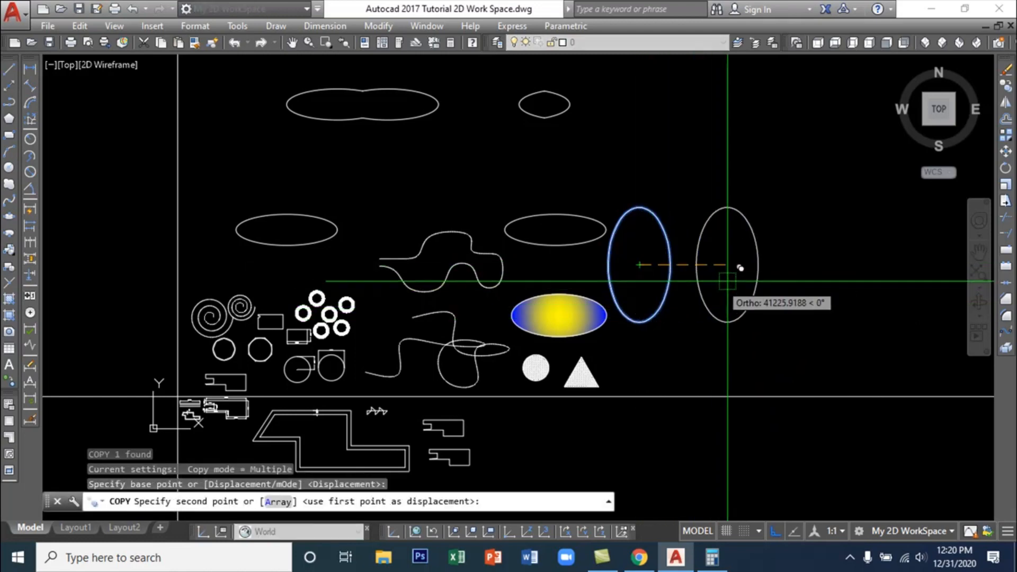
left_click(739, 281)
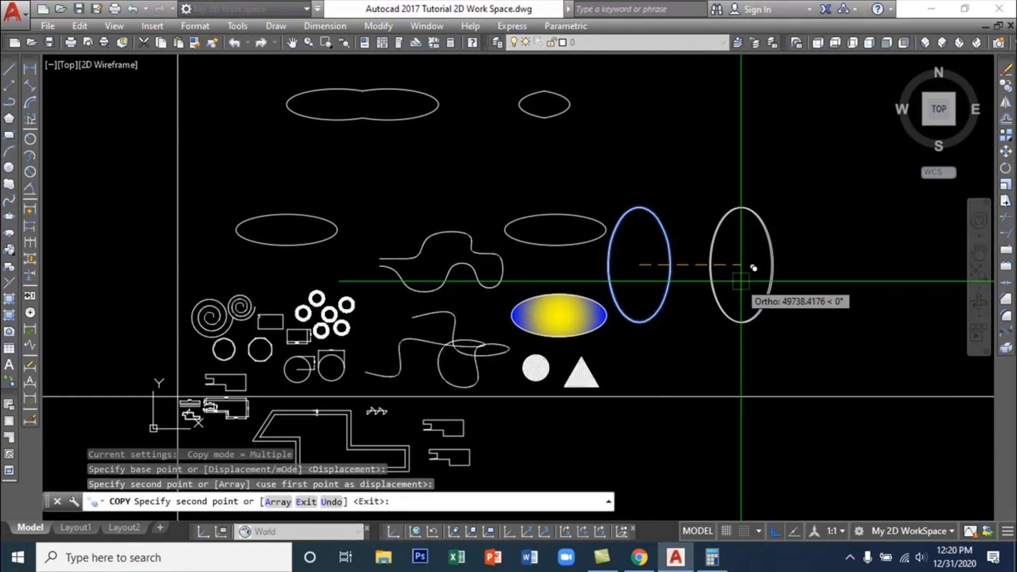
key("Return")
Hatch the interior of the copied vertical ellipse with the AR-HBONE pattern at scale 1
scroll(771, 284, "up", 3)
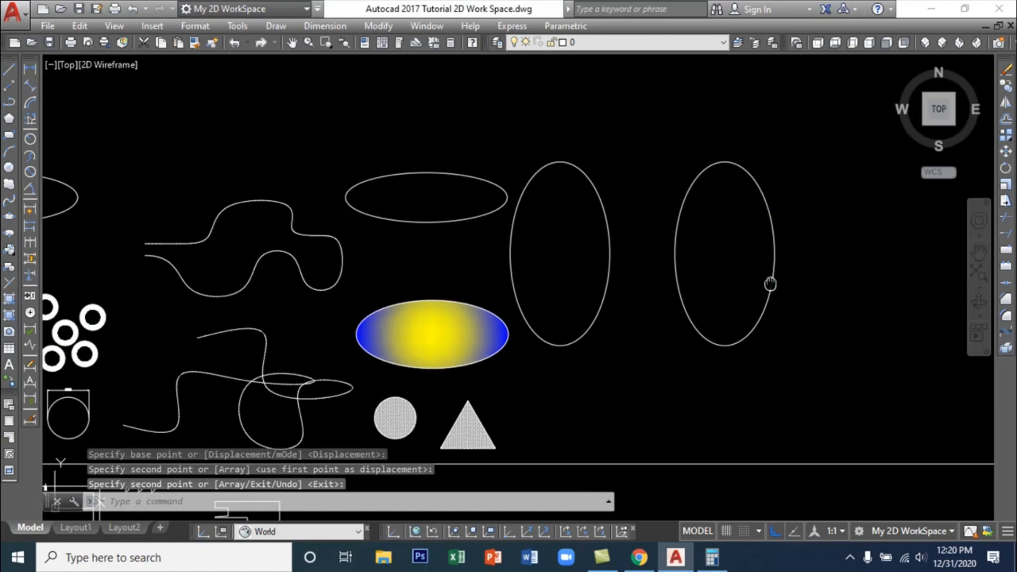
middle_click_drag(770, 285, 716, 262)
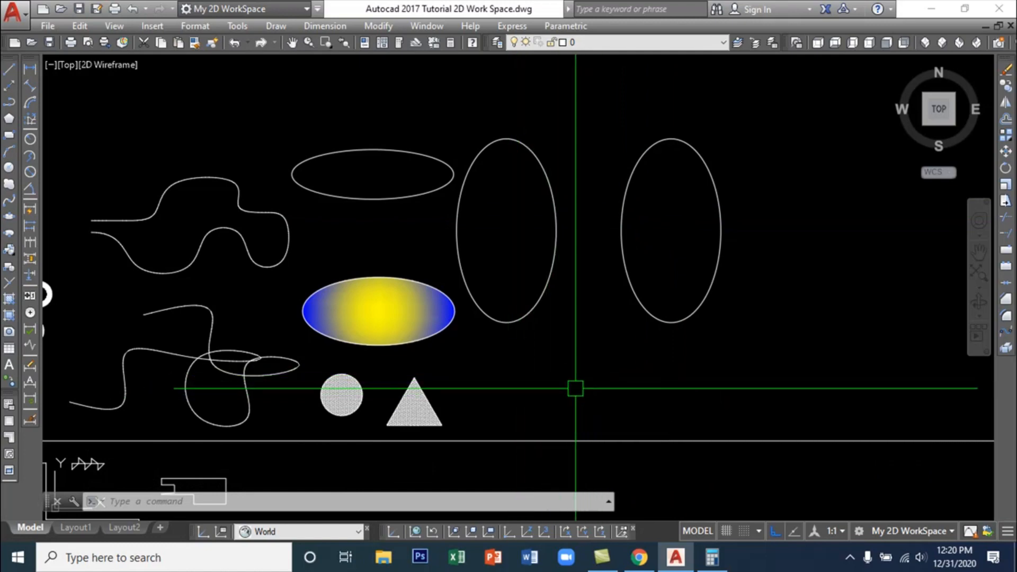
type("H")
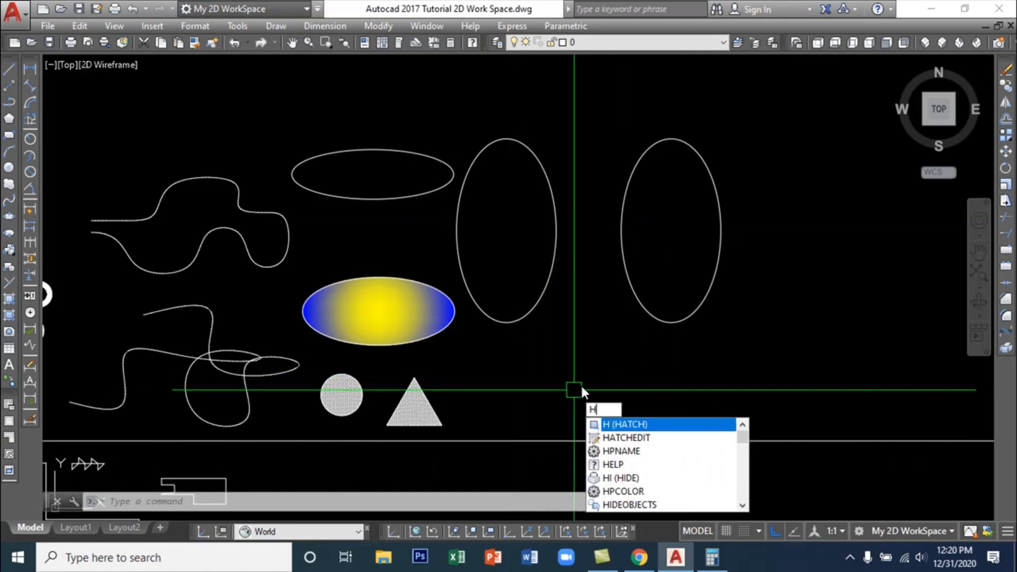
key("Return")
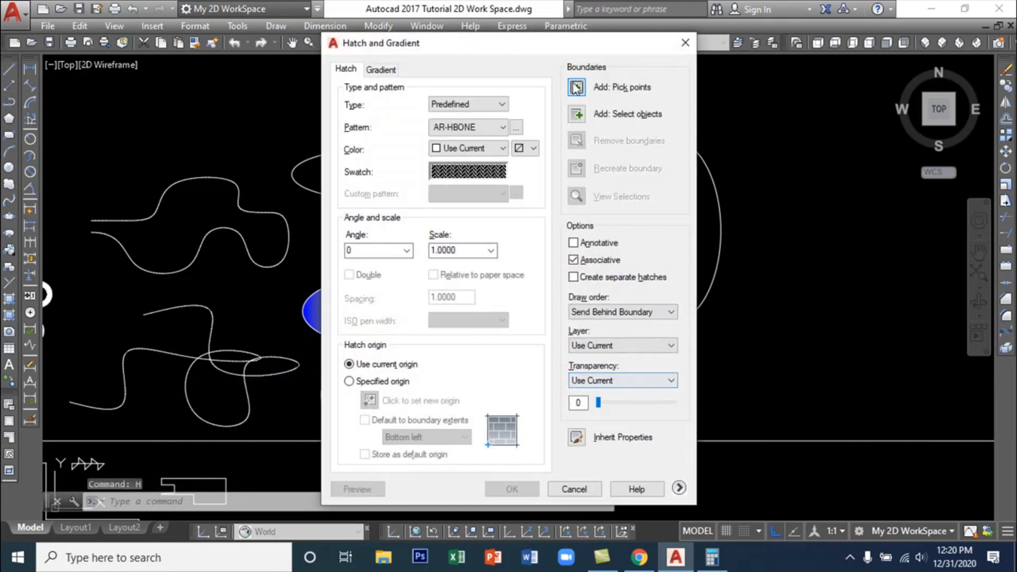
left_click(577, 87)
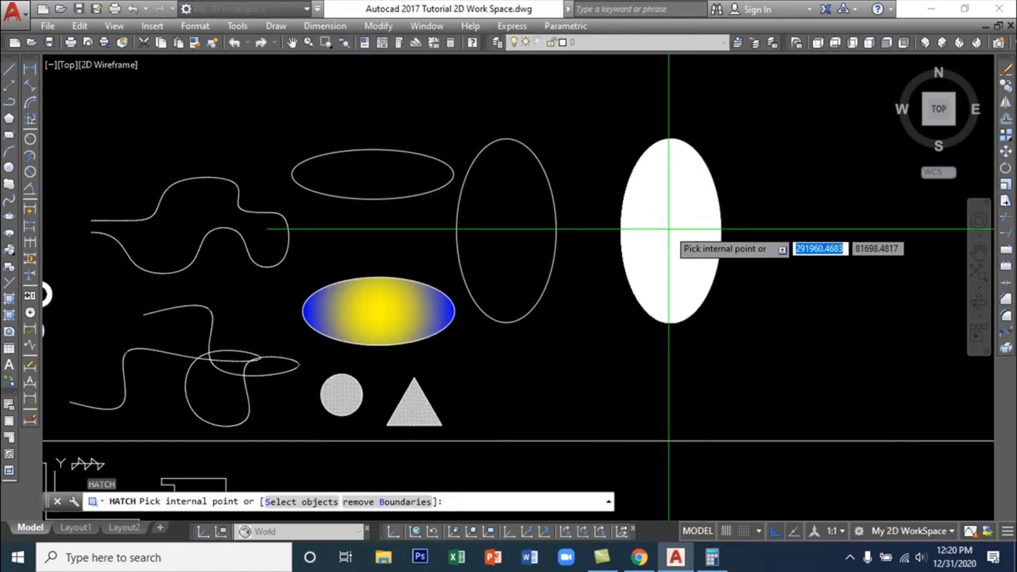
key("Return")
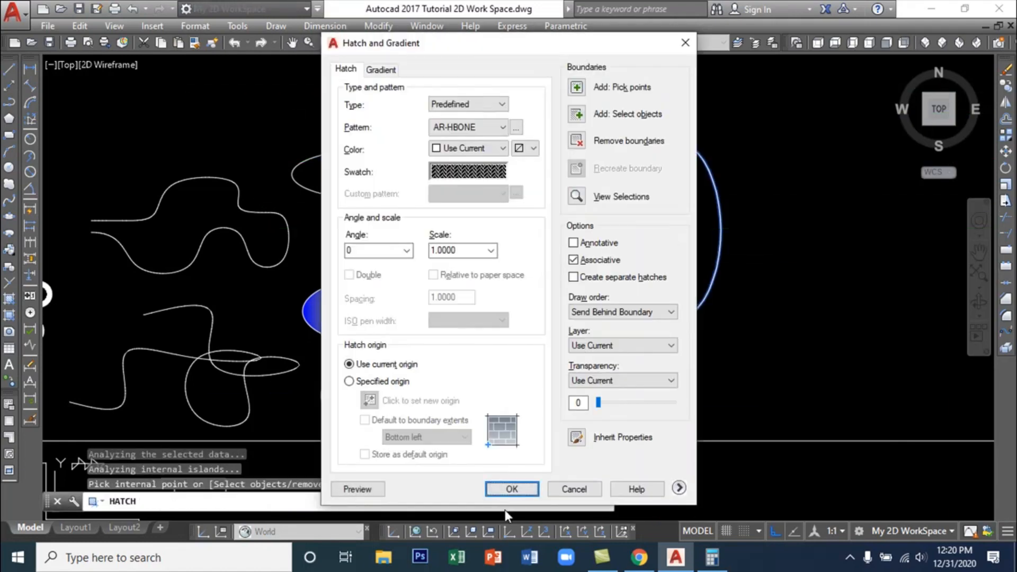
left_click(512, 489)
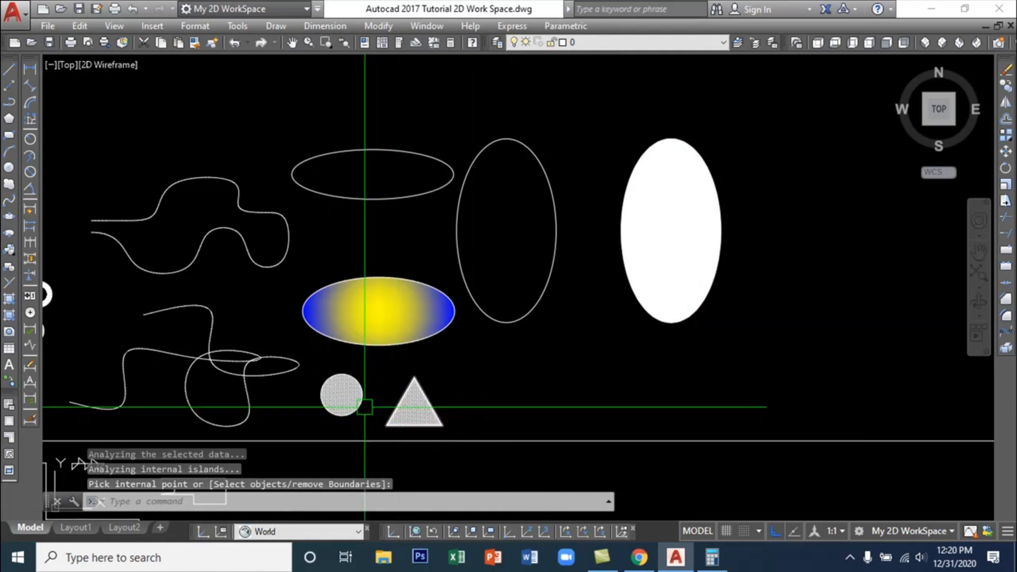
Match the properties of the small circle's hatch onto the copied ellipse's hatch
scroll(350, 408, "up", 4)
scroll(336, 406, "down", 3)
type("Ma")
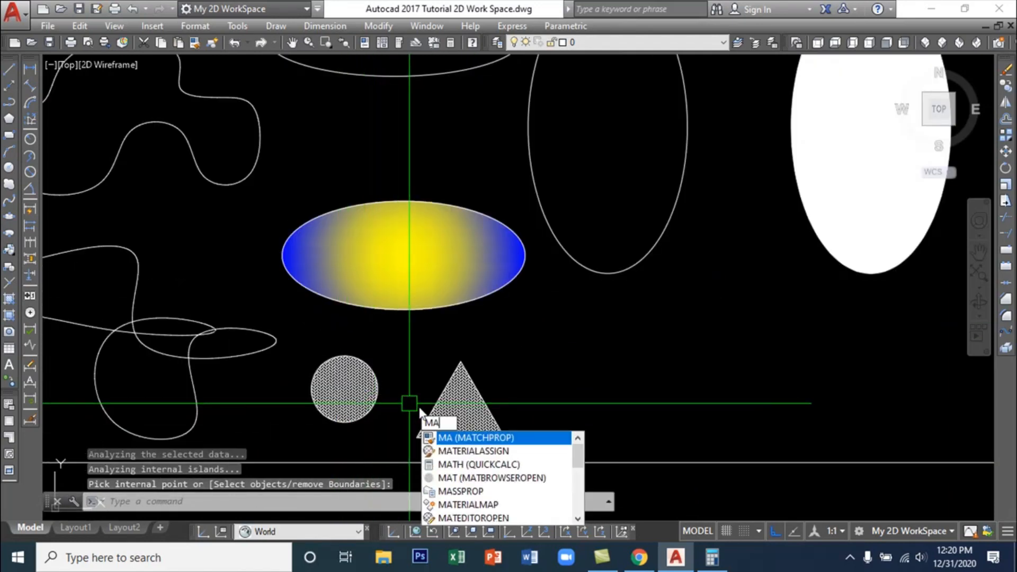
key("Return")
left_click(346, 392)
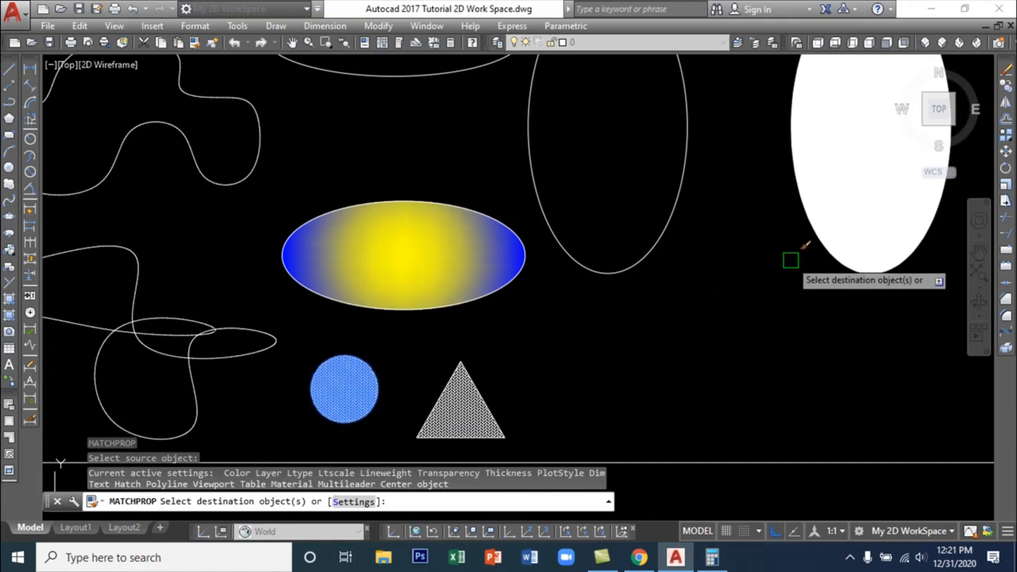
left_click(858, 133)
key("Return")
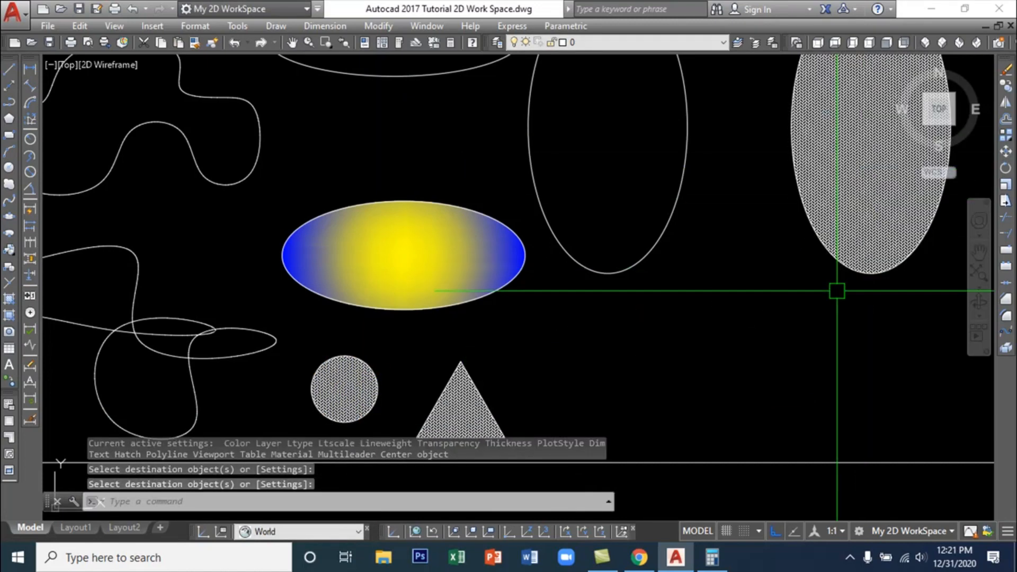
Examine the herringbone hatch inside the copied ellipse up close
middle_click_drag(838, 288, 445, 390)
scroll(445, 391, "down", 2)
scroll(473, 332, "up", 4)
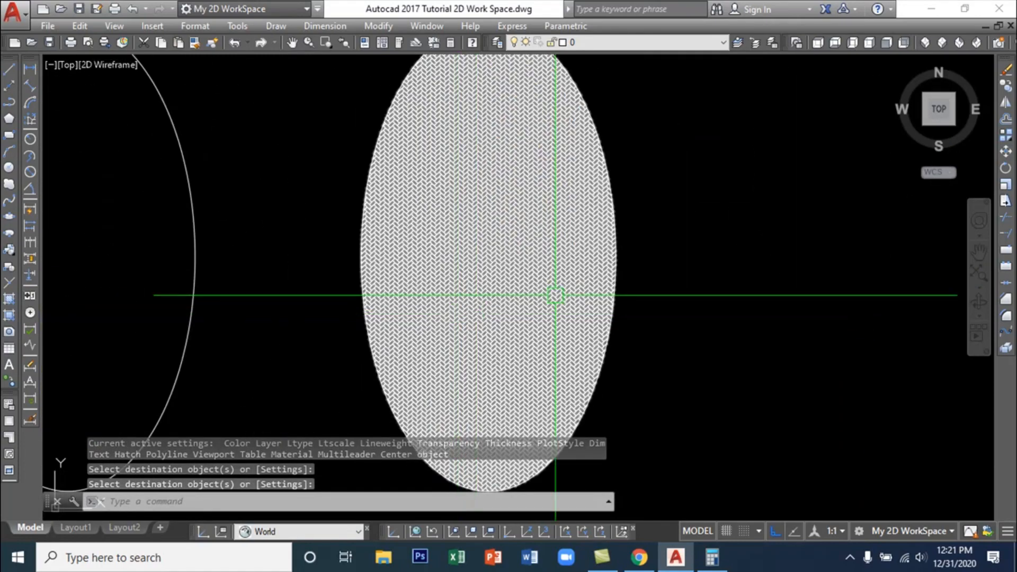
scroll(593, 318, "down", 2)
scroll(608, 324, "up", 2)
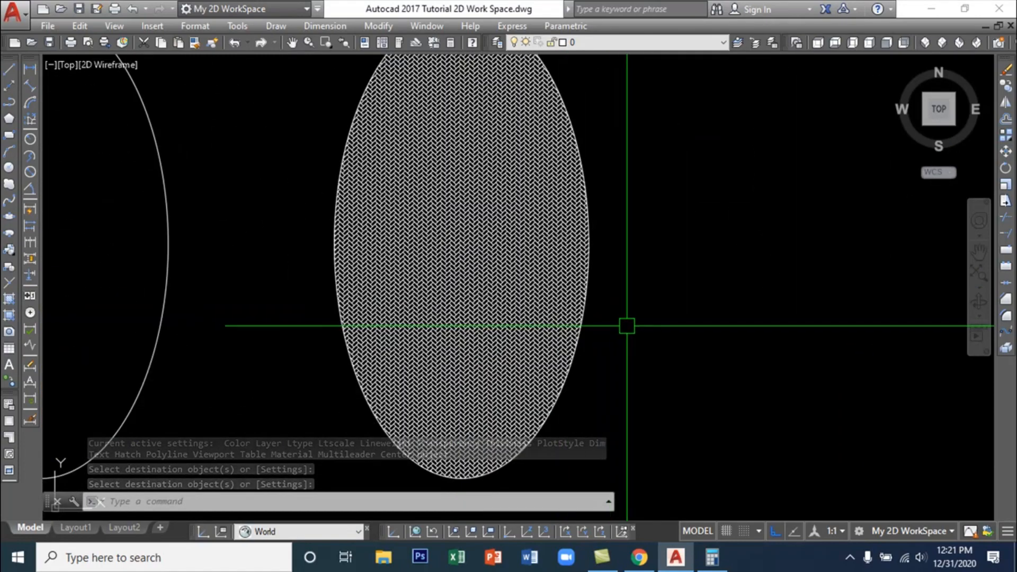
scroll(661, 335, "down", 2)
scroll(660, 334, "up", 2)
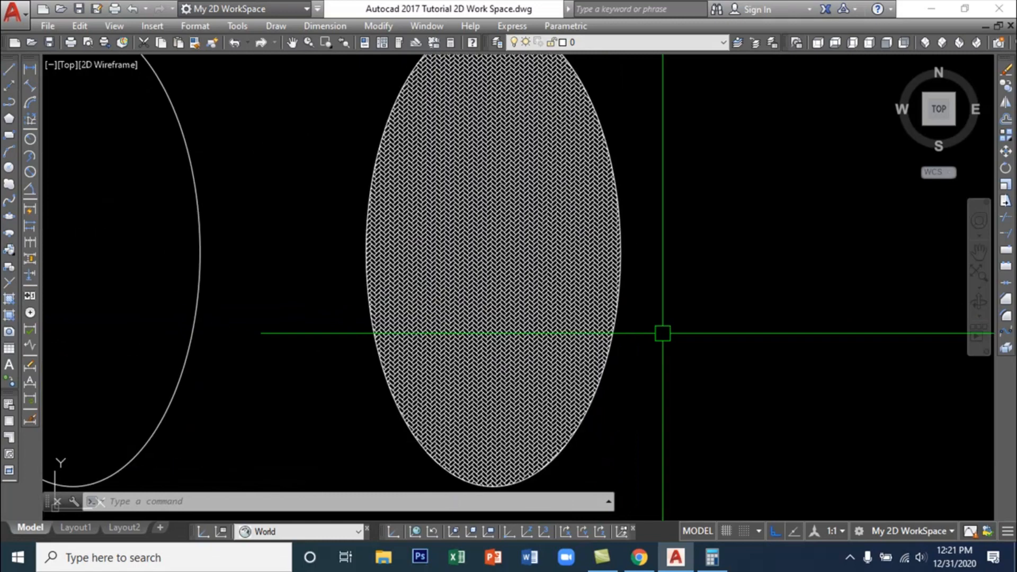
left_click(275, 26)
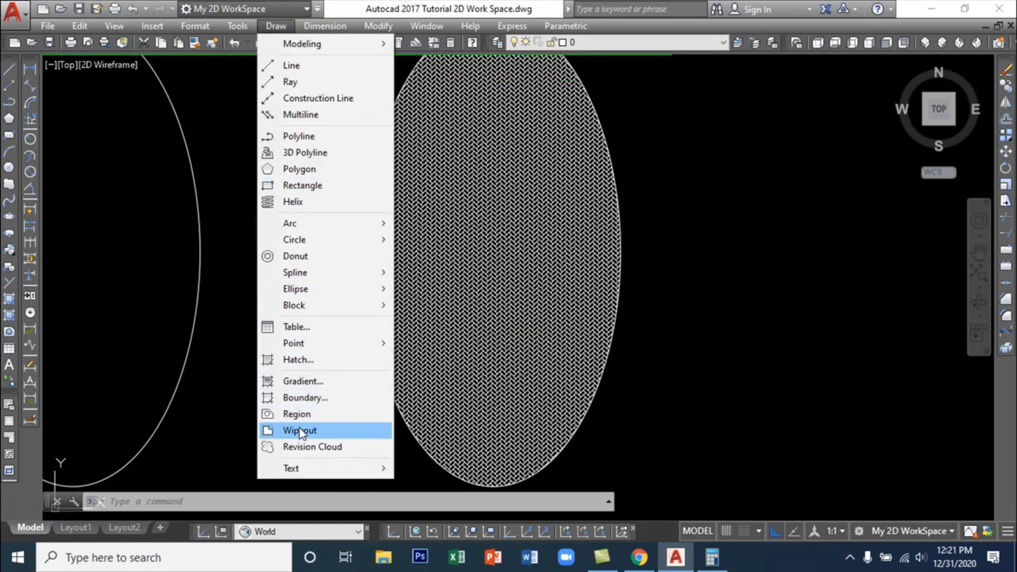
left_click(726, 268)
left_click(724, 290)
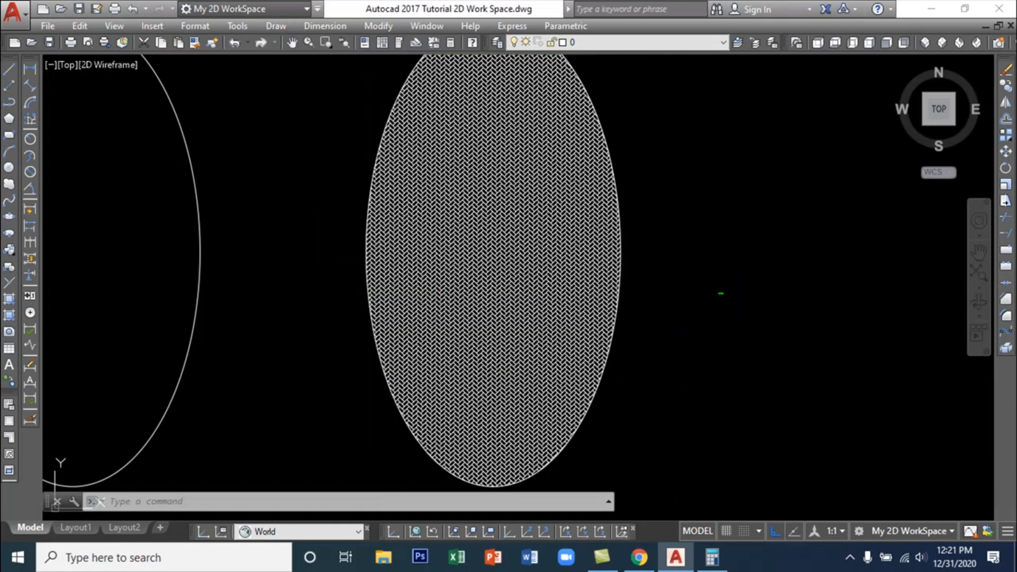
type("w")
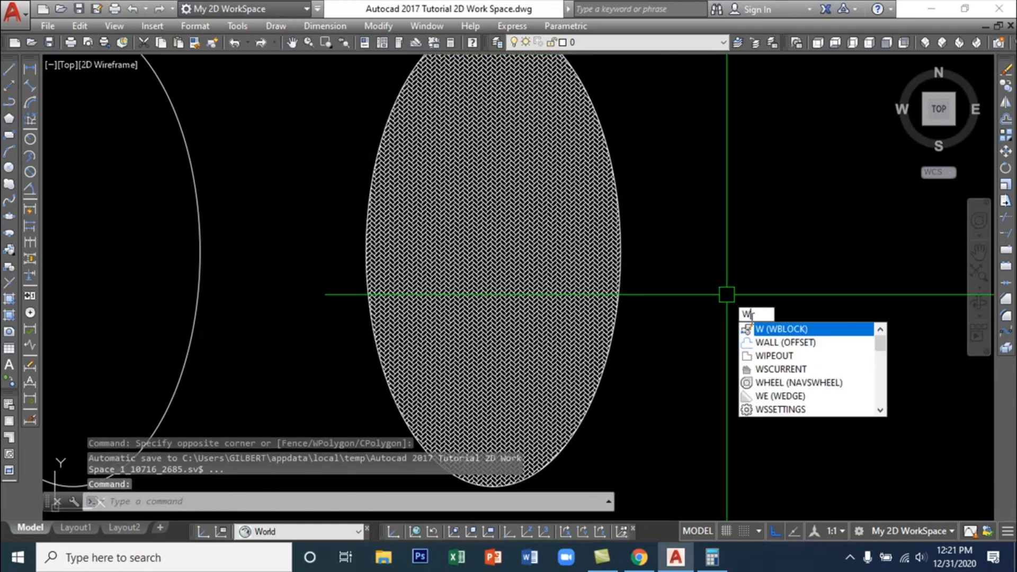
left_click(773, 356)
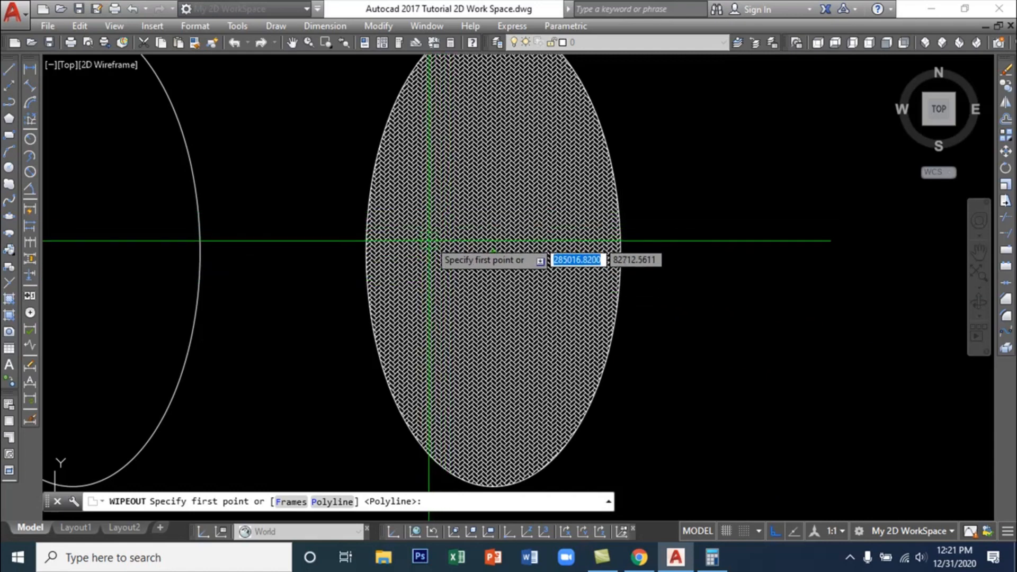
Draw a circle over the left part of the hatched ellipse, nearly touching its left edge
left_click(10, 169)
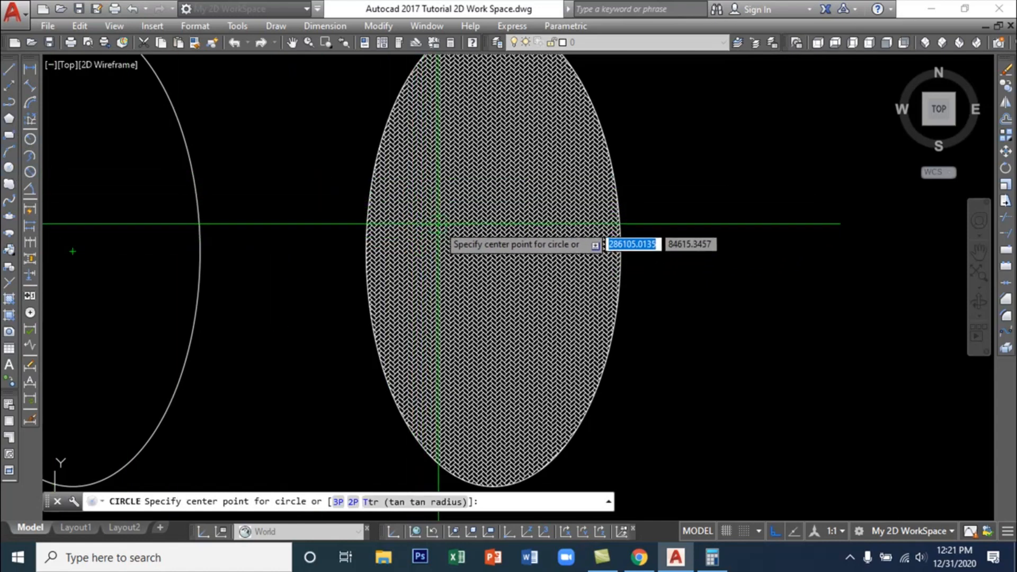
left_click(417, 217)
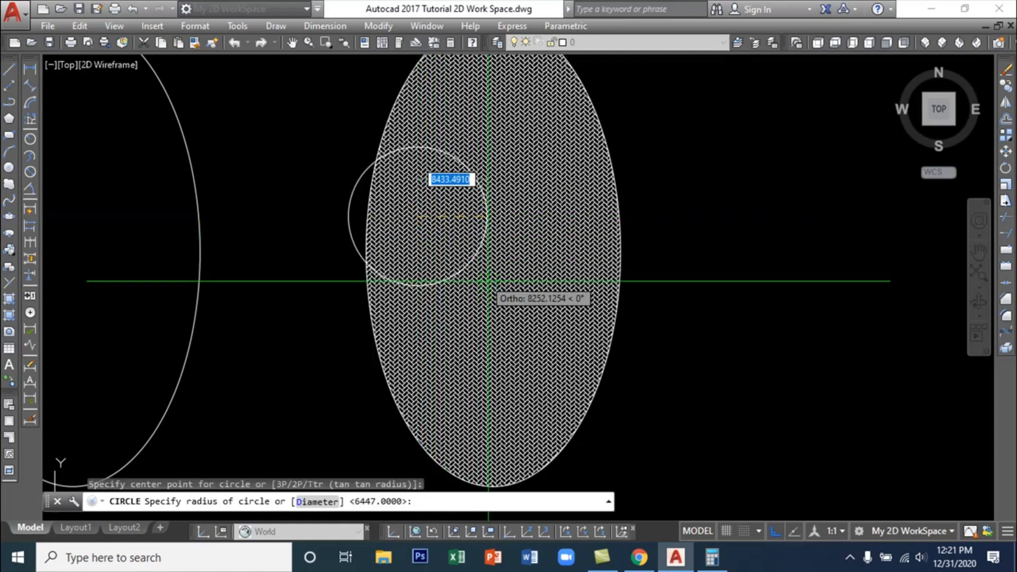
left_click(467, 257)
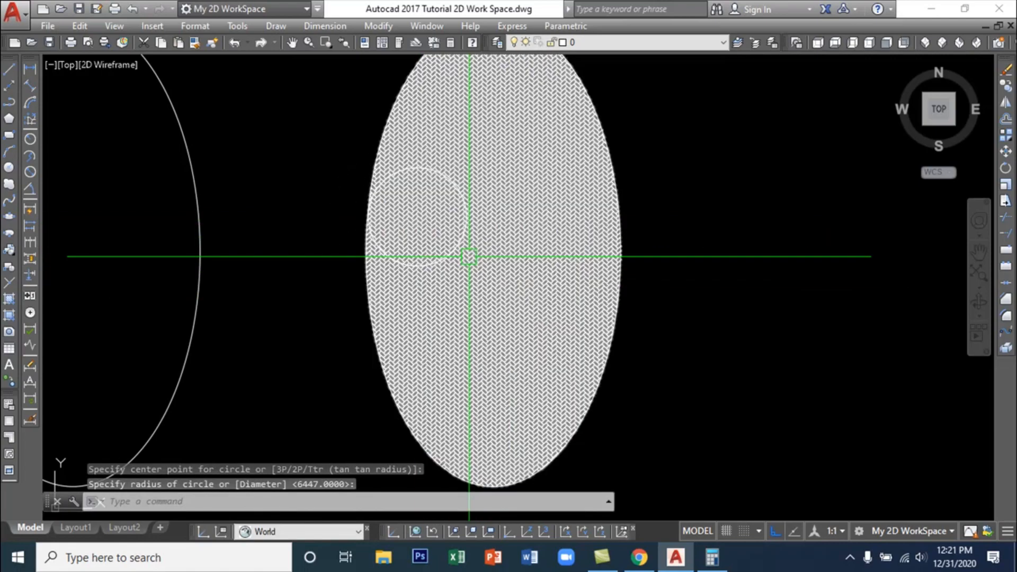
Try to use the circle as the closed-polyline boundary of a Wipeout, and erase the circle
left_click(414, 265)
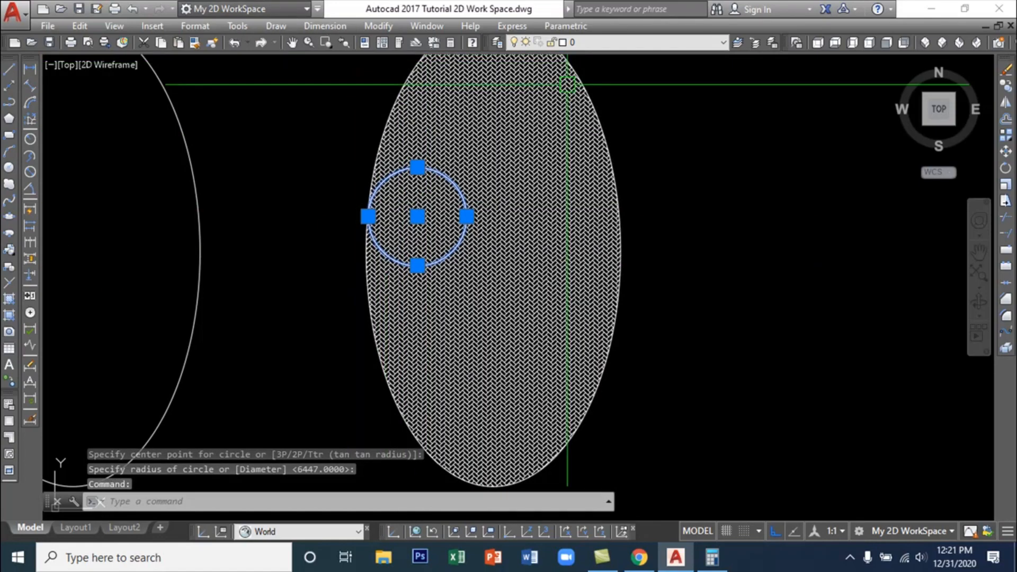
type("i")
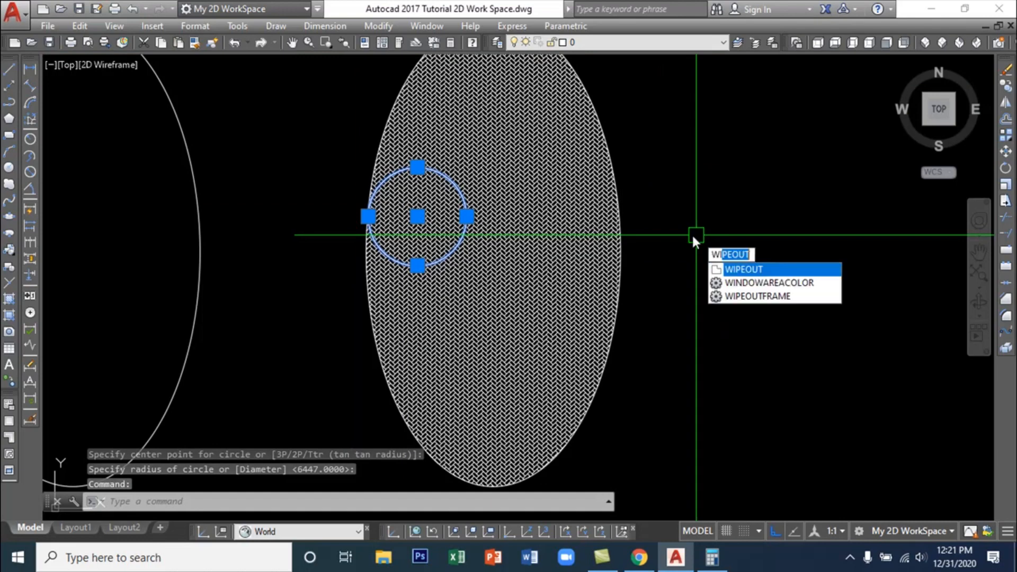
left_click(742, 270)
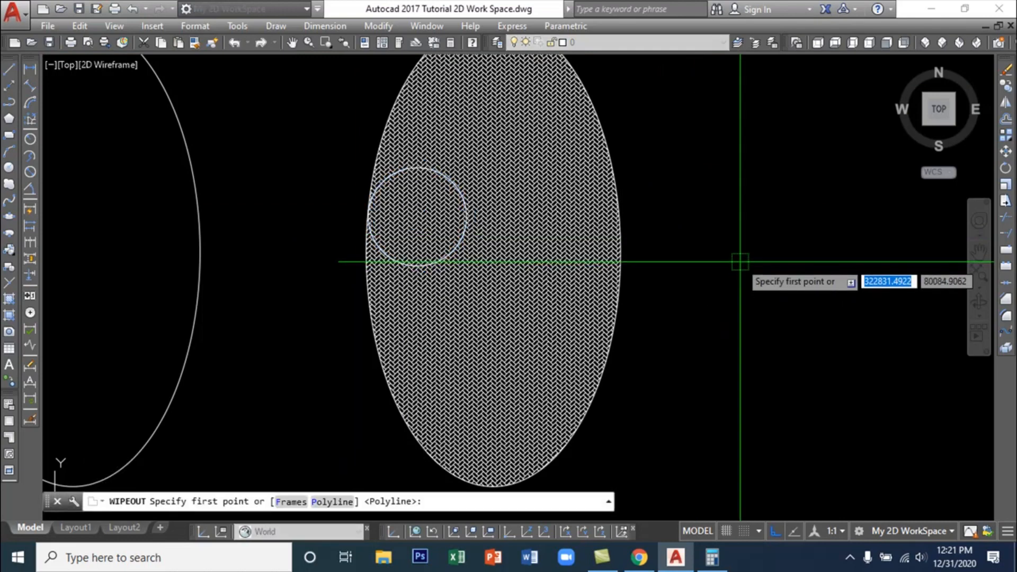
key("Return")
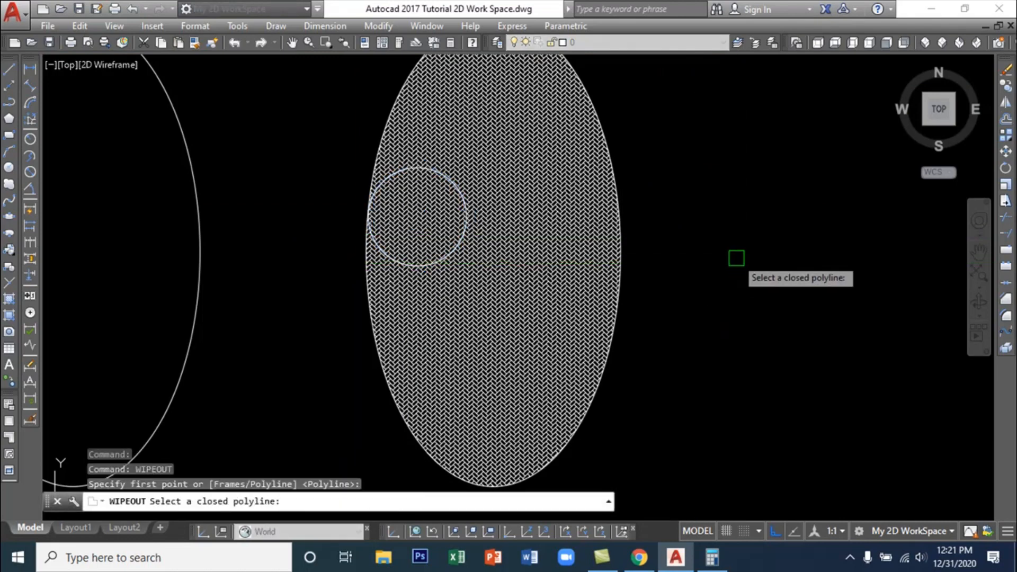
left_click(459, 237)
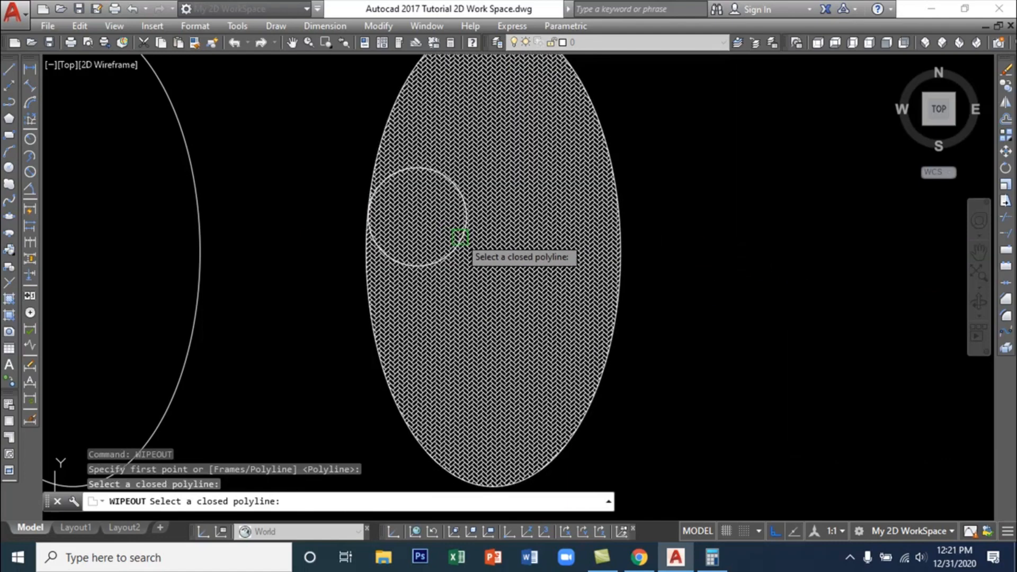
left_click(454, 243)
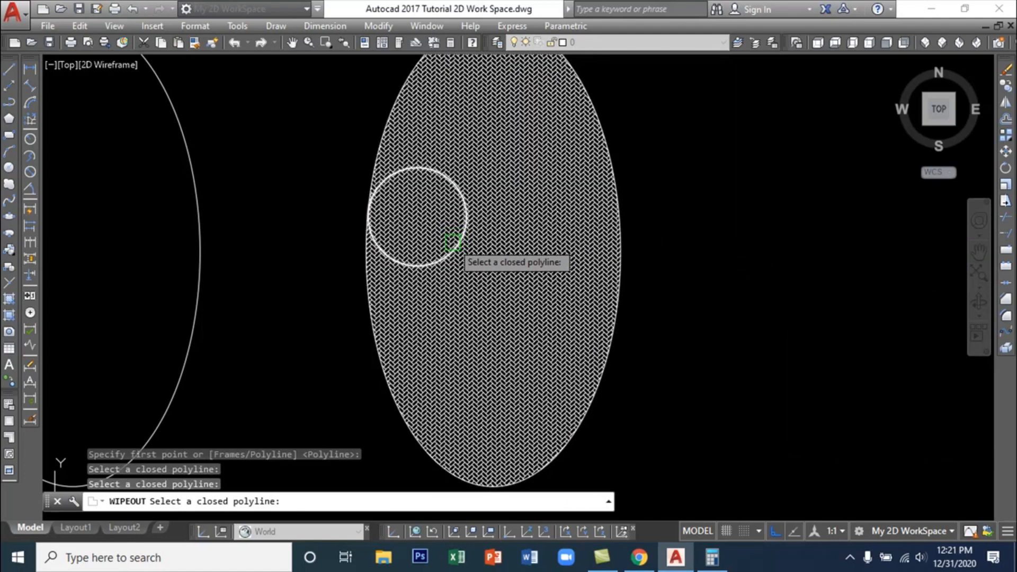
key("Escape")
left_click(449, 254)
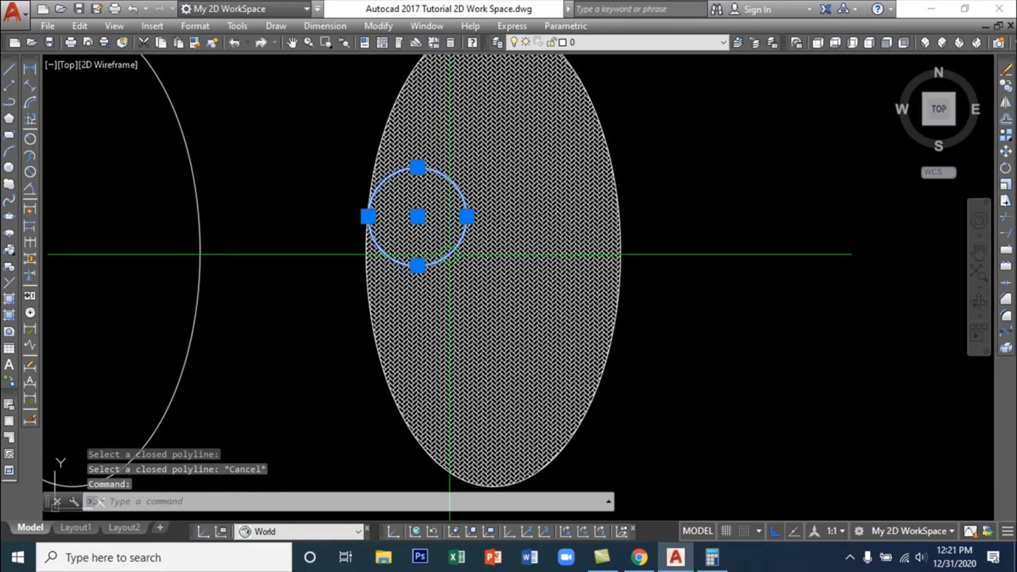
key("Delete")
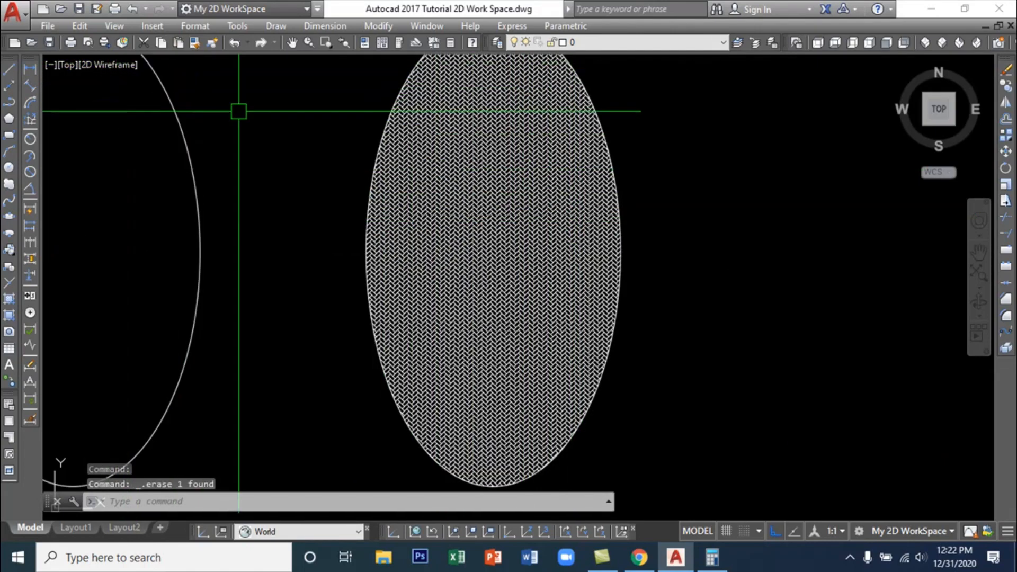
Mask the middle of the hatched ellipse with an irregular five-sided Wipeout drawn point by point
type("i")
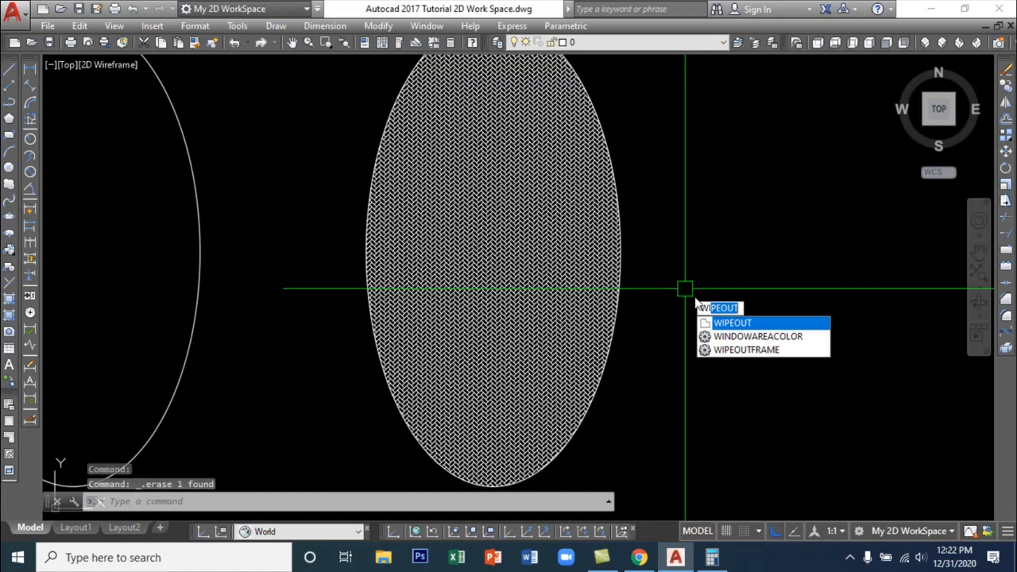
key("Return")
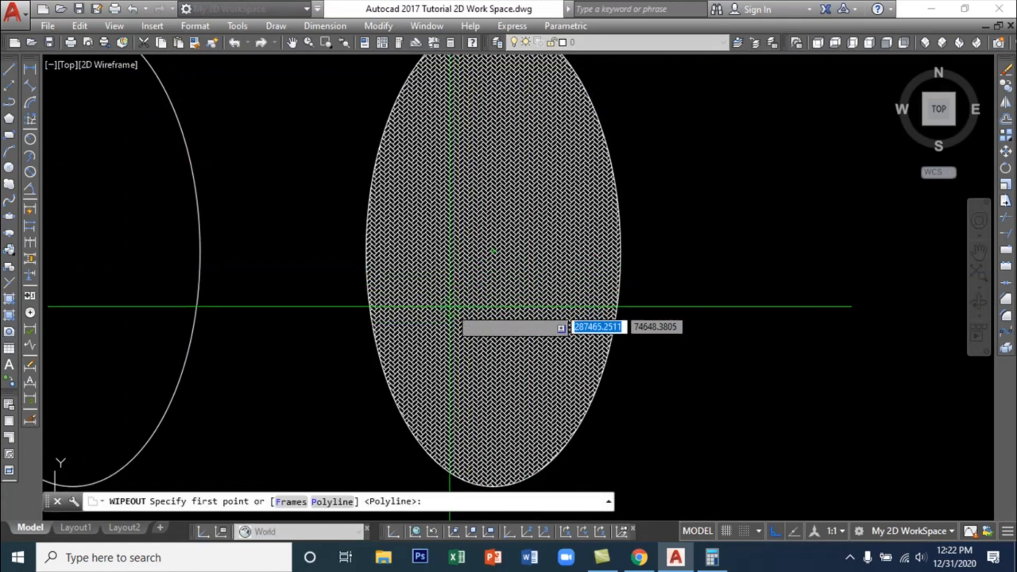
left_click(434, 290)
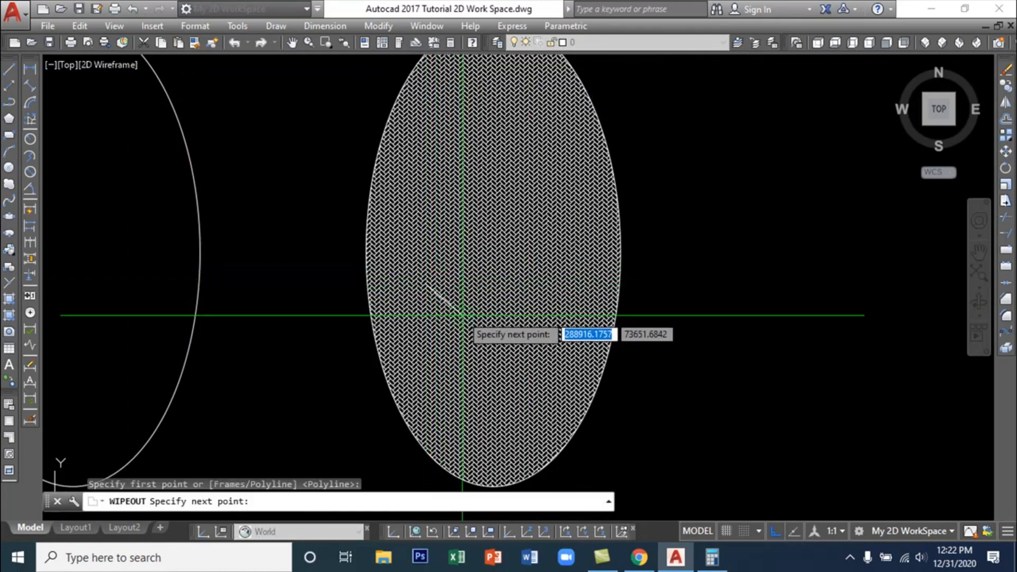
left_click(496, 351)
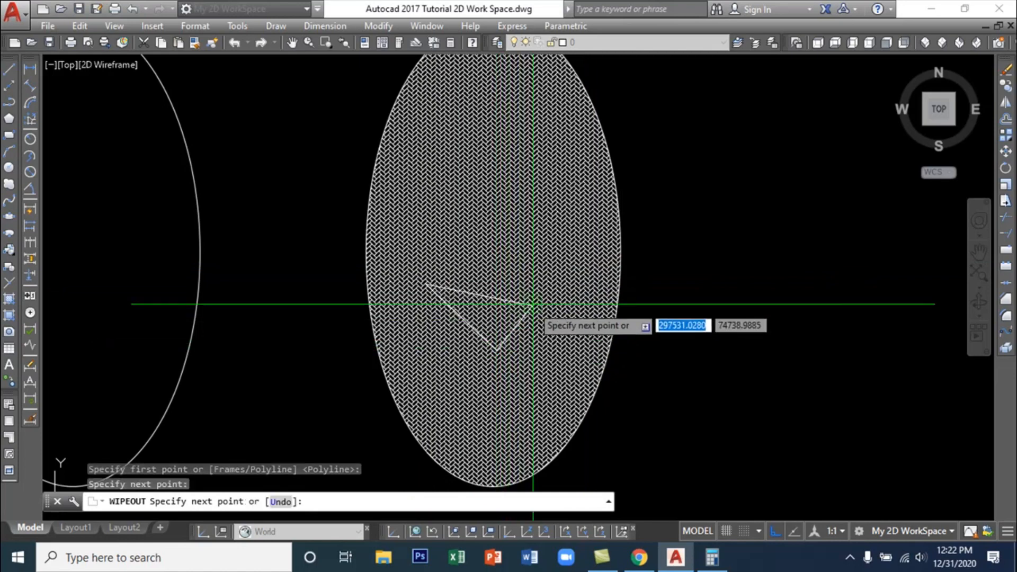
left_click(577, 222)
left_click(504, 116)
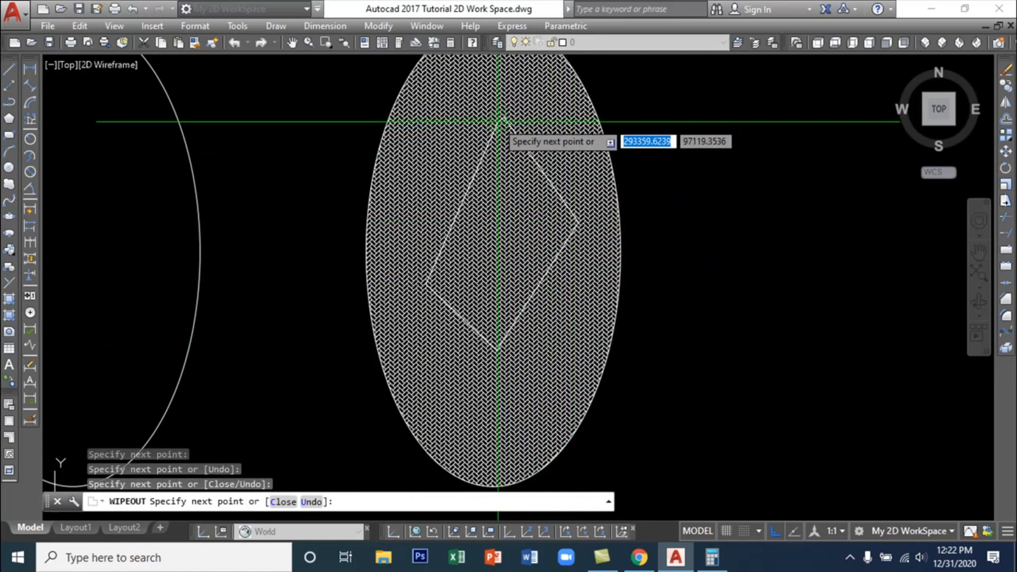
left_click(418, 171)
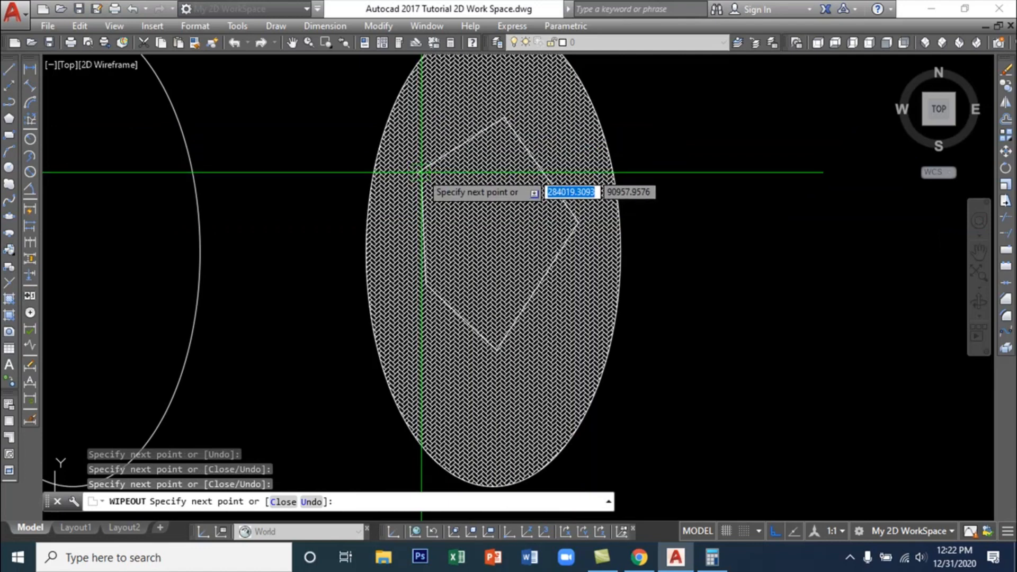
key("Return")
scroll(747, 198, "down", 4)
middle_click_drag(652, 243, 584, 230)
scroll(579, 230, "up", 2)
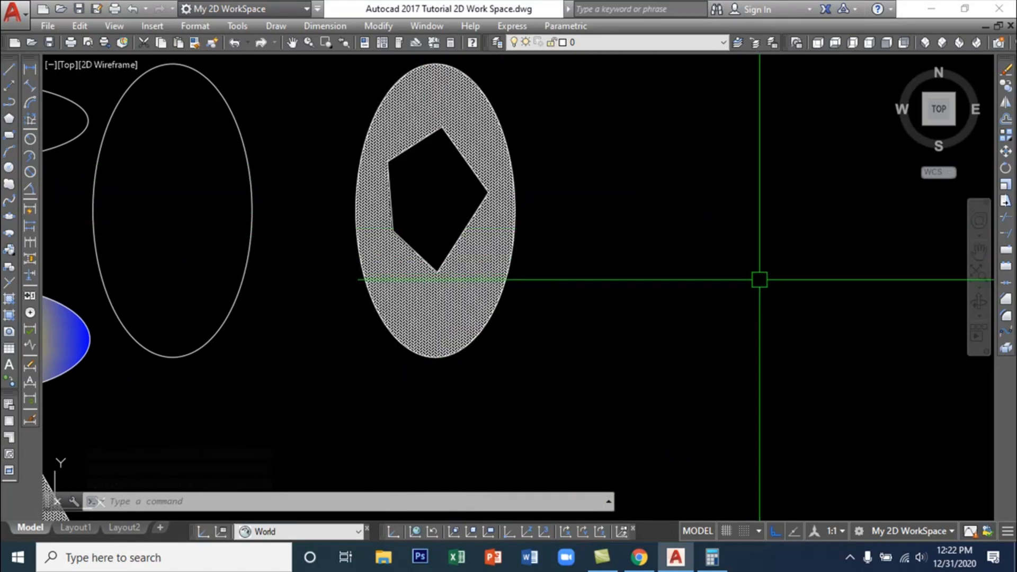
Draw a large freehand revision cloud around the ring cluster and the left part of the wavy curves, with its arc direction reversed
scroll(672, 266, "down", 3)
mouse_move(682, 273)
middle_mouse_down()
mouse_move(723, 239)
mouse_move(935, 237)
middle_mouse_up()
scroll(656, 329, "down", 2)
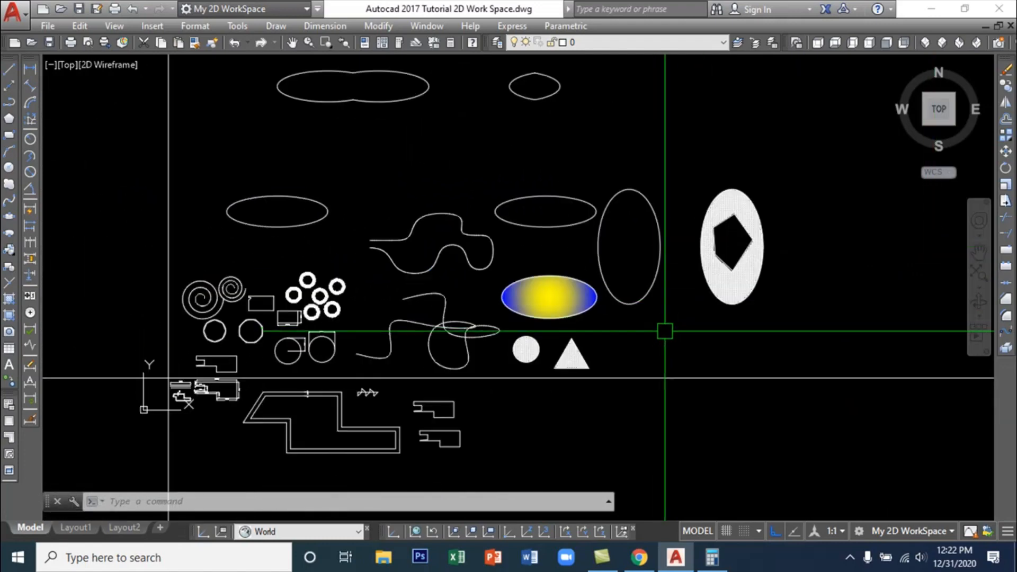
mouse_move(665, 329)
middle_mouse_down()
mouse_move(765, 323)
mouse_move(768, 337)
middle_mouse_up()
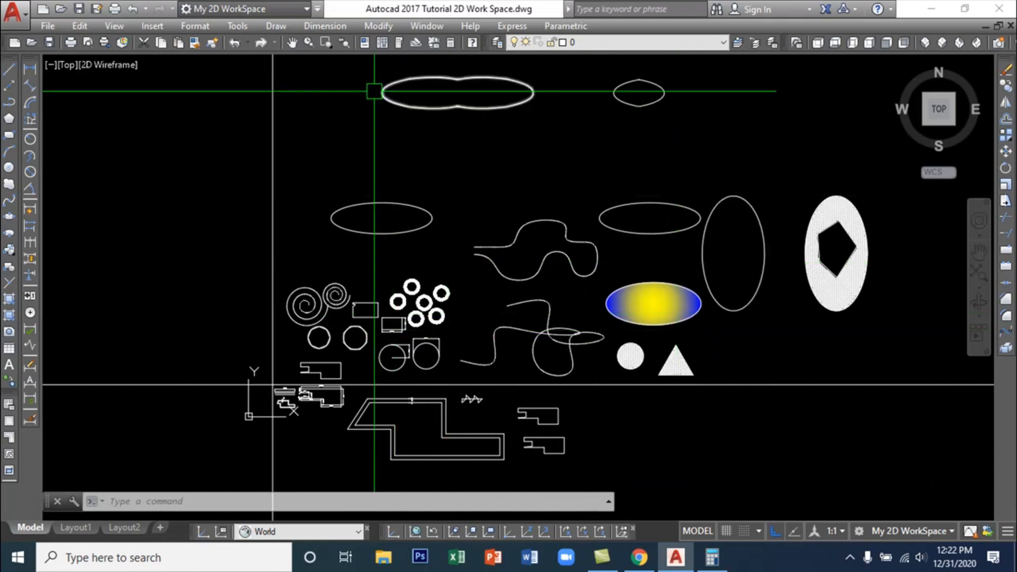
left_click(276, 26)
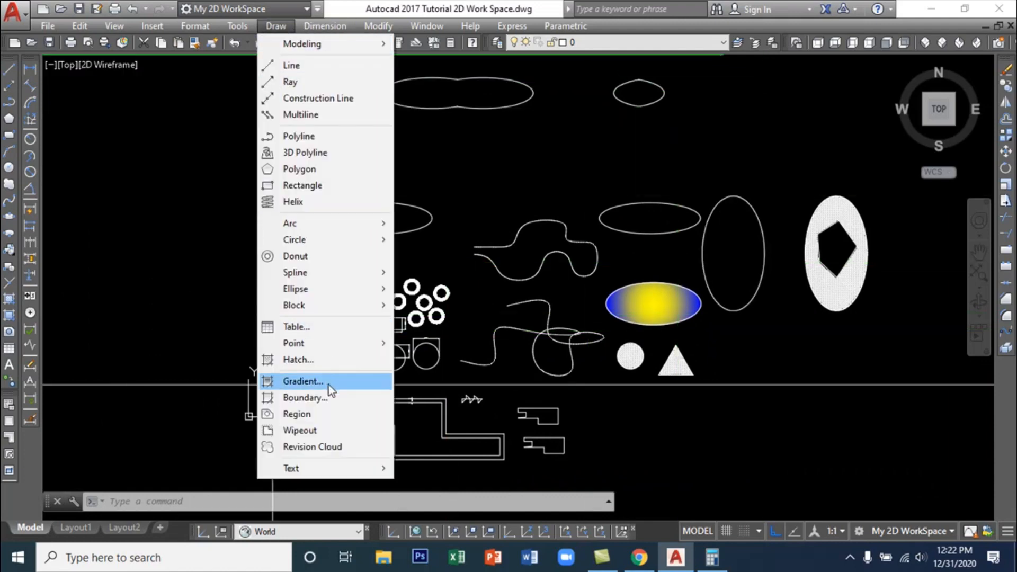
left_click(310, 447)
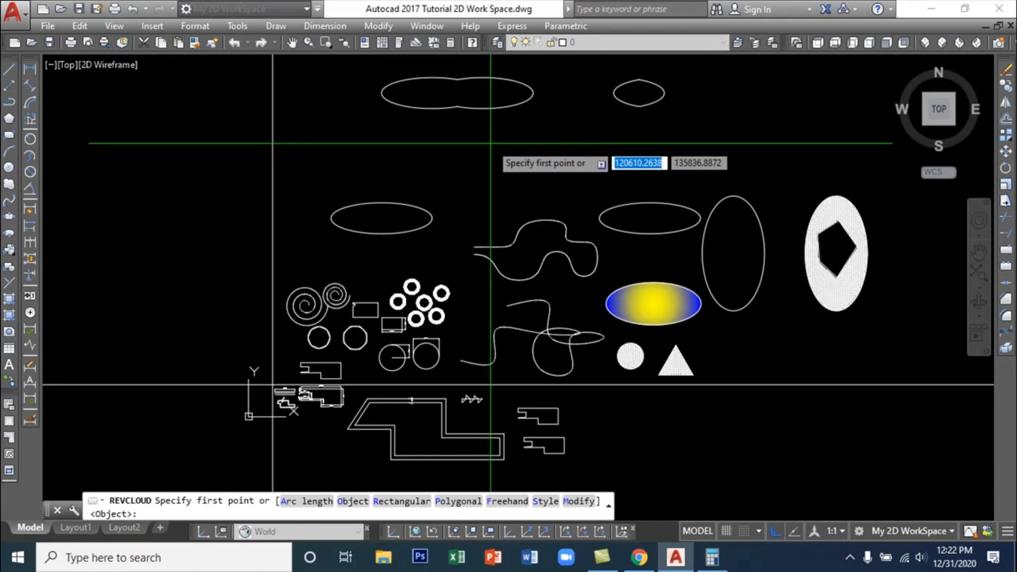
left_click(476, 159)
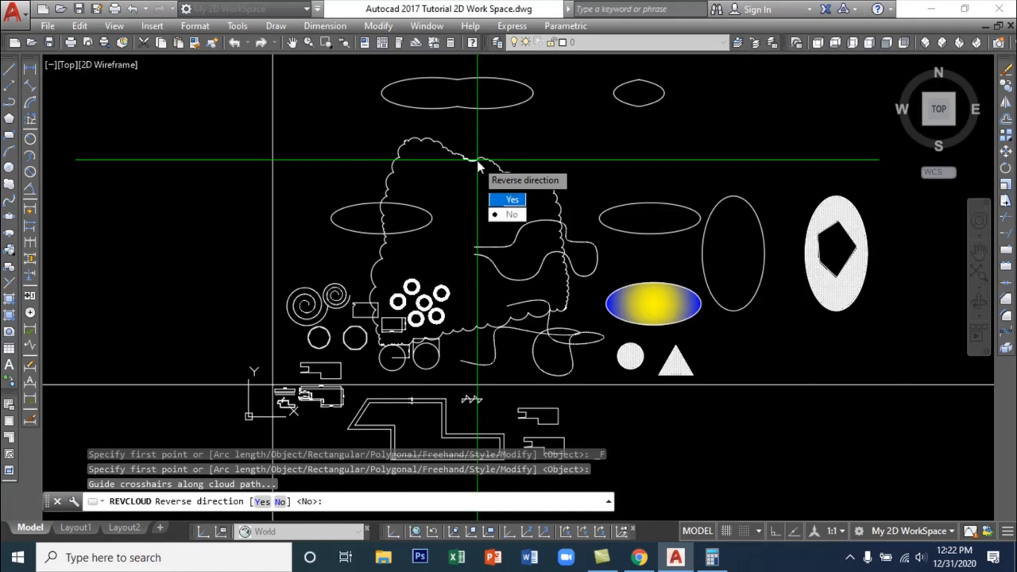
key("Return")
left_click(492, 163)
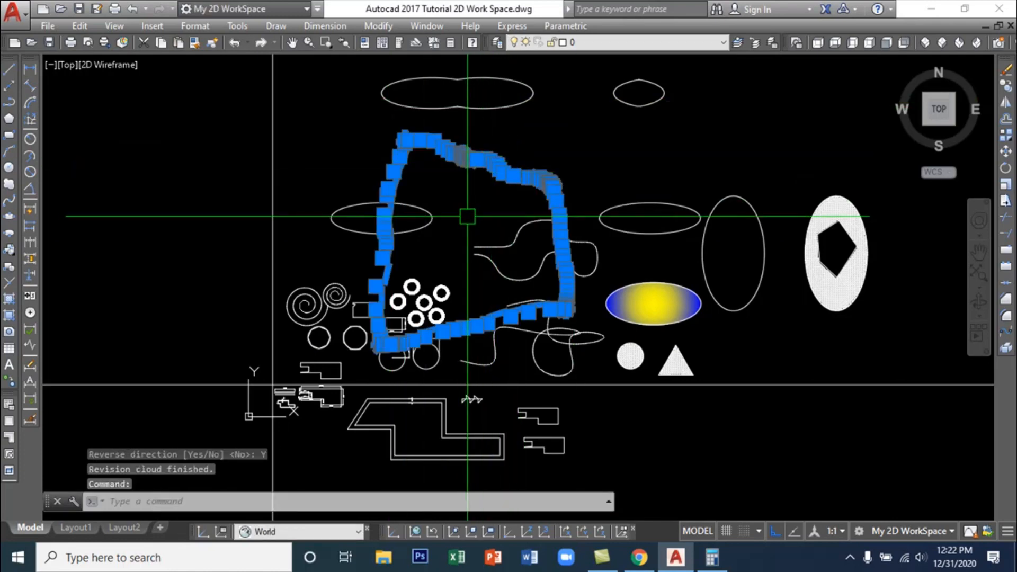
key("Escape")
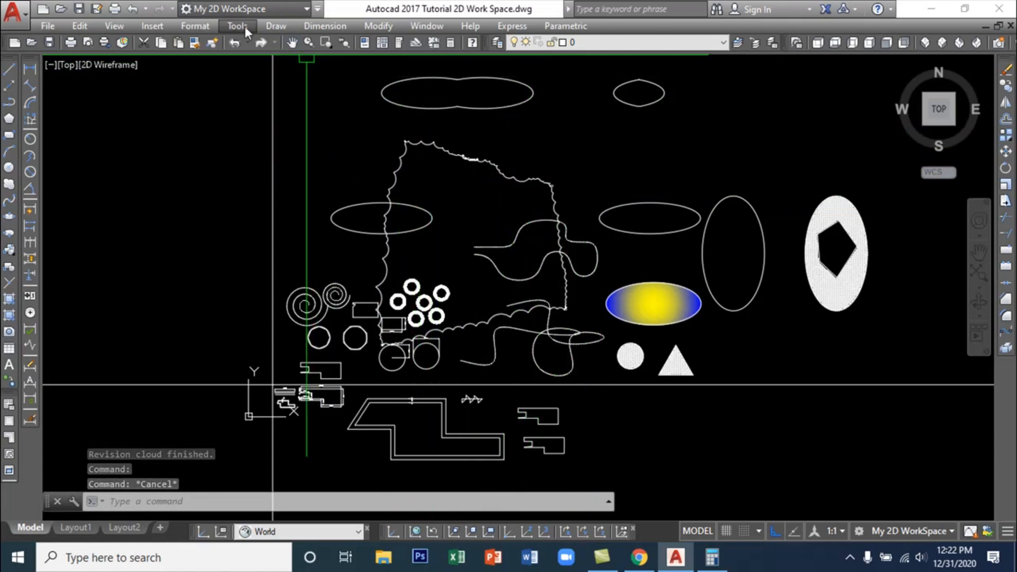
Draw a second closed freehand revision cloud above the gradient-filled ellipse, crossing the horizontal ellipse and the plain upright ellipse
type("c")
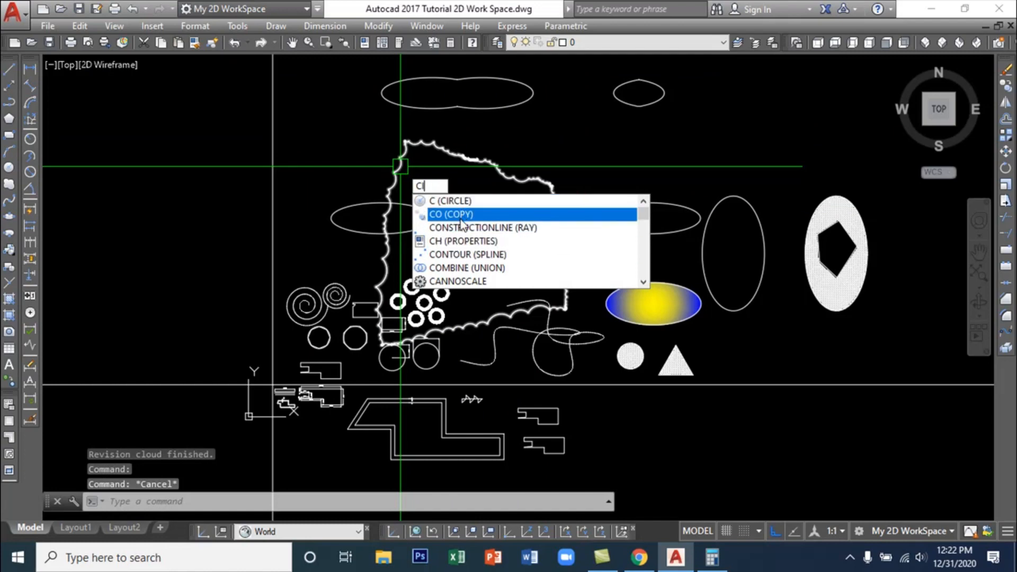
type("lo")
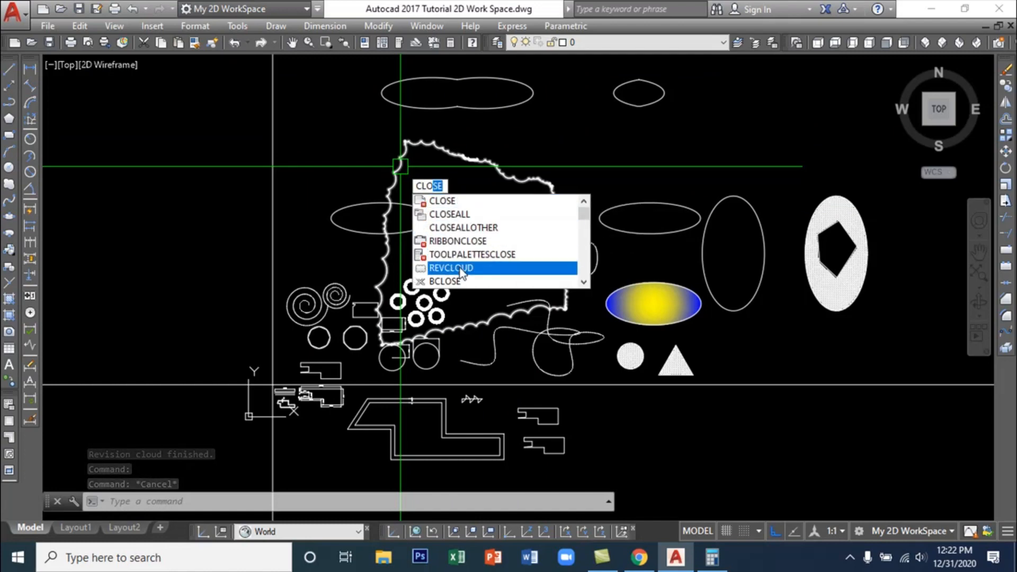
left_click(466, 269)
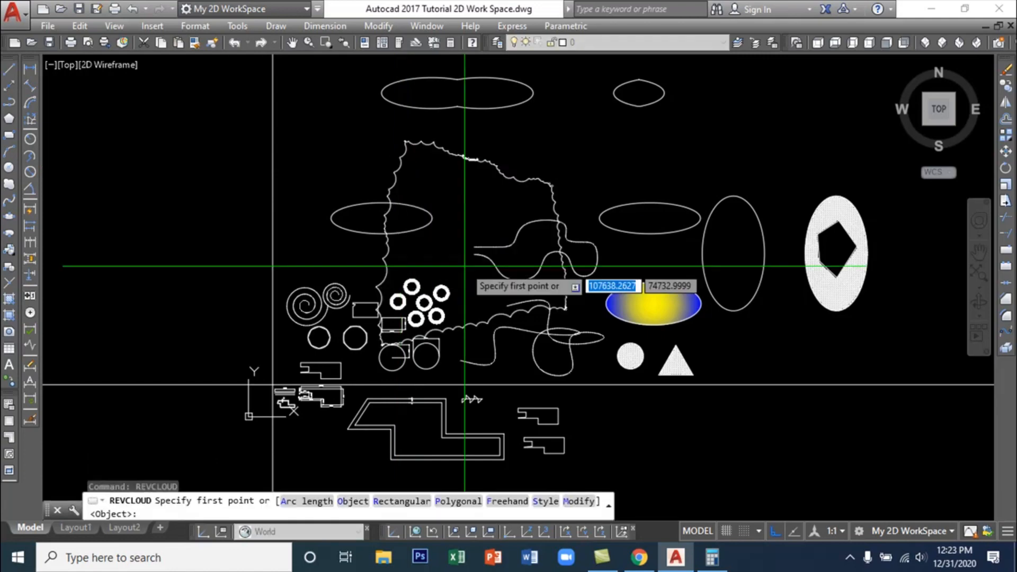
left_click(605, 136)
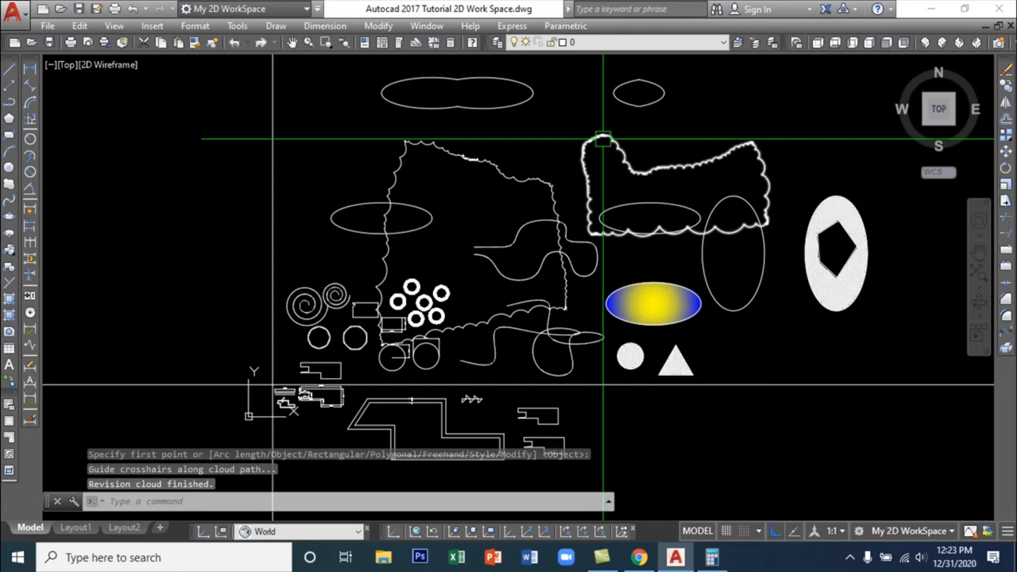
left_click(605, 136)
mouse_move(604, 135)
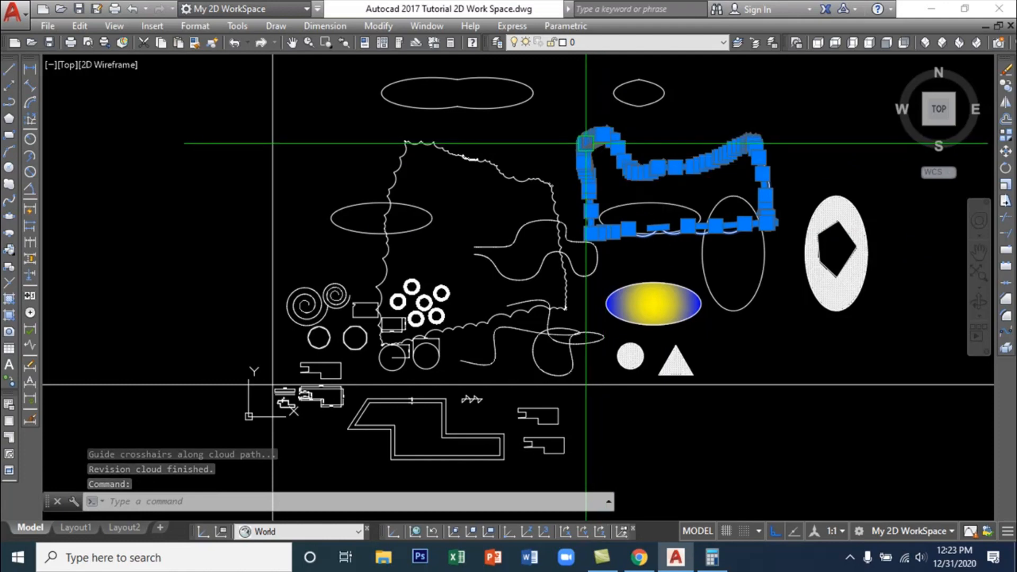
key("Escape")
scroll(567, 182, "up", 4)
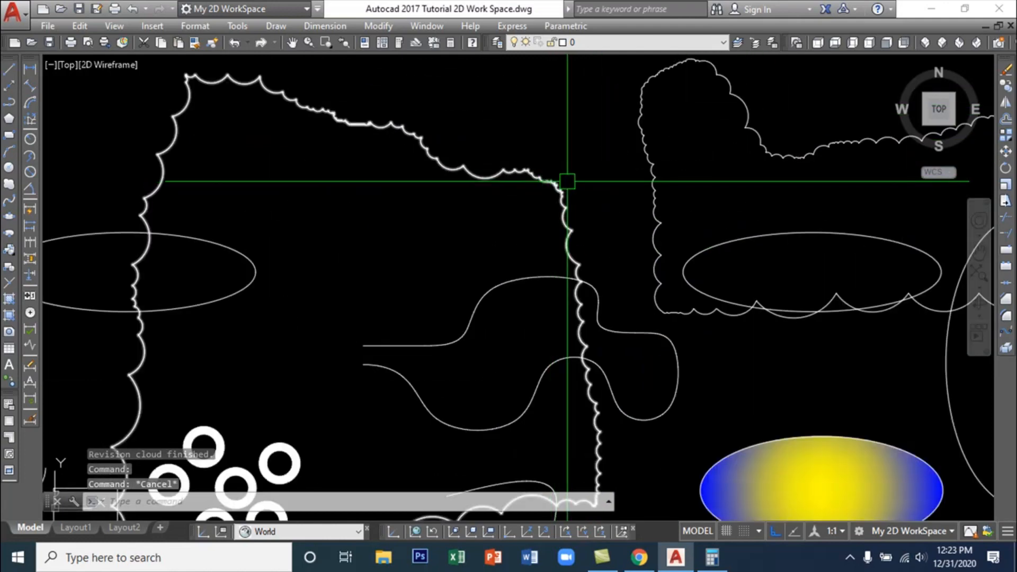
scroll(439, 215, "down", 4)
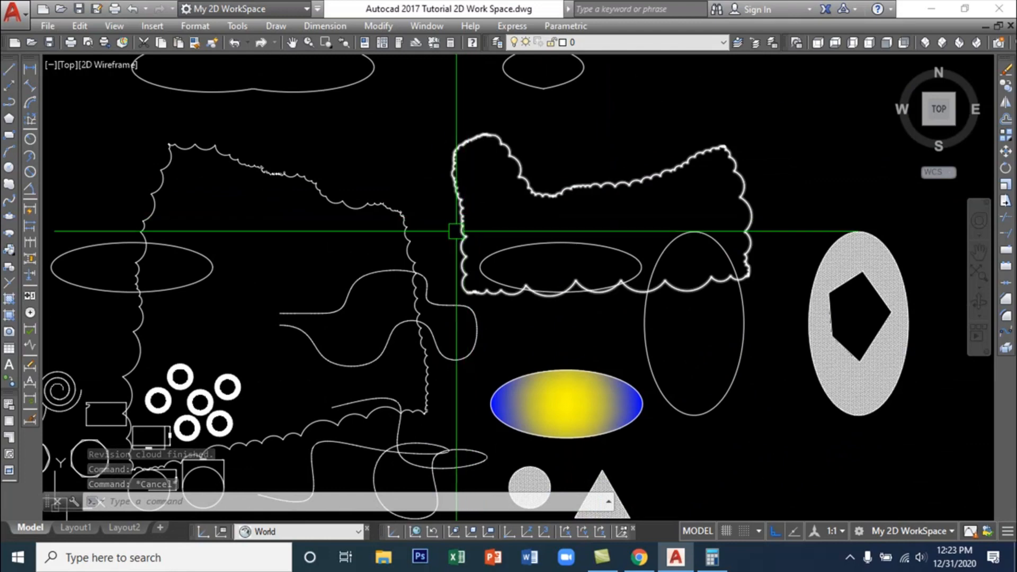
mouse_move(493, 288)
middle_mouse_down()
mouse_move(584, 256)
mouse_move(649, 251)
mouse_move(643, 269)
middle_mouse_up()
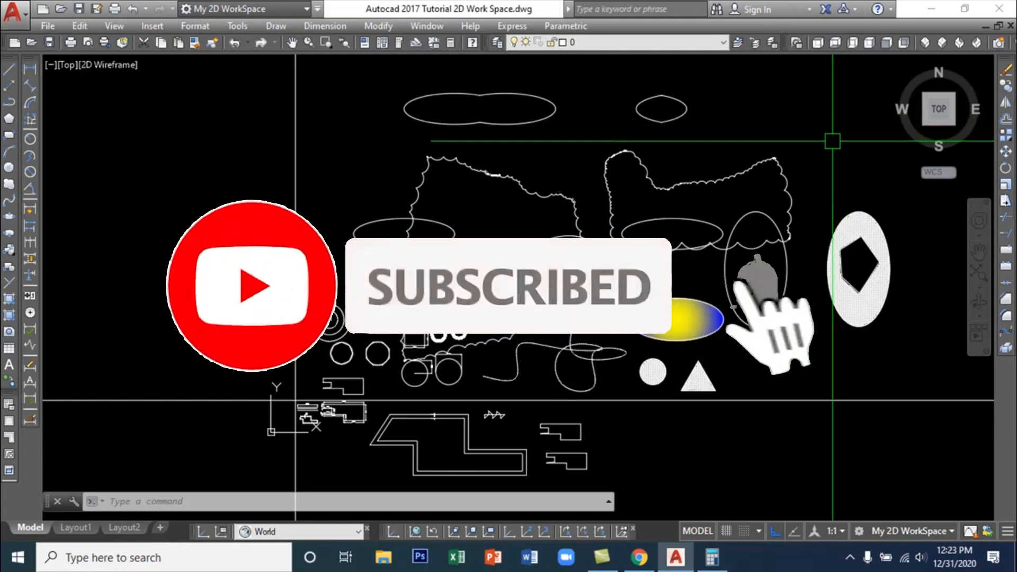
middle_click_drag(833, 138, 831, 140)
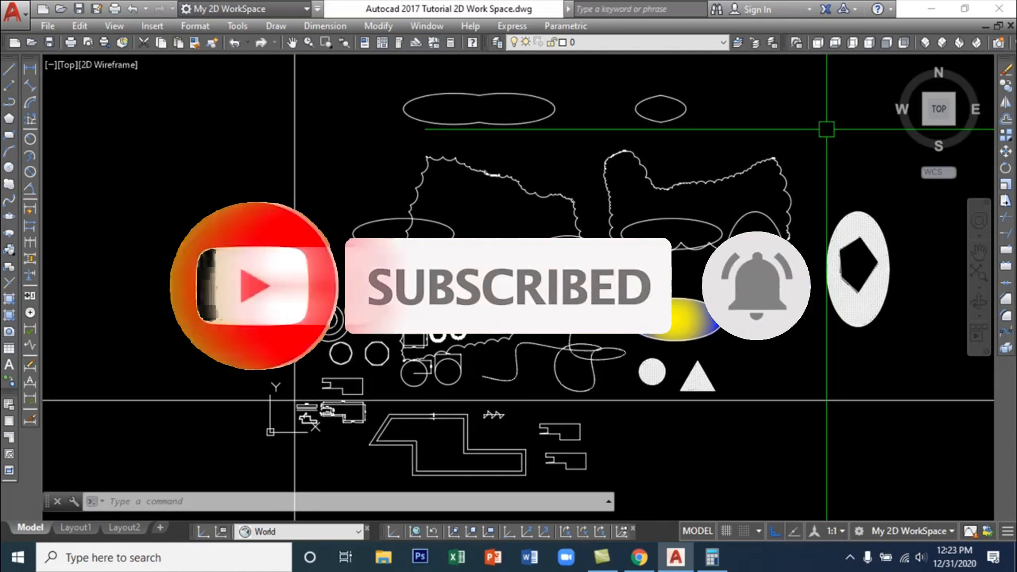